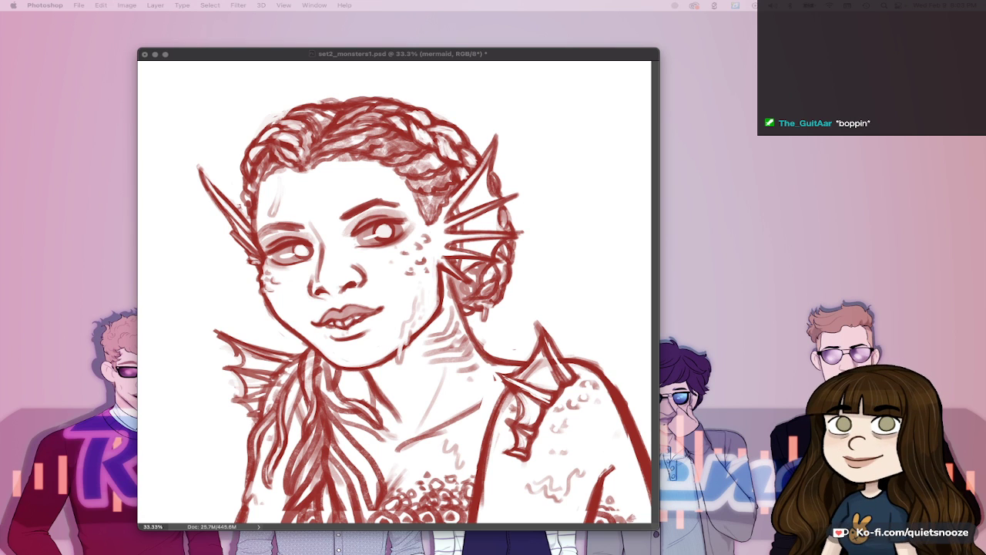
key(Tab)
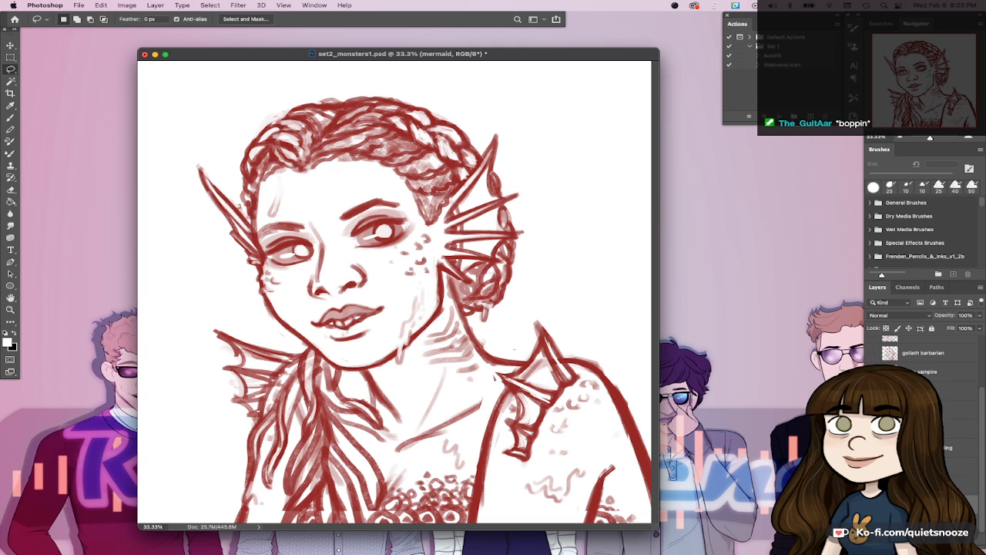
key(super+Tab)
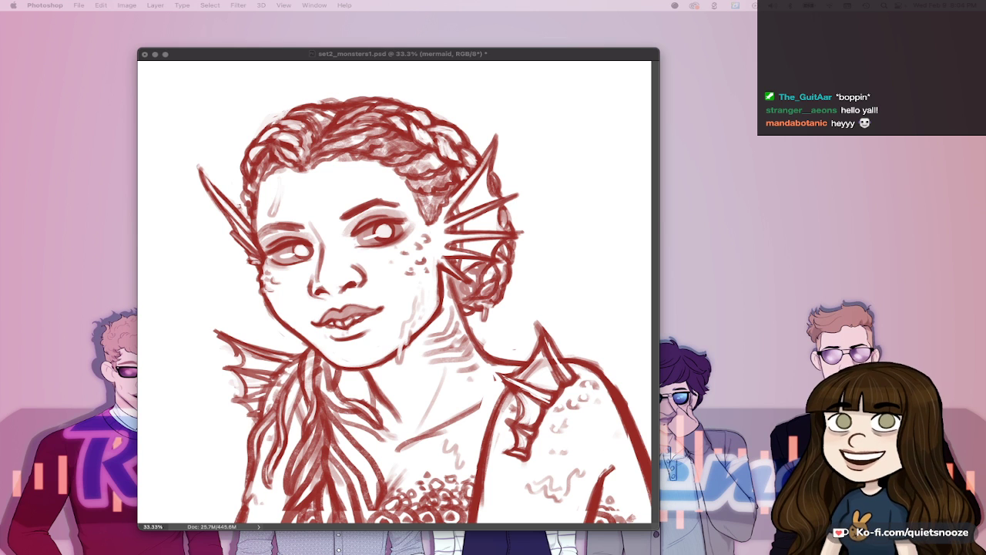
Step: Hide the mermaid sketch layer, then show and select the dwarven woman sketch layer
key(Tab)
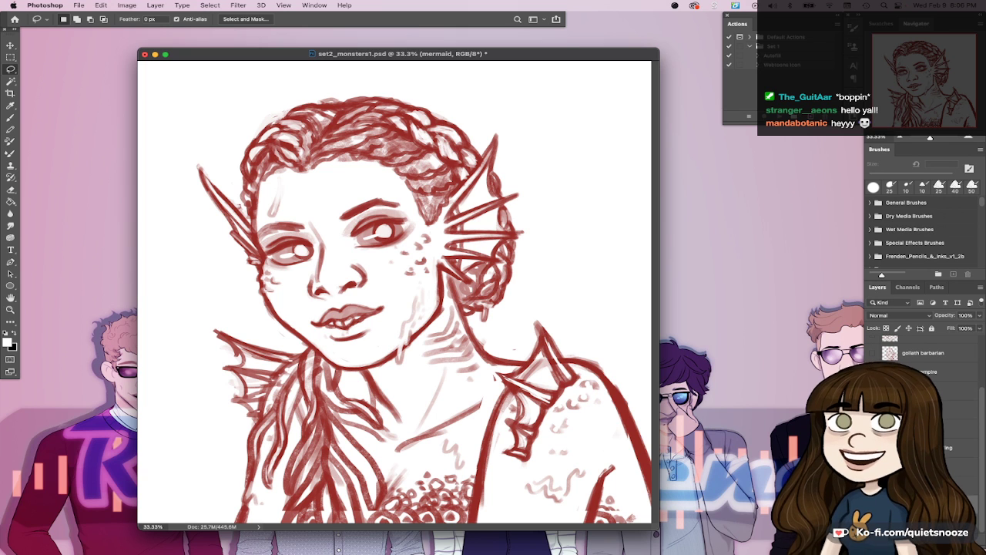
click(872, 504)
click(872, 485)
click(946, 483)
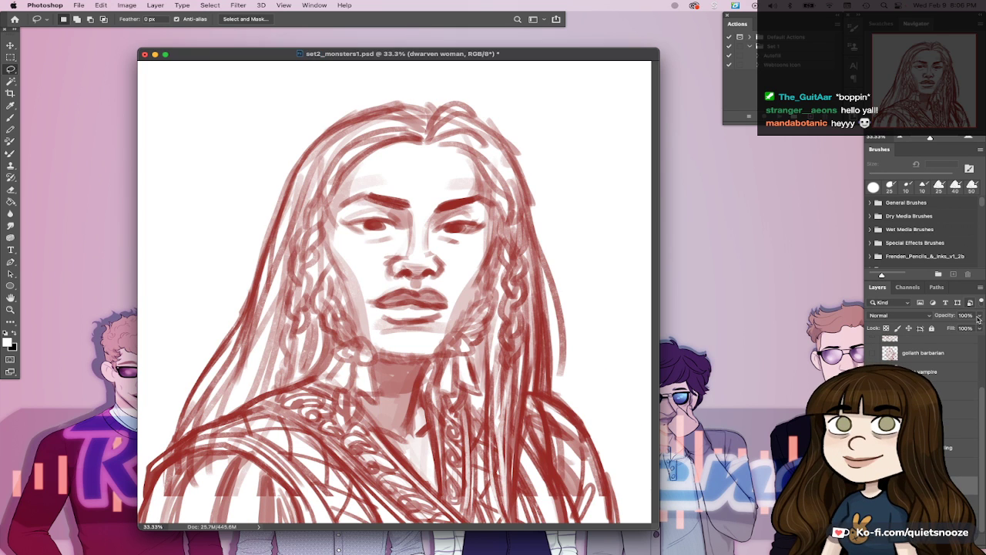
Step: Lower the opacity of the dwarven woman sketch so it appears faint, and make Layer 1 the active layer
click(980, 315)
click(948, 327)
click(943, 423)
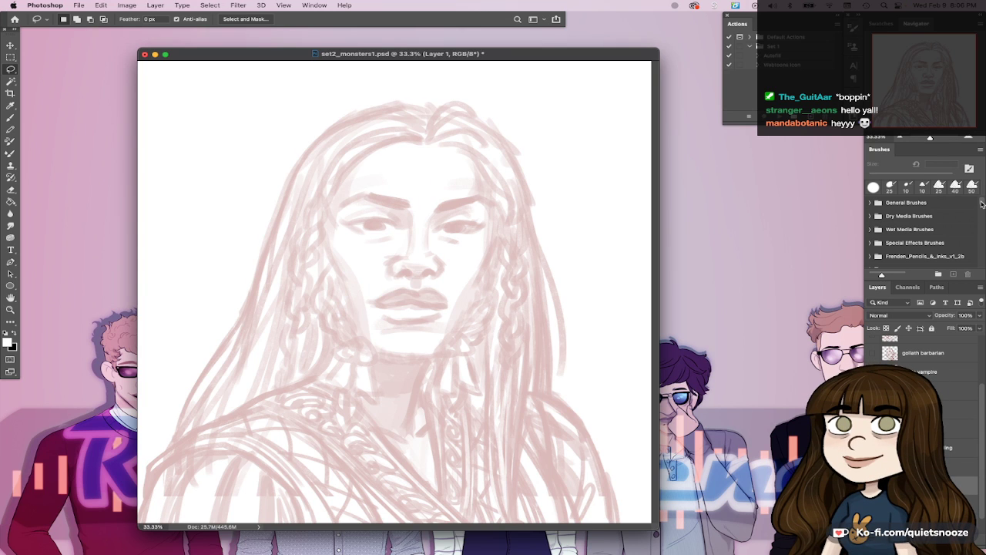
Step: Choose the Inker Organic Soft brush from the Good brushes group, and reposition and widen the document window
drag(982, 202, 978, 238)
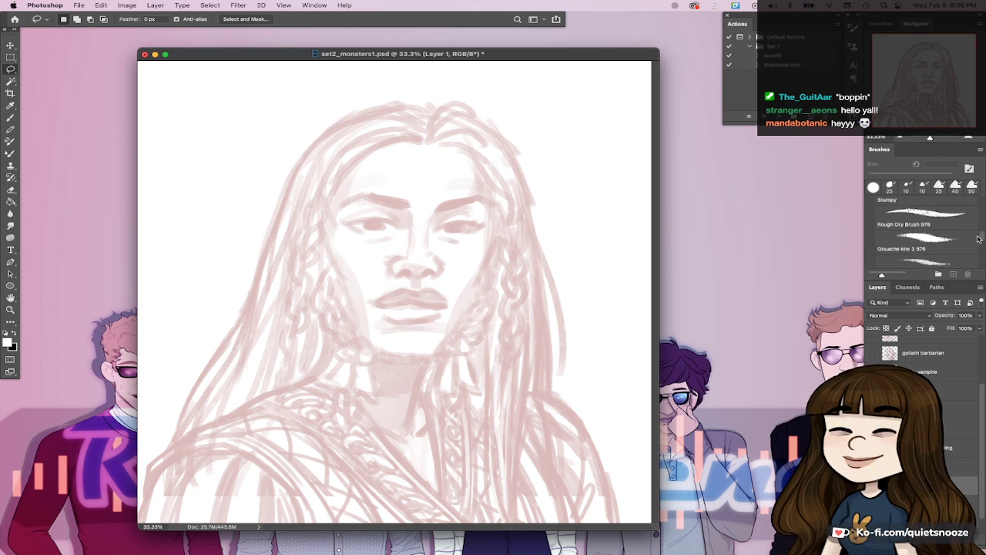
scroll(938, 256, up, 5)
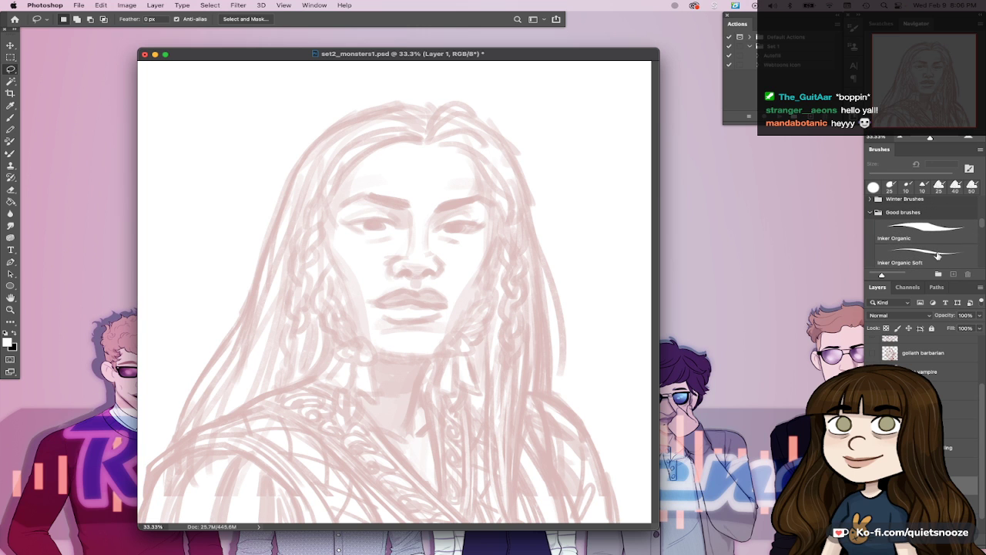
click(938, 256)
drag(606, 57, 633, 44)
drag(684, 515, 773, 514)
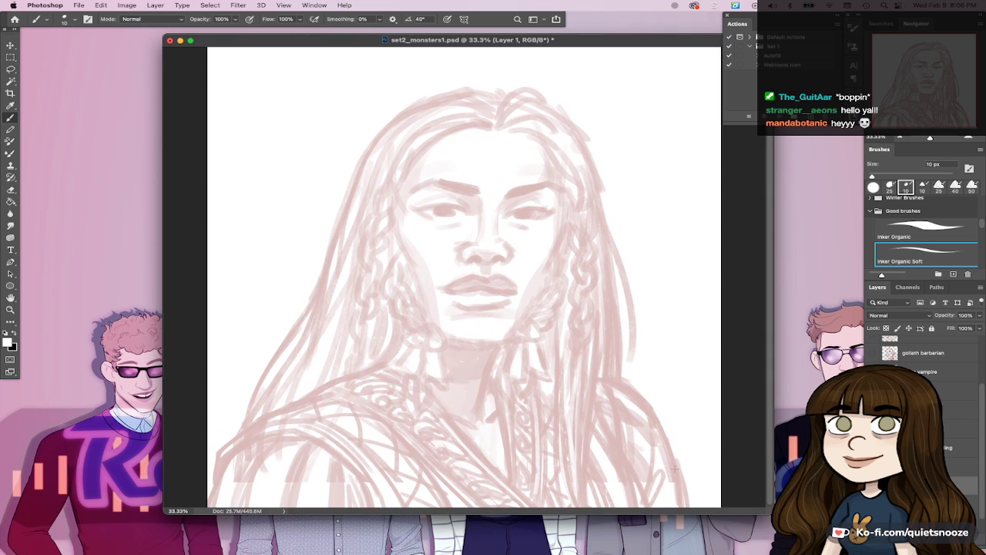
Step: Reset the foreground colour to black and ink the collarbone lines at the base of the neck with the 10 px brush
drag(472, 222, 571, 255)
drag(572, 255, 601, 301)
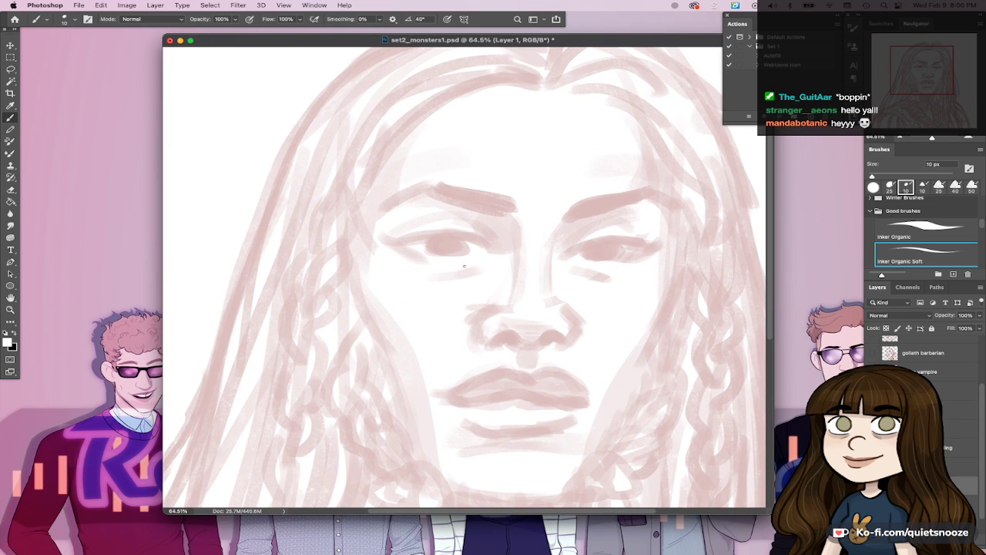
click(5, 333)
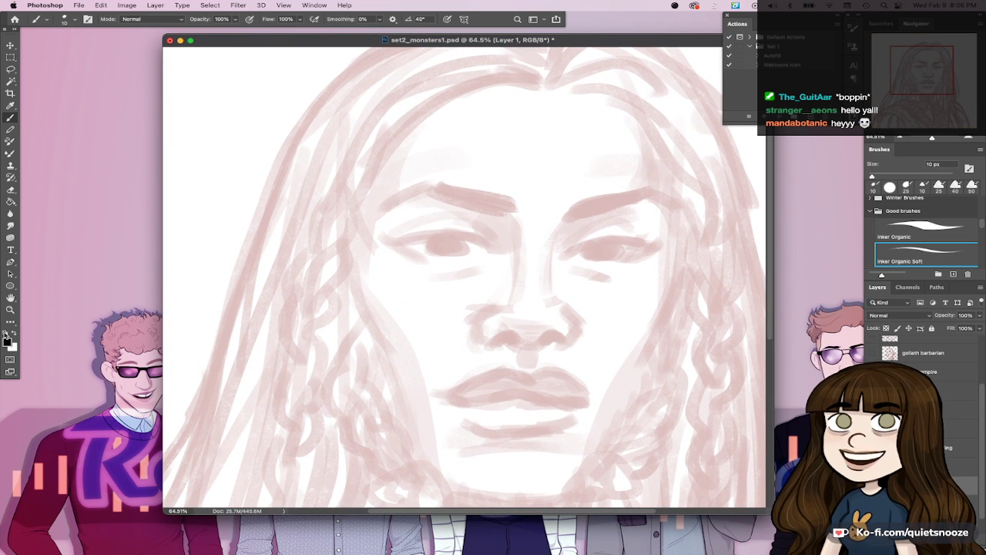
scroll(647, 279, down, 5)
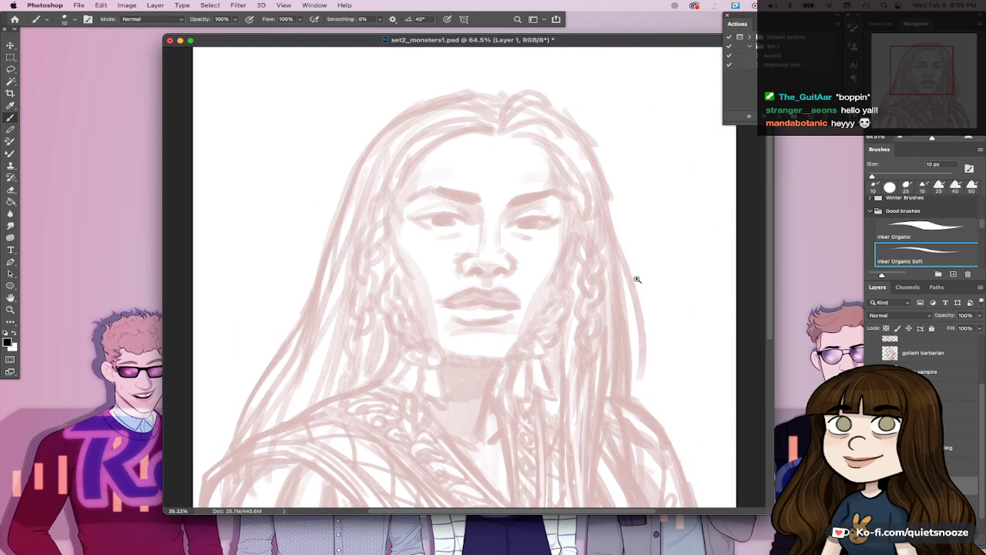
scroll(597, 320, up, 1)
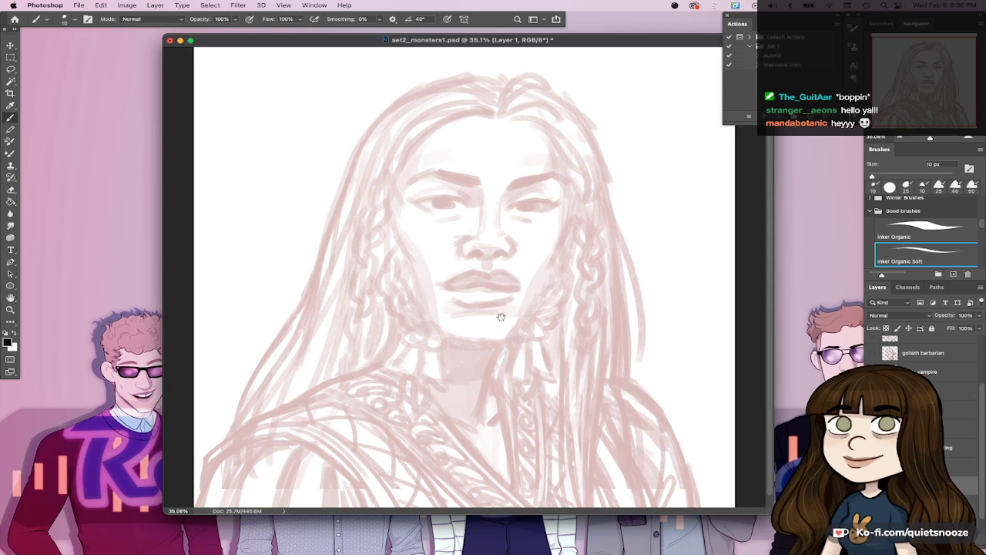
drag(524, 375, 561, 370)
drag(381, 454, 440, 478)
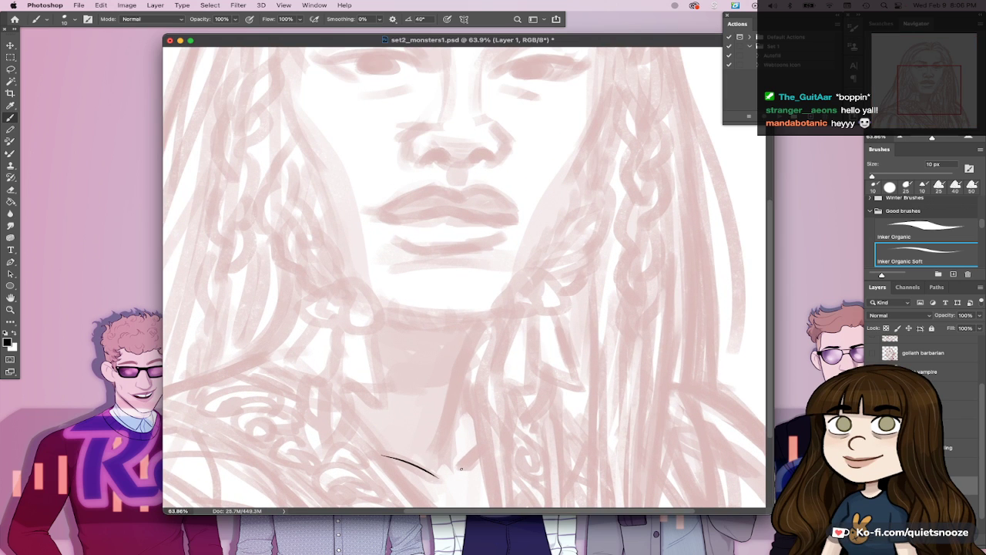
Step: Enlarge the brush to 25 px and ink thick upper lash lines on both eyes over the sketch
scroll(523, 337, up, 7)
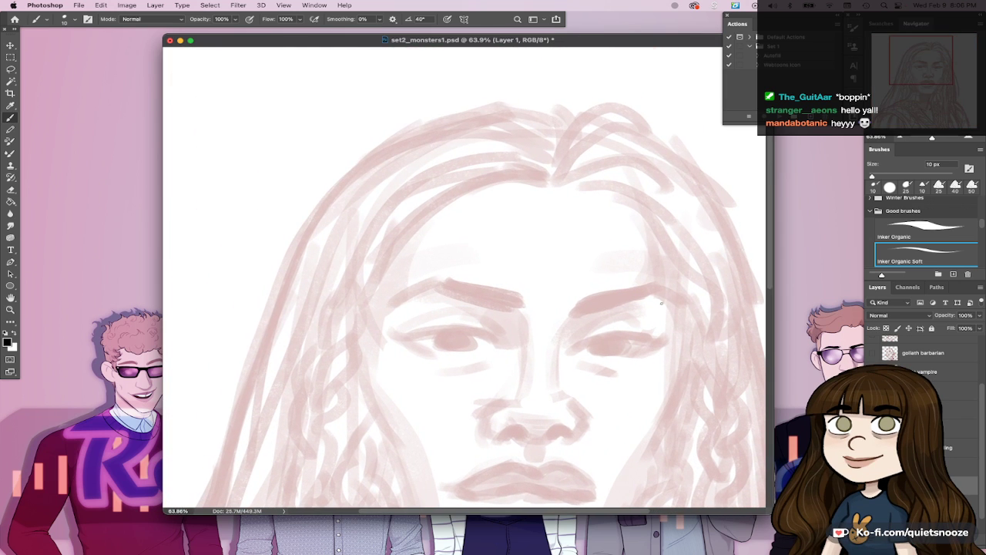
key(bracketright)
key(bracketright)
key(bracketright)
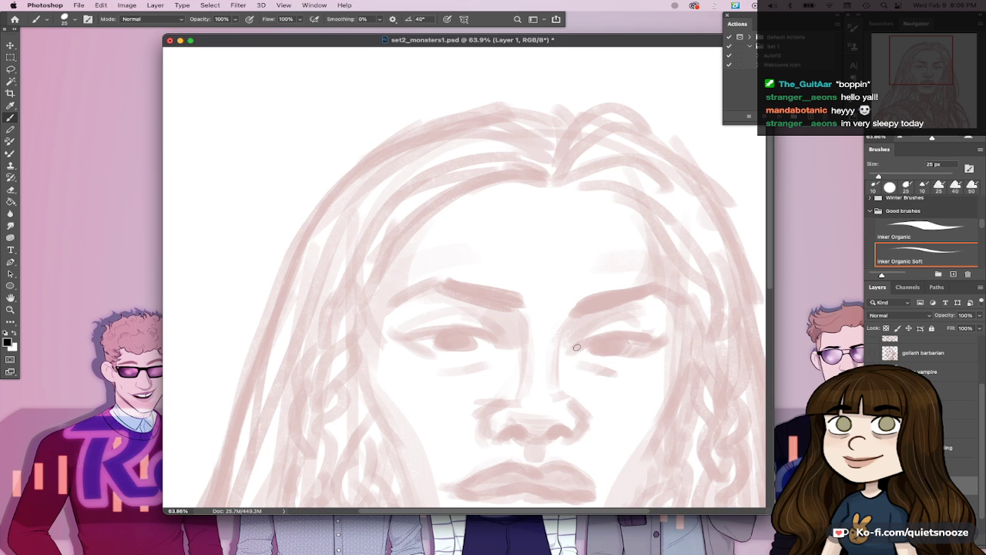
drag(567, 354, 663, 337)
key(super+z)
drag(573, 351, 647, 335)
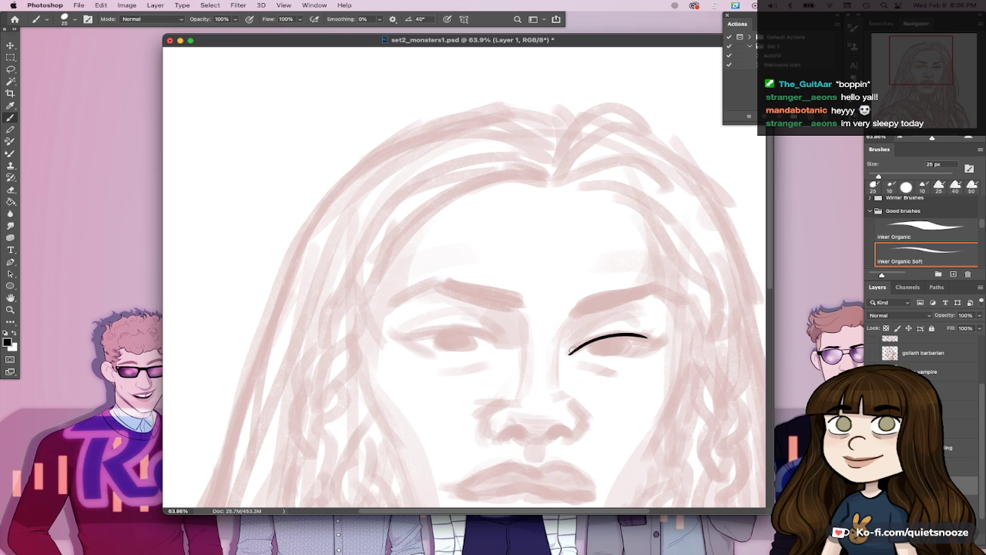
drag(570, 354, 664, 340)
drag(389, 330, 495, 339)
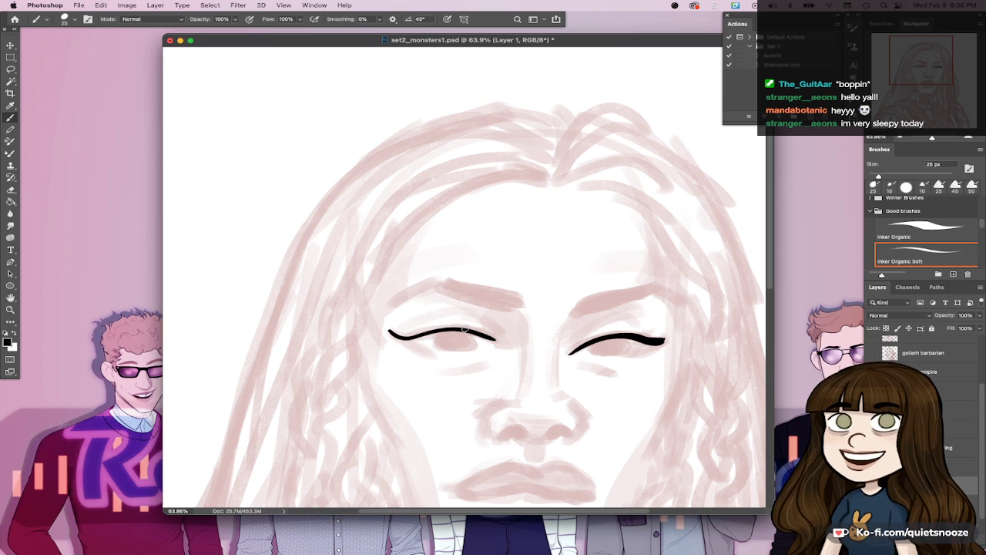
drag(432, 327, 498, 337)
Step: Ink the eyelid creases above both eyes and draw the round irises with solid black pupils
drag(569, 343, 642, 327)
mouse_move(414, 320)
mouse_down()
mouse_move(490, 325)
mouse_move(496, 337)
mouse_up()
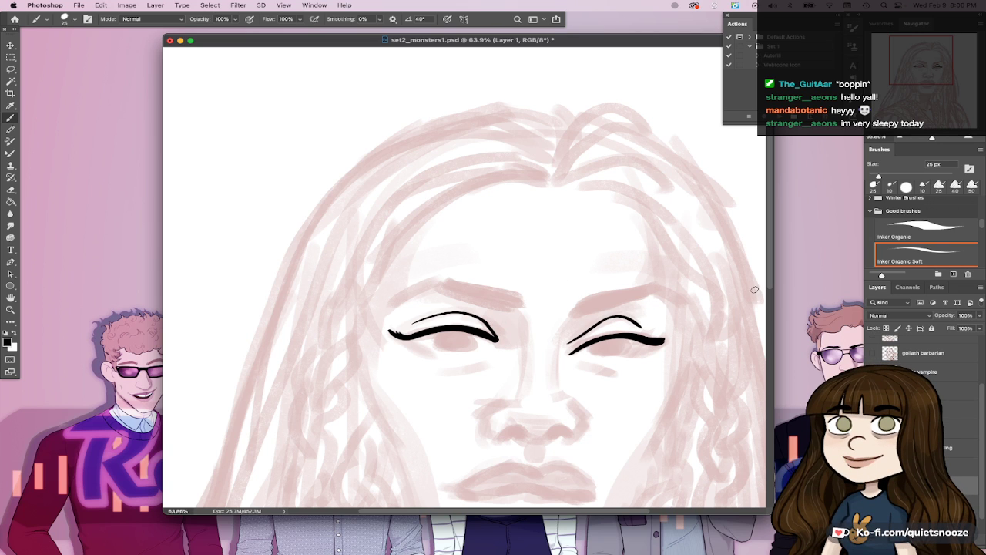
mouse_move(436, 331)
mouse_down()
mouse_move(476, 336)
mouse_move(476, 350)
mouse_up()
drag(590, 343, 627, 339)
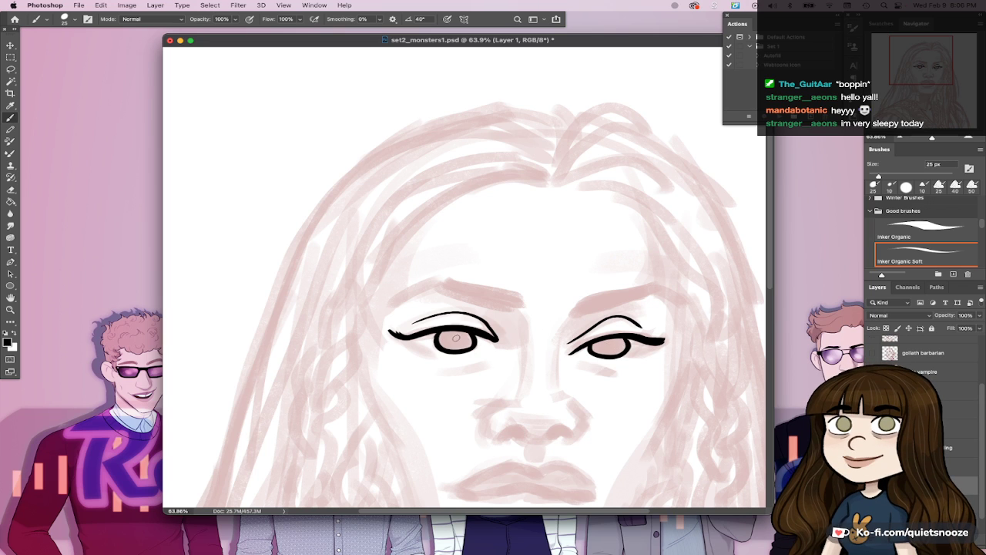
drag(455, 337, 455, 338)
drag(608, 343, 608, 345)
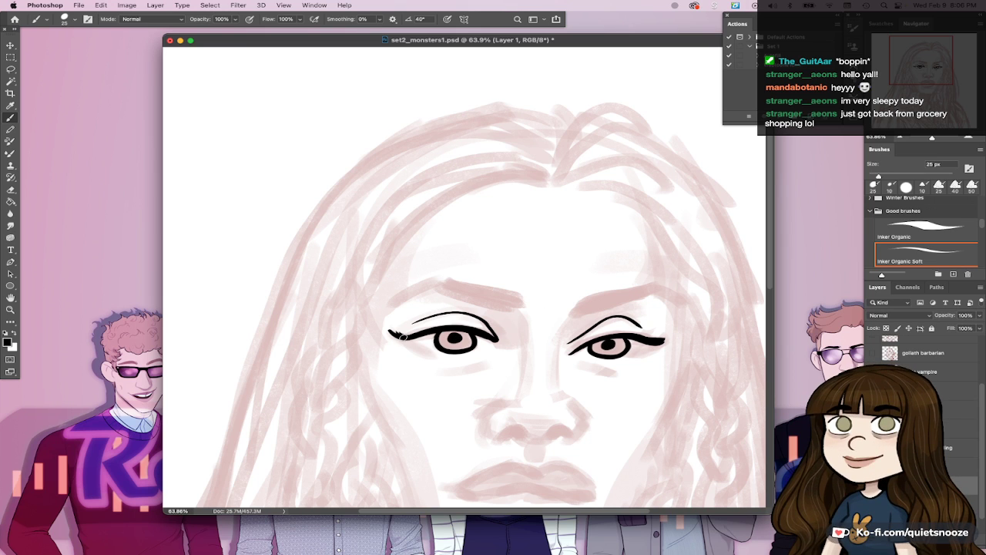
Step: Ink the lower lid lines at the outer corners and a short crease under each eye
drag(401, 336, 433, 353)
drag(622, 359, 654, 343)
drag(582, 366, 627, 373)
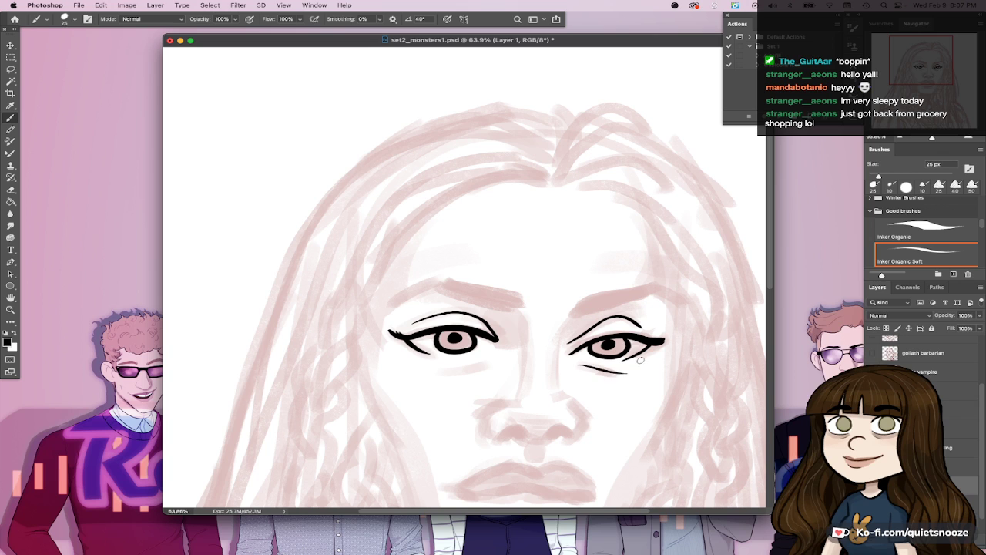
drag(443, 372, 479, 367)
Step: Ink both sides of the nose bridge, and outline the nose wing and nostril on the left of the face
drag(519, 312, 522, 390)
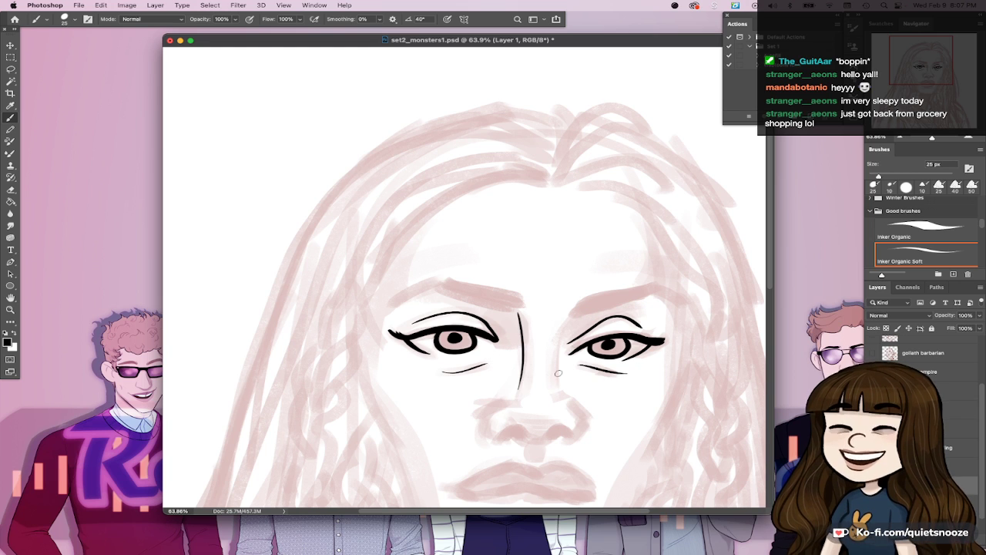
drag(563, 330, 557, 384)
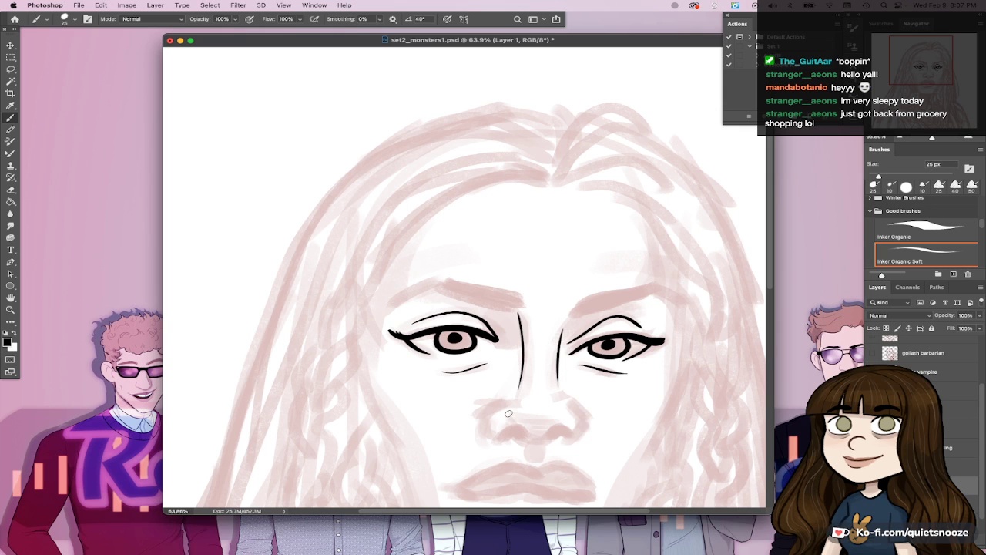
mouse_move(499, 439)
mouse_down()
mouse_move(527, 432)
mouse_move(518, 429)
mouse_move(552, 439)
mouse_move(527, 440)
mouse_move(529, 450)
mouse_up()
key(super+z)
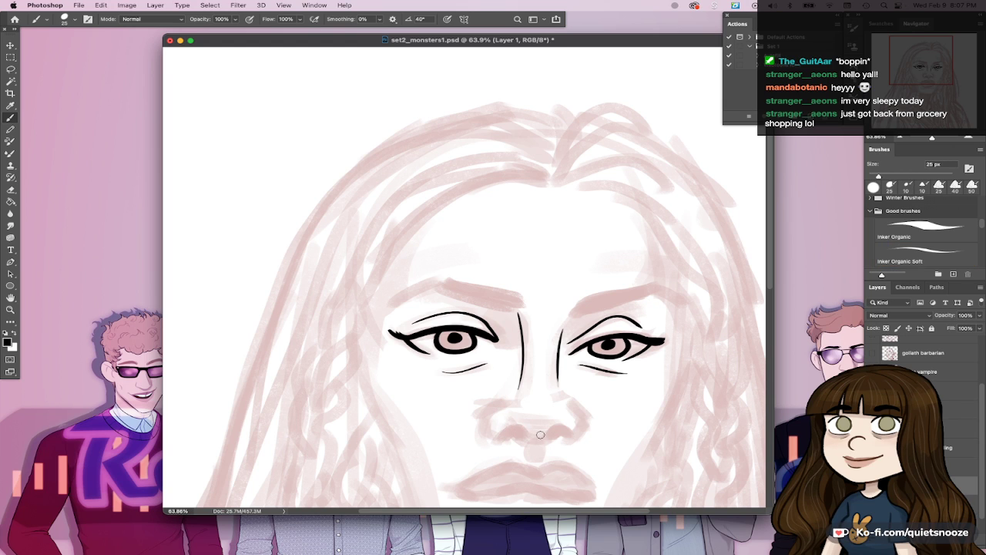
drag(510, 403, 491, 437)
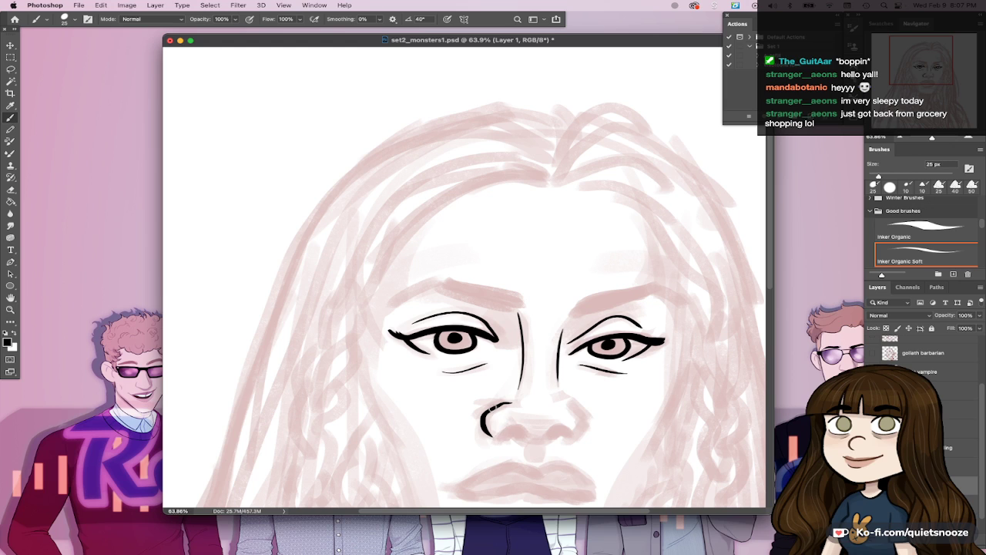
key(super+z)
mouse_move(508, 401)
mouse_down()
mouse_move(484, 436)
mouse_move(527, 433)
mouse_move(511, 430)
mouse_move(505, 442)
mouse_up()
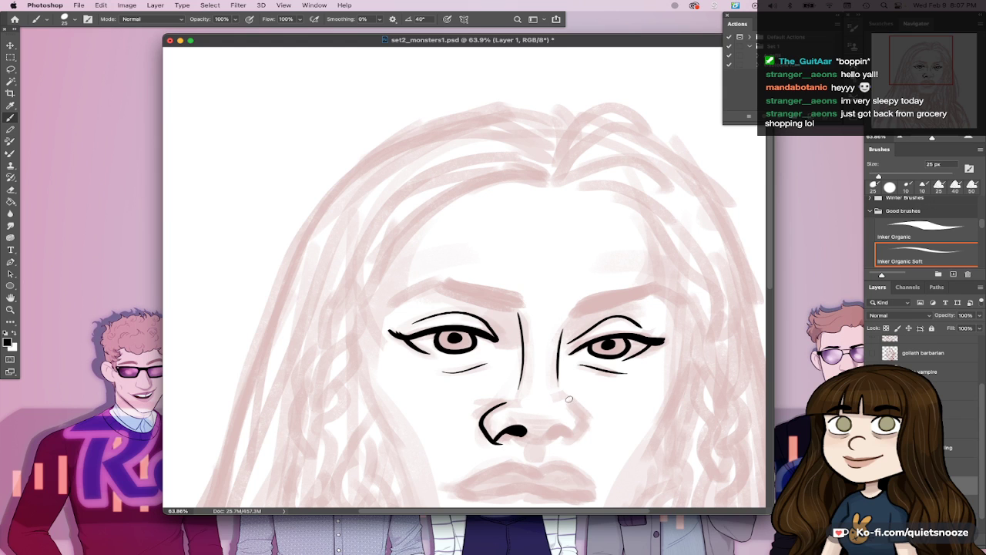
Step: Ink the nose wing on the right of the face and redraw its nostril until it matches the other side
mouse_move(569, 399)
mouse_down()
mouse_move(586, 422)
mouse_move(564, 442)
mouse_up()
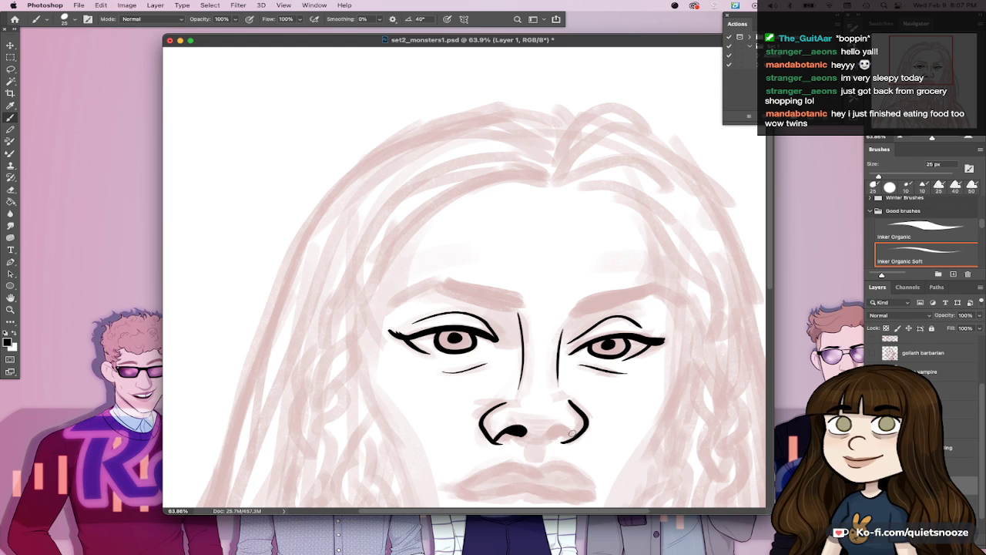
drag(566, 440, 552, 433)
key(super+z)
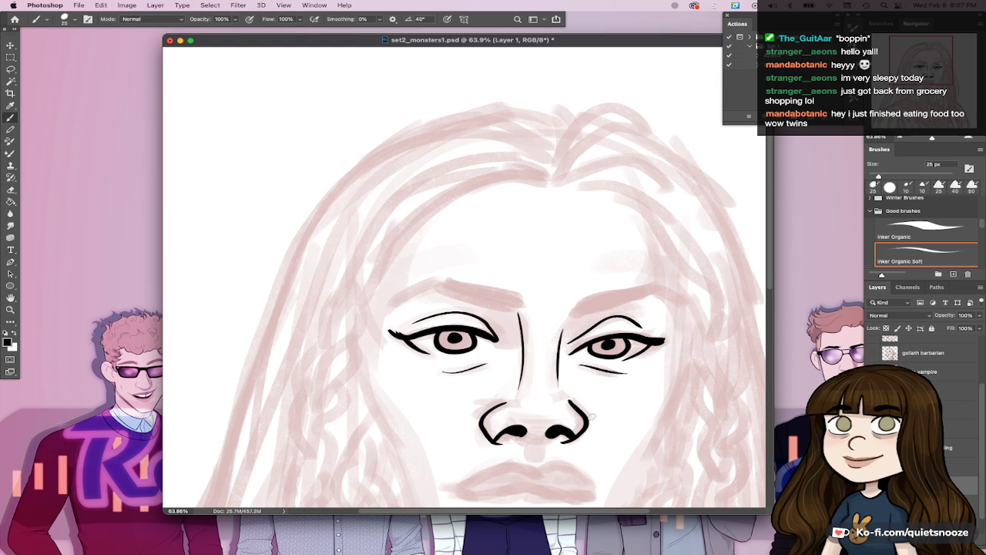
key(super+z)
key(super+z)
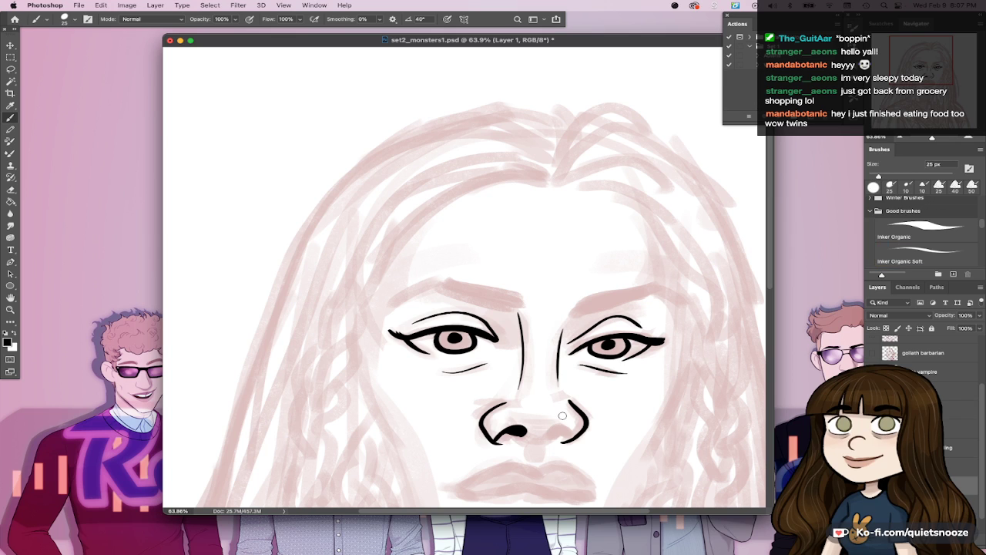
mouse_move(575, 437)
mouse_down()
mouse_move(549, 434)
mouse_move(566, 433)
mouse_up()
key(super+z)
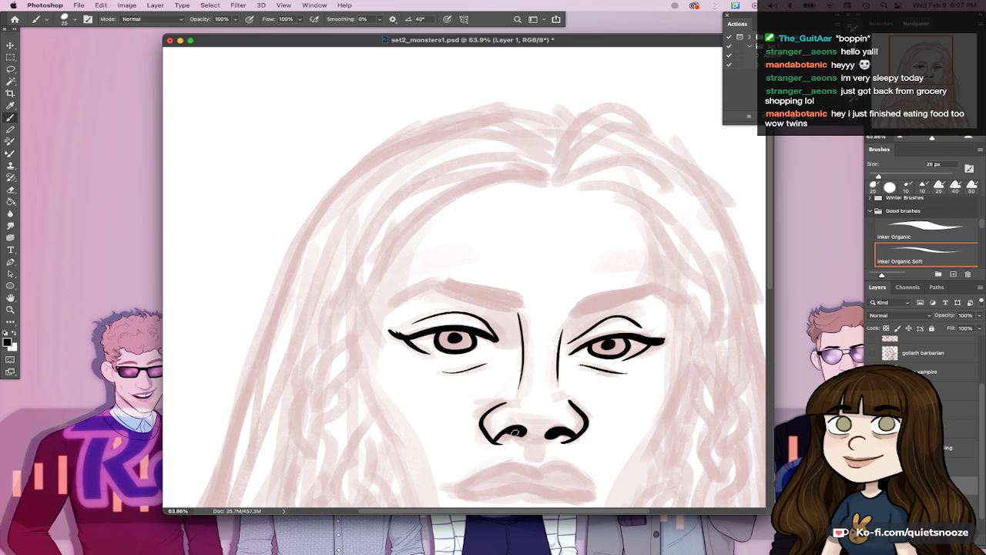
Step: Ink the underside of the nose tip between the nostrils and the small curved philtrum mark below it
mouse_move(623, 397)
mouse_down()
mouse_move(589, 398)
mouse_move(634, 394)
mouse_move(627, 356)
mouse_up()
drag(508, 413, 547, 416)
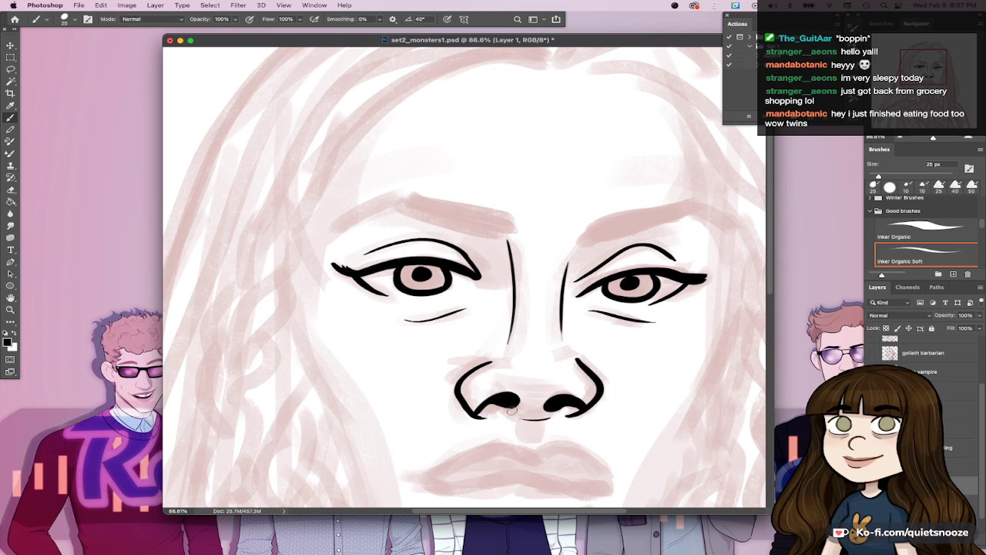
mouse_move(510, 414)
mouse_down()
mouse_move(551, 417)
mouse_move(544, 433)
mouse_up()
Step: Ink the line between the lips from corner to corner and the outline of the upper lip
scroll(673, 409, down, 5)
mouse_move(411, 394)
mouse_down()
mouse_move(466, 405)
mouse_move(626, 396)
mouse_up()
key(super+z)
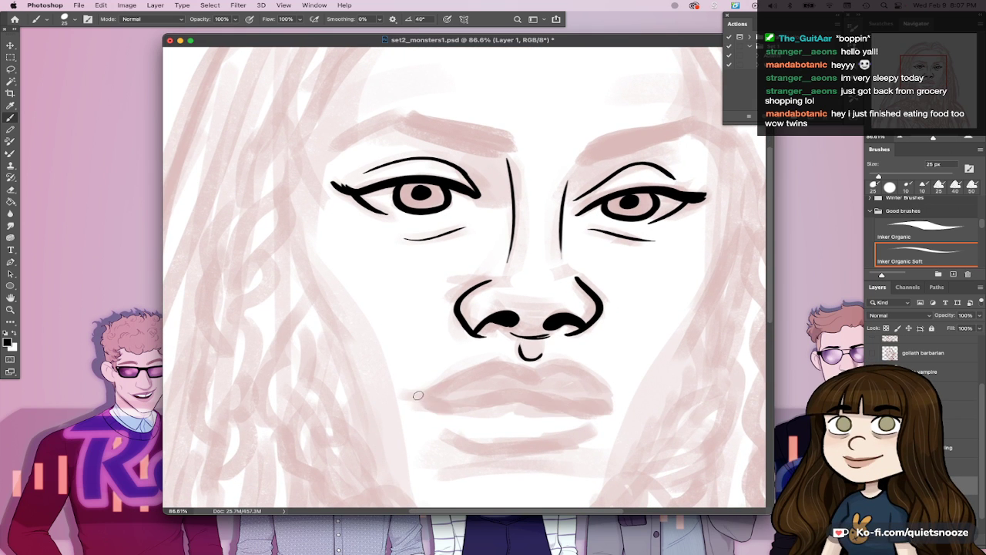
mouse_move(418, 395)
mouse_down()
mouse_move(505, 405)
mouse_move(623, 396)
mouse_up()
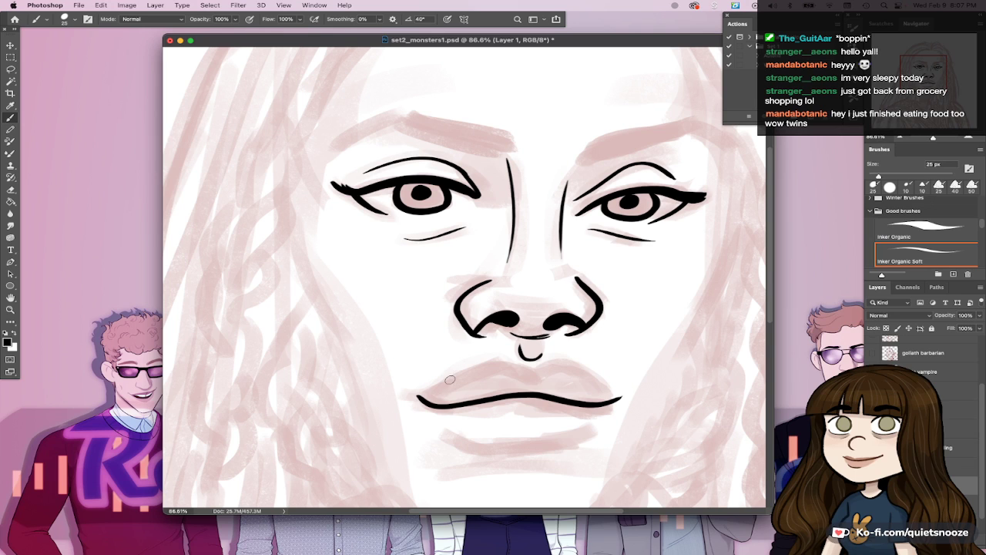
drag(423, 399, 539, 374)
key(super+z)
mouse_move(424, 399)
mouse_down()
mouse_move(479, 368)
mouse_move(563, 366)
mouse_move(531, 372)
mouse_move(579, 370)
mouse_move(607, 400)
mouse_up()
scroll(621, 390, down, 9)
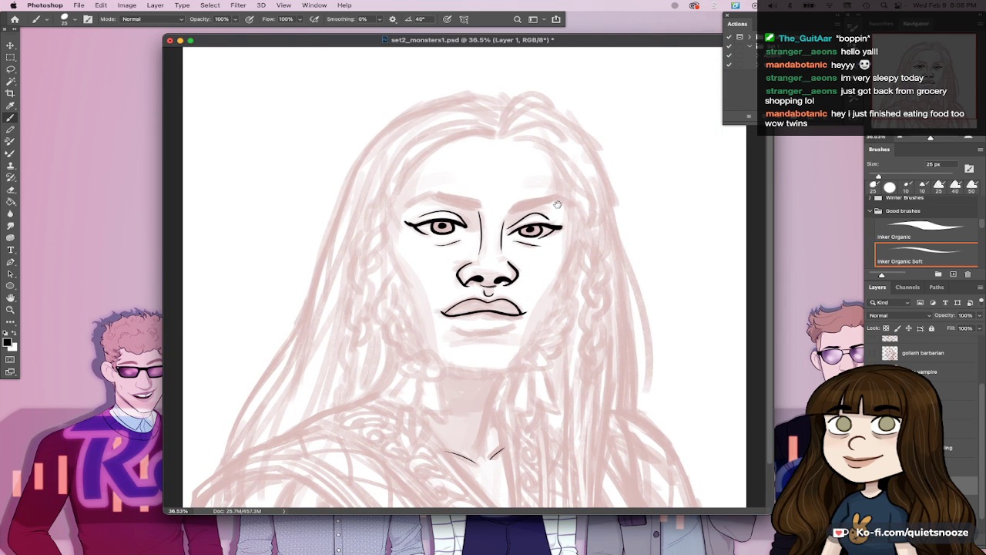
scroll(557, 205, up, 4)
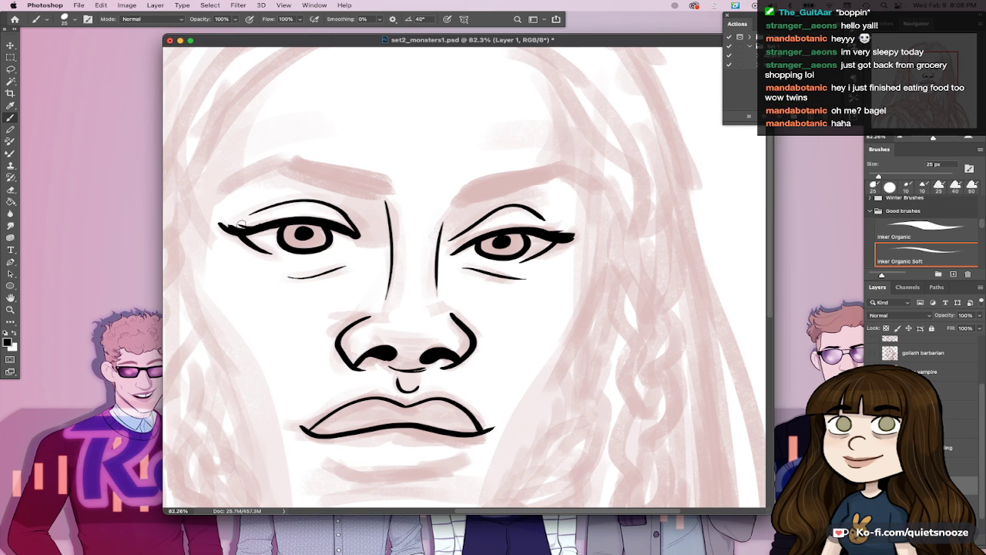
Step: Ink the lower lip's bottom edge and the thin shadow line beneath it, and save the document
drag(541, 293, 522, 297)
mouse_move(416, 396)
mouse_down()
mouse_move(444, 404)
mouse_move(500, 393)
mouse_move(473, 400)
mouse_up()
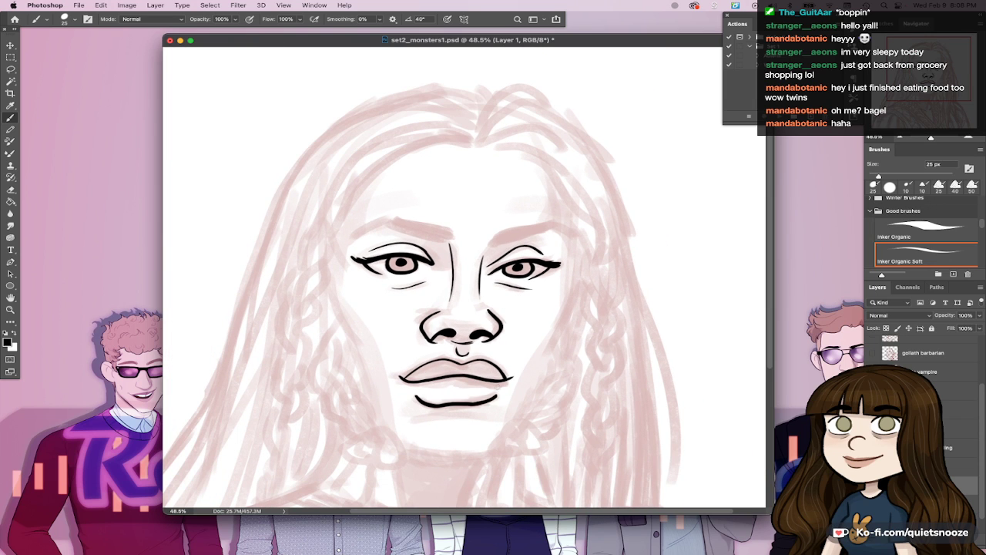
drag(418, 414, 493, 410)
drag(547, 351, 615, 375)
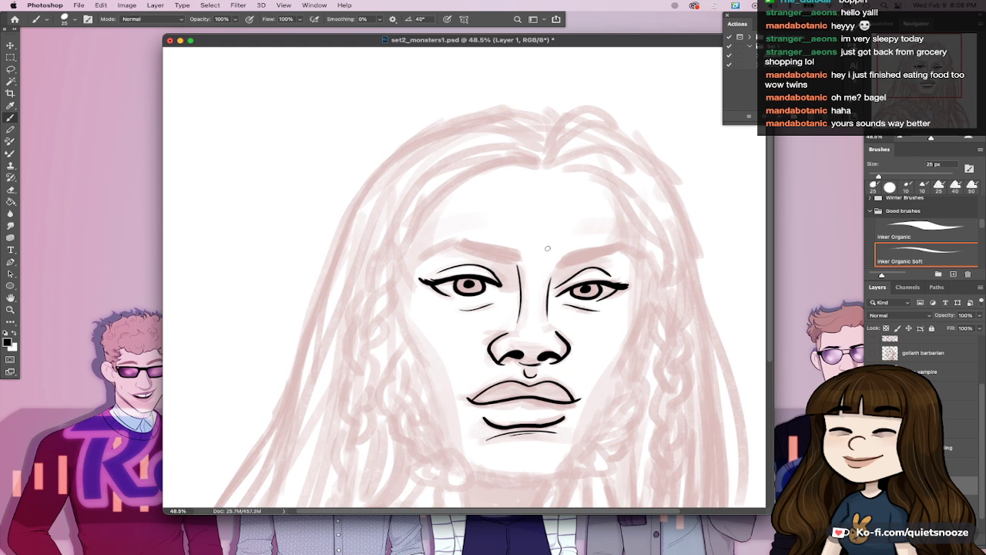
key(super+s)
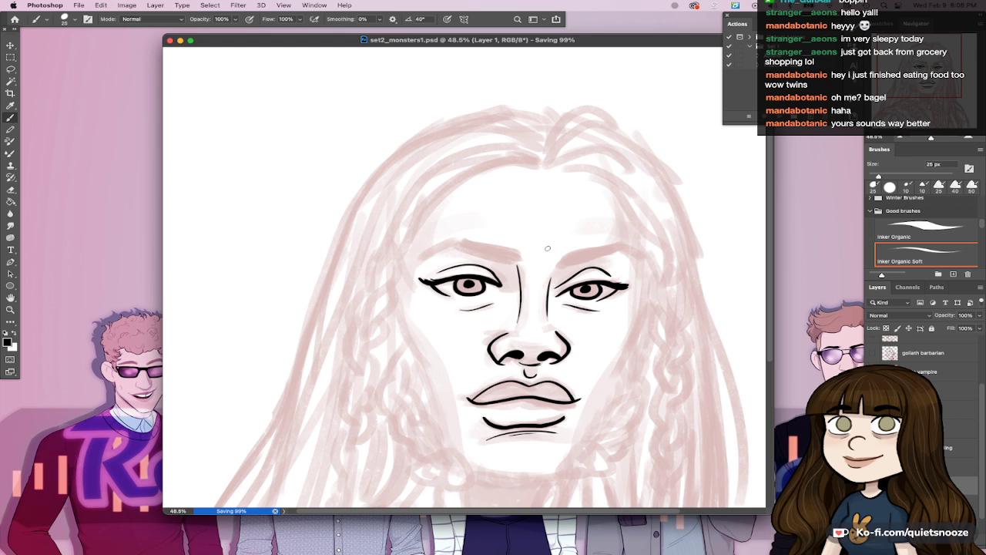
drag(581, 274, 613, 271)
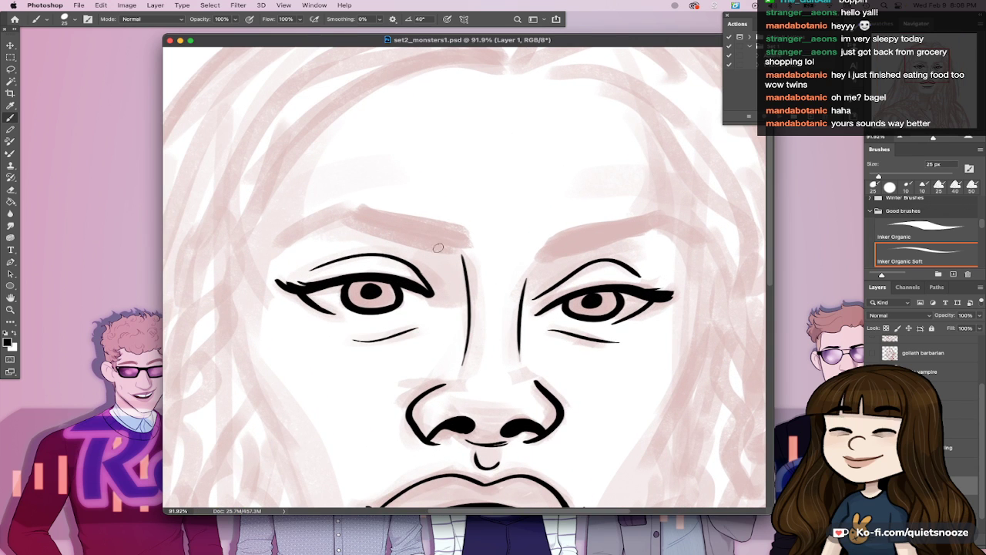
mouse_move(354, 278)
mouse_down()
mouse_move(332, 283)
mouse_move(413, 286)
mouse_up()
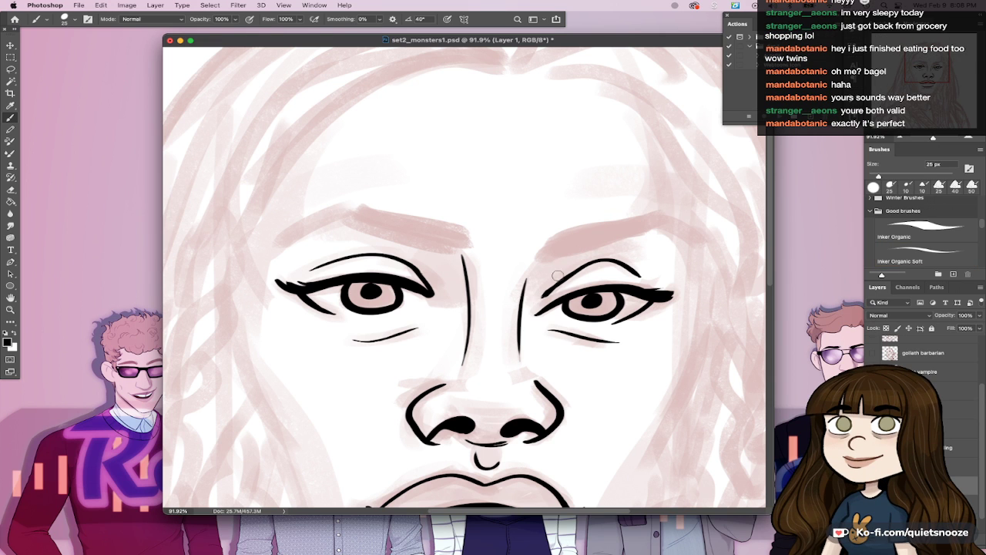
scroll(620, 343, down, 1)
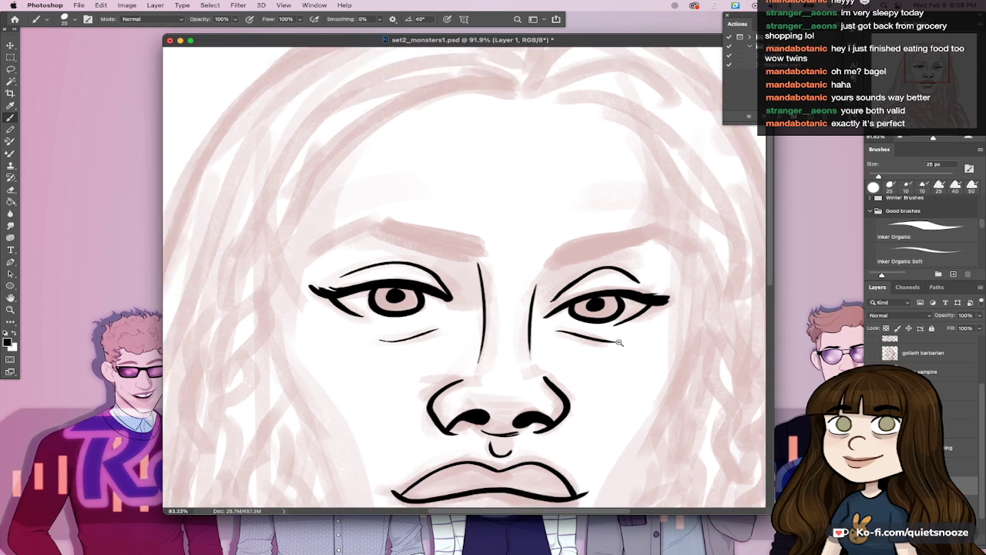
scroll(621, 343, down, 3)
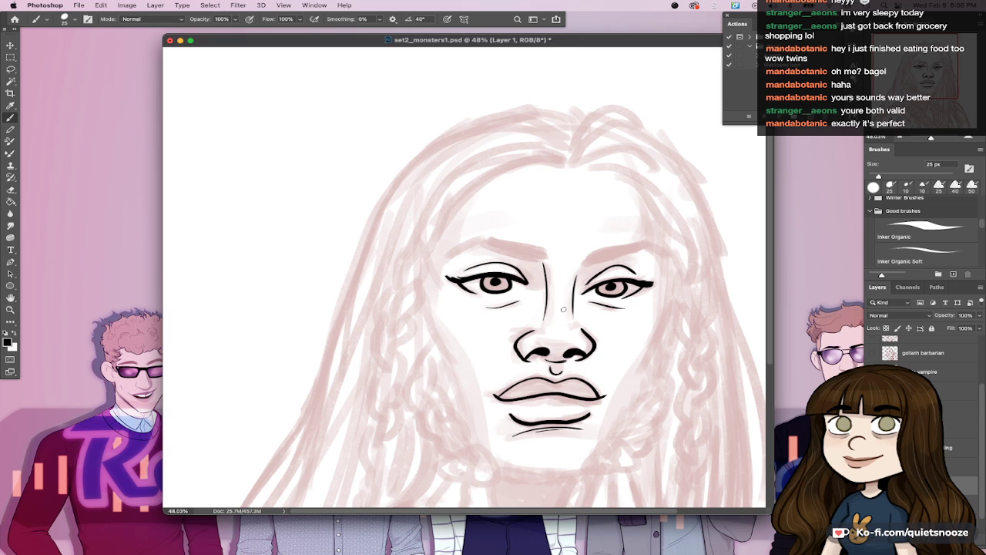
Step: Ink the cheek contour on each side of the face, redrawing the one on the right until it follows the sketch
scroll(563, 309, down, 1)
scroll(563, 309, up, 2)
mouse_move(399, 258)
mouse_down()
mouse_move(416, 314)
mouse_move(430, 323)
mouse_up()
drag(678, 281, 652, 328)
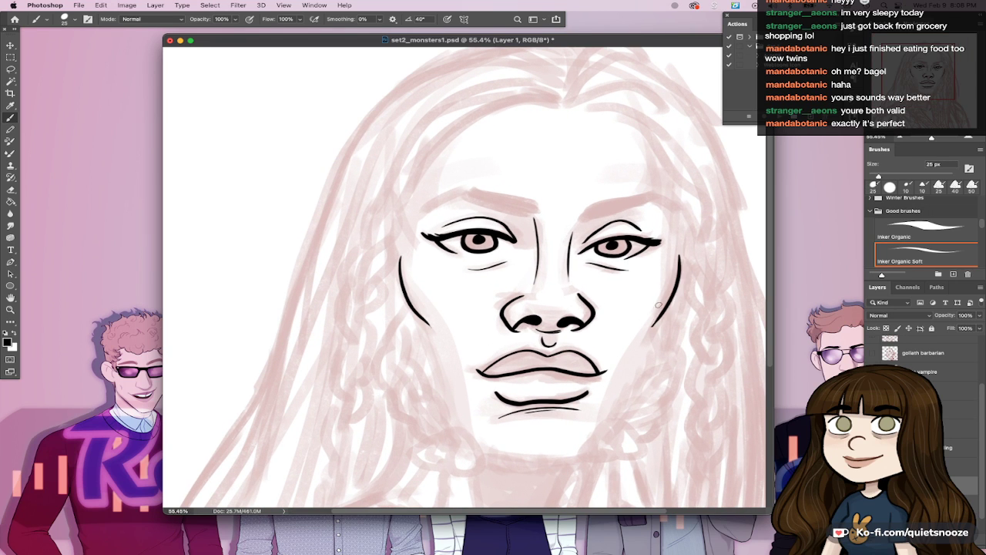
key(super+z)
drag(677, 249, 653, 332)
key(super+z)
drag(675, 250, 652, 333)
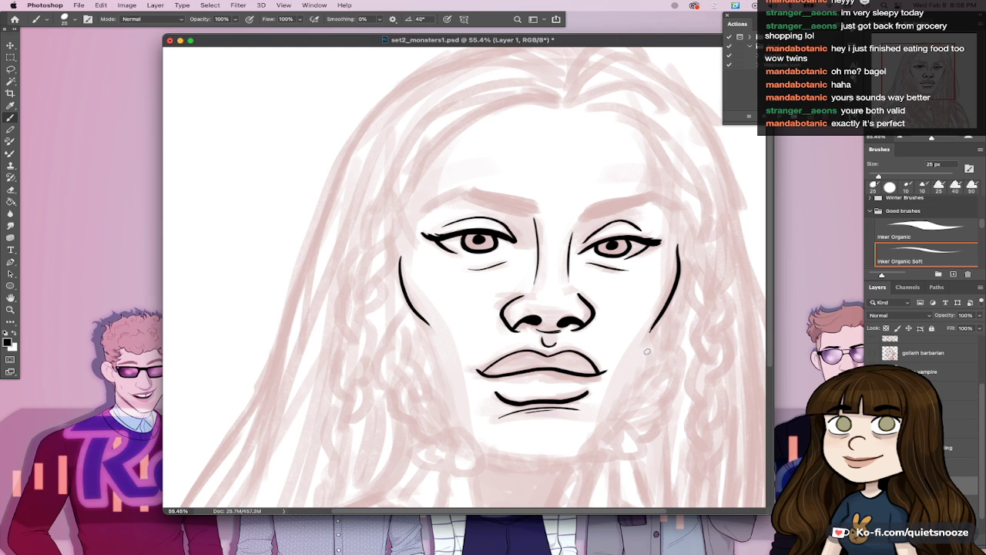
Step: Ink ragged beard hairs down the jaw on the left of the face with a 15 px brush, and start the hairs on the right
drag(414, 313, 417, 345)
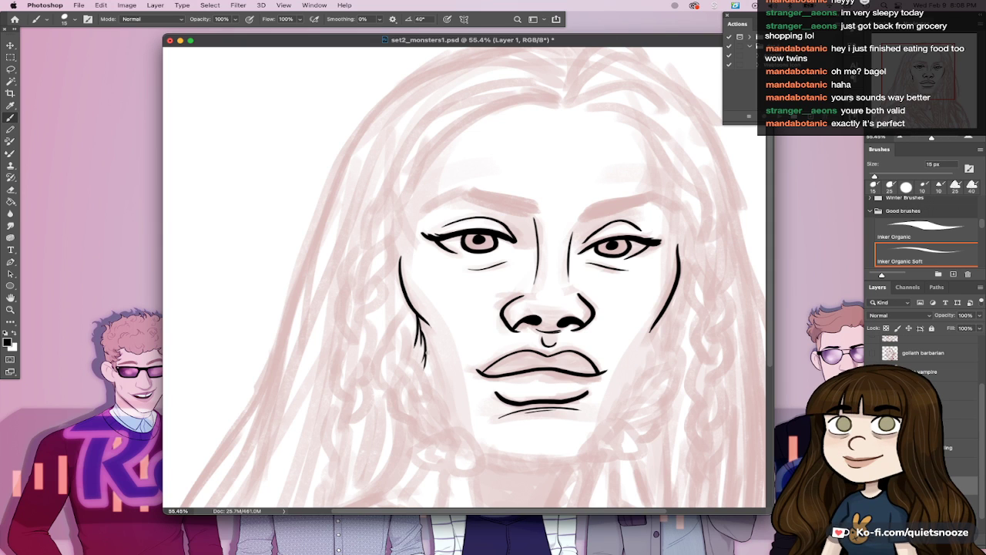
key(bracketleft)
drag(422, 350, 430, 389)
key(super+z)
drag(449, 419, 440, 399)
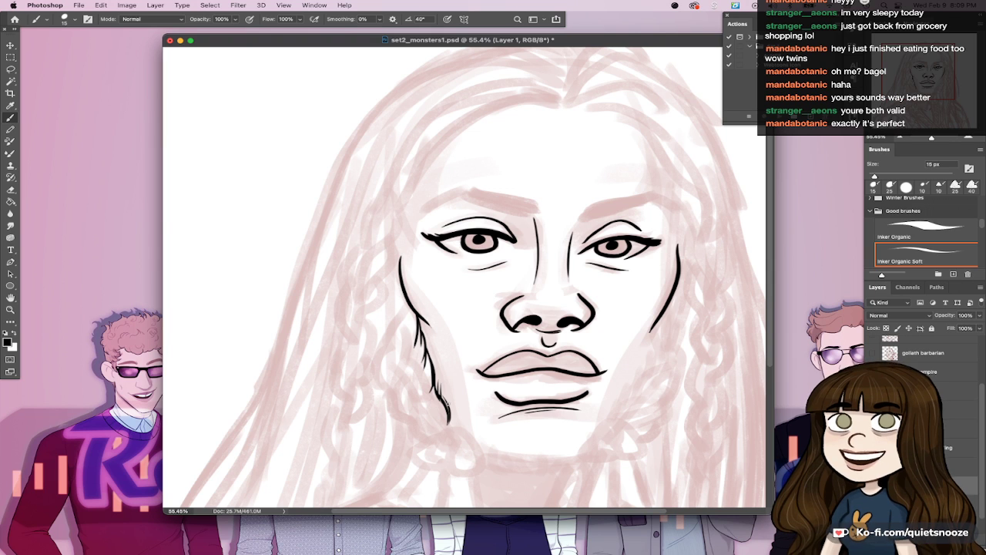
drag(654, 330, 661, 344)
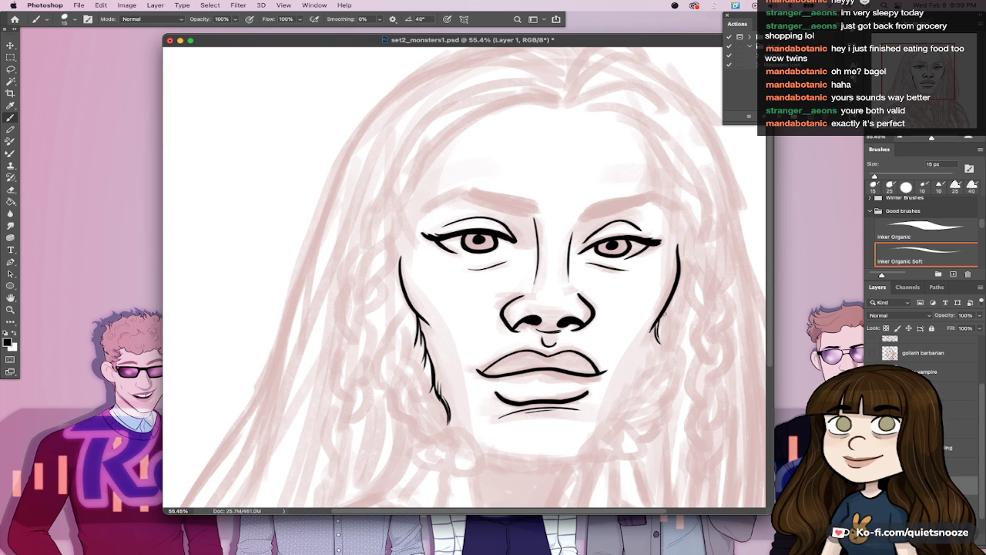
scroll(694, 249, down, 5)
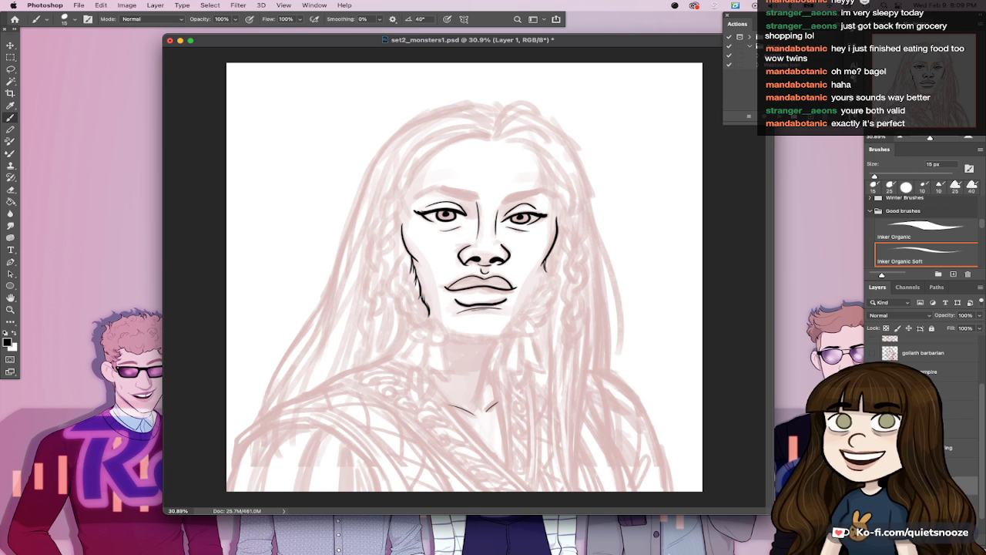
mouse_move(638, 533)
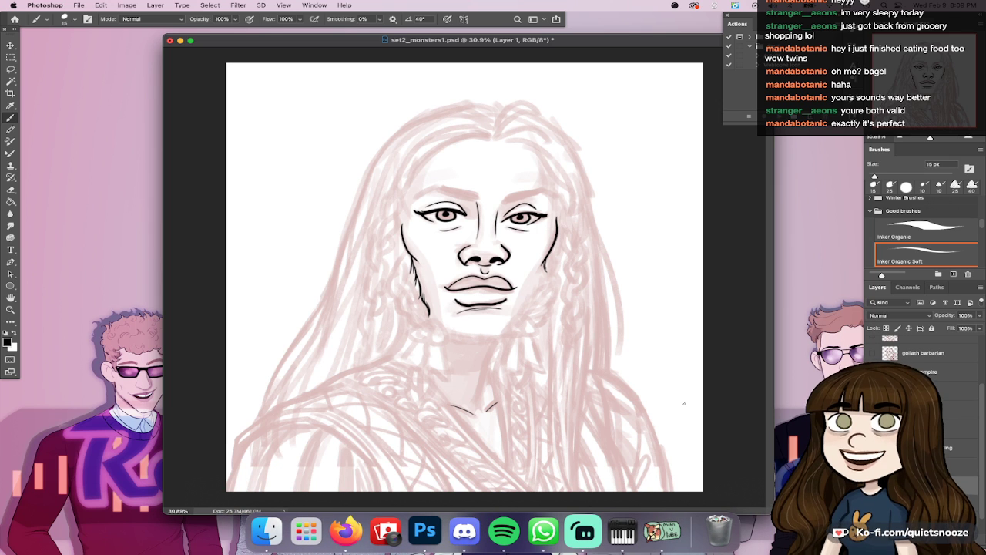
key(super+Tab)
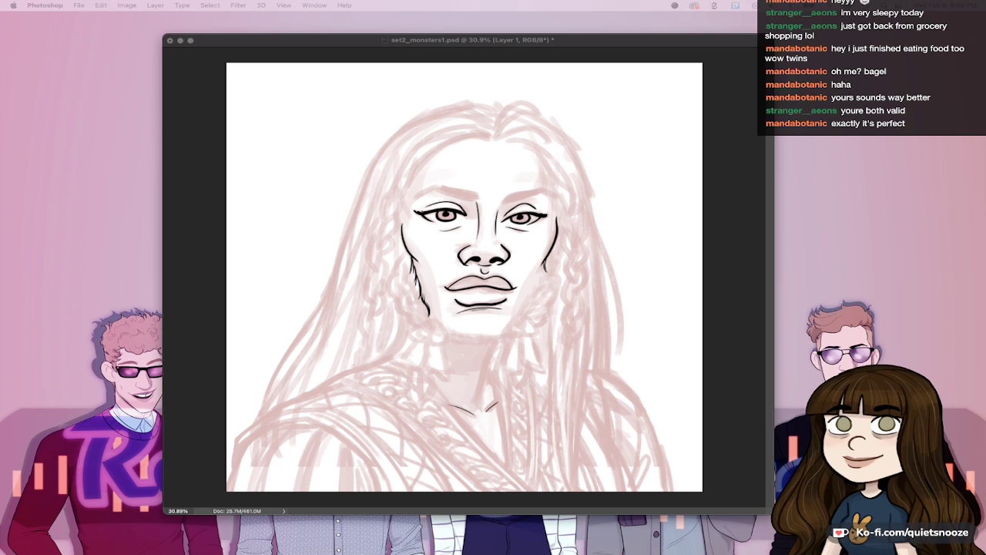
key(Tab)
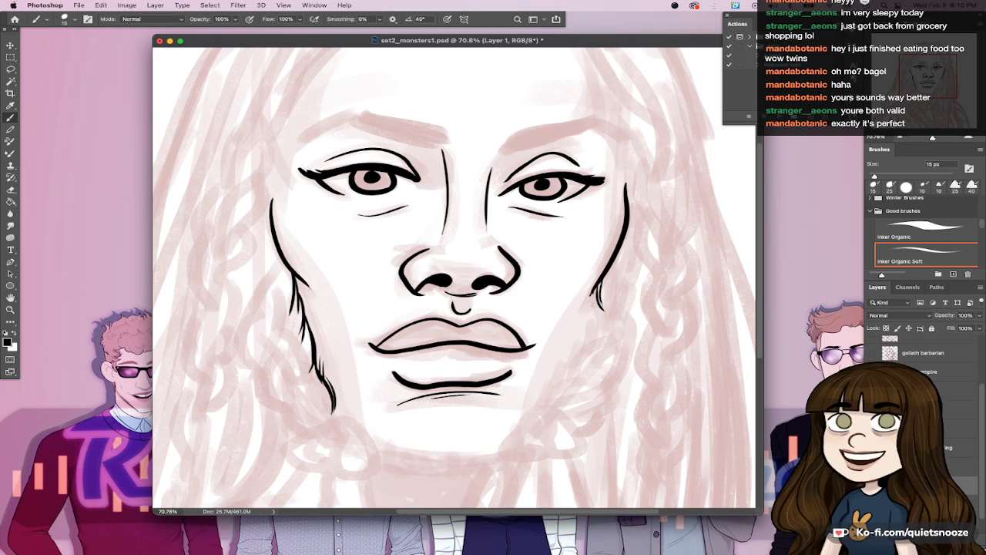
Step: Ink beard hairs down the jaw on the right of the face and the first leaf-shaped segments of the beard braid beside them
mouse_move(601, 296)
mouse_down()
mouse_move(599, 334)
mouse_move(587, 344)
mouse_move(589, 319)
mouse_move(583, 348)
mouse_up()
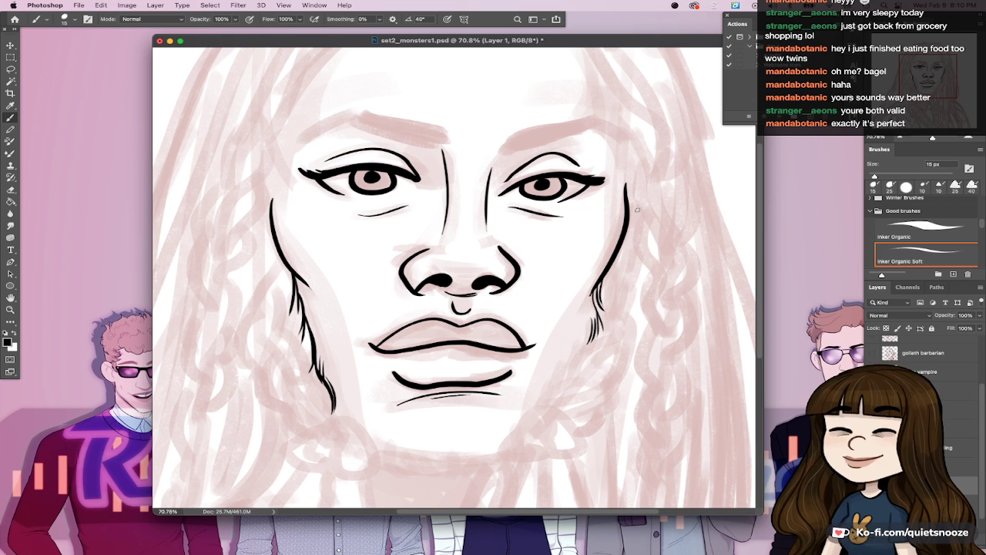
mouse_move(591, 326)
mouse_down()
mouse_move(579, 351)
mouse_move(588, 380)
mouse_up()
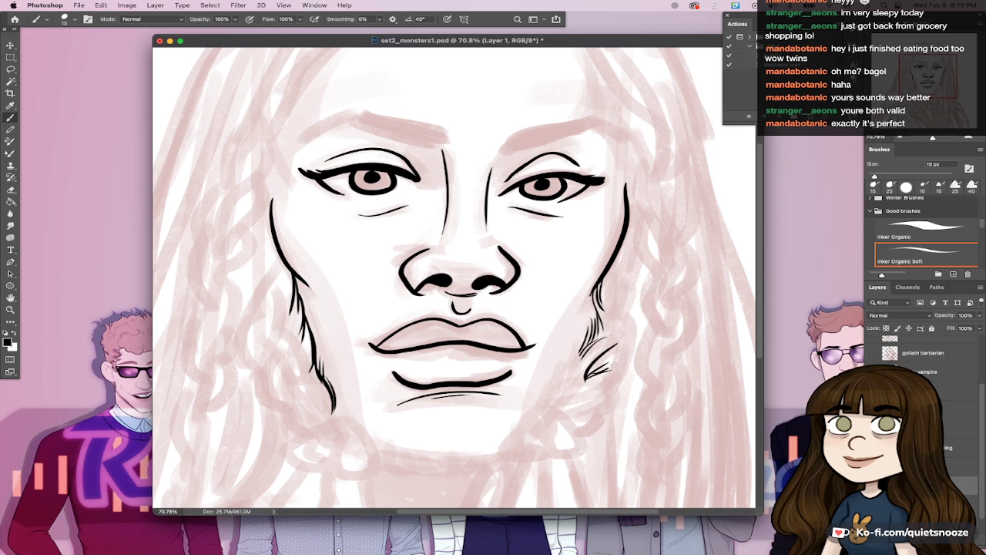
mouse_move(631, 345)
mouse_down()
mouse_move(604, 379)
mouse_move(589, 382)
mouse_up()
drag(630, 274, 626, 312)
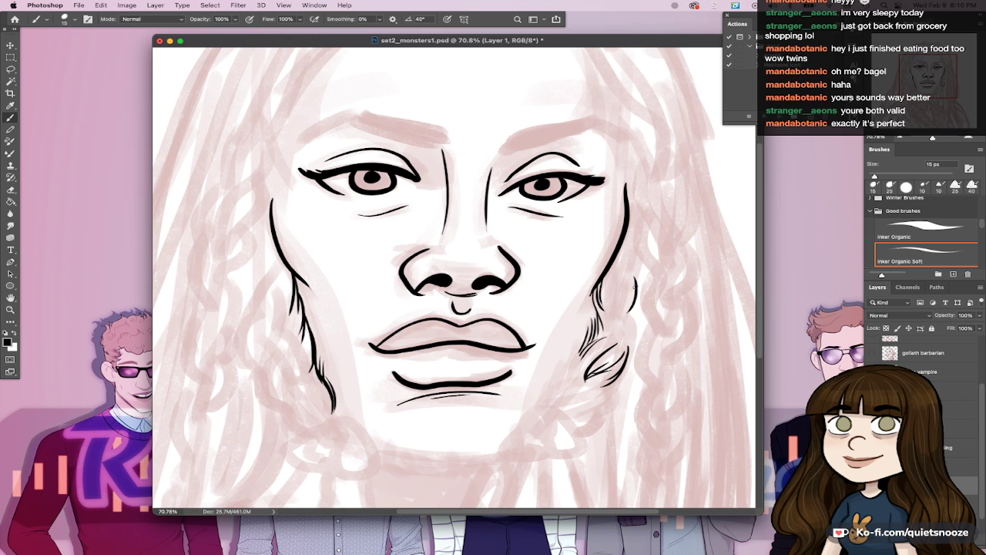
drag(621, 263, 621, 319)
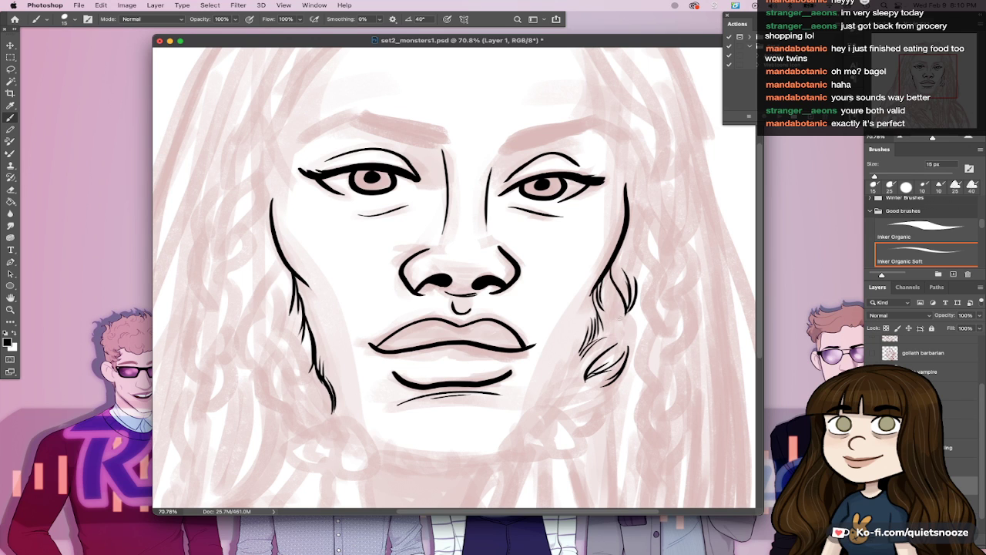
Step: Ink the interlocking segments and inner strand lines of the beard braid on the right of the face, and save the document
scroll(631, 292, down, 5)
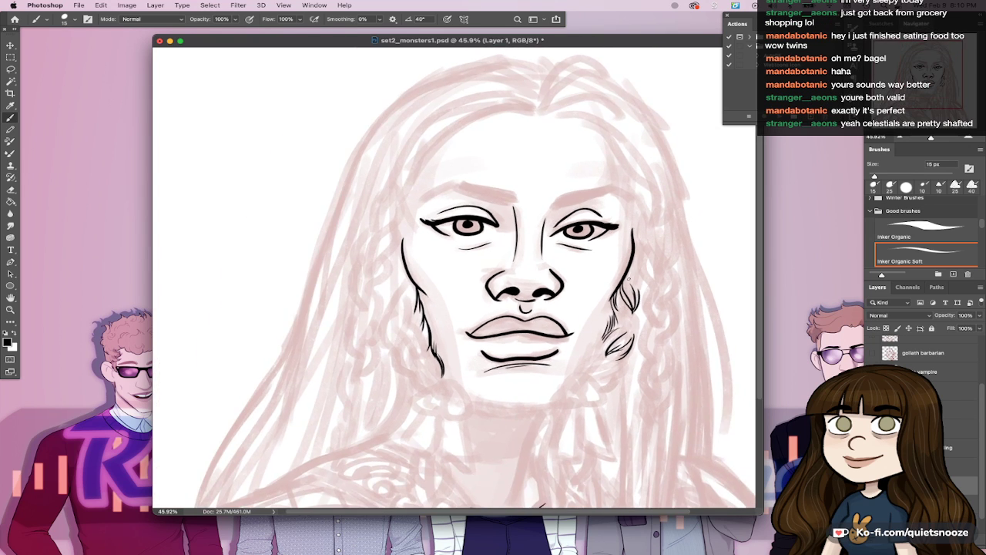
scroll(634, 297, up, 5)
mouse_move(613, 348)
mouse_down()
mouse_move(639, 306)
mouse_move(617, 355)
mouse_up()
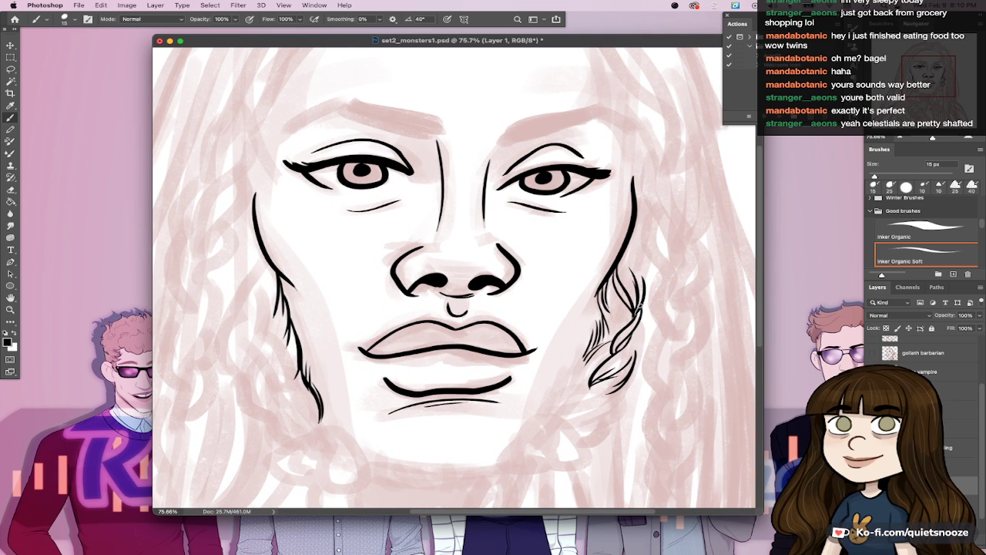
mouse_move(637, 303)
mouse_down()
mouse_move(647, 333)
mouse_move(630, 356)
mouse_up()
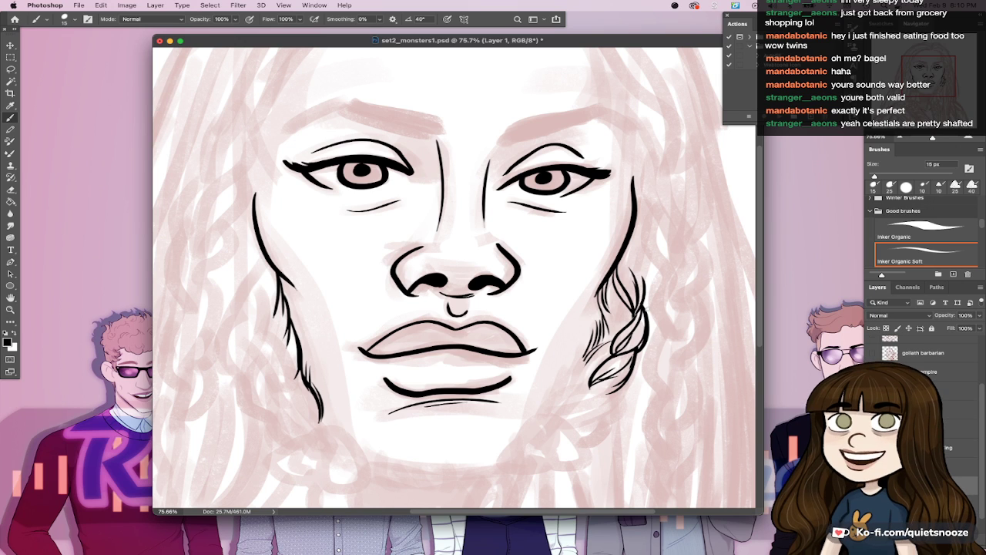
drag(612, 284, 621, 330)
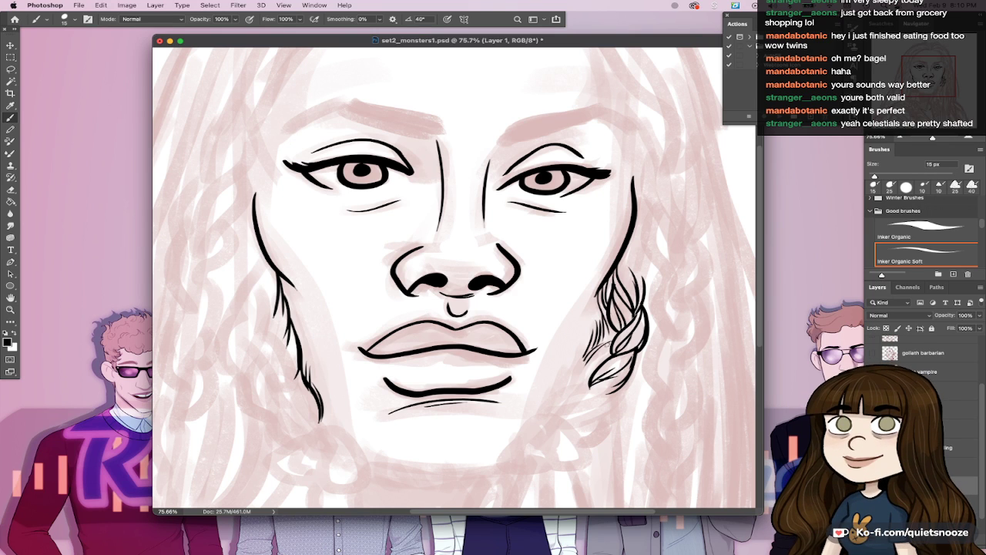
drag(610, 331, 601, 346)
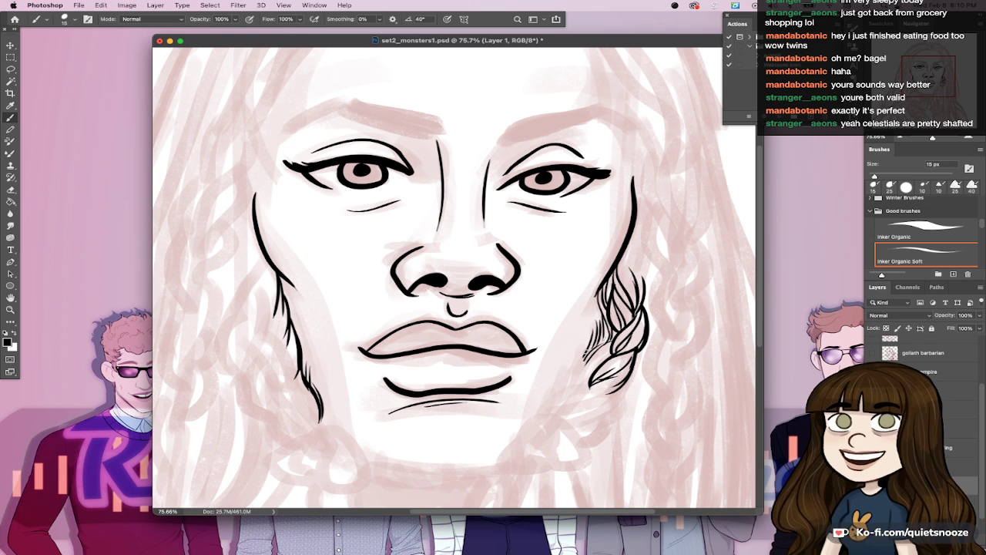
key(super+s)
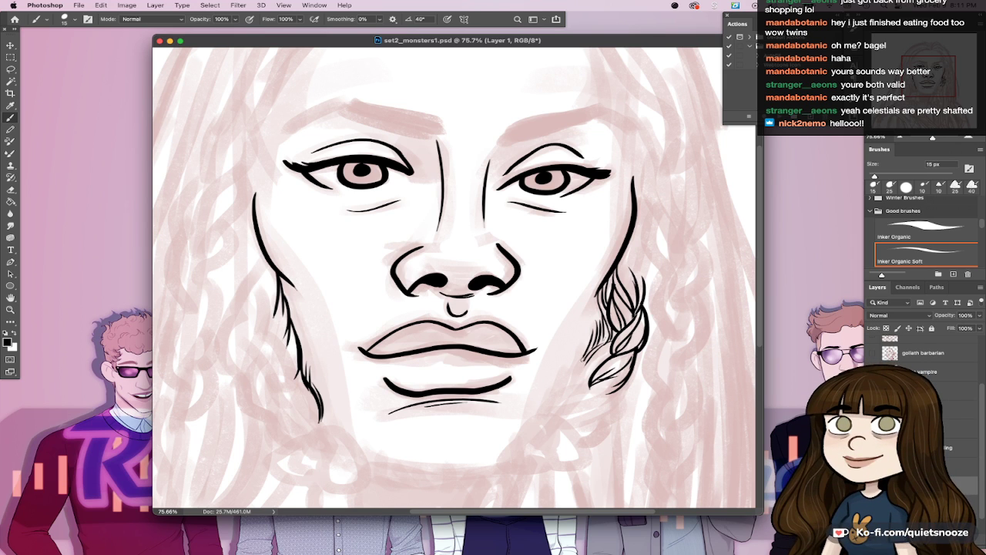
Step: Extend the short beard hairs down the inner side of the braid and refine the braid's strand lines
drag(596, 348, 572, 382)
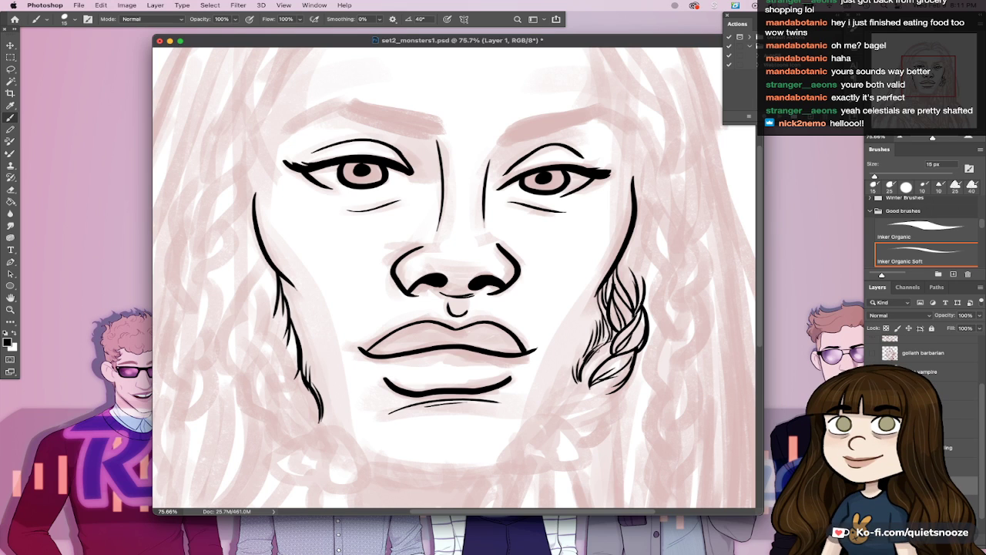
mouse_move(608, 340)
mouse_down()
mouse_move(588, 374)
mouse_move(598, 357)
mouse_move(623, 353)
mouse_up()
key(super+z)
key(super+z)
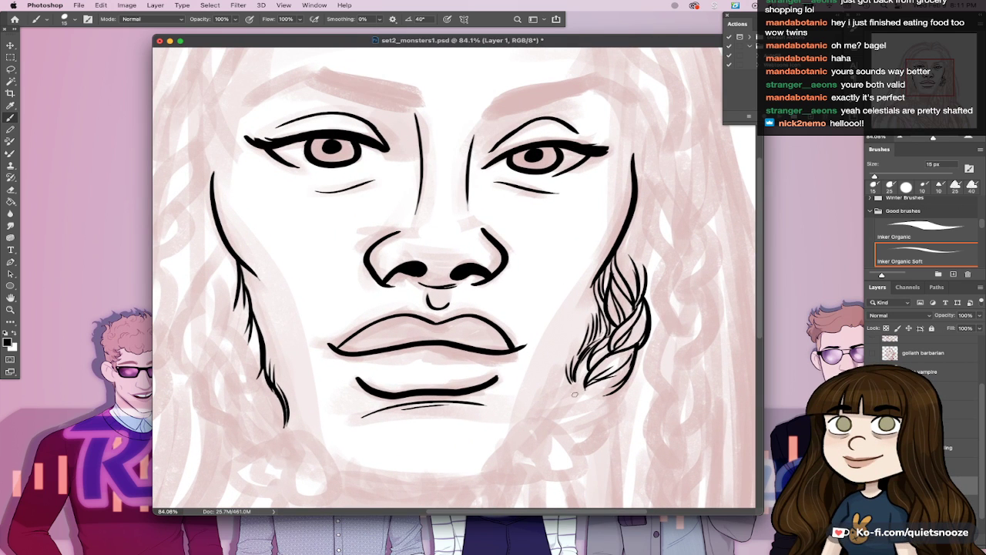
Step: Ink the curved segments at the lower end of the beard braid where it turns toward the chin, undoing unsatisfactory strokes
drag(547, 415, 616, 394)
mouse_move(552, 406)
mouse_down()
mouse_move(618, 393)
mouse_move(600, 424)
mouse_move(607, 419)
mouse_move(586, 430)
mouse_move(607, 418)
mouse_move(592, 425)
mouse_move(599, 433)
mouse_move(607, 422)
mouse_move(552, 398)
mouse_move(581, 386)
mouse_move(552, 402)
mouse_move(593, 384)
mouse_up()
key(super+z)
key(super+z)
key(super+z)
key(super+z)
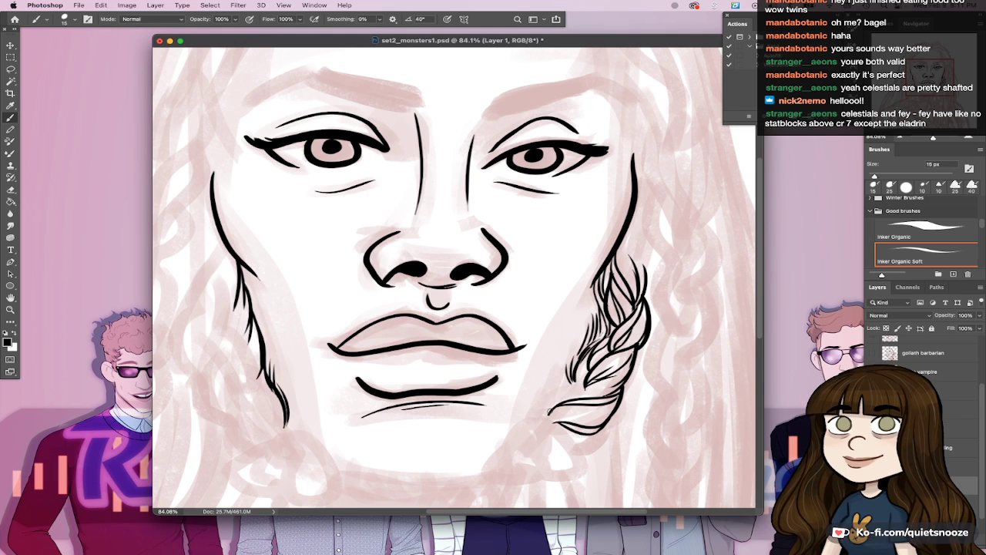
Step: Ink the braid's inner edge near the chin and add fine strand lines inside its lower segments
drag(549, 410, 583, 382)
key(super+z)
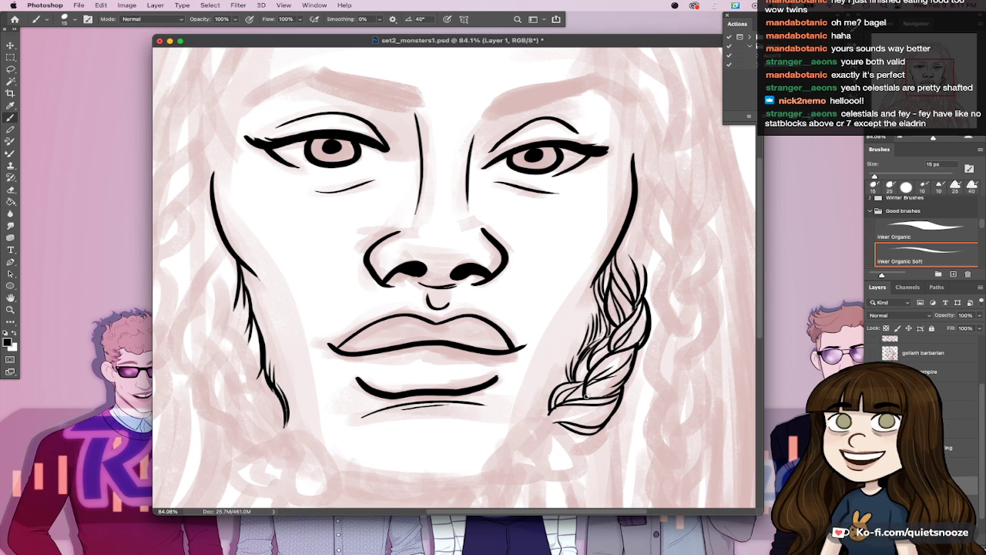
drag(587, 397, 616, 384)
key(super+z)
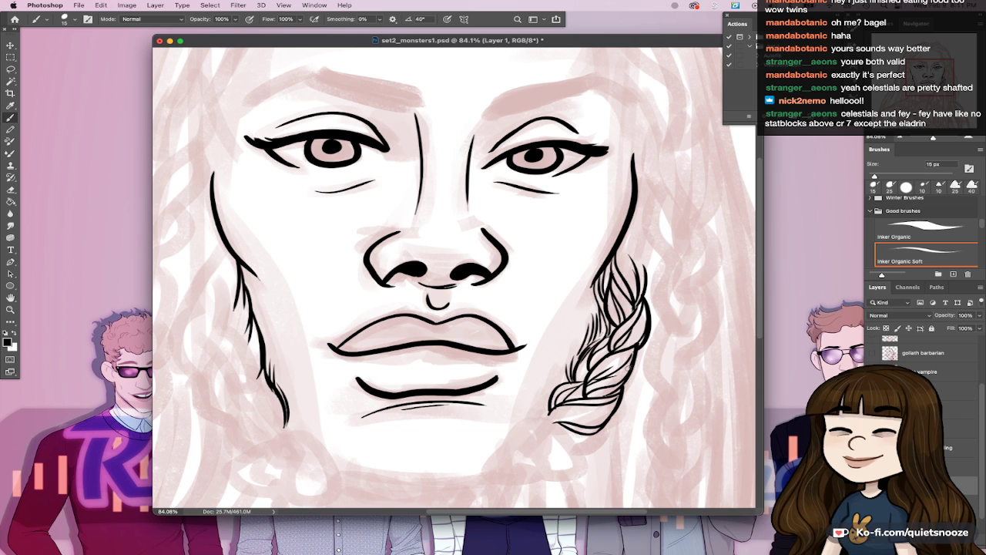
drag(591, 349, 584, 374)
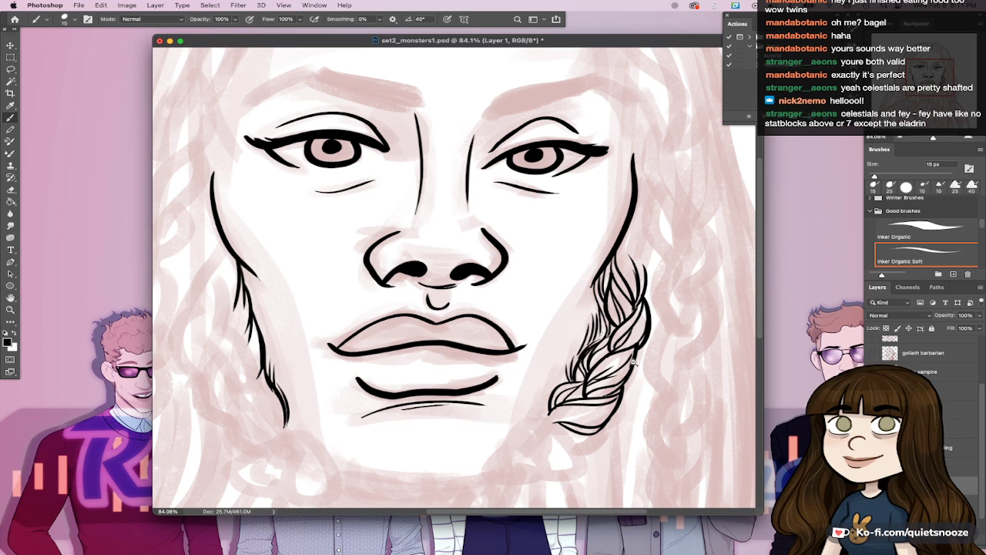
drag(633, 362, 593, 394)
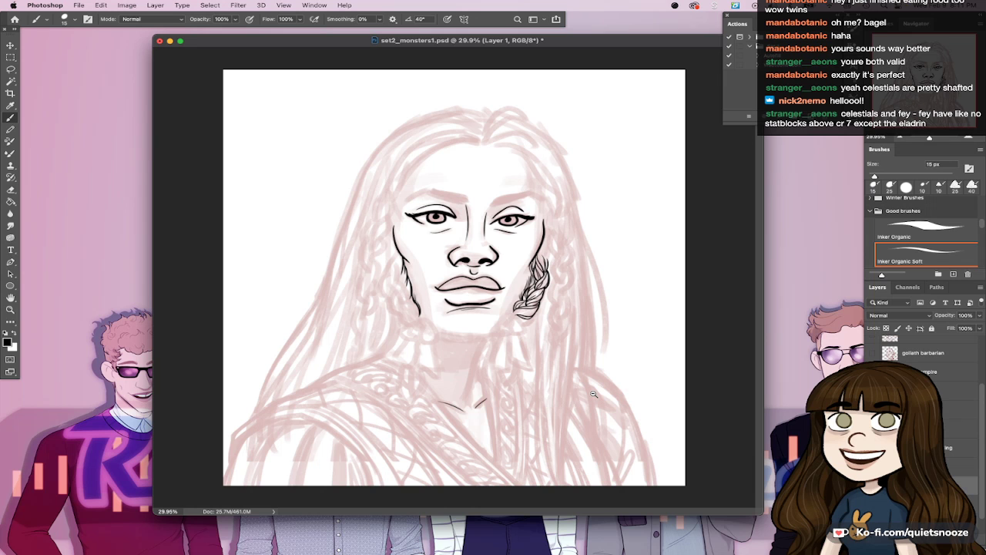
Step: Extend the upper end of the beard braid with narrow curved strands tapering up along the right face contour
drag(525, 246, 567, 275)
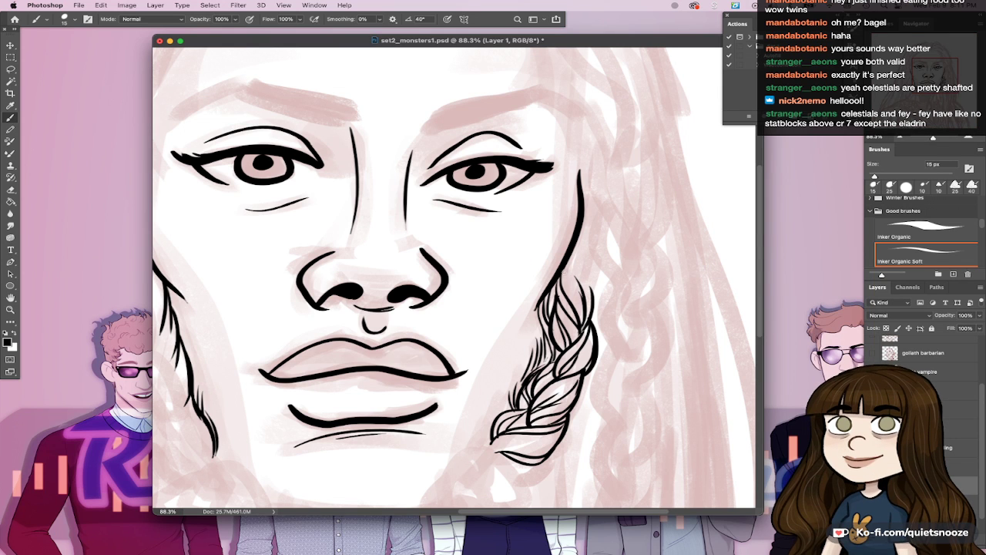
mouse_move(592, 249)
mouse_down()
mouse_move(595, 293)
mouse_move(570, 256)
mouse_move(593, 278)
mouse_up()
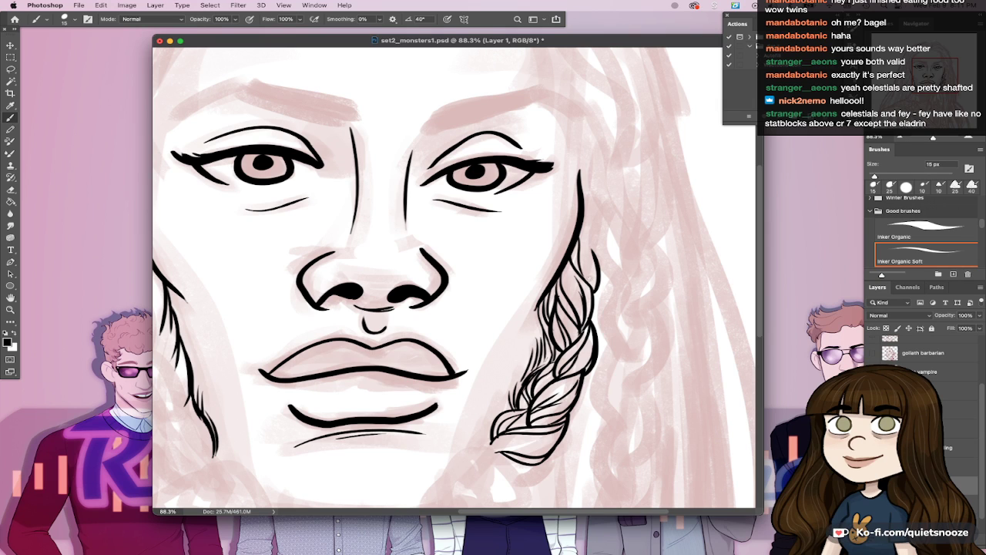
drag(578, 229, 596, 287)
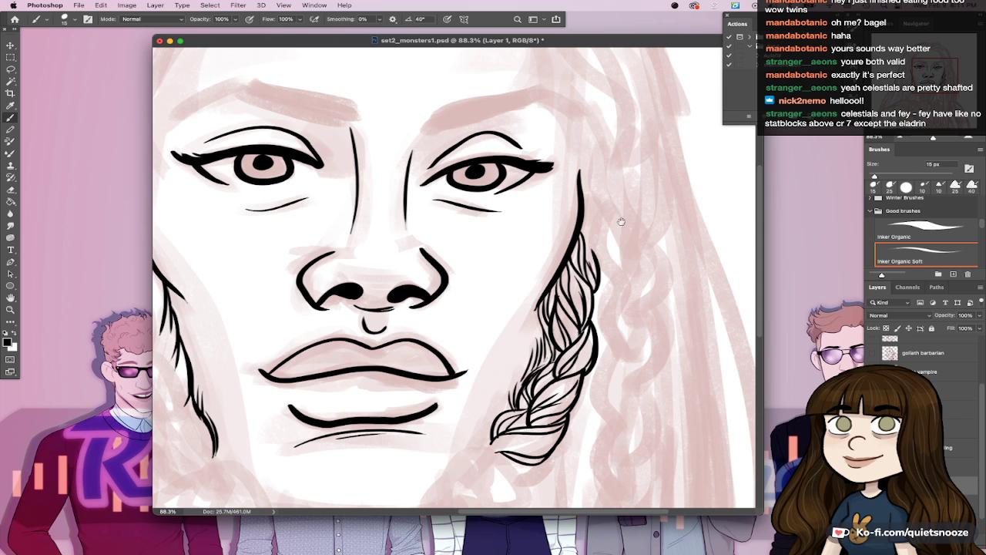
scroll(606, 390, down, 3)
scroll(604, 389, down, 2)
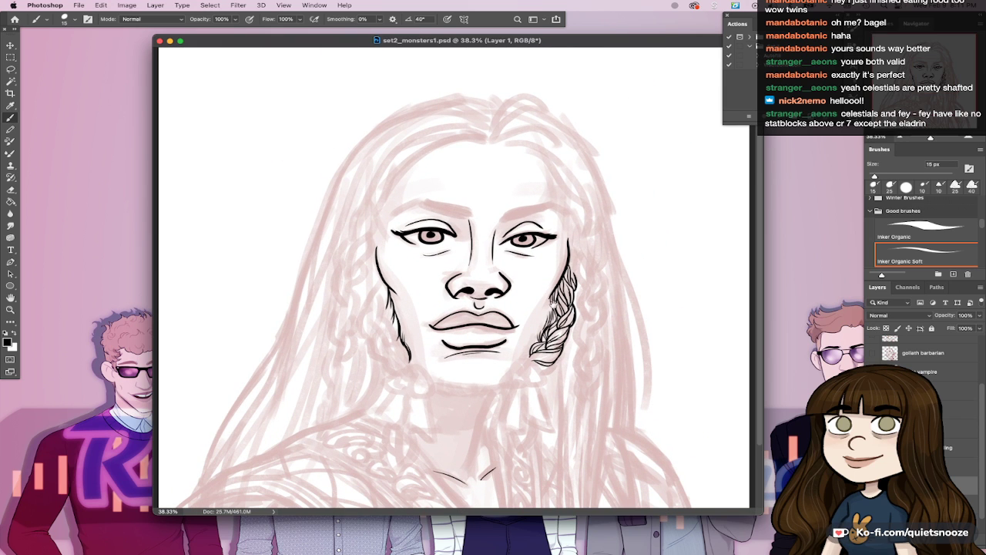
Step: Add short fine beard hairs along the inner edge of the braid on the right of the face
scroll(551, 303, up, 5)
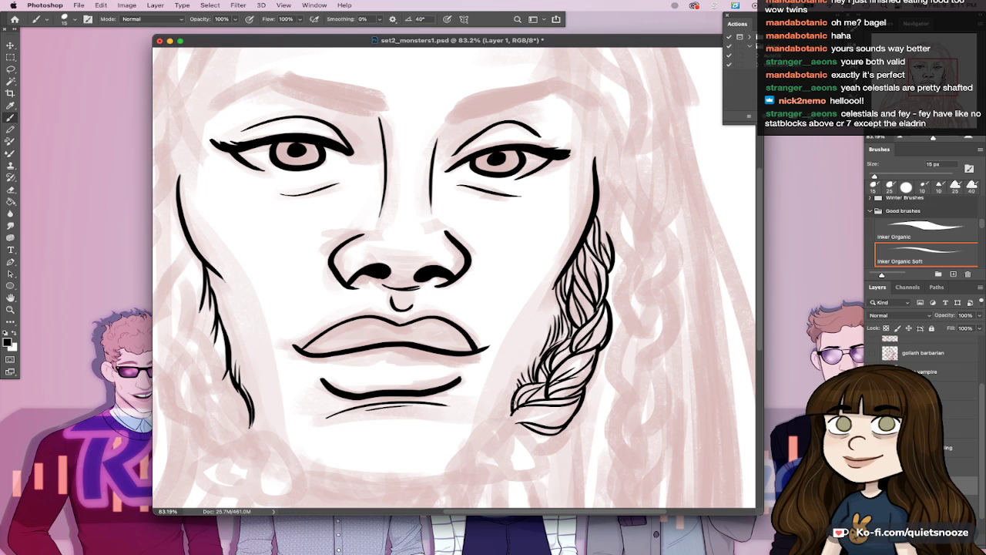
mouse_move(223, 318)
mouse_down()
mouse_move(366, 335)
mouse_move(367, 344)
mouse_up()
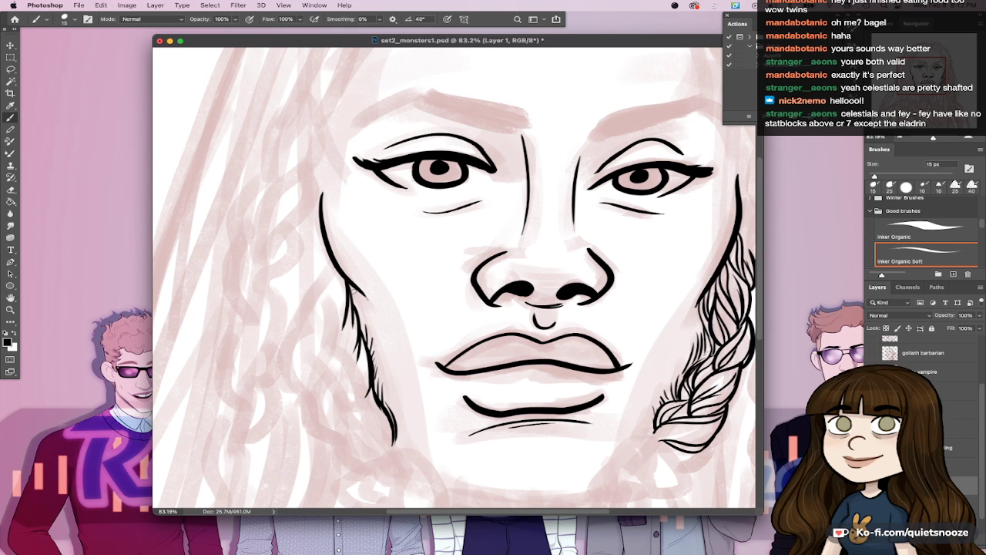
scroll(576, 373, down, 2)
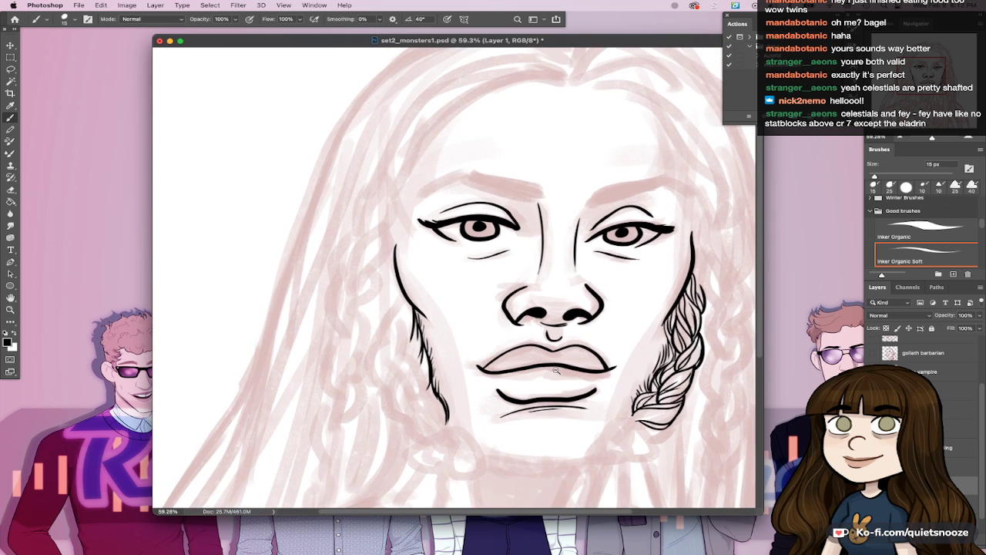
scroll(457, 355, up, 3)
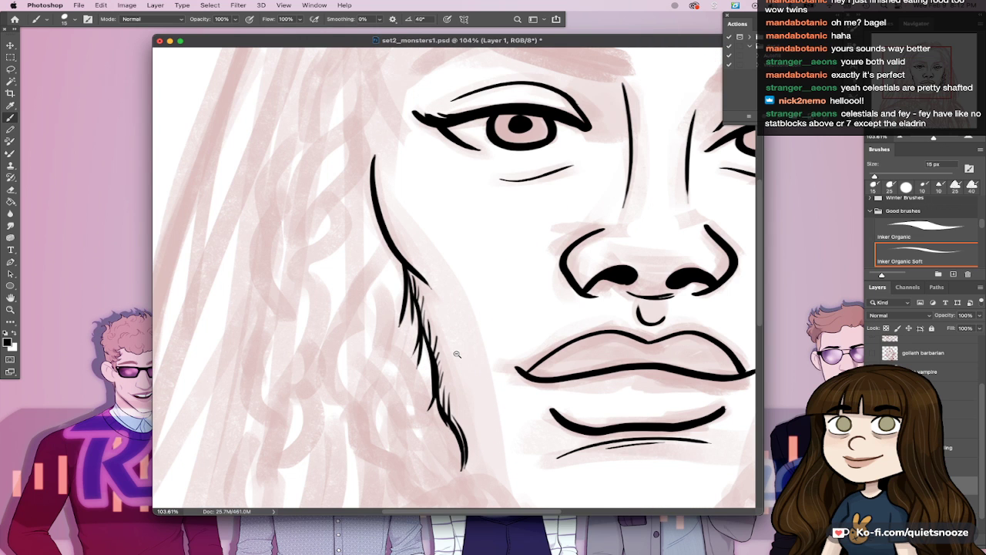
scroll(457, 354, down, 4)
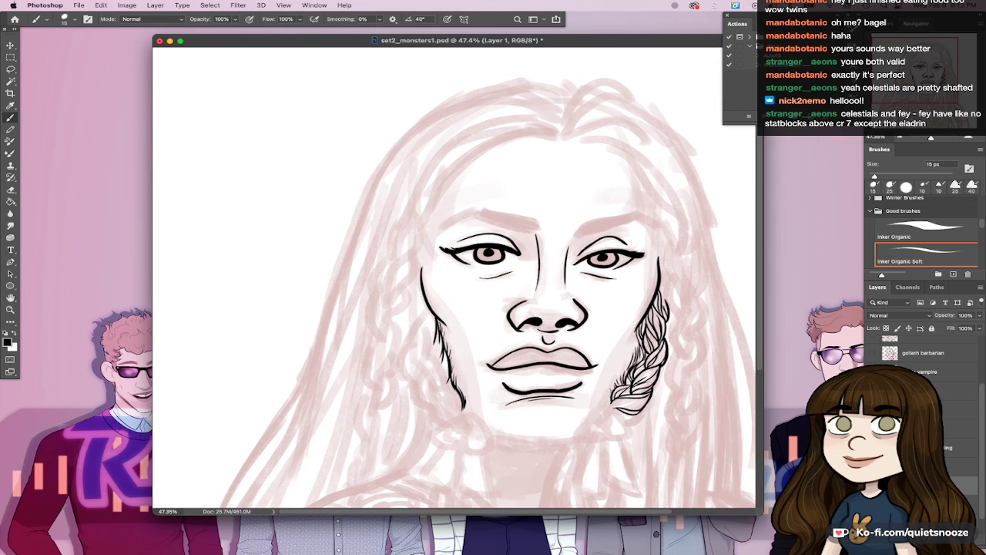
scroll(620, 364, up, 3)
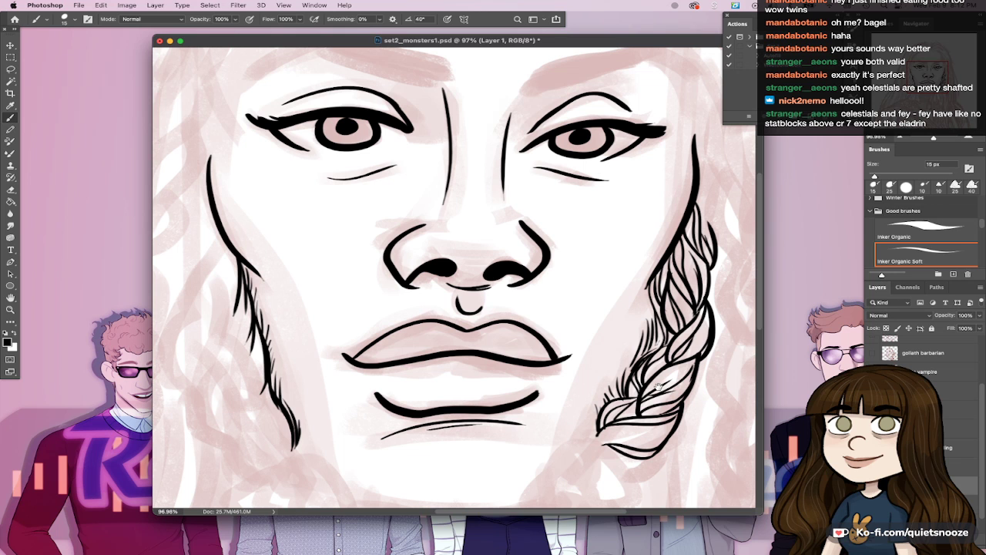
drag(644, 348, 630, 377)
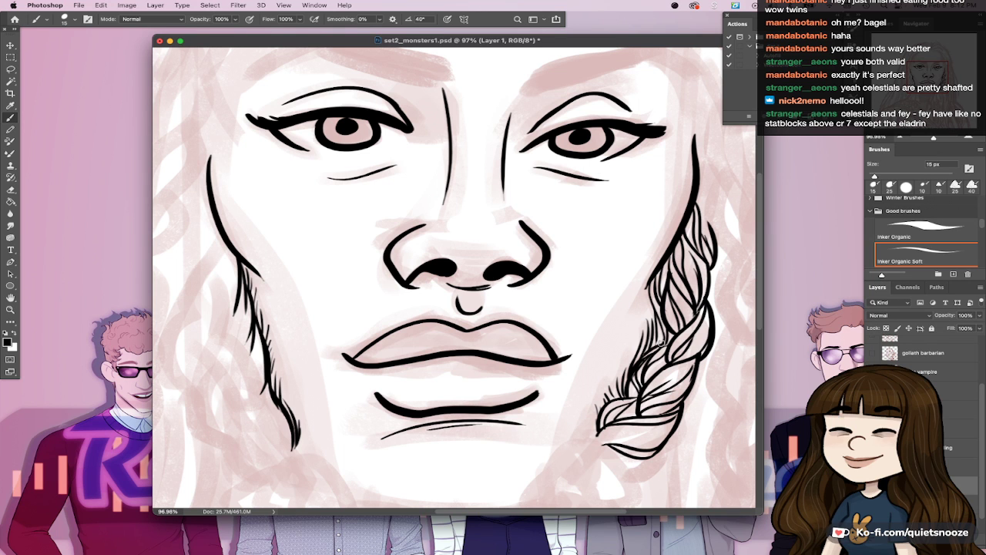
scroll(653, 350, down, 4)
scroll(675, 271, up, 3)
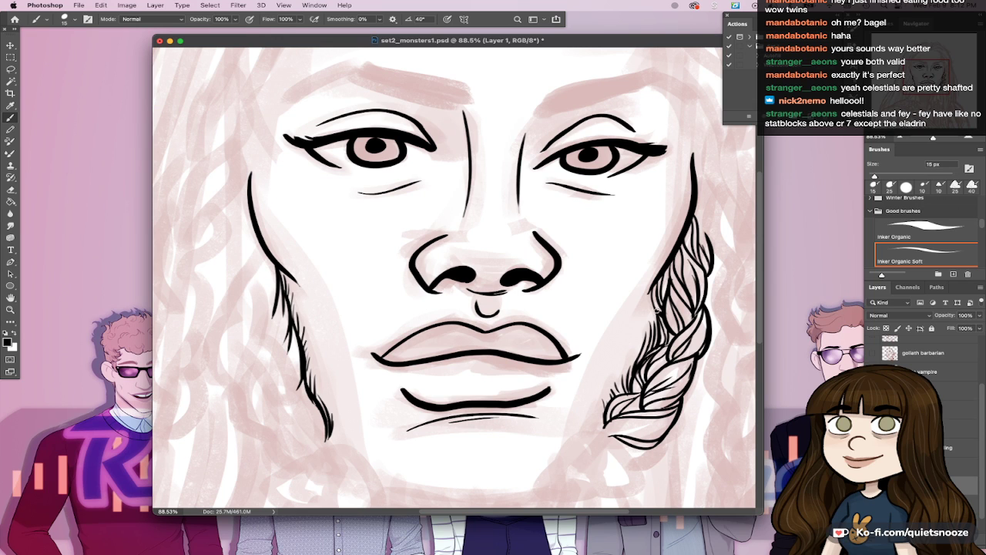
drag(656, 308, 644, 323)
scroll(572, 366, down, 3)
scroll(572, 366, up, 3)
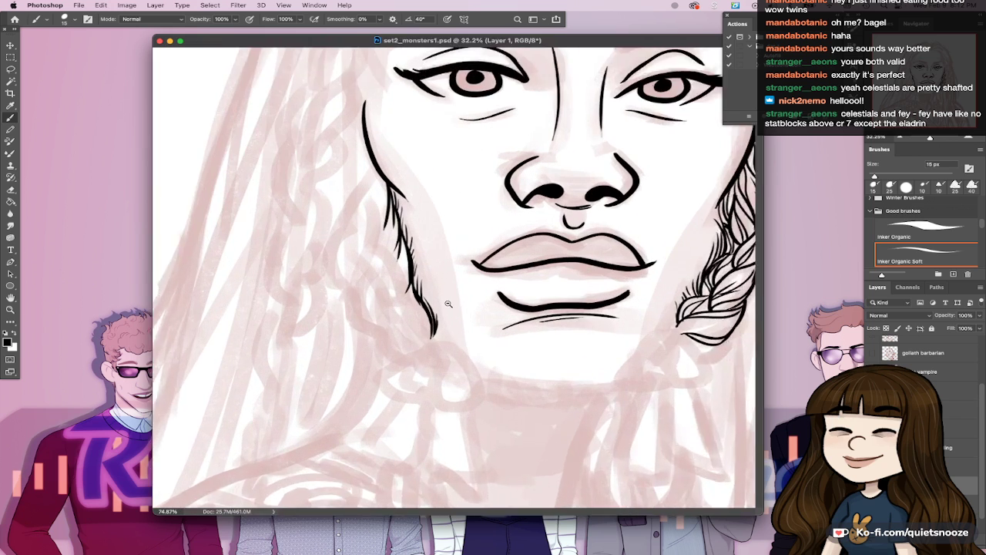
Step: Ink a small creased ribbon knot below the left beard hairs and outline the bow's inner loop beside the chin
drag(562, 362, 565, 364)
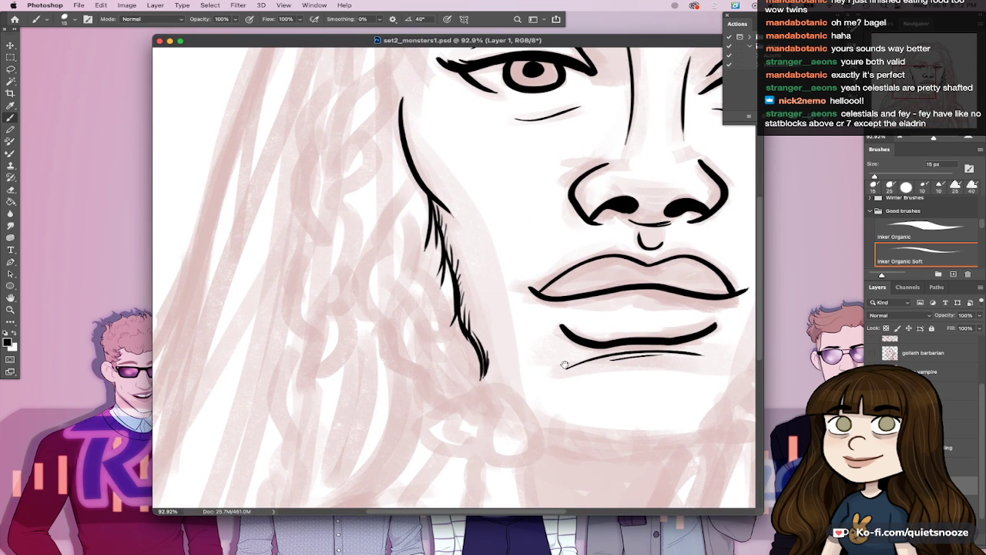
mouse_move(471, 388)
mouse_down()
mouse_move(480, 416)
mouse_move(506, 396)
mouse_move(495, 406)
mouse_up()
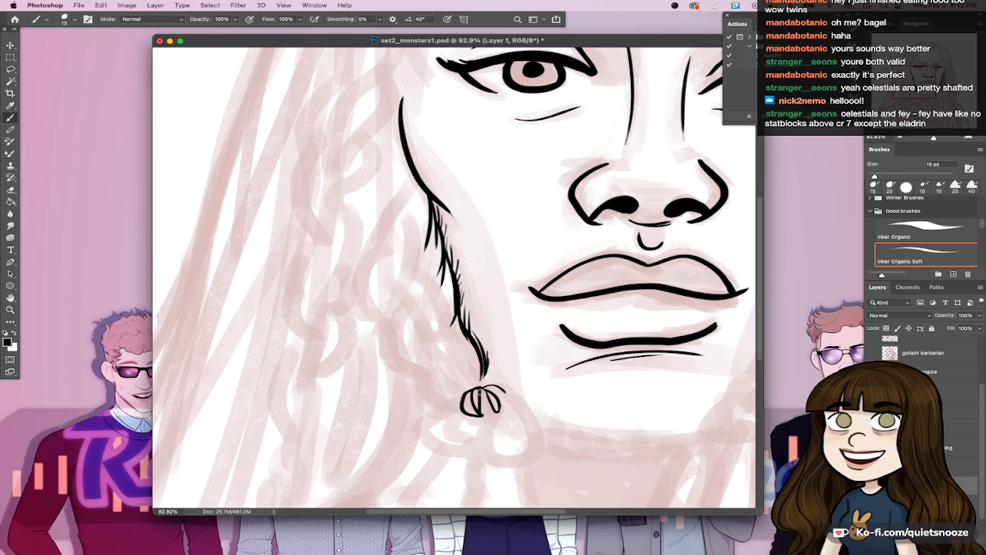
mouse_move(482, 401)
mouse_down()
mouse_move(531, 462)
mouse_move(542, 456)
mouse_up()
key(super+z)
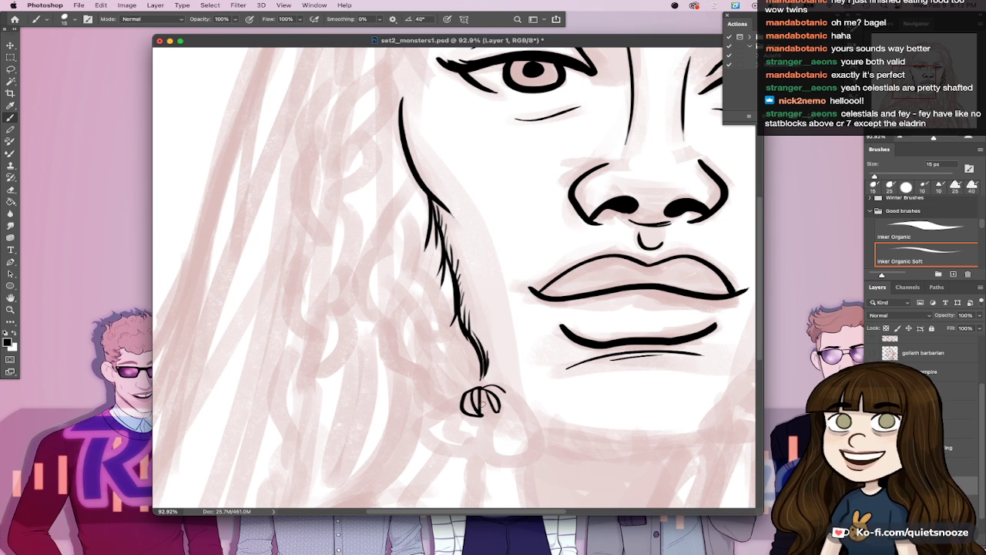
mouse_move(482, 404)
mouse_down()
mouse_move(521, 455)
mouse_move(530, 440)
mouse_move(525, 452)
mouse_move(518, 401)
mouse_move(526, 453)
mouse_up()
key(super+z)
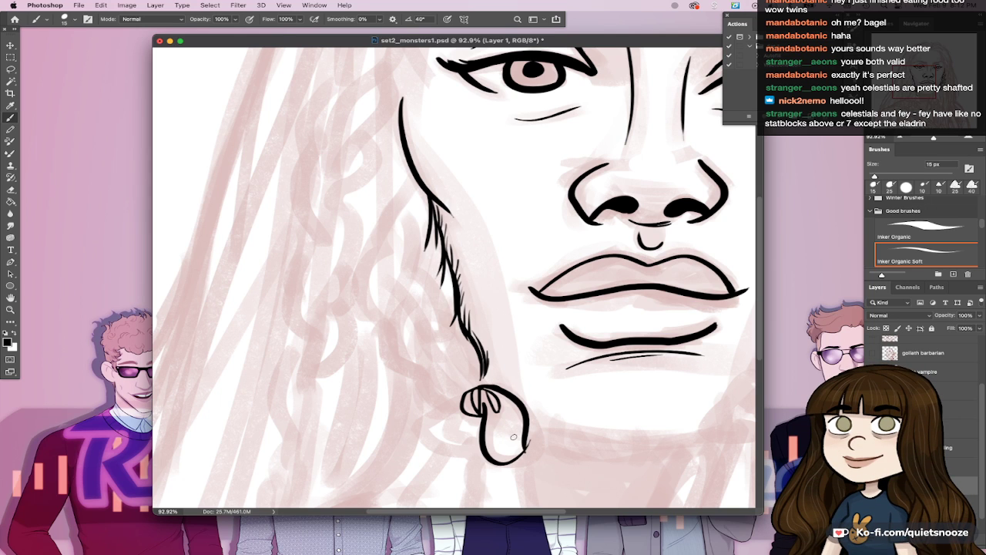
Step: Refine the outline of the bow's inner loop, clear the overlapping knot lines and ink a fold inside the loop
drag(504, 392, 525, 434)
drag(479, 401, 493, 438)
key(super+z)
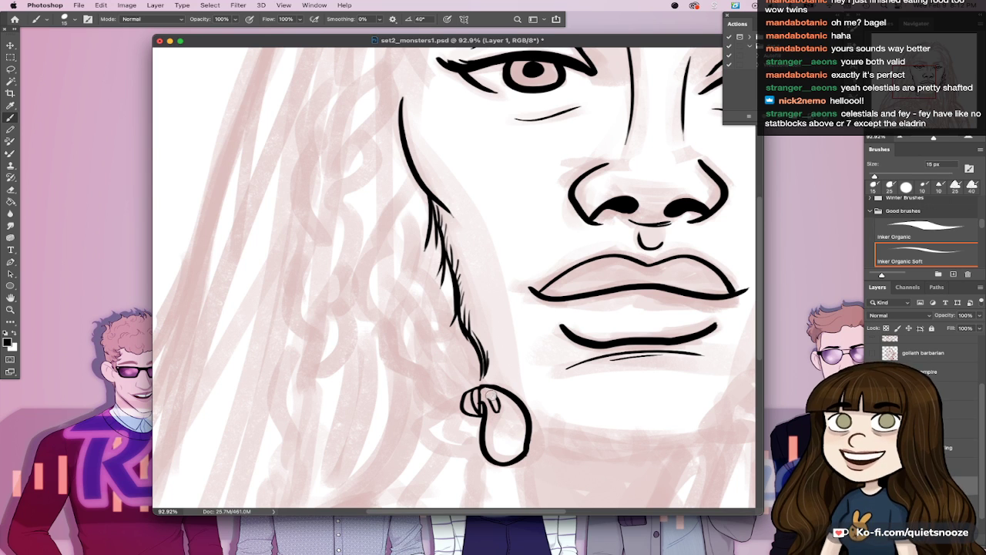
key(super+z)
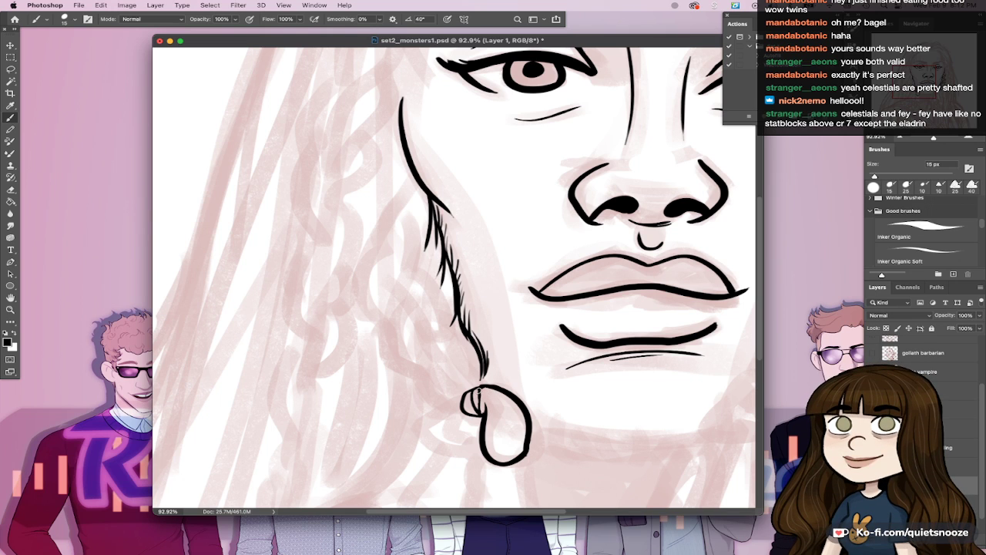
drag(479, 391, 500, 427)
mouse_move(568, 401)
mouse_down()
mouse_move(548, 396)
mouse_move(574, 364)
mouse_move(608, 341)
mouse_move(623, 348)
mouse_up()
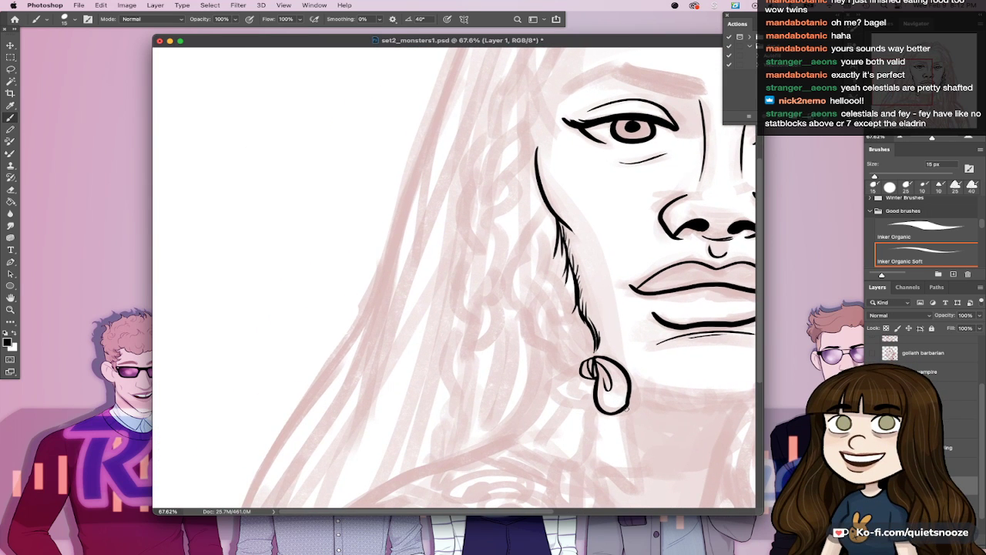
Step: Ink the bow's outer loop with its fold lines and the two ribbon tails hanging below the knot
key(e)
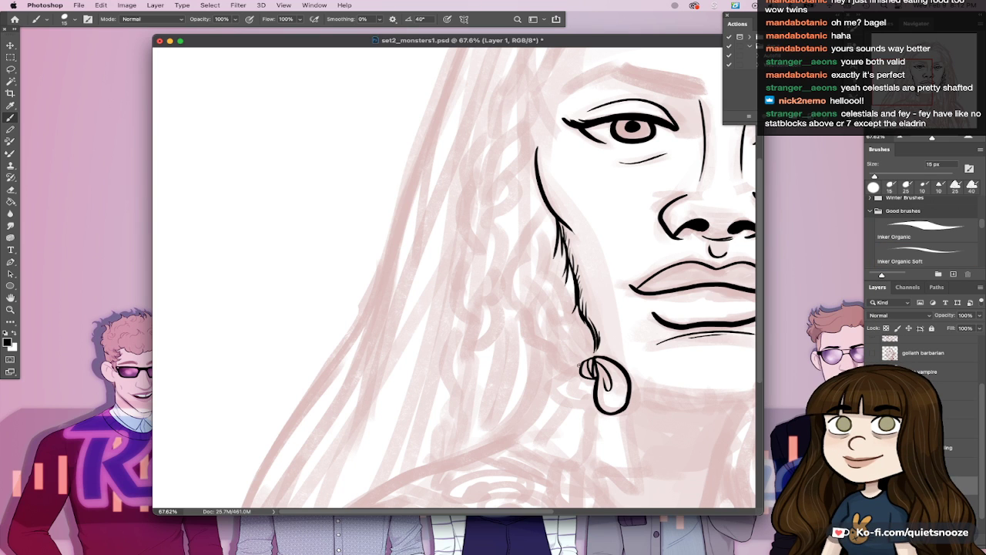
mouse_move(582, 366)
mouse_down()
mouse_move(580, 411)
mouse_move(568, 395)
mouse_up()
drag(580, 375, 579, 399)
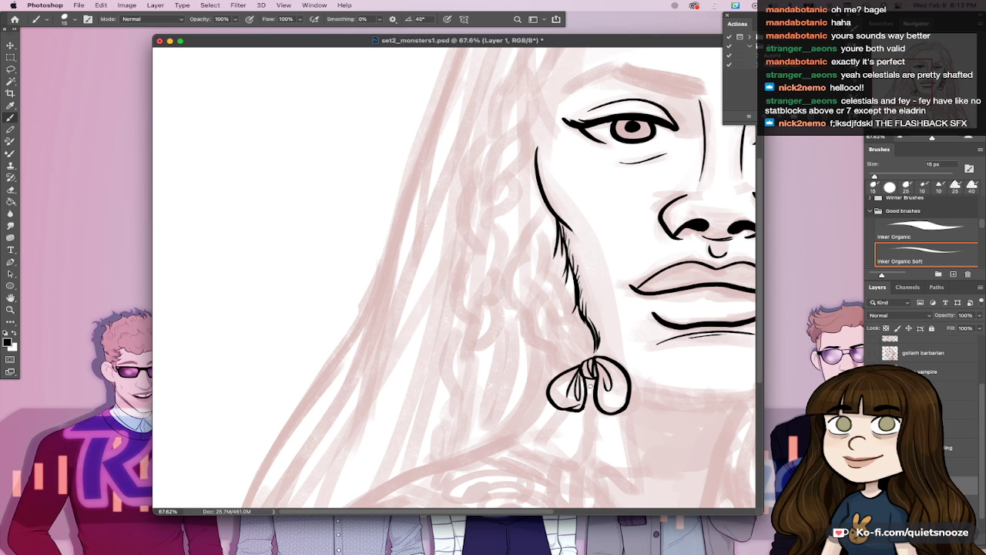
drag(593, 412, 637, 482)
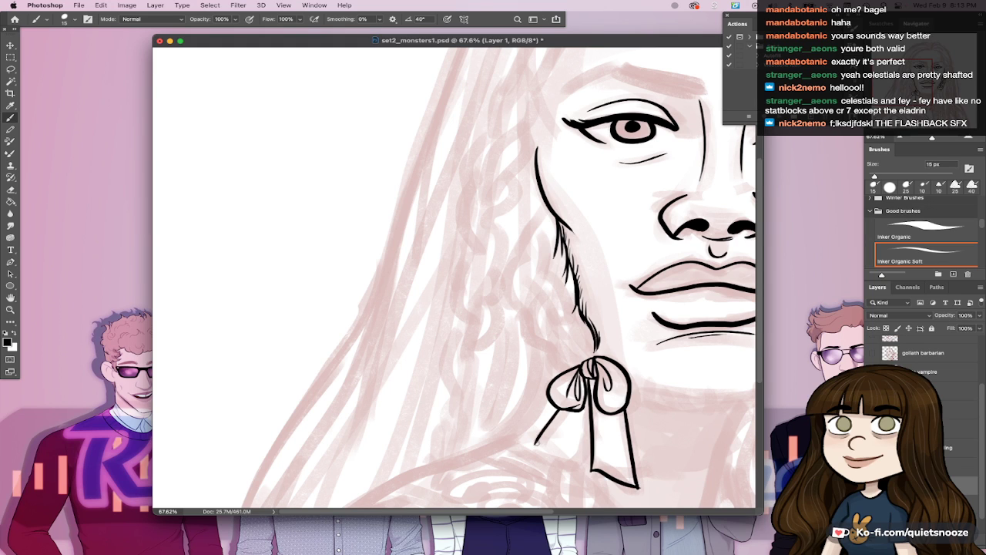
drag(560, 412, 576, 468)
drag(589, 410, 572, 468)
alt+click(611, 418)
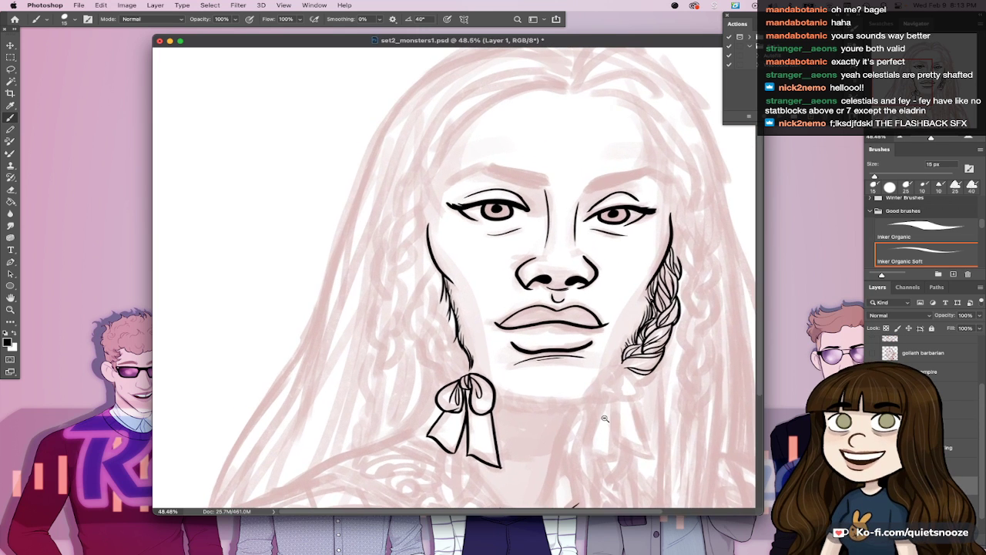
Step: Ink the beard strands above the bow so they gather into its knot, with fine hairs along the edge
alt+click(462, 352)
scroll(461, 352, up, 6)
mouse_move(453, 339)
mouse_down()
mouse_move(456, 394)
mouse_move(495, 421)
mouse_move(487, 412)
mouse_up()
drag(493, 351, 500, 424)
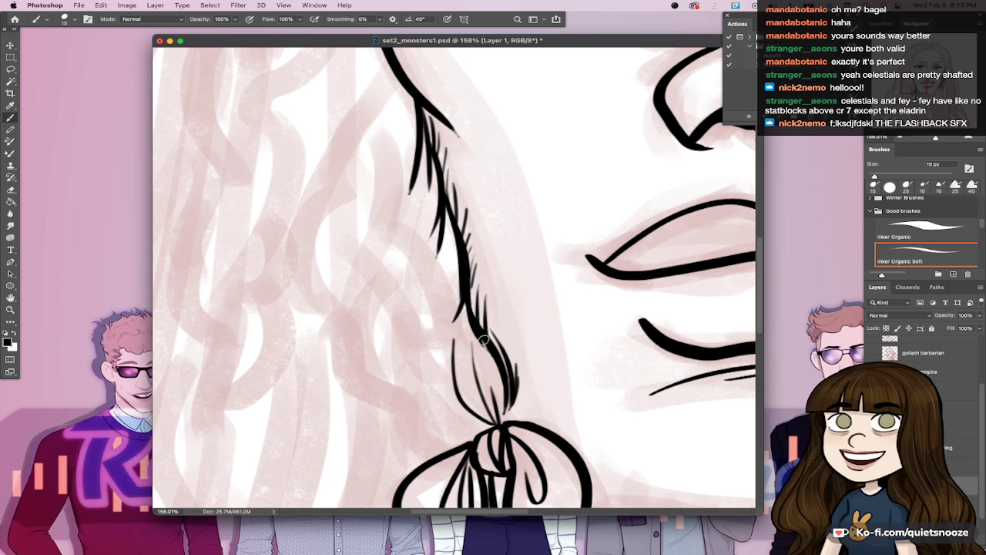
drag(493, 350, 509, 422)
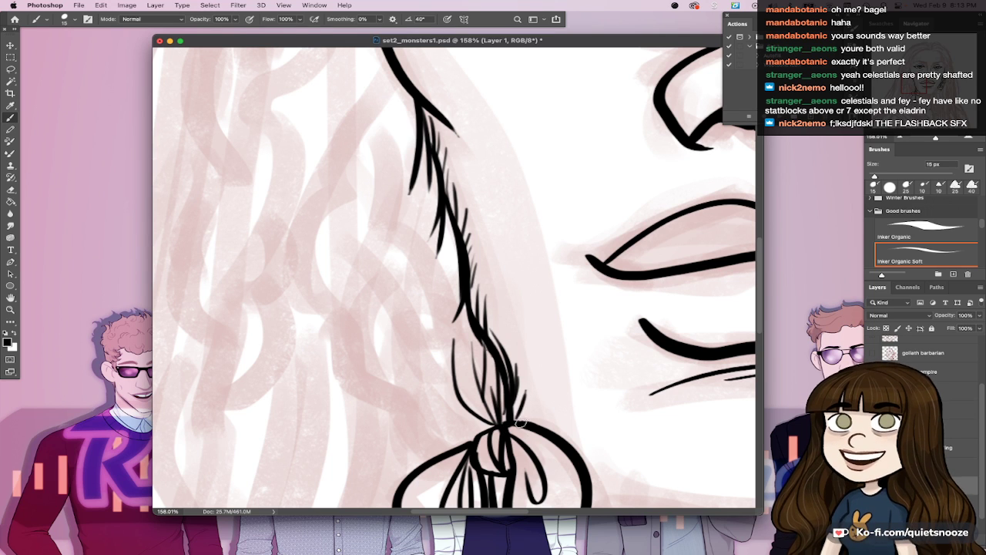
drag(525, 385, 569, 305)
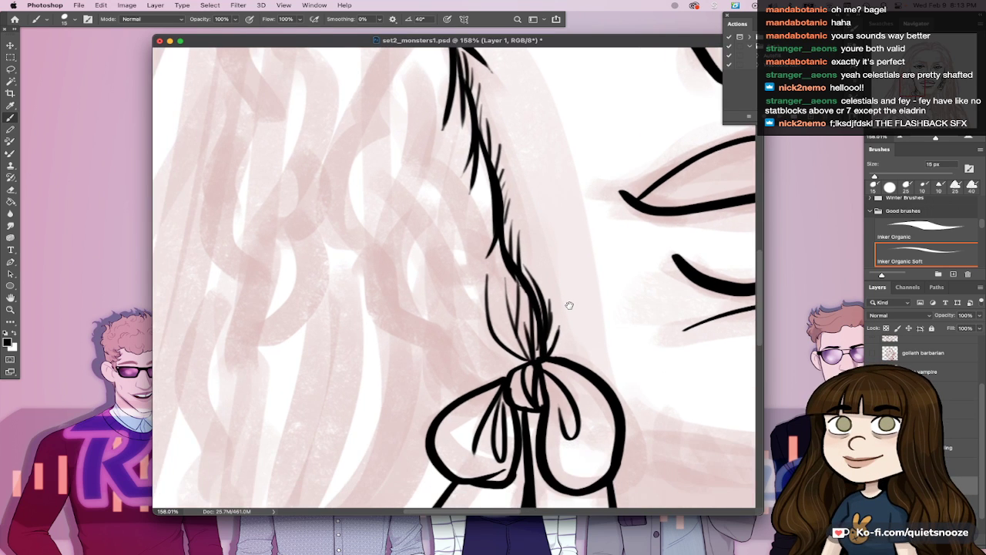
scroll(569, 305, down, 5)
mouse_move(601, 385)
mouse_down()
mouse_move(588, 387)
mouse_move(598, 373)
mouse_up()
drag(586, 409, 589, 376)
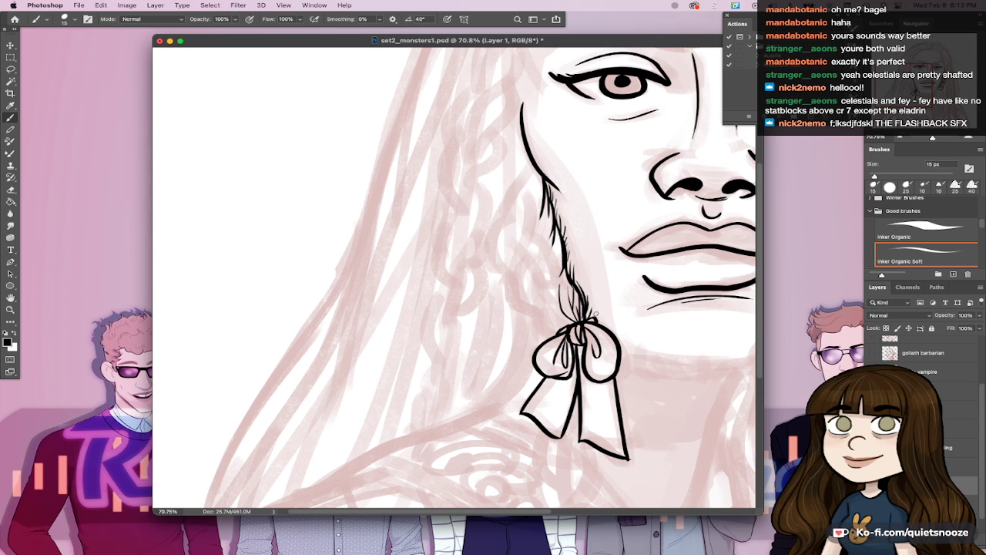
Step: Ink a pointed tuft of beard hair hanging below the ribbon tails, undoing unsatisfactory strokes
scroll(533, 390, down, 3)
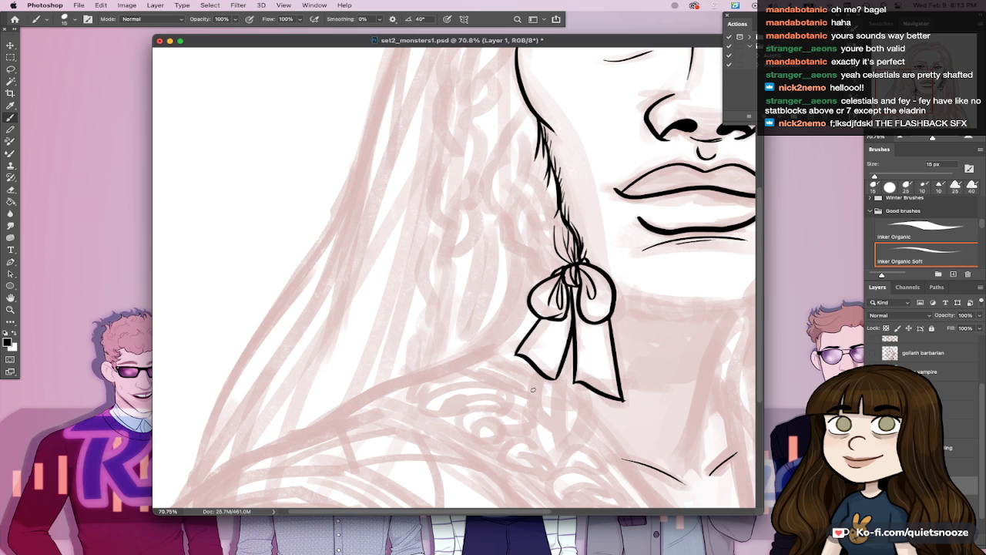
drag(535, 379, 560, 449)
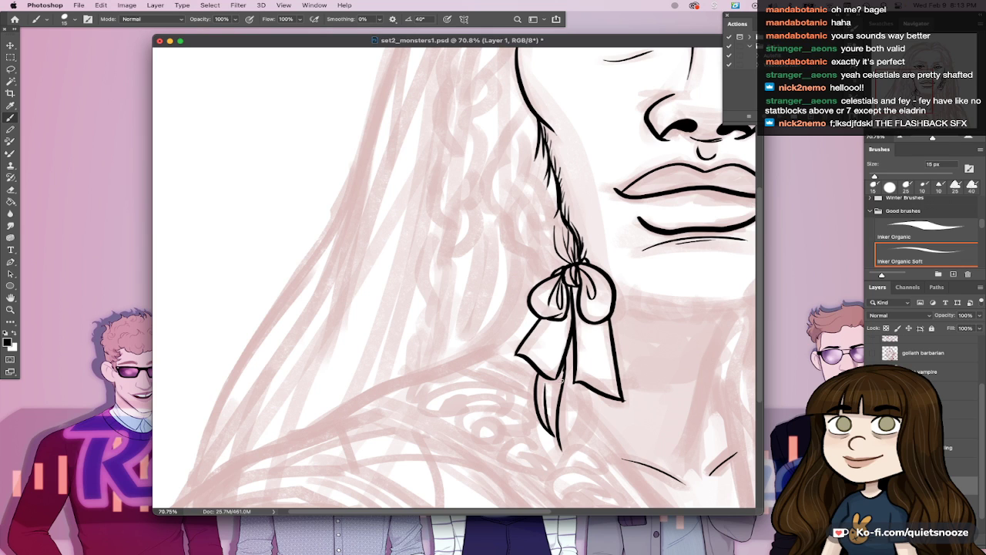
drag(562, 379, 561, 456)
key(super+z)
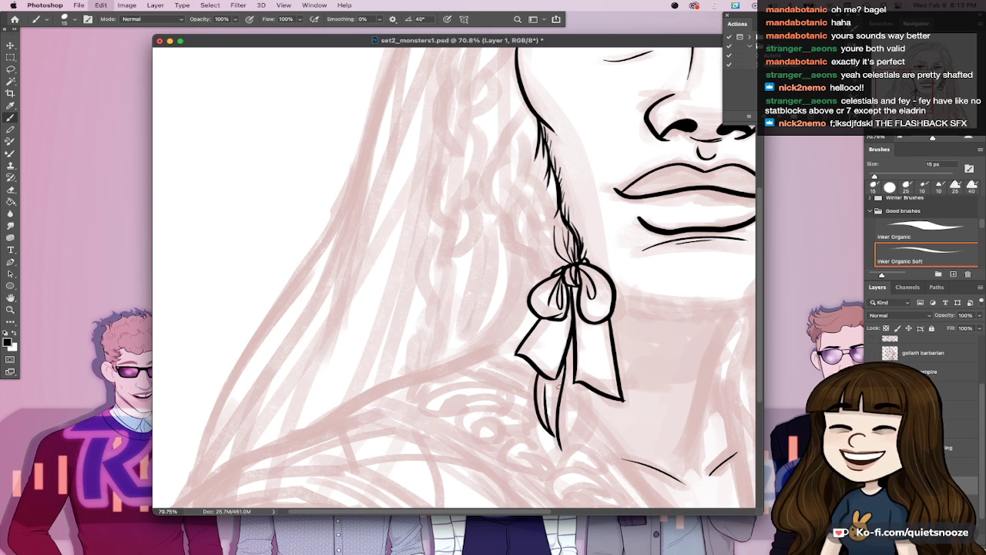
drag(565, 372, 563, 455)
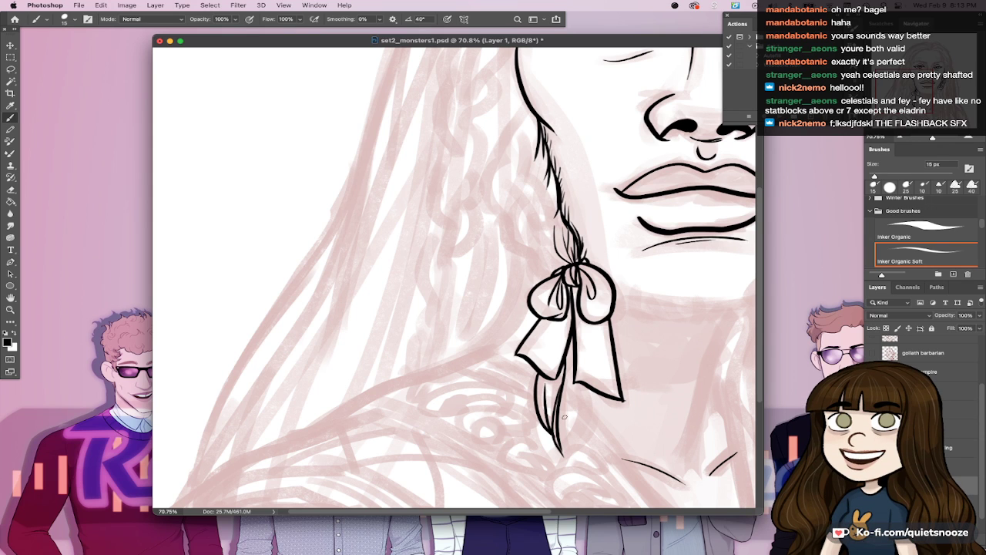
mouse_move(563, 457)
mouse_down()
mouse_move(576, 402)
mouse_move(587, 414)
mouse_move(596, 393)
mouse_up()
key(super+z)
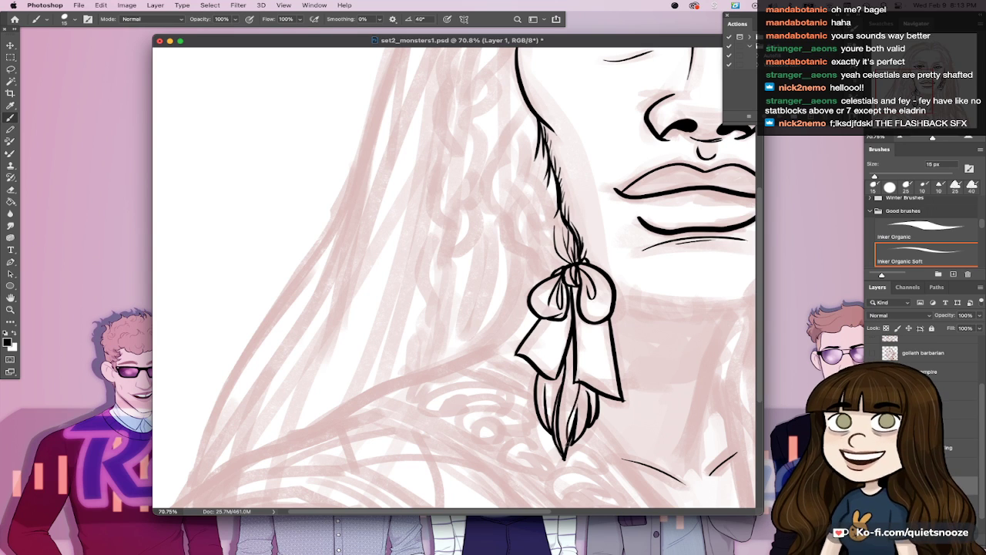
Step: Add fine strand lines inside the beard tuft below the bow and save the document
drag(573, 412, 581, 379)
drag(567, 442, 571, 413)
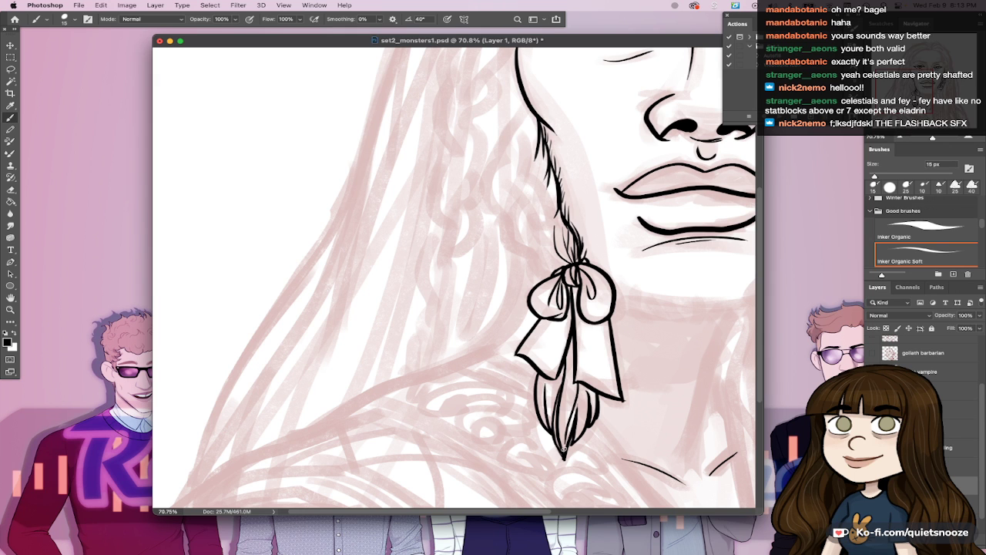
drag(625, 291, 592, 397)
scroll(591, 397, down, 1)
key(super+s)
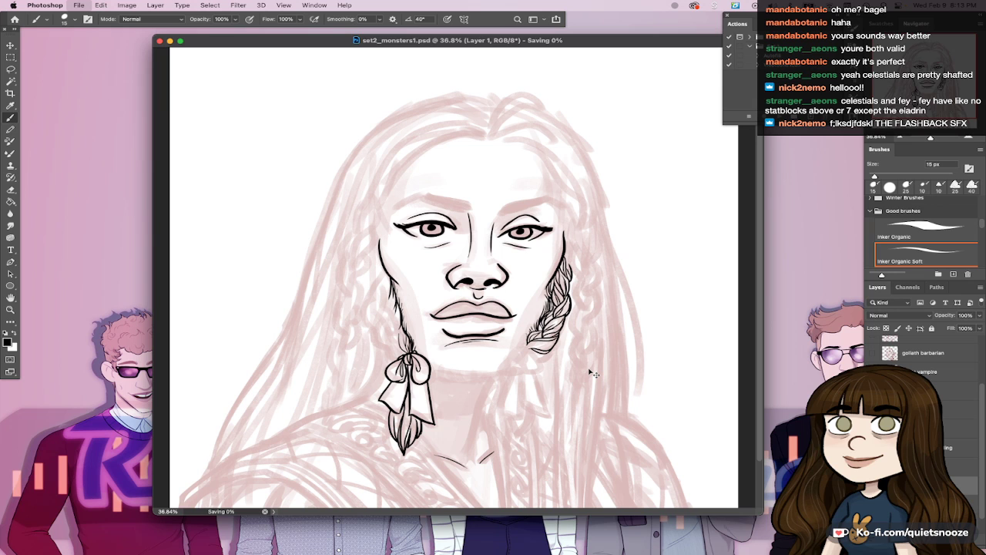
Step: Ink the first overlapping plaits of the beard braid above the finished bow on the left side of the face
scroll(591, 374, up, 5)
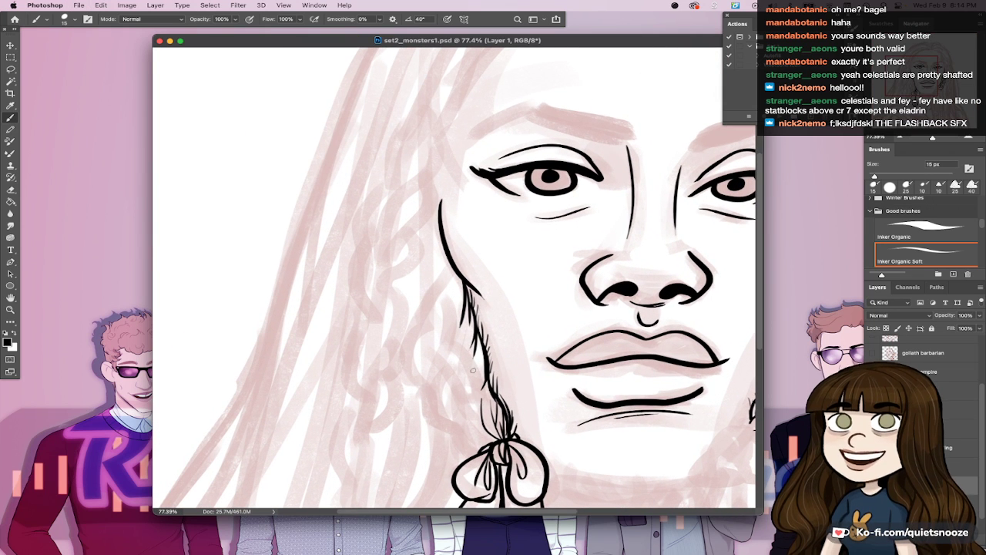
drag(439, 374, 465, 434)
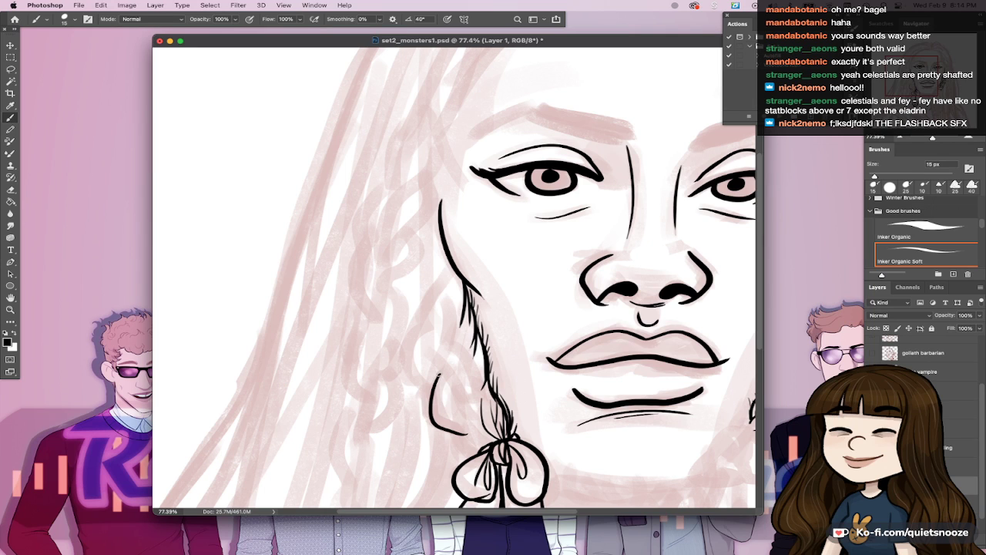
drag(439, 374, 465, 433)
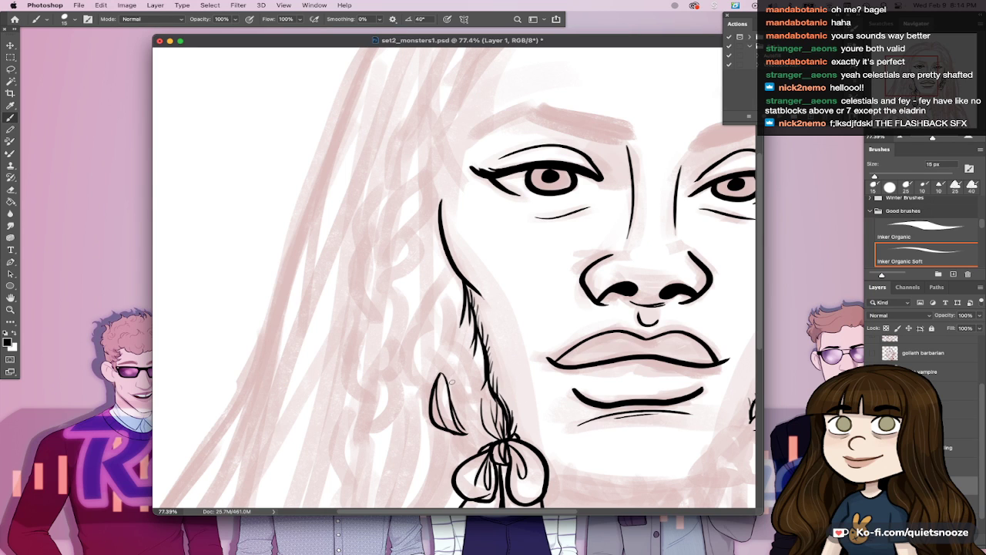
drag(440, 357, 475, 402)
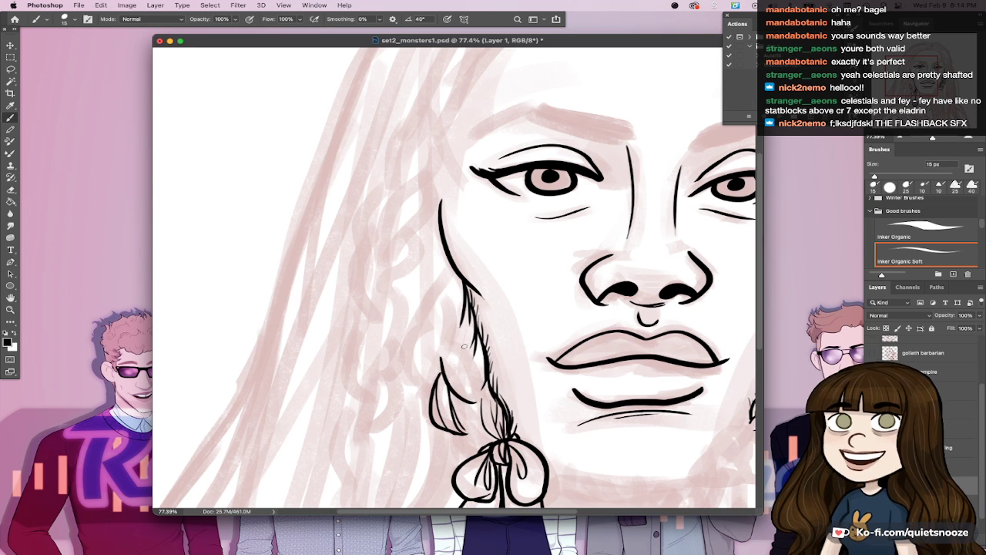
drag(475, 347, 476, 403)
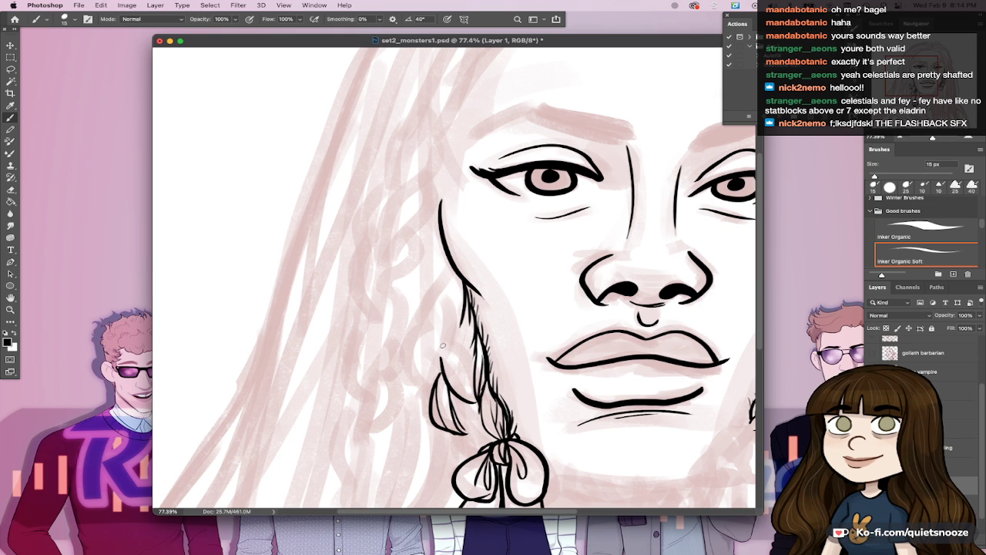
Step: Complete the left beard braid down to its bow with the remaining plaits and fine strand lines inside them
drag(441, 347, 468, 392)
mouse_move(445, 344)
mouse_down()
mouse_move(471, 378)
mouse_move(478, 437)
mouse_up()
mouse_move(474, 401)
mouse_down()
mouse_move(497, 440)
mouse_move(450, 453)
mouse_up()
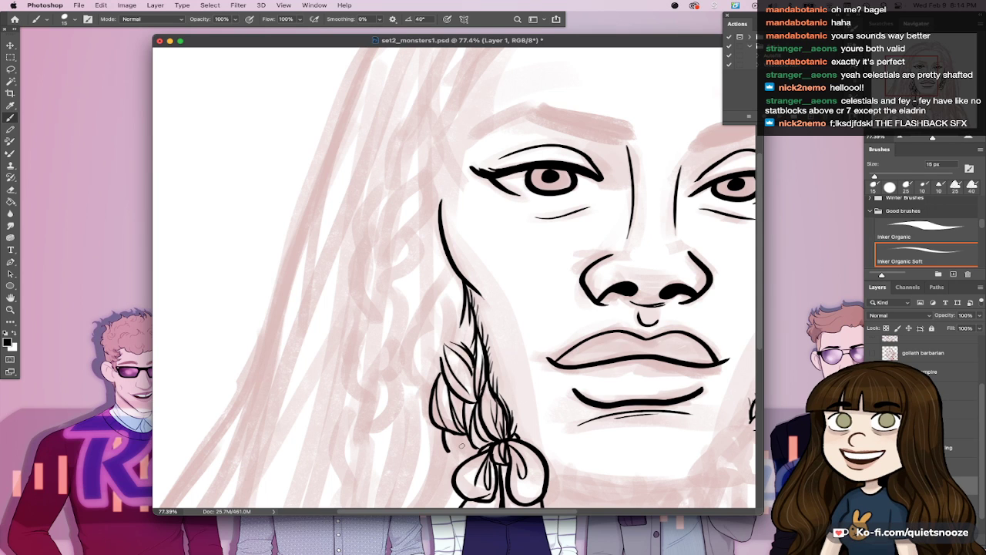
drag(446, 450, 469, 459)
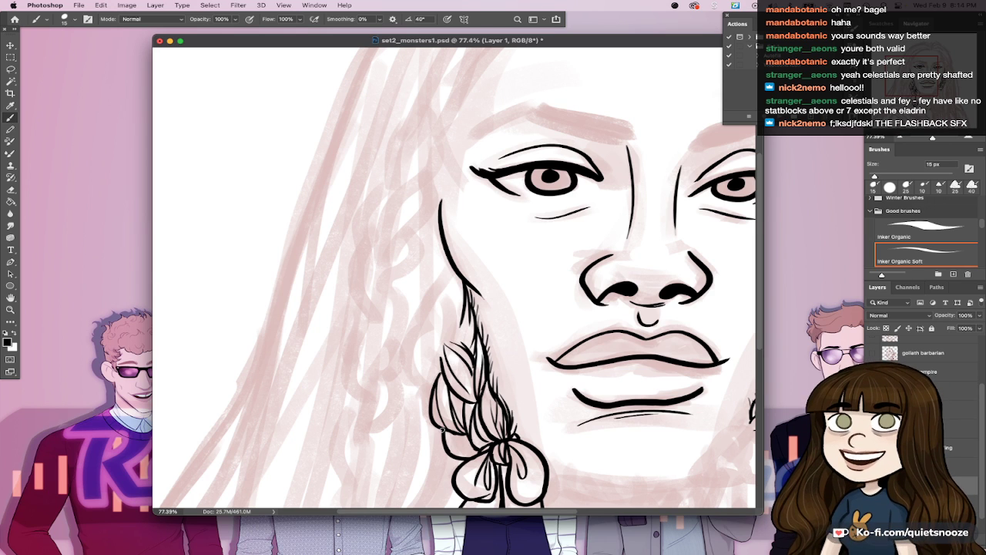
drag(445, 447, 476, 450)
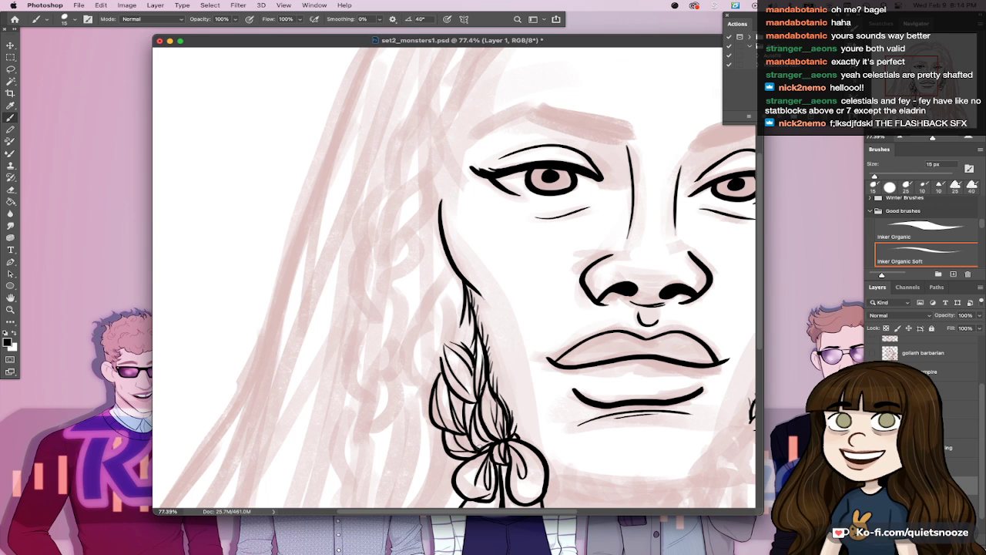
key(super+0)
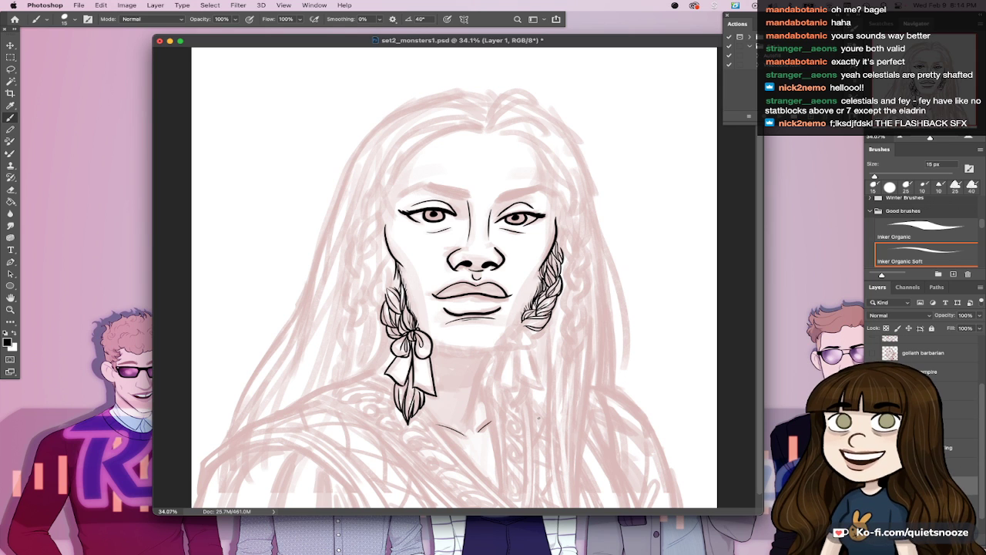
Step: Ink the small wrapped knot of the second bow at the lower end of the right beard braid
scroll(436, 293, up, 2)
scroll(436, 293, up, 5)
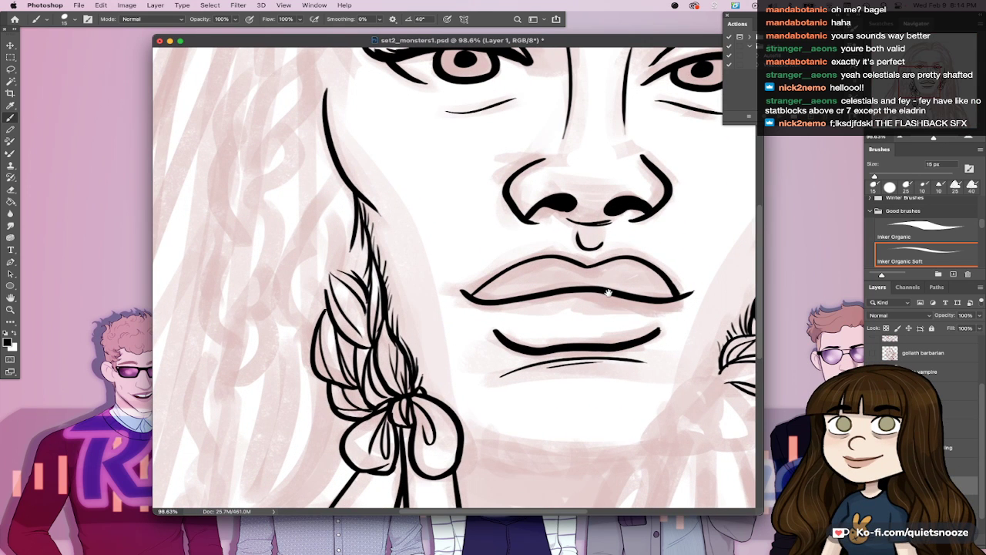
drag(607, 293, 473, 327)
drag(624, 394, 639, 322)
mouse_move(561, 367)
mouse_down()
mouse_move(592, 353)
mouse_move(579, 383)
mouse_up()
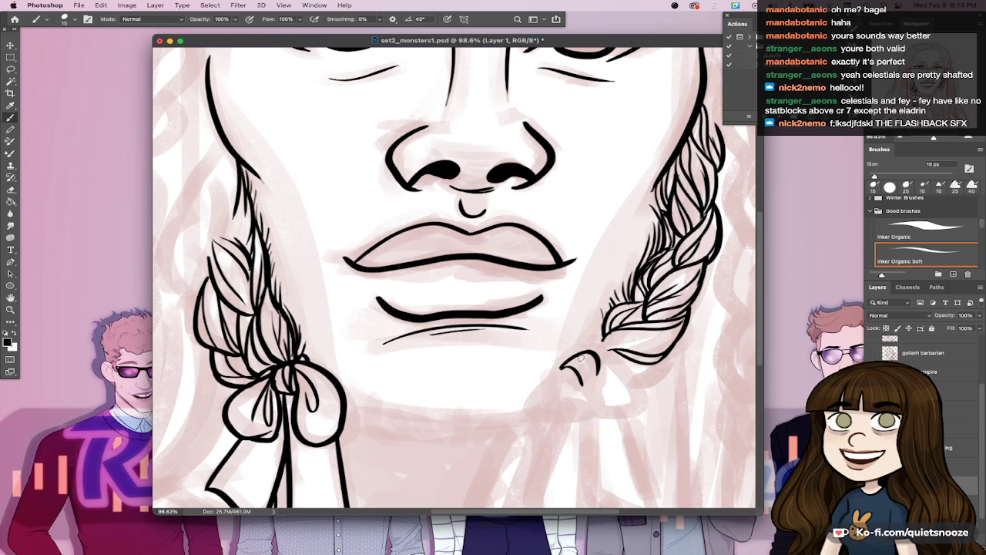
Step: Ink the second bow's two rounded loops with their inner fold lines, redrawing unsatisfactory strokes
mouse_move(585, 384)
mouse_down()
mouse_move(593, 364)
mouse_move(548, 428)
mouse_up()
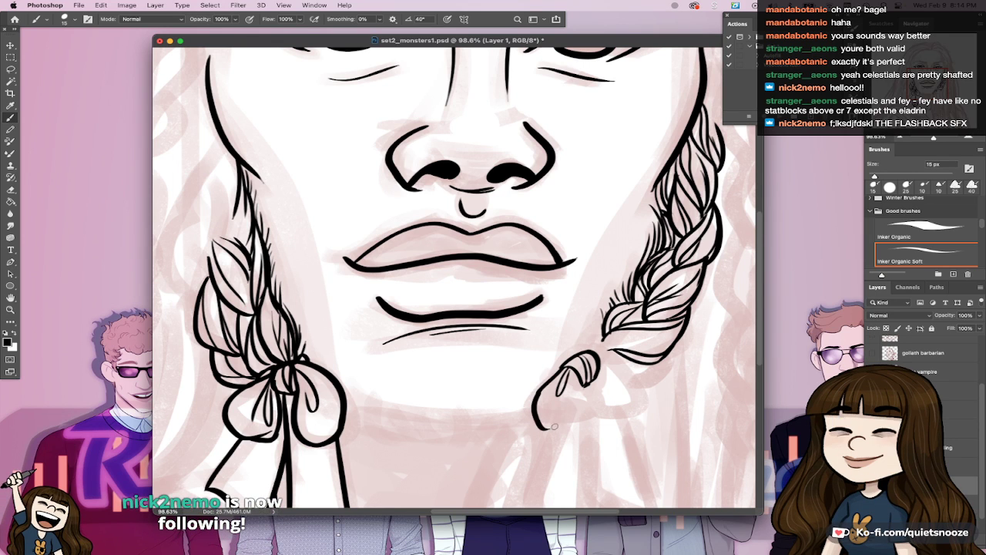
key(super+z)
drag(572, 363, 576, 416)
key(super+z)
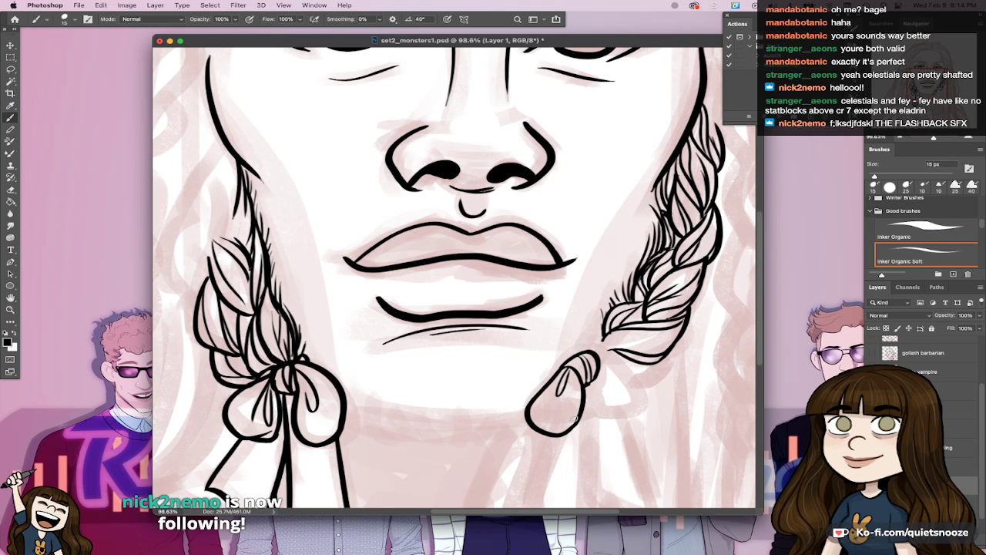
drag(594, 352, 643, 417)
drag(608, 371, 642, 409)
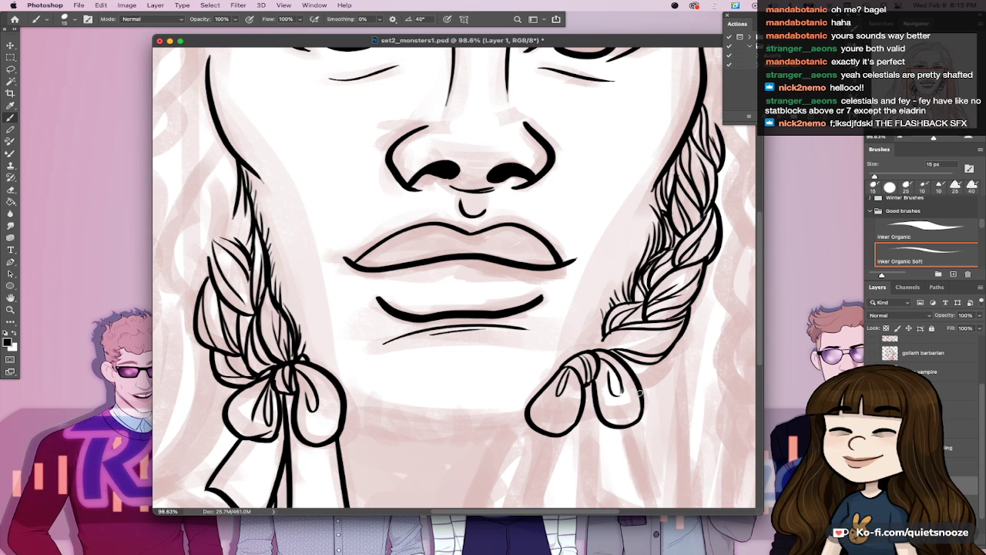
Step: Ink the two ribbon tails hanging below the right bow, with a fold line in the outer tail
scroll(639, 393, down, 3)
mouse_move(542, 330)
mouse_down()
mouse_move(523, 418)
mouse_move(585, 430)
mouse_up()
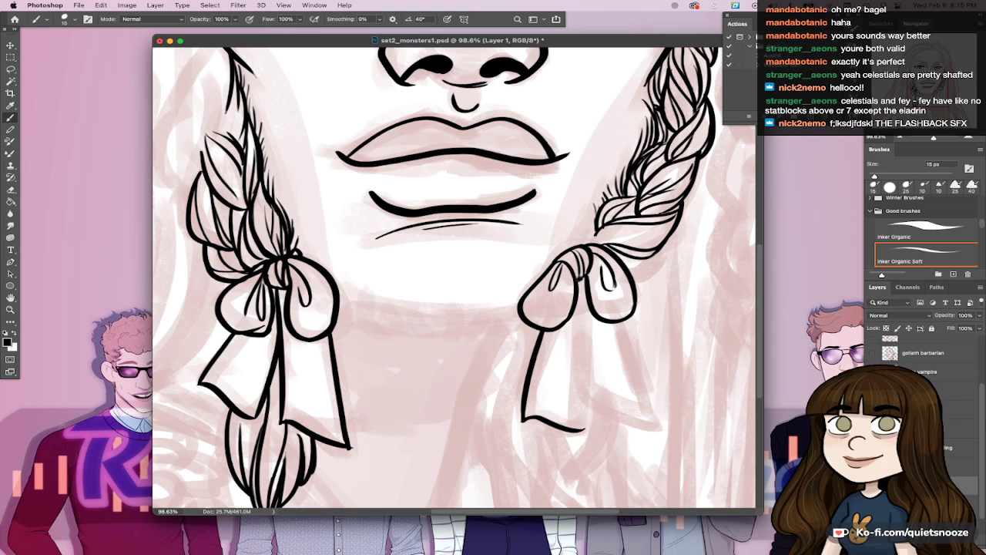
drag(579, 279, 585, 425)
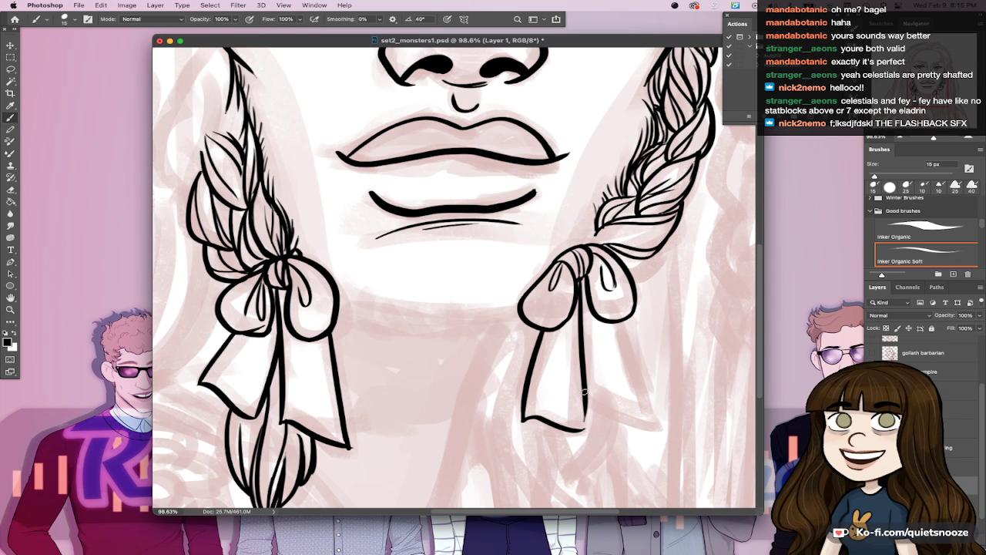
mouse_move(593, 338)
mouse_down()
mouse_move(608, 404)
mouse_move(636, 422)
mouse_up()
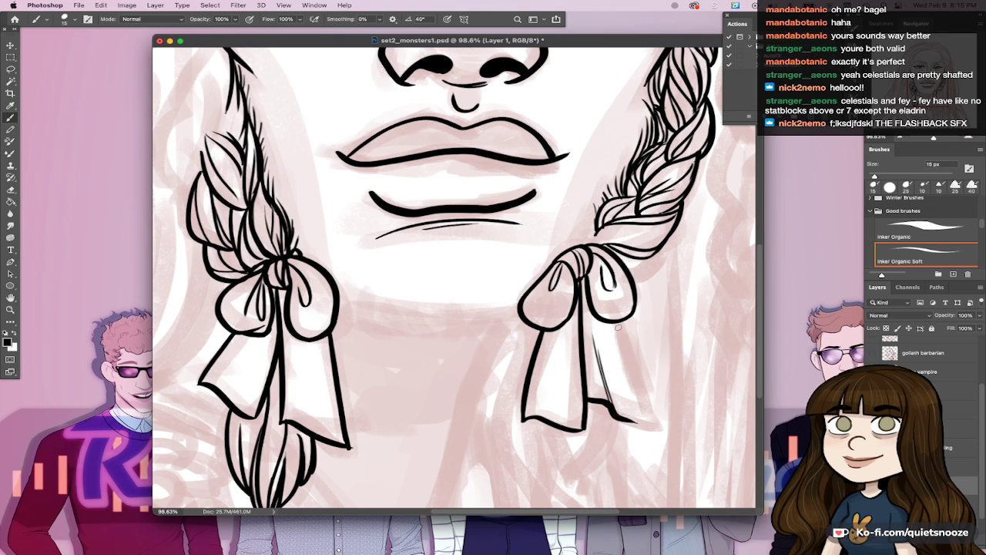
drag(618, 327, 651, 423)
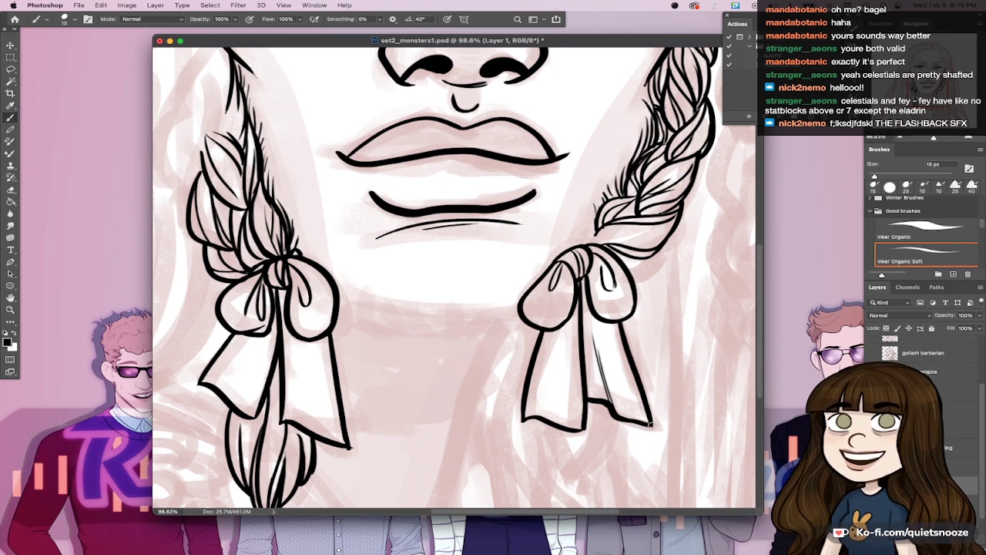
key(super+0)
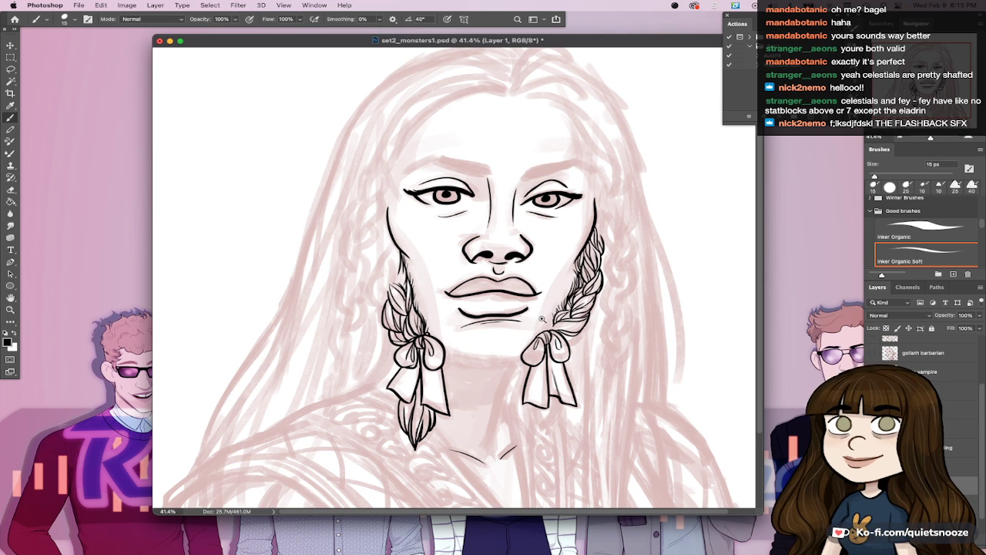
Step: Ink the hair where the right braid gathers into the bow's knot and add strand lines to its lowest plaits
scroll(542, 318, up, 5)
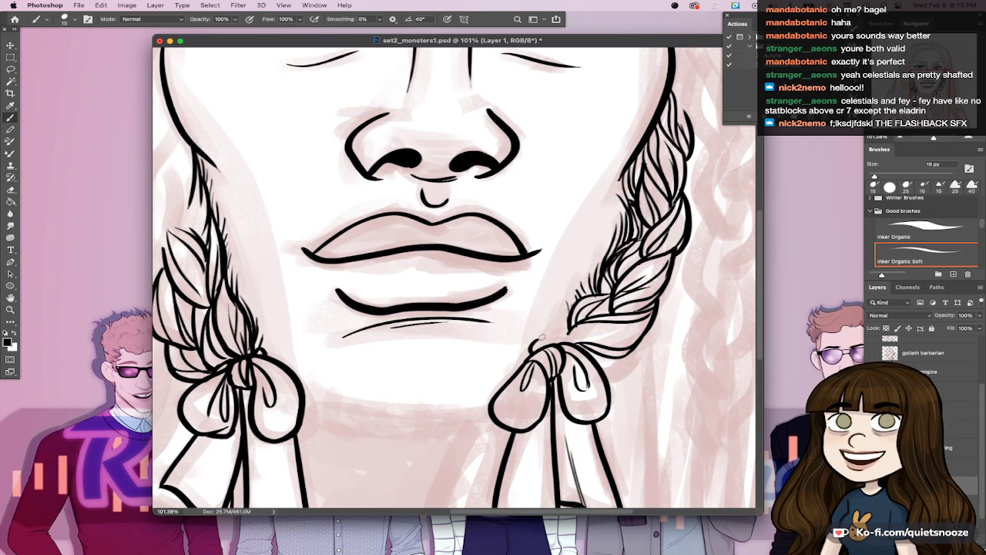
drag(531, 346, 549, 343)
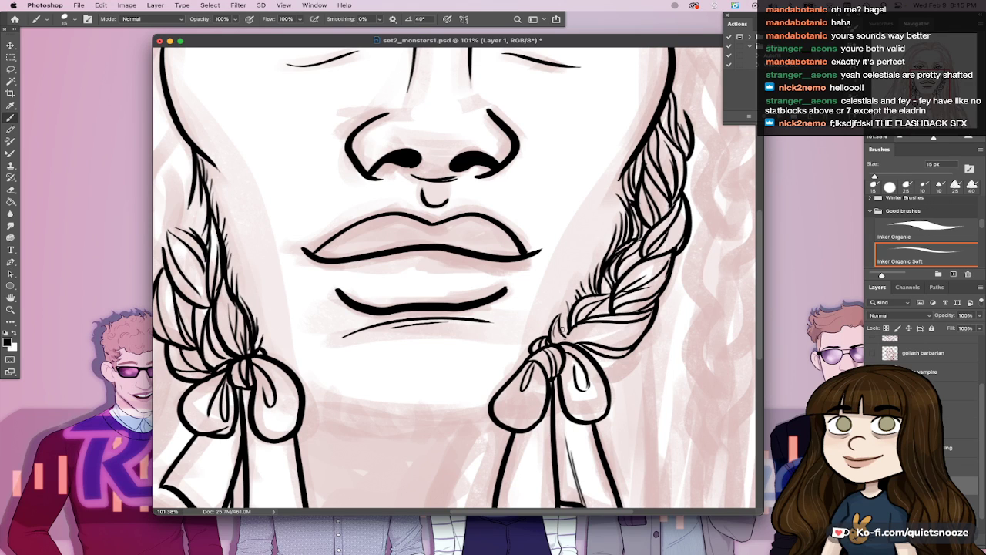
mouse_move(563, 329)
mouse_down()
mouse_move(614, 323)
mouse_move(579, 332)
mouse_move(642, 329)
mouse_up()
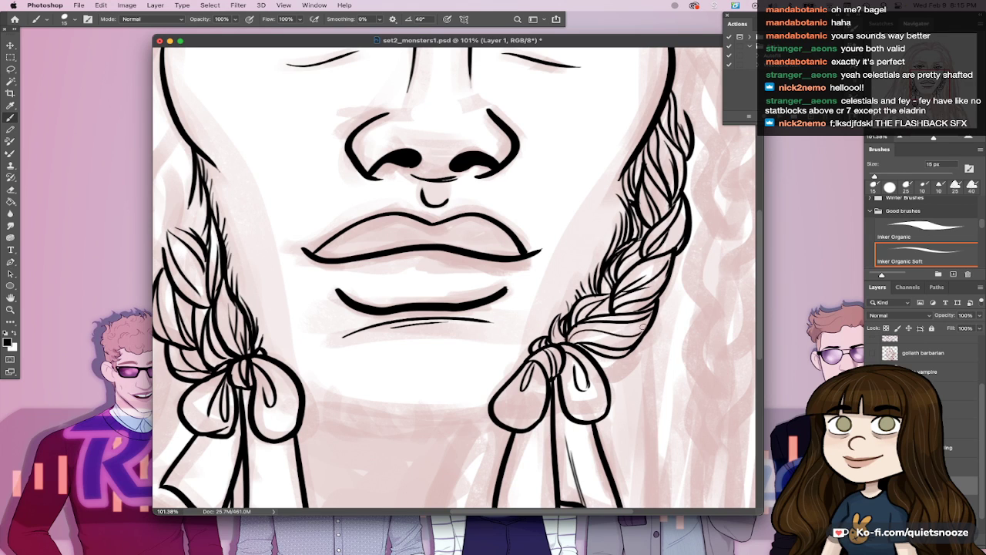
key(super+z)
drag(569, 338, 630, 335)
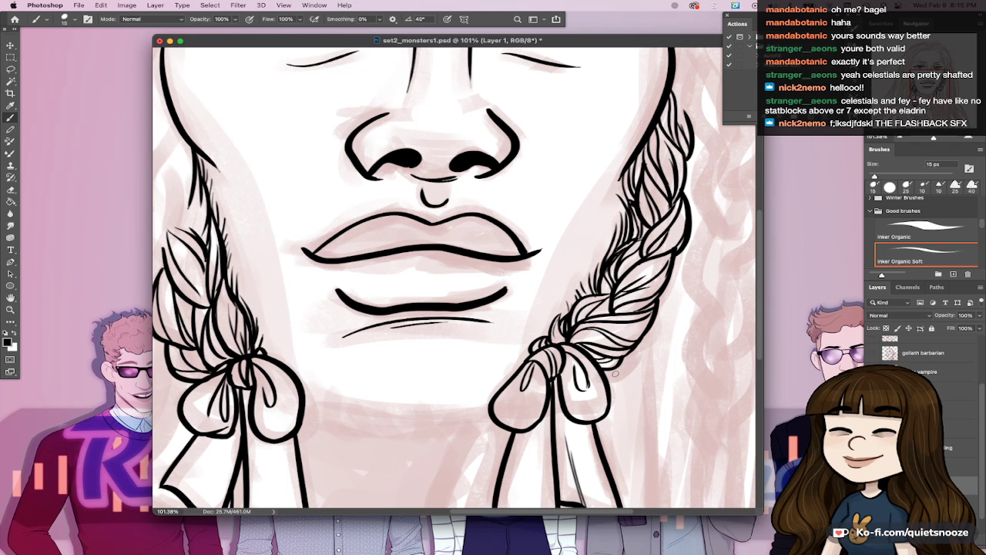
key(super+0)
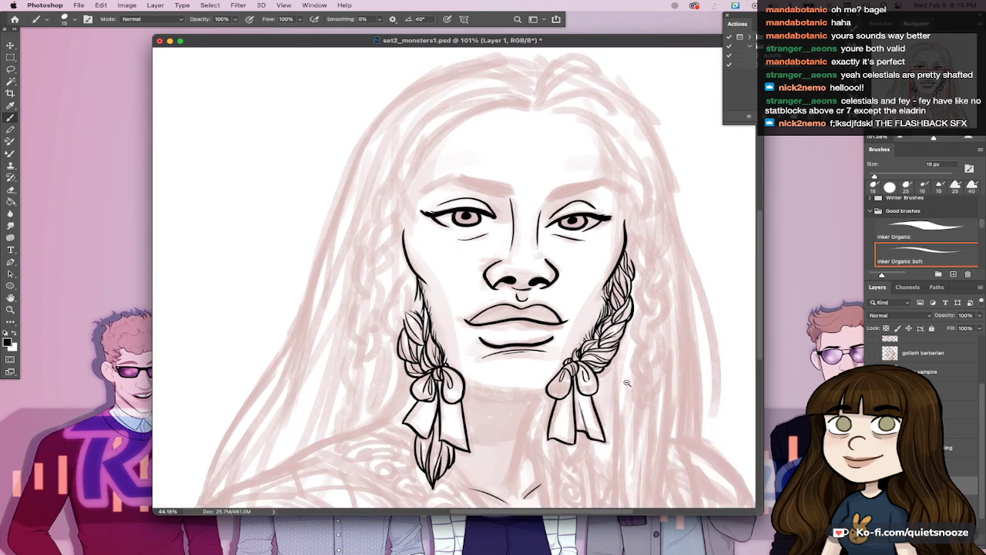
Step: Ink a pointed tuft of beard hair hanging behind the right bow's ribbon tails, redoing its outer curve until it fits
scroll(512, 345, up, 5)
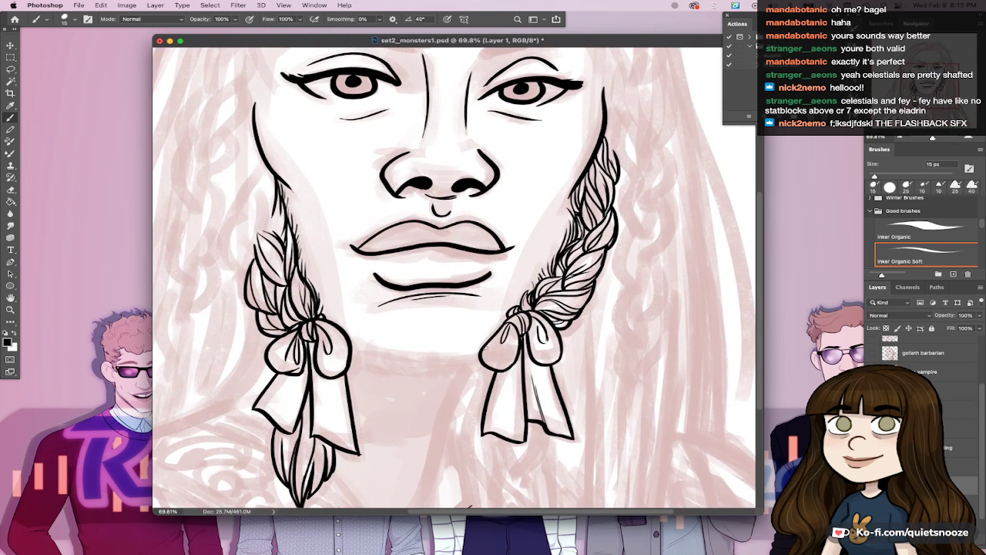
drag(470, 367, 489, 484)
key(super+z)
drag(487, 369, 491, 488)
key(super+z)
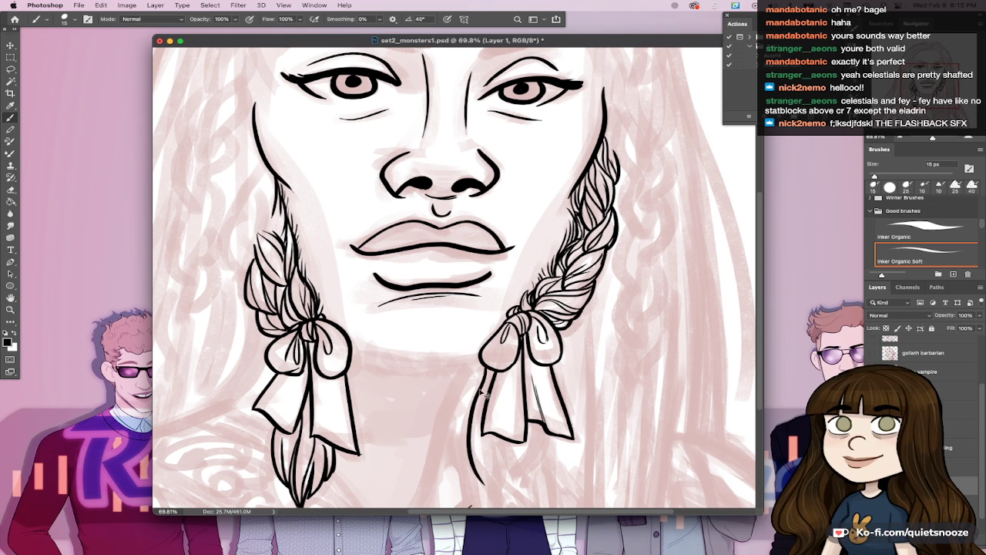
key(super+z)
mouse_move(475, 376)
mouse_down()
mouse_move(493, 497)
mouse_move(493, 445)
mouse_move(507, 483)
mouse_up()
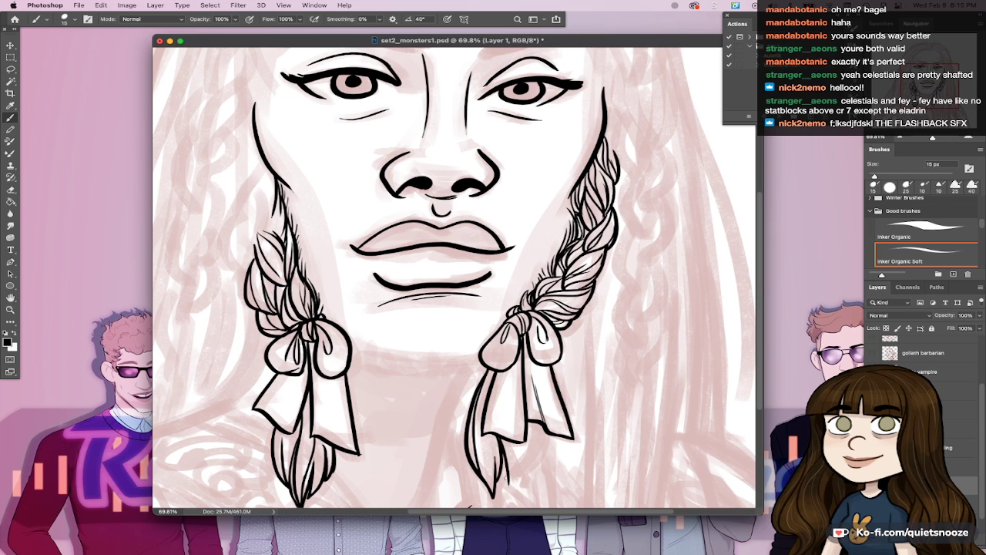
mouse_move(510, 444)
mouse_down()
mouse_move(517, 481)
mouse_move(538, 456)
mouse_up()
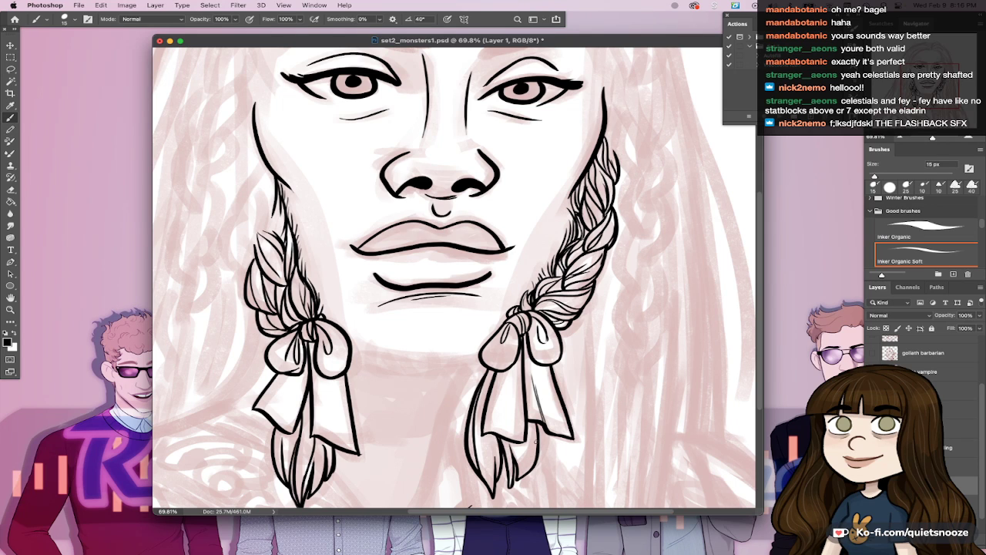
Step: Refine the strand lines in the tuft below the right bow, undoing unsatisfactory strokes, and save the document
drag(528, 429, 531, 466)
key(super+z)
drag(529, 431, 531, 467)
drag(530, 433, 522, 480)
key(super+z)
drag(510, 402, 453, 399)
drag(454, 317, 491, 318)
scroll(491, 317, up, 3)
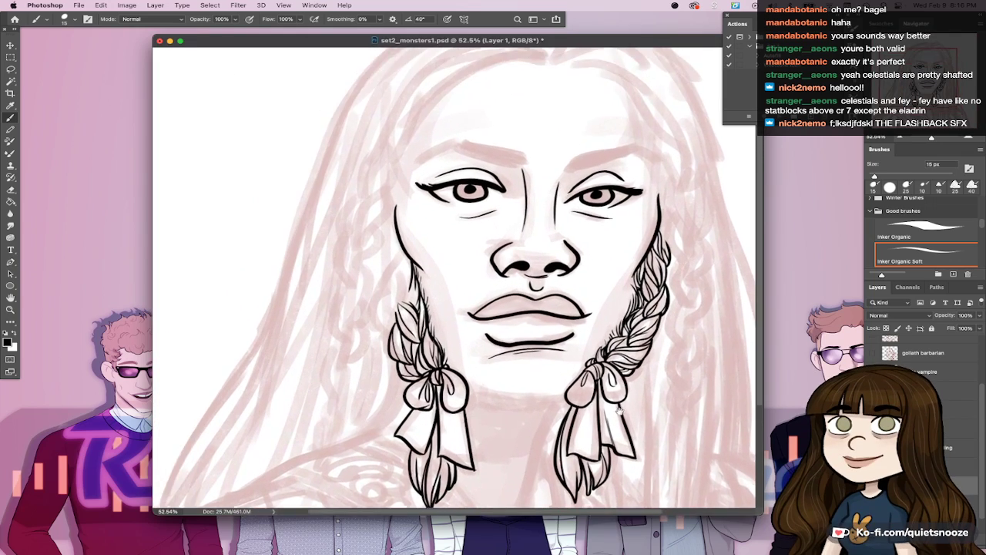
key(super+s)
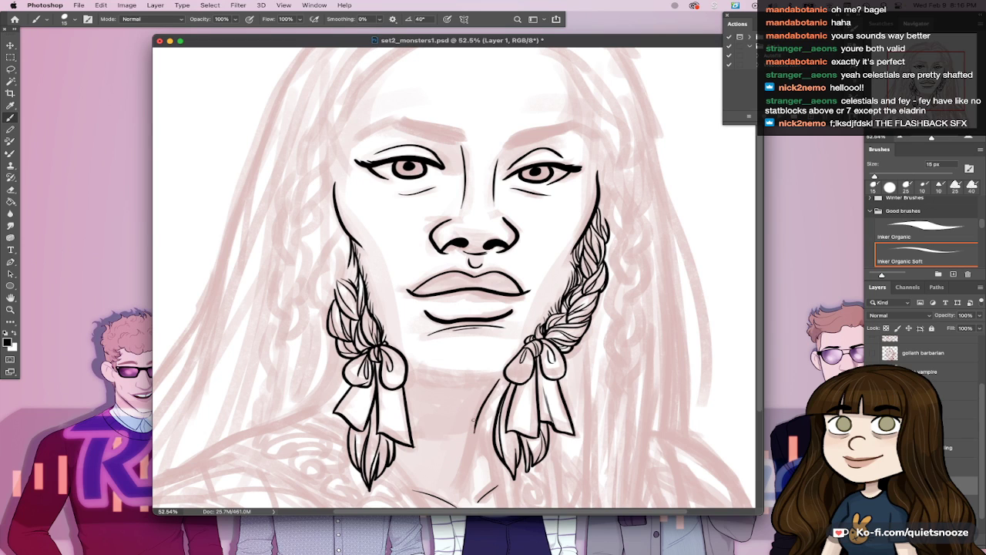
Step: Enlarge the brush to 25 px and ink the neck contour beside the right bow and the chin line between both bows
key(bracketright)
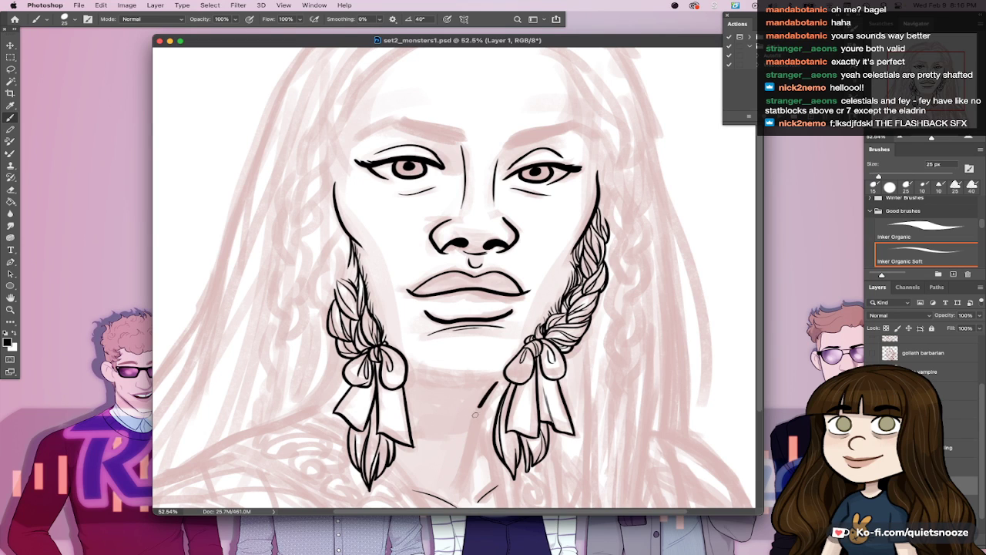
mouse_move(484, 383)
mouse_down()
mouse_move(471, 426)
mouse_move(456, 492)
mouse_up()
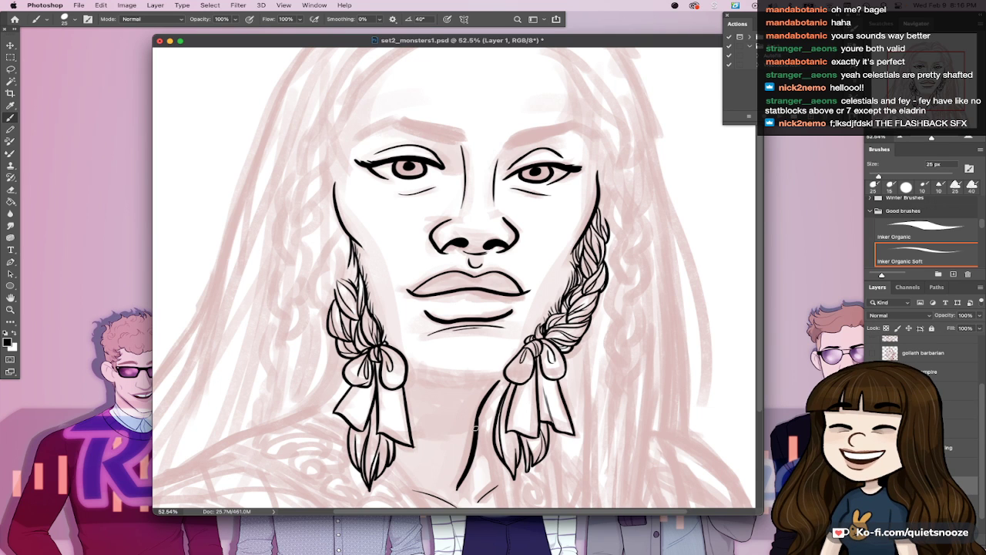
scroll(476, 427, up, 4)
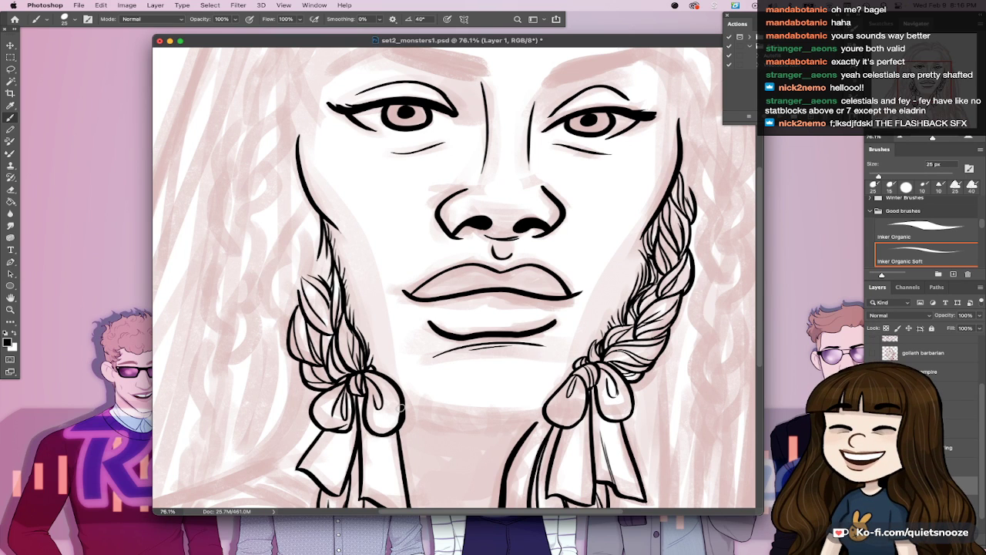
drag(402, 400, 541, 414)
key(super+z)
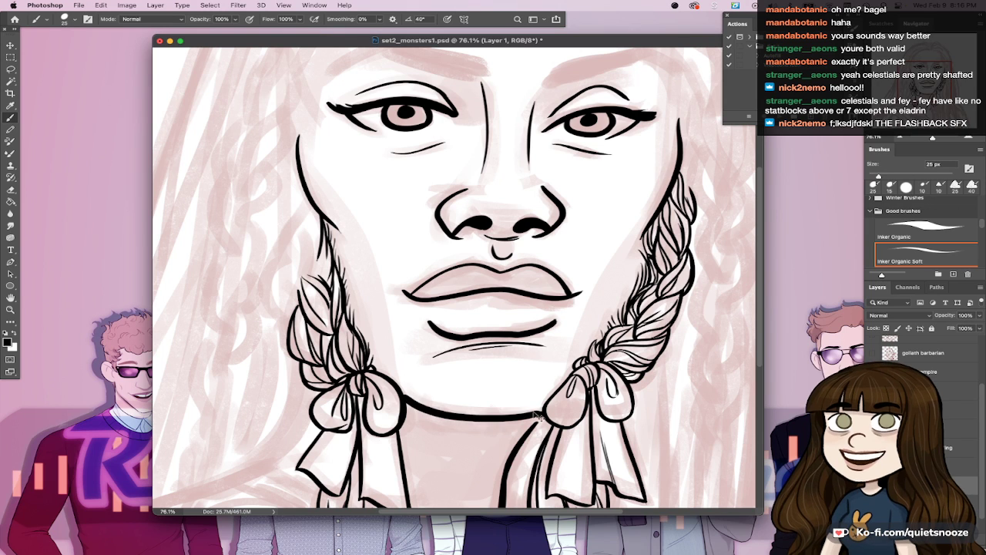
key(super+z)
mouse_move(401, 396)
mouse_down()
mouse_move(498, 419)
mouse_move(544, 411)
mouse_up()
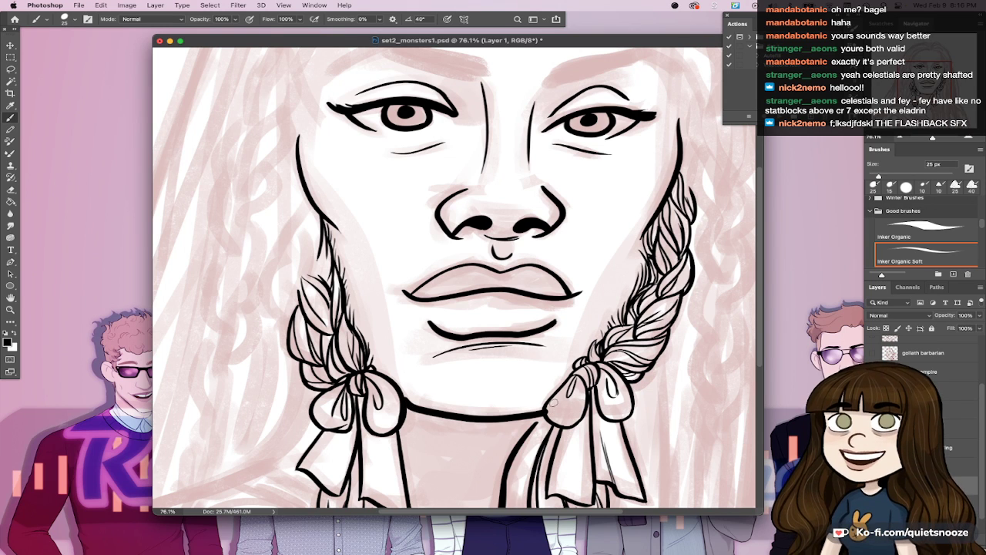
Step: Touch up where the chin line meets the right bow, save the document, and reinforce the neck contour beneath that bow
key(e)
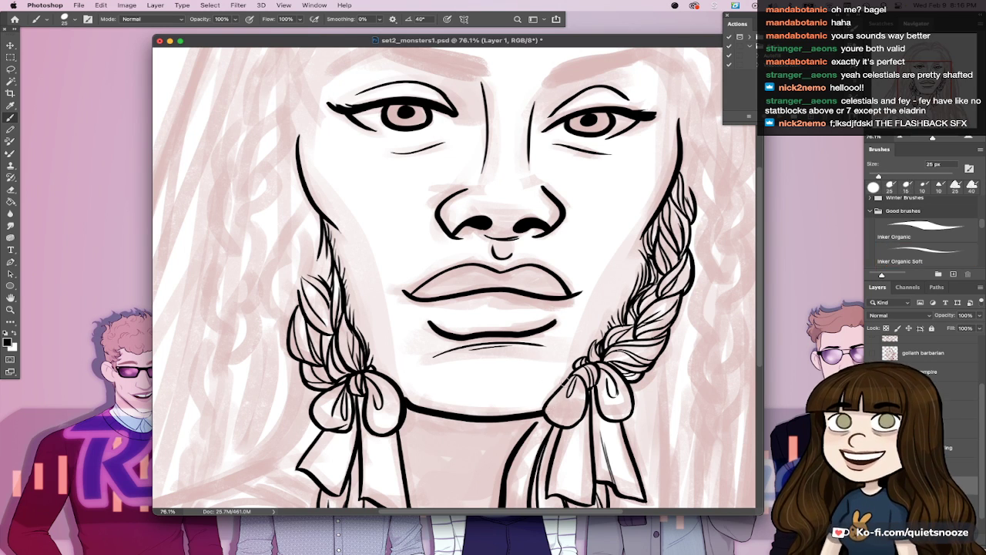
key(b)
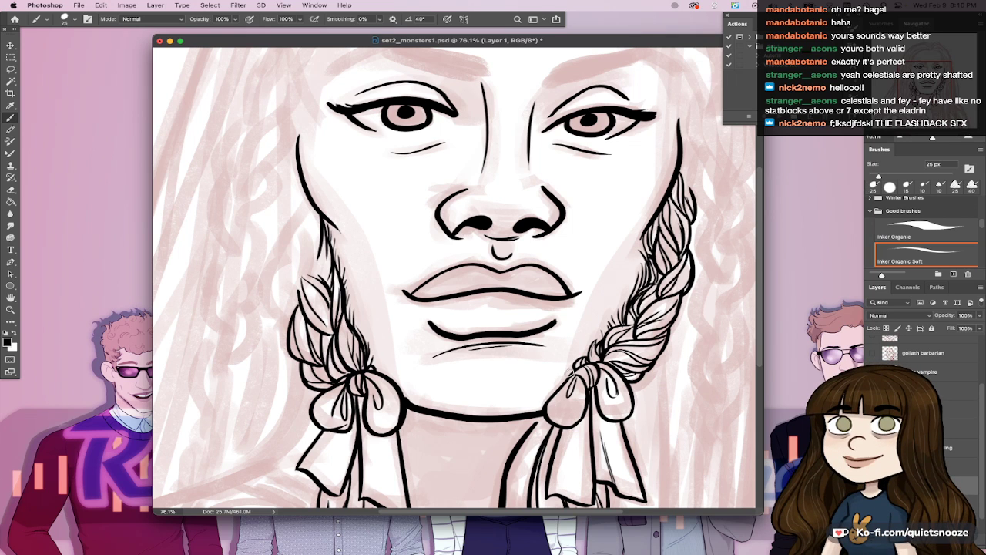
scroll(570, 373, down, 3)
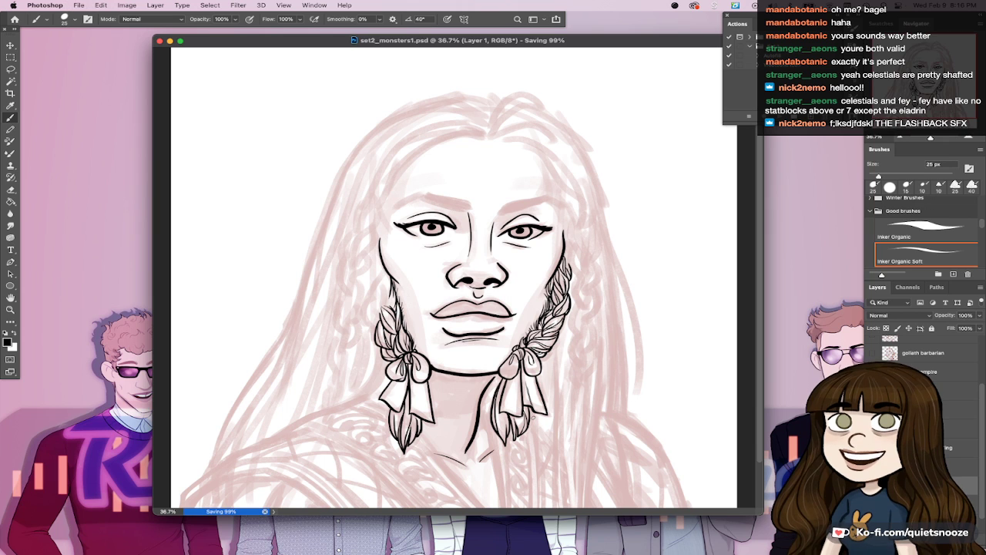
click(491, 358)
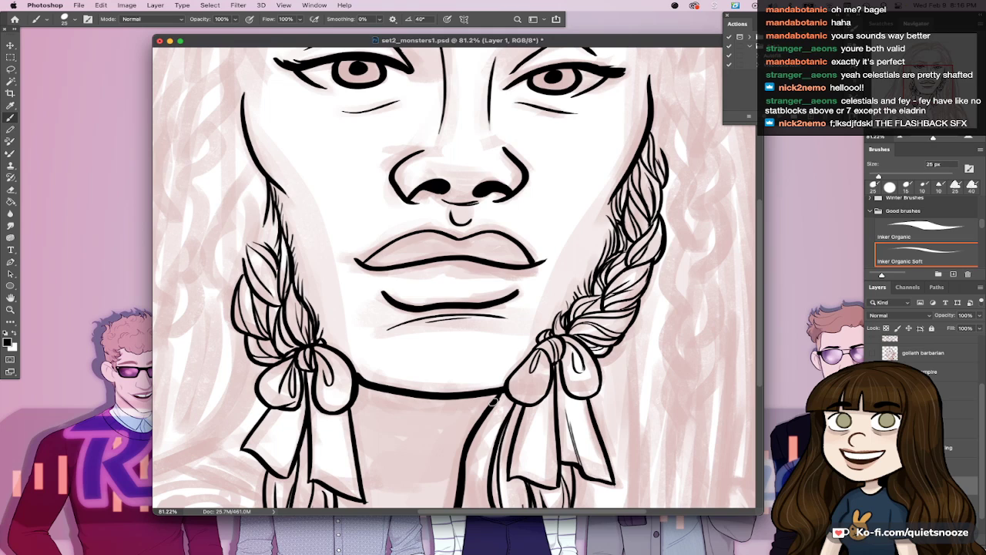
drag(488, 345, 542, 346)
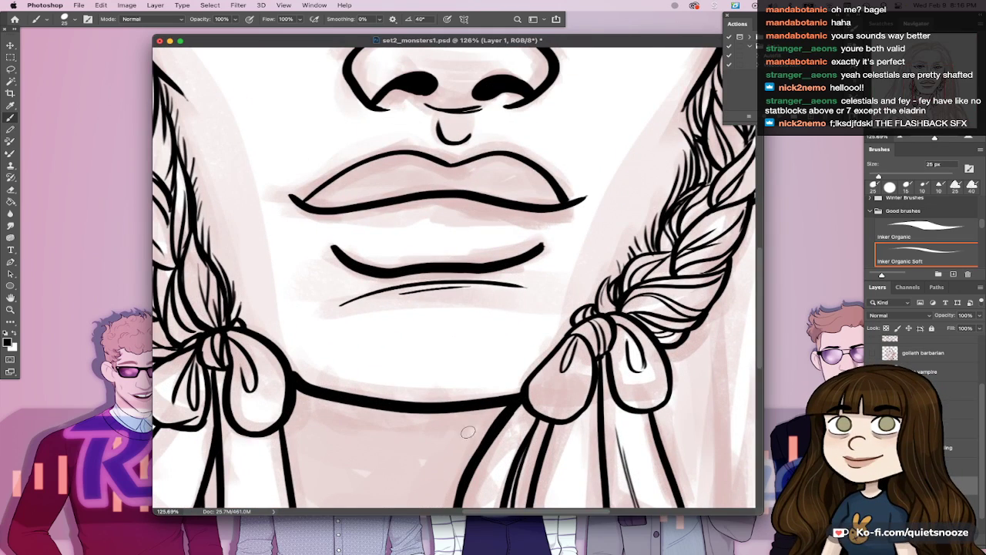
drag(490, 431, 464, 480)
drag(547, 402, 489, 403)
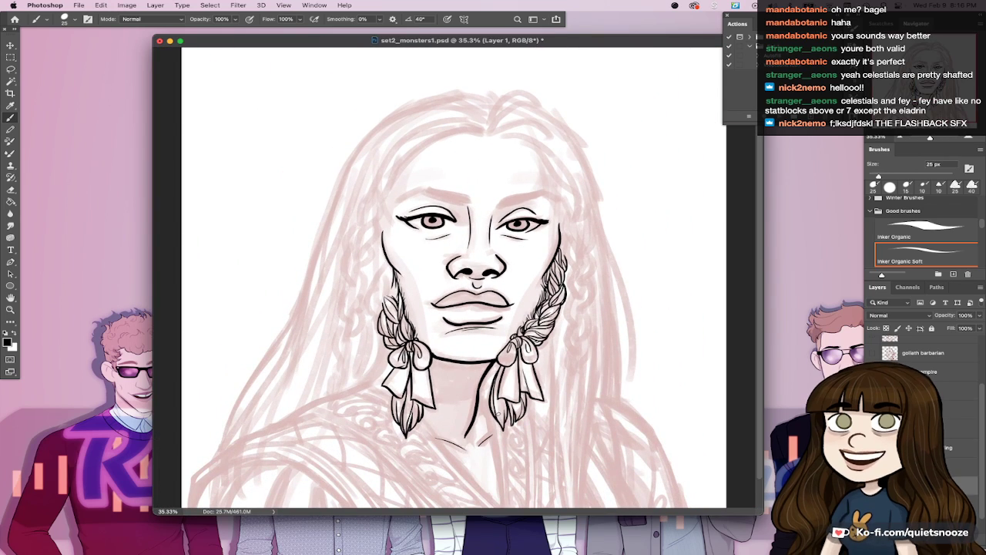
Step: Ink an extra hair lock between the neck contour and the right bow's ribbon tails, and save the document
scroll(482, 389, up, 3)
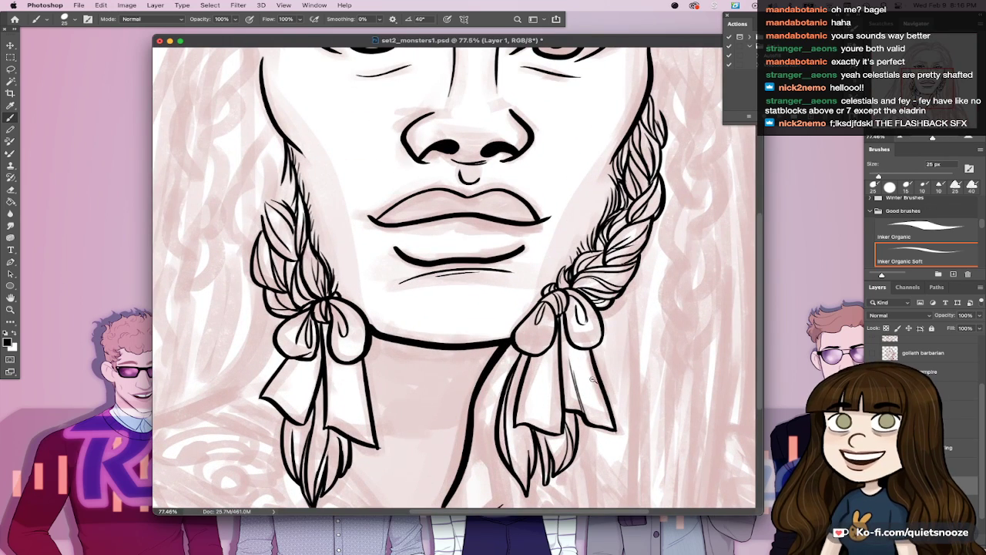
drag(479, 388, 496, 443)
drag(502, 361, 497, 417)
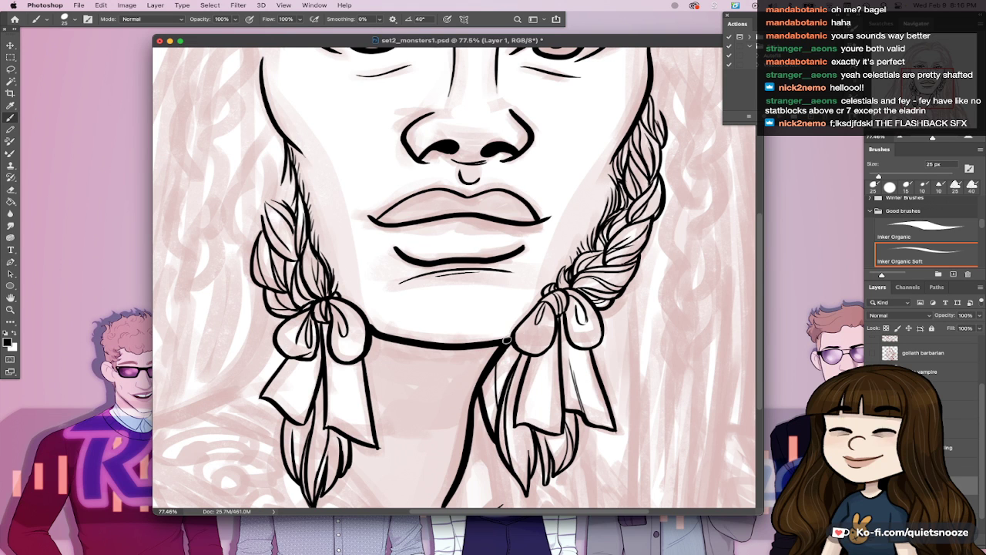
scroll(510, 393, down, 4)
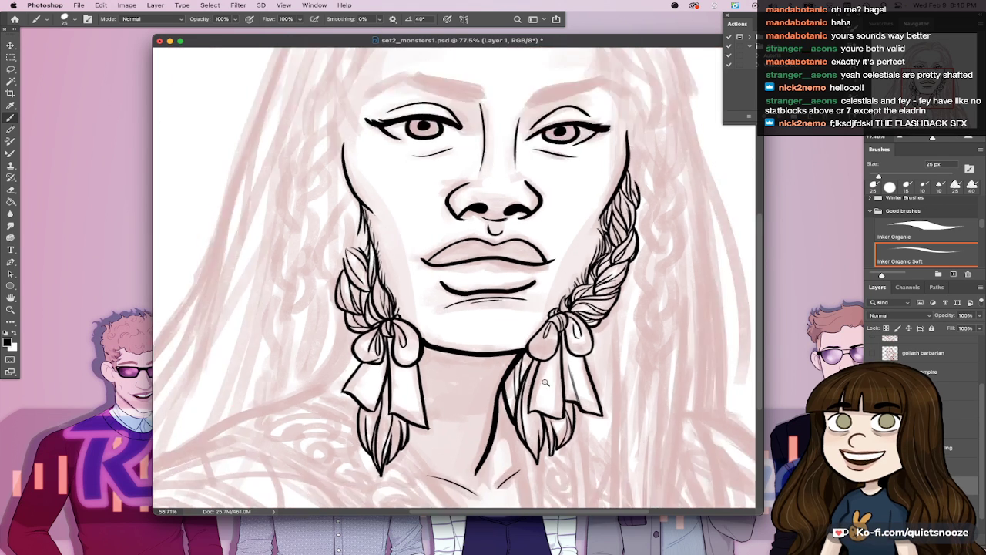
scroll(491, 295, up, 2)
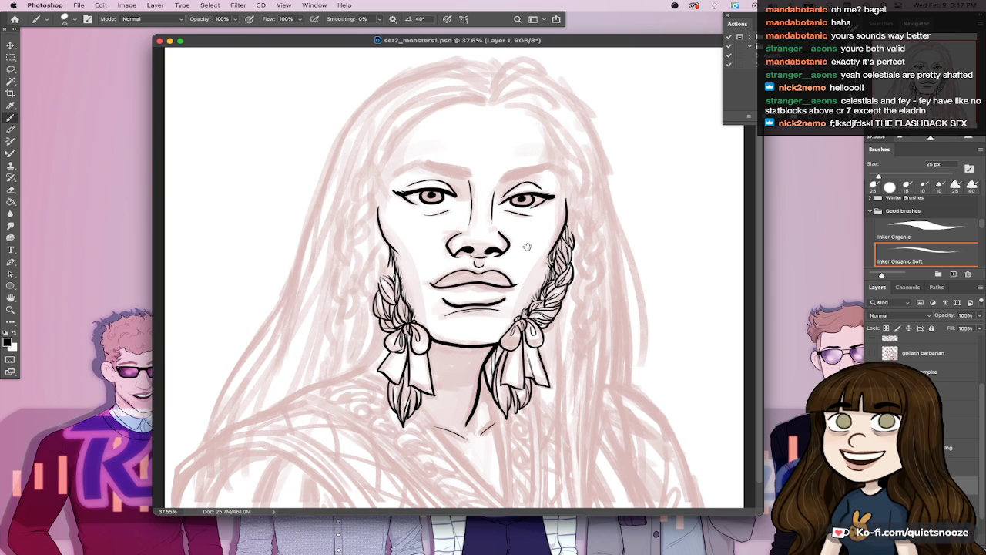
Step: Refine the line between the lips, undoing the overly heavy stroke and cleaning up the right mouth corner, and save the document
scroll(441, 194, up, 3)
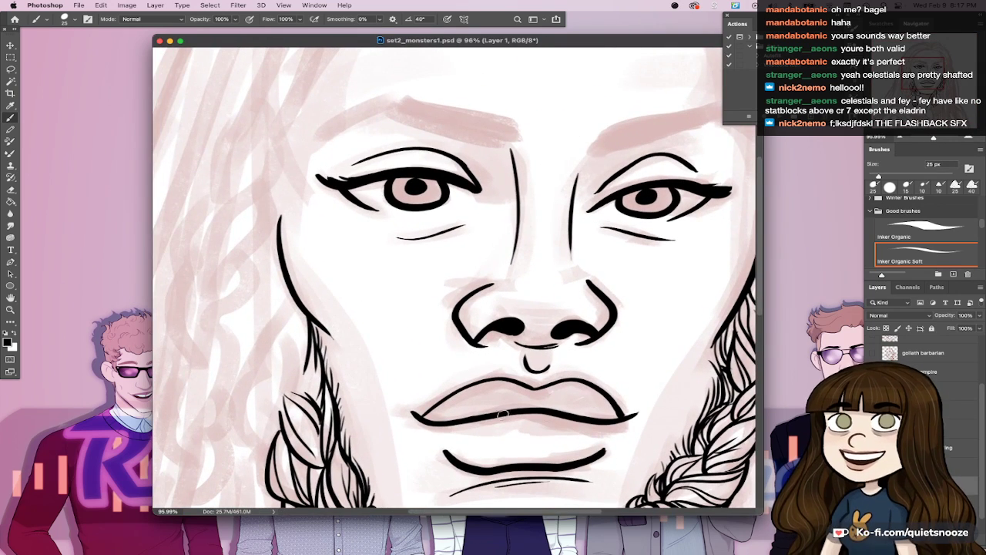
drag(620, 420, 629, 415)
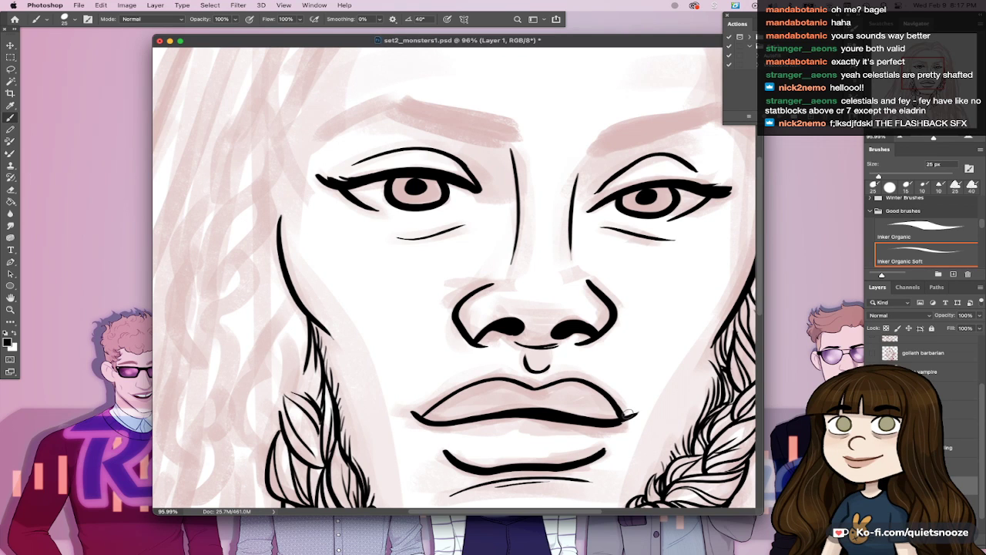
key(super+z)
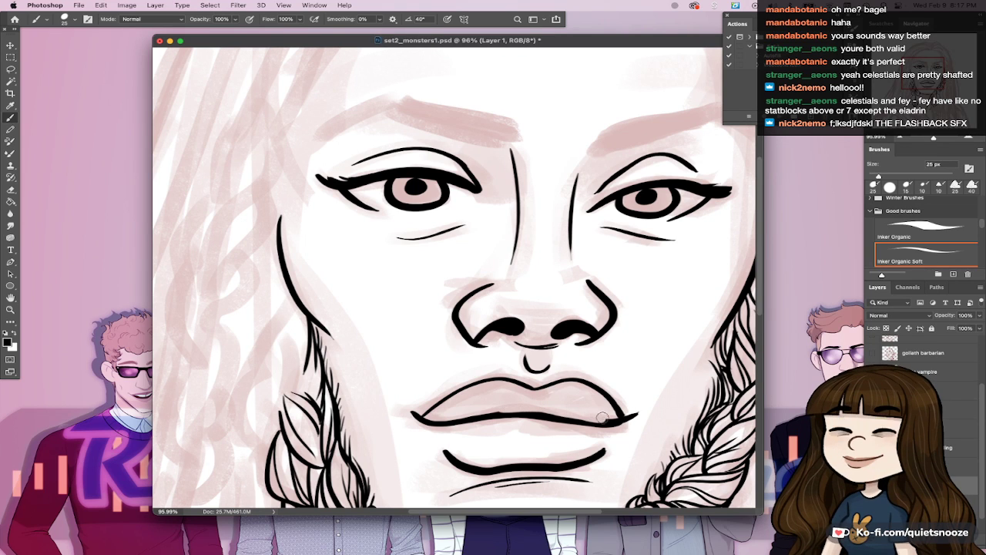
drag(622, 413, 618, 417)
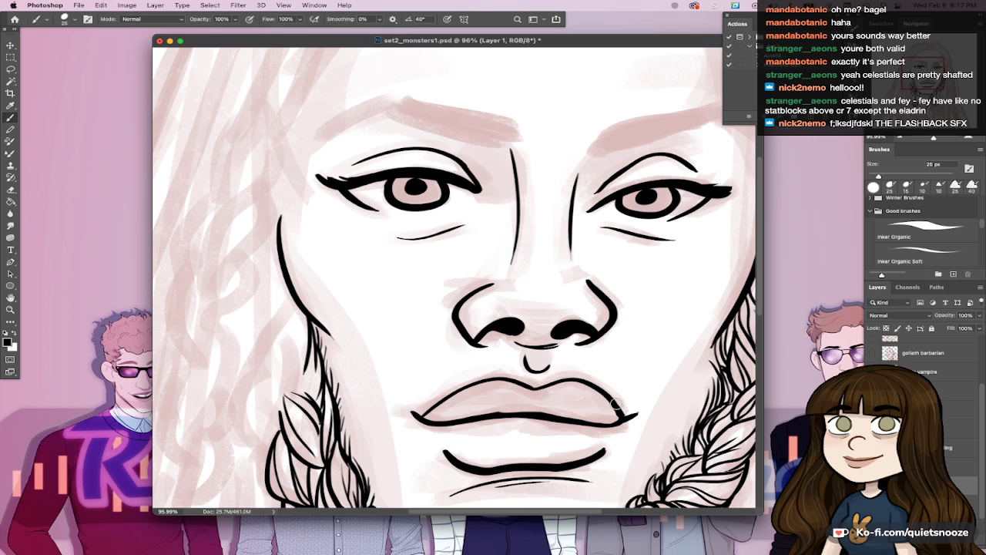
mouse_move(497, 414)
mouse_down()
mouse_move(560, 402)
mouse_move(514, 412)
mouse_move(620, 420)
mouse_move(624, 411)
mouse_move(568, 417)
mouse_move(587, 422)
mouse_move(638, 408)
mouse_move(610, 425)
mouse_move(637, 411)
mouse_move(615, 422)
mouse_move(636, 412)
mouse_move(614, 400)
mouse_up()
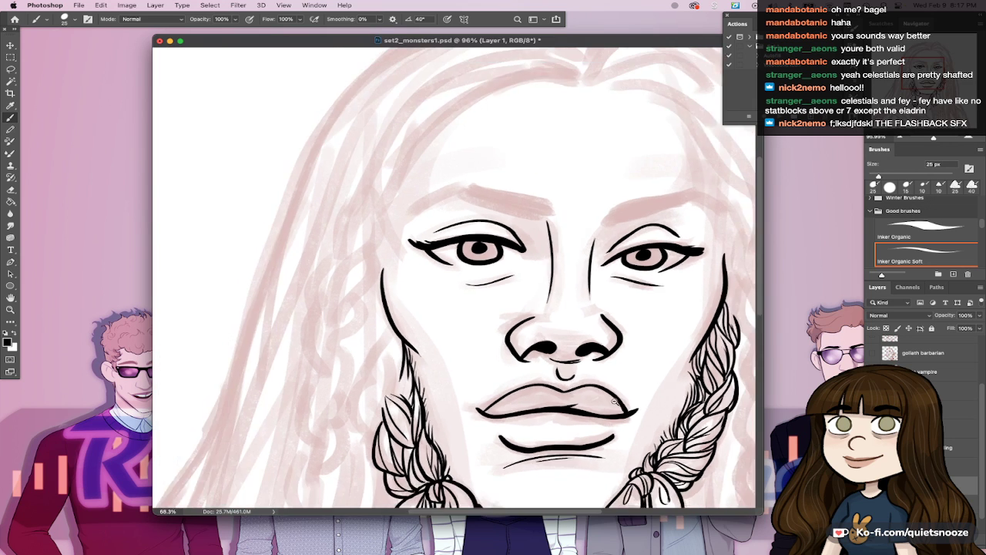
scroll(614, 401, down, 3)
key(ctrl+s)
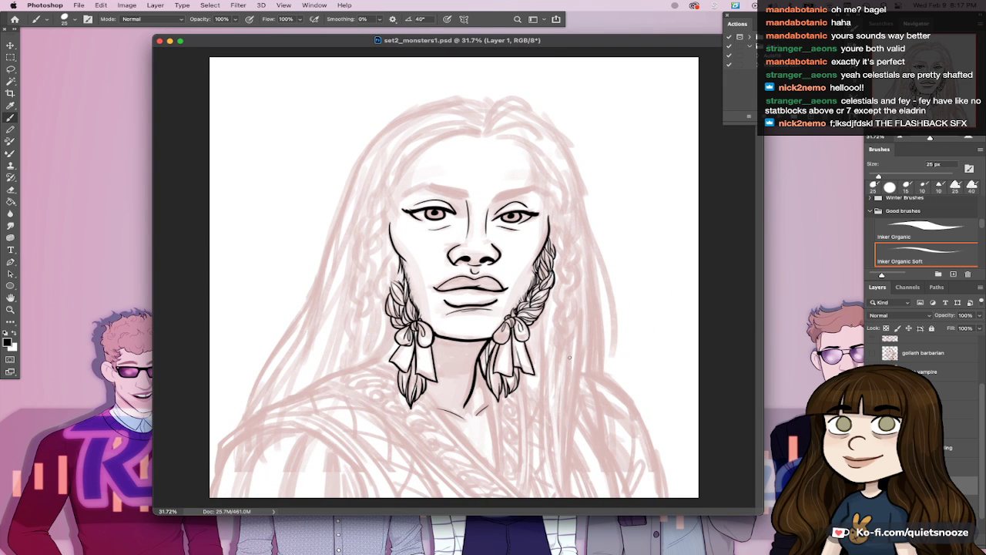
Step: Ink a curved plait on the outer side of the left braid's upper end and add strand lines joining it to the braid
drag(357, 260, 417, 244)
drag(417, 243, 449, 341)
drag(456, 396, 468, 472)
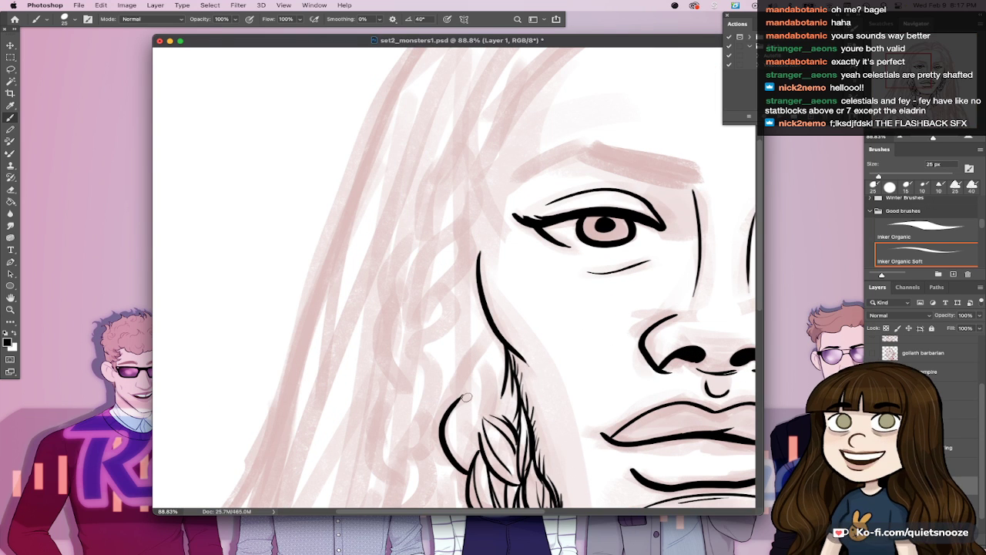
mouse_move(472, 396)
mouse_down()
mouse_move(453, 445)
mouse_move(478, 451)
mouse_move(467, 467)
mouse_up()
click(479, 453)
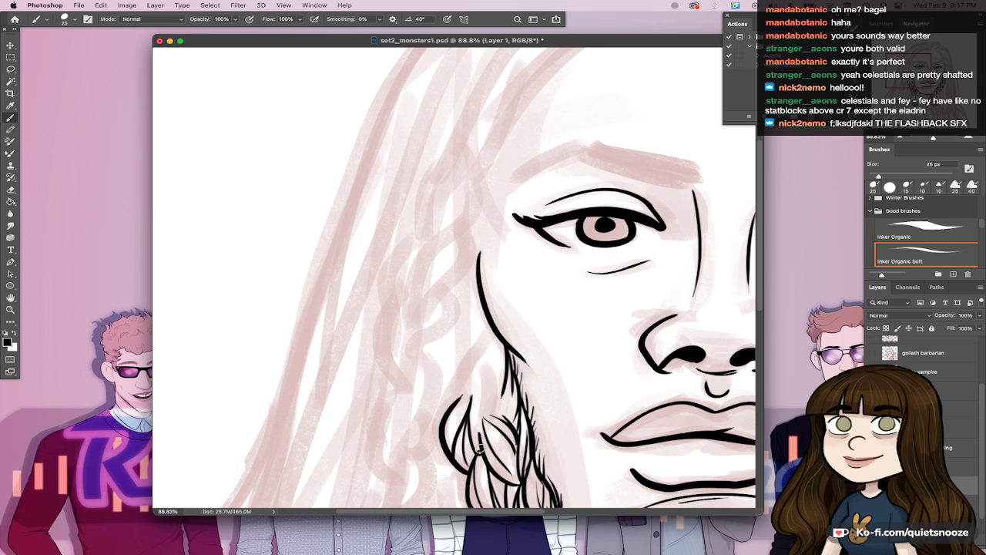
mouse_move(484, 404)
mouse_down()
mouse_move(478, 450)
mouse_move(507, 418)
mouse_up()
mouse_move(659, 389)
mouse_down()
mouse_move(591, 394)
mouse_move(601, 373)
mouse_up()
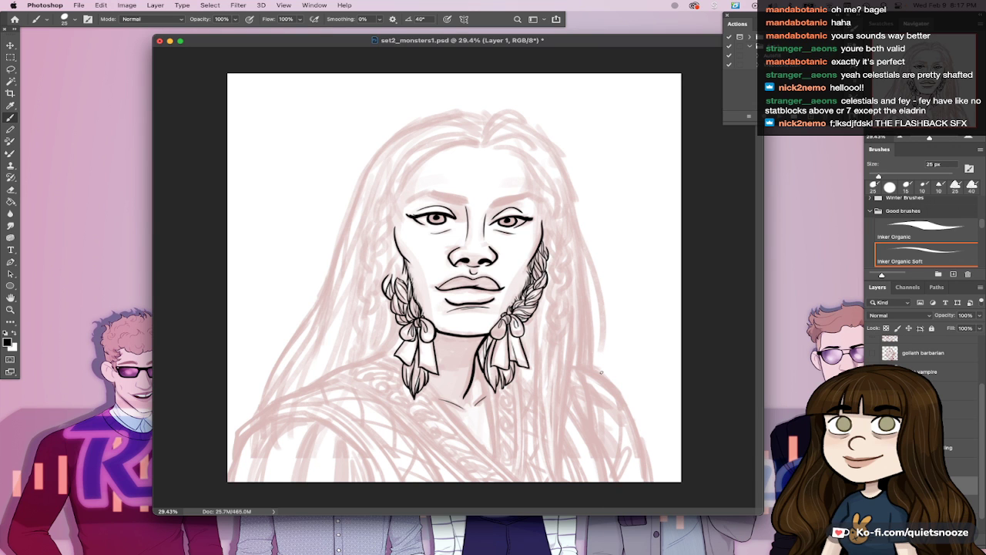
Step: Reduce the inking brush to 10 px for finer lines on the left braid's upper plaits
drag(409, 279, 456, 260)
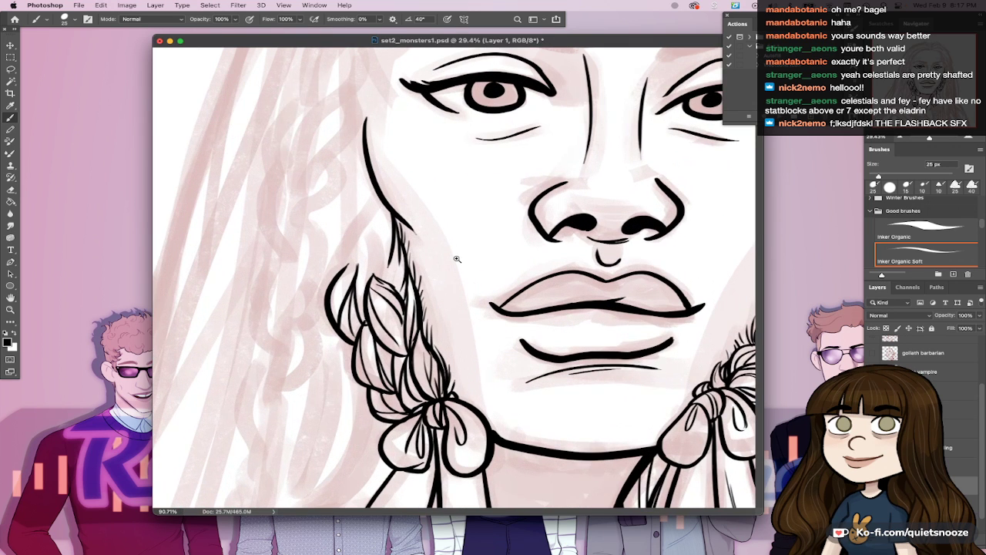
key(bracketleft)
key(bracketleft)
key(bracketleft)
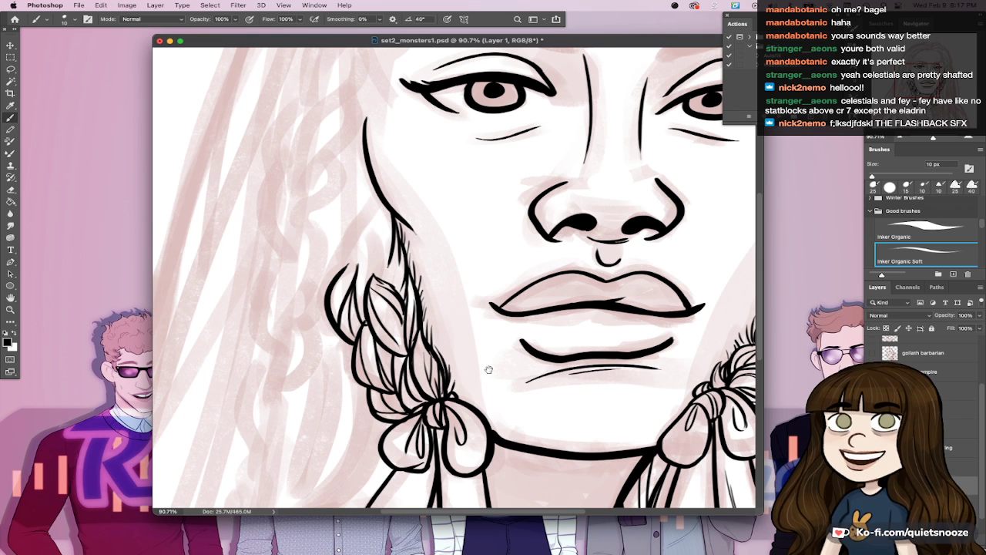
drag(447, 298, 559, 463)
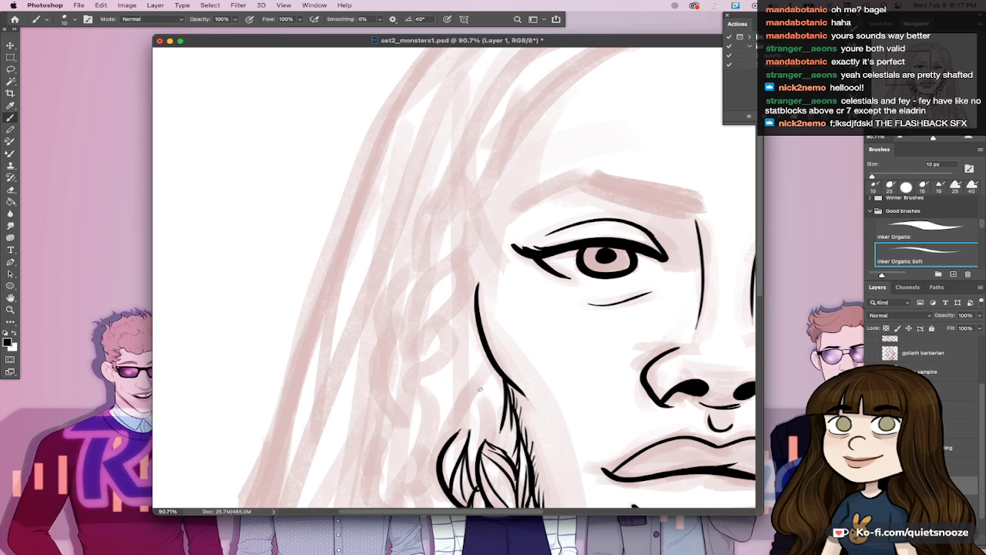
drag(490, 363, 492, 443)
mouse_move(486, 400)
mouse_down()
mouse_move(479, 442)
mouse_move(491, 425)
mouse_move(495, 448)
mouse_up()
key(super+z)
key(super+z)
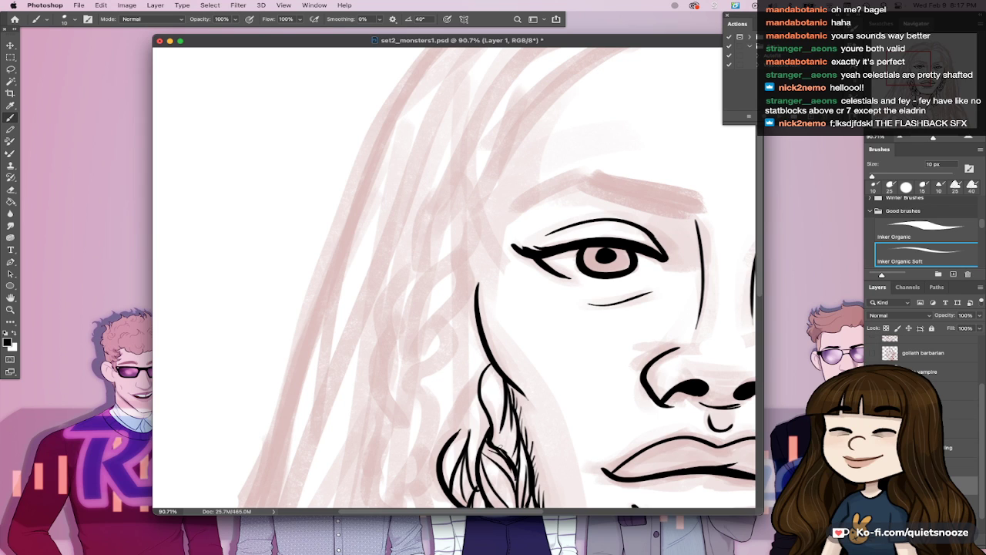
key(super+z)
key(super+z)
key(super+z)
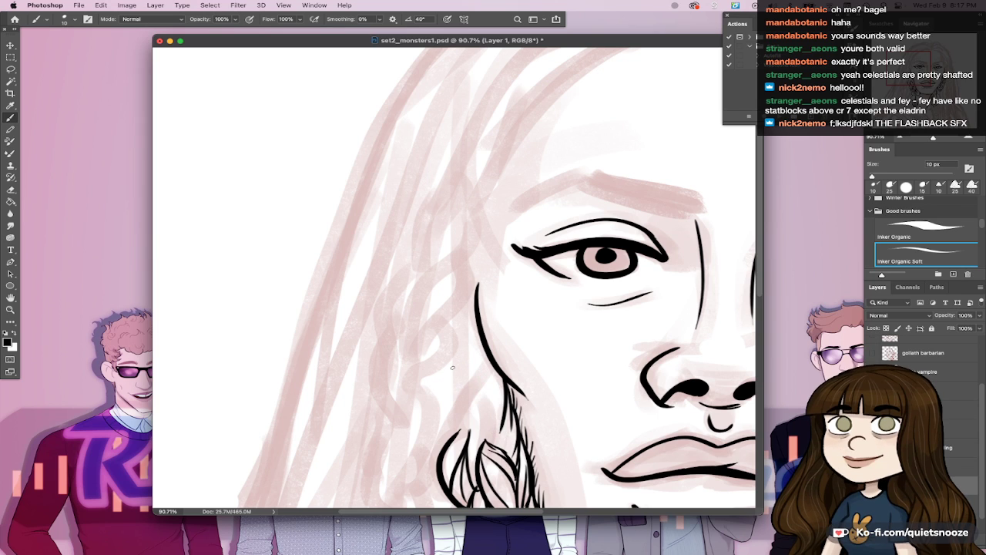
Step: Ink the next plait of the left braid up toward the cheek contour and fill it with strand lines, undoing an unsatisfactory stroke
drag(502, 416, 522, 339)
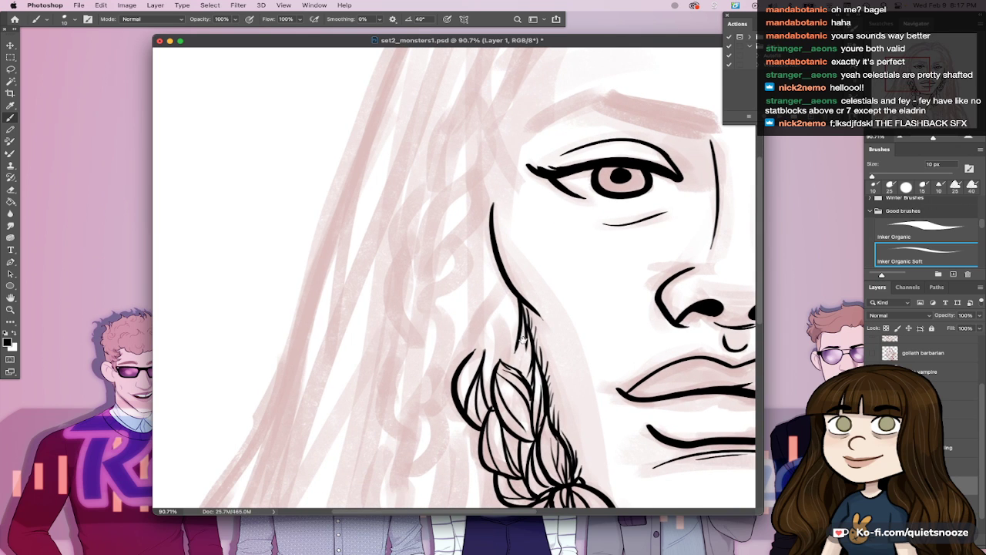
drag(496, 287, 476, 336)
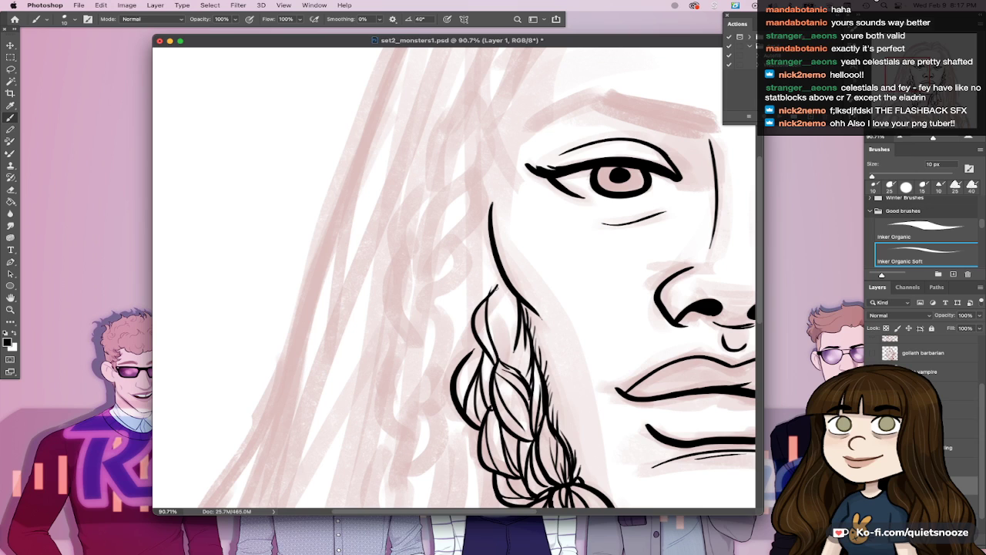
mouse_move(491, 300)
mouse_down()
mouse_move(495, 365)
mouse_move(496, 289)
mouse_up()
key(ctrl+z)
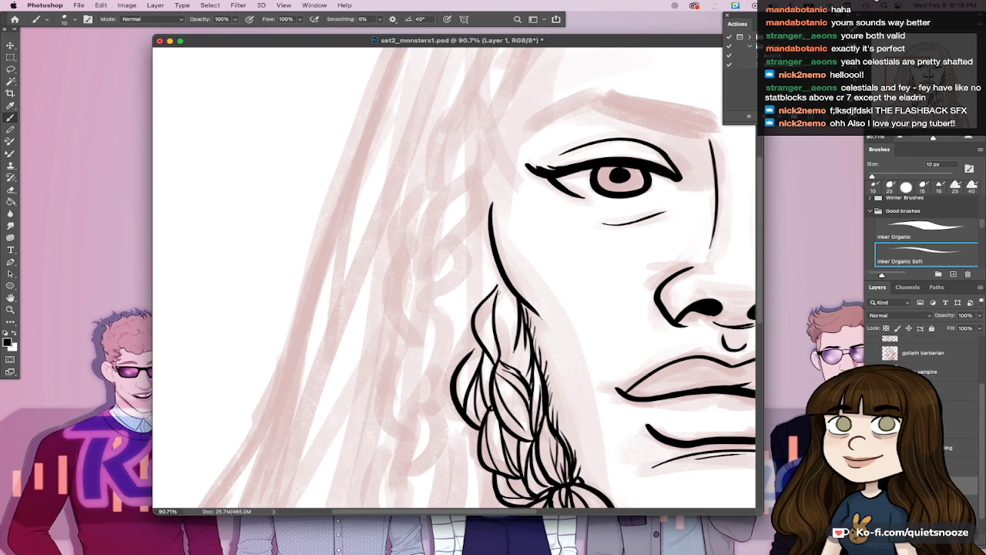
drag(498, 363, 515, 328)
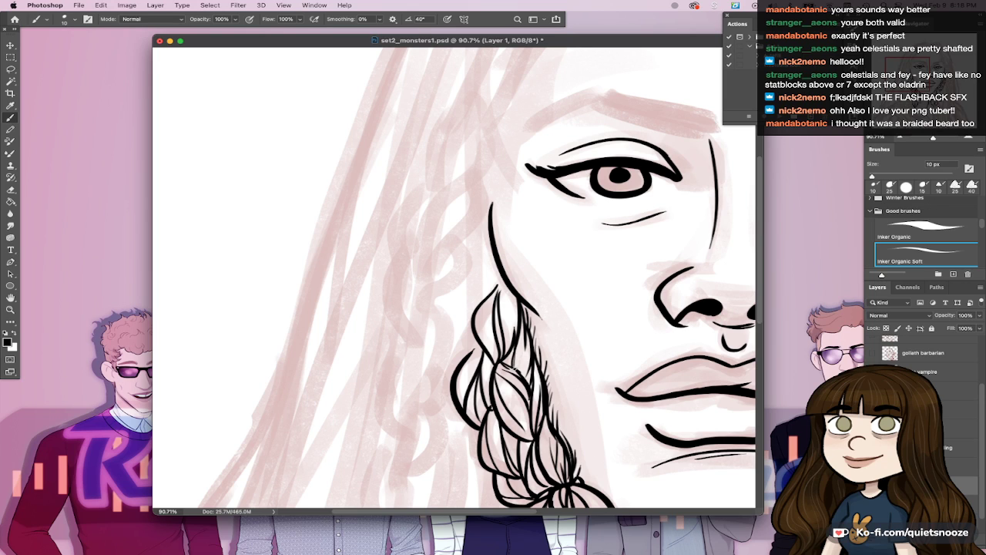
drag(518, 370, 526, 355)
Step: Extend the left braid with smaller plaits up along the cheek contour toward the temple, redoing the first outer curve
mouse_move(473, 325)
mouse_down()
mouse_move(499, 282)
mouse_move(486, 301)
mouse_move(501, 267)
mouse_move(474, 253)
mouse_move(481, 295)
mouse_move(490, 242)
mouse_up()
key(super+z)
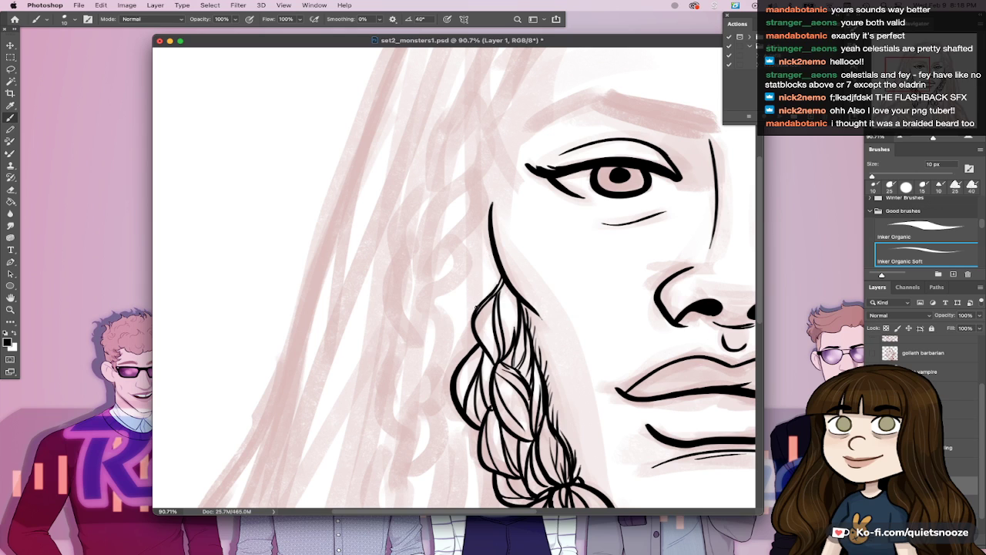
mouse_move(474, 301)
mouse_down()
mouse_move(491, 248)
mouse_move(493, 265)
mouse_up()
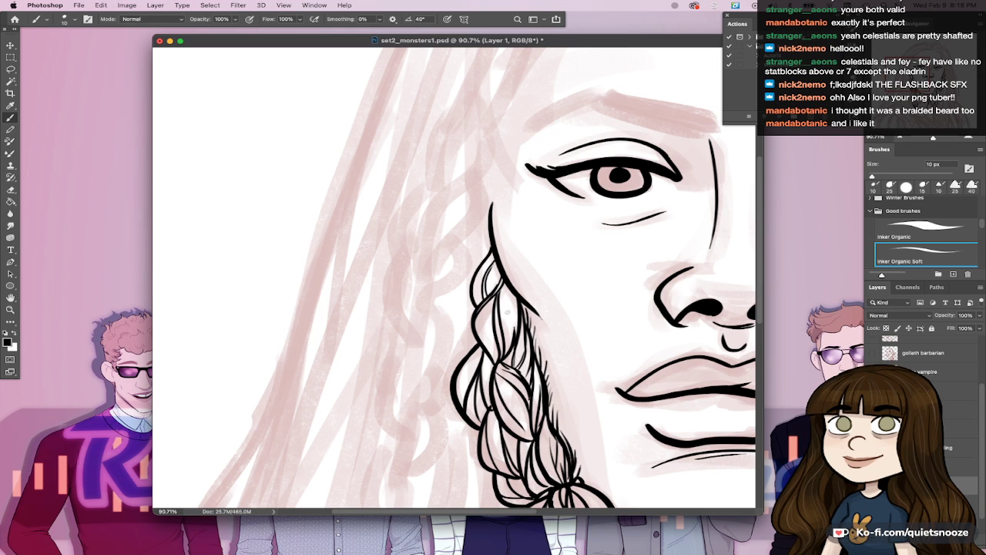
key(super+0)
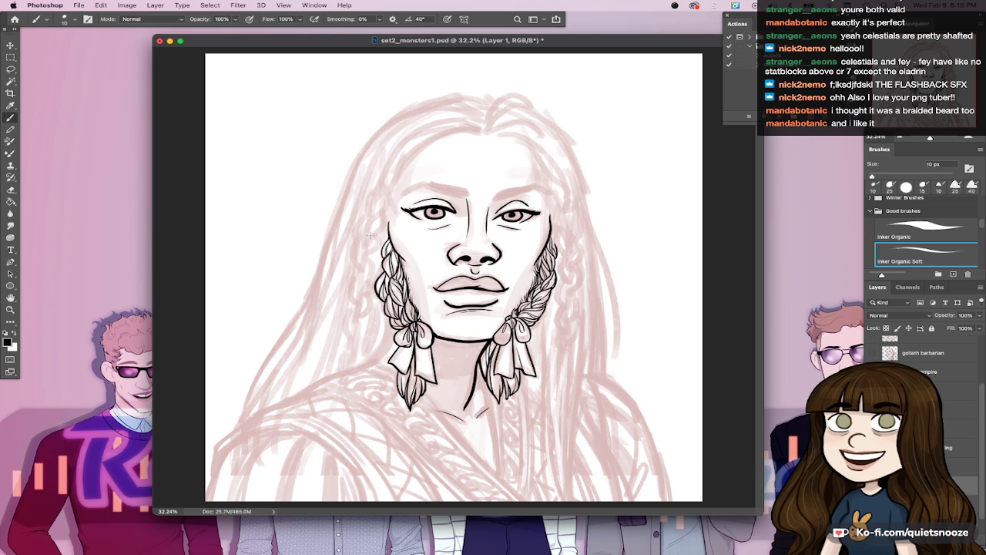
mouse_move(370, 235)
mouse_down()
mouse_move(433, 227)
mouse_move(527, 327)
mouse_move(490, 388)
mouse_move(495, 440)
mouse_up()
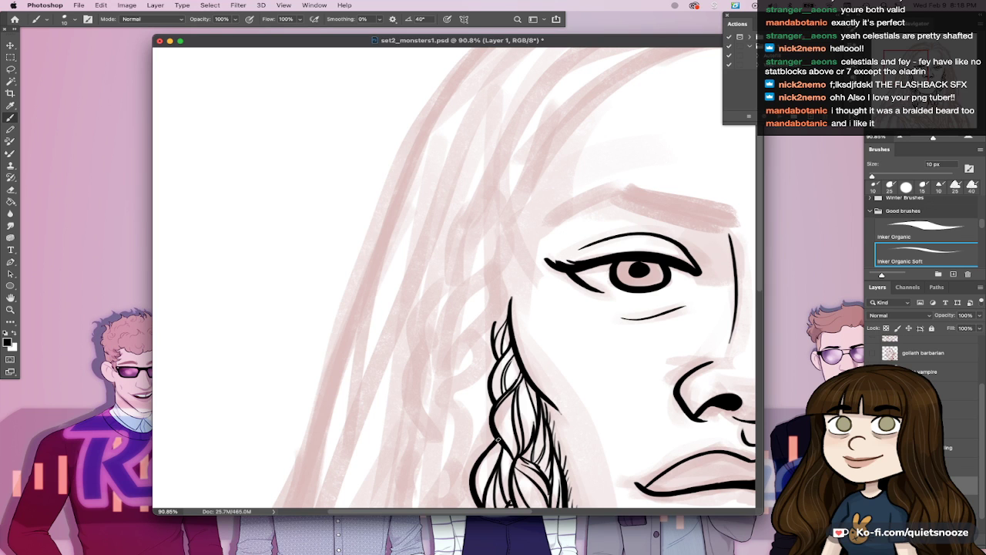
Step: Ink another small plait with strand lines at the top of the right braid, beside the cheek contour
drag(596, 416, 559, 422)
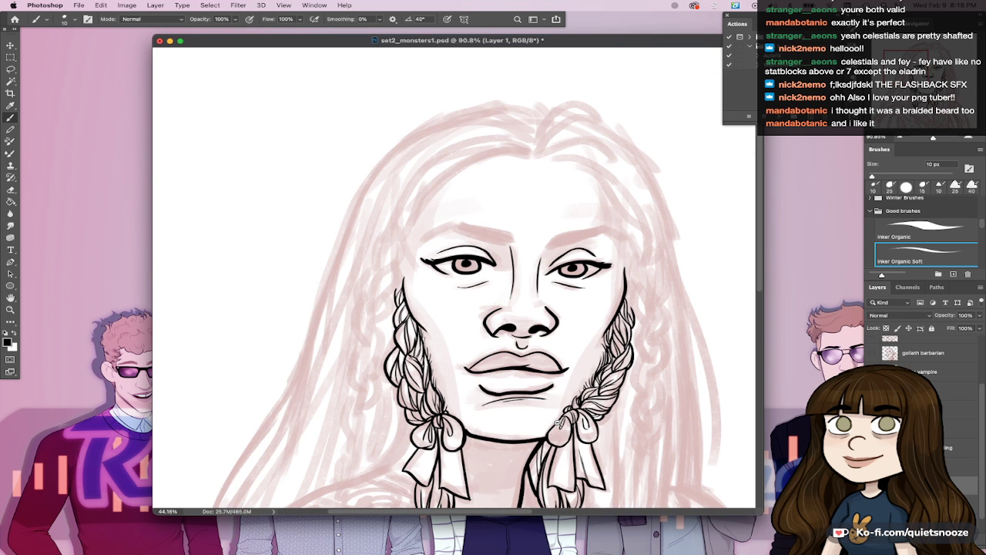
drag(656, 325, 701, 323)
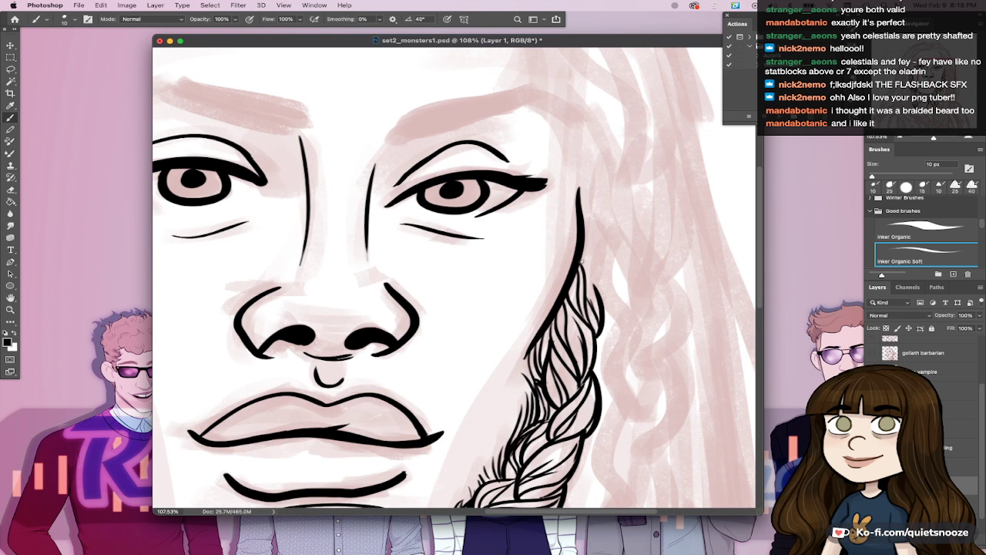
mouse_move(583, 216)
mouse_down()
mouse_move(603, 278)
mouse_move(596, 290)
mouse_up()
drag(593, 225, 598, 258)
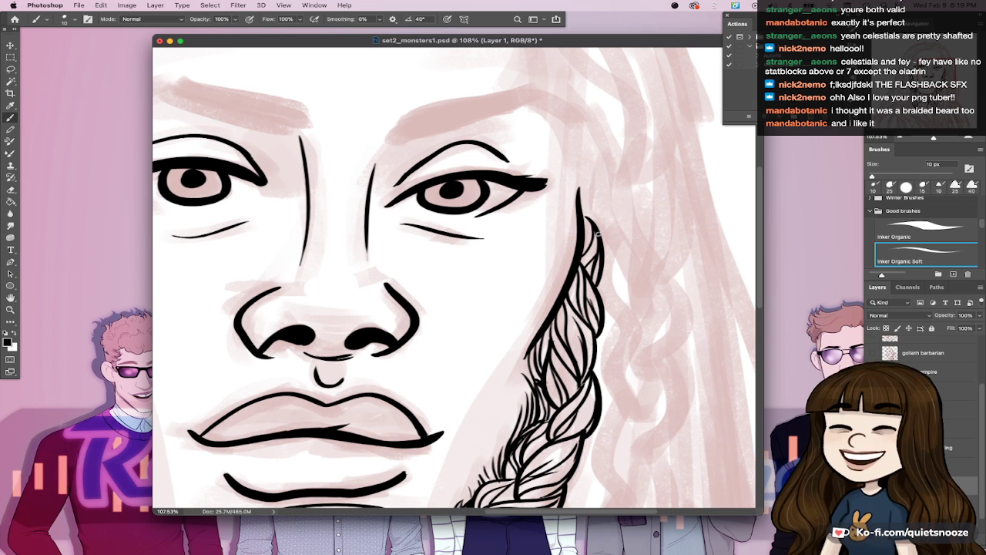
Step: Redo the curved outline closing the right braid's topmost plait at the temple and save the file
key(super+z)
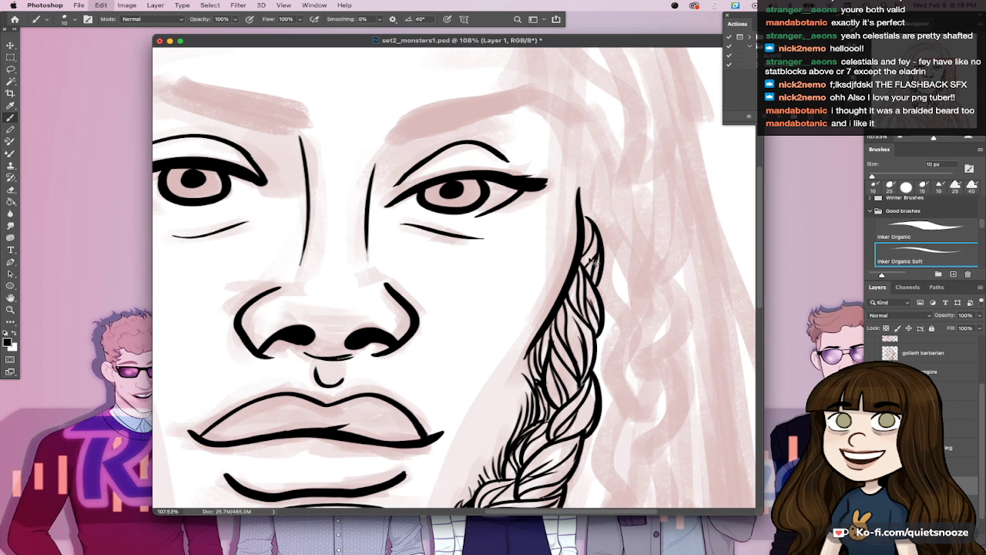
drag(582, 212, 596, 240)
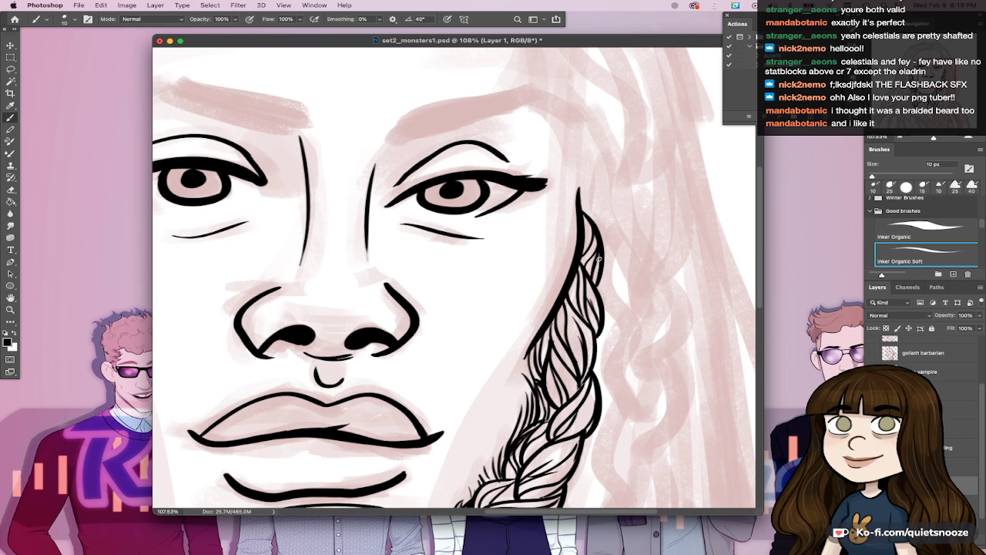
drag(625, 367, 579, 377)
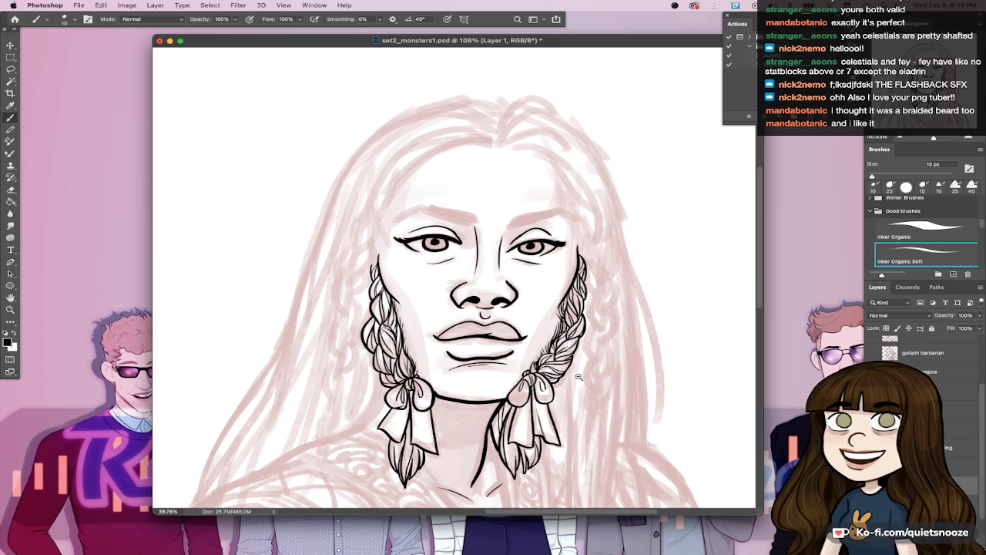
scroll(555, 323, down, 2)
key(super+s)
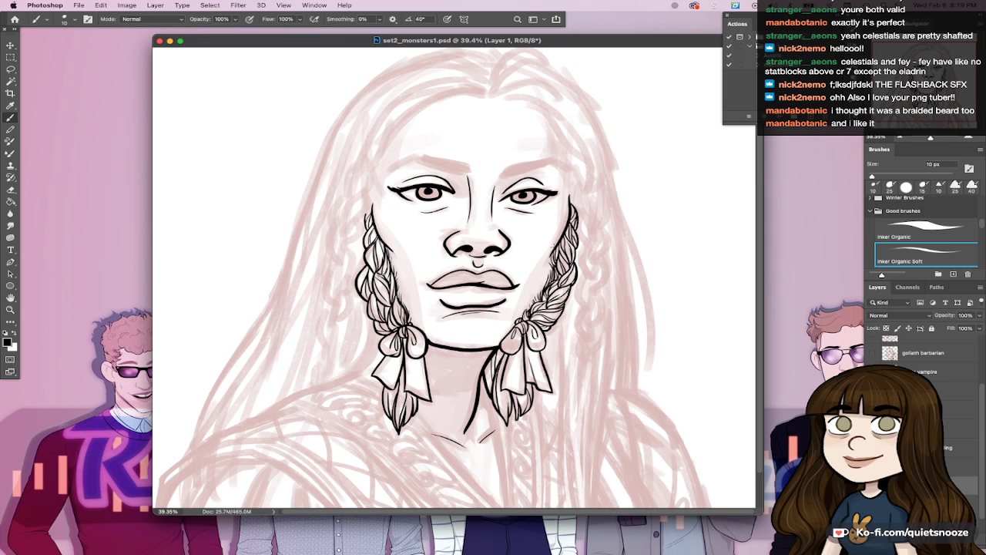
Step: Touch up the inked line art around the cheeks and braids and save the file
click(483, 206)
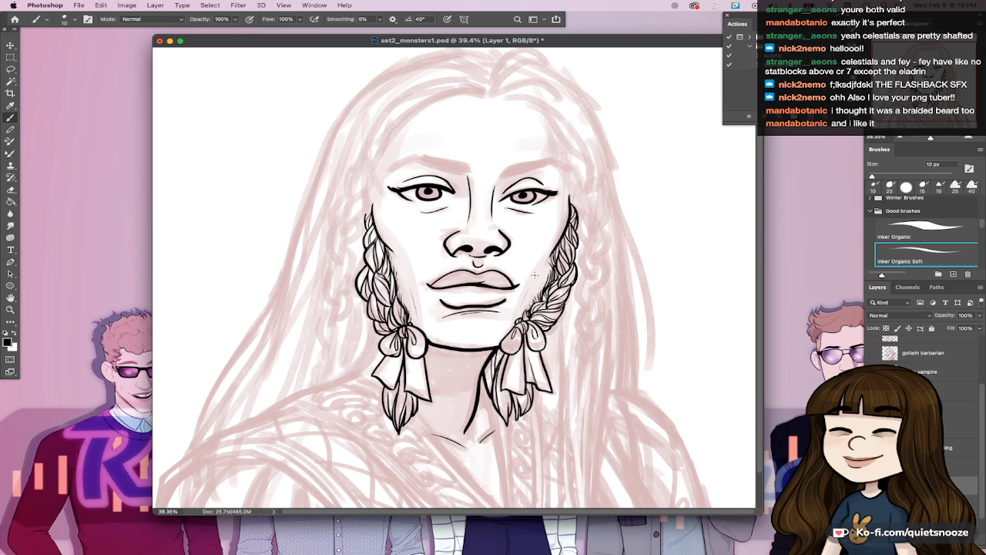
scroll(410, 352, up, 5)
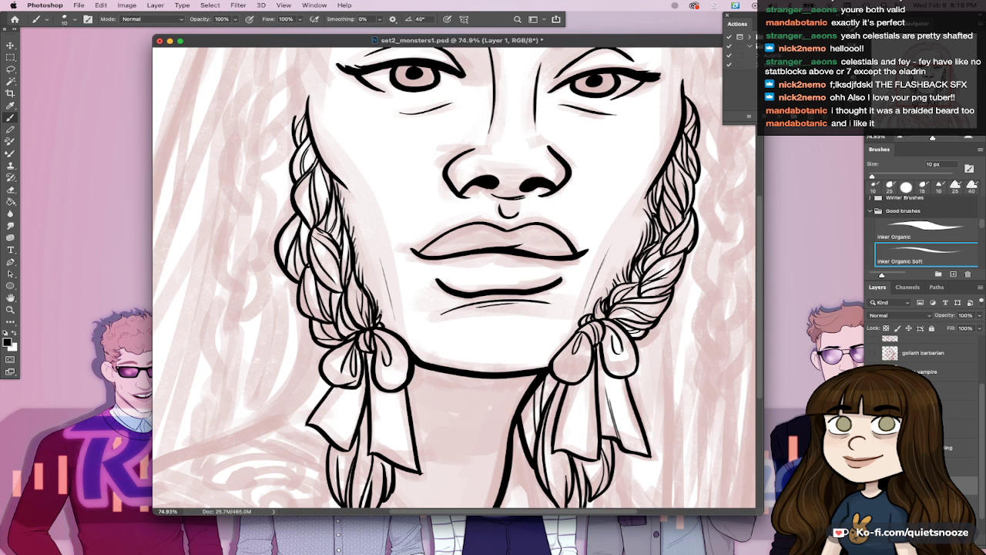
scroll(566, 344, down, 5)
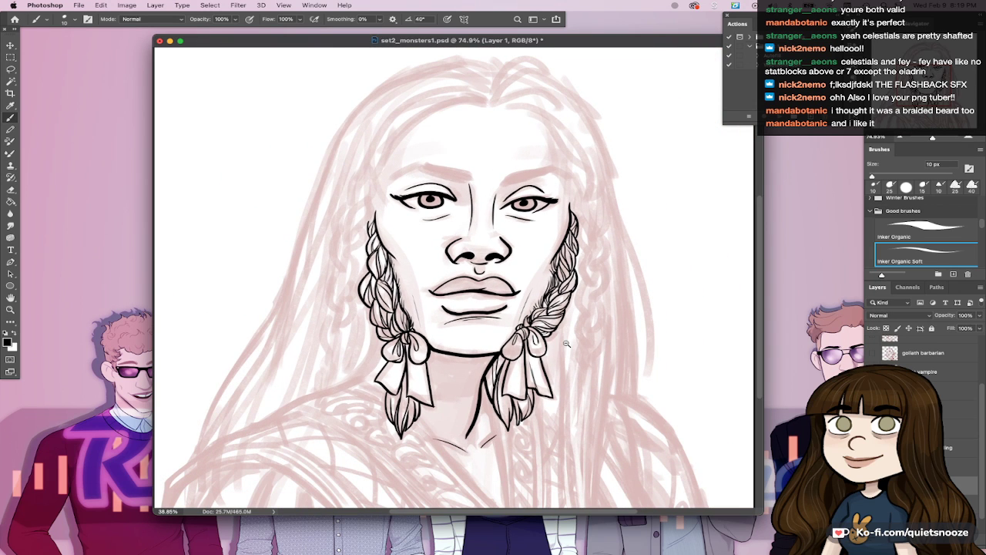
drag(566, 344, 570, 333)
key(super+s)
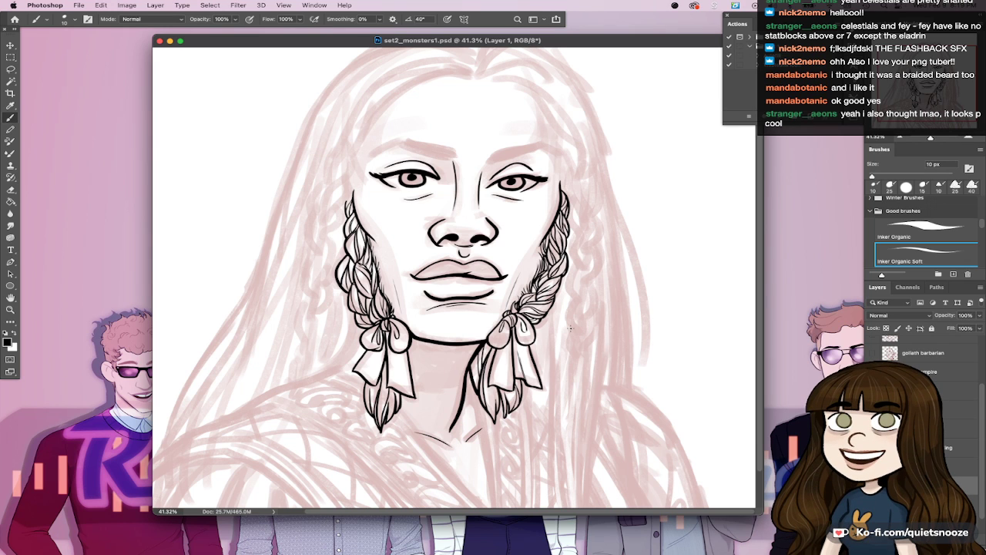
Step: Refine the line work where the right braid meets the cheek contour and save the file
drag(564, 374, 598, 412)
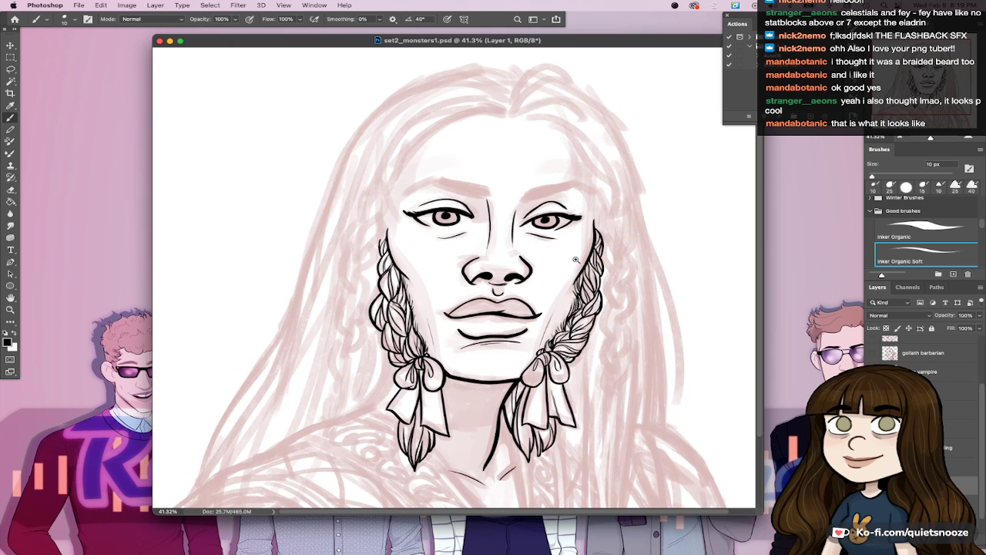
drag(549, 168, 574, 171)
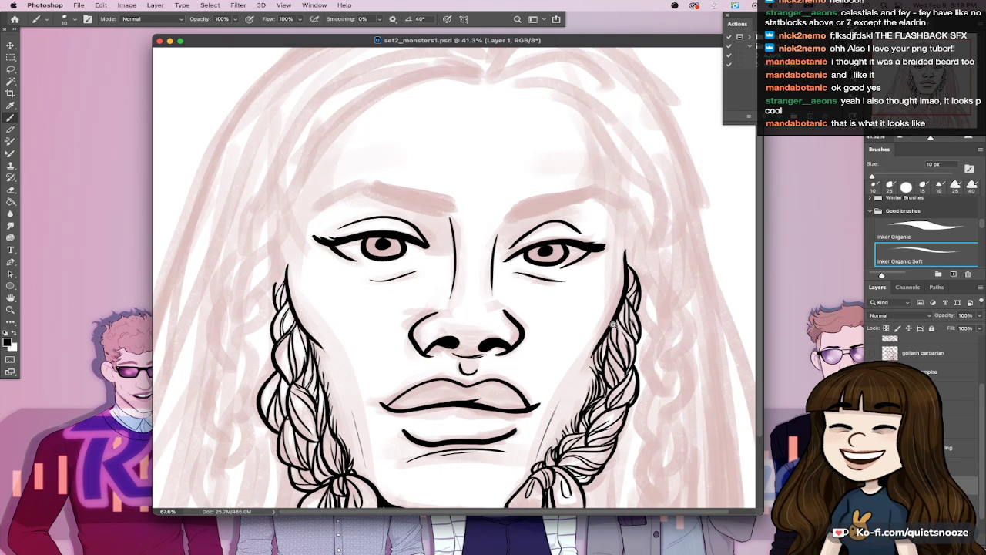
drag(570, 473, 582, 359)
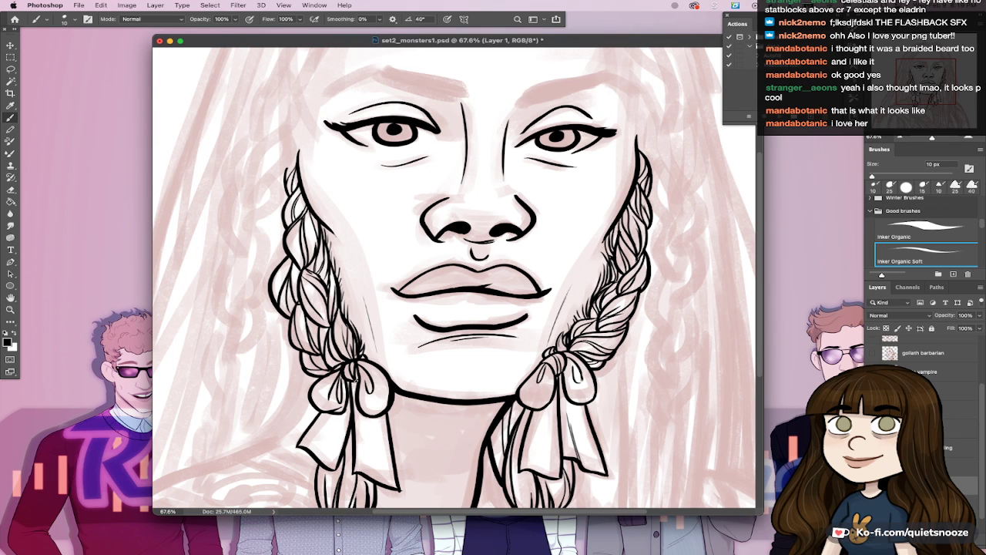
scroll(527, 331, down, 4)
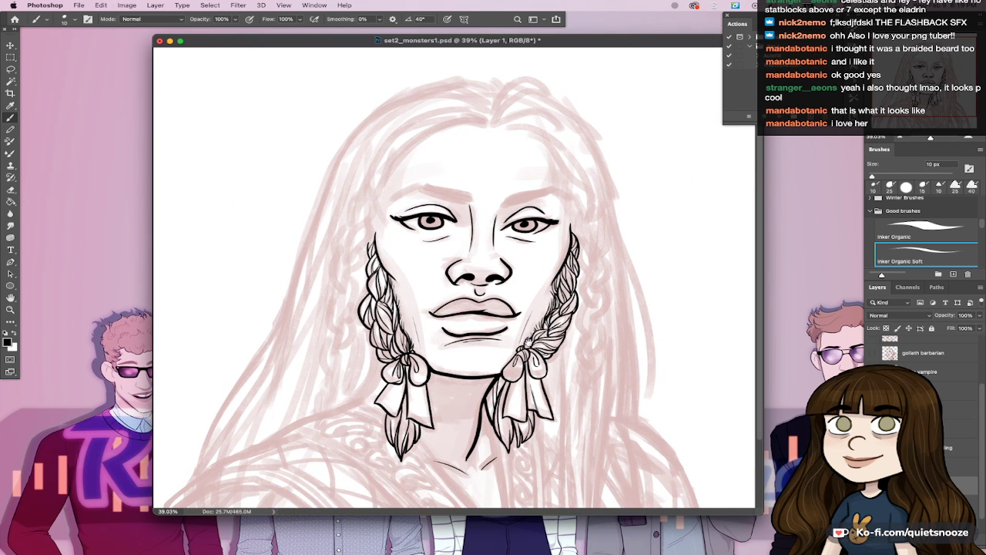
key(ctrl+s)
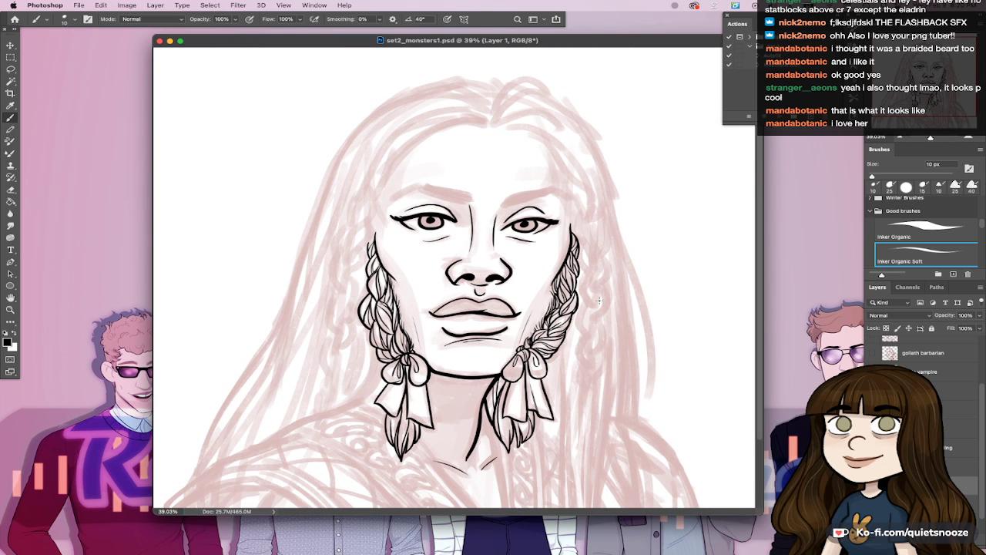
Step: Set the inking brush to 20 px and touch up the lines where the braids meet the ribbon knots
mouse_move(513, 350)
mouse_down()
mouse_move(566, 351)
mouse_move(518, 356)
mouse_up()
key(bracketright)
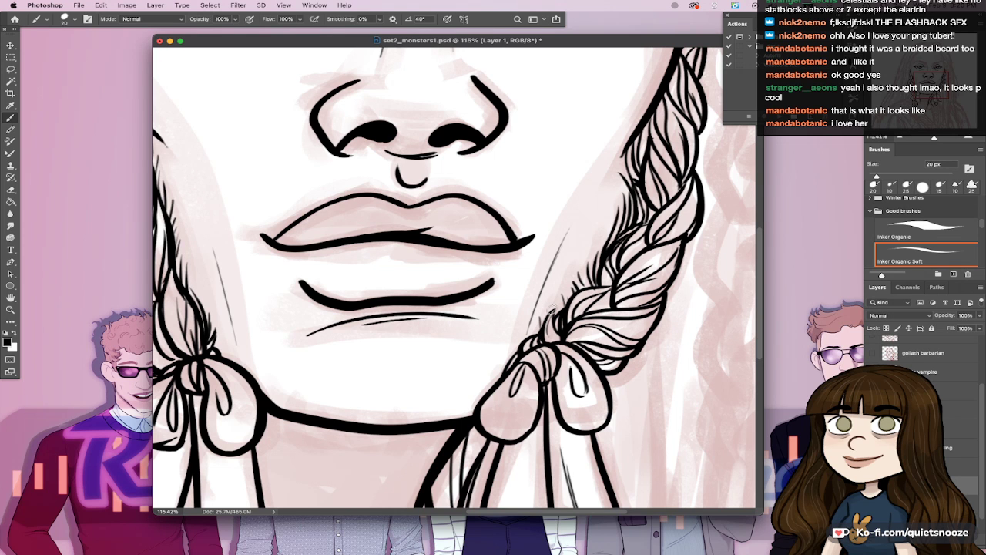
drag(558, 347, 525, 357)
drag(406, 332, 440, 305)
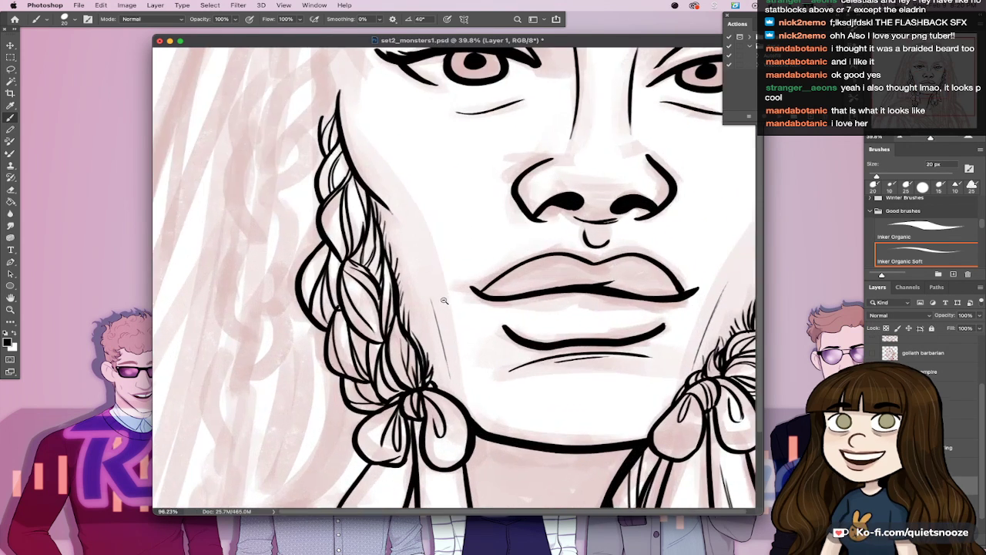
scroll(425, 293, down, 5)
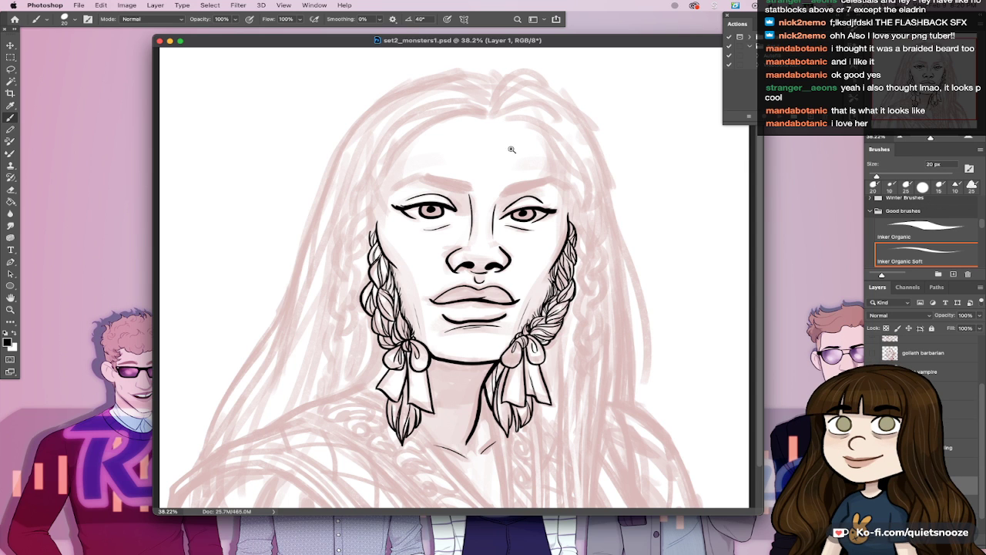
Step: Ink the right eyebrow's arched upper contour over the sketch, undoing and redrawing the inner stretch up to the arch
scroll(550, 146, up, 5)
mouse_move(550, 147)
mouse_down()
mouse_move(677, 339)
mouse_move(709, 365)
mouse_up()
mouse_move(527, 388)
mouse_down()
mouse_move(570, 353)
mouse_move(655, 337)
mouse_up()
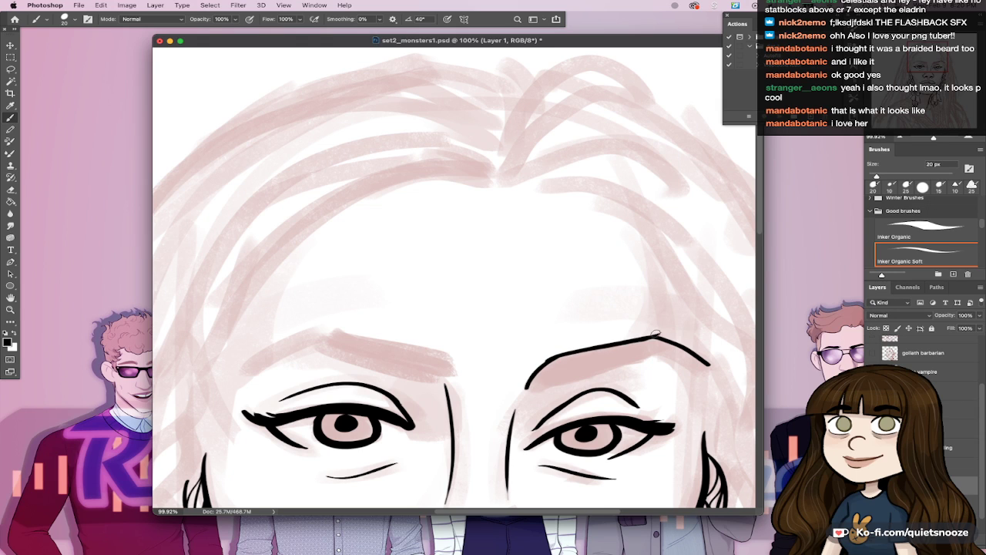
key(super+z)
drag(555, 357, 653, 338)
key(super+z)
drag(560, 356, 644, 339)
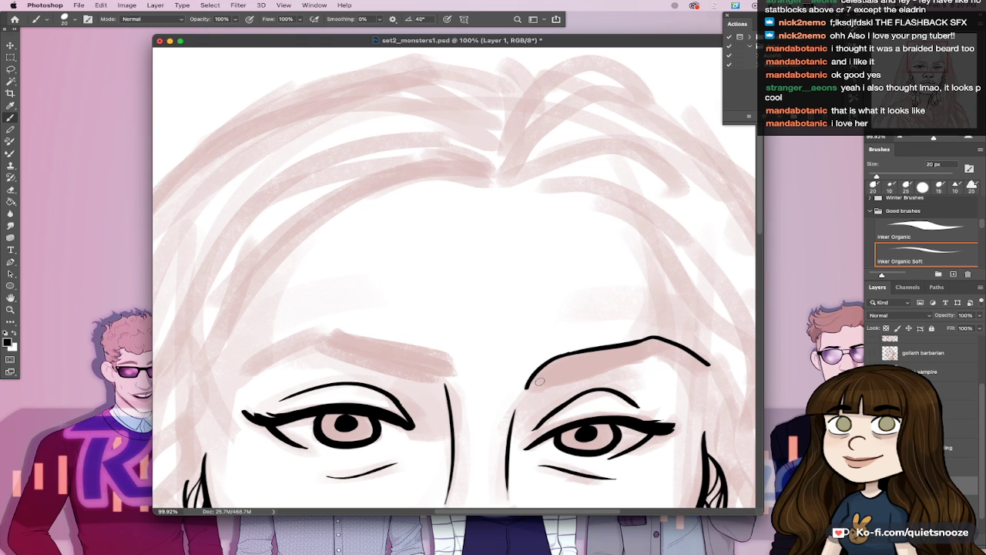
Step: Close the right eyebrow with its lower contour and add diagonal hair lines inside it
mouse_move(527, 389)
mouse_down()
mouse_move(651, 354)
mouse_move(699, 357)
mouse_up()
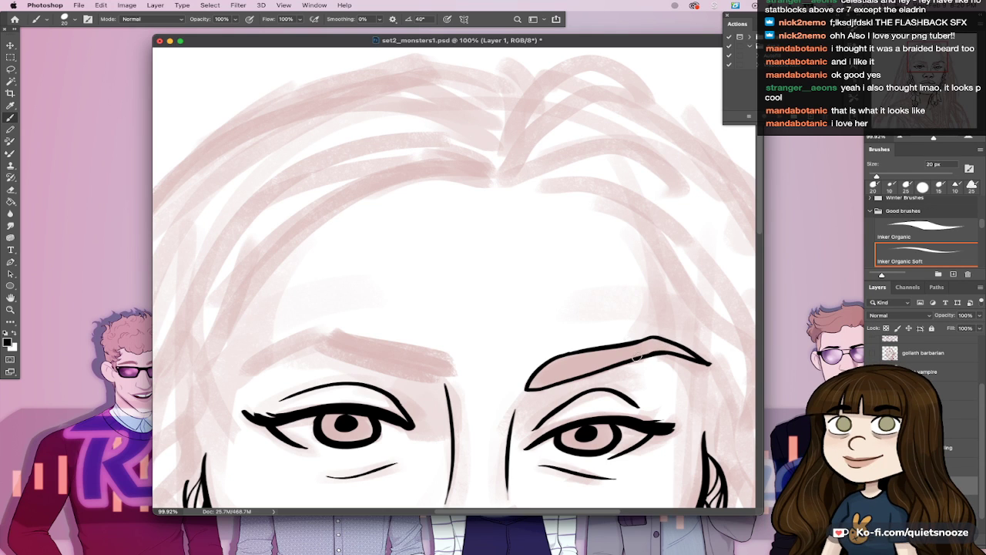
mouse_move(544, 384)
mouse_down()
mouse_move(626, 347)
mouse_move(558, 347)
mouse_up()
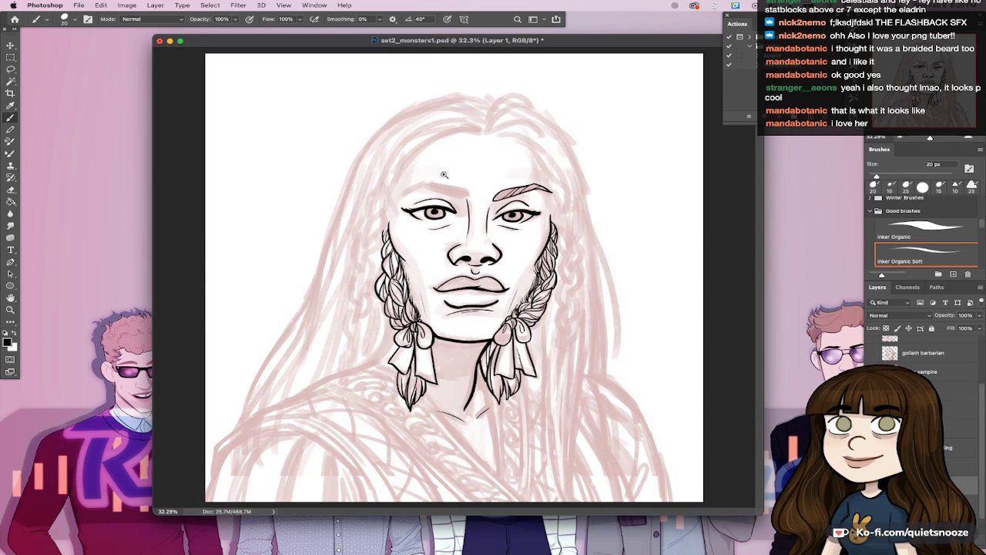
Step: Ink the left eyebrow's inner end, outer tip and lower contour, joining the lines at the inner corner
mouse_move(444, 175)
mouse_down()
mouse_move(524, 203)
mouse_move(566, 356)
mouse_up()
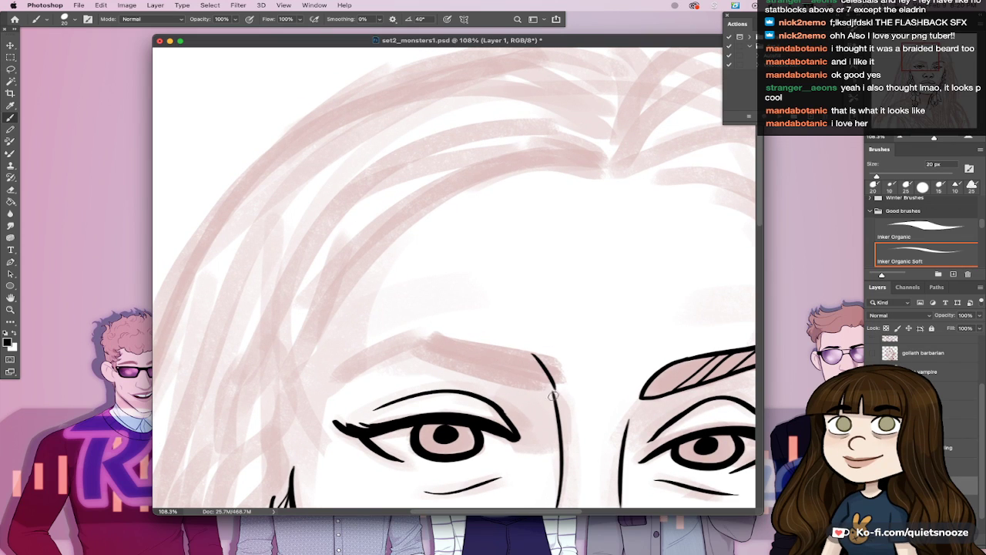
drag(335, 375, 410, 337)
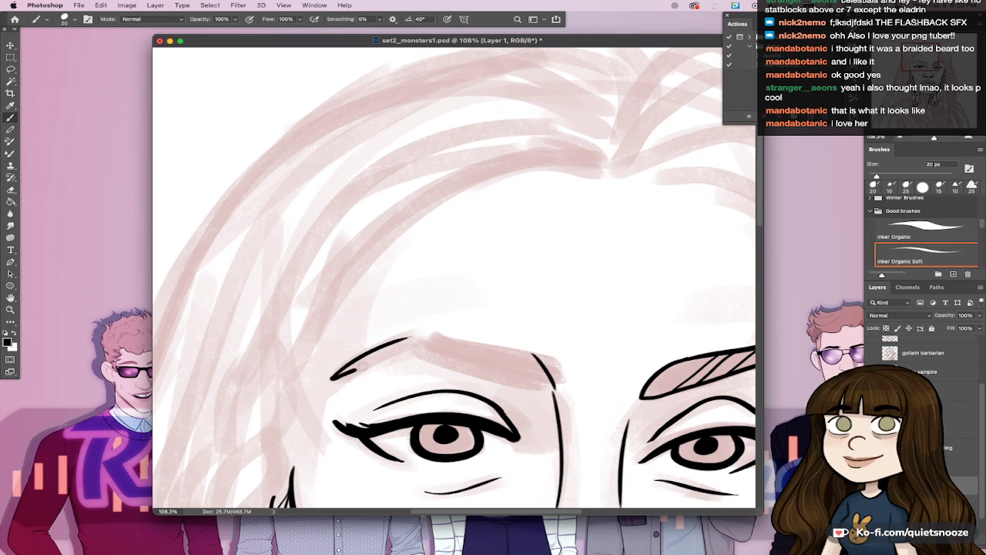
drag(362, 365, 548, 384)
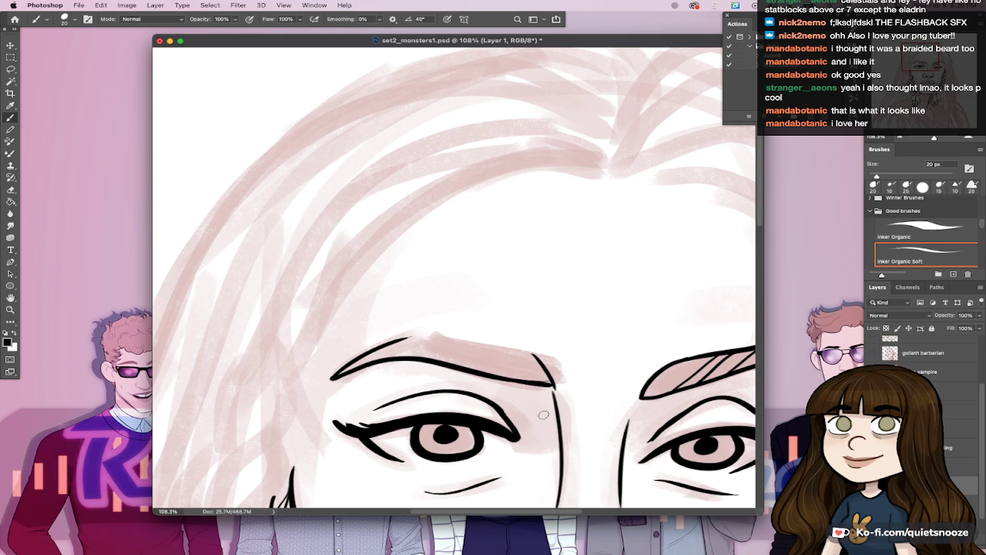
key(e)
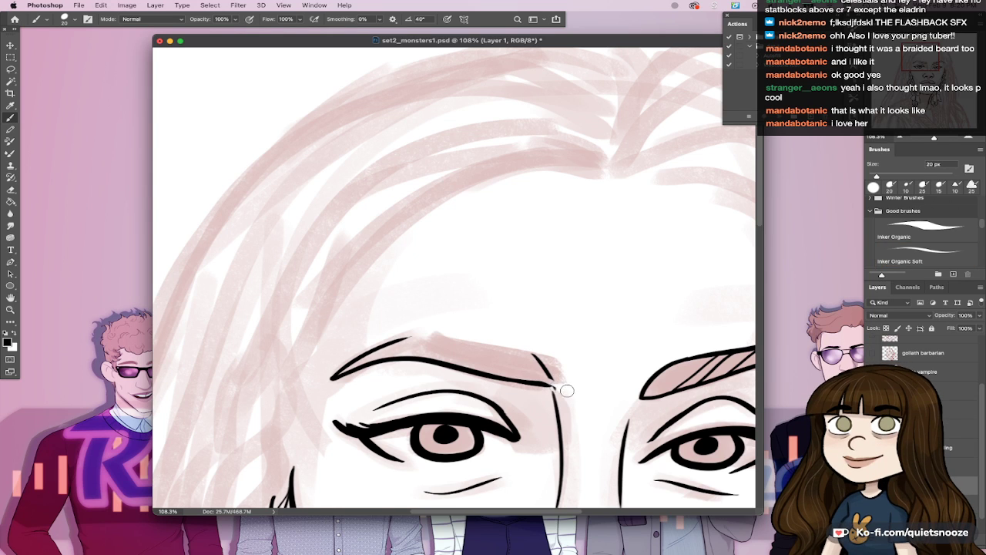
right_click(536, 387)
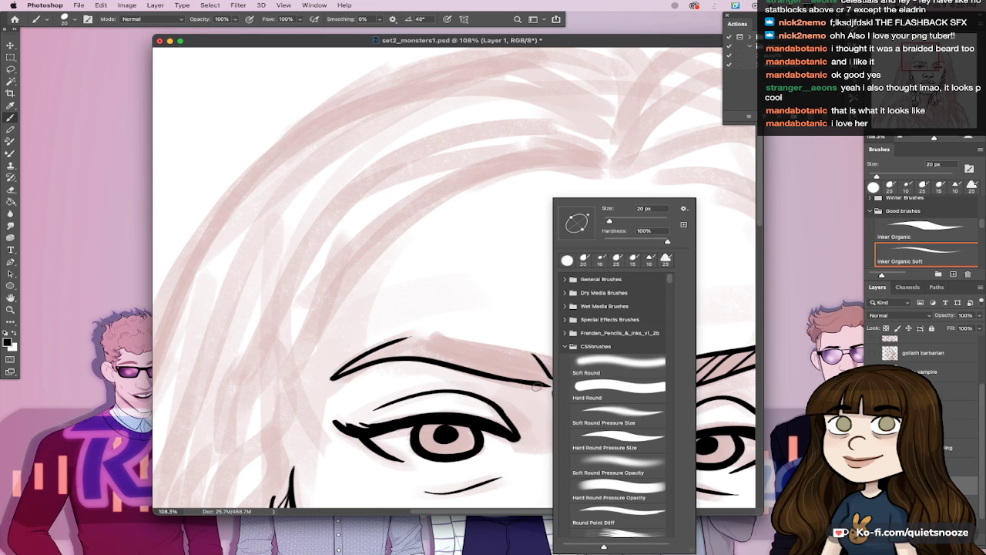
drag(539, 386, 555, 387)
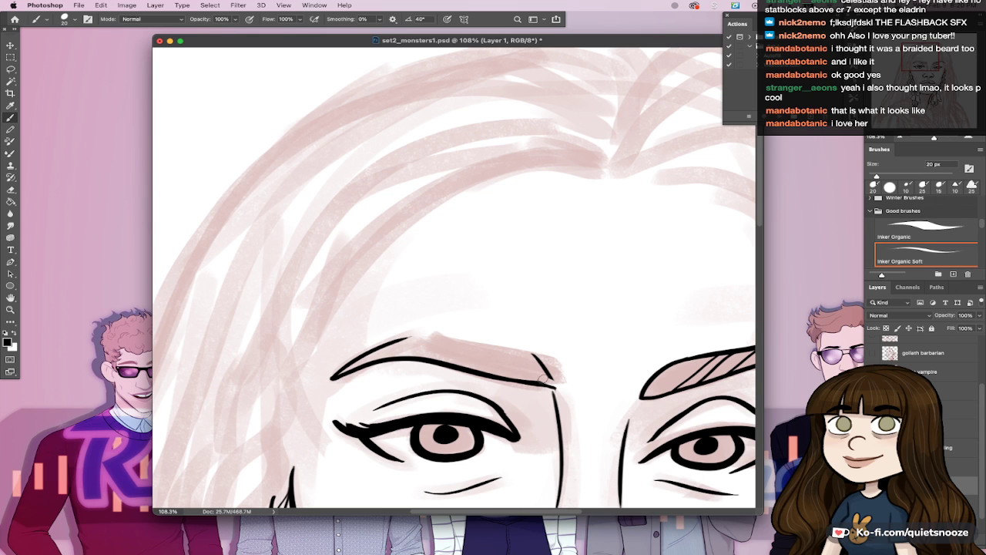
mouse_move(534, 355)
mouse_down()
mouse_move(552, 384)
mouse_move(515, 353)
mouse_up()
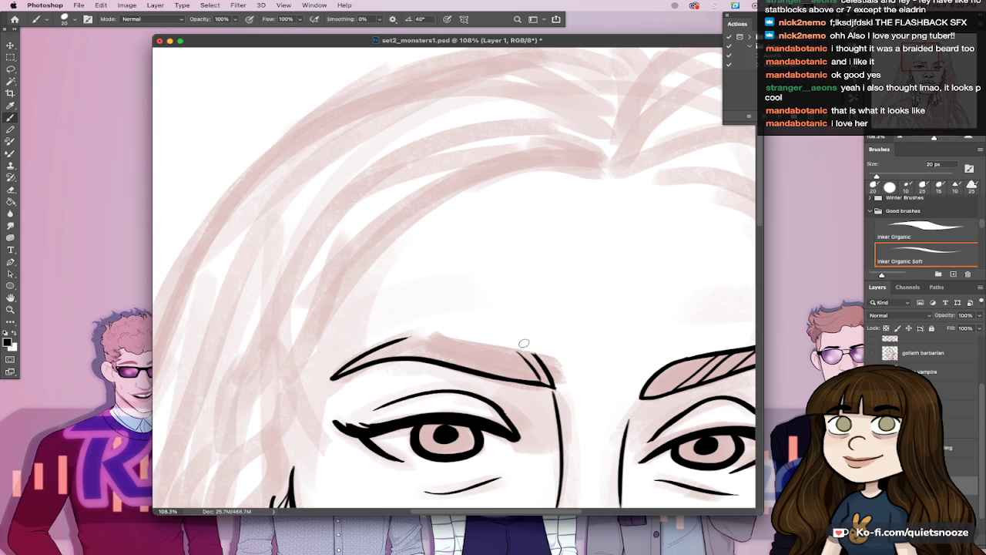
Step: Reduce the brush to 10 px and draw diagonal hair lines across the left eyebrow
key(bracketleft)
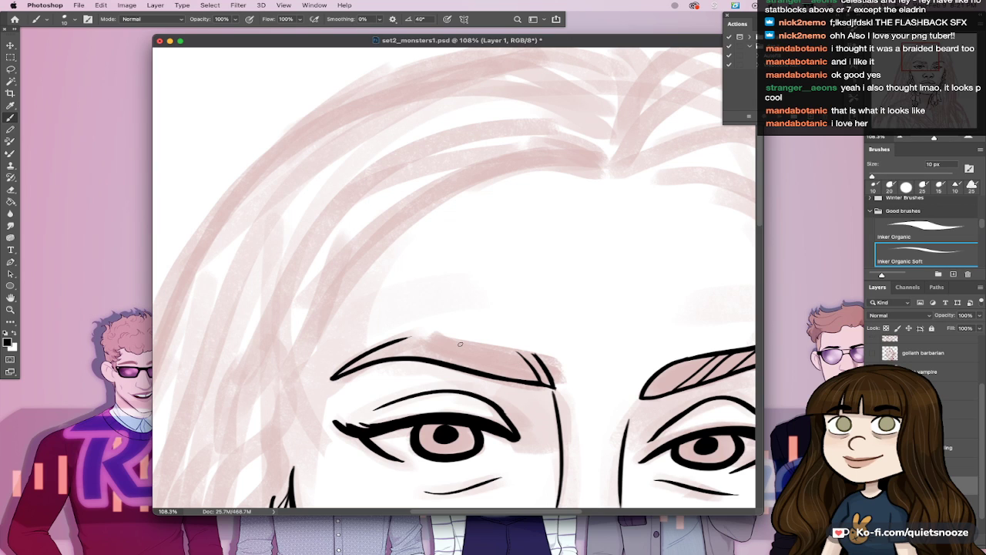
drag(460, 341, 489, 376)
drag(470, 340, 500, 377)
drag(479, 343, 508, 376)
drag(401, 338, 453, 360)
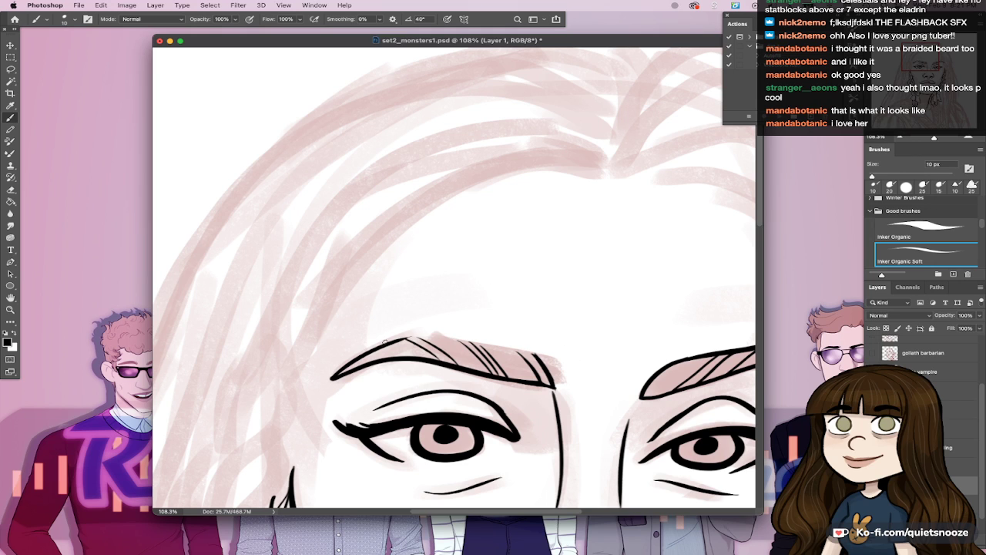
Step: Ink the left eyebrow's upper contour from the outer tip to the inner end, redoing it once, and save the file
mouse_move(385, 341)
mouse_down()
mouse_move(453, 338)
mouse_move(545, 356)
mouse_up()
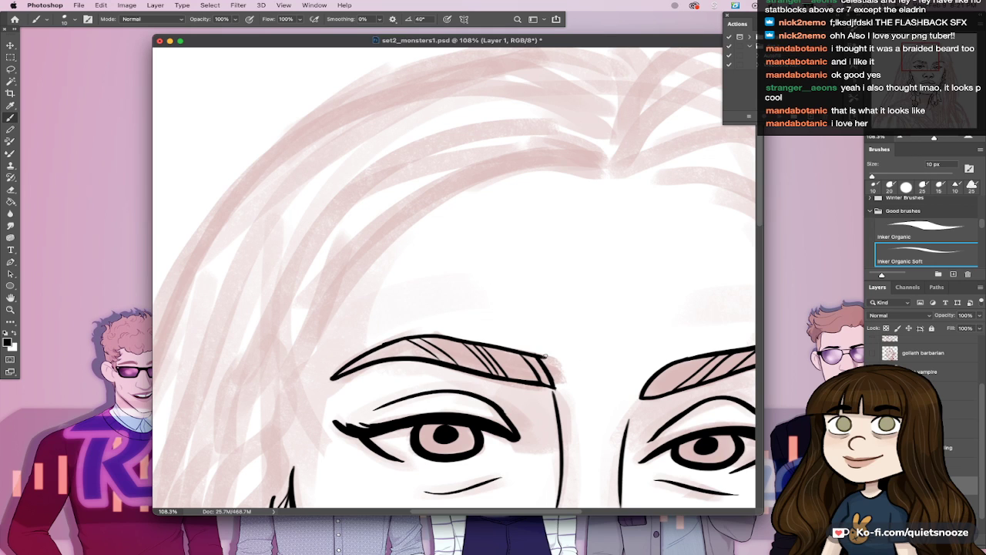
key(ctrl+z)
drag(391, 339, 525, 352)
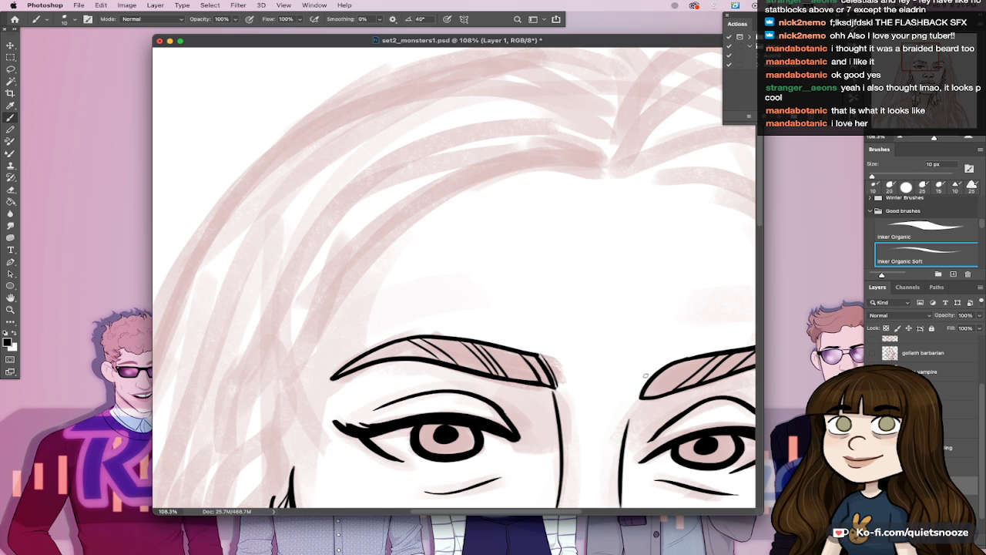
key(super+0)
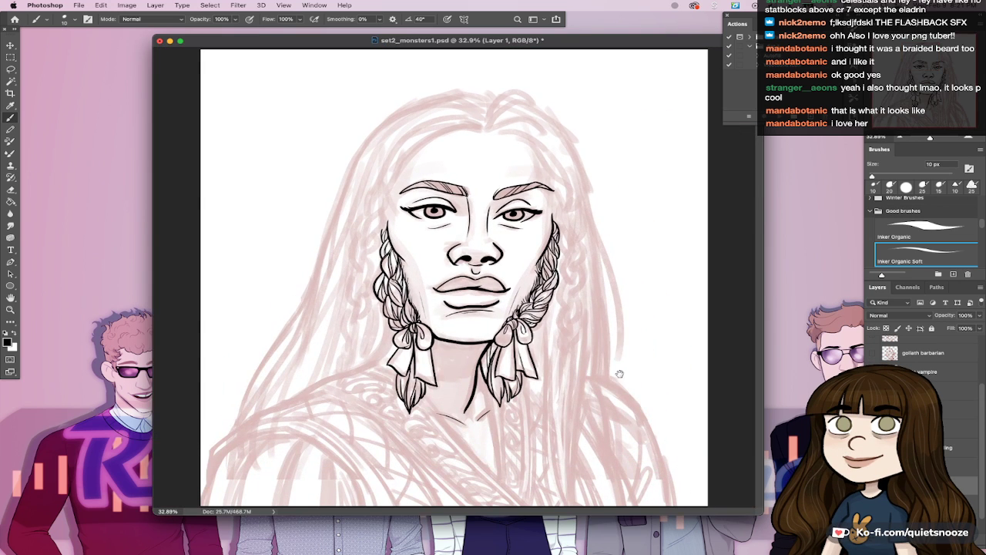
key(super+s)
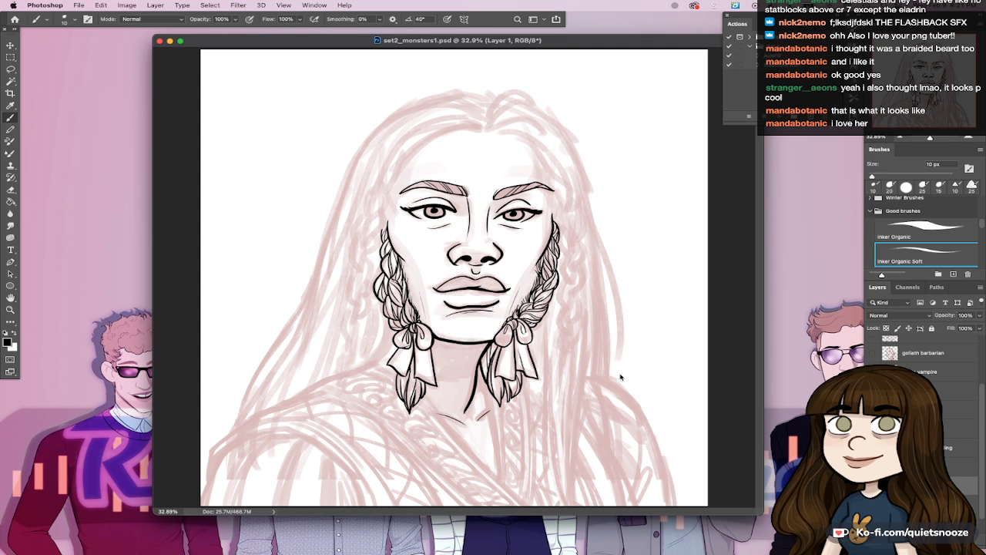
scroll(530, 274, up, 5)
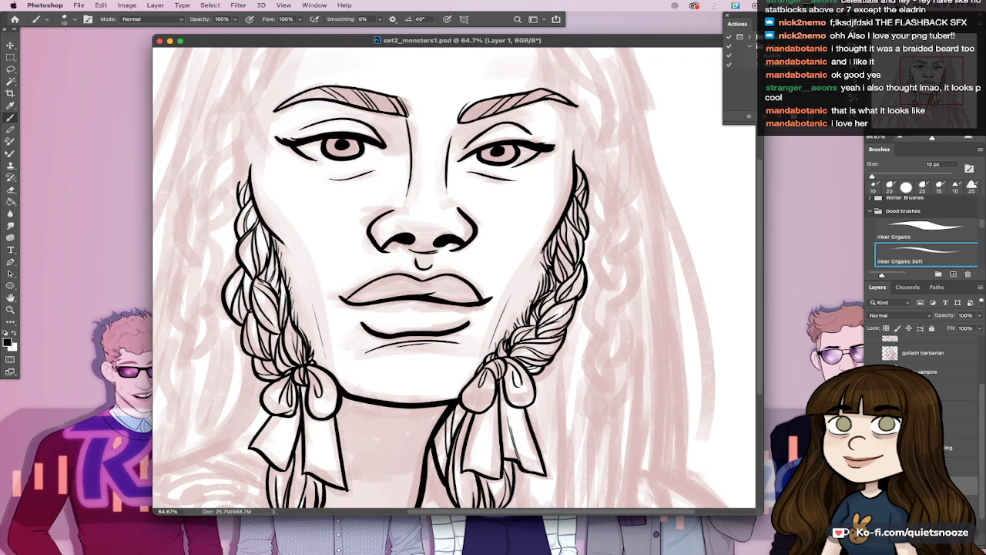
scroll(530, 274, down, 5)
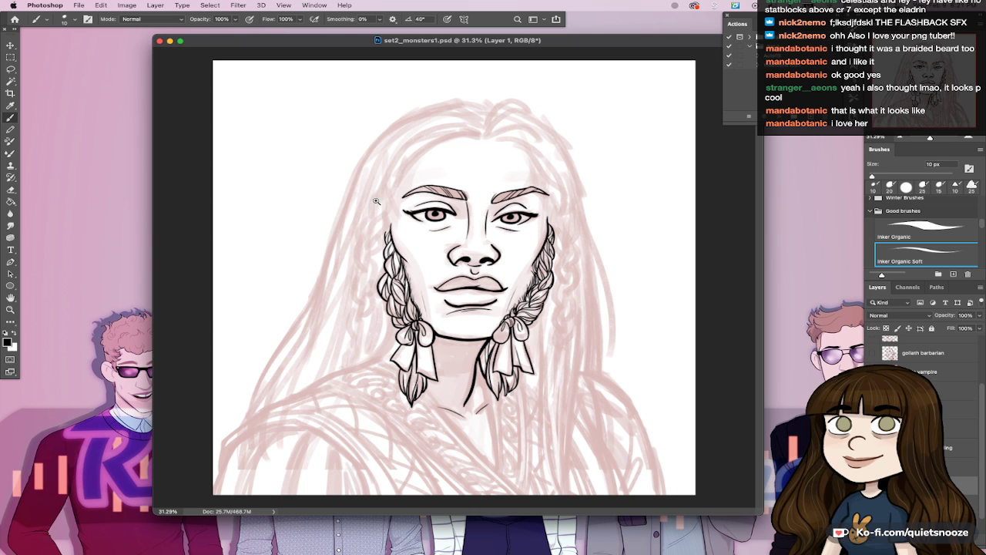
Step: Enlarge the brush to 20 px and ink a curved hair lock with inner lines rising from the centre parting
drag(382, 203, 432, 182)
drag(486, 213, 518, 357)
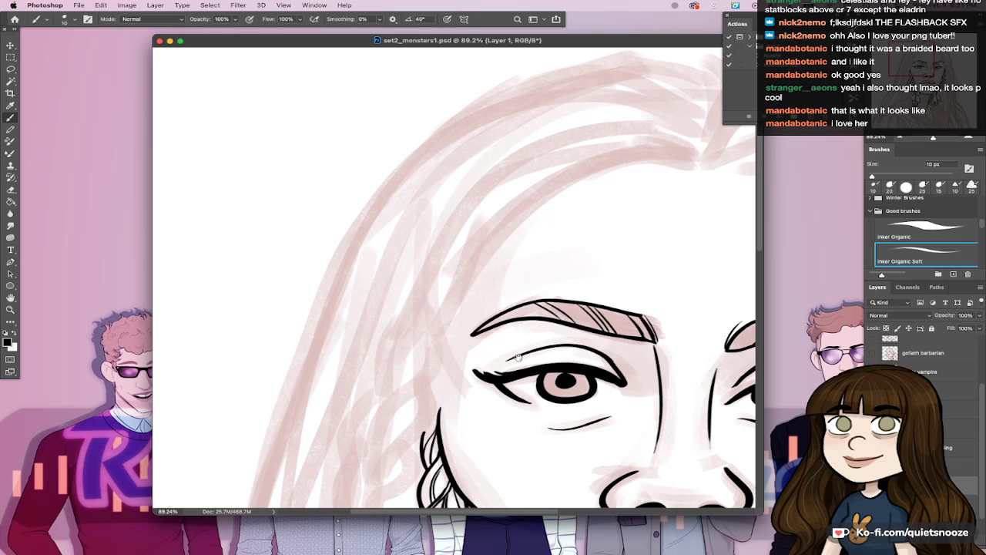
drag(718, 117, 448, 220)
key(bracketright)
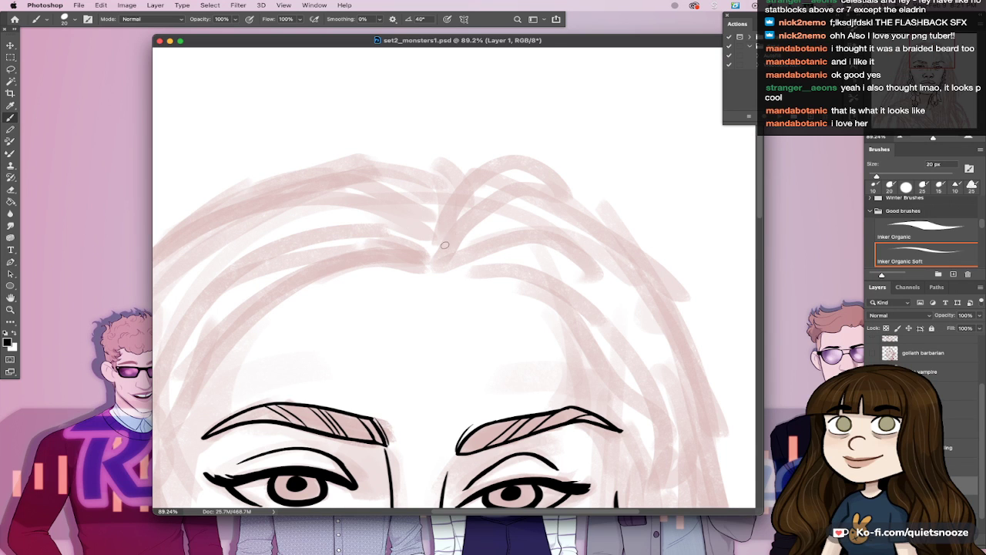
mouse_move(437, 267)
mouse_down()
mouse_move(503, 189)
mouse_move(584, 197)
mouse_up()
key(ctrl+z)
mouse_move(439, 268)
mouse_down()
mouse_move(519, 188)
mouse_move(567, 174)
mouse_up()
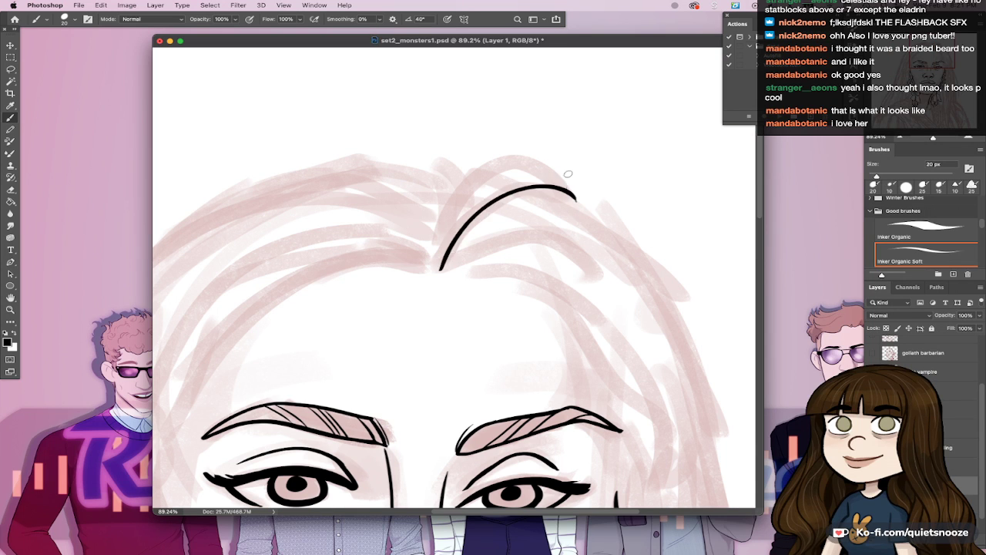
drag(460, 233, 567, 197)
key(ctrl+z)
drag(461, 236, 576, 203)
mouse_move(439, 268)
mouse_down()
mouse_move(447, 210)
mouse_move(582, 207)
mouse_up()
Step: Ink the first overlapping strands of the hanging hair braid beside the right-hand beard braid, redoing the lower curve once
drag(579, 289, 544, 297)
drag(600, 316, 605, 322)
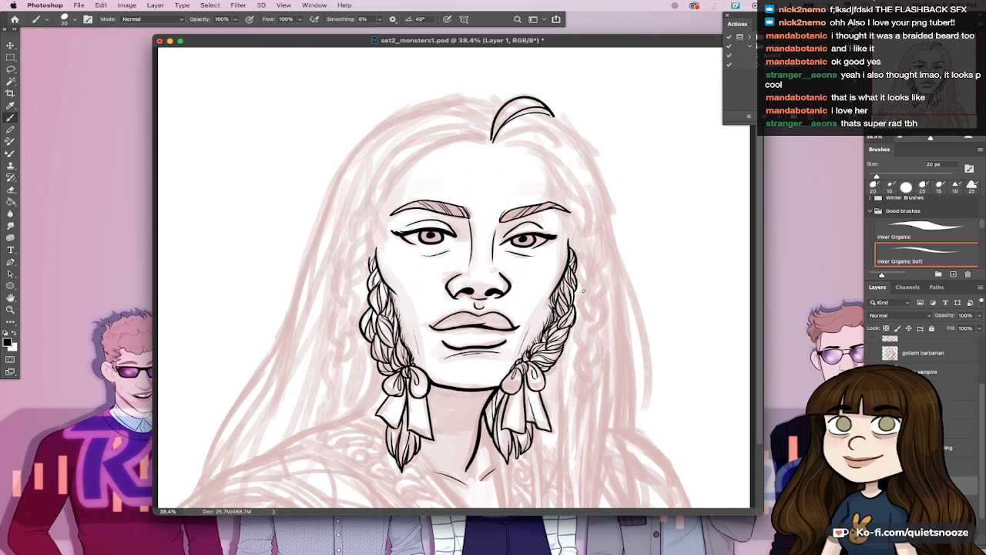
scroll(583, 291, up, 3)
mouse_move(606, 245)
mouse_down()
mouse_move(595, 316)
mouse_move(612, 275)
mouse_up()
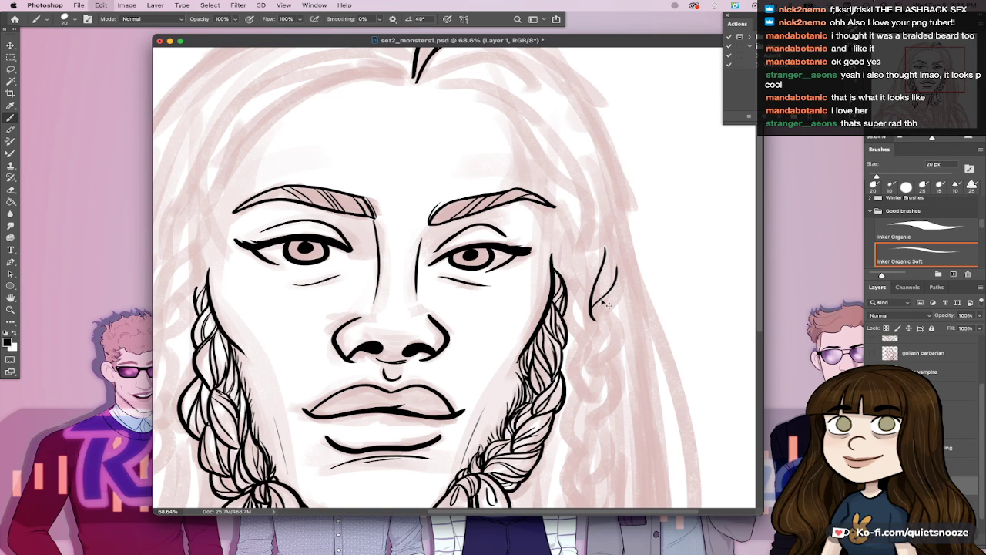
drag(594, 317, 623, 271)
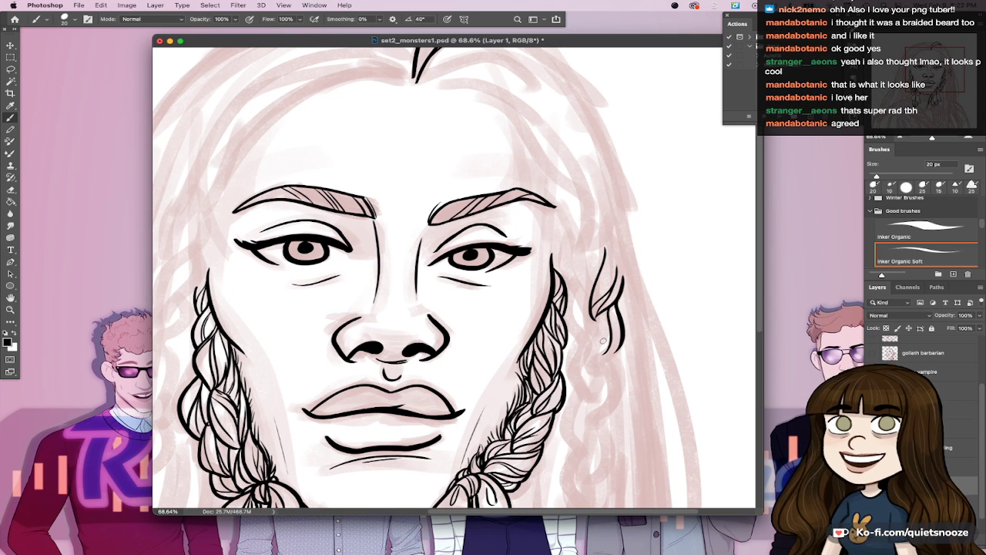
drag(612, 300, 603, 348)
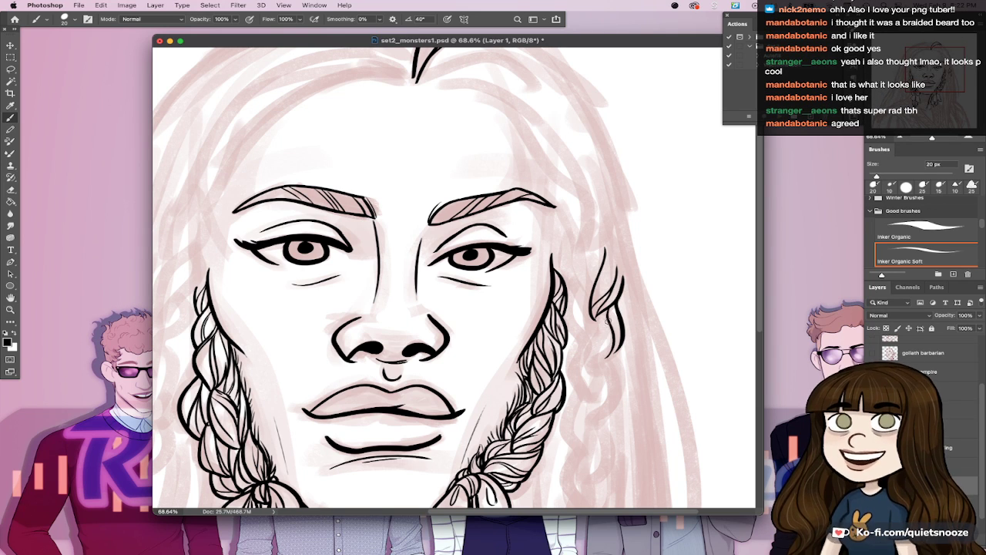
drag(610, 308, 597, 356)
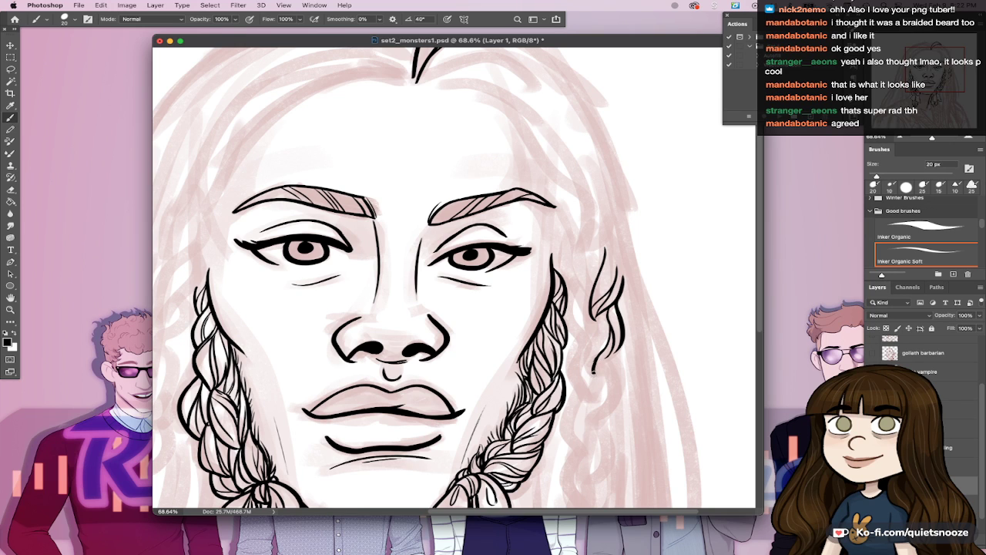
key(super+z)
drag(620, 331, 595, 370)
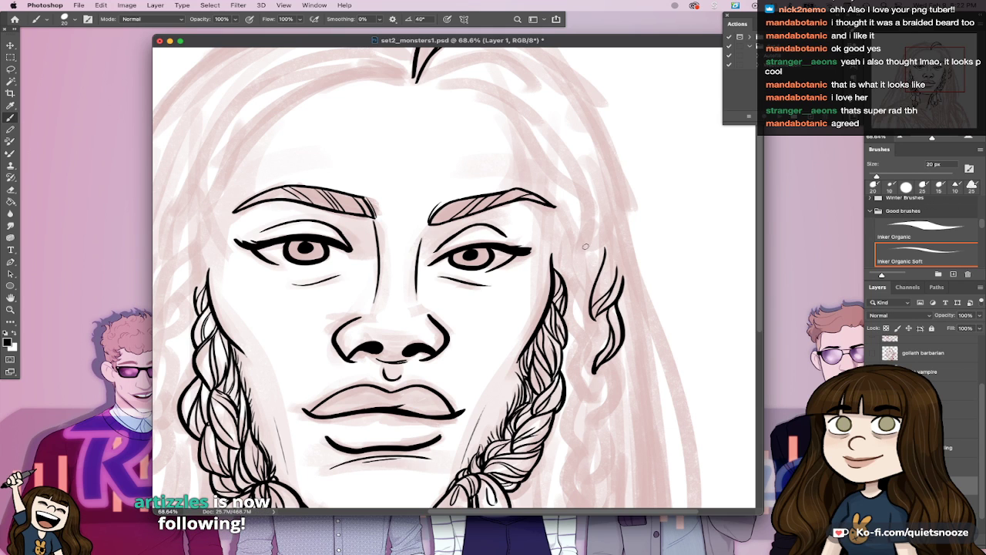
Step: Ink the upper end and outer edge of the right-hand hair braid and outline its inner strand next to the beard braid
drag(587, 285, 606, 246)
drag(607, 245, 617, 292)
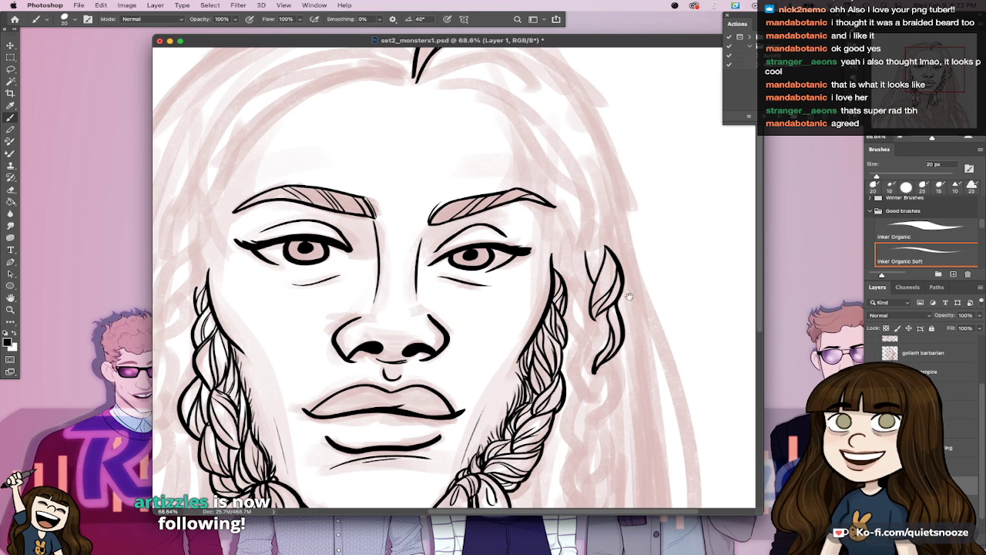
drag(631, 310, 641, 375)
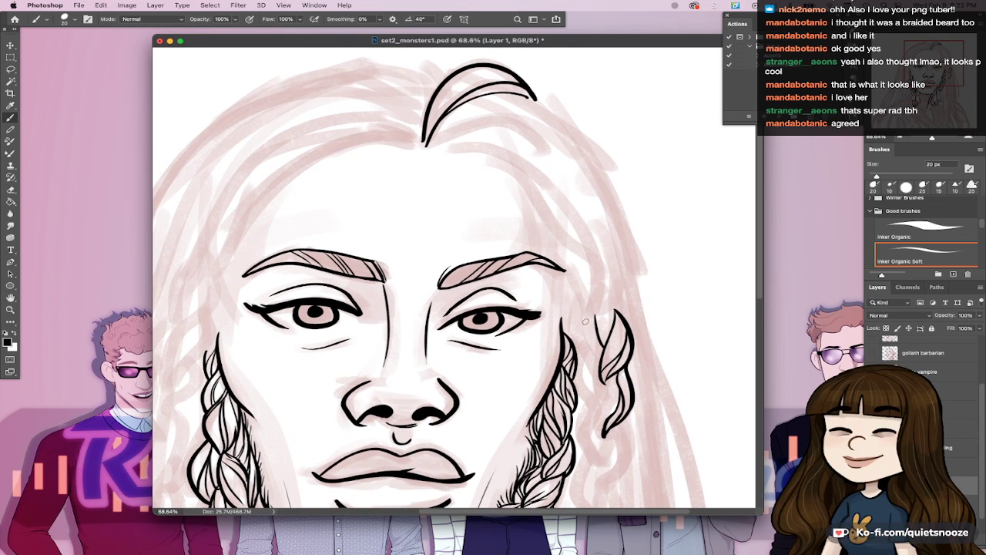
drag(576, 350, 595, 403)
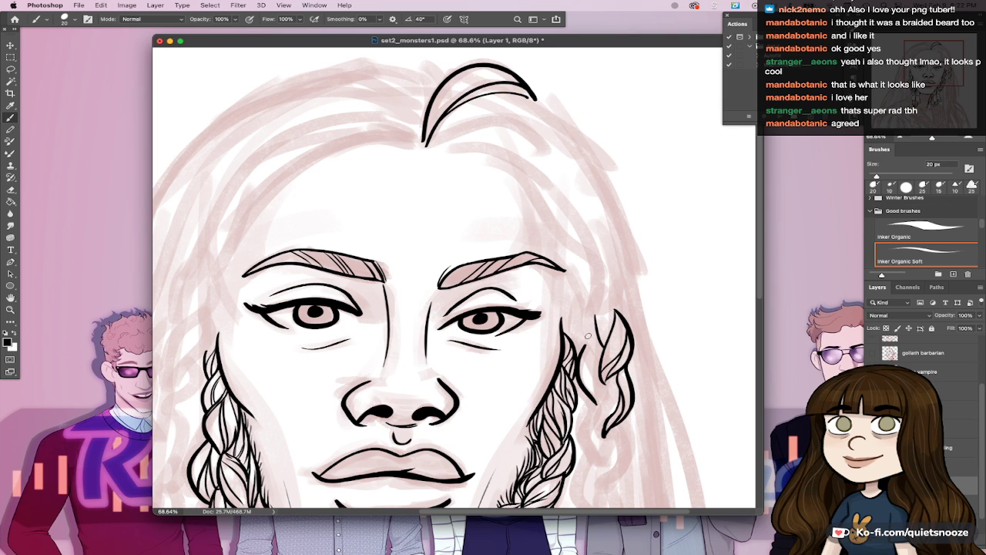
Step: Add strand lines inside the upper right-hand hair braid at 10 px and fill in its lower segment at 15 px
key(bracketleft)
key(bracketleft)
drag(587, 348, 598, 377)
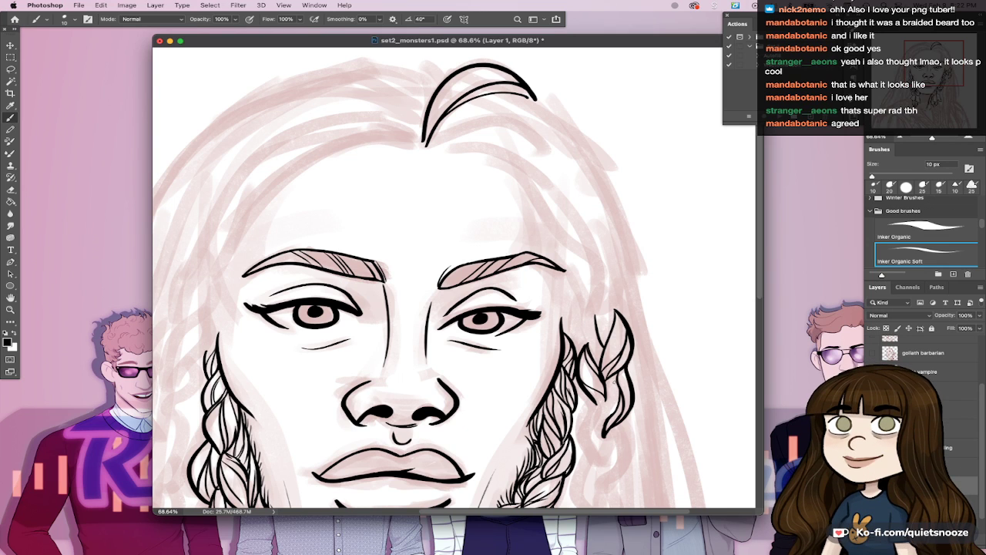
key(bracketright)
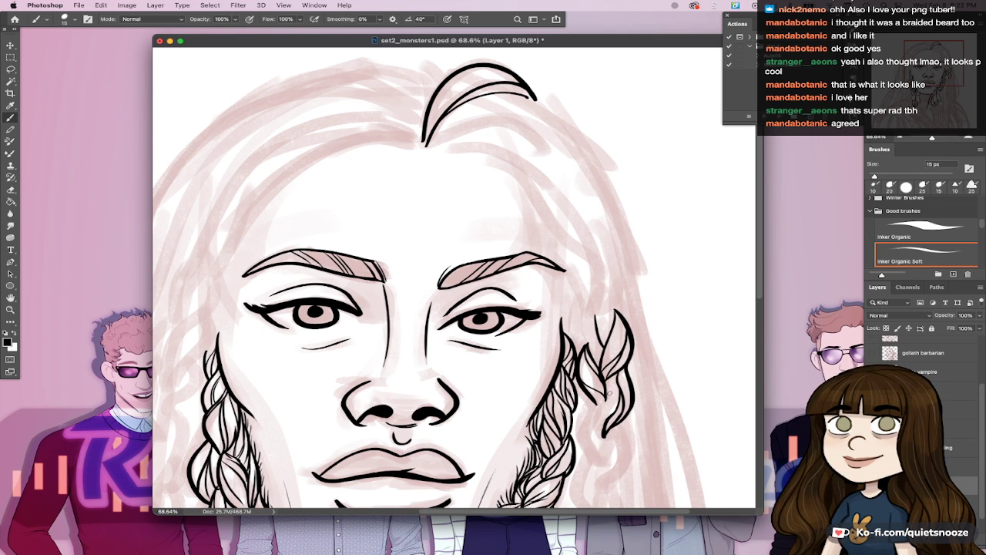
drag(609, 389, 604, 409)
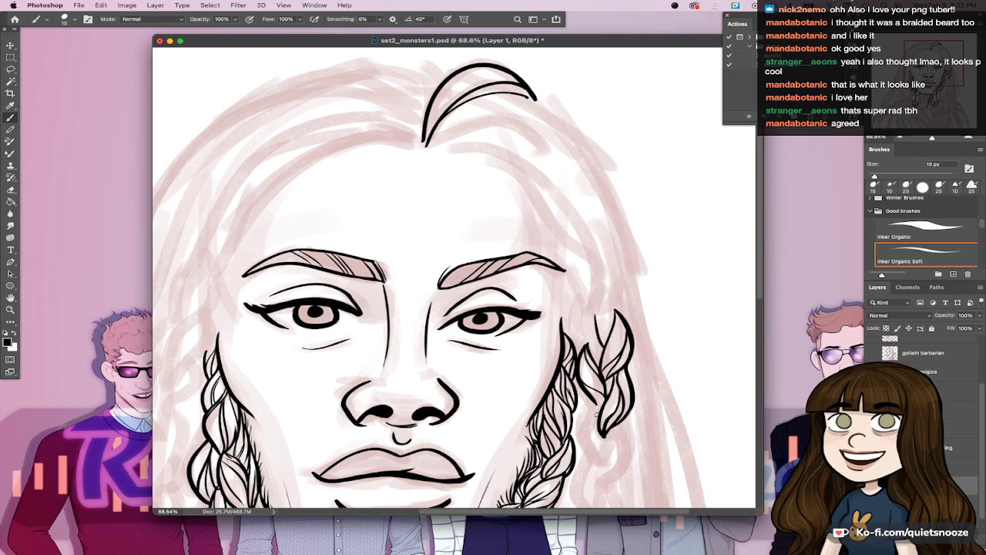
Step: Extend the right-hand hair braid downward with alternating inner and outer segments, adding hair lines inside them
scroll(623, 358, down, 2)
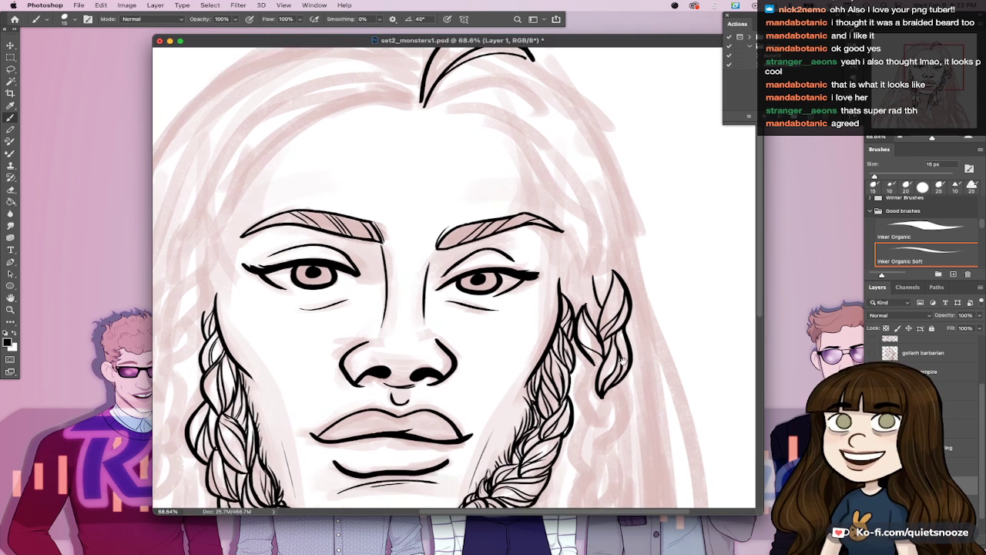
scroll(622, 361, down, 2)
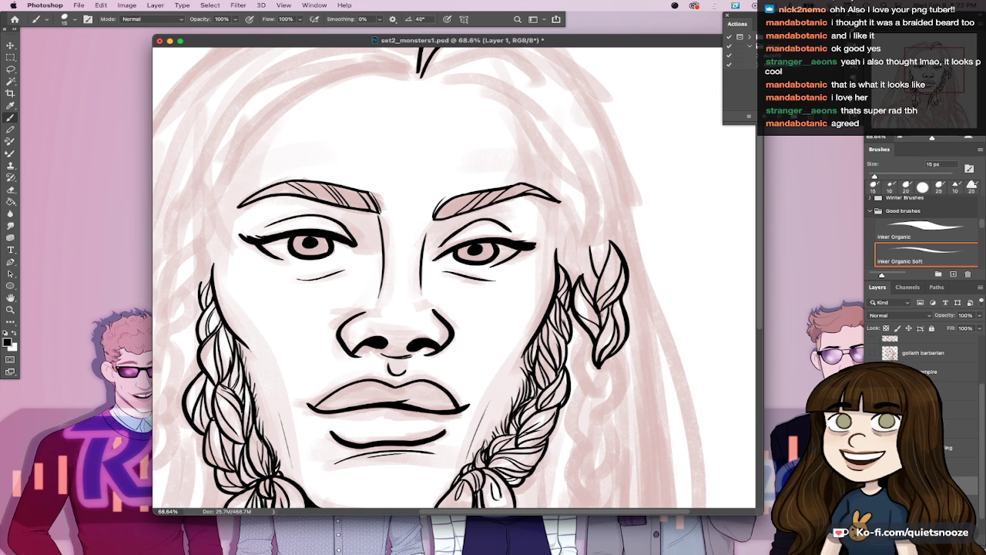
mouse_move(587, 328)
mouse_down()
mouse_move(573, 354)
mouse_move(594, 397)
mouse_up()
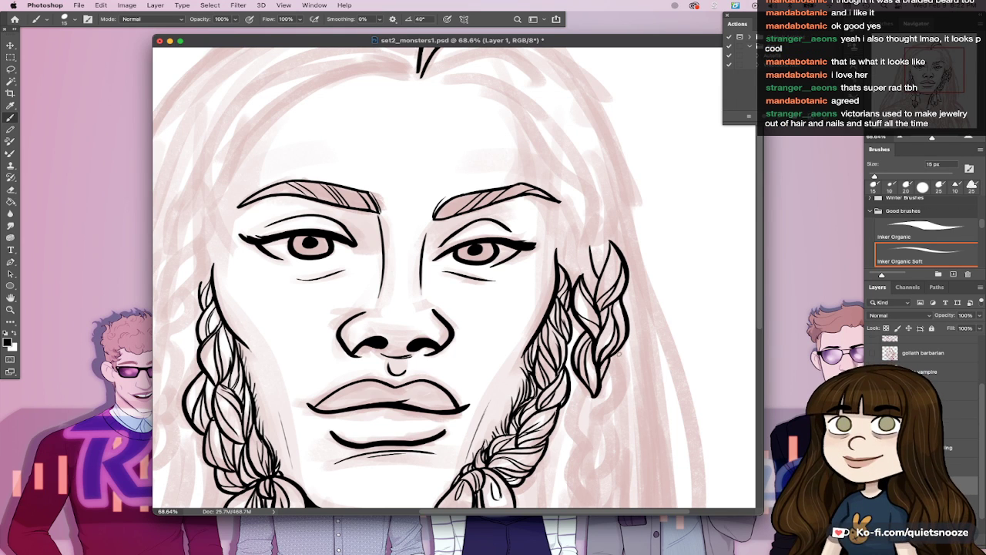
mouse_move(619, 352)
mouse_down()
mouse_move(604, 414)
mouse_move(590, 416)
mouse_up()
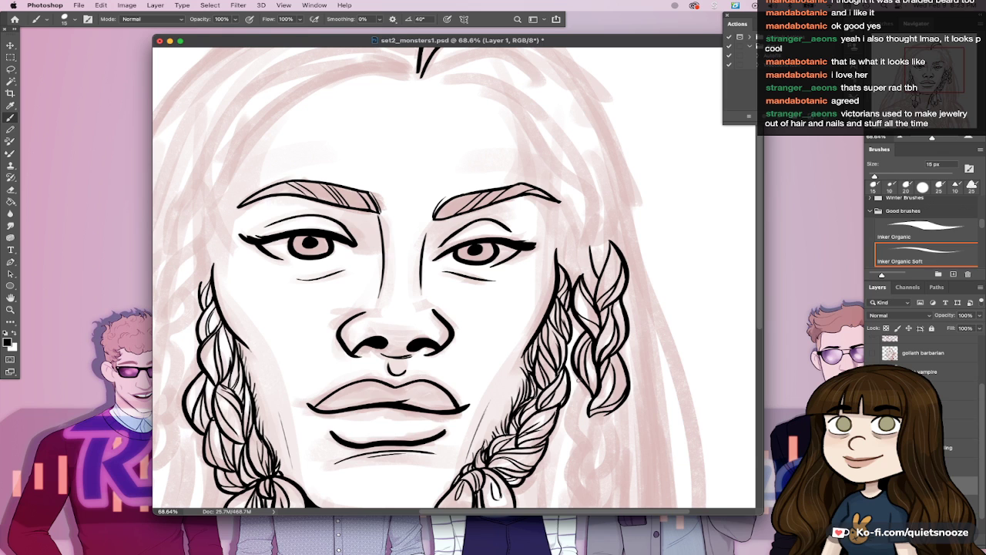
drag(566, 377, 589, 444)
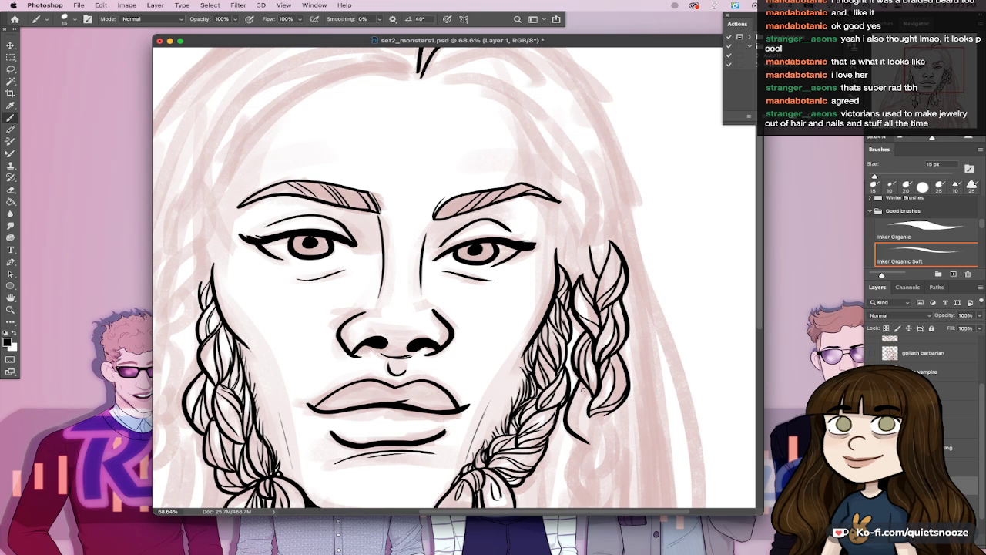
drag(583, 390, 591, 442)
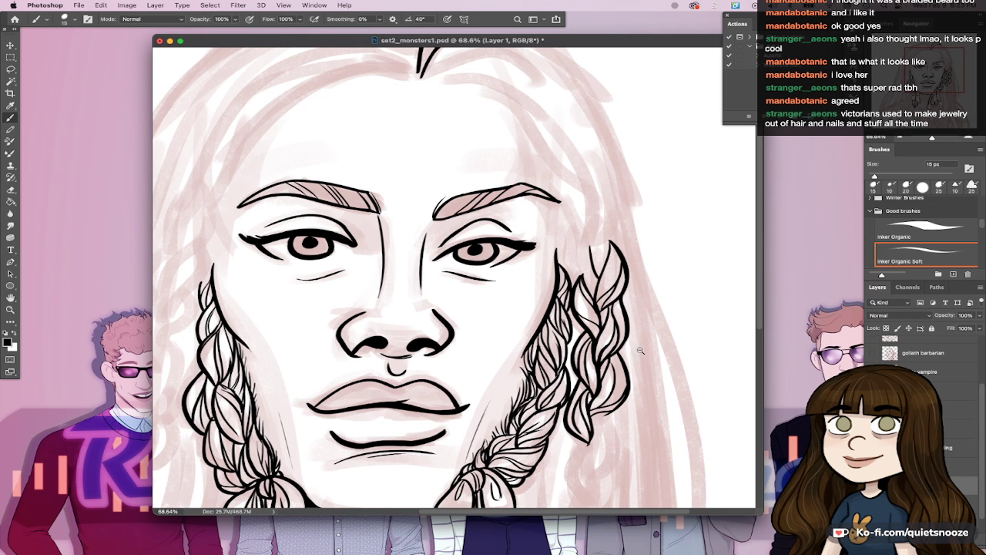
Step: Ink the next overlapping braid segment below with its hair lines at 15 px, redoing one stroke, and save the file
drag(640, 351, 615, 323)
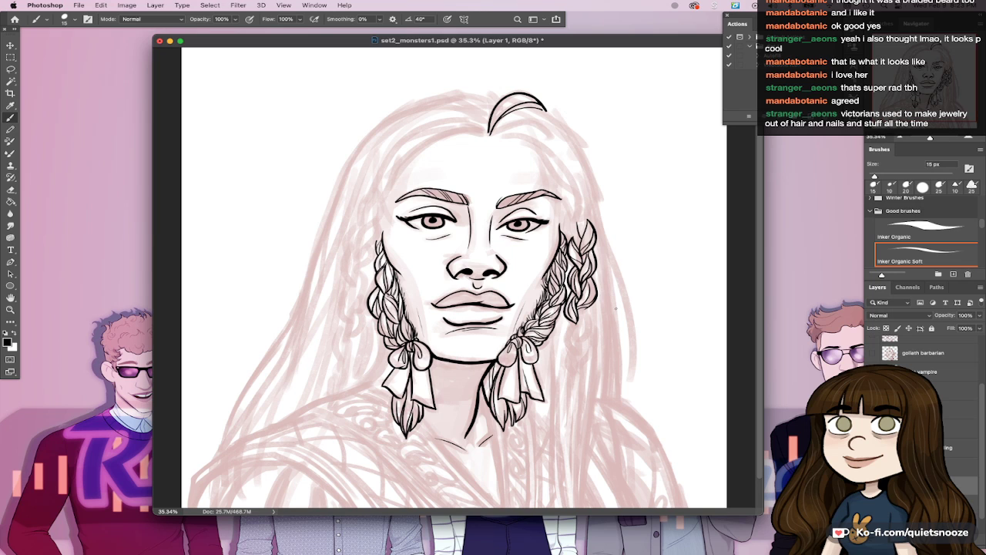
drag(591, 288, 619, 293)
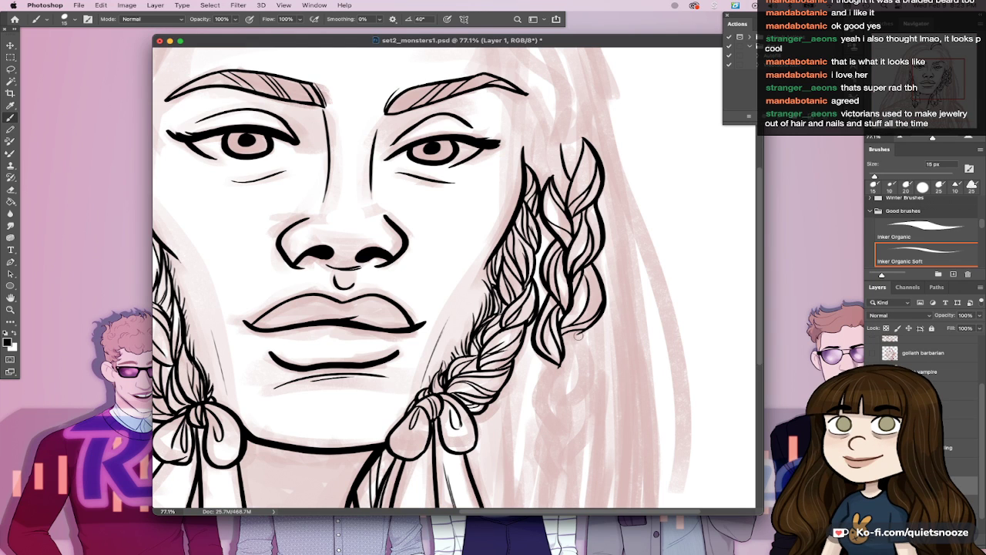
drag(587, 334, 596, 320)
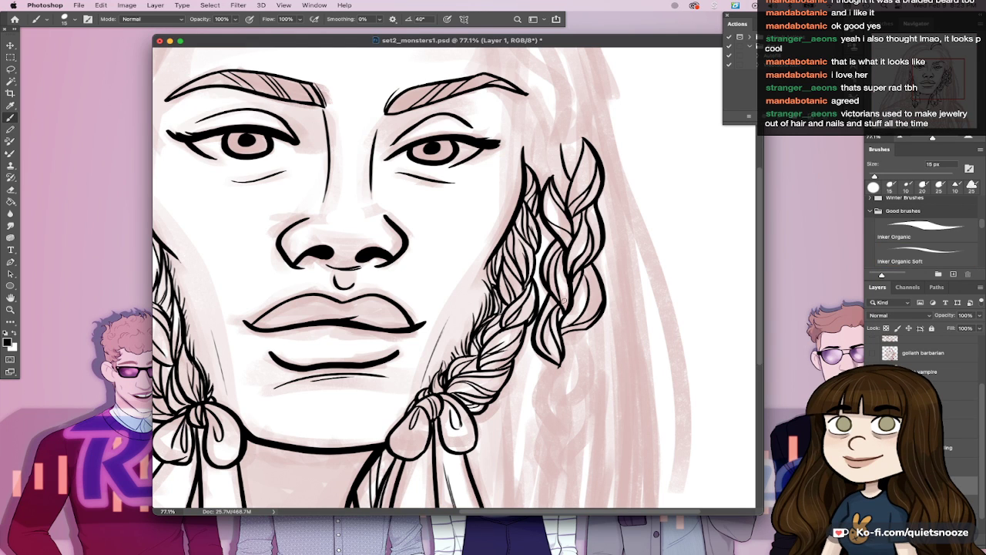
mouse_move(584, 385)
mouse_down()
mouse_move(567, 337)
mouse_move(561, 405)
mouse_up()
key(shift+period)
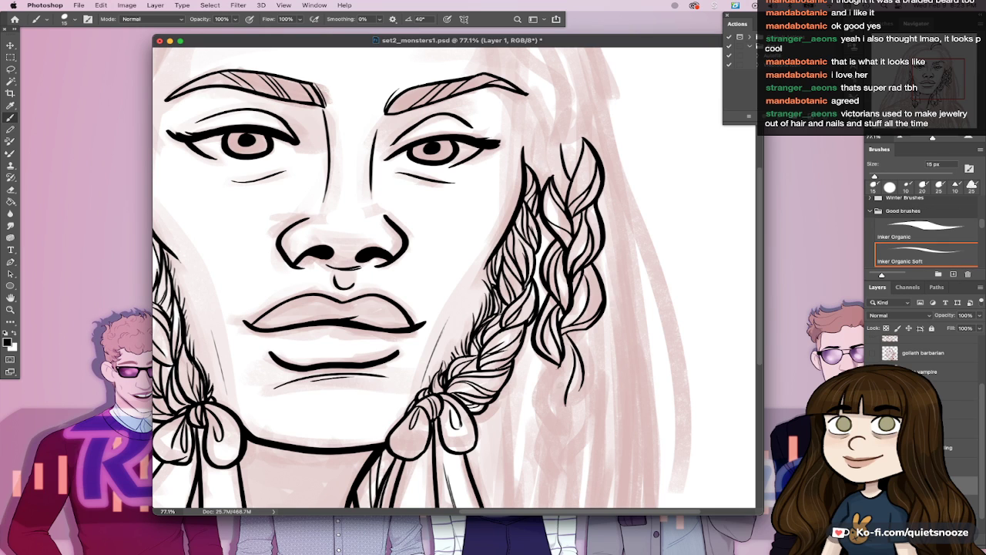
mouse_move(556, 367)
mouse_down()
mouse_move(566, 402)
mouse_move(556, 407)
mouse_up()
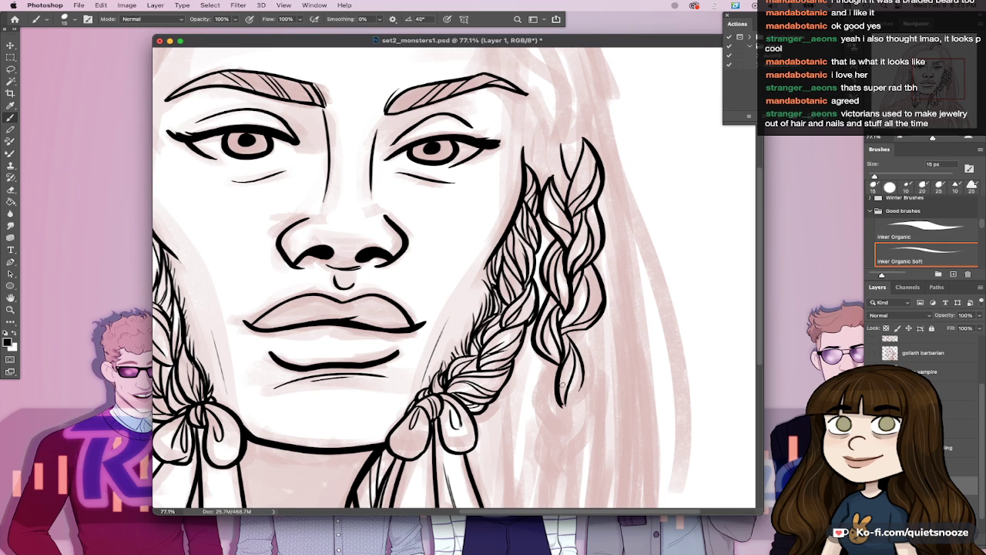
drag(587, 333, 567, 402)
key(super+z)
drag(582, 329, 575, 396)
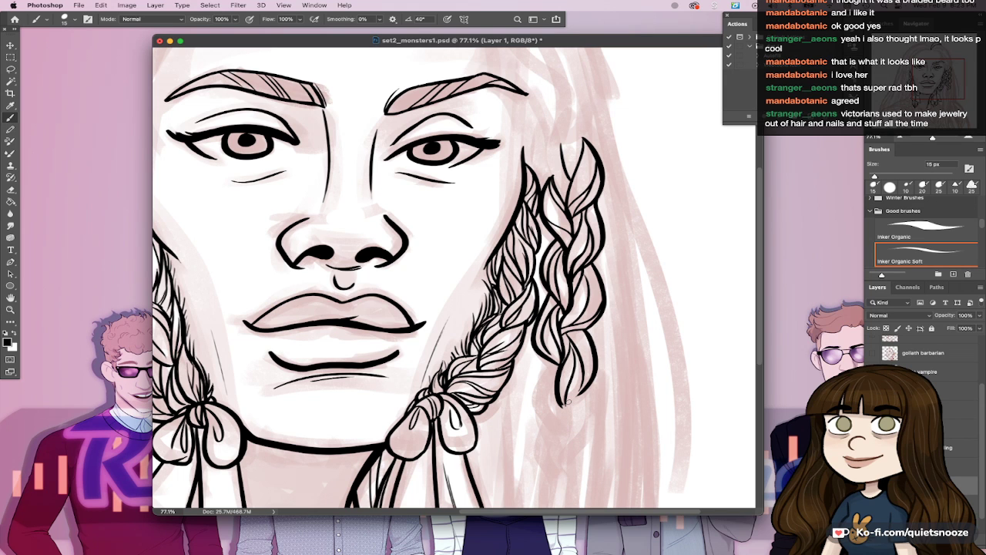
key(cmd+0)
key(cmd+s)
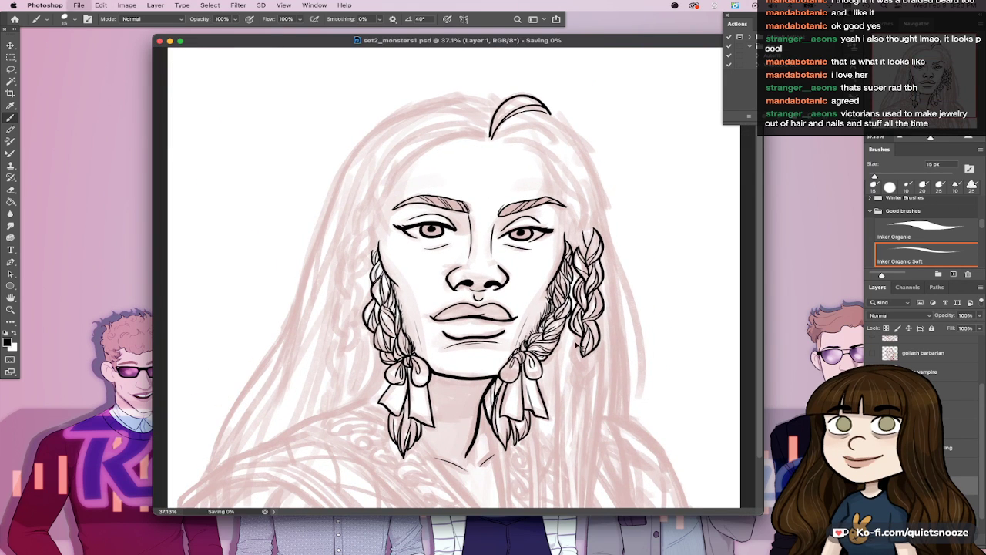
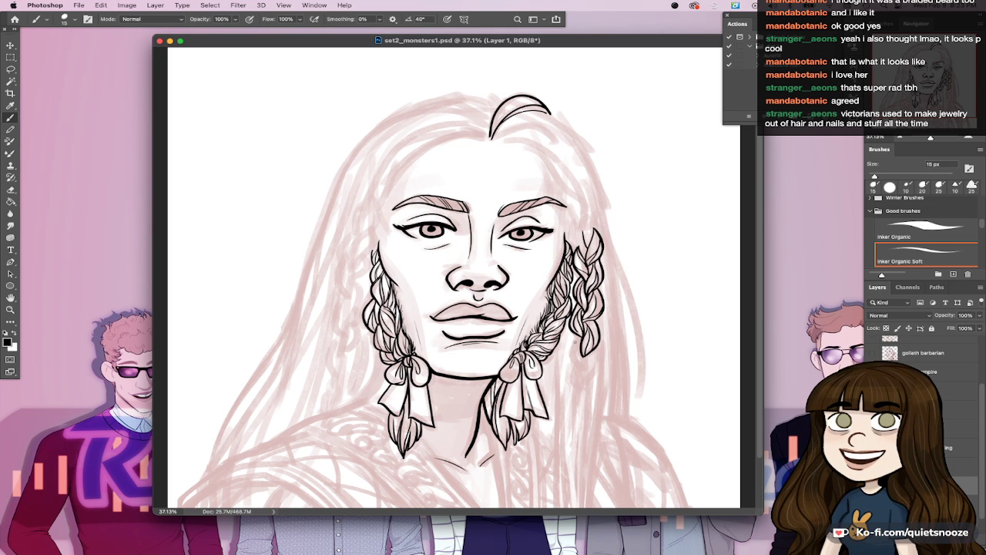
Step: Ink another inner and outer segment pair at the lower end of the right-hand hair braid, including their hair lines
scroll(582, 329, up, 10)
mouse_move(572, 349)
mouse_down()
mouse_move(553, 378)
mouse_move(571, 410)
mouse_up()
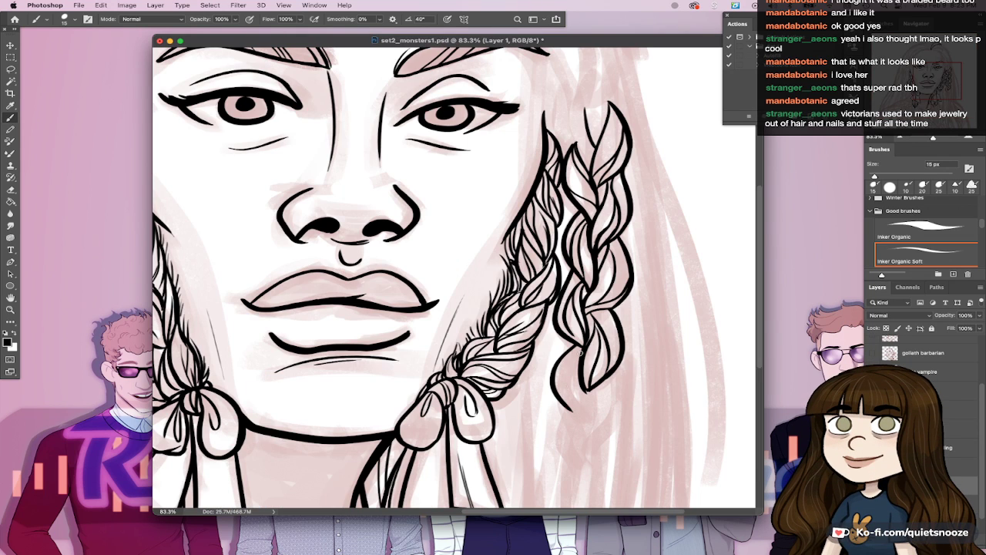
mouse_move(581, 352)
mouse_down()
mouse_move(564, 406)
mouse_move(584, 425)
mouse_up()
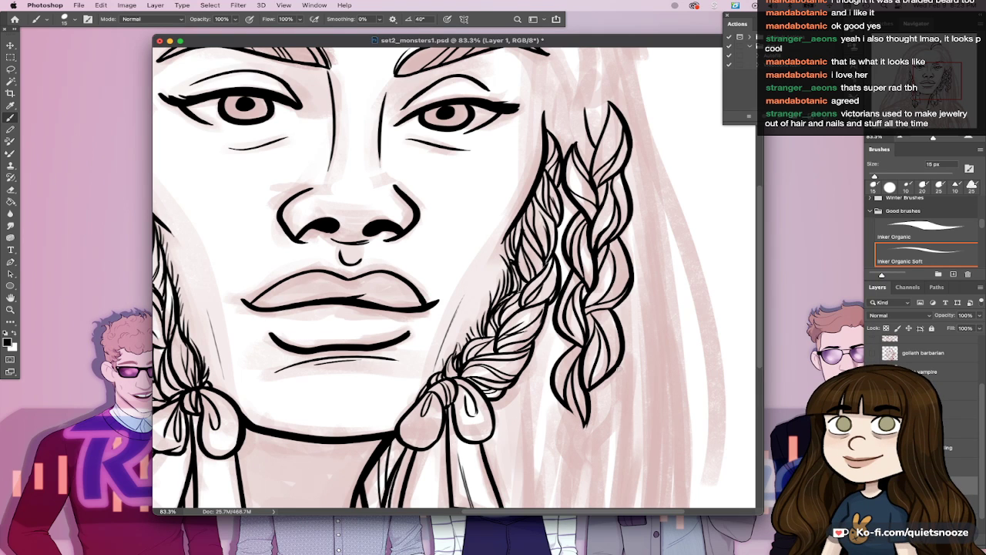
drag(620, 371, 580, 450)
drag(612, 417, 584, 454)
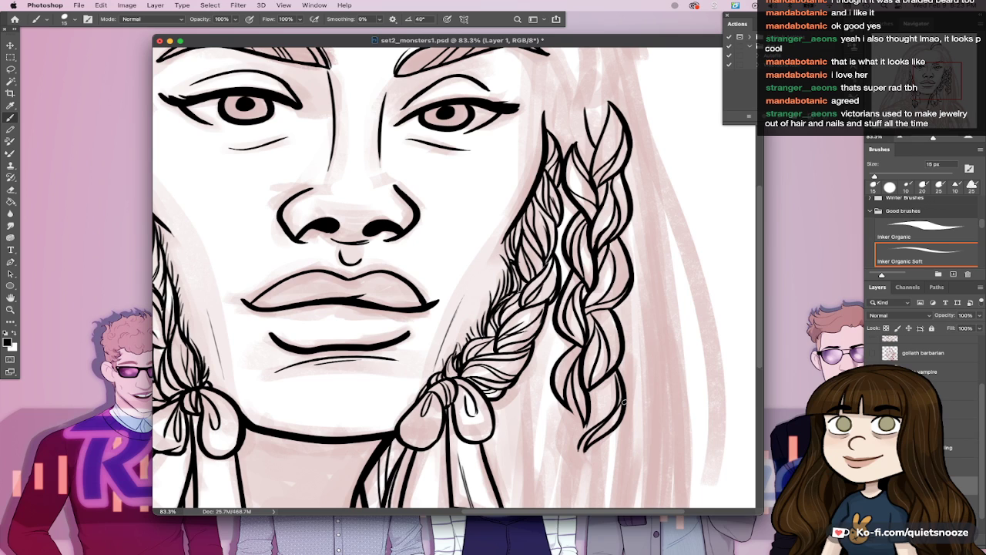
mouse_move(588, 389)
mouse_down()
mouse_move(595, 421)
mouse_move(581, 426)
mouse_move(587, 420)
mouse_move(579, 451)
mouse_up()
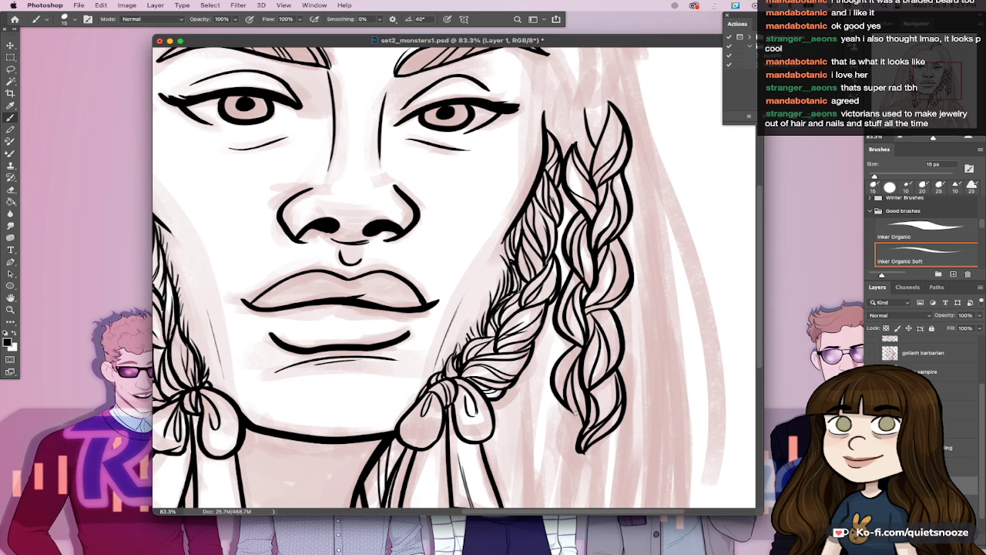
Step: Ink the next inner and outer segments at the lower end of the right-hand hair braid at 15 px, with hair lines inside
mouse_move(566, 404)
mouse_down()
mouse_move(582, 423)
mouse_move(565, 462)
mouse_up()
key(super+z)
mouse_move(574, 410)
mouse_down()
mouse_move(559, 453)
mouse_move(569, 448)
mouse_move(574, 469)
mouse_up()
drag(629, 396, 633, 247)
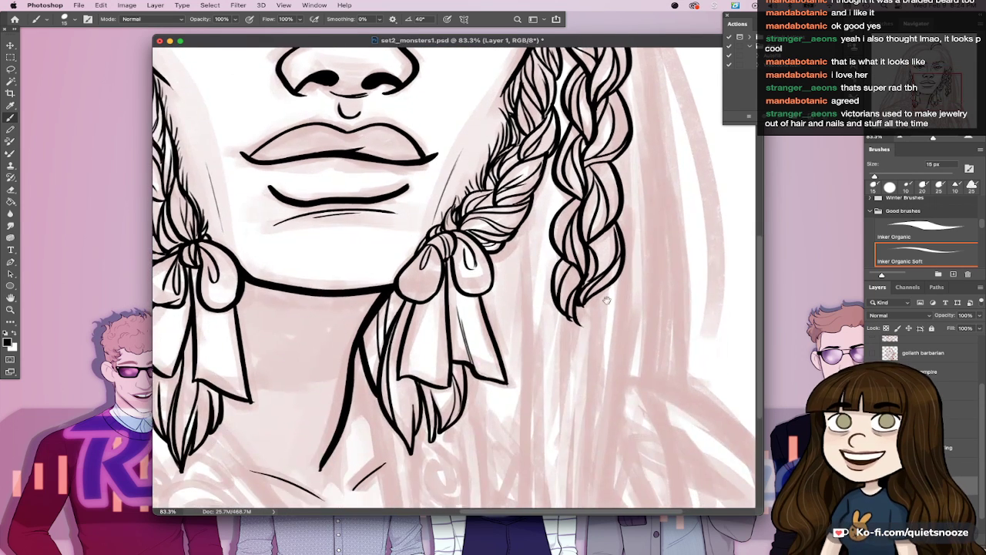
mouse_move(658, 336)
mouse_down()
mouse_move(630, 355)
mouse_move(617, 348)
mouse_move(636, 313)
mouse_move(587, 392)
mouse_up()
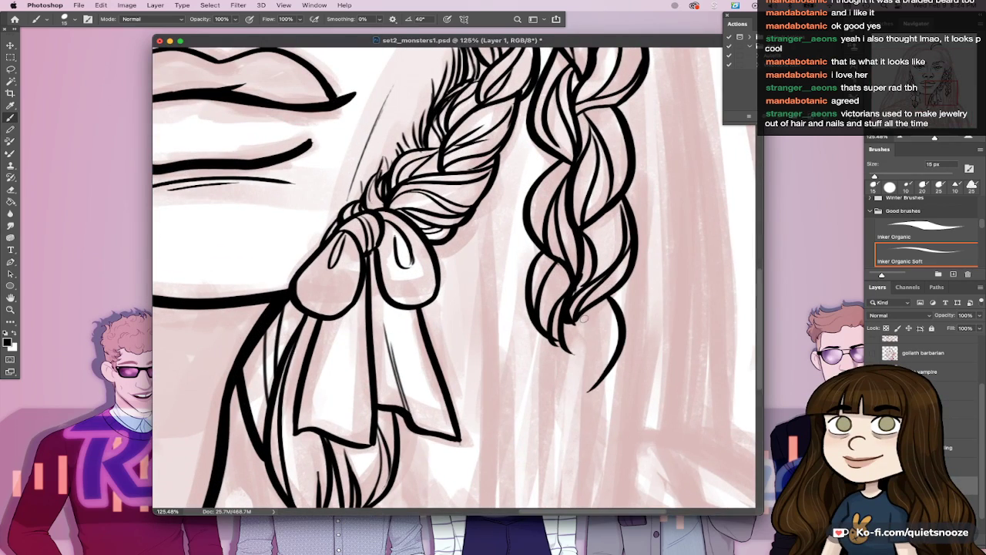
drag(597, 301, 590, 389)
drag(563, 341, 590, 391)
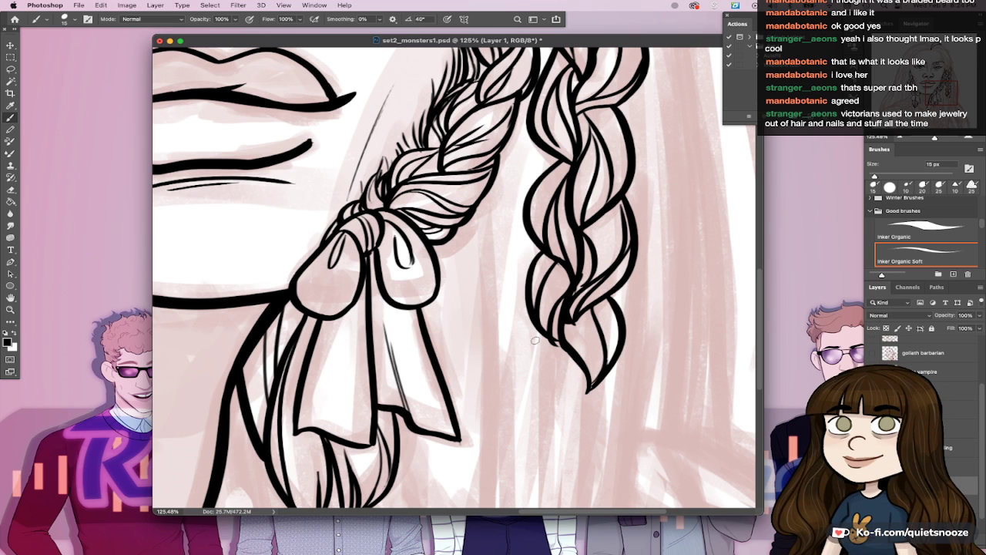
Step: Close the lower end of the right-hand hair braid with a last inner segment, its hair lines and a small tie band
mouse_move(535, 340)
mouse_down()
mouse_move(577, 387)
mouse_move(564, 358)
mouse_move(596, 390)
mouse_up()
drag(566, 355, 568, 382)
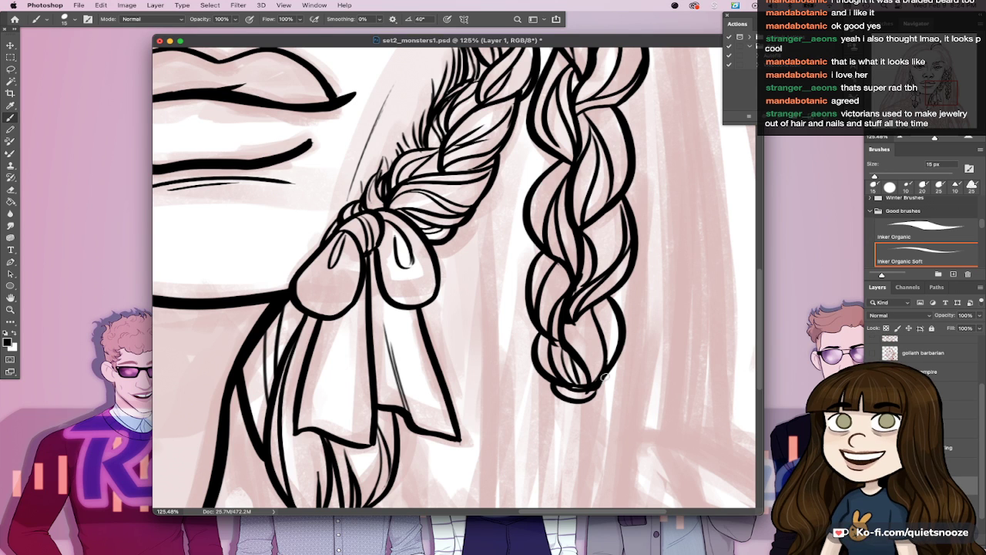
mouse_move(625, 392)
mouse_down()
mouse_move(587, 390)
mouse_move(634, 391)
mouse_up()
drag(557, 305, 596, 366)
key(super+z)
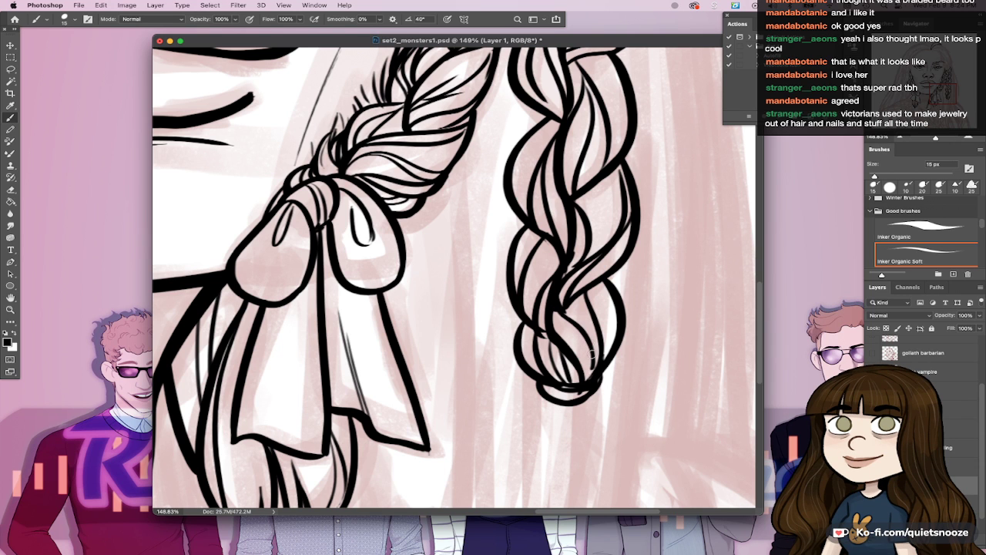
mouse_move(585, 383)
mouse_down()
mouse_move(598, 355)
mouse_move(555, 347)
mouse_move(617, 335)
mouse_up()
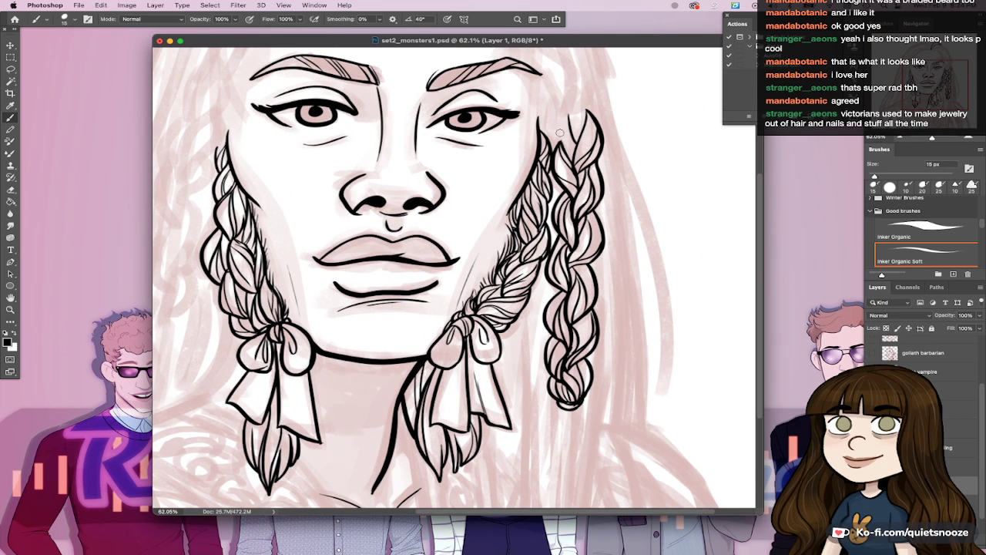
Step: Clean up the top of the right-hand hair braid and redraw the strand lines there
key(e)
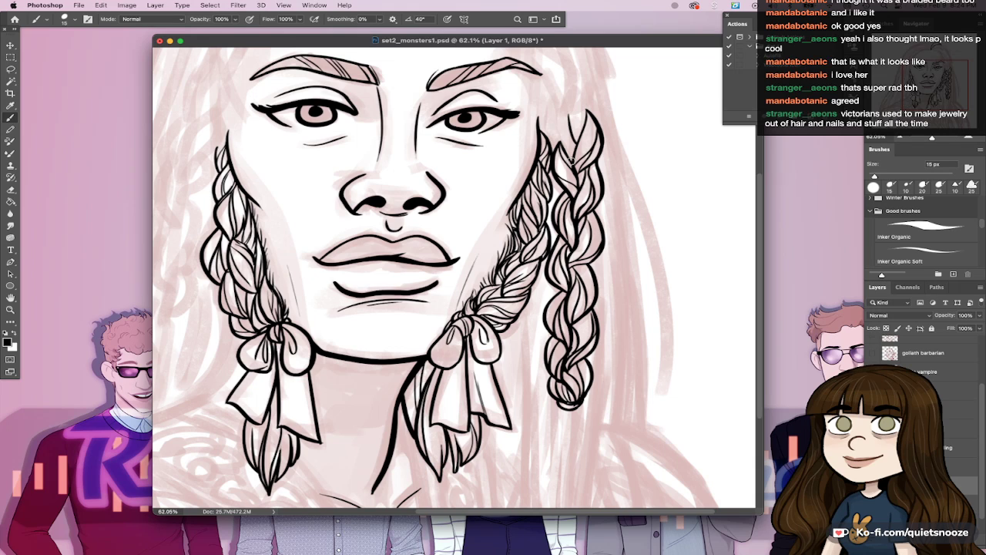
key(period)
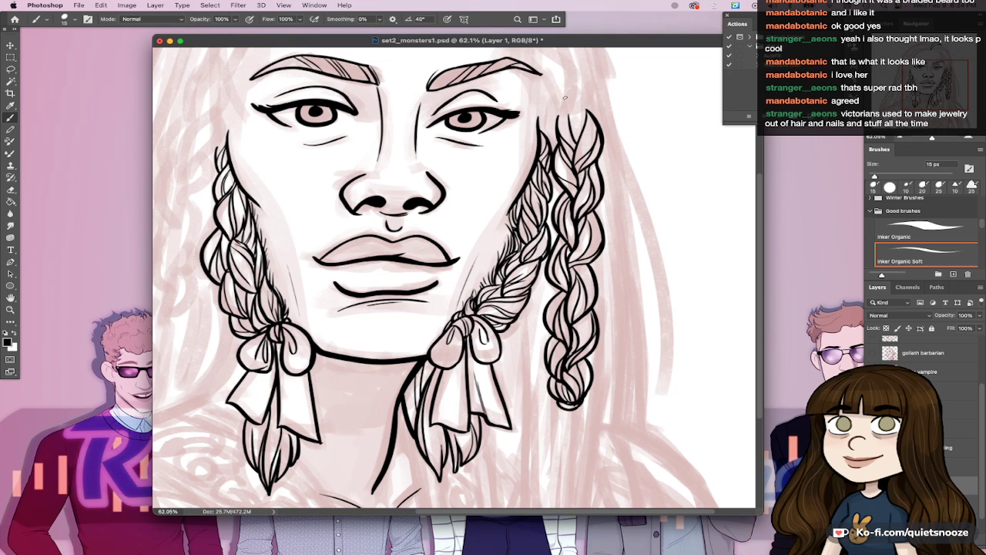
drag(573, 139, 579, 110)
Step: Ink the loose tail of hair hanging below the braid's tie band, with long side outlines and inner strand lines
drag(624, 389, 646, 392)
mouse_move(567, 417)
mouse_down()
mouse_move(578, 264)
mouse_move(553, 455)
mouse_up()
drag(564, 277, 560, 455)
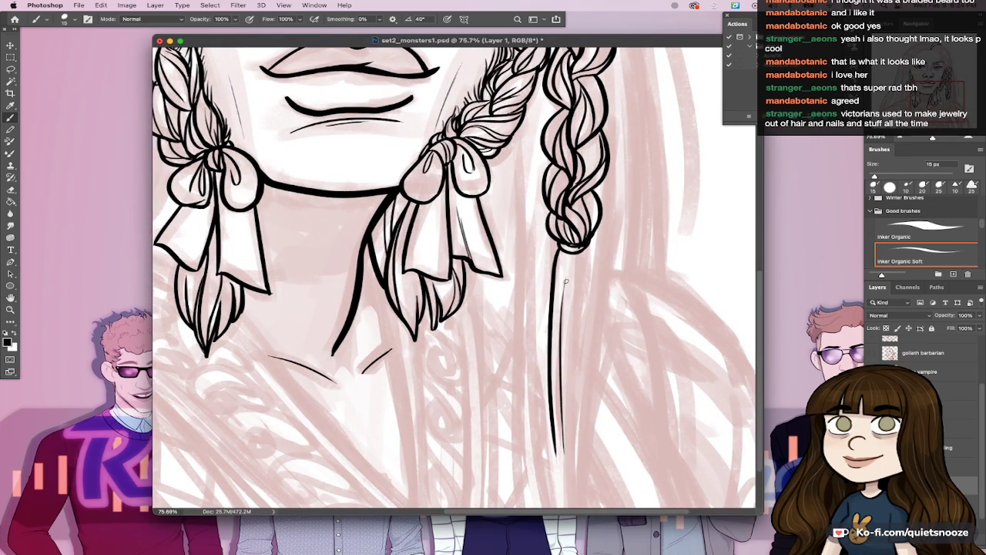
drag(565, 331, 562, 385)
mouse_move(567, 245)
mouse_down()
mouse_move(592, 235)
mouse_move(578, 427)
mouse_up()
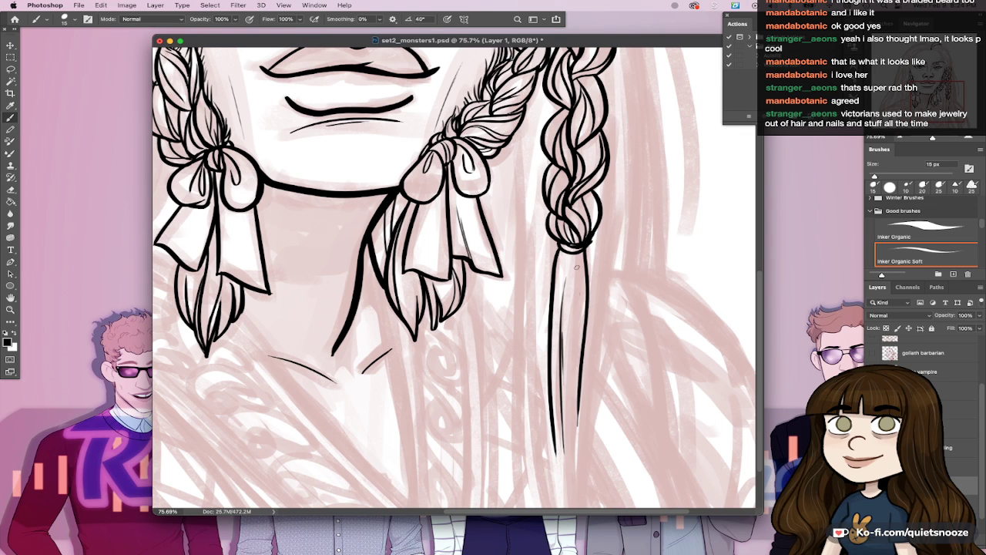
drag(577, 267, 572, 478)
drag(579, 372, 575, 470)
key(super+z)
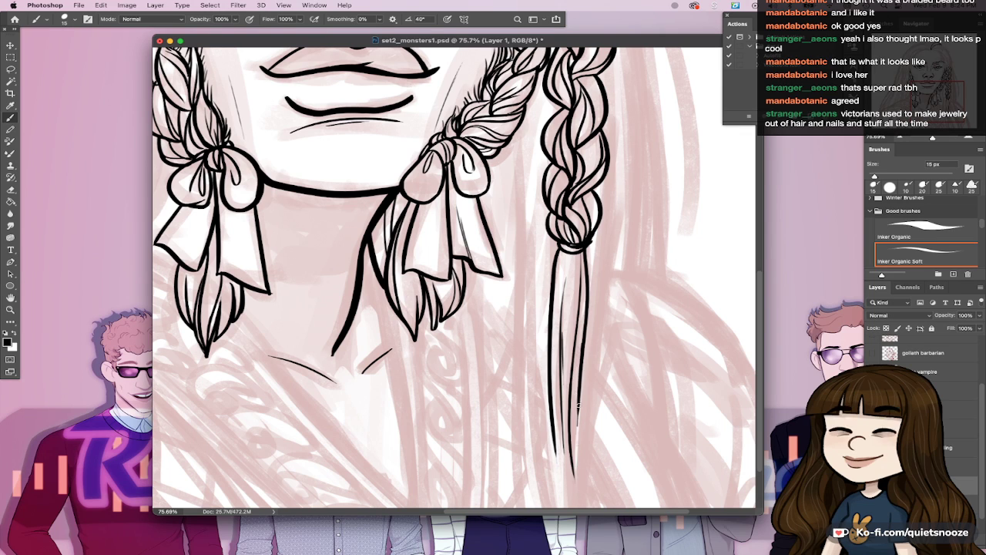
drag(580, 405, 577, 484)
Step: Extend the loose tail's outline and strands further down, redoing the inner strand line
drag(599, 353, 617, 291)
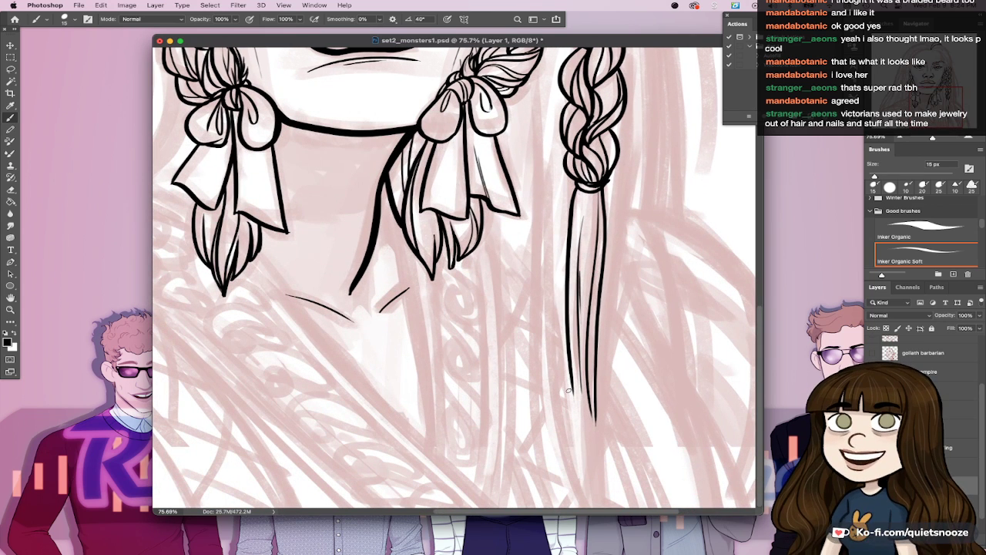
drag(571, 358, 583, 484)
drag(579, 368, 586, 492)
key(super+z)
key(super+z)
key(super+z)
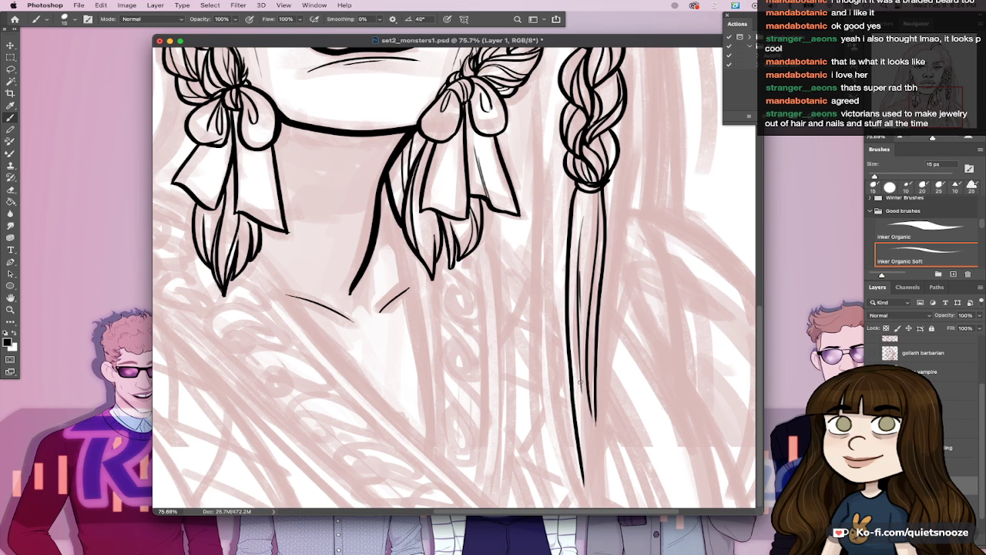
drag(583, 398, 591, 484)
drag(590, 403, 589, 432)
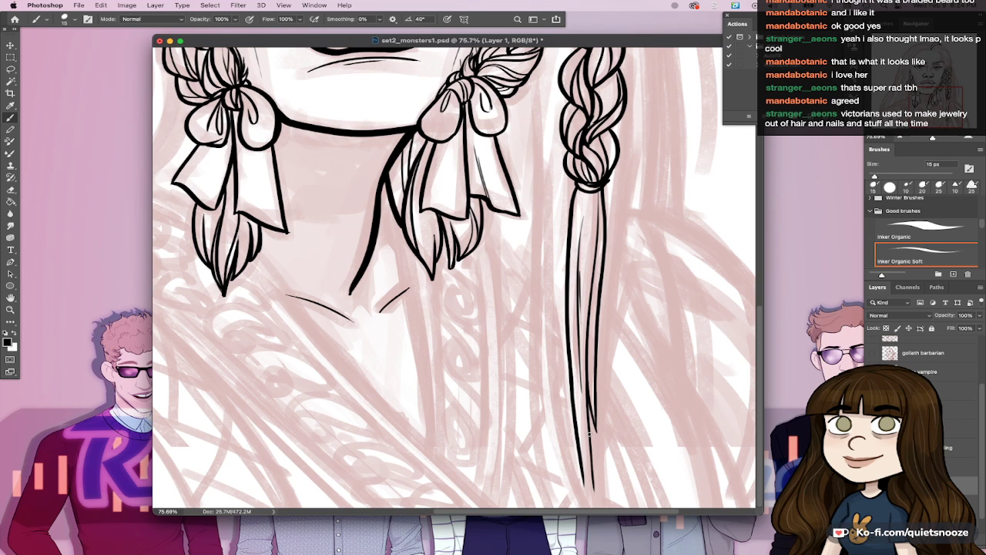
Step: Taper the loose tail to a point at its lower end and add a hair line just below the tie band
scroll(590, 434, right, 1)
drag(577, 486, 581, 503)
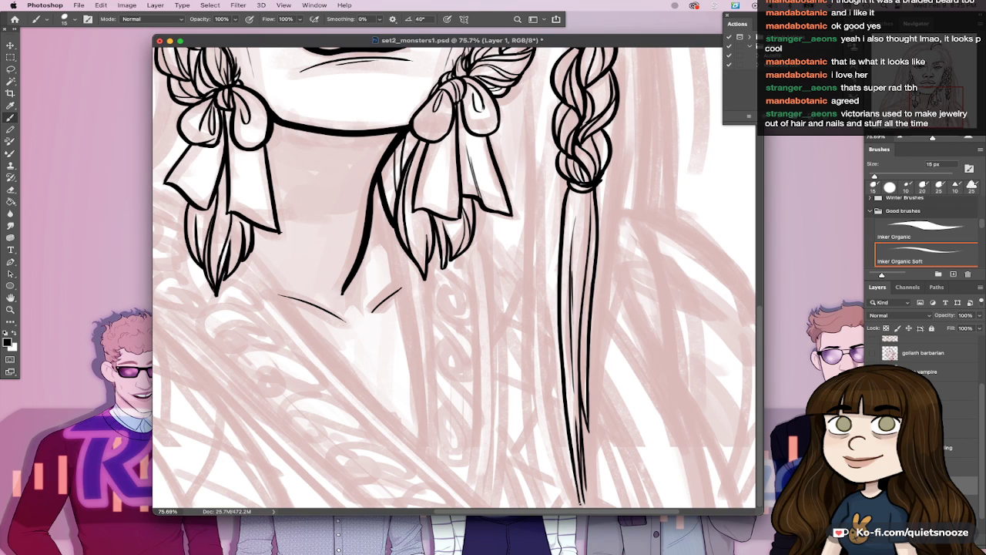
drag(581, 466, 584, 502)
scroll(583, 489, up, 5)
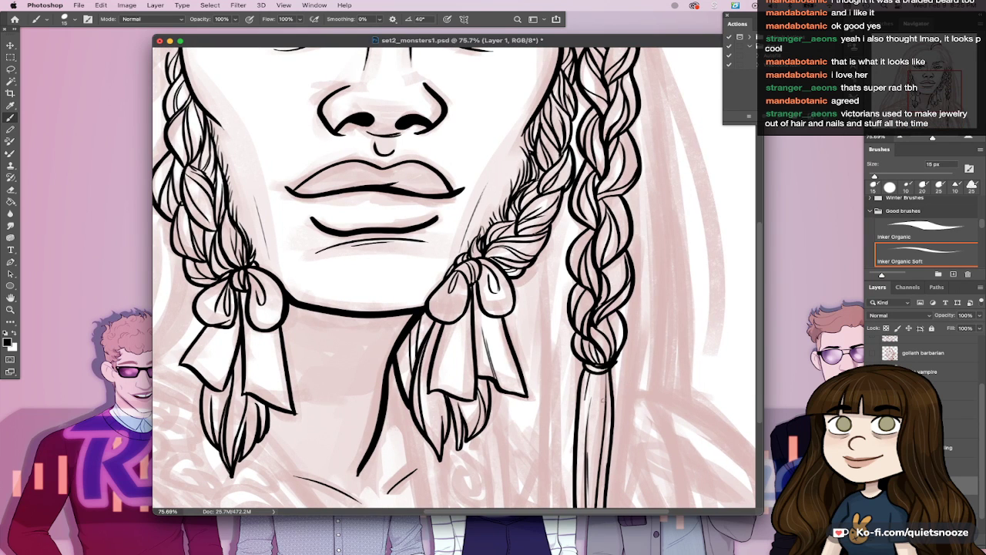
drag(600, 376, 595, 484)
alt+click(595, 408)
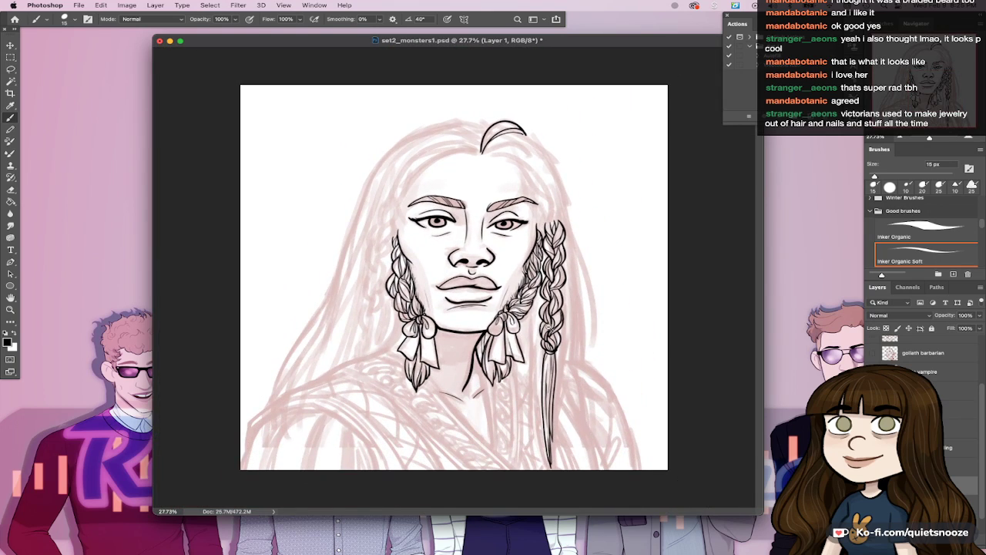
Step: Refine the hair lines in an outer segment midway along the right-hand hair braid, redoing strokes as needed, and save the file
scroll(543, 325, up, 4)
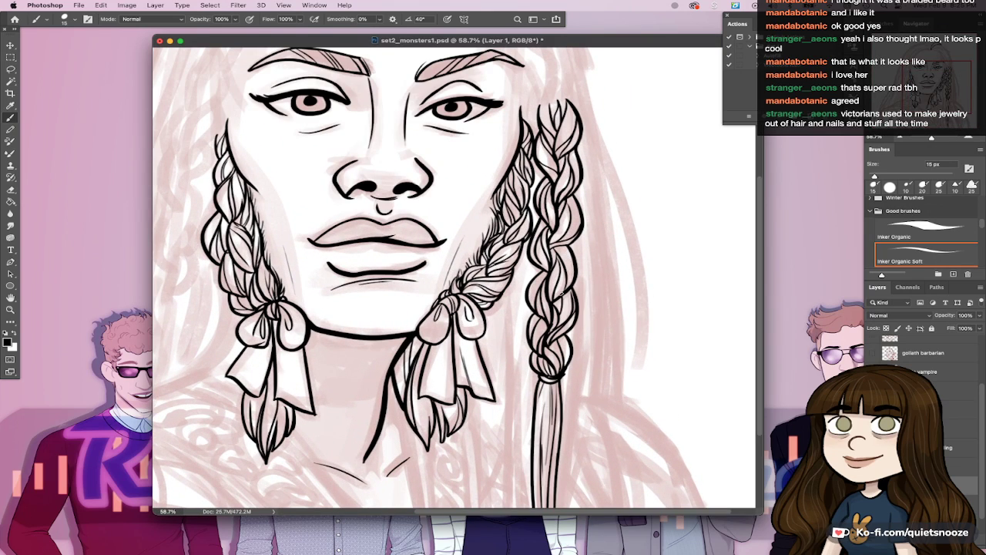
scroll(585, 300, down, 1)
scroll(585, 300, up, 3)
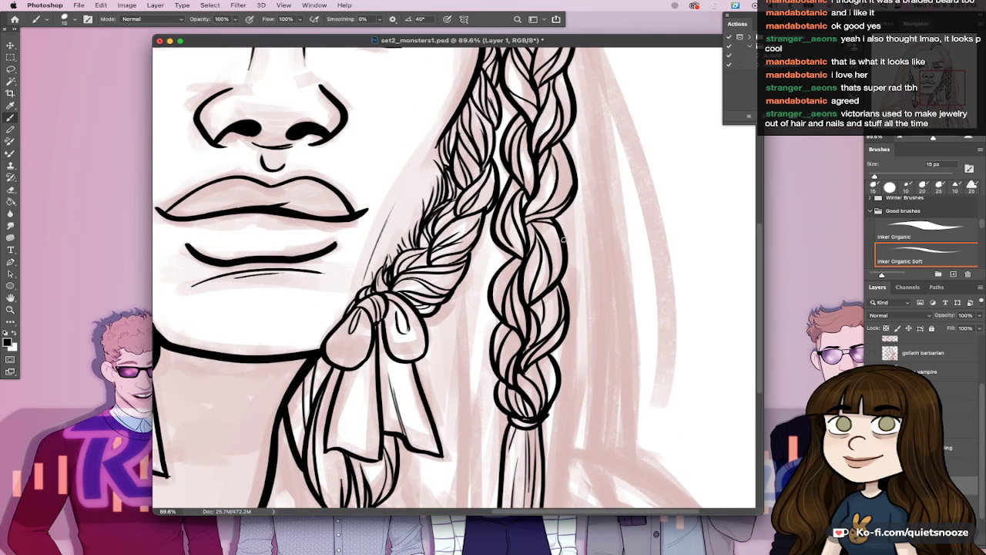
scroll(563, 240, up, 1)
drag(590, 183, 652, 413)
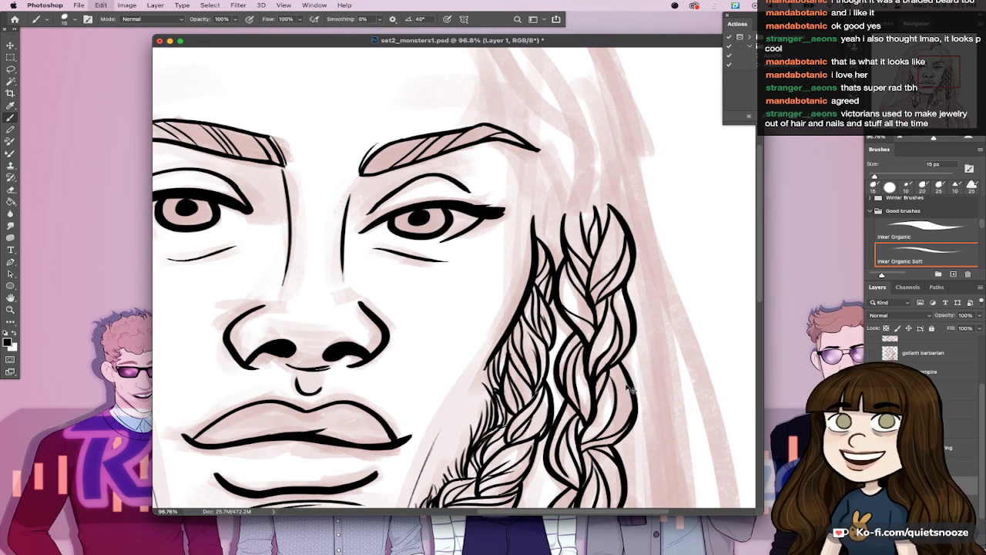
key(super+z)
drag(617, 370, 631, 406)
key(super+z)
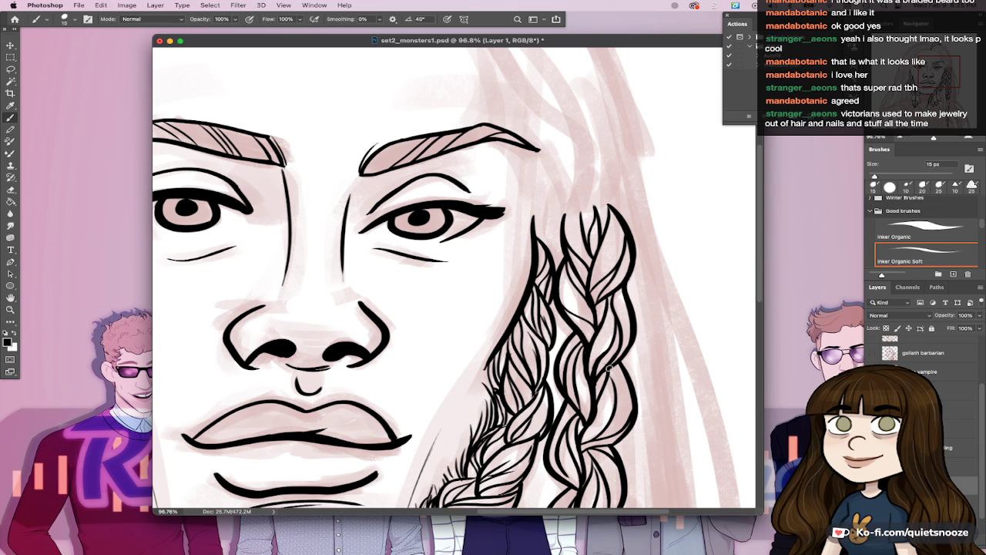
drag(632, 403, 603, 430)
drag(657, 407, 597, 402)
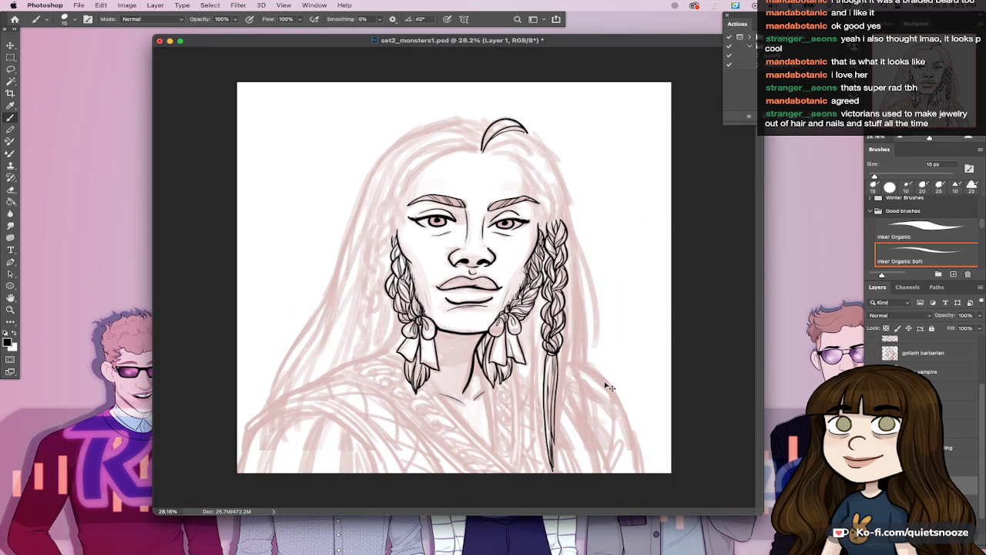
key(ctrl+s)
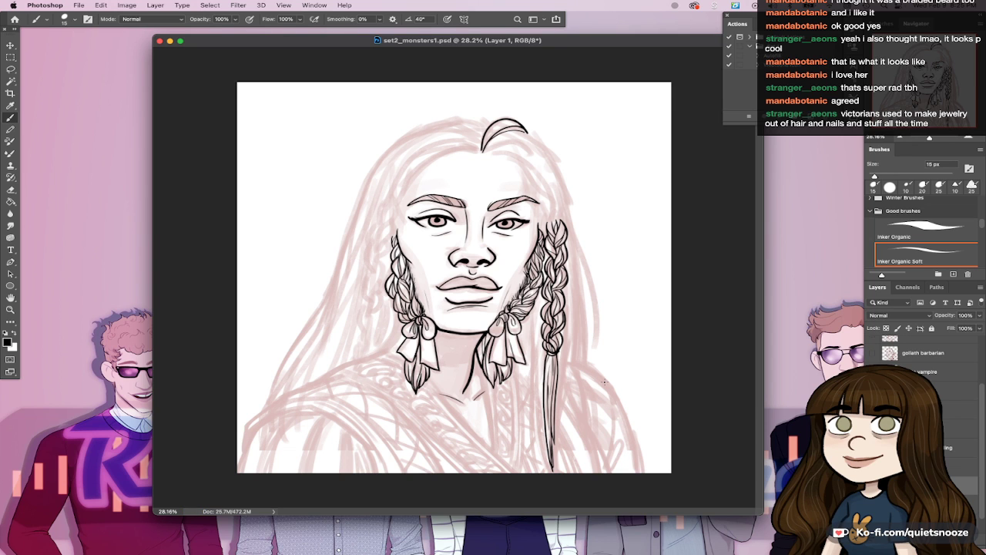
Step: Ink both inner neckline edges of the robe at 20 px, redoing the right-hand one
drag(453, 391, 467, 372)
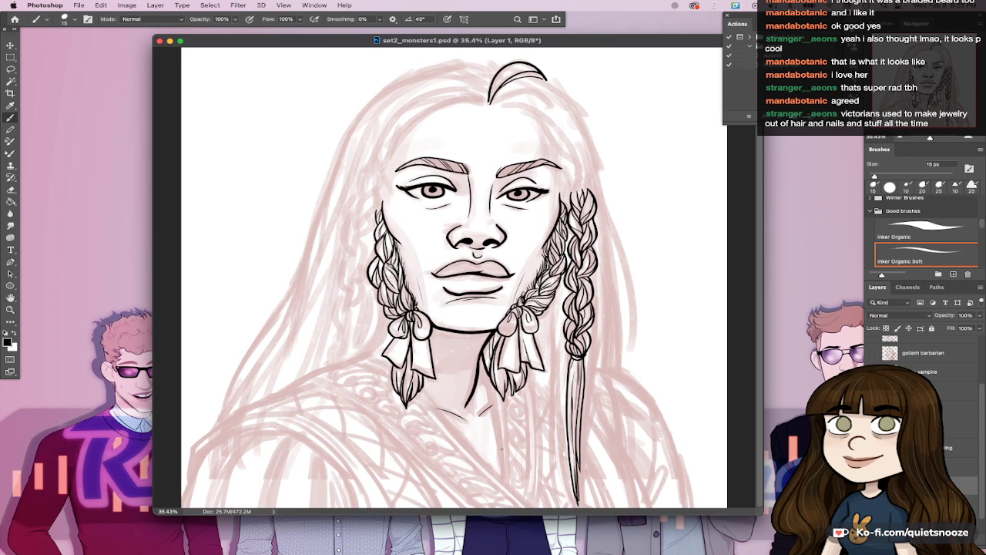
key(bracketright)
drag(422, 390, 527, 508)
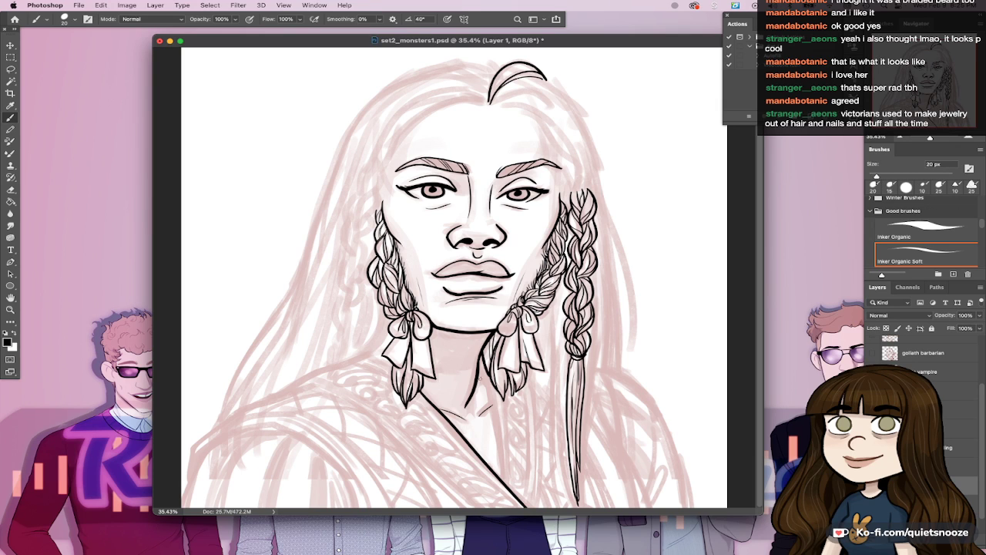
drag(477, 369, 503, 478)
key(super+z)
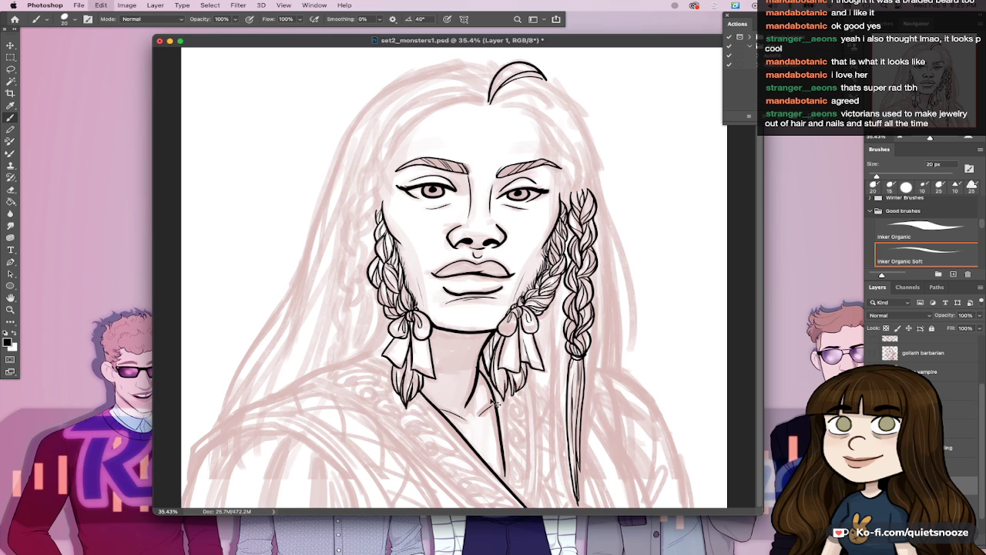
drag(480, 370, 500, 477)
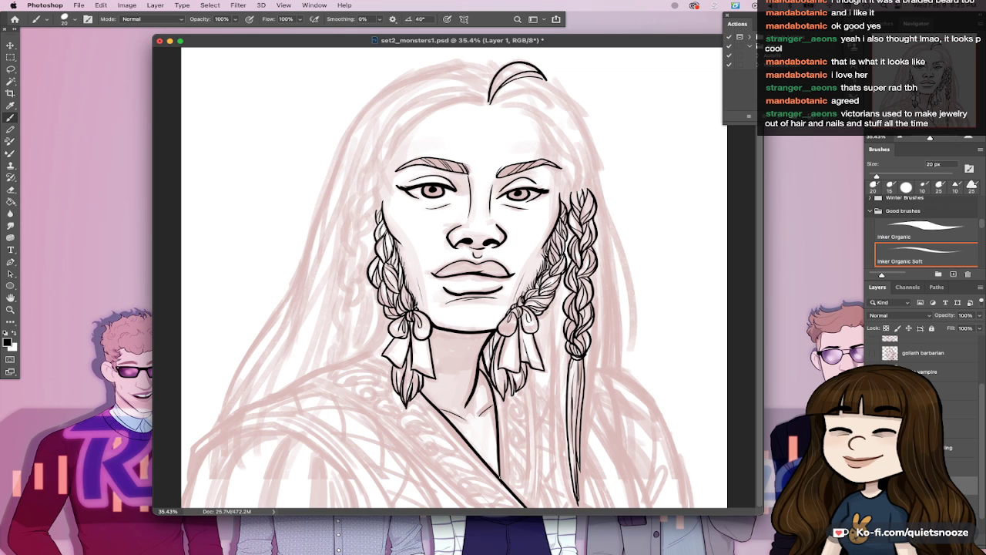
Step: Ink the outer edge of the right-hand collar band down to the canvas bottom, redoing the stroke once
key(e)
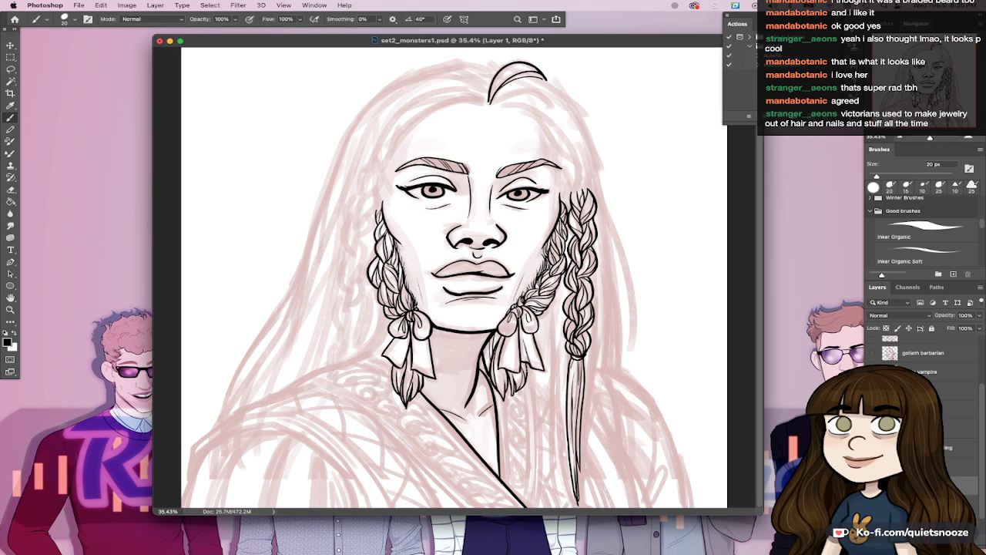
drag(531, 369, 532, 494)
key(comma)
key(super+z)
drag(528, 366, 539, 505)
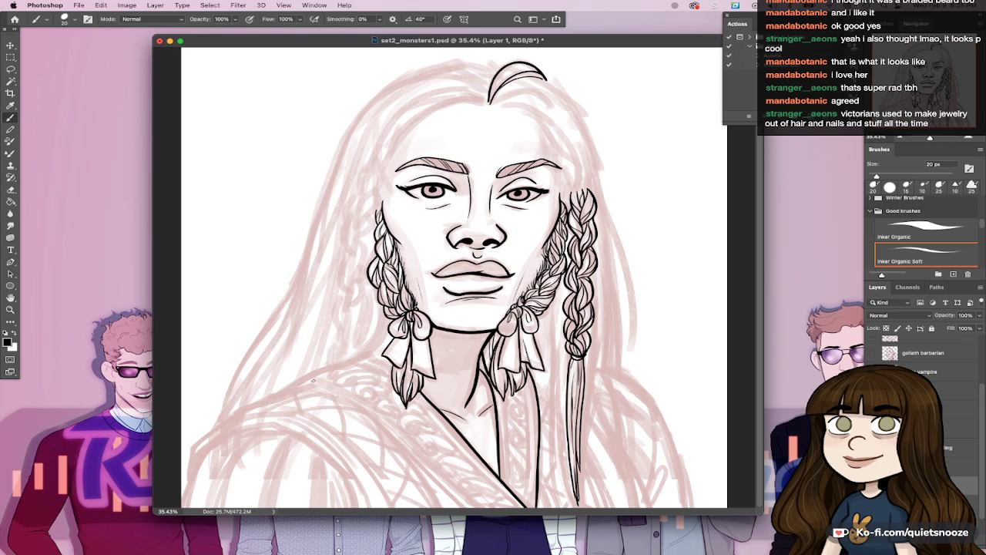
Step: Ink the left-hand collar band's outer edge as a double line and add a parallel line inside its neckline edge
mouse_move(304, 380)
mouse_down()
mouse_move(442, 478)
mouse_move(490, 526)
mouse_up()
drag(312, 376, 467, 502)
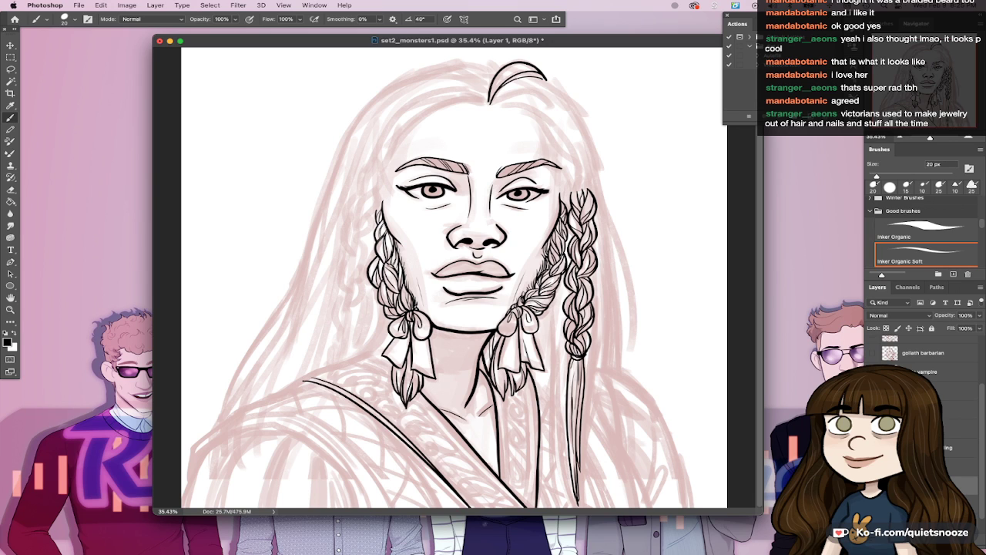
key(super+z)
drag(313, 376, 487, 517)
drag(420, 403, 518, 512)
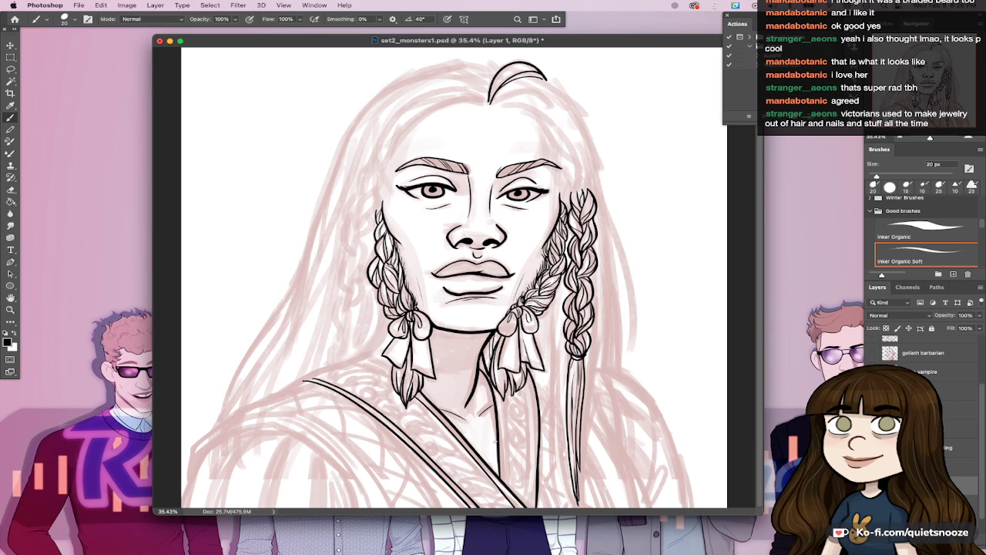
Step: Add parallel inner lines along both edges of the right-hand collar band, retrying the lower end of the outer one
drag(499, 396, 504, 485)
drag(524, 376, 533, 507)
key(super+z)
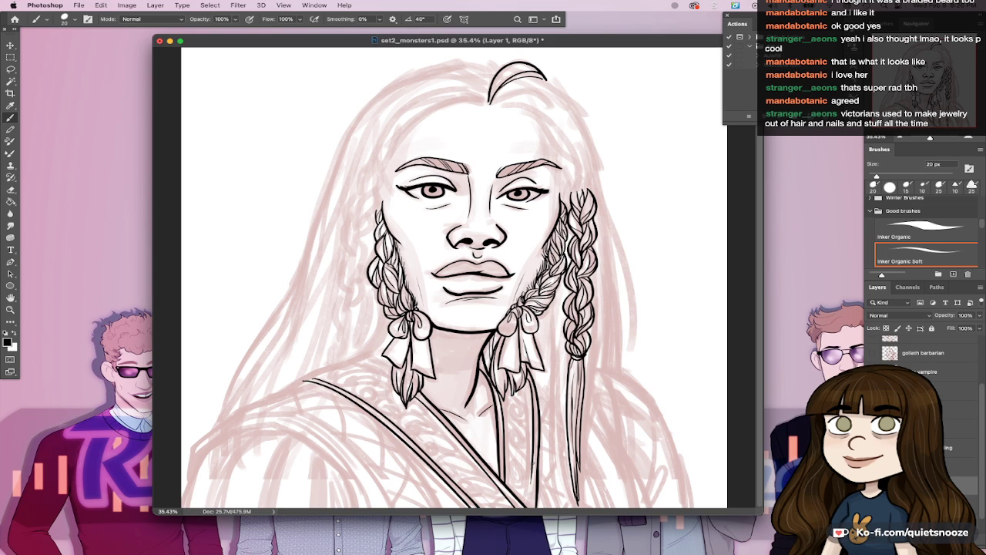
drag(533, 469, 529, 509)
key(super+z)
drag(532, 470, 530, 510)
key(ctrl+z)
drag(532, 457, 531, 516)
key(ctrl+z)
drag(531, 463, 531, 518)
key(ctrl+z)
Step: Ink the back of the left-hand neckline band beside the beard braid and close its upper end, redoing the closing stroke
drag(354, 360, 383, 369)
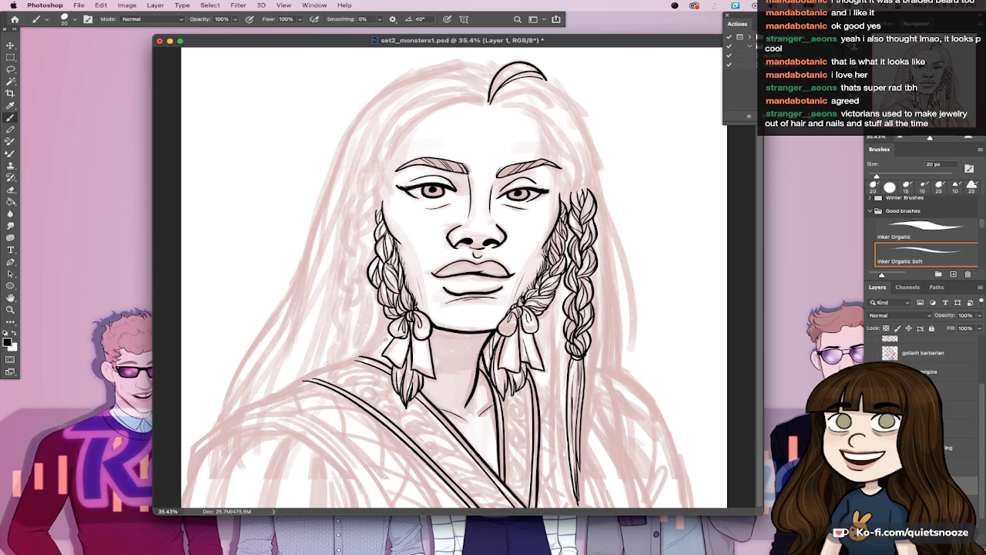
key(e)
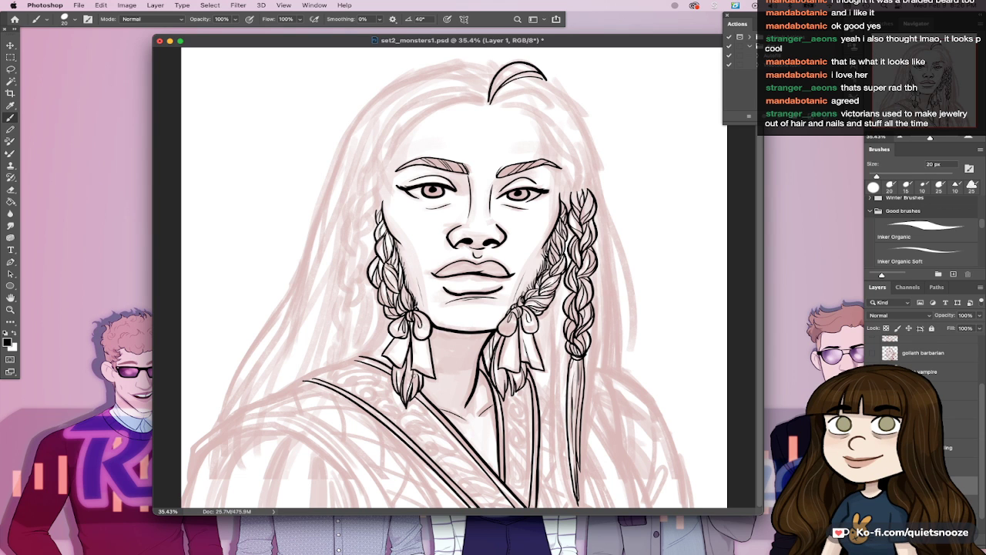
drag(343, 341, 639, 370)
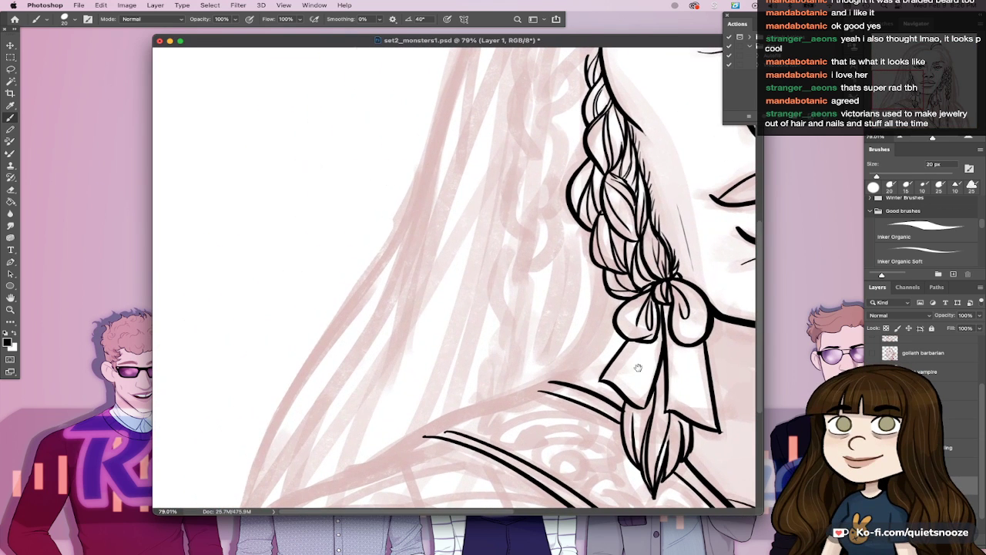
drag(533, 390, 549, 383)
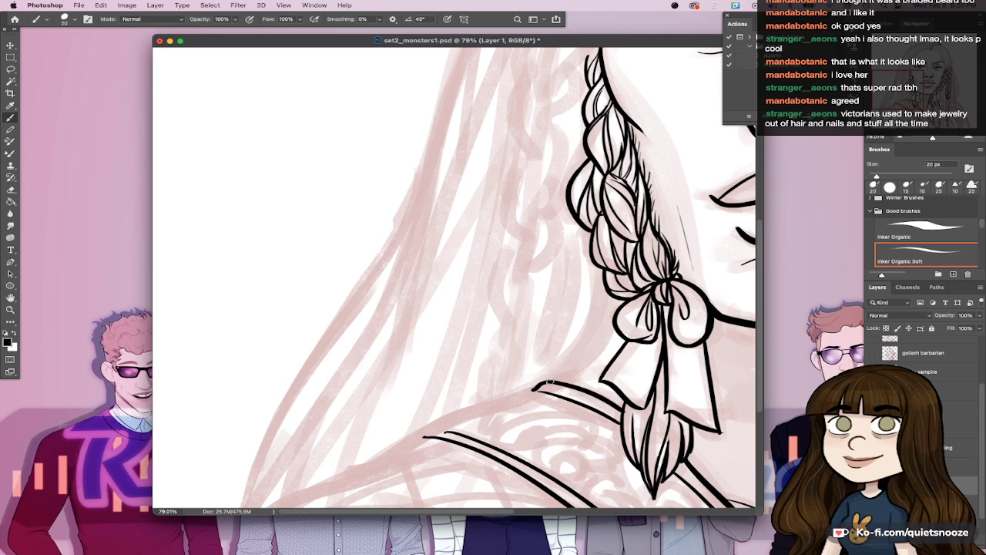
key(super+z)
key(super+z)
drag(530, 386, 562, 397)
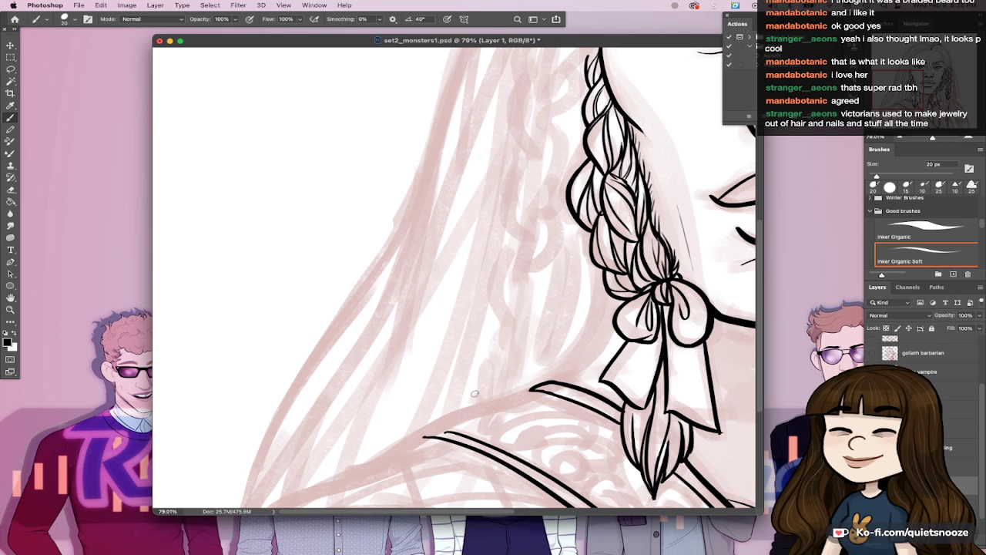
Step: Close the left-hand collar band's outer end, ink the shoulder edge joining it to the neckline band, and save the file
mouse_move(436, 427)
mouse_down()
mouse_move(446, 429)
mouse_move(437, 431)
mouse_up()
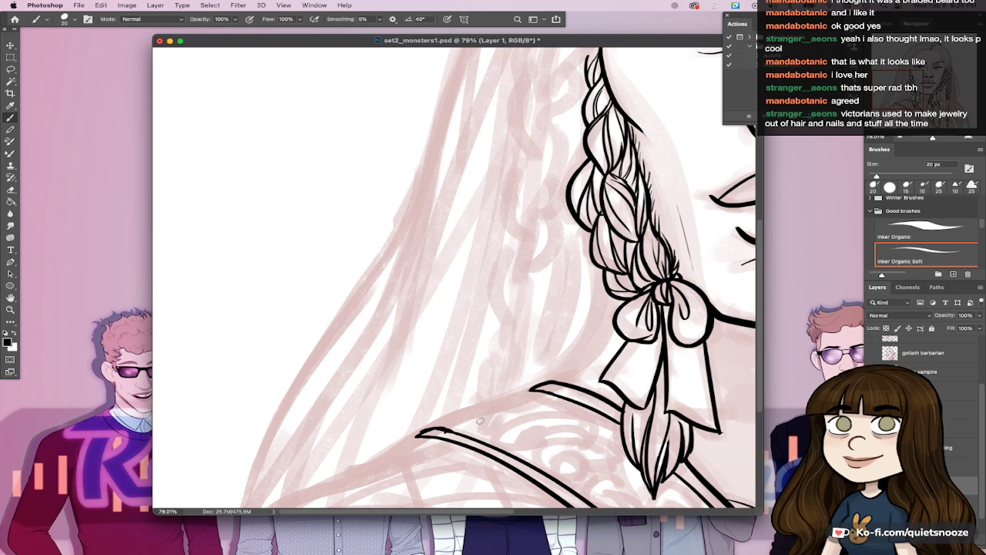
mouse_move(450, 436)
mouse_down()
mouse_move(435, 431)
mouse_move(460, 428)
mouse_up()
mouse_move(419, 435)
mouse_down()
mouse_move(451, 430)
mouse_move(547, 383)
mouse_up()
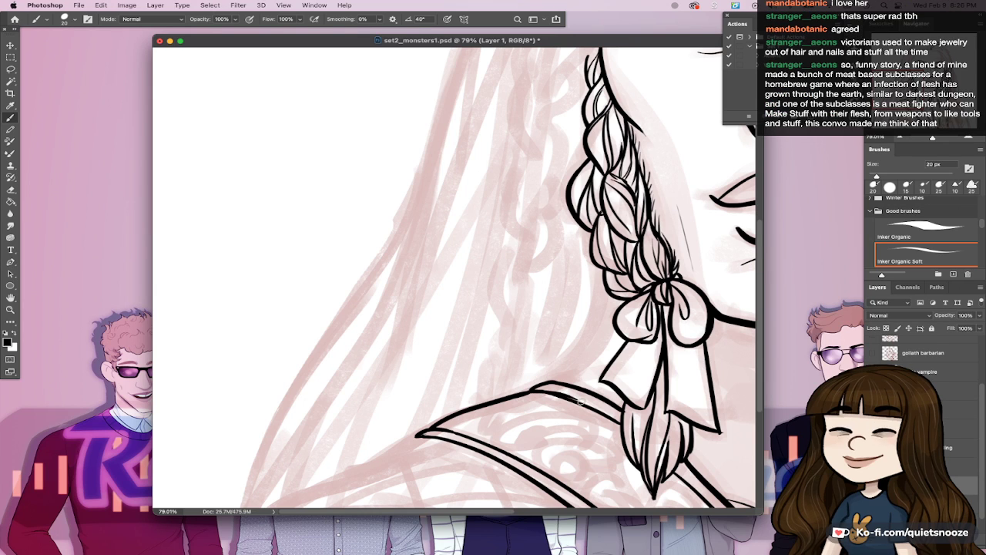
key(super+z)
drag(531, 390, 574, 399)
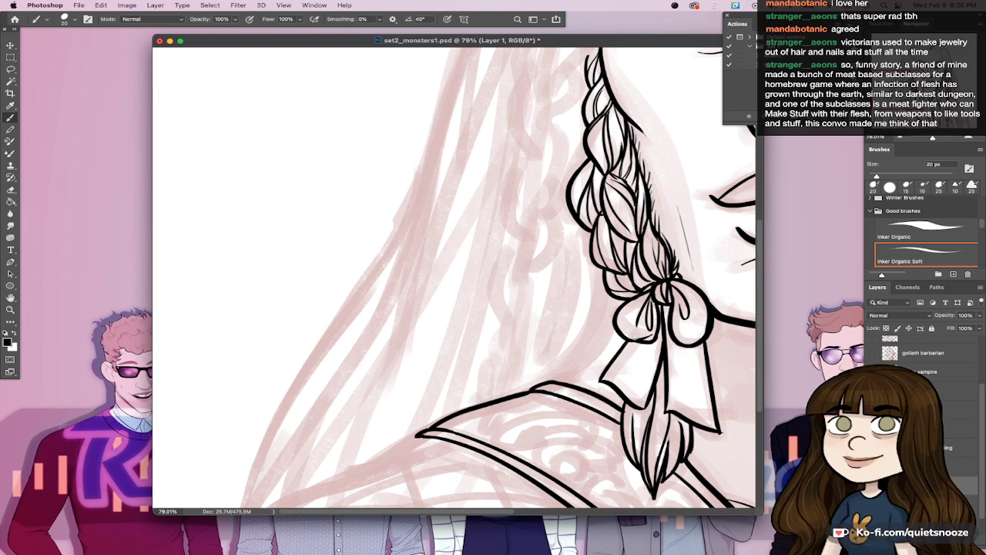
key(super+0)
key(super+s)
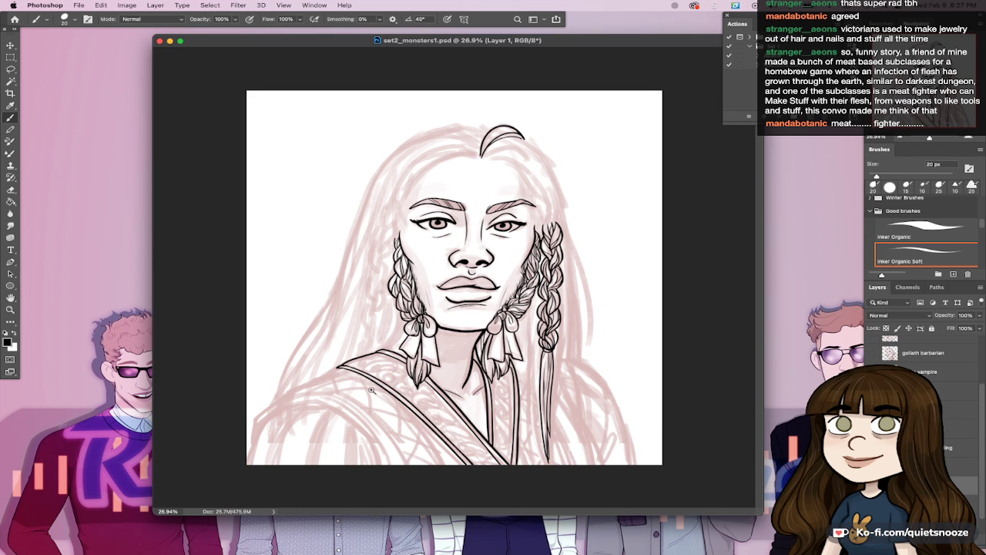
Step: Ink the curved neck line from the left-hand beard braid down to the collar, redoing the stroke
drag(373, 391, 462, 378)
drag(503, 275, 526, 419)
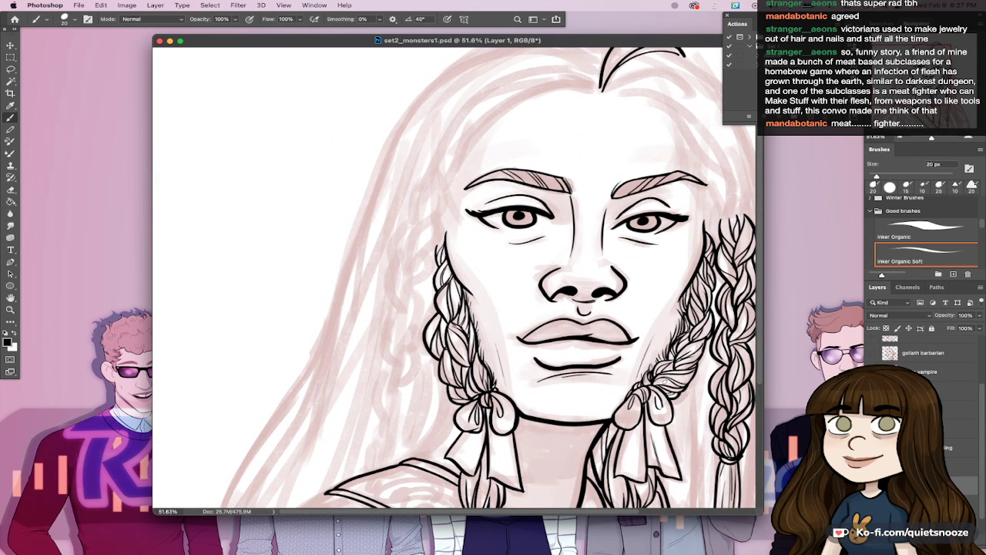
drag(453, 413, 422, 459)
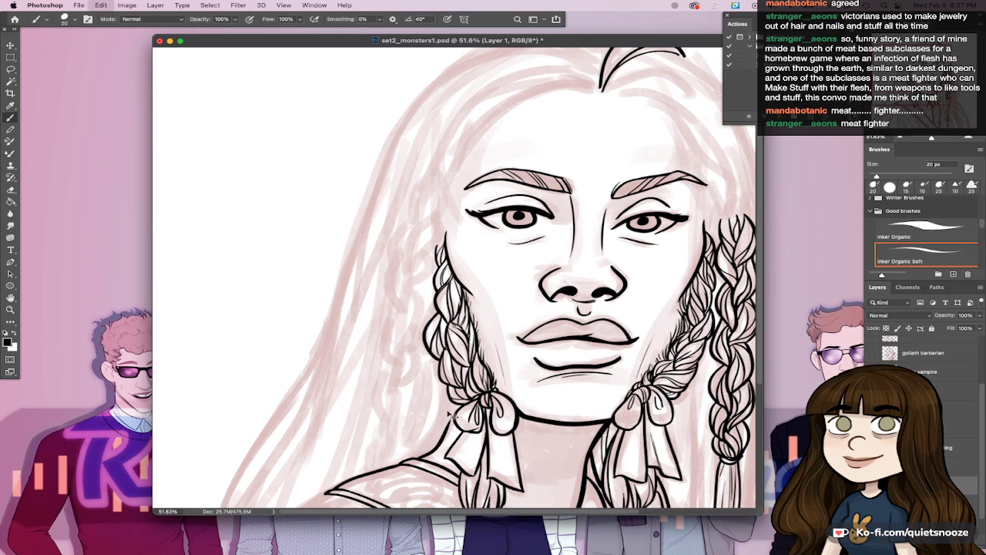
key(super+z)
key(super+z)
drag(453, 401, 434, 448)
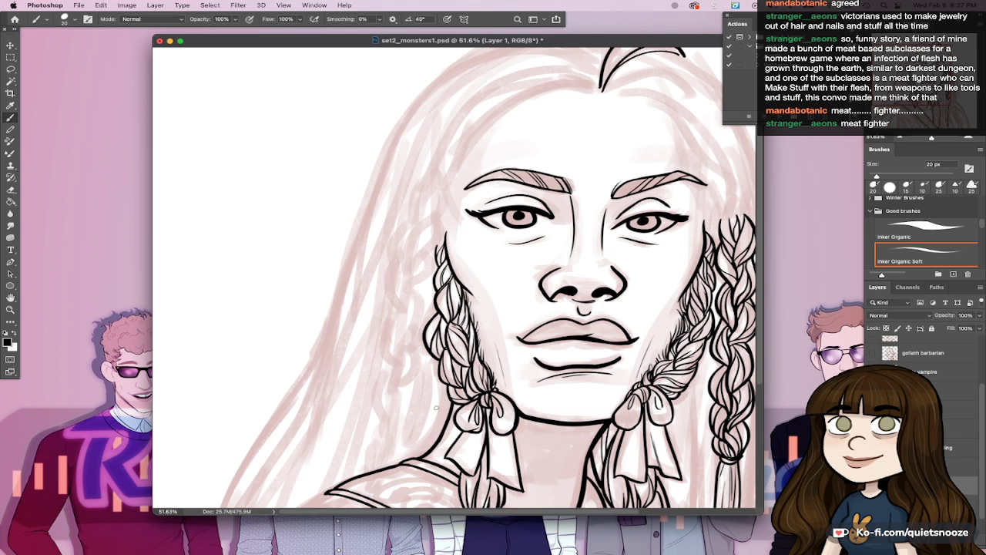
Step: Ink the right-hand hairline curve from the parting down to the braid, with a short strand above the braid's top
scroll(440, 370, down, 5)
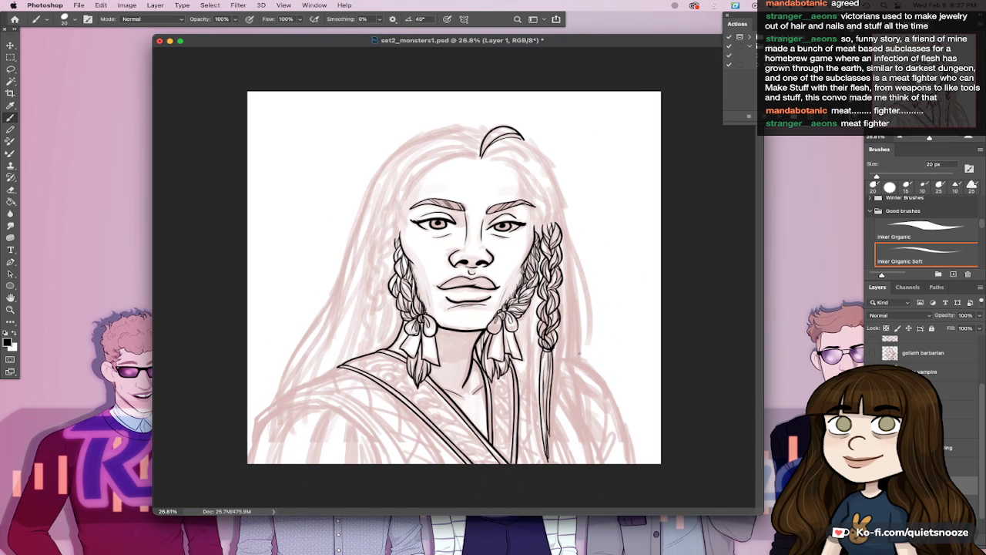
scroll(544, 194, up, 3)
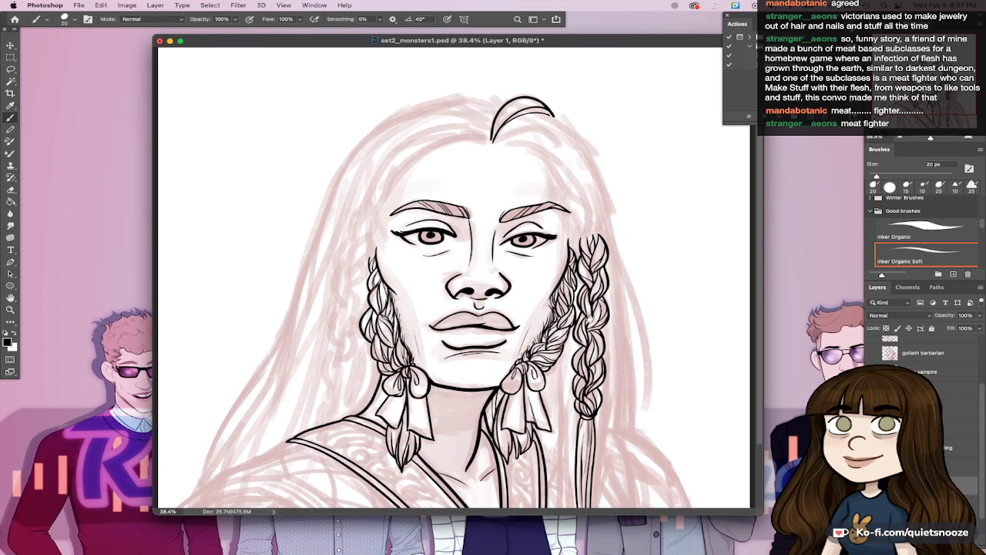
scroll(579, 209, up, 3)
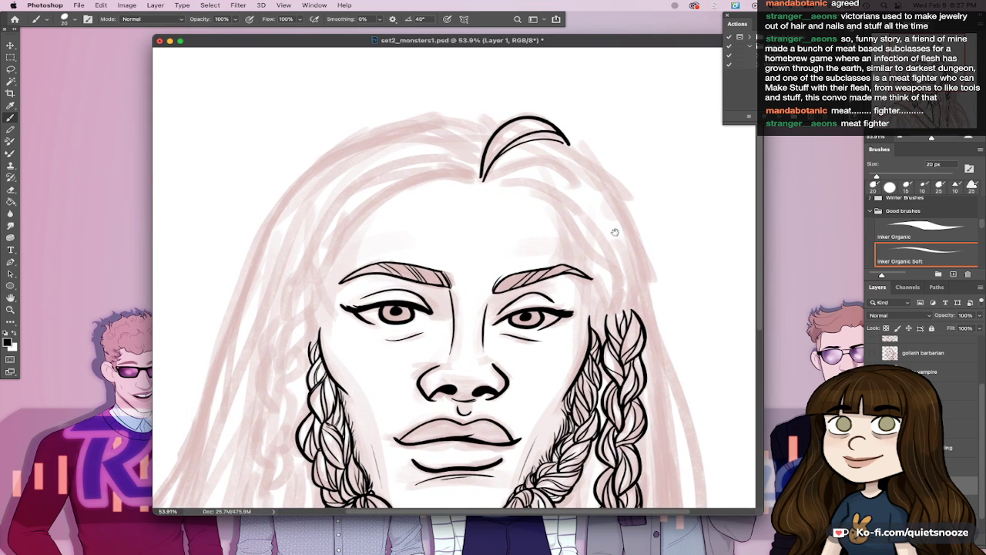
drag(497, 182, 617, 307)
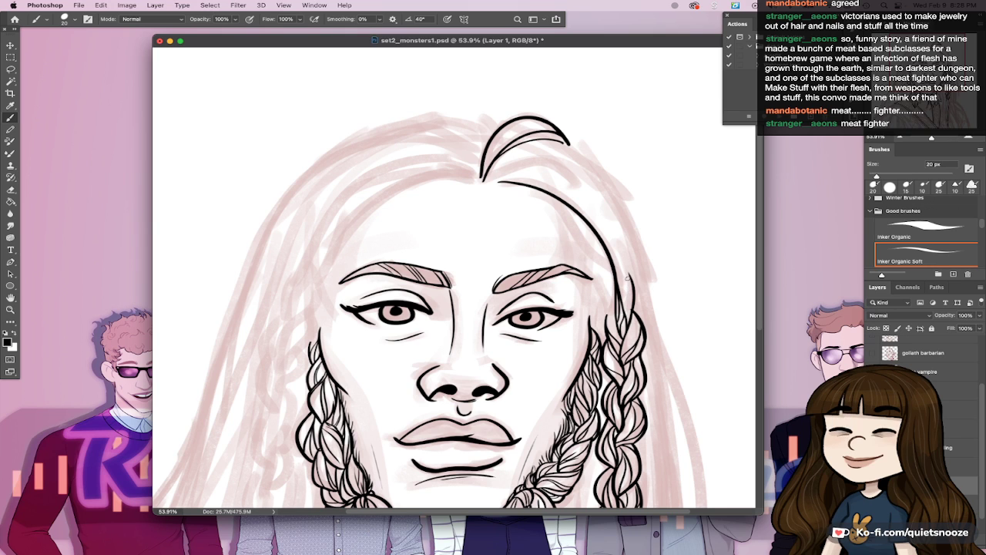
drag(616, 247, 625, 286)
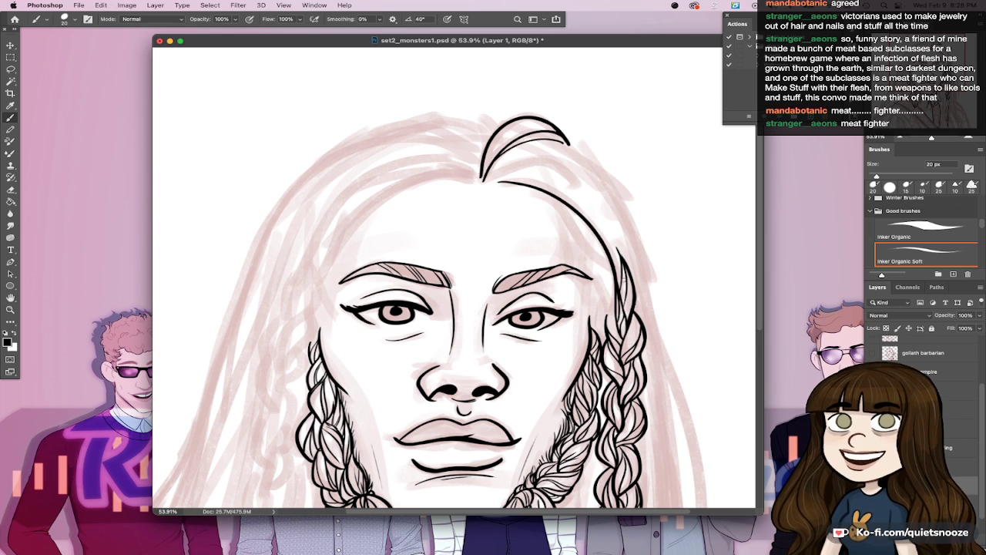
Step: Ink a second strand line along the right-hand hairline from the forehead to the braid, retrying the curve several times
drag(529, 191, 613, 290)
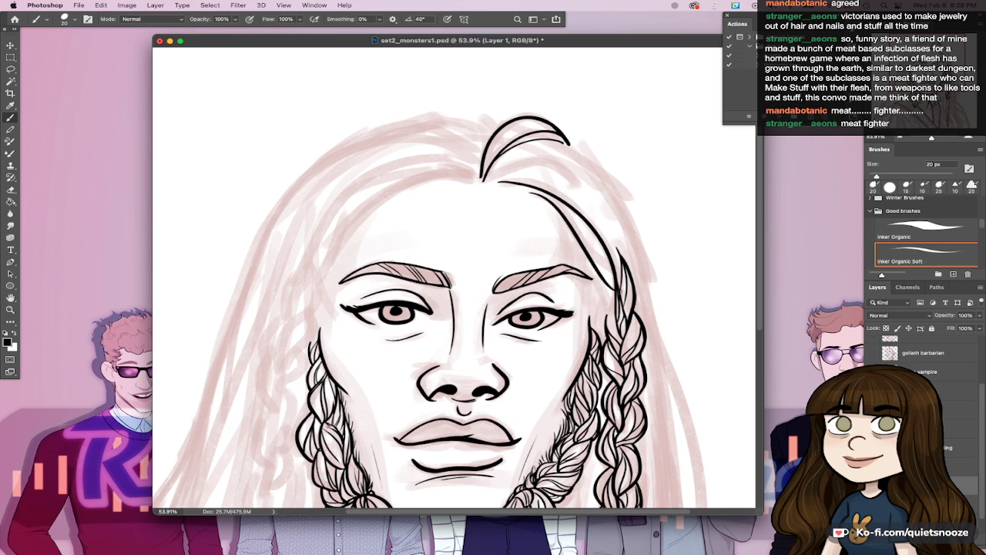
key(ctrl+z)
drag(529, 190, 593, 280)
key(super+z)
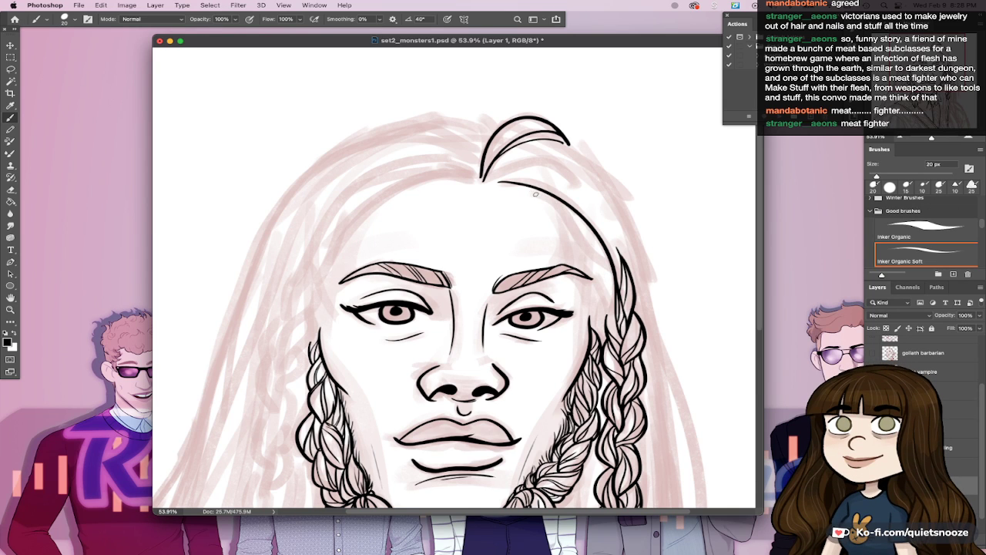
drag(530, 193, 589, 244)
key(super+z)
drag(527, 194, 609, 266)
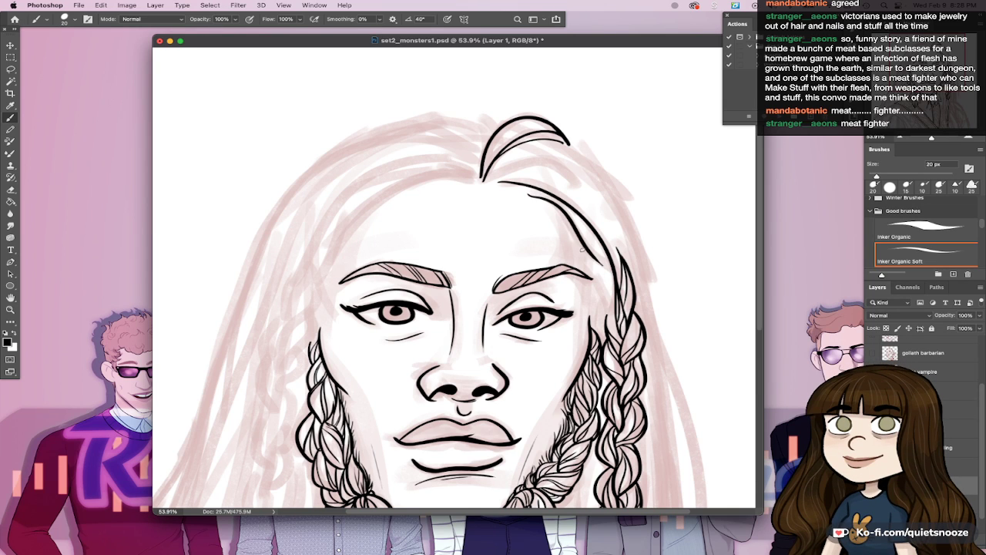
key(ctrl+z)
mouse_move(529, 191)
mouse_down()
mouse_move(552, 202)
mouse_move(614, 280)
mouse_up()
Step: Ink hair strands sweeping from the right-hand temple into the braid and a hairline edge down past the eyebrow, redoing stray strokes
drag(564, 212, 609, 293)
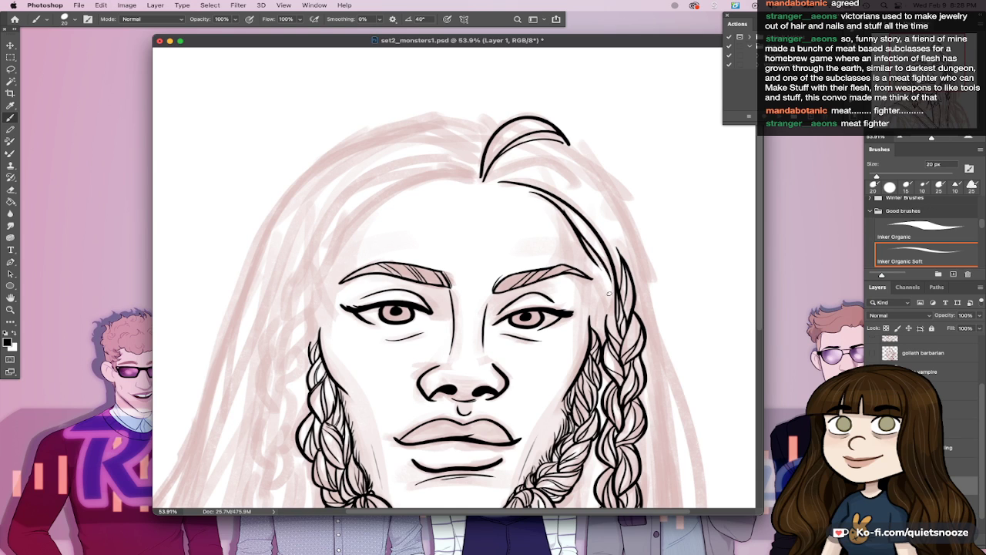
key(super+z)
drag(563, 210, 608, 278)
mouse_move(583, 240)
mouse_down()
mouse_move(608, 273)
mouse_move(602, 300)
mouse_move(616, 324)
mouse_up()
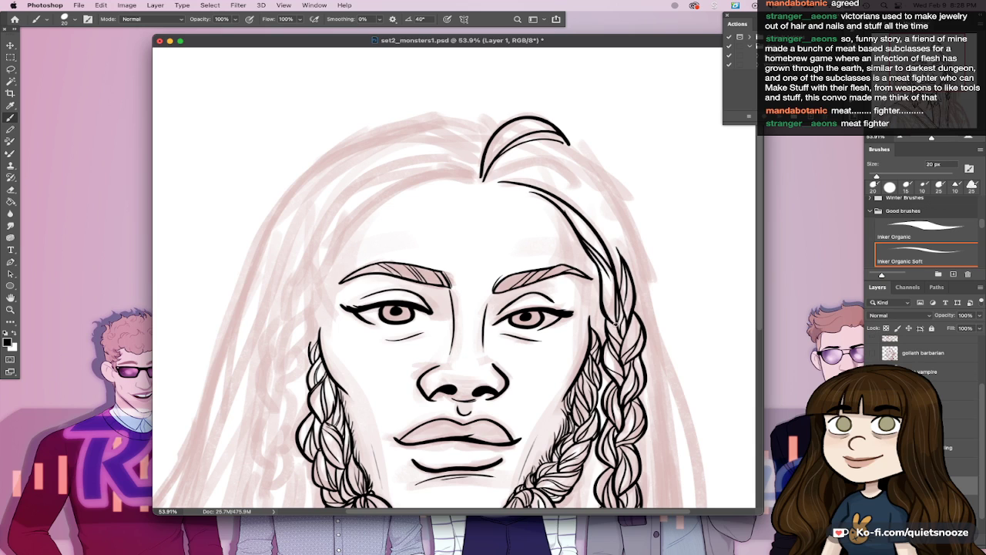
drag(598, 265, 615, 317)
mouse_move(566, 212)
mouse_down()
mouse_move(601, 299)
mouse_move(592, 334)
mouse_up()
key(super+z)
key(super+z)
key(super+z)
drag(590, 278, 593, 334)
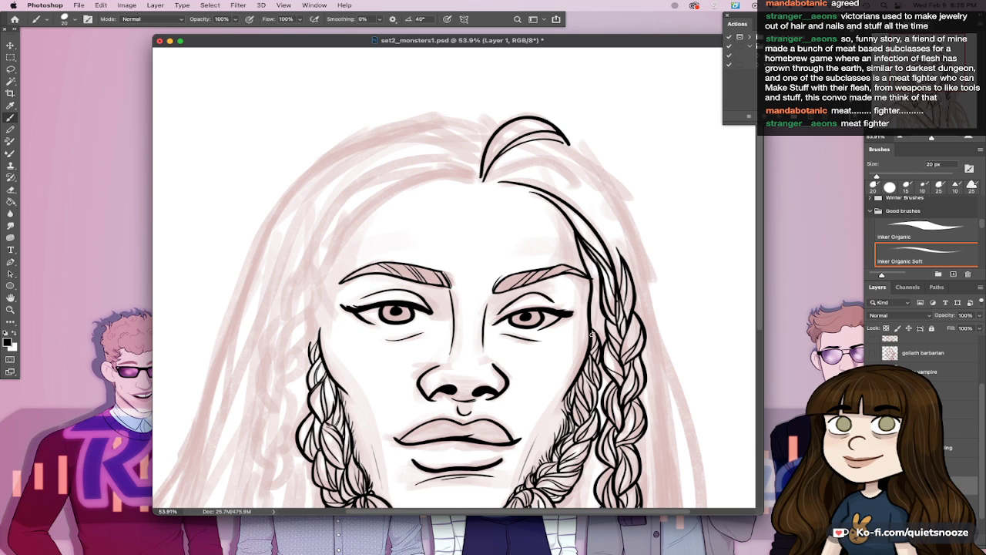
Step: Retry the temple hairline edge and add fine strands beside the eyebrow with the brush reduced to 9 px
key(super+z)
drag(577, 237, 598, 308)
key(super+z)
drag(577, 236, 602, 333)
key(super+z)
key(bracketleft)
key(bracketleft)
key(bracketleft)
drag(592, 279, 603, 340)
mouse_move(590, 275)
mouse_down()
mouse_move(603, 343)
mouse_move(595, 334)
mouse_up()
key(super+z)
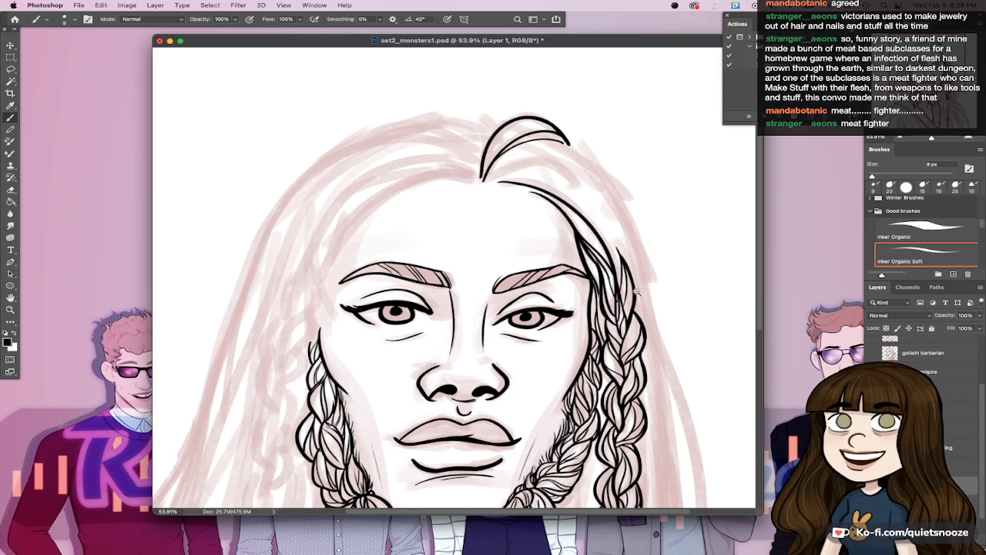
Step: Ink a curved strand at 15 px sweeping from the parting over the right-hand side of the head
mouse_move(646, 402)
mouse_down()
mouse_move(625, 403)
mouse_move(633, 405)
mouse_up()
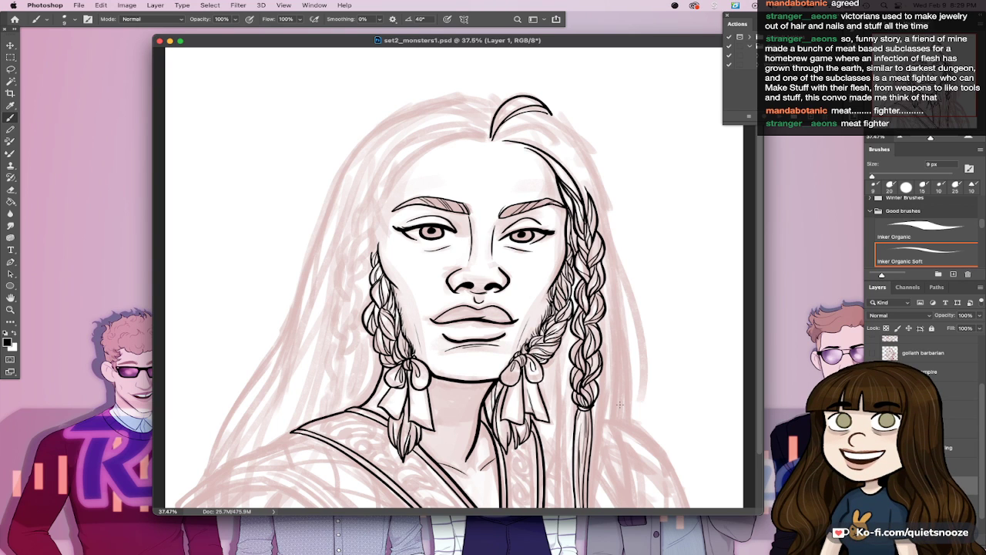
mouse_move(358, 258)
mouse_down()
mouse_move(468, 260)
mouse_move(544, 398)
mouse_move(476, 444)
mouse_move(456, 445)
mouse_up()
key(bracketright)
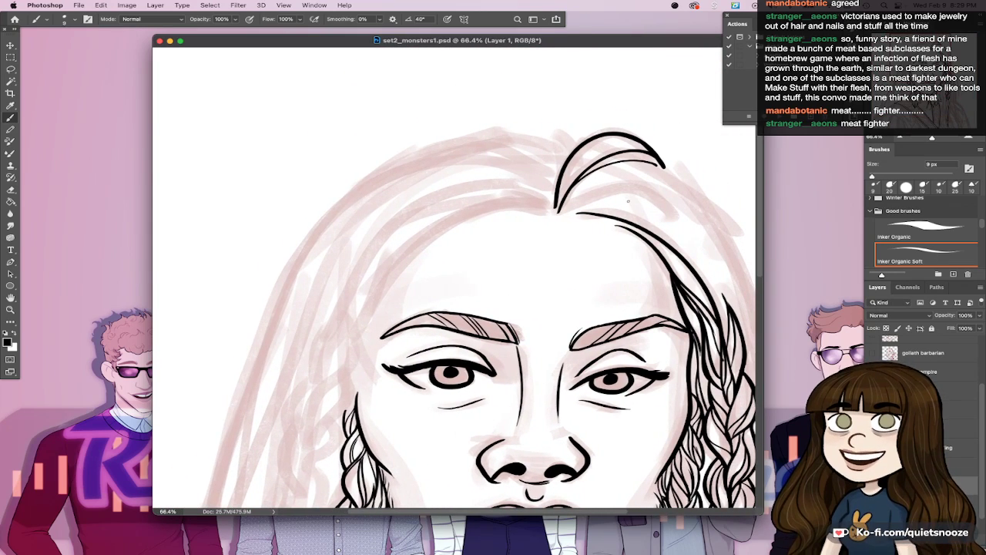
key(bracketright)
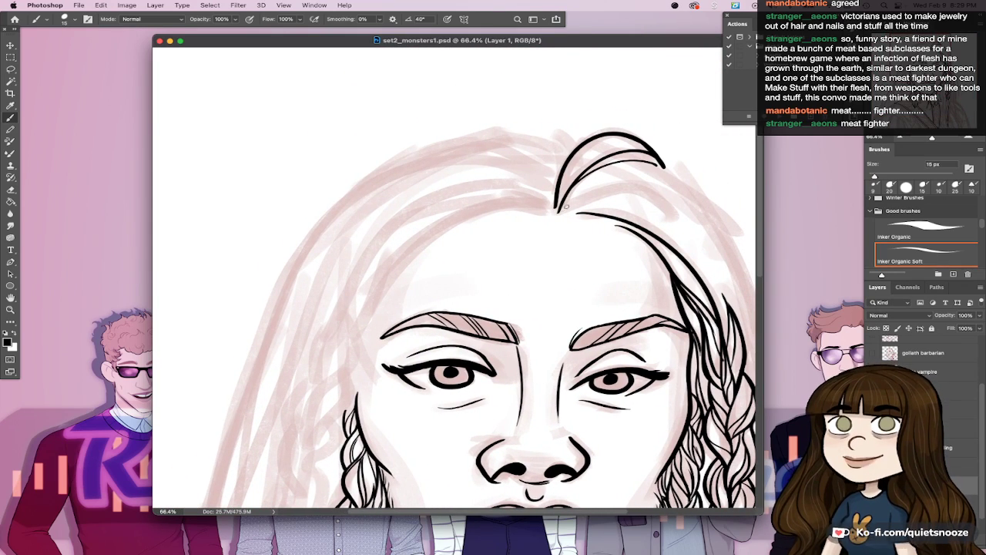
drag(570, 208, 697, 224)
Step: Ink two long curved strands from the parting across the left-hand side of the crown, redoing the upper one
scroll(730, 212, down, 5)
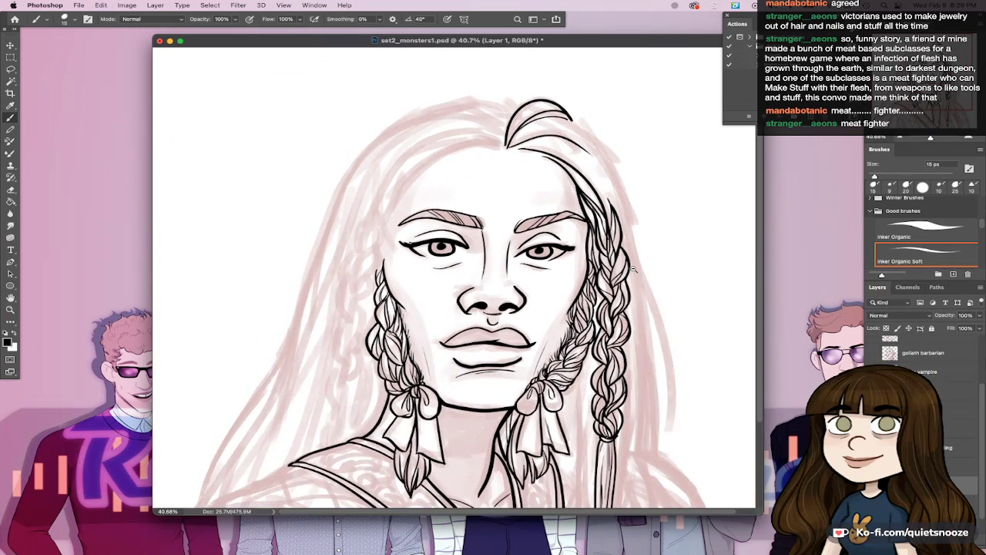
scroll(633, 269, up, 5)
mouse_move(319, 250)
mouse_down()
mouse_move(393, 216)
mouse_move(601, 217)
mouse_move(606, 235)
mouse_up()
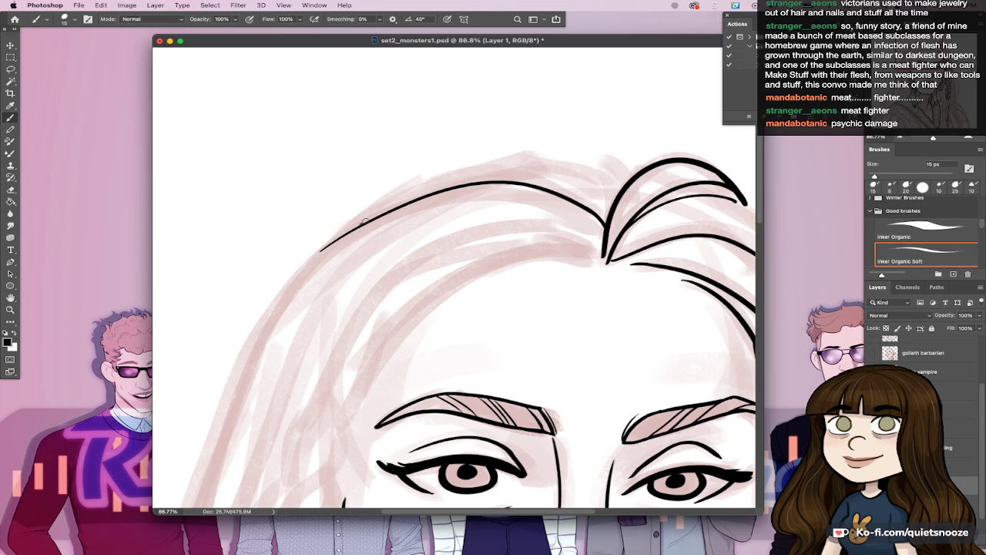
mouse_move(366, 221)
mouse_down()
mouse_move(558, 188)
mouse_move(592, 202)
mouse_up()
key(super+z)
drag(384, 213, 599, 204)
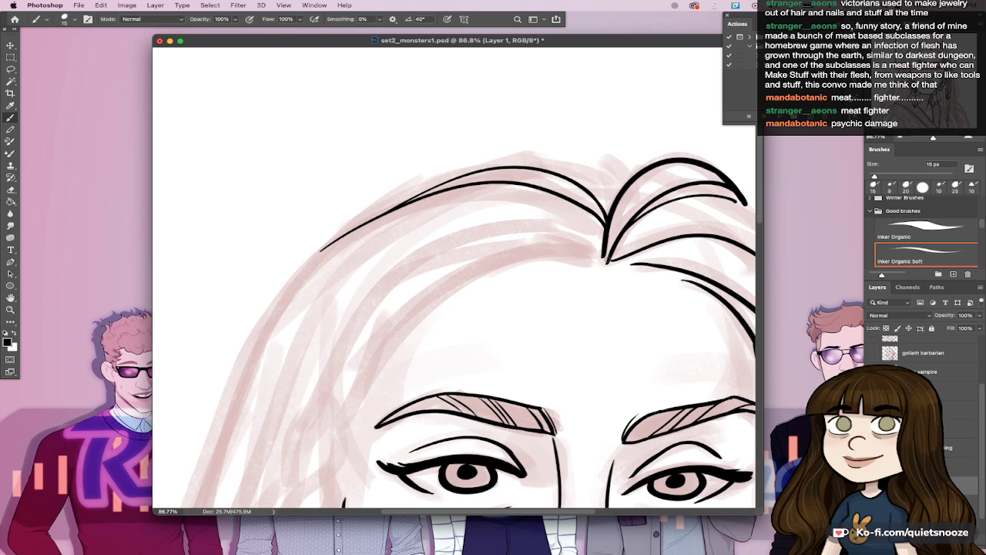
Step: Ink the crown's outer contour on the left-hand side and small strands at the parting, and save the file
mouse_move(329, 240)
mouse_down()
mouse_move(509, 155)
mouse_move(609, 183)
mouse_up()
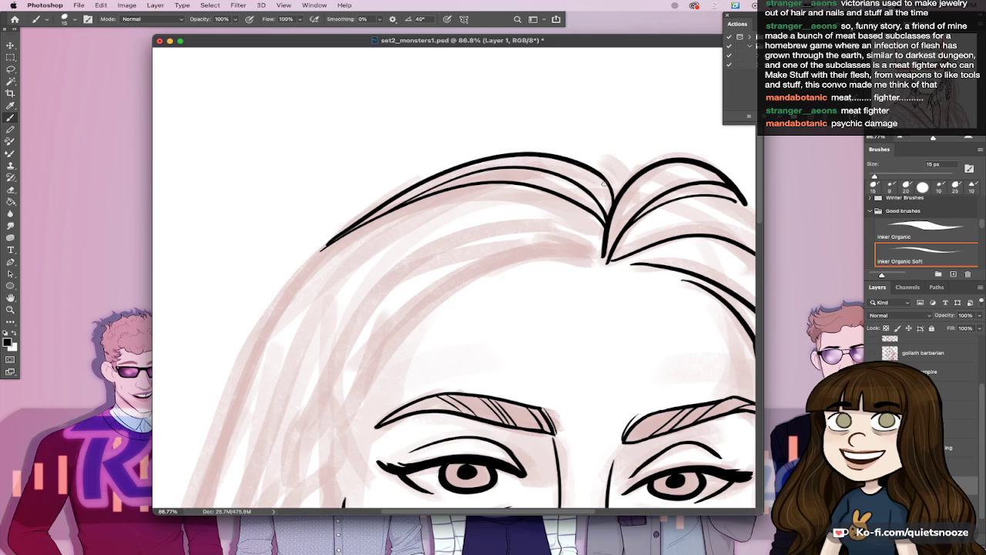
drag(587, 163, 626, 182)
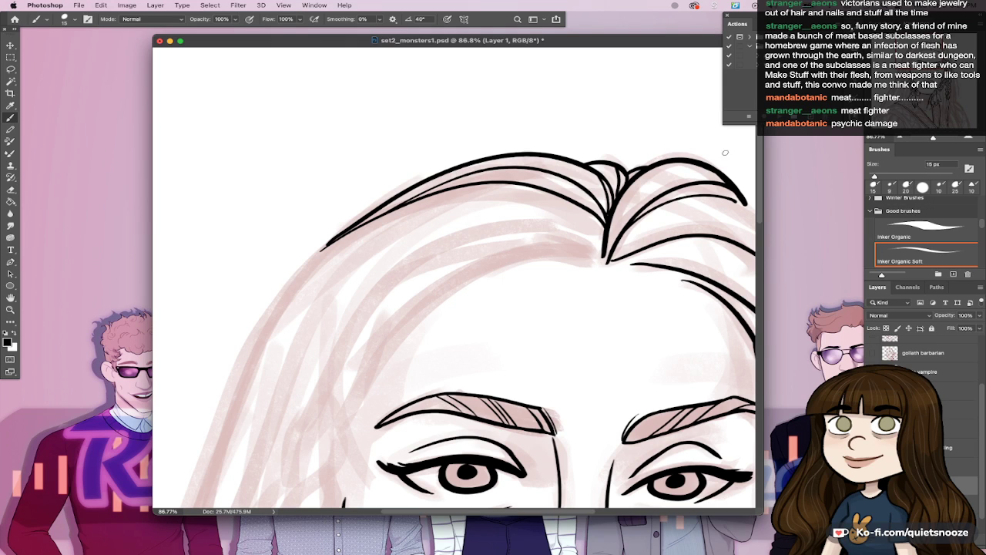
key(super+0)
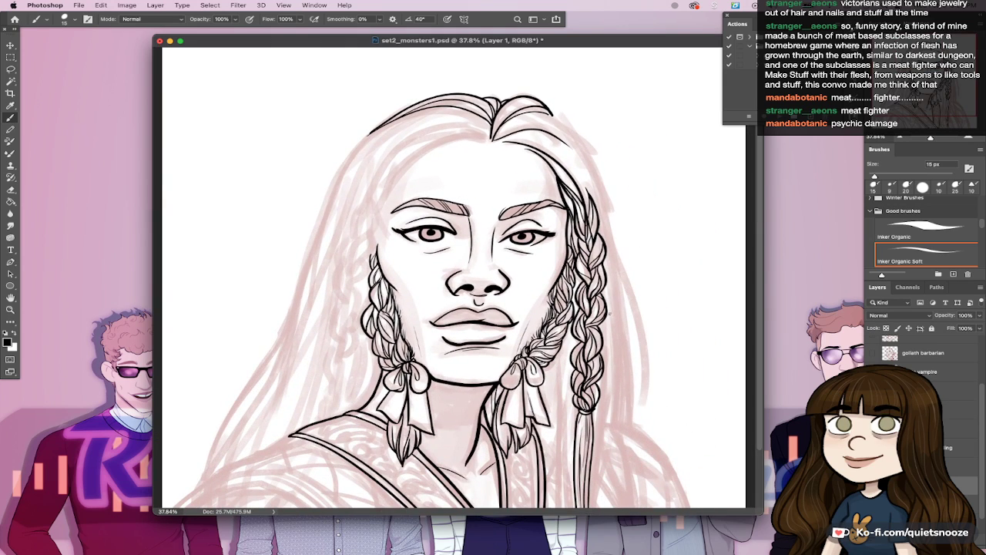
key(super+s)
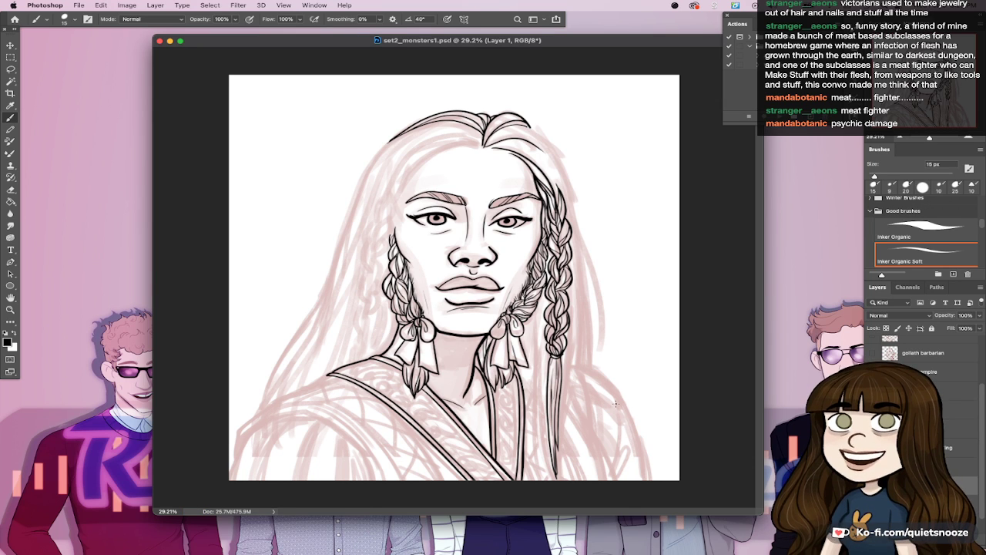
Step: Ink the robe's inner arm lines and small folds near the canvas bottom on both sides, redoing the right-hand line
drag(616, 402, 616, 453)
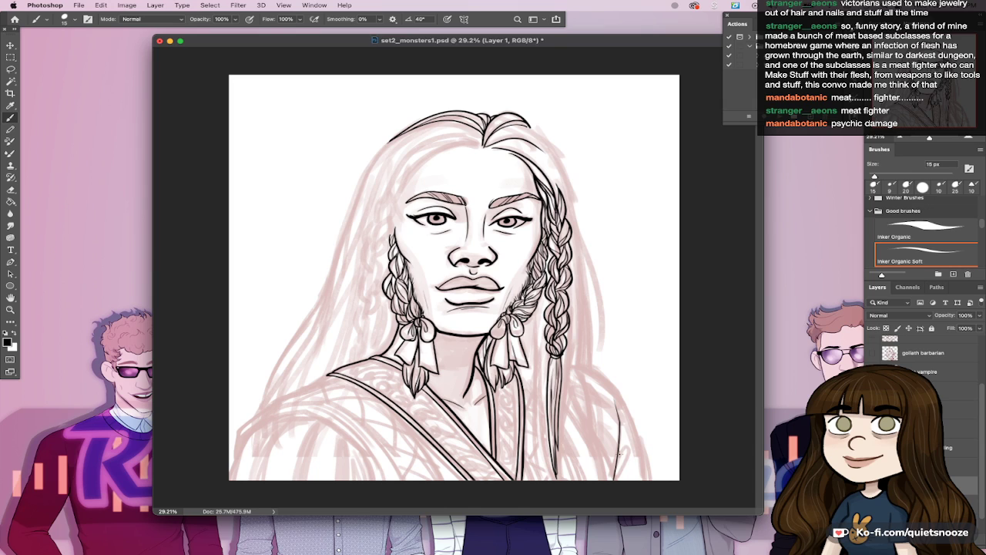
key(super+z)
drag(616, 400, 616, 489)
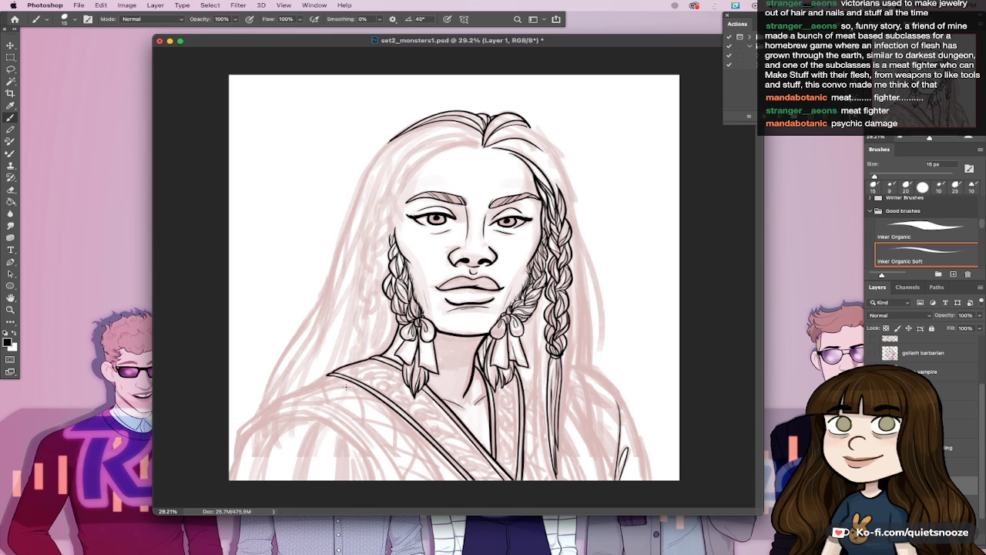
drag(356, 461, 366, 479)
Step: Ink long loose hair strands at 25 px down both sides of the right-hand hair braid
key(bracketright)
drag(535, 306, 544, 473)
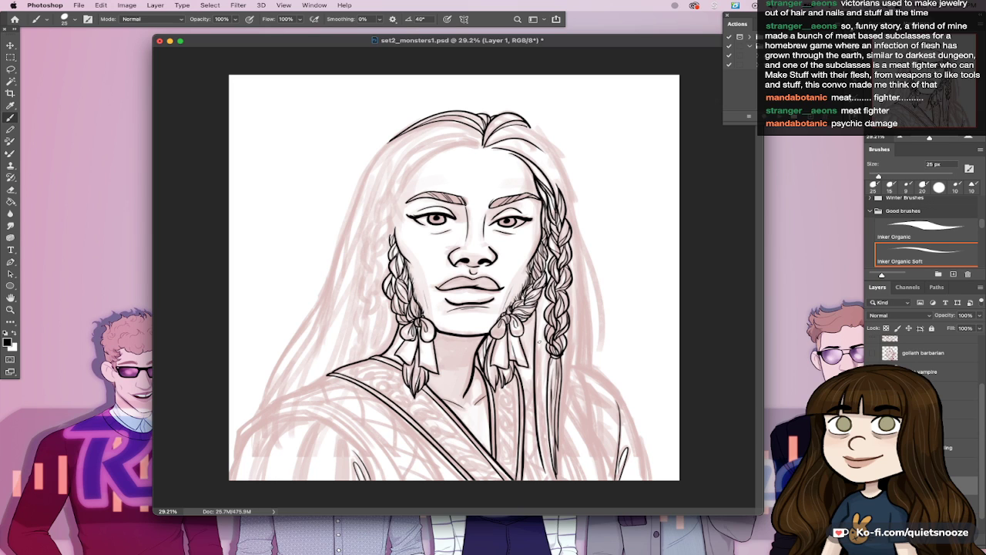
drag(540, 343, 555, 493)
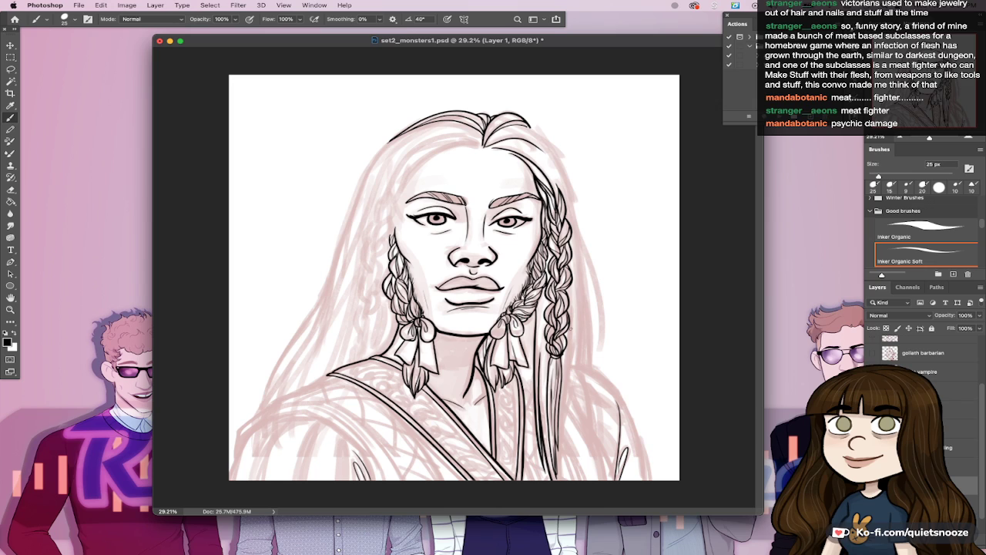
drag(572, 302, 559, 467)
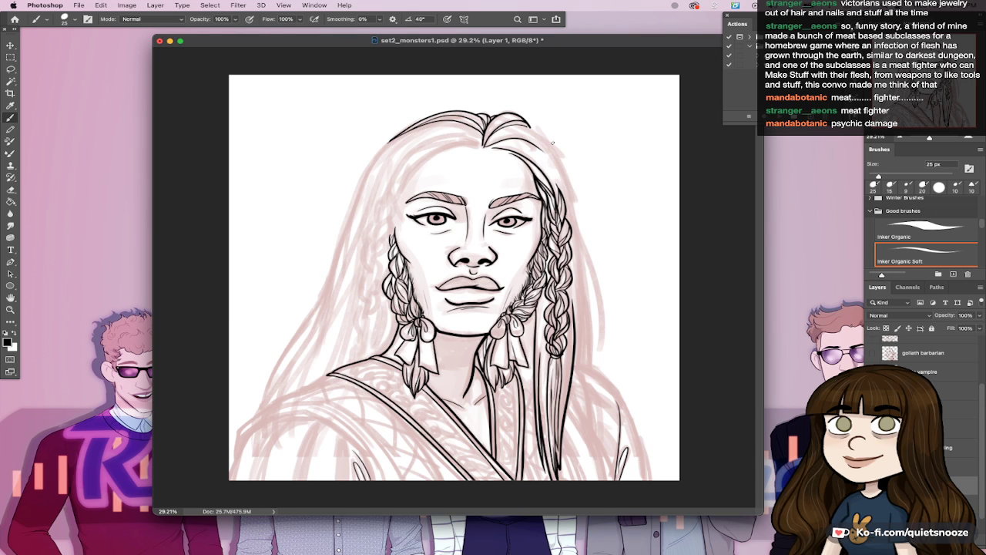
Step: Ink the outer contour of the loose hair beside the long braid, from the crown down to the shoulder
mouse_move(547, 140)
mouse_down()
mouse_move(573, 204)
mouse_move(603, 371)
mouse_up()
key(super+z)
drag(551, 136, 607, 353)
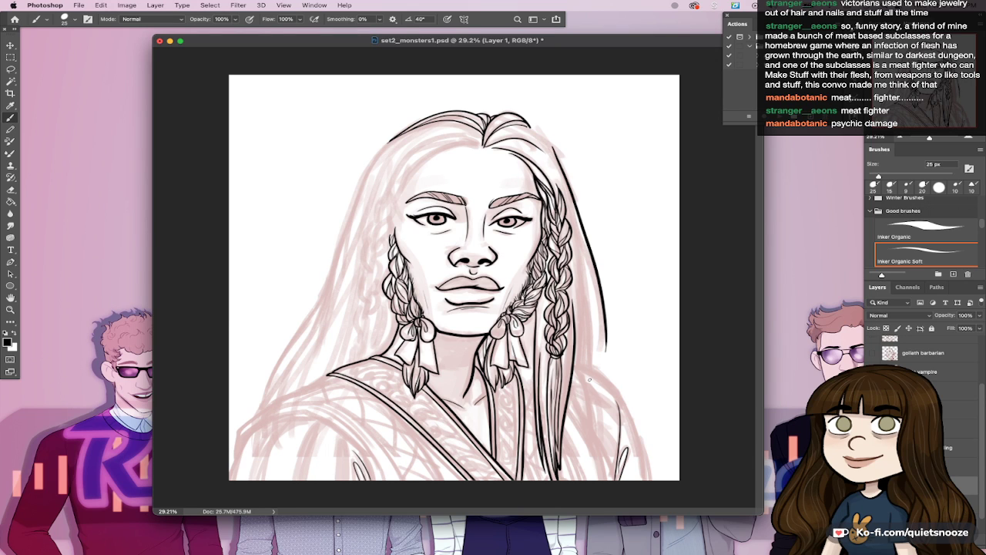
Step: Ink a second line just inside the outer hair contour, tapering toward the contour's lower tip
drag(576, 224, 601, 353)
key(super+z)
drag(580, 231, 606, 367)
key(super+z)
drag(585, 244, 606, 362)
key(super+z)
drag(584, 252, 604, 375)
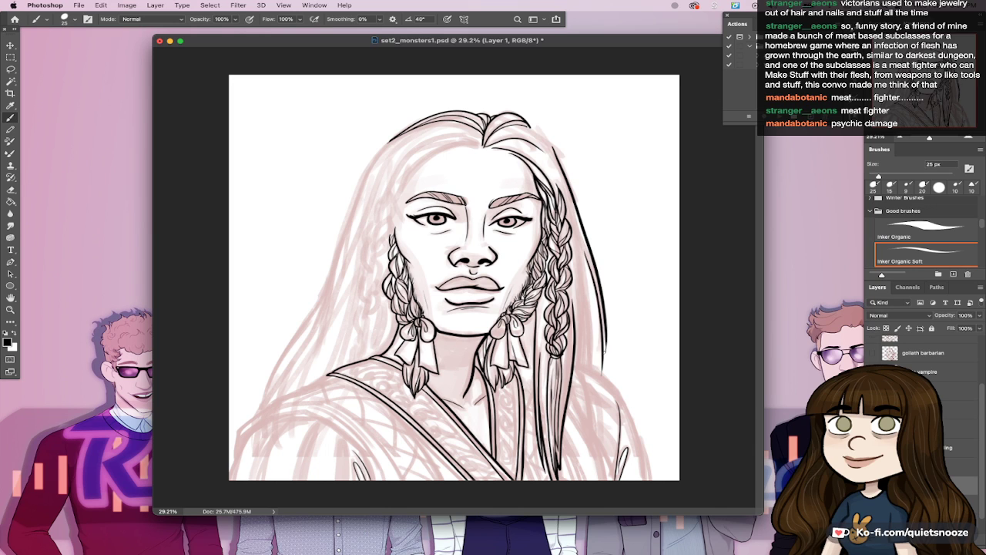
key(super+z)
drag(590, 276, 603, 358)
key(super+z)
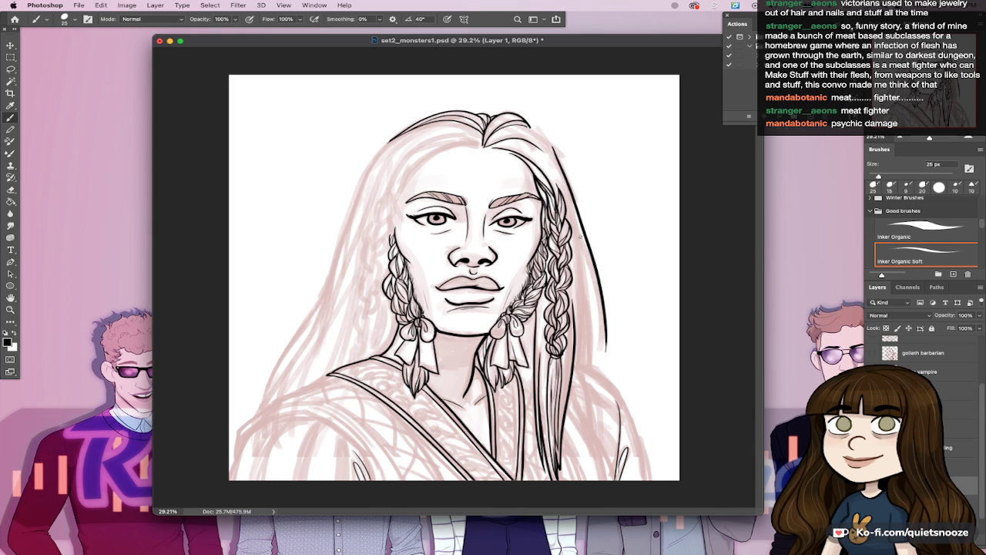
drag(579, 235, 602, 351)
key(super+z)
mouse_move(580, 241)
mouse_down()
mouse_move(604, 354)
mouse_move(606, 340)
mouse_up()
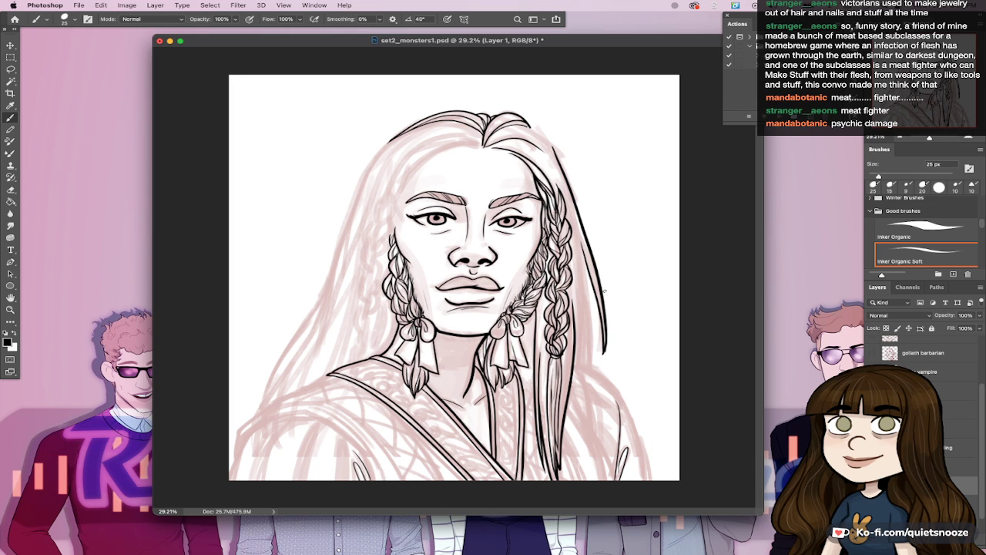
Step: Ink a long strand line inside the hair contour, running from mid-length down to the shoulder
key(e)
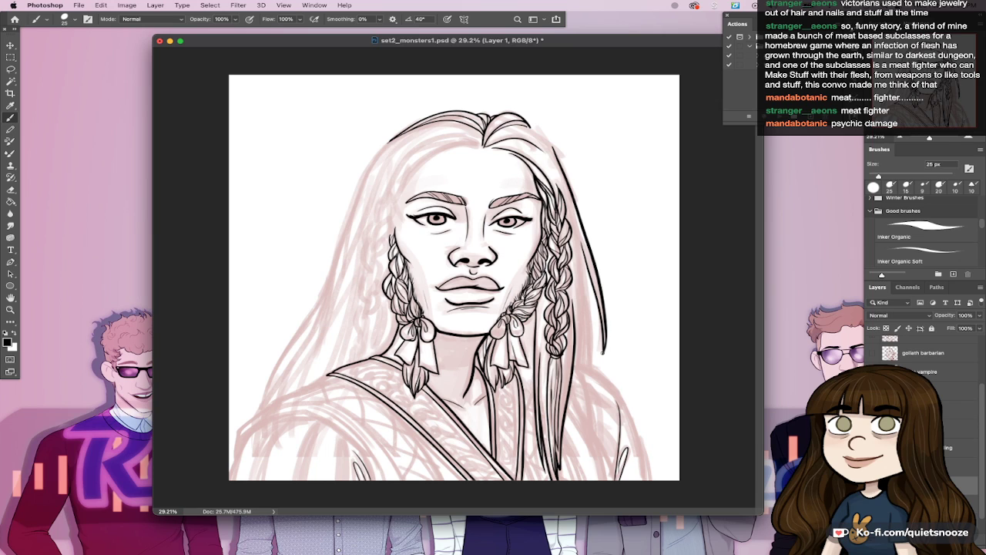
key(comma)
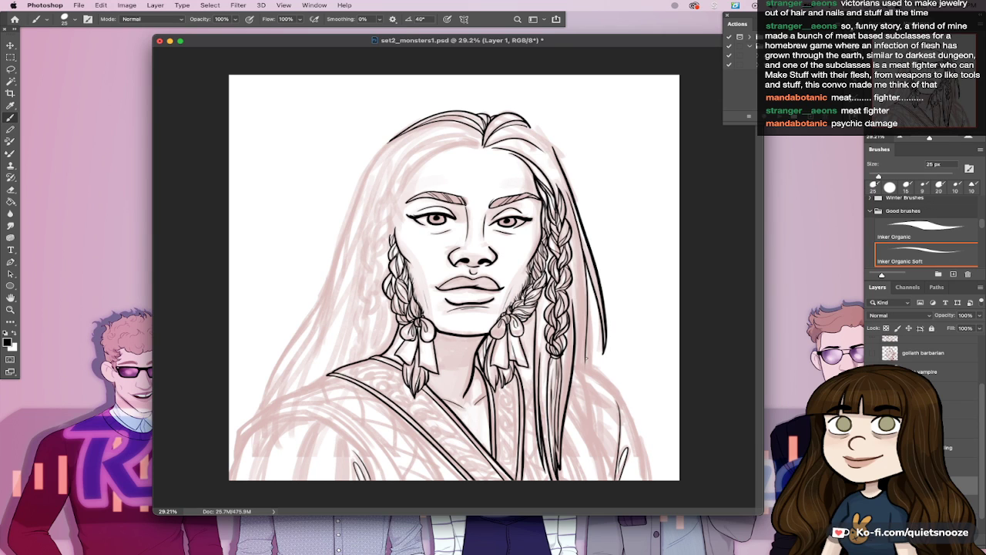
drag(587, 270, 590, 356)
key(super+z)
drag(586, 267, 593, 369)
key(super+z)
drag(590, 271, 594, 374)
key(super+z)
drag(589, 271, 593, 371)
key(super+z)
drag(588, 272, 592, 324)
key(super+z)
drag(585, 262, 594, 345)
key(super+z)
Step: Ink additional vertical strand lines between the long braid and the outer hair edge to fill out the loose hair
drag(571, 203, 582, 361)
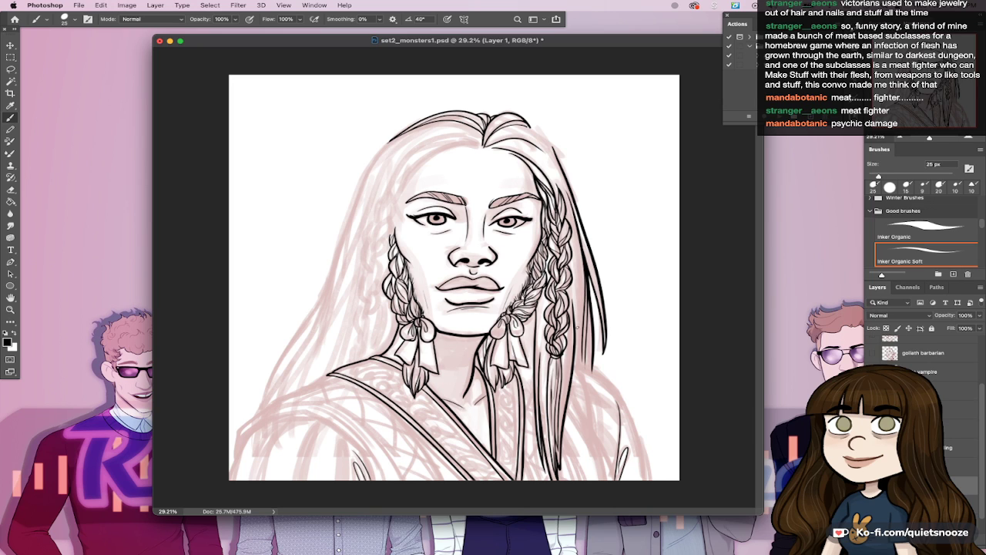
drag(580, 325, 576, 366)
drag(578, 262, 580, 368)
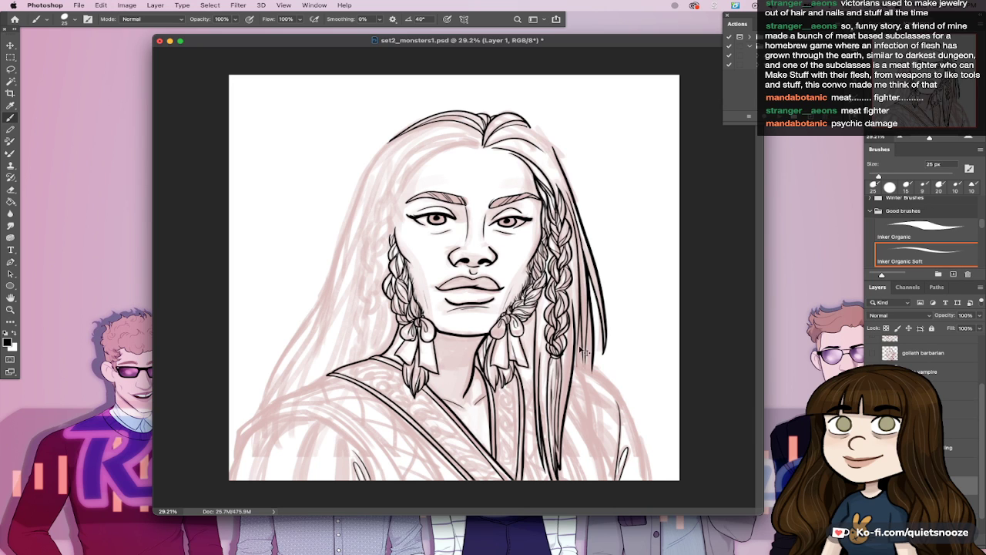
key(super+z)
drag(580, 287, 579, 371)
drag(578, 271, 580, 375)
key(super+z)
drag(579, 271, 583, 366)
key(super+z)
drag(580, 279, 583, 361)
drag(572, 286, 575, 324)
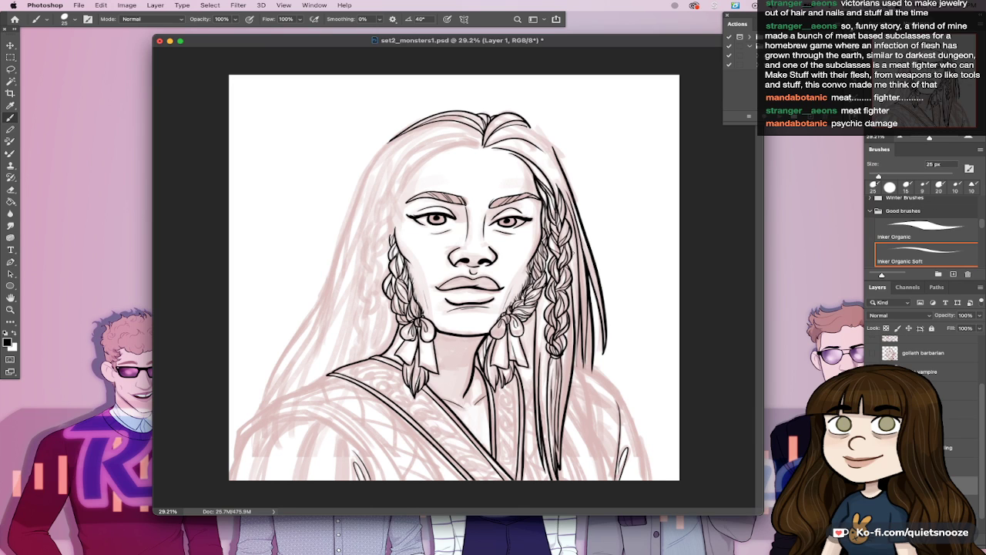
mouse_move(575, 251)
mouse_down()
mouse_move(574, 319)
mouse_move(549, 308)
mouse_move(543, 341)
mouse_move(566, 415)
mouse_up()
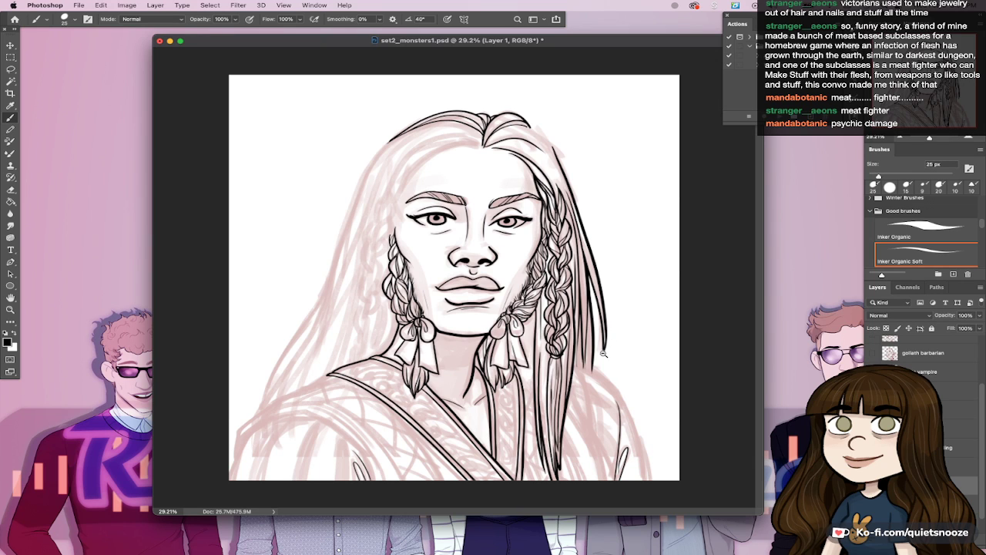
Step: Ink short lines where the hair meets the collar beside the earring next to the long braid
mouse_move(608, 345)
mouse_down()
mouse_move(591, 359)
mouse_move(610, 346)
mouse_move(580, 353)
mouse_up()
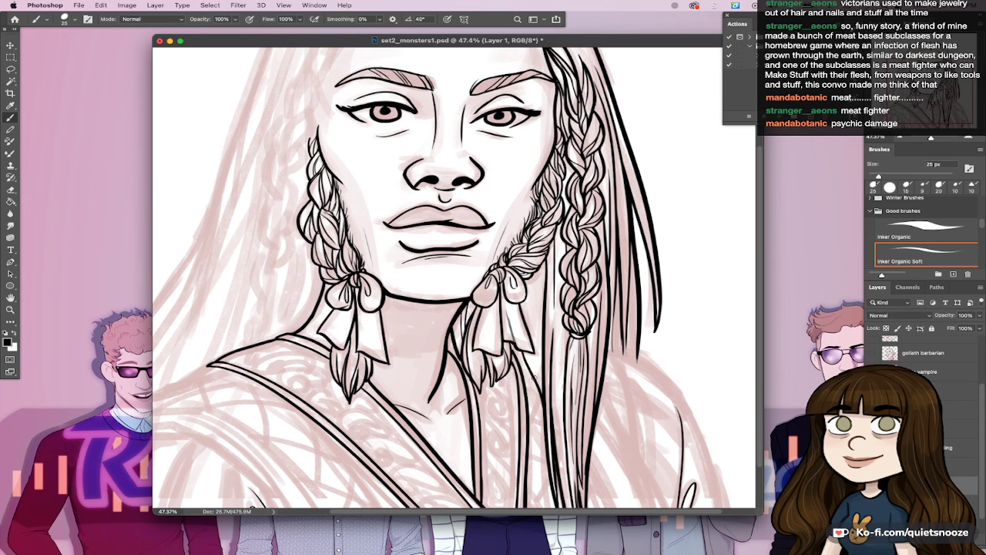
drag(532, 272, 542, 351)
drag(536, 266, 544, 382)
key(super+z)
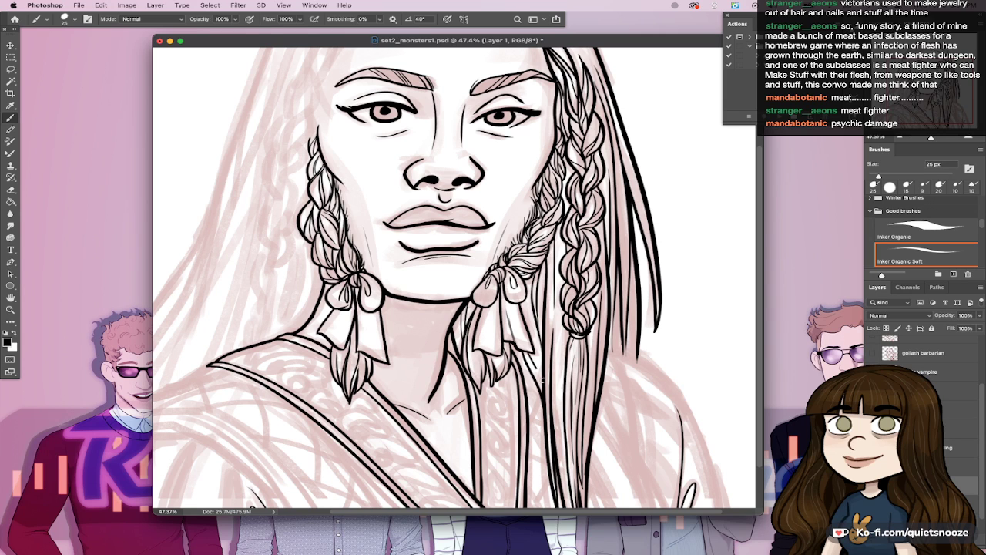
key(super+z)
drag(512, 346, 524, 362)
key(super+z)
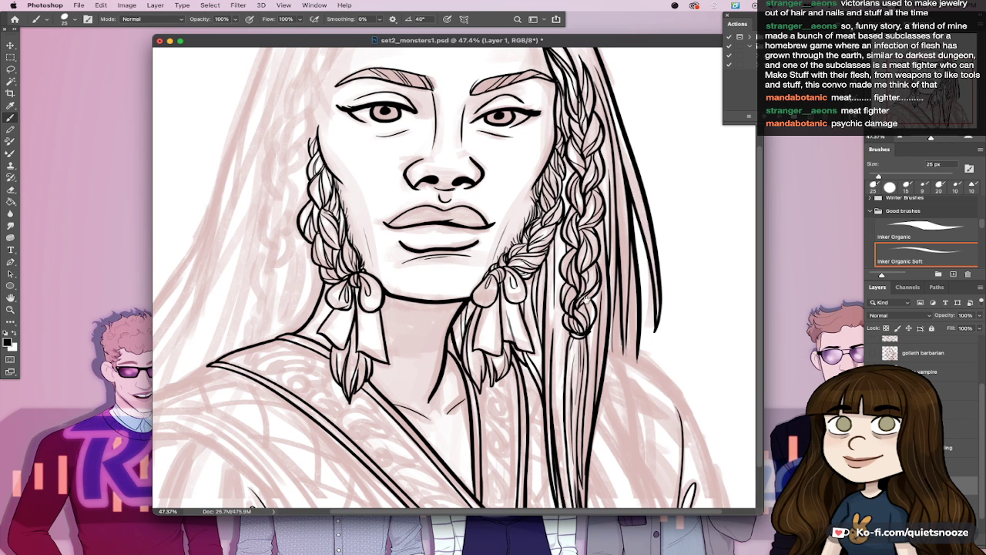
Step: Rename Layer 1 to "dwarven woman" and save the document
alt+click(608, 403)
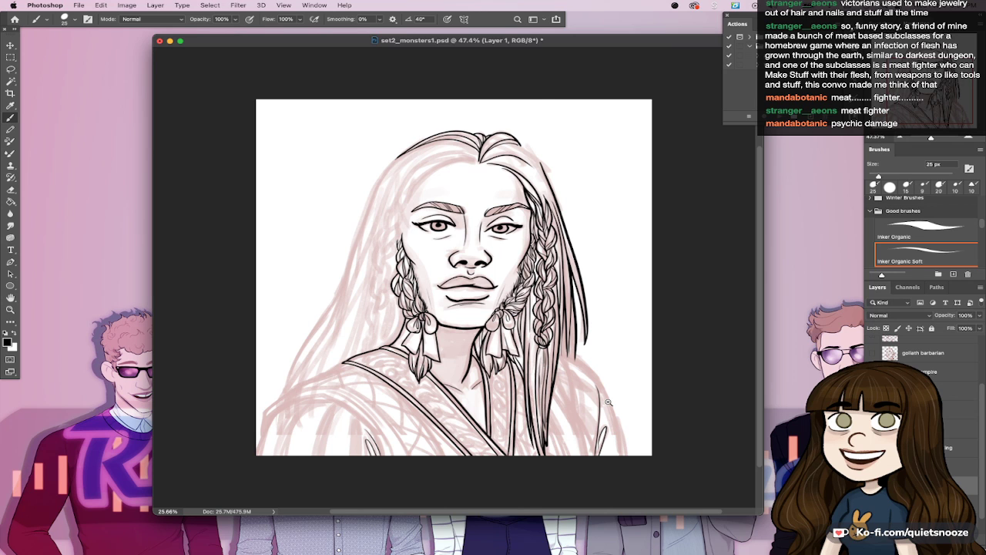
scroll(607, 401, up, 3)
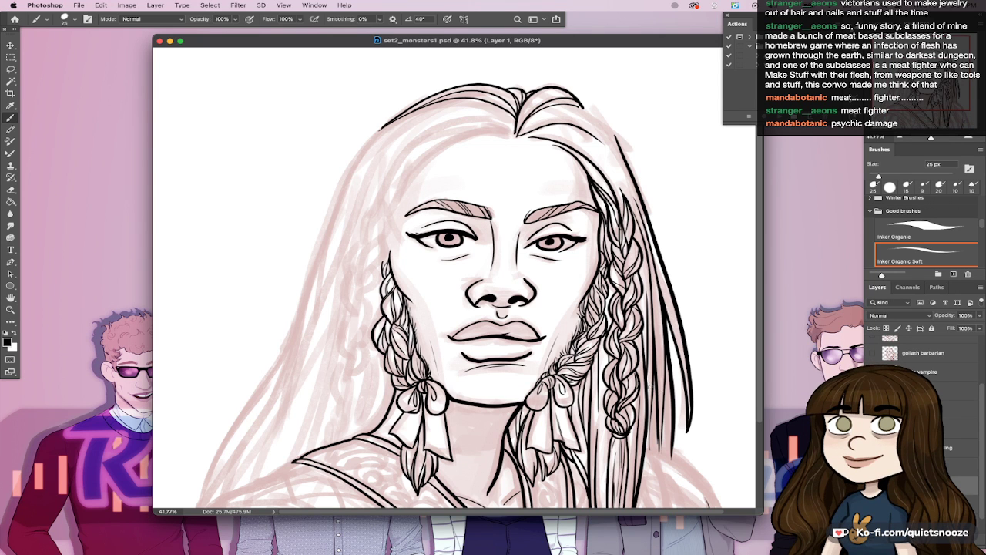
scroll(653, 383, down, 2)
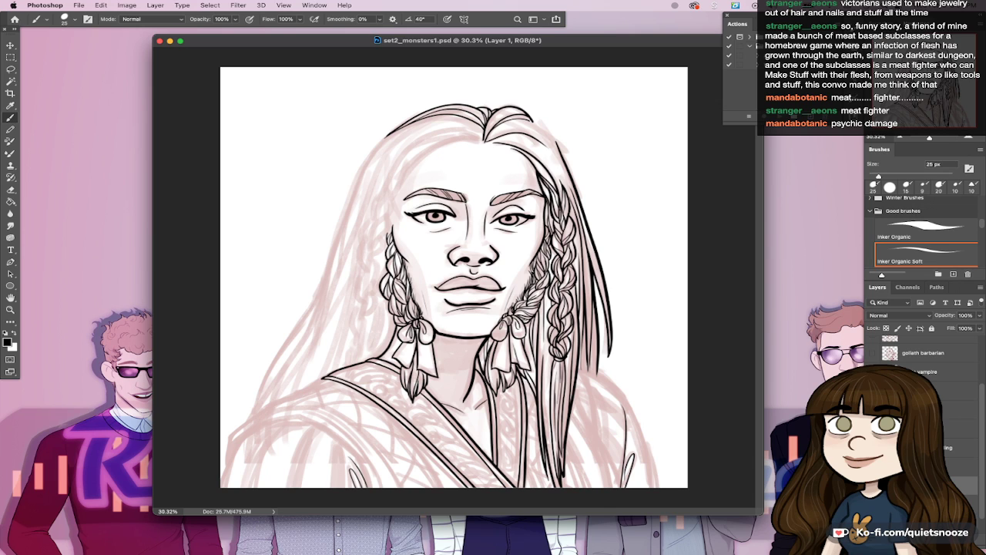
key(Return)
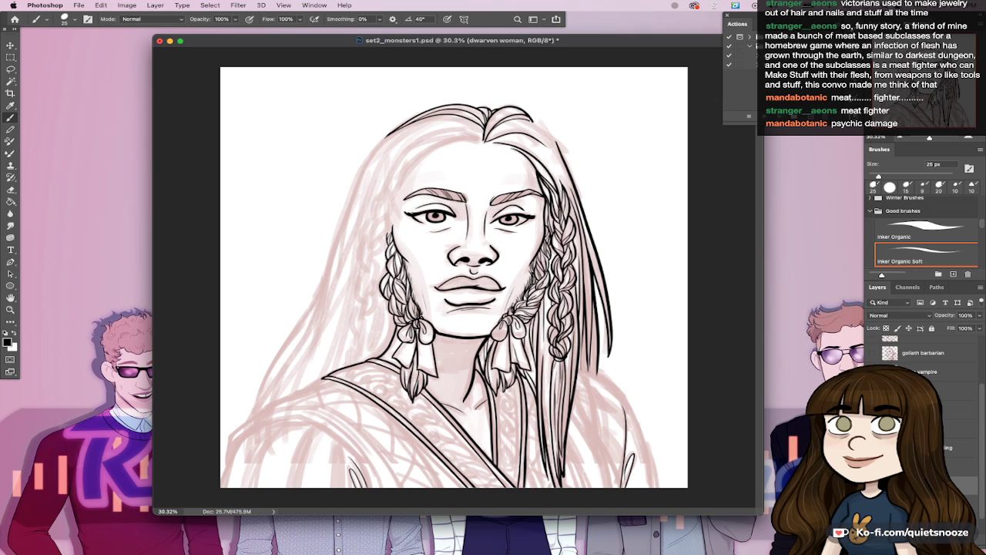
key(cmd+s)
key(super+s)
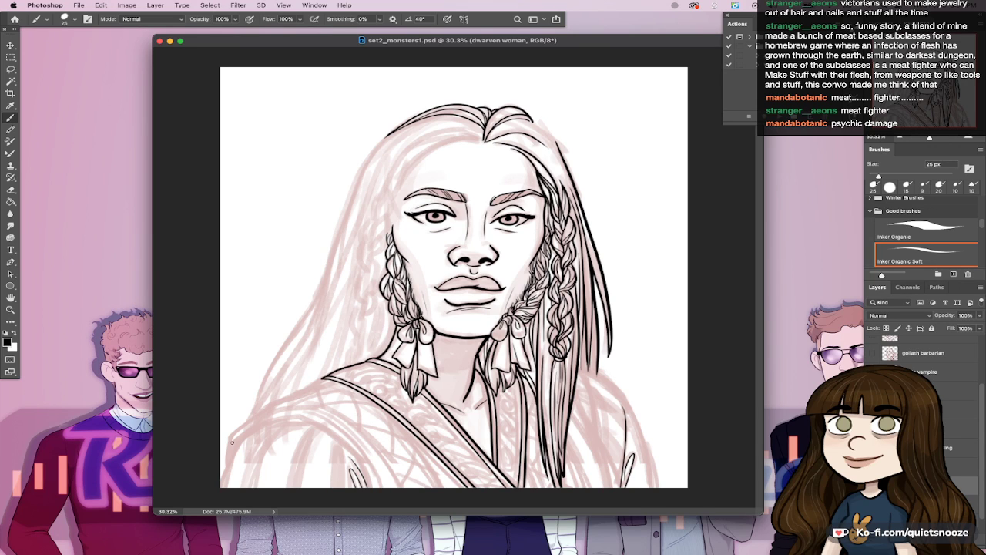
Step: Ink the rounded outline of the near puffed sleeve as one arch from the canvas corner over to the arm opening
drag(222, 487, 372, 479)
key(super+z)
drag(228, 483, 376, 422)
key(super+z)
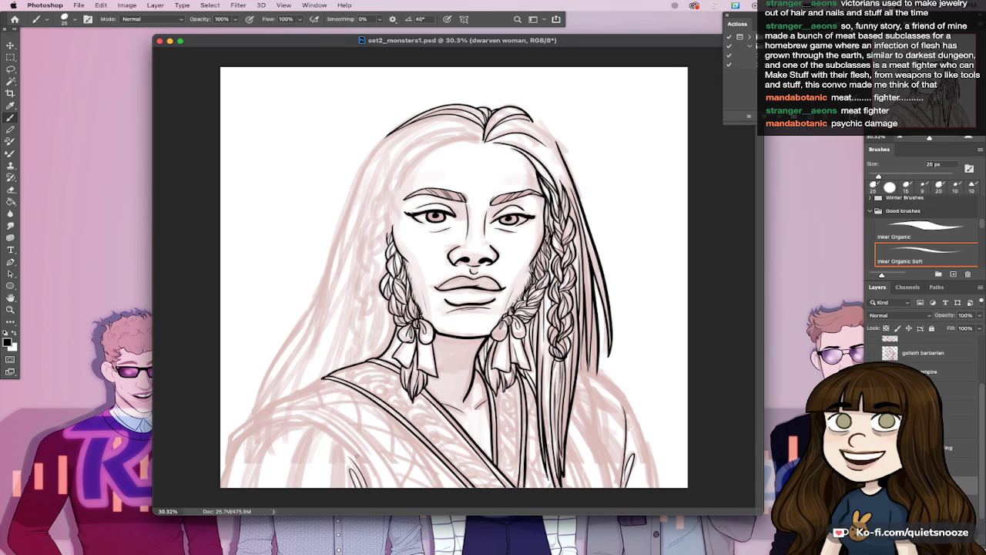
drag(224, 486, 379, 416)
key(super+z)
mouse_move(223, 486)
mouse_down()
mouse_move(296, 416)
mouse_move(379, 488)
mouse_up()
key(super+z)
mouse_move(222, 489)
mouse_down()
mouse_move(289, 416)
mouse_move(375, 487)
mouse_up()
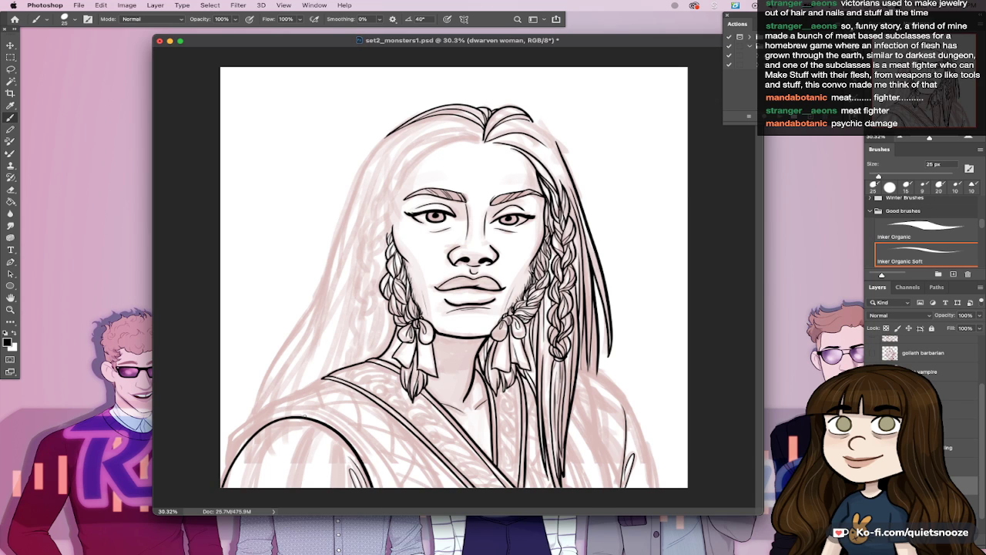
Step: Ink the curved vertical stripe lines of the near puffed sleeve from its top edge down to the canvas bottom
drag(299, 418, 245, 489)
key(super+z)
mouse_move(292, 420)
mouse_down()
mouse_move(244, 490)
mouse_move(255, 508)
mouse_up()
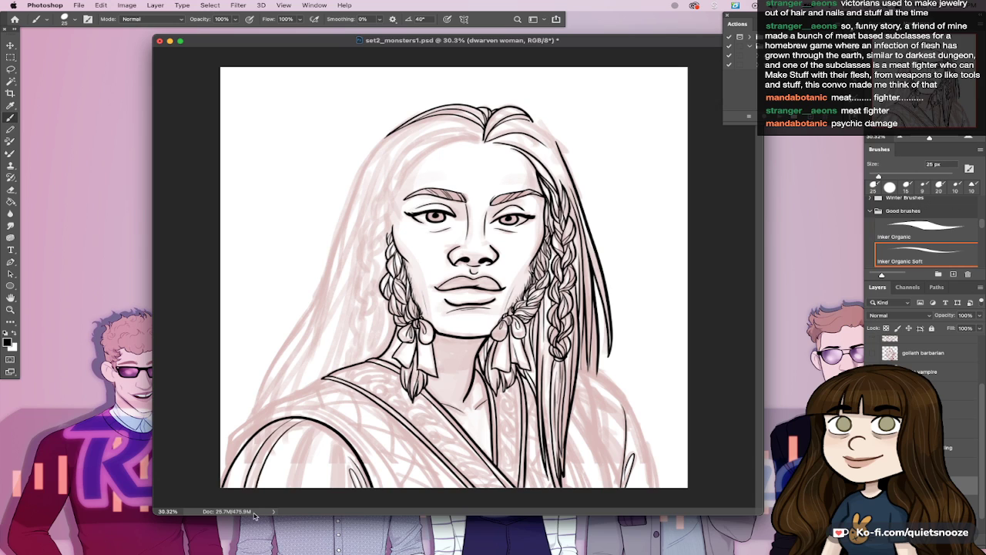
drag(314, 422, 285, 488)
drag(327, 424, 298, 489)
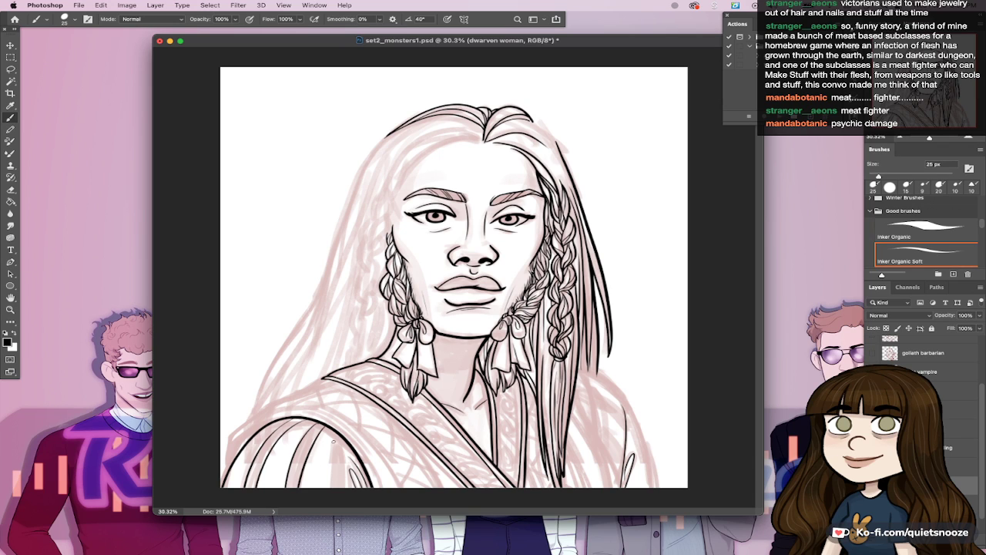
drag(336, 430, 332, 488)
mouse_move(343, 436)
mouse_down()
mouse_move(348, 488)
mouse_move(360, 484)
mouse_up()
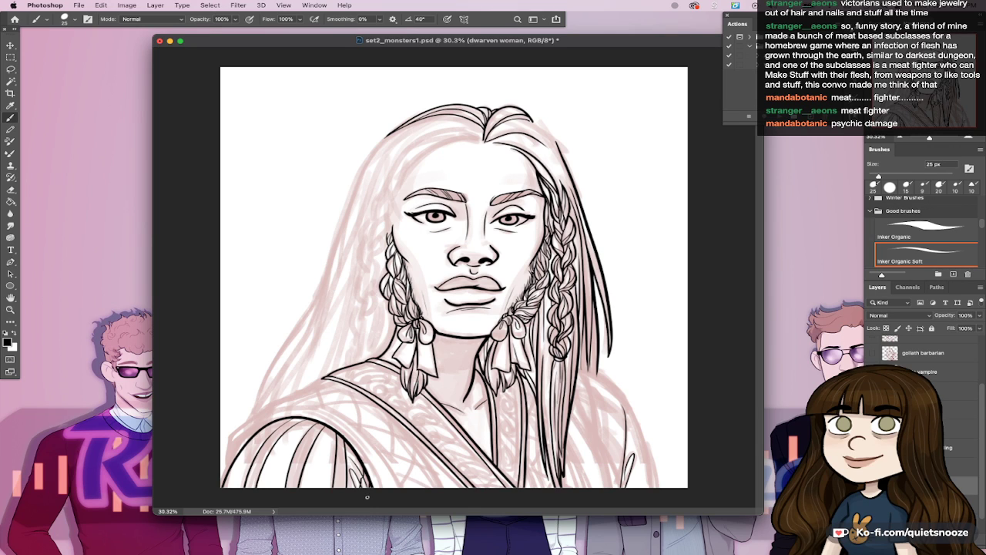
key(super+z)
drag(232, 467, 226, 497)
Step: Ink the fold lines on the far shoulder just below the ends of the loose hair
drag(583, 373, 591, 436)
key(super+z)
drag(592, 373, 602, 445)
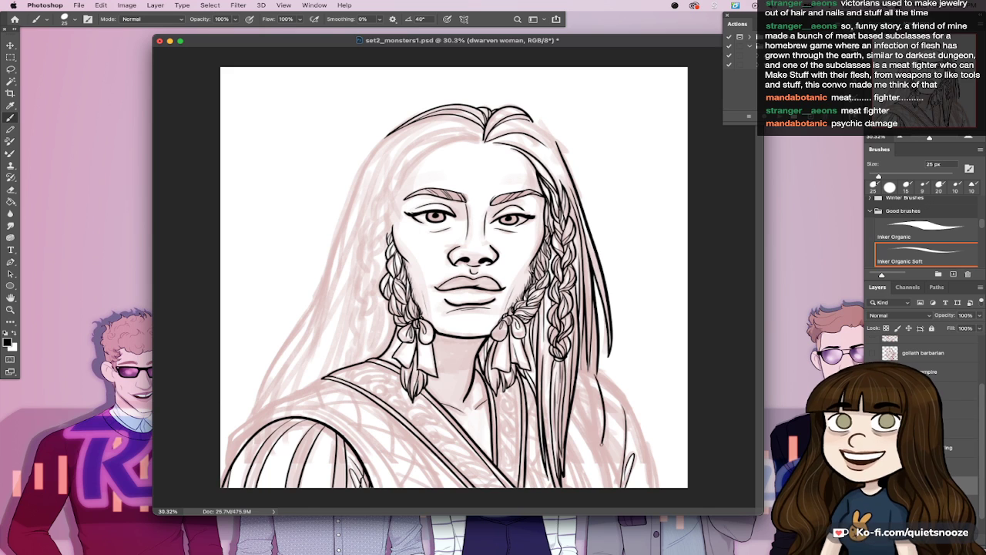
drag(583, 370, 594, 433)
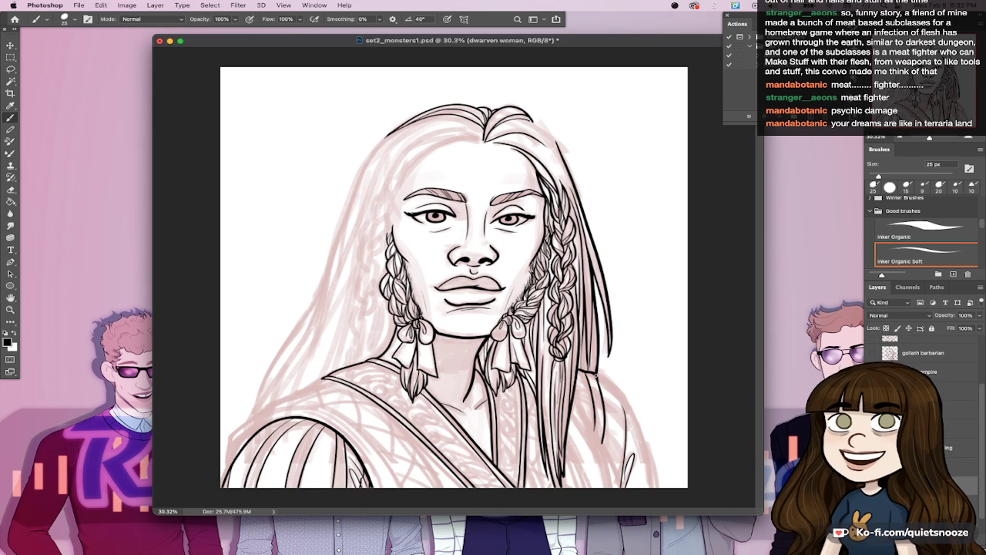
Step: Ink the far shoulder's outer outline down to the canvas bottom and tidy its junction with the hair ends
drag(597, 376, 659, 479)
key(super+z)
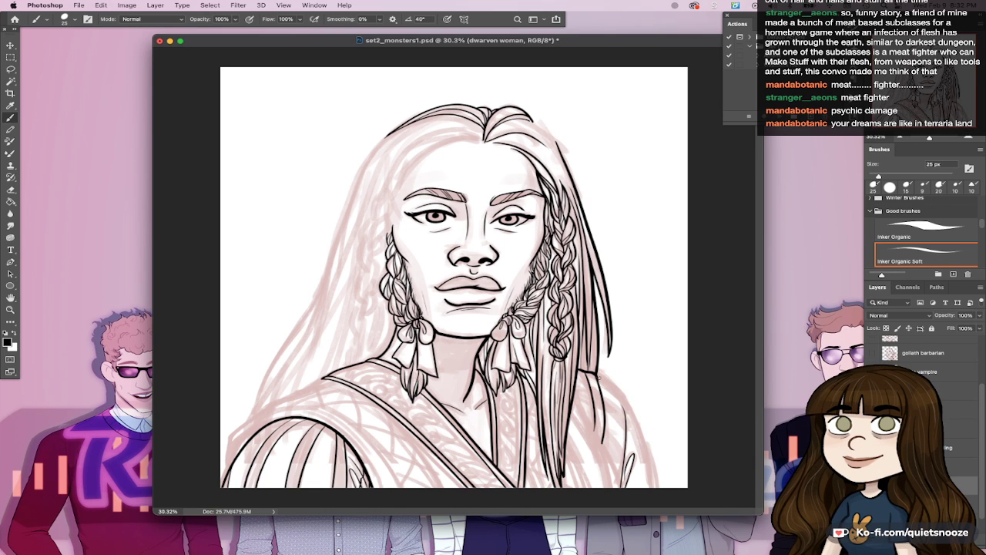
drag(598, 376, 654, 537)
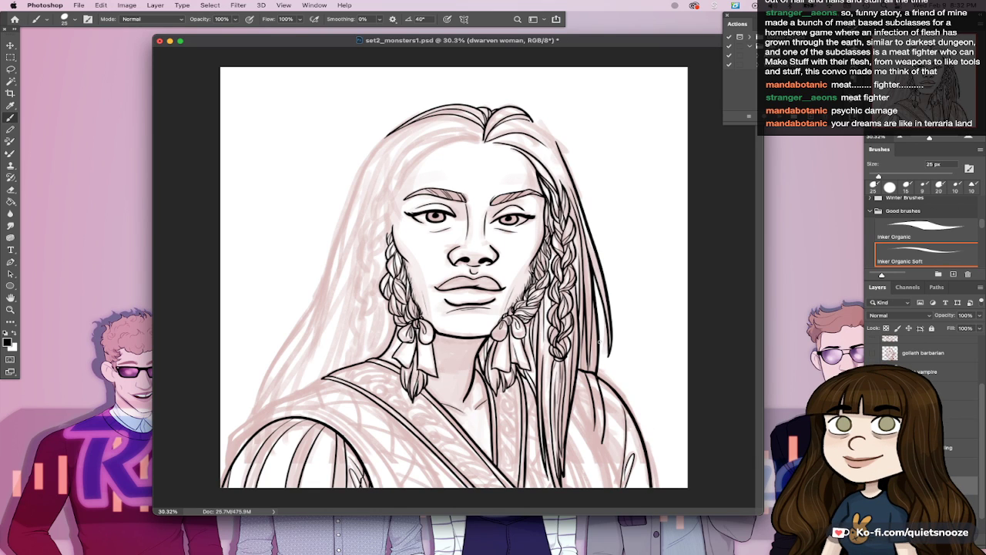
key(ctrl+z)
key(ctrl+z)
key(ctrl+z)
key(ctrl+z)
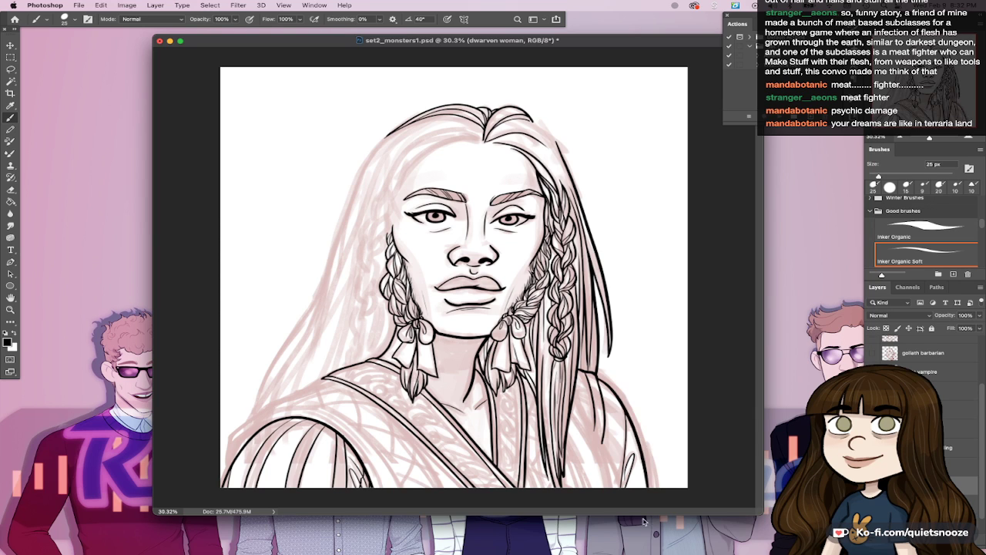
key(ctrl+z)
key(ctrl+z)
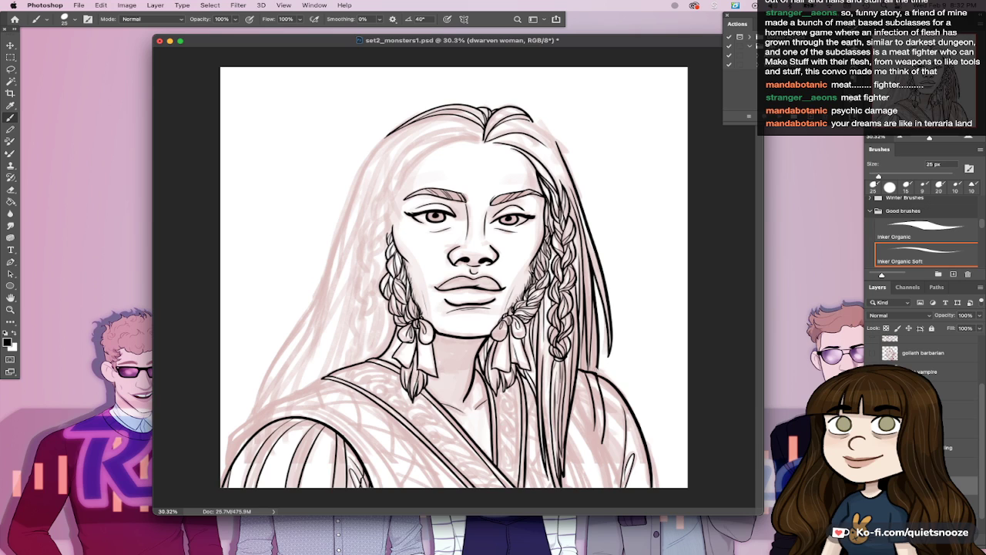
drag(596, 371, 596, 361)
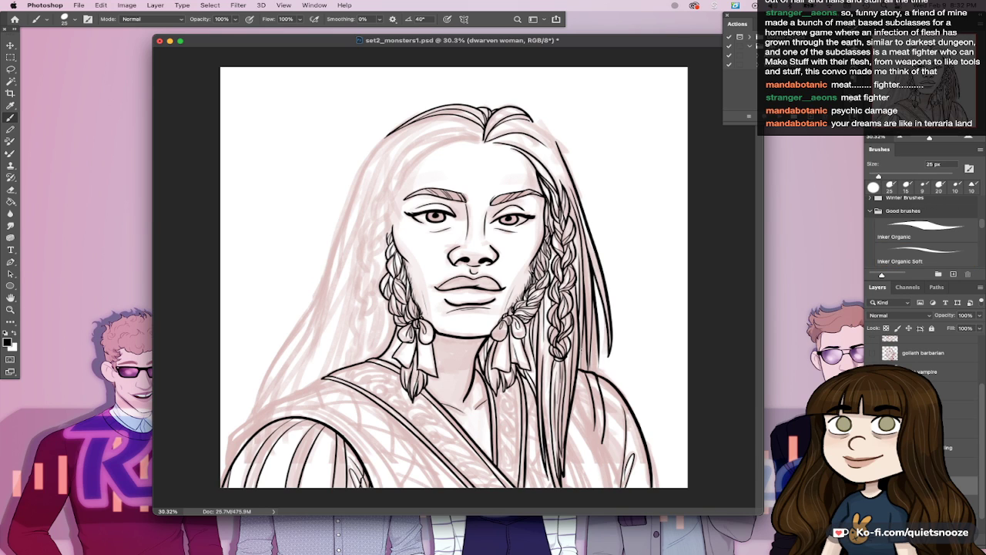
Step: Ink the curved seam between the bodice and the far sleeve, down to the canvas bottom
key(period)
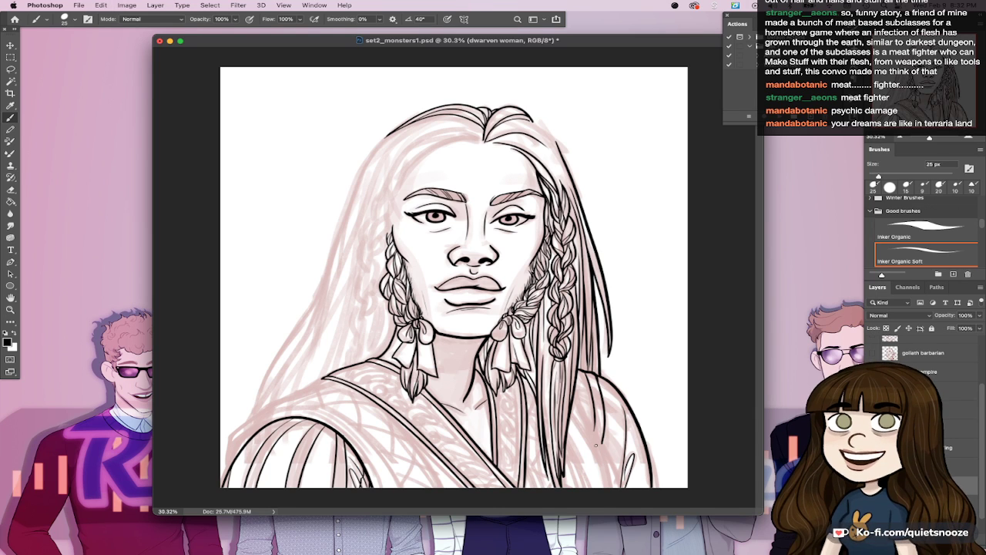
drag(582, 400, 622, 488)
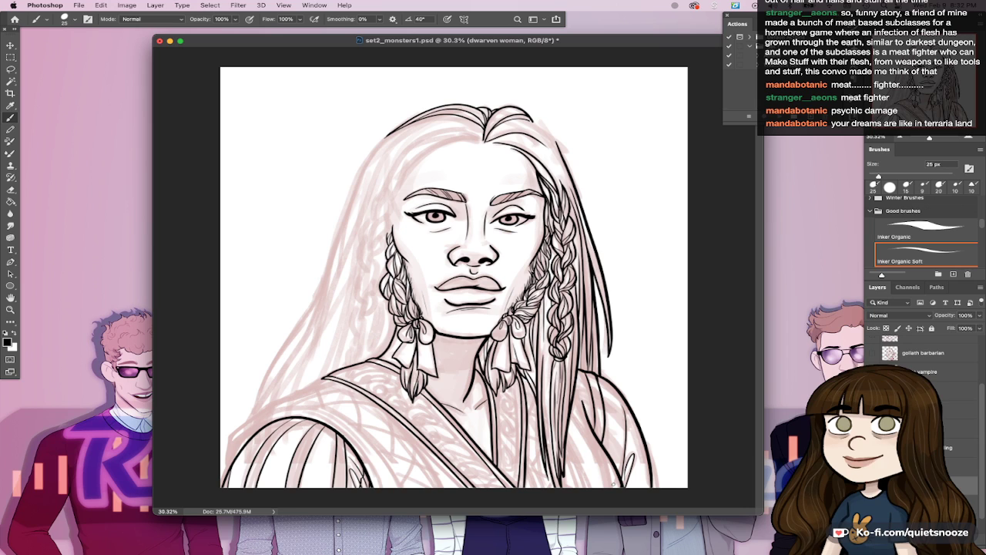
key(e)
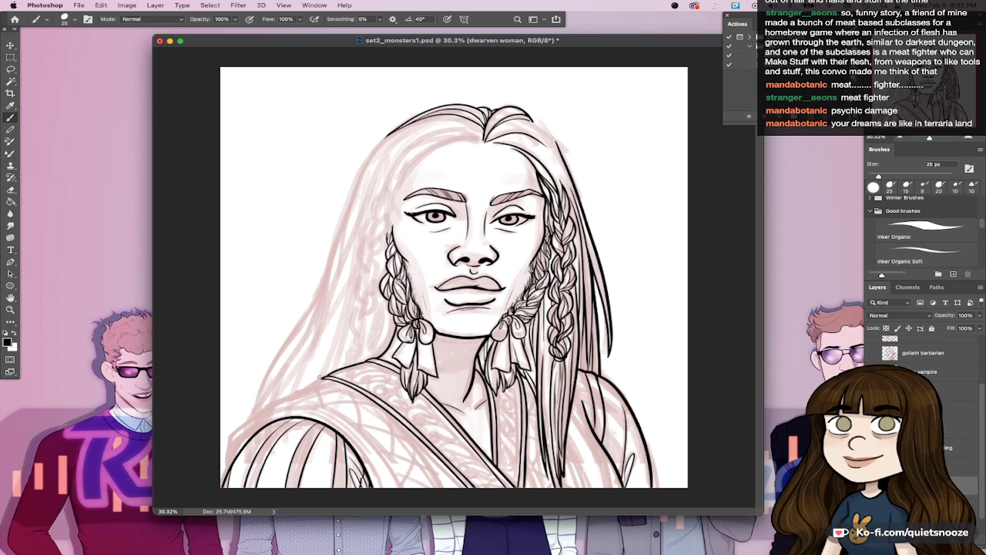
Step: Ink the near shoulder's top line from the collar's edge outward above the puffed sleeve
mouse_move(325, 377)
mouse_down()
mouse_move(270, 412)
mouse_move(327, 375)
mouse_up()
key(super+z)
key(super+z)
drag(256, 417, 322, 378)
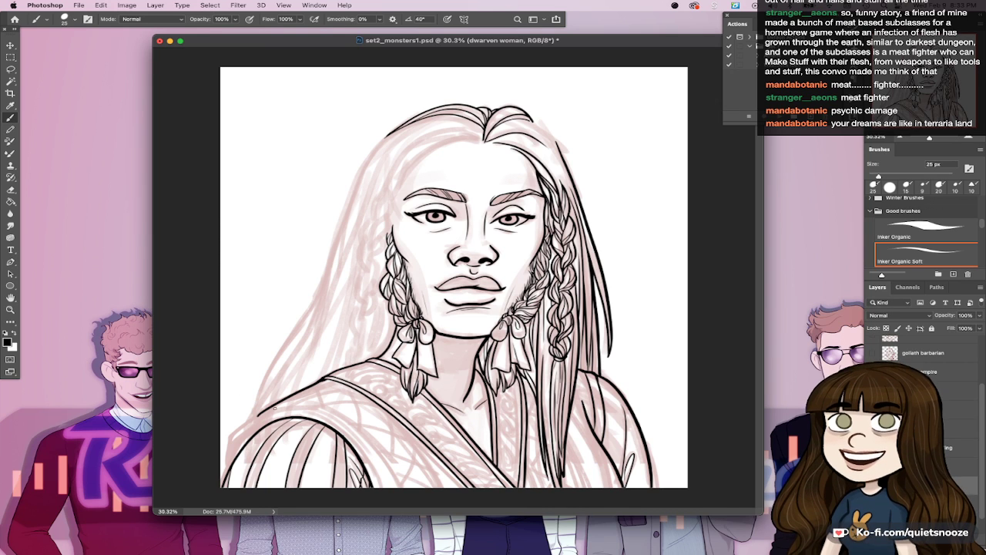
mouse_move(276, 407)
mouse_down()
mouse_move(237, 430)
mouse_move(228, 472)
mouse_up()
key(ctrl+z)
key(ctrl+z)
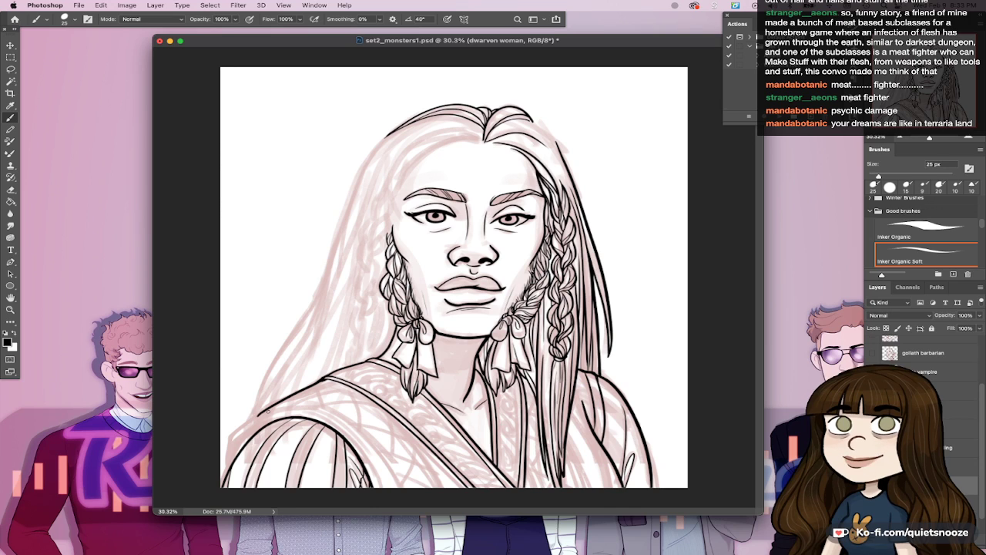
Step: Ink the near shoulder's outer edge down to the canvas bottom and the shoulder band's line curving above the puffed sleeve
mouse_move(270, 411)
mouse_down()
mouse_move(236, 430)
mouse_move(228, 472)
mouse_up()
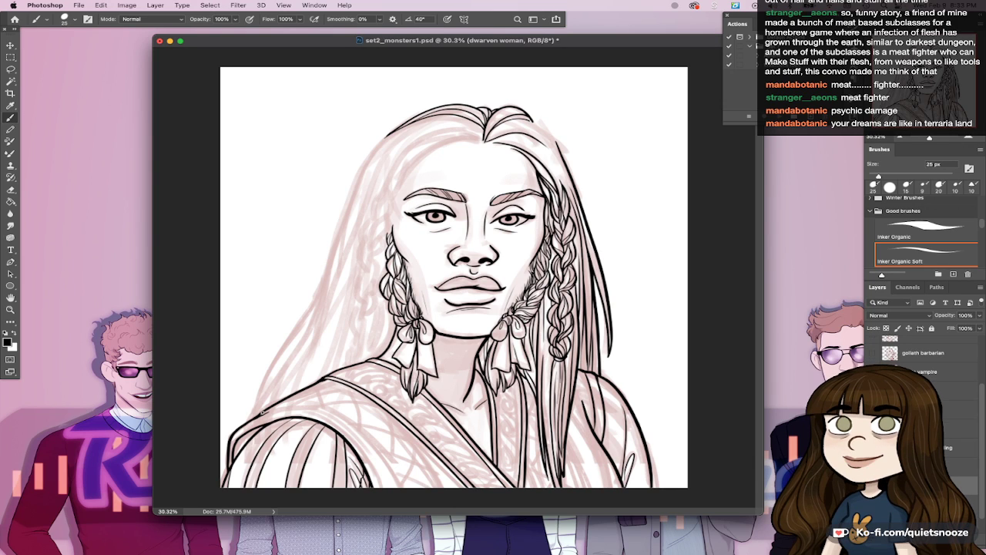
mouse_move(259, 415)
mouse_down()
mouse_move(349, 414)
mouse_move(409, 516)
mouse_up()
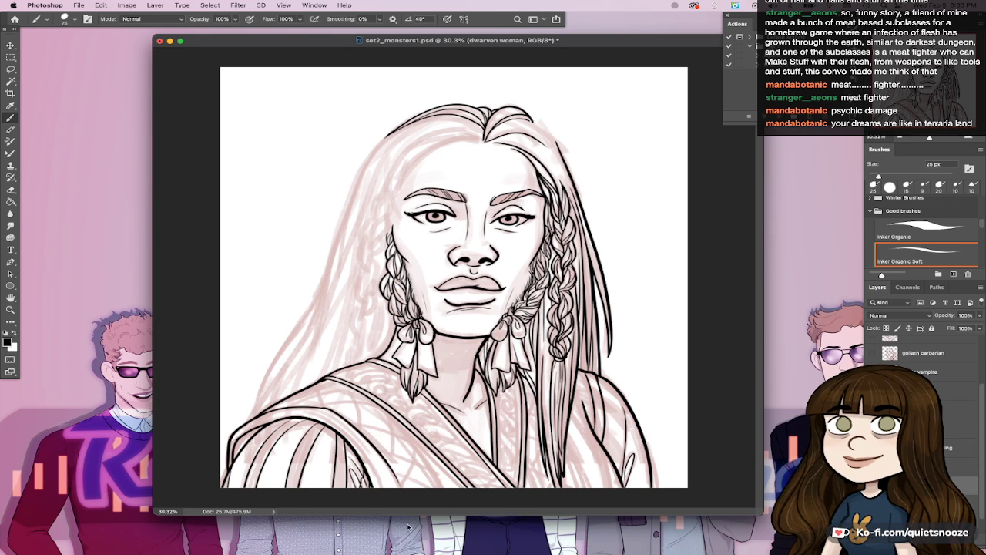
key(super+z)
drag(321, 408, 411, 495)
key(super+z)
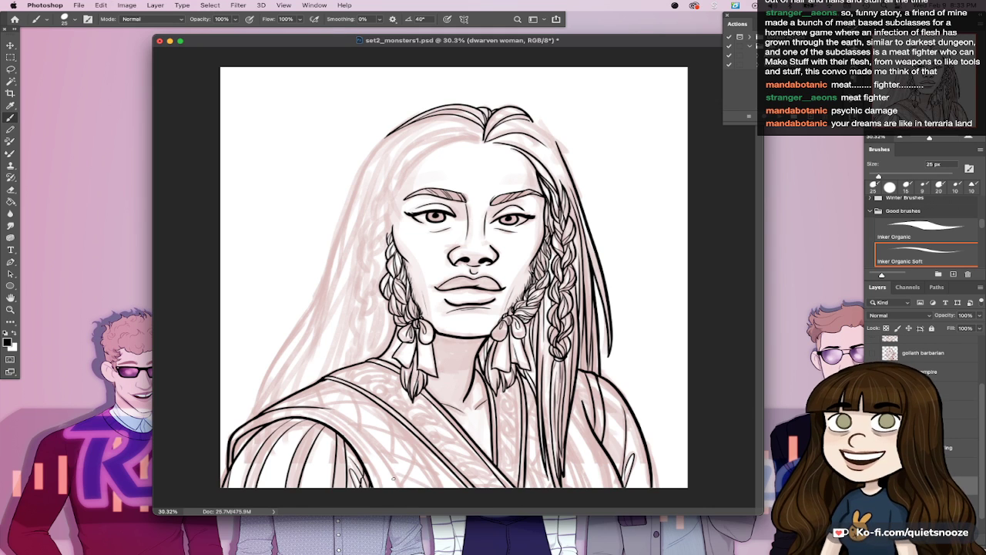
key(e)
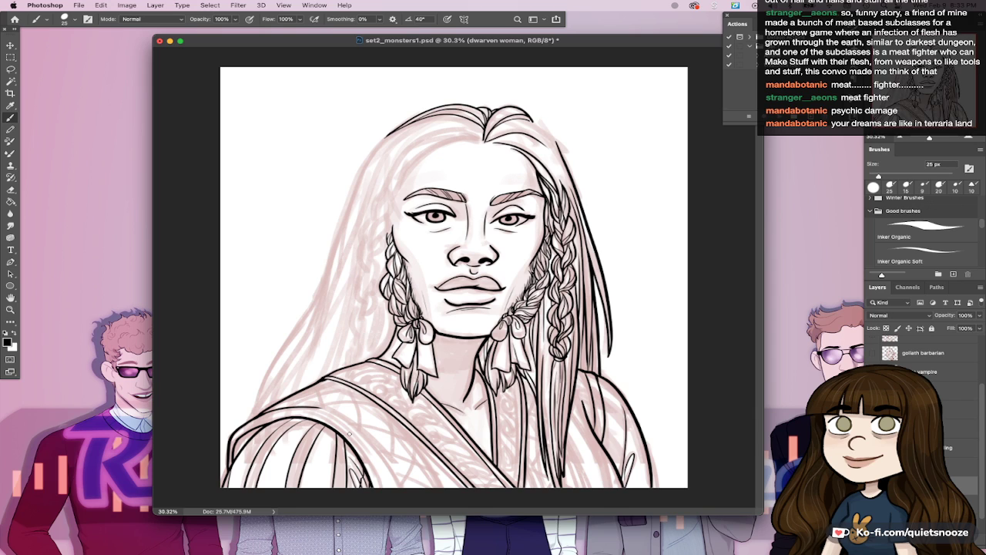
drag(317, 407, 397, 487)
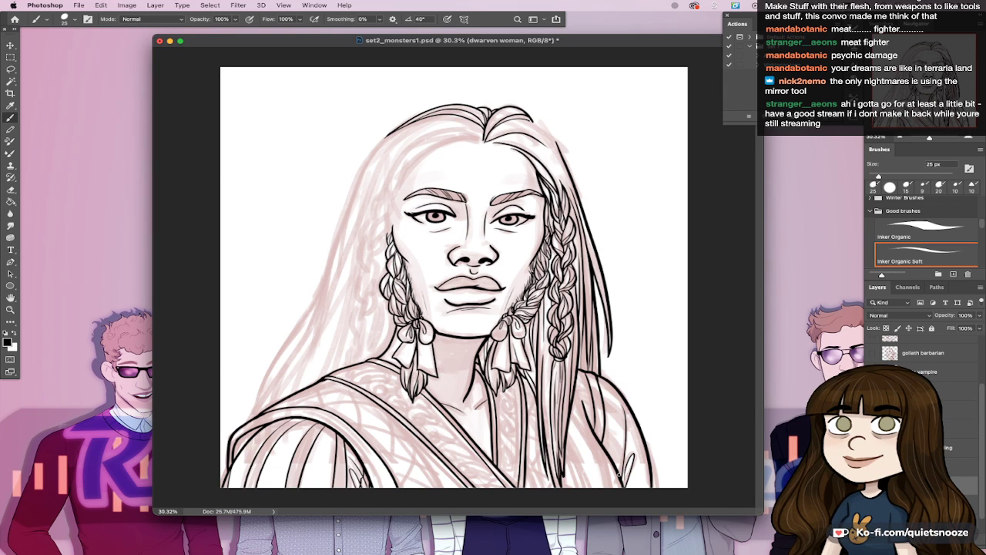
Step: Ink the bodice lines below the hanging hair and along the far sleeve seam down to the canvas bottom
drag(532, 459, 545, 487)
drag(568, 409, 617, 527)
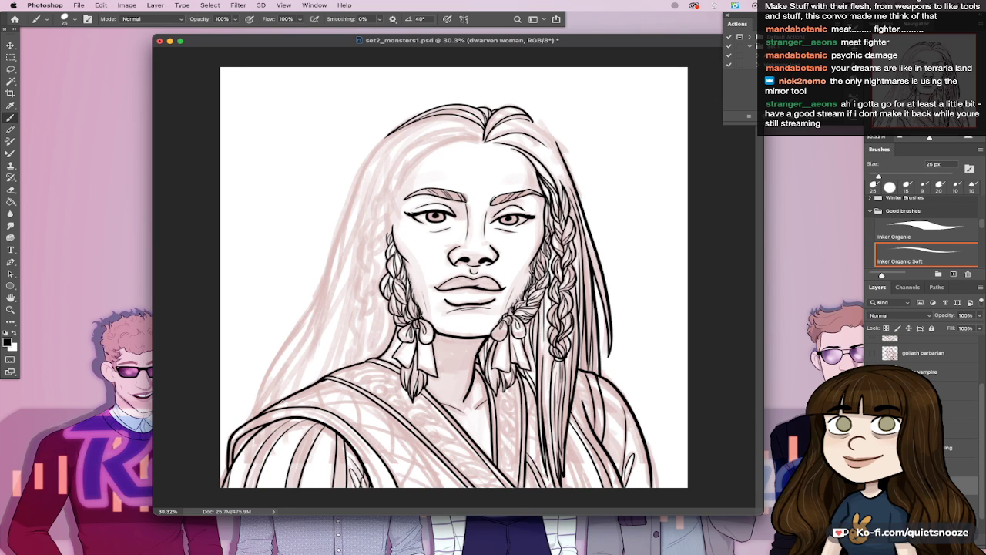
drag(283, 401, 409, 488)
key(super+z)
drag(279, 402, 419, 537)
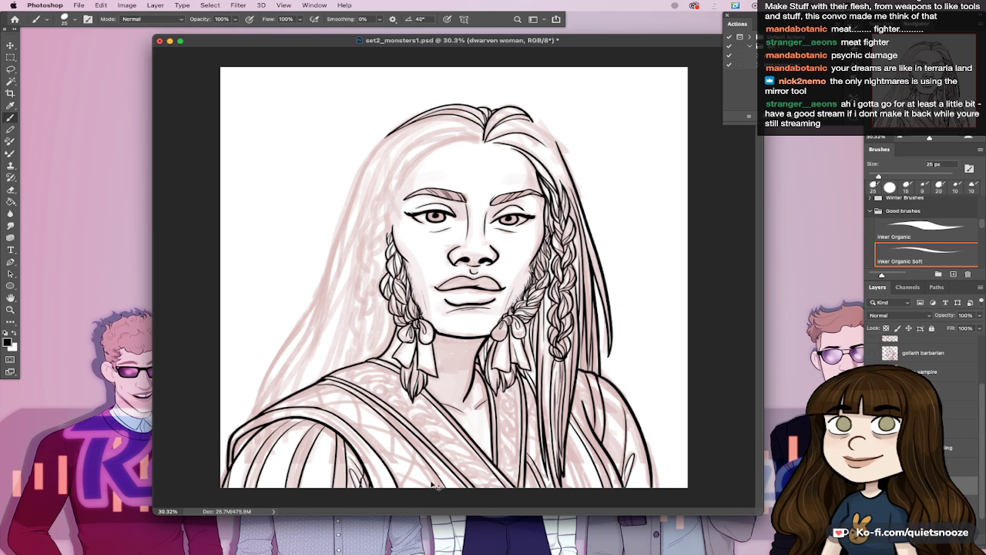
key(super+z)
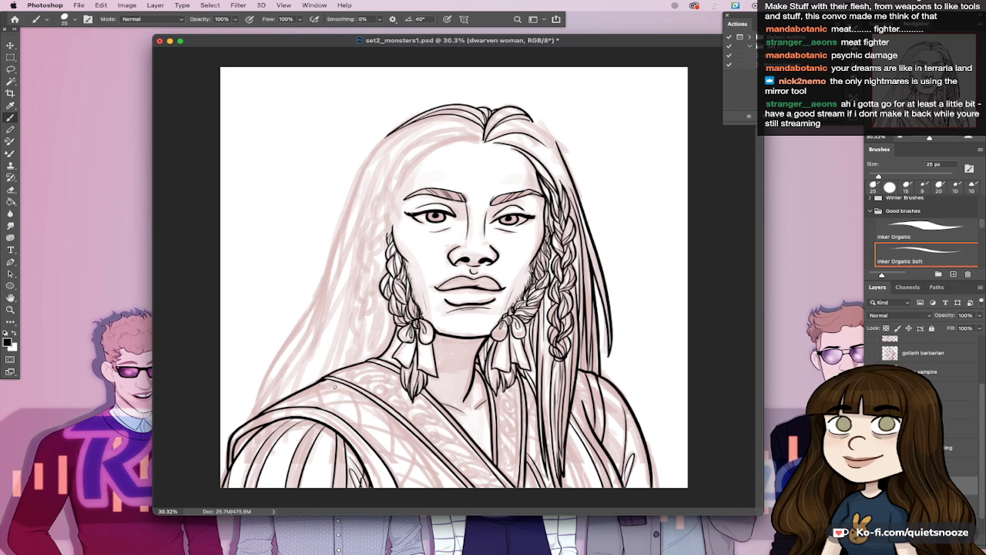
mouse_move(315, 383)
mouse_down()
mouse_move(379, 416)
mouse_move(450, 488)
mouse_move(331, 384)
mouse_move(450, 489)
mouse_up()
key(super+z)
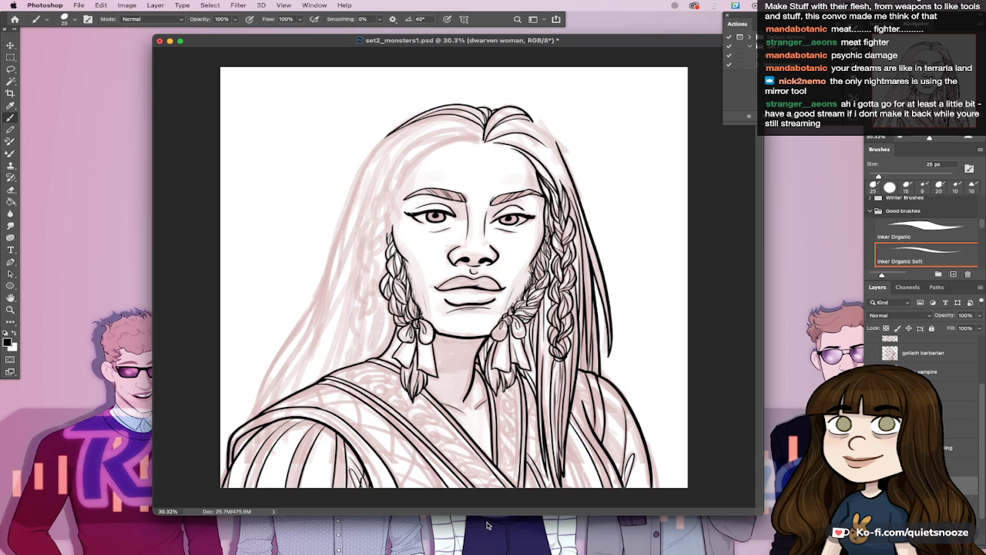
drag(275, 406, 417, 488)
key(super+z)
mouse_move(277, 406)
mouse_down()
mouse_move(396, 469)
mouse_move(408, 488)
mouse_up()
key(super+z)
Step: Enlarge the document window and reposition it so the whole portrait fits in view
scroll(463, 379, up, 5)
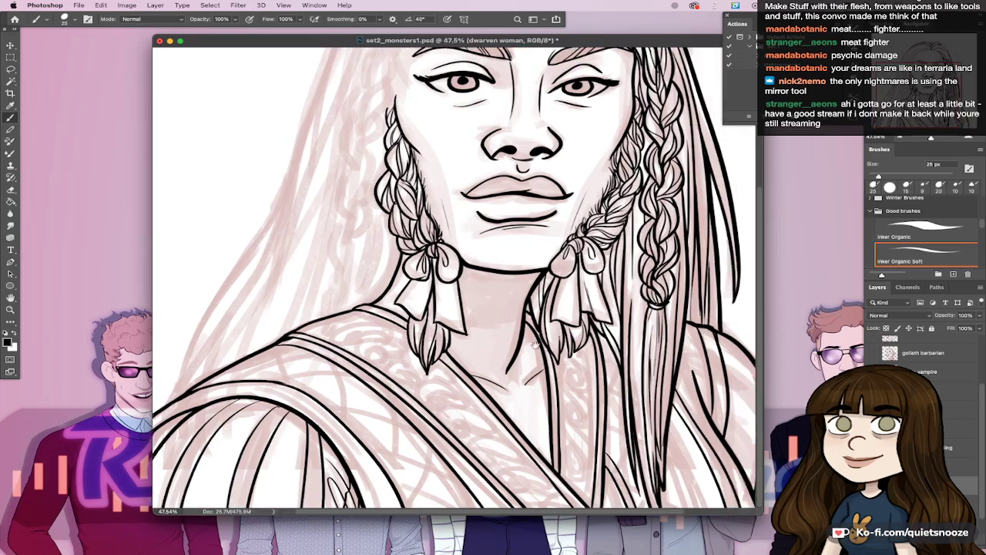
drag(536, 345, 454, 345)
drag(762, 512, 837, 547)
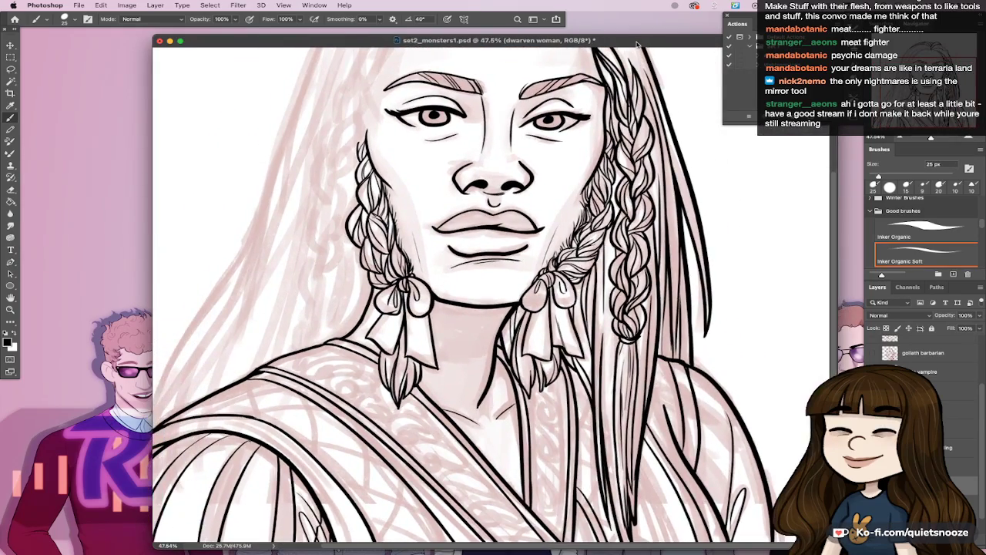
drag(655, 40, 566, 32)
drag(533, 377, 545, 375)
scroll(544, 375, down, 4)
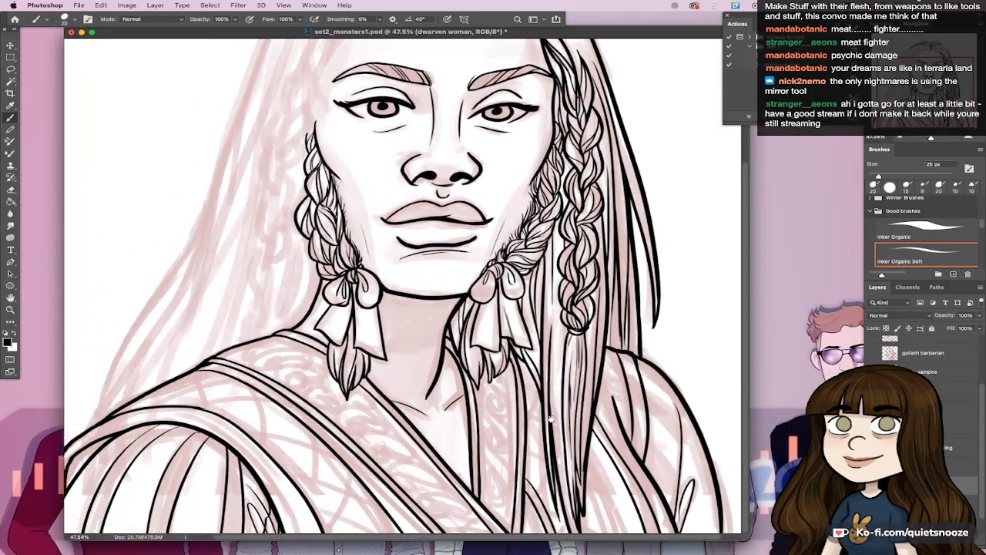
scroll(348, 462, up, 2)
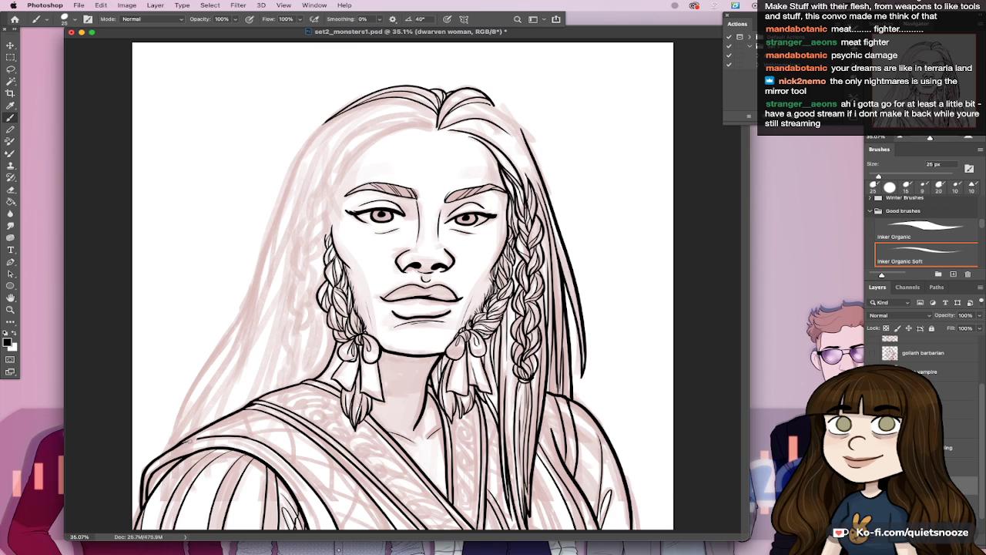
Step: Refine the near shoulder band's line where it runs across the bodice above the puffed sleeve
mouse_move(194, 440)
mouse_down()
mouse_move(254, 439)
mouse_move(302, 476)
mouse_up()
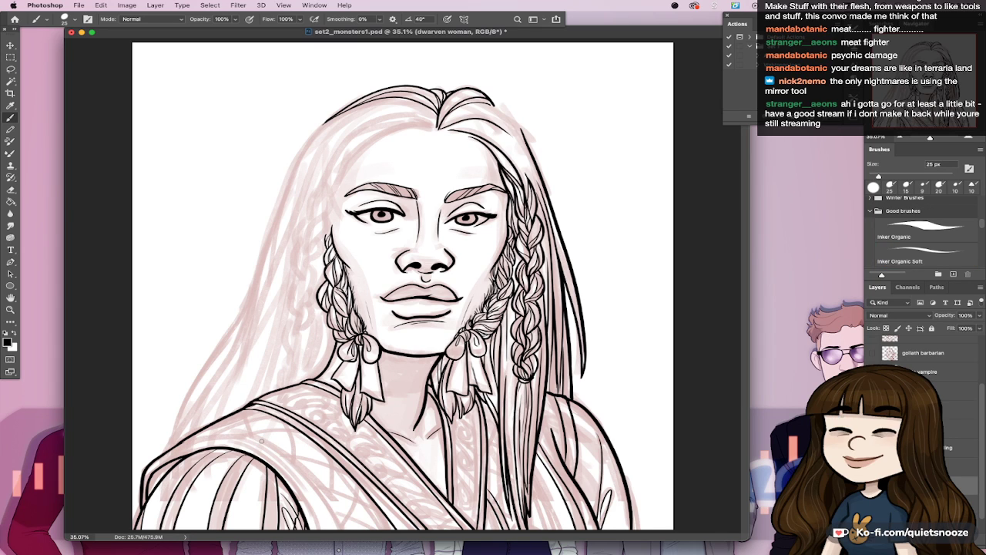
key(.)
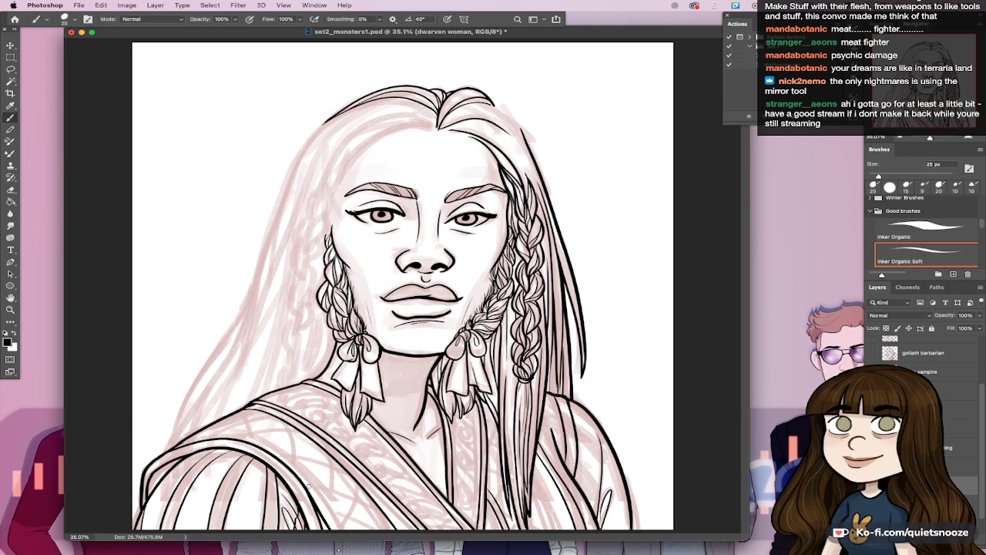
key(.)
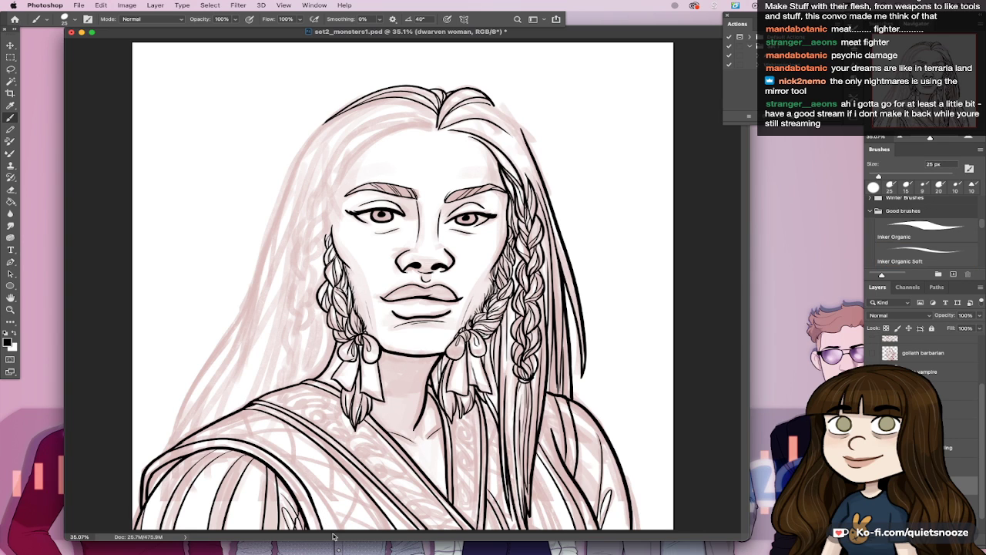
key(shift+period)
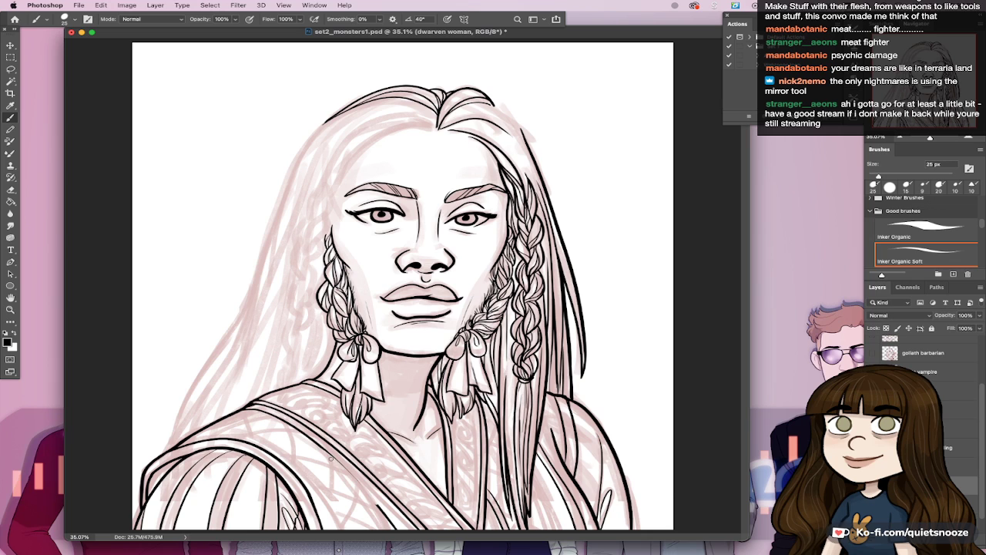
key(e)
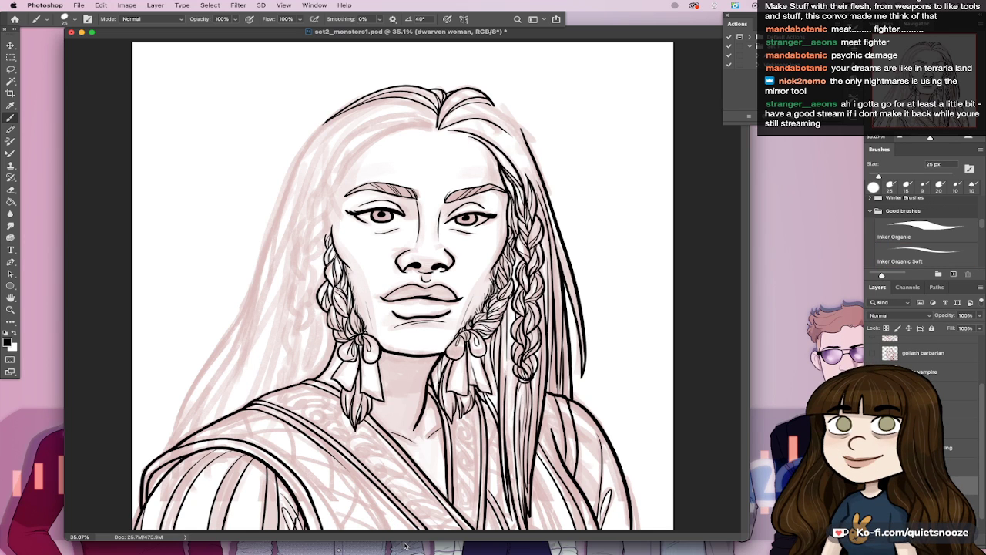
key(.)
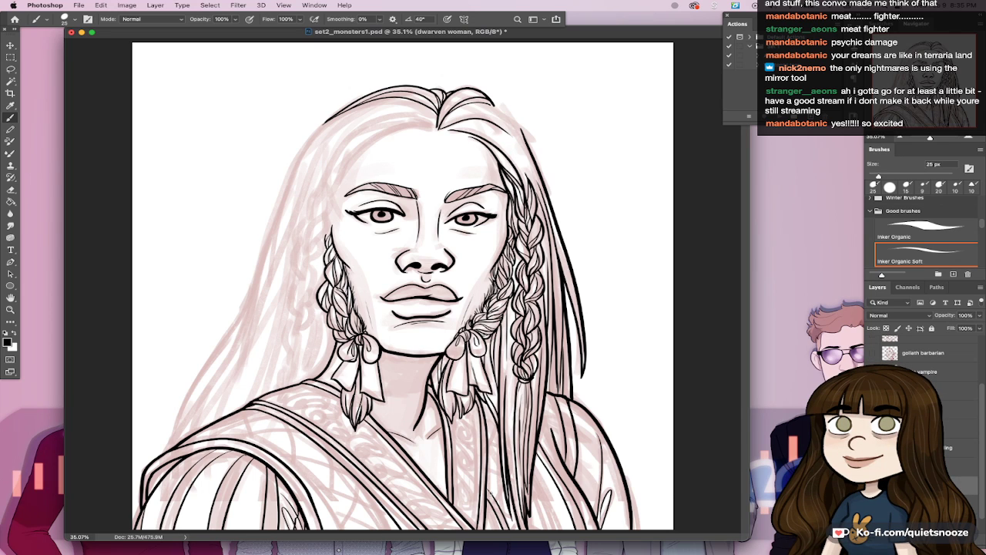
key(e)
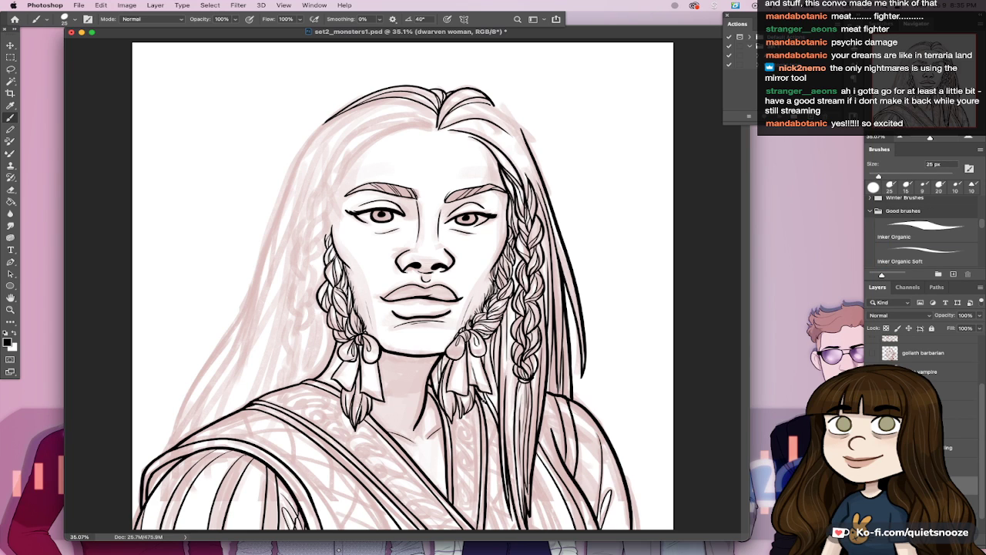
key(.)
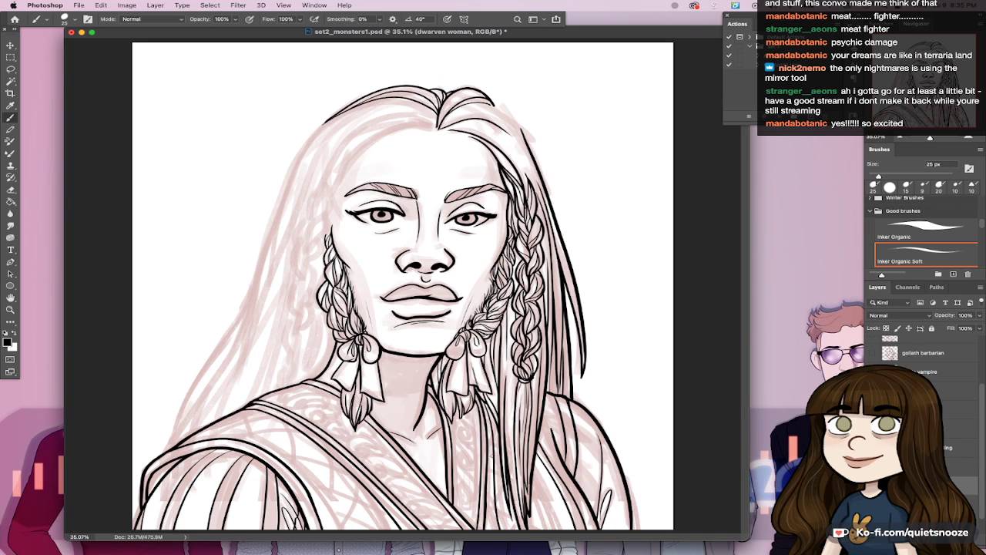
Step: Ink long vertical lines beside the far collar, under the loose hanging hair, down to the canvas bottom
drag(497, 418, 500, 523)
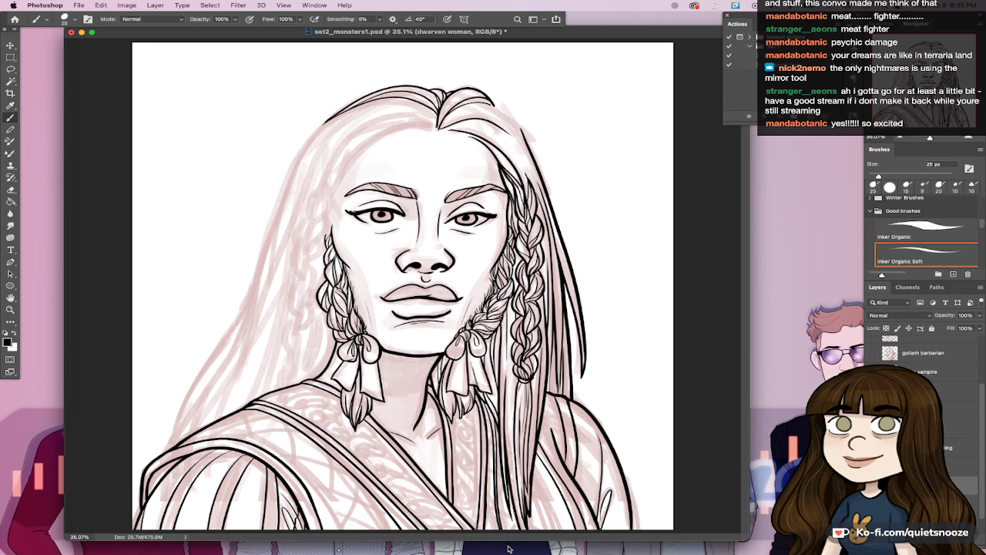
drag(499, 424, 508, 527)
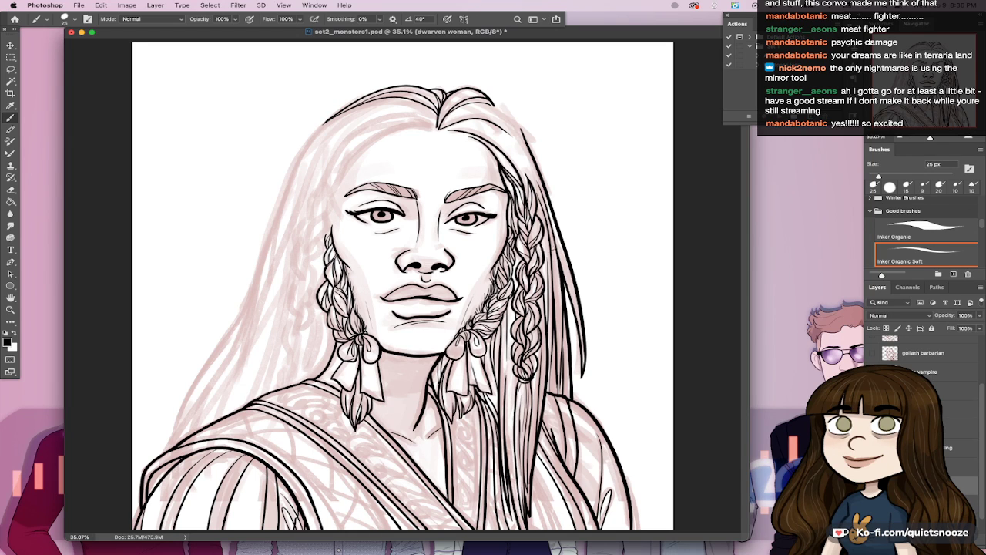
Step: Ink the hairline over the near side of the forehead from the temple up to the parting, and save the file
drag(298, 329, 366, 319)
mouse_move(404, 221)
mouse_down()
mouse_move(436, 247)
mouse_move(416, 396)
mouse_move(357, 380)
mouse_up()
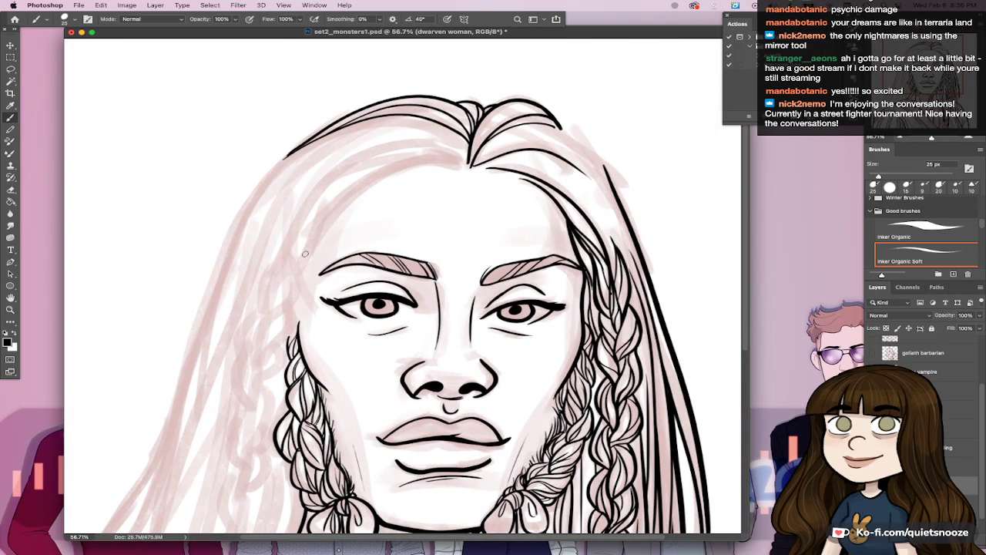
mouse_move(299, 270)
mouse_down()
mouse_move(440, 160)
mouse_move(466, 164)
mouse_up()
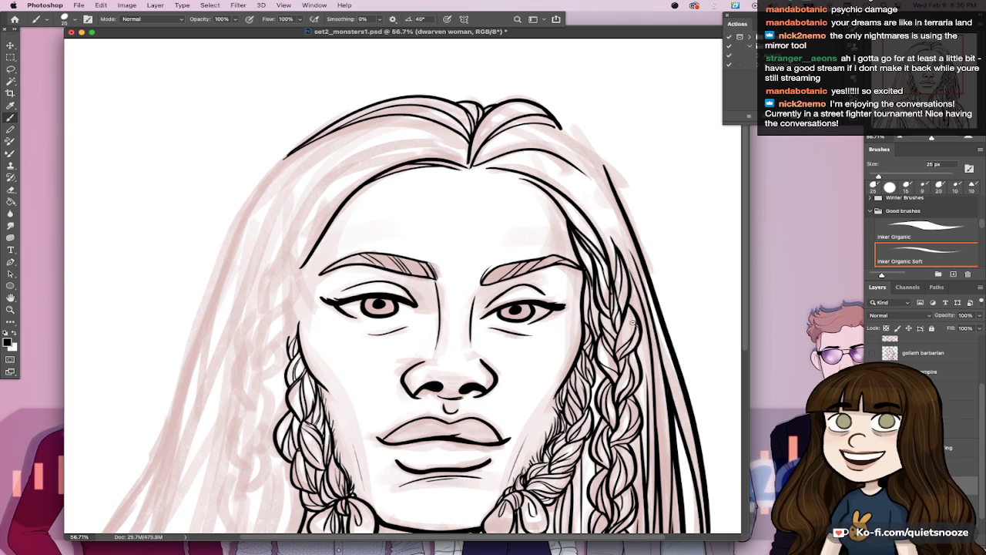
drag(632, 322, 607, 313)
key(super+s)
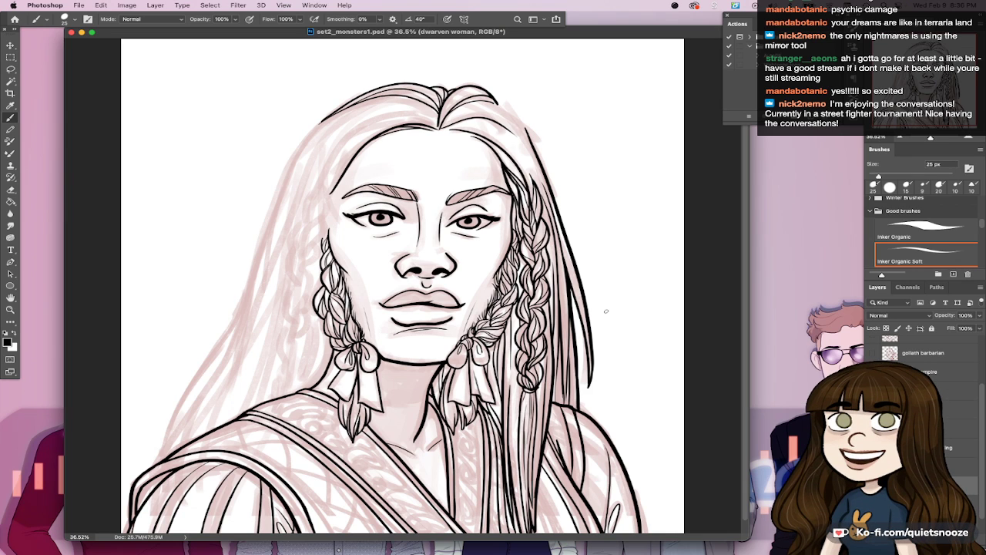
Step: Ink the hair strands behind the near bow, sweeping down from the neck onto the shoulder
drag(286, 292, 377, 304)
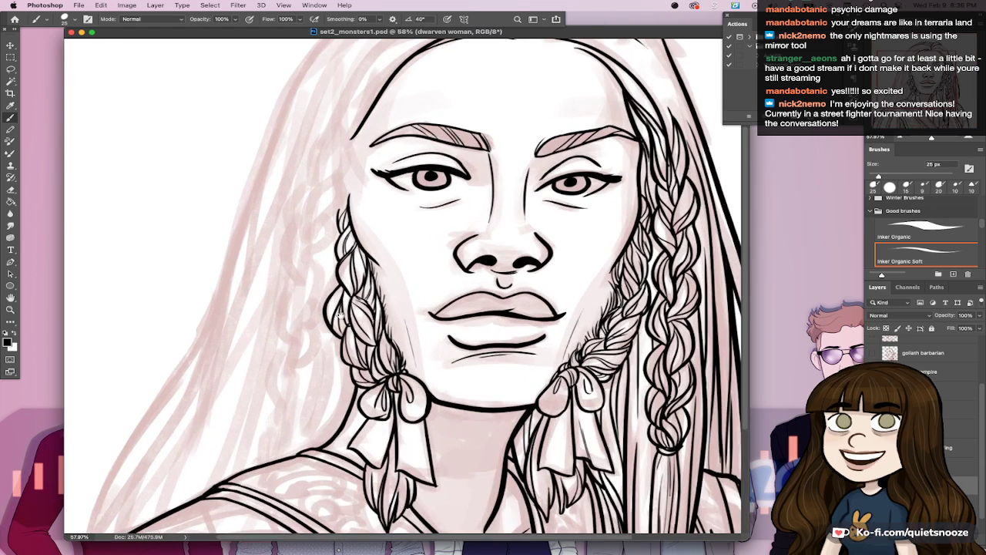
drag(423, 351, 467, 372)
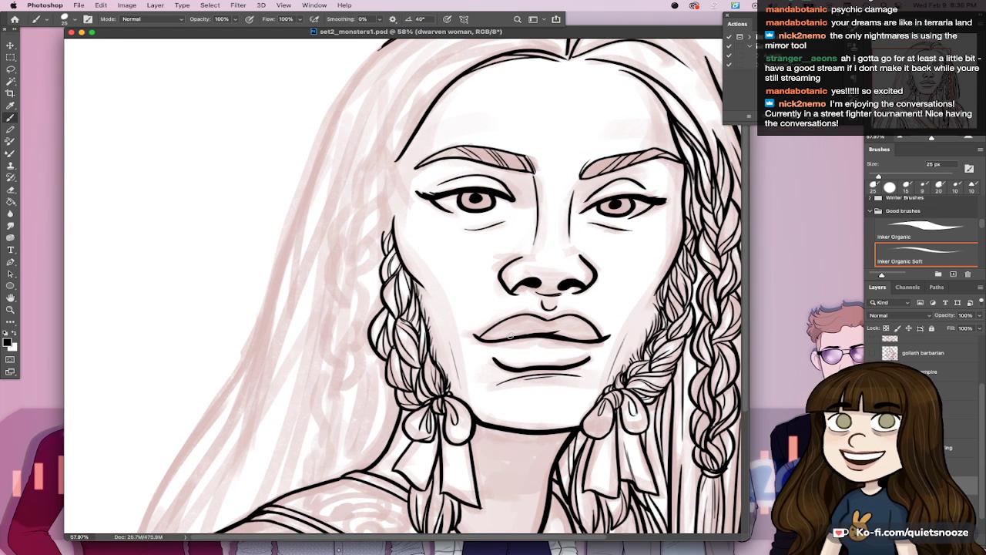
drag(392, 394, 331, 479)
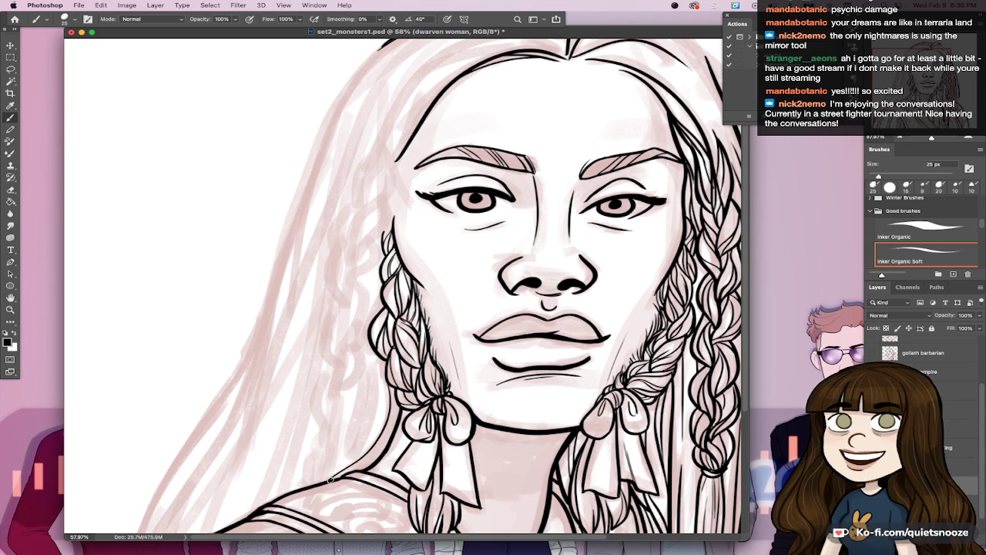
drag(345, 470, 396, 417)
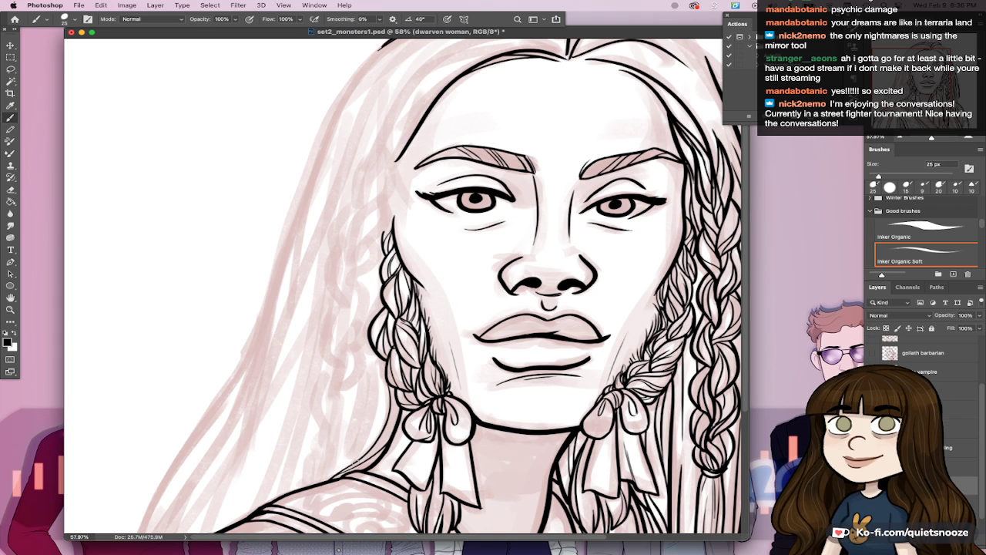
drag(353, 464, 392, 431)
Step: Ink longer curved strands from beneath the near braid down to the shoulder line, redoing strokes until they sit well
drag(362, 366, 341, 472)
key(super+z)
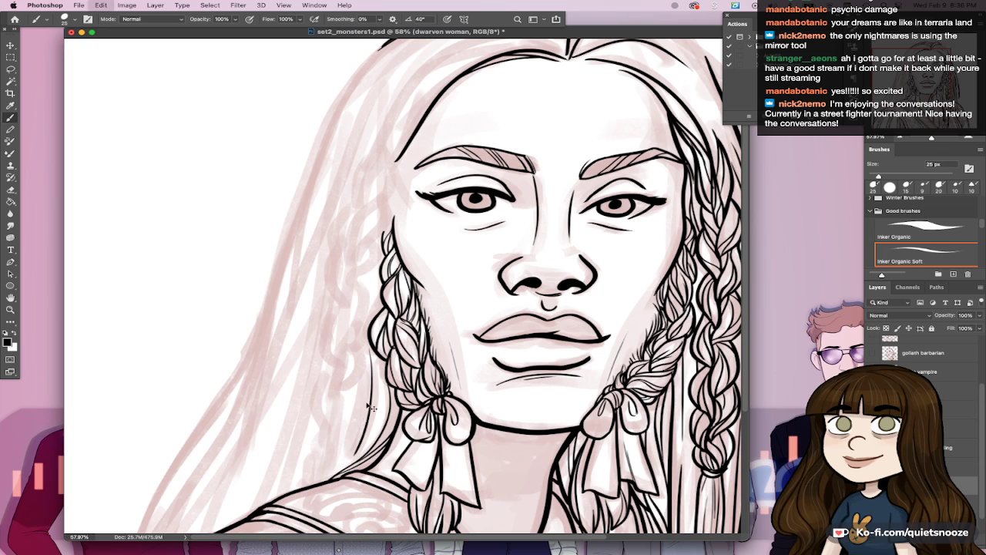
drag(364, 372, 337, 470)
key(super+z)
drag(361, 380, 339, 471)
key(super+z)
drag(359, 374, 334, 471)
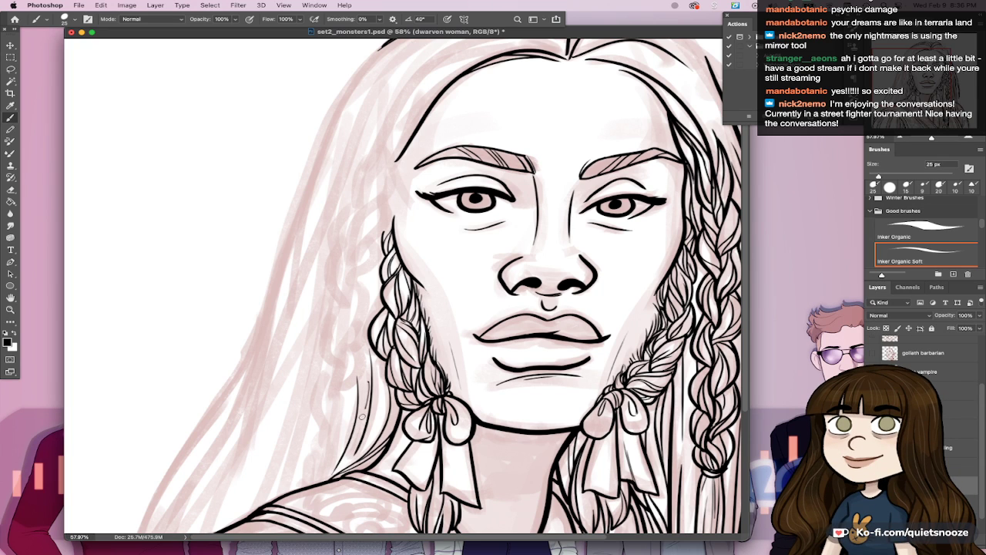
drag(362, 416, 336, 467)
key(super+z)
drag(369, 376, 359, 440)
Step: Ink strand lines just above the near hairline, curving from the temple up to the parting
scroll(473, 377, up, 5)
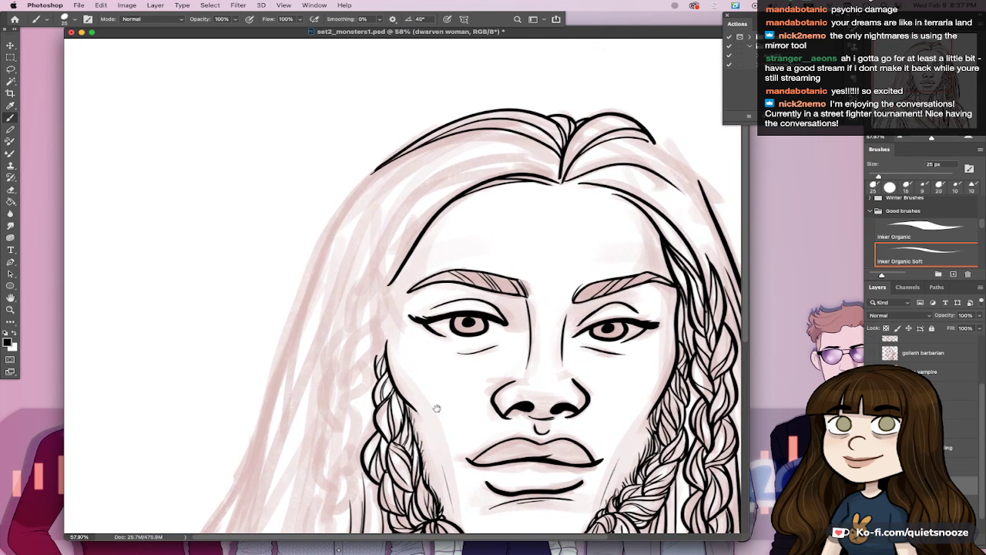
drag(363, 273, 539, 164)
key(super+z)
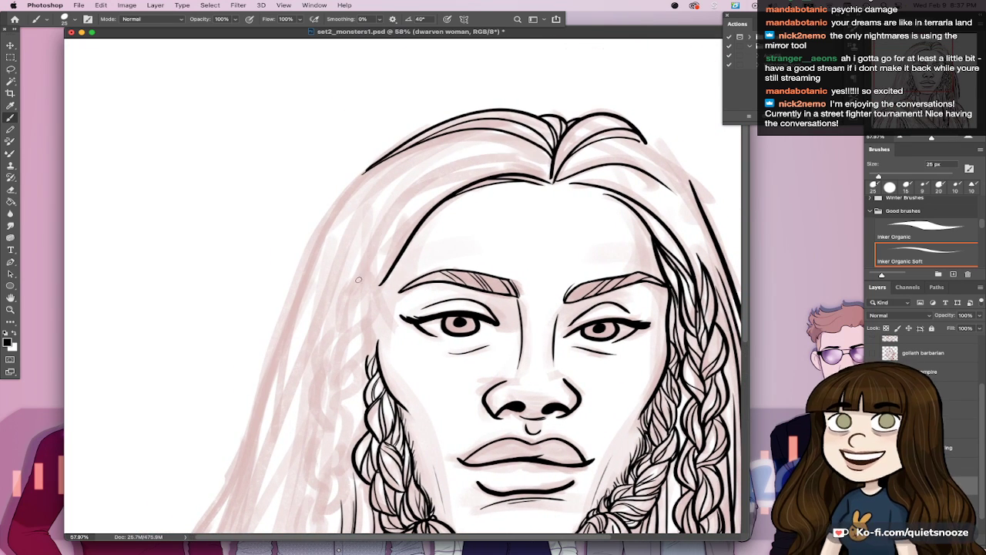
mouse_move(359, 281)
mouse_down()
mouse_move(418, 186)
mouse_move(542, 167)
mouse_up()
drag(426, 182, 545, 169)
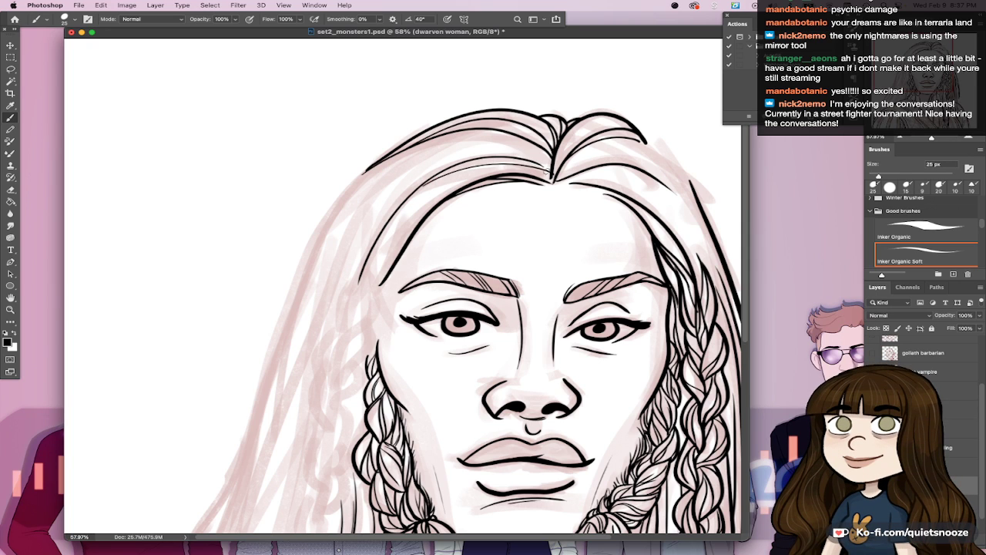
Step: Ink more strand lines across the near side of the crown toward the parting, undoing strokes that do not fit
key(super+z)
mouse_move(418, 191)
mouse_down()
mouse_move(476, 166)
mouse_move(550, 162)
mouse_up()
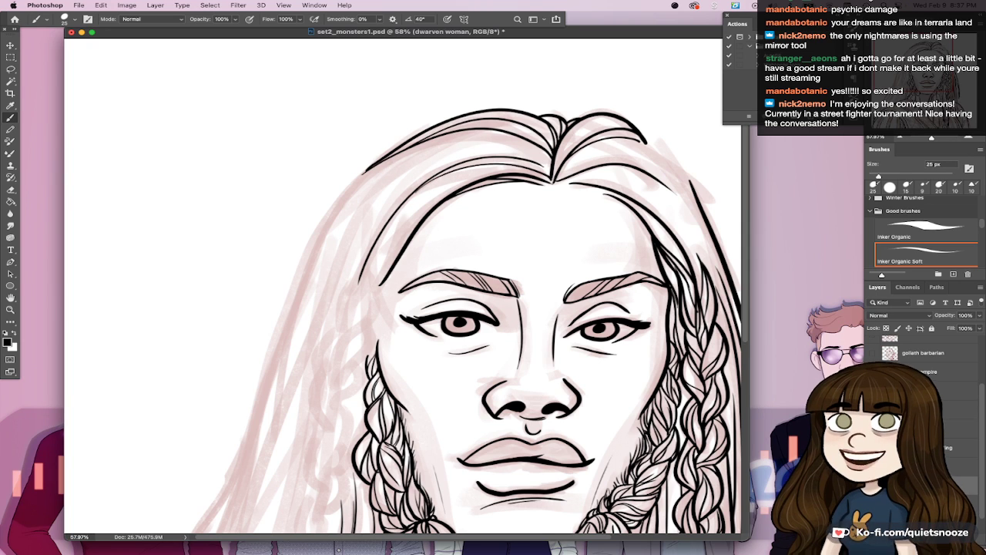
drag(408, 154, 553, 157)
key(super+z)
mouse_move(424, 145)
mouse_down()
mouse_move(517, 145)
mouse_move(551, 165)
mouse_up()
key(super+z)
Step: Erase the stray line end at the lower edge of the near bow's ribbon
drag(548, 310, 517, 313)
scroll(392, 353, up, 3)
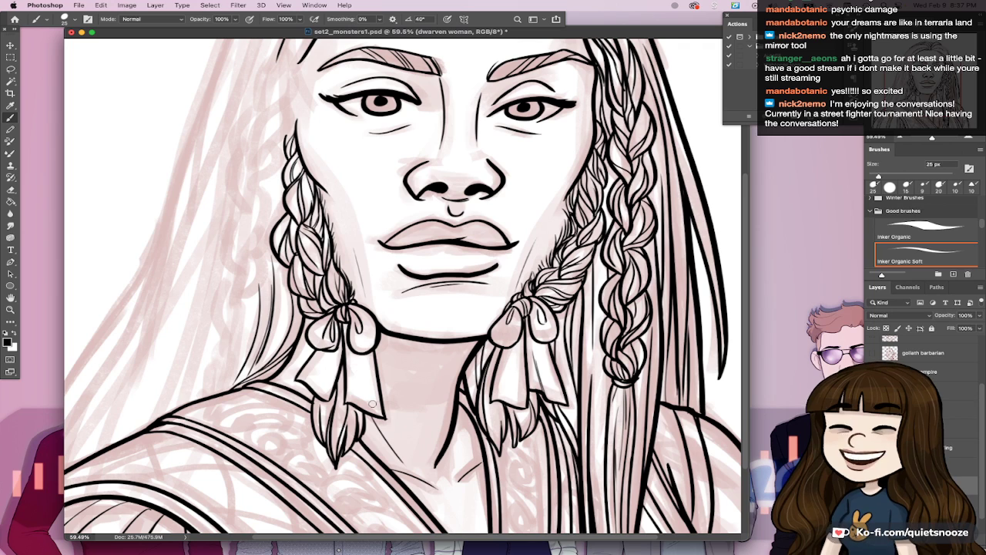
key(e)
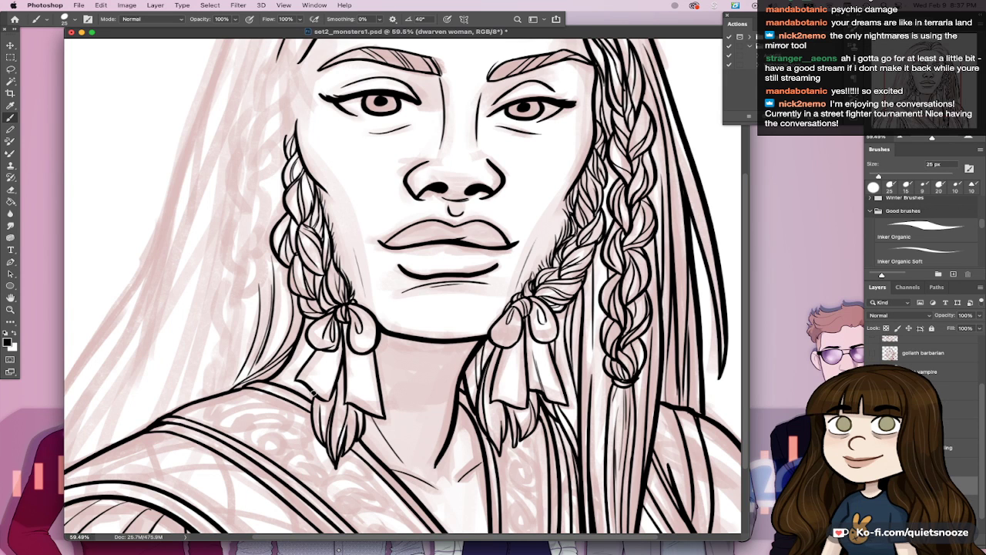
mouse_move(314, 394)
mouse_down()
mouse_move(312, 427)
mouse_move(313, 403)
mouse_up()
Step: Ink the lower outer contour of the near-side hair, sweeping from the shoulder up to about cheek height
key(super+0)
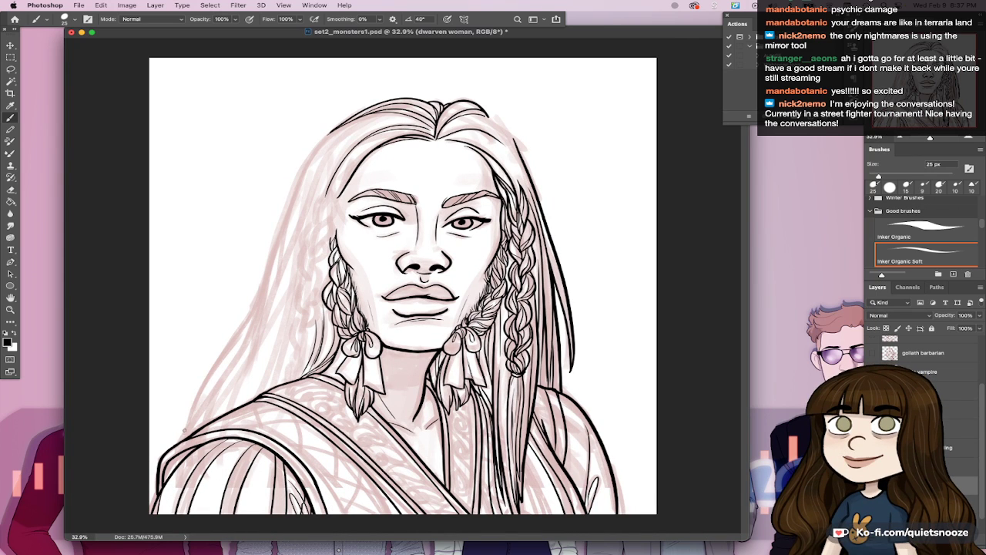
mouse_move(182, 438)
mouse_down()
mouse_move(270, 278)
mouse_move(319, 142)
mouse_move(337, 126)
mouse_move(284, 233)
mouse_up()
key(super+z)
key(super+z)
key(super+z)
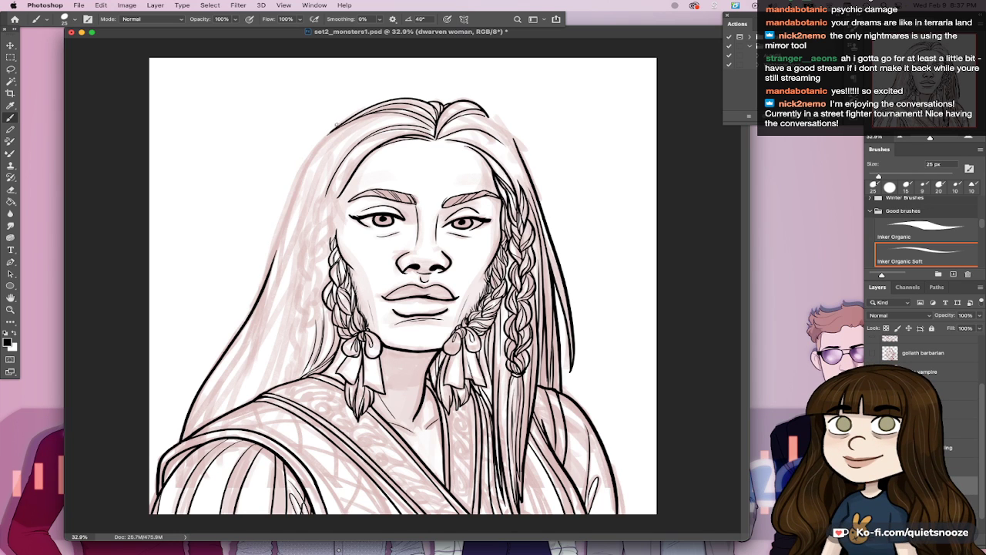
Step: Ink the upper outer contour of the near-side hair from the crown down into the lower contour, and tidy the overlap
drag(336, 128, 269, 248)
key(super+z)
drag(336, 129, 279, 248)
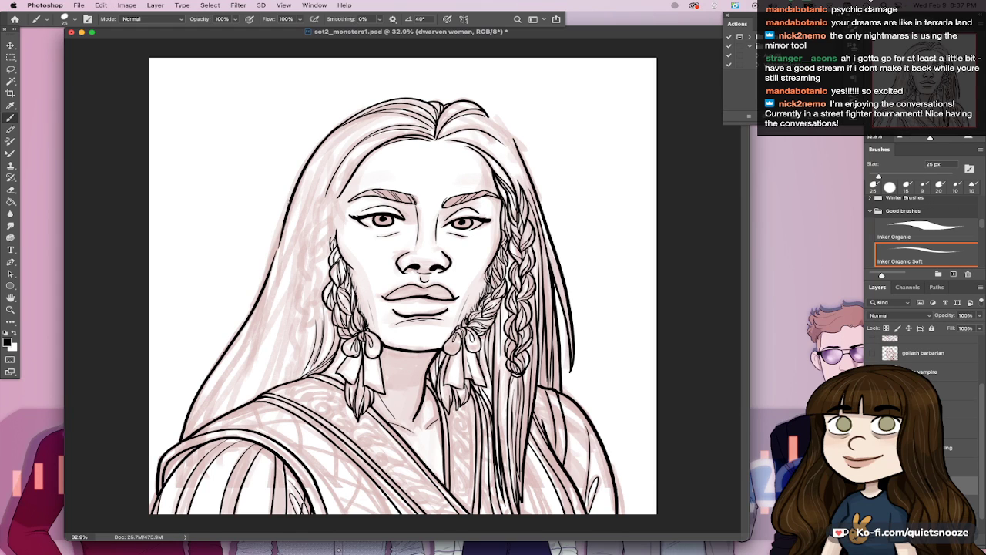
drag(293, 191, 267, 264)
key(super+z)
drag(297, 180, 255, 309)
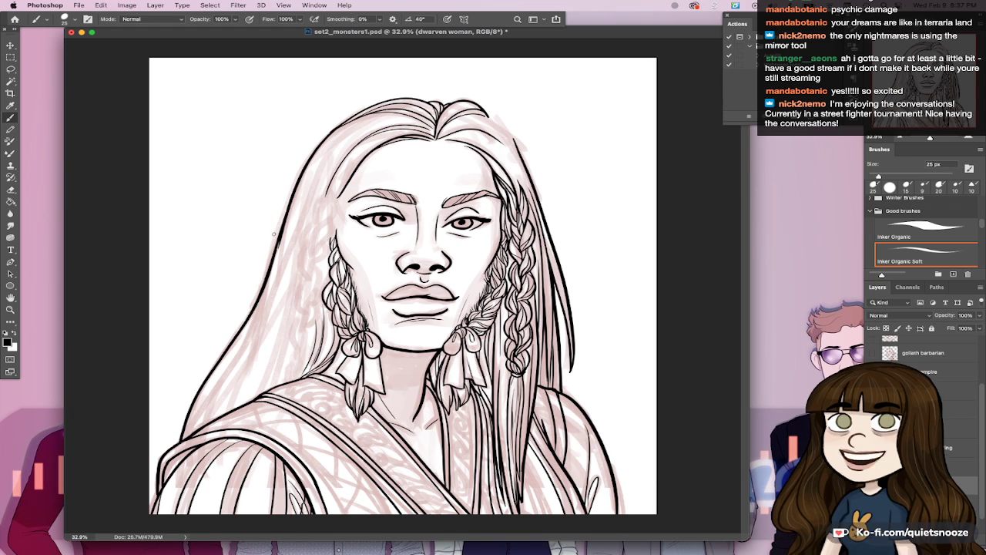
key(e)
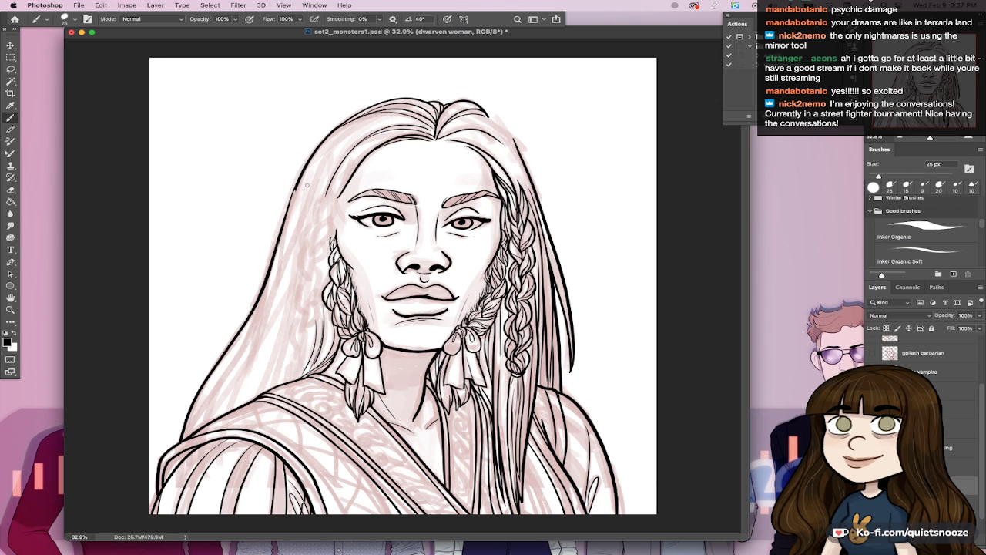
key(b)
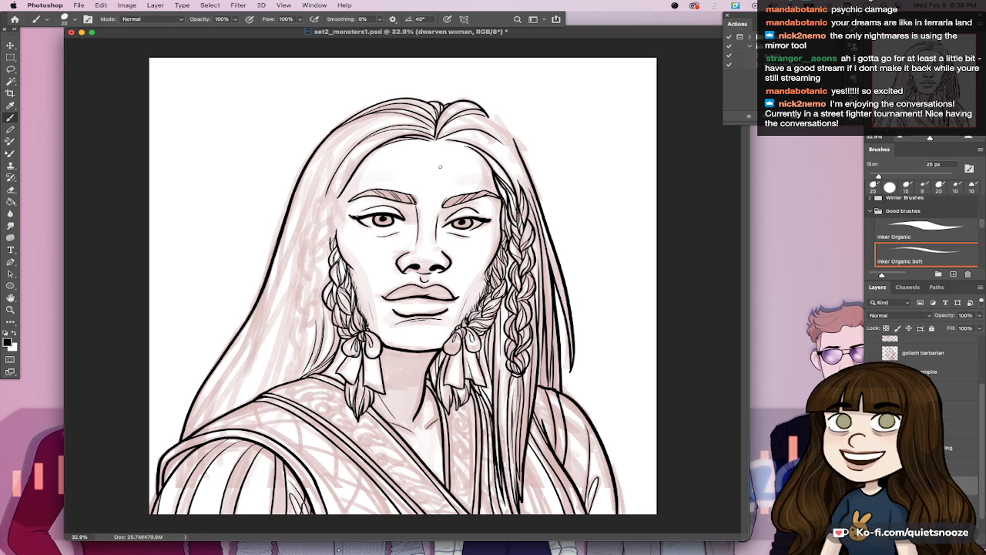
Step: Ink the far-side outer hair contour from the crown down, joining it to the long outline beside the braid
drag(499, 113, 599, 131)
drag(597, 224, 635, 305)
scroll(635, 306, left, 3)
drag(457, 206, 623, 324)
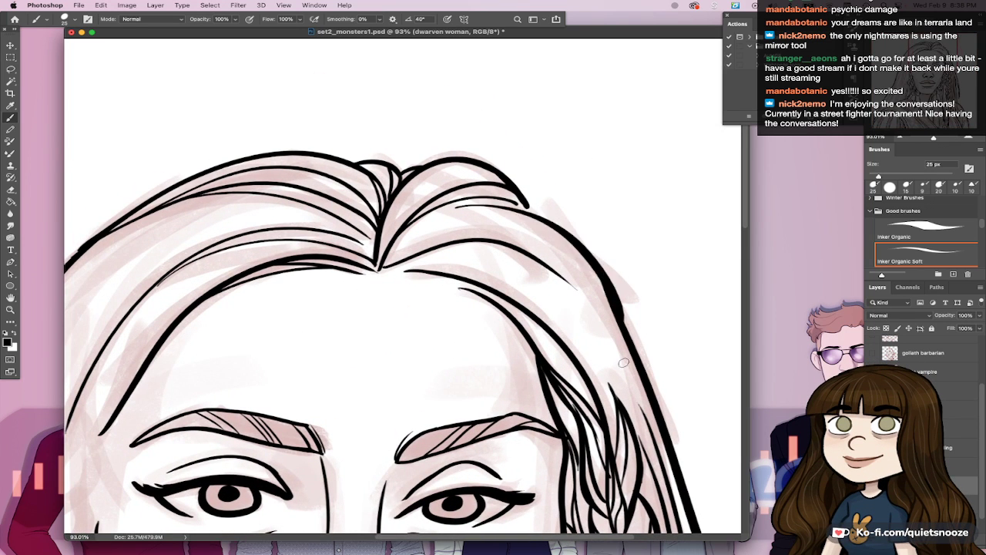
drag(609, 284, 644, 394)
key(ctrl+z)
drag(598, 267, 644, 389)
Step: Erase the bump and overlapping line ends where the far-side contour strokes meet
drag(614, 279, 627, 306)
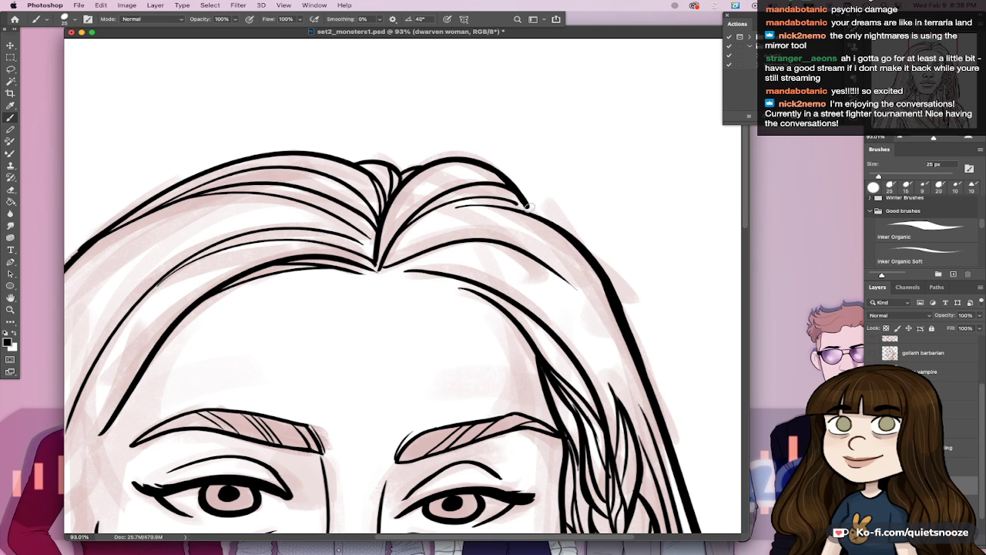
mouse_move(521, 206)
mouse_down()
mouse_move(564, 232)
mouse_move(540, 212)
mouse_move(550, 219)
mouse_up()
mouse_move(288, 380)
mouse_down()
mouse_move(582, 291)
mouse_move(412, 154)
mouse_up()
drag(551, 293, 486, 305)
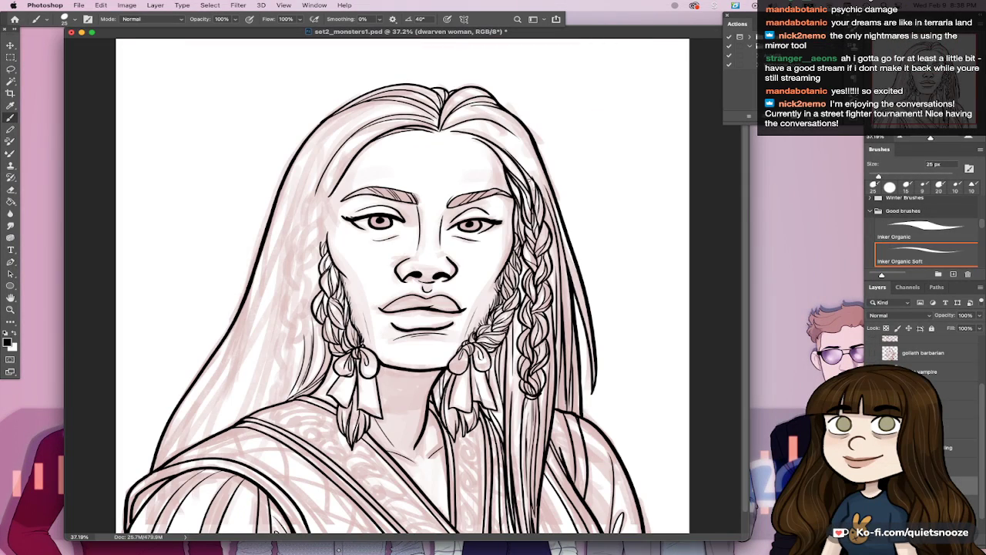
key(super+z)
key(super+z)
drag(508, 155, 533, 183)
key(super+z)
key(super+z)
key(super+z)
drag(506, 152, 534, 183)
key(super+z)
Step: Reduce the brush size to 10 px and ink fine strand lines just above the far-side hairline
drag(490, 125, 535, 114)
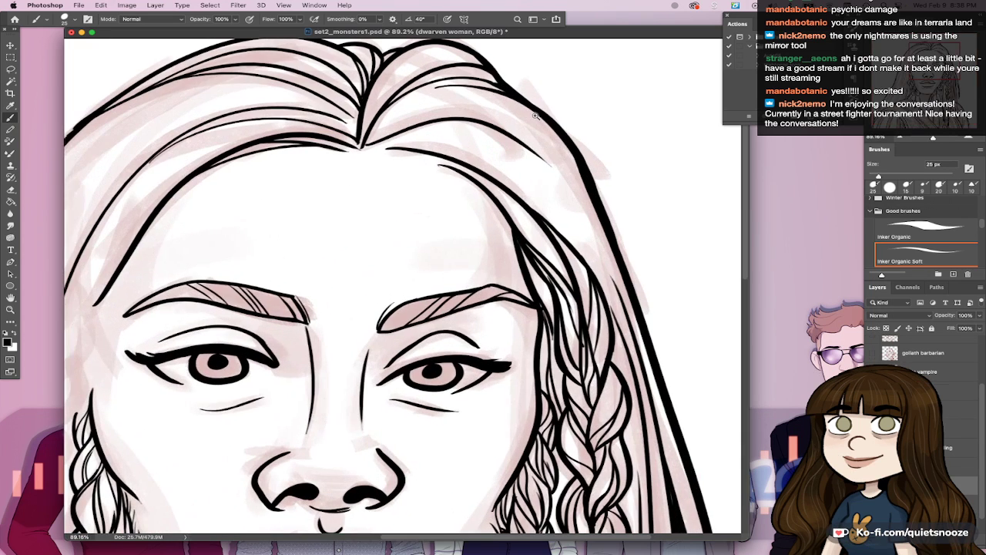
key(bracketleft)
key(bracketleft)
key(bracketleft)
drag(425, 144, 543, 200)
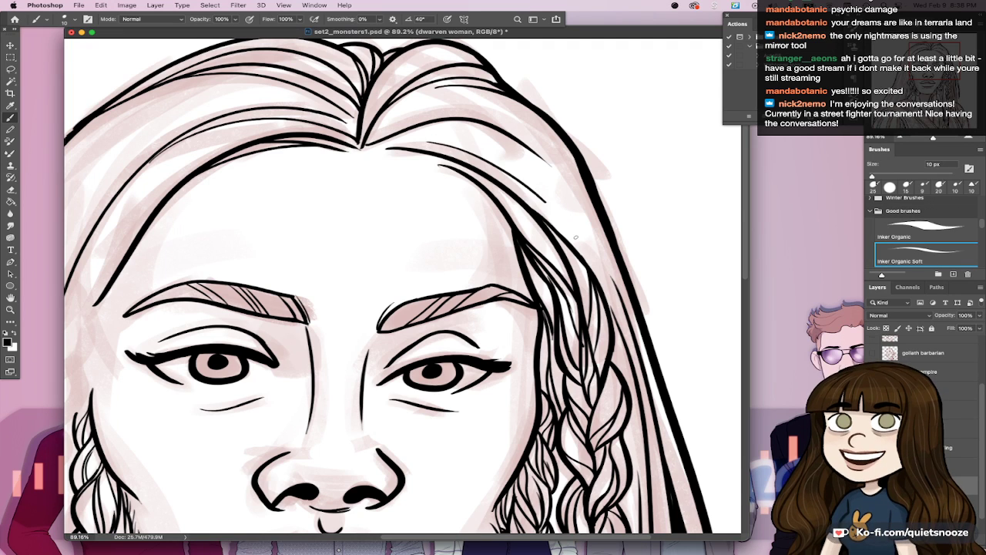
key(super+z)
drag(430, 144, 549, 165)
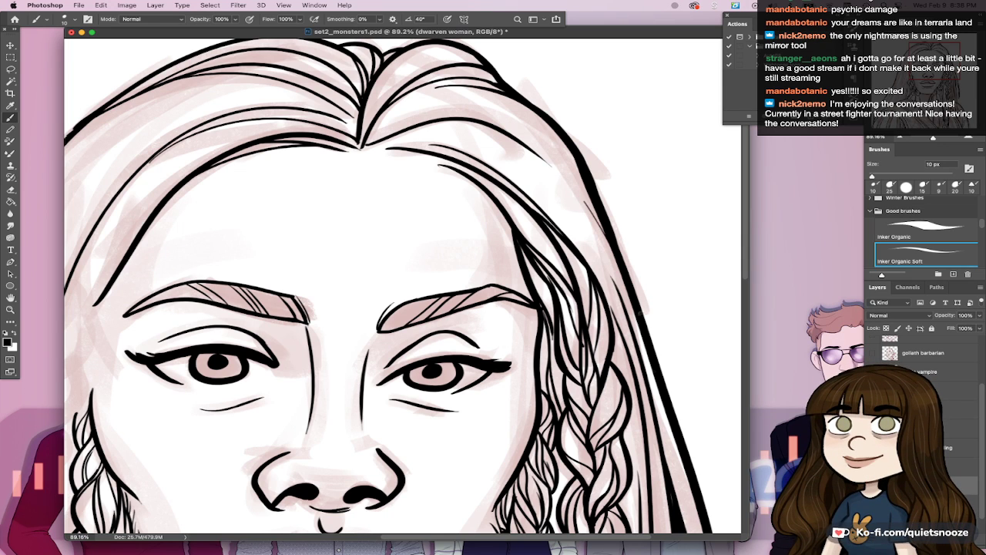
Step: Ink a fine strand line just inside the far-side outer hair contour, and save the file
drag(571, 192, 617, 264)
key(super+z)
drag(562, 177, 646, 366)
drag(632, 292, 571, 136)
drag(626, 308, 583, 292)
scroll(593, 343, down, 1)
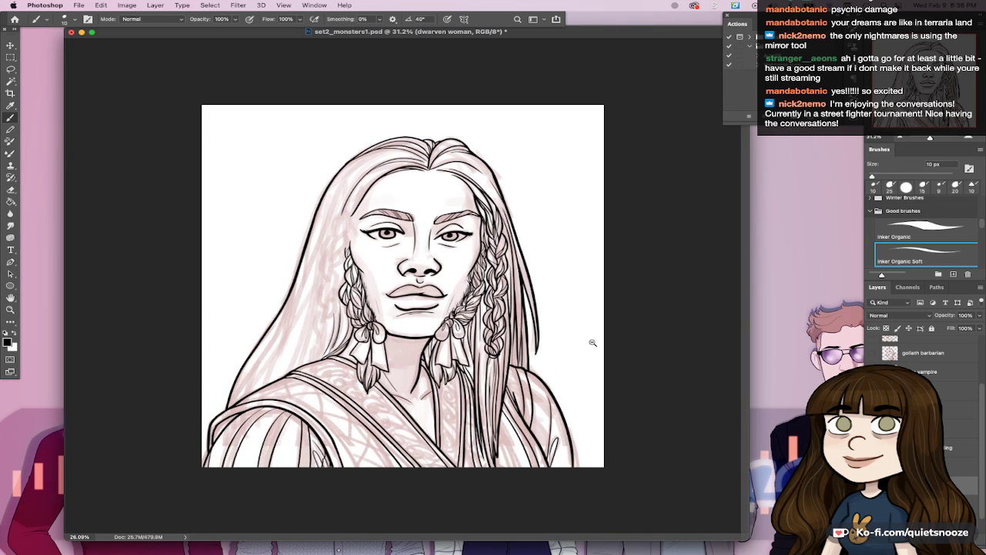
scroll(593, 343, up, 1)
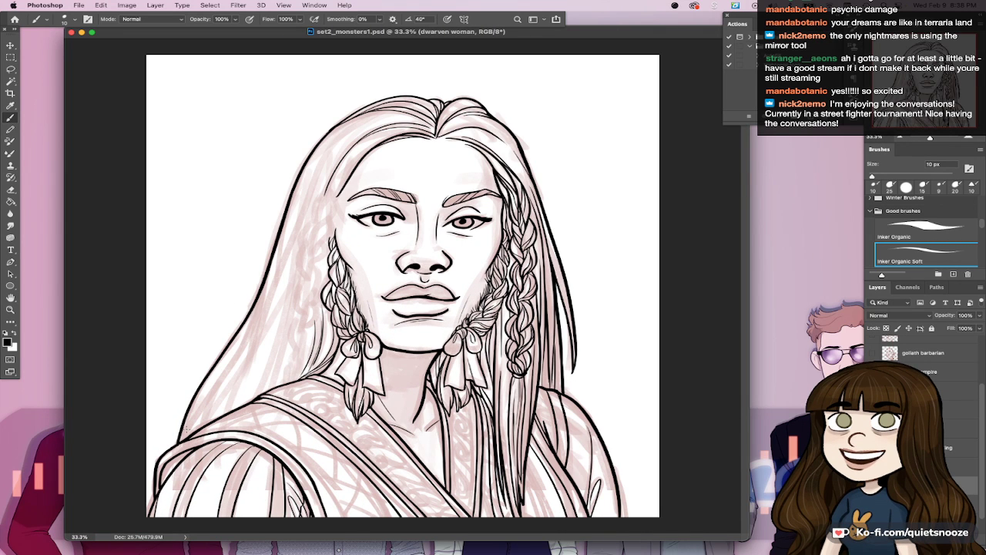
Step: Set the brush size to 20 px and ink strands rising from the near shoulder inside the outer contour, undoing unwanted strokes
key(bracketright)
key(bracketright)
drag(187, 429, 251, 331)
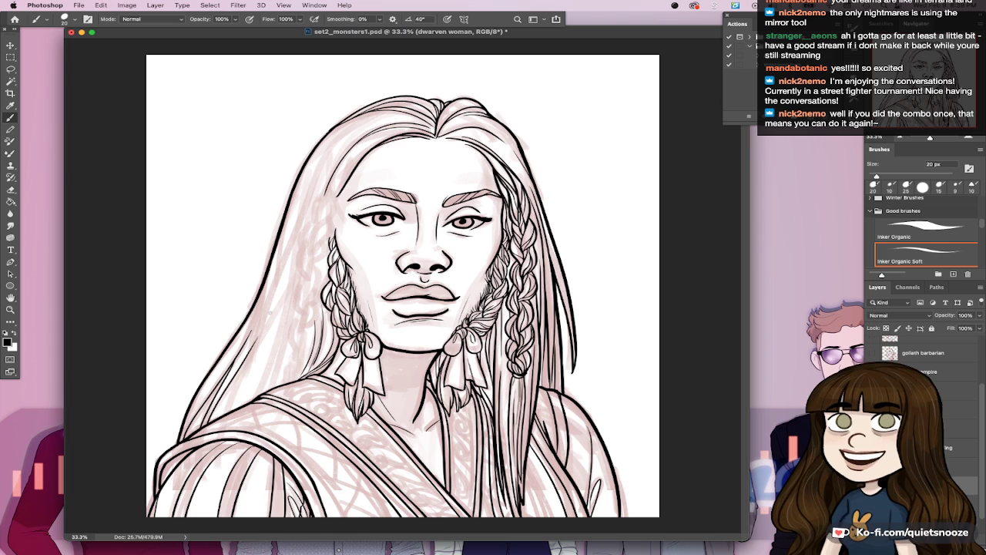
drag(247, 376, 311, 206)
key(super+z)
mouse_move(230, 405)
mouse_down()
mouse_move(313, 192)
mouse_move(347, 133)
mouse_move(320, 177)
mouse_move(246, 379)
mouse_up()
key(super+z)
key(super+z)
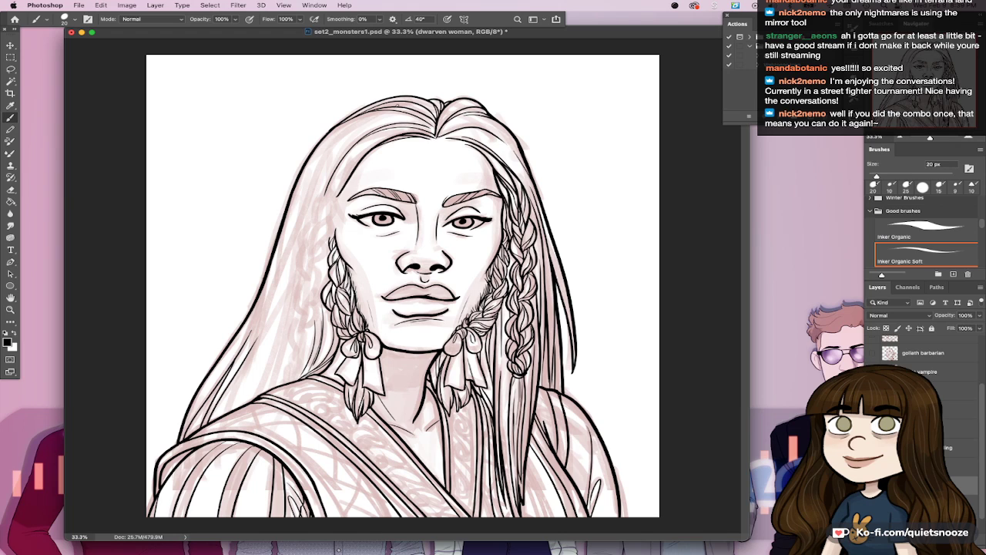
Step: Ink a thin strand line curving from the near side of the crown down toward the temple, redoing the stroke as needed
drag(375, 119, 291, 235)
key(super+z)
drag(378, 116, 307, 207)
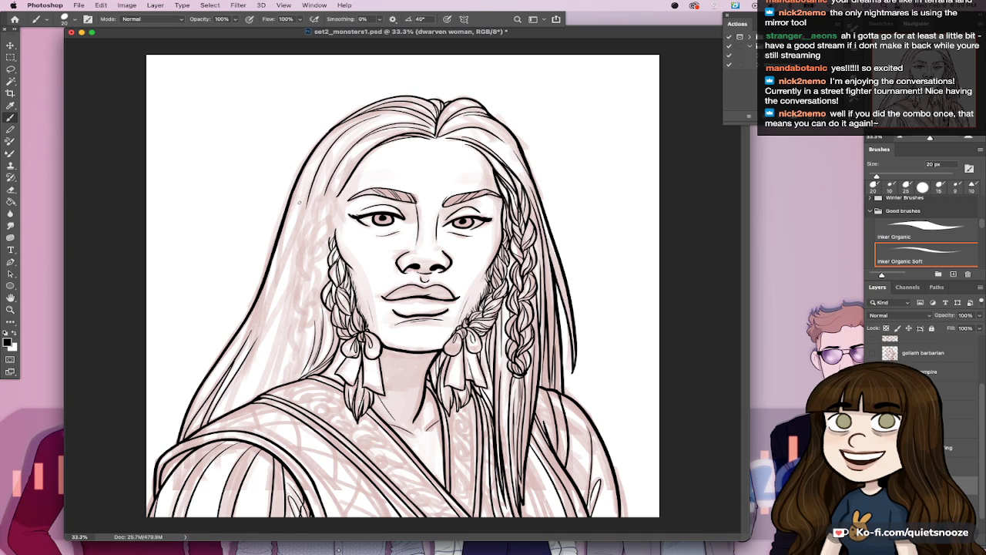
key(super+z)
mouse_move(373, 117)
mouse_down()
mouse_move(304, 200)
mouse_move(261, 308)
mouse_up()
key(super+z)
drag(312, 179, 263, 305)
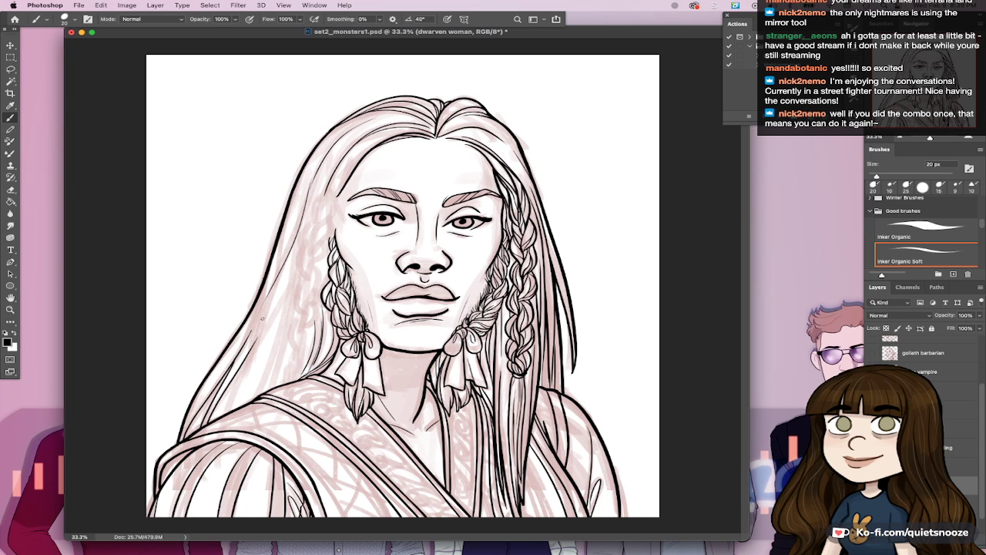
key(super+z)
mouse_move(307, 182)
mouse_down()
mouse_move(254, 325)
mouse_move(290, 248)
mouse_up()
key(super+z)
drag(250, 332, 289, 249)
key(super+z)
drag(272, 285, 248, 336)
key(super+z)
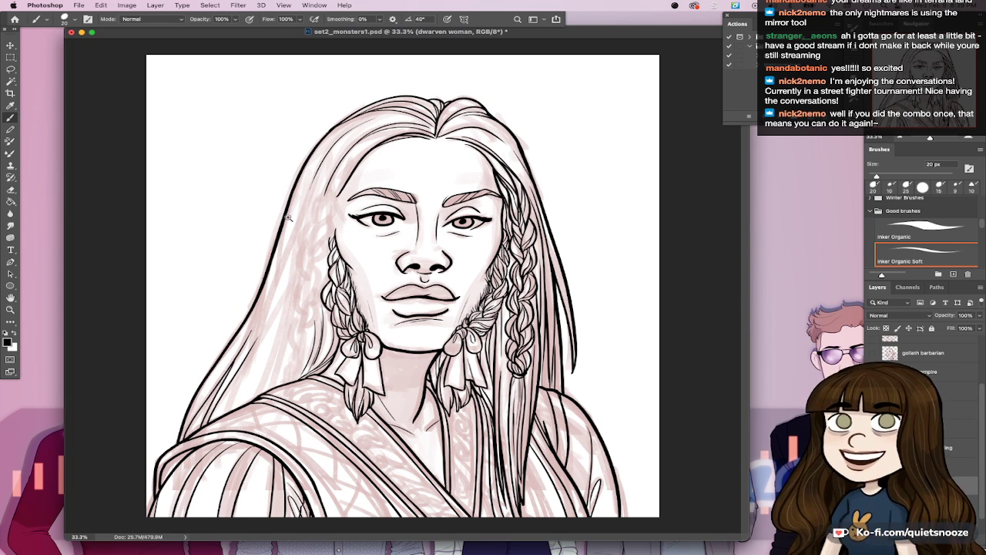
Step: Ink long strand lines just inside the near-side outer contour from forehead height toward the lower hair, redoing strokes until they follow it
drag(289, 218, 365, 229)
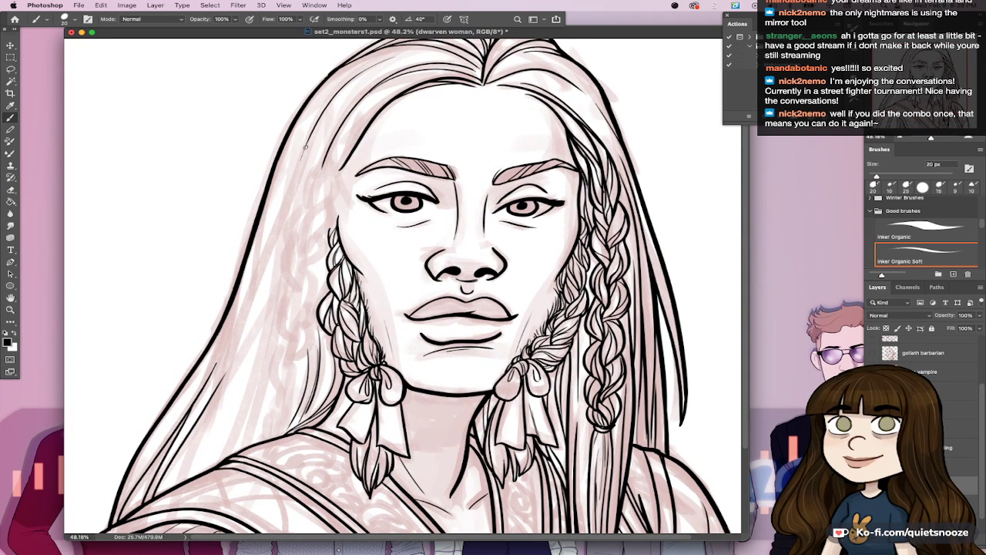
drag(309, 139, 223, 363)
key(super+z)
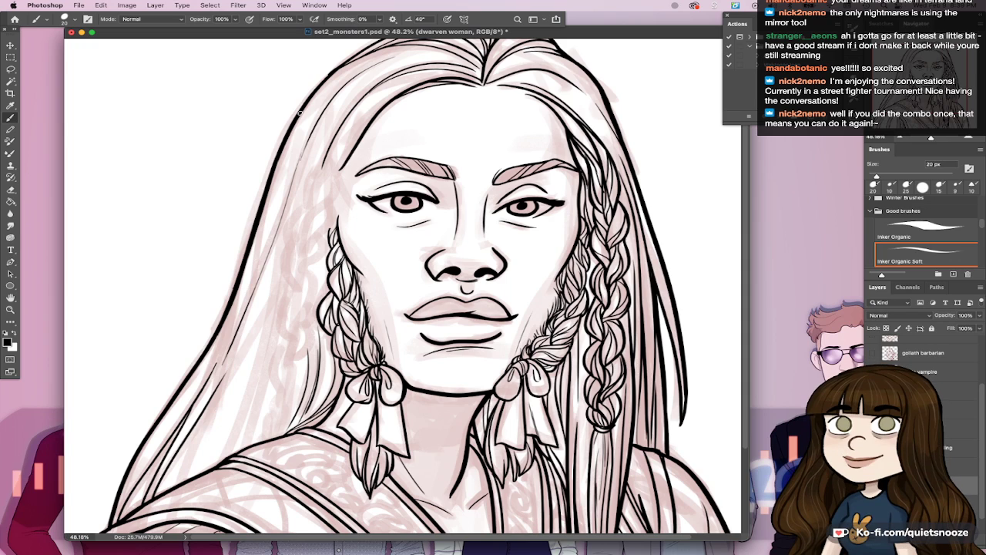
drag(299, 116, 235, 318)
key(super+z)
drag(298, 113, 237, 326)
key(super+z)
drag(289, 125, 239, 328)
drag(254, 236, 197, 386)
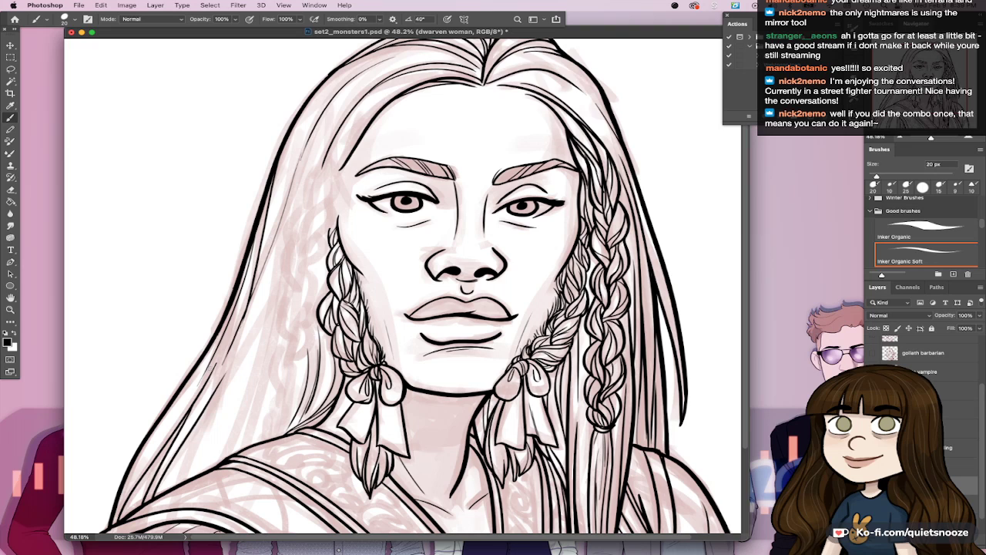
Step: Ink a long curved strand through the middle of the near-side hair from eye height toward the shoulder
drag(249, 282, 210, 377)
key(super+z)
drag(275, 254, 202, 418)
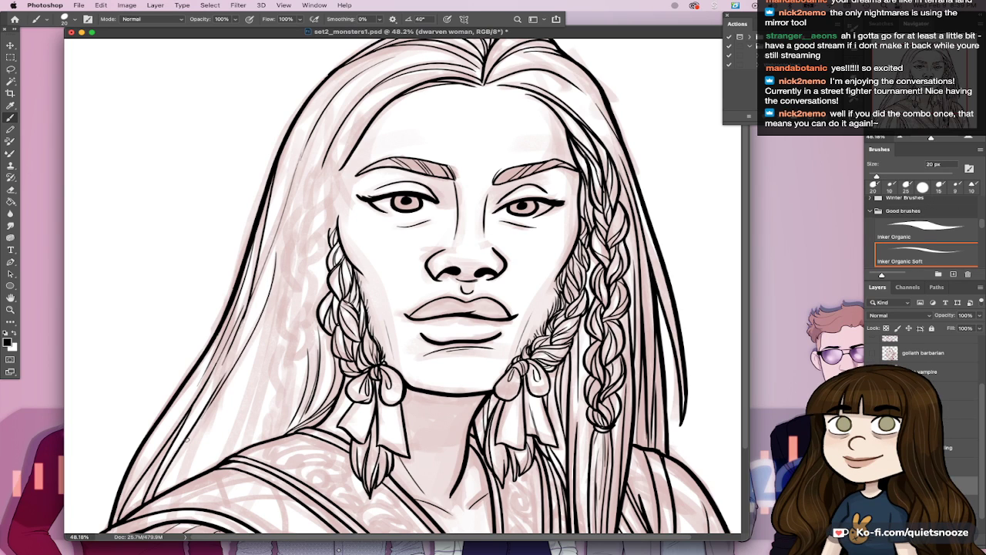
key(super+z)
drag(278, 238, 197, 437)
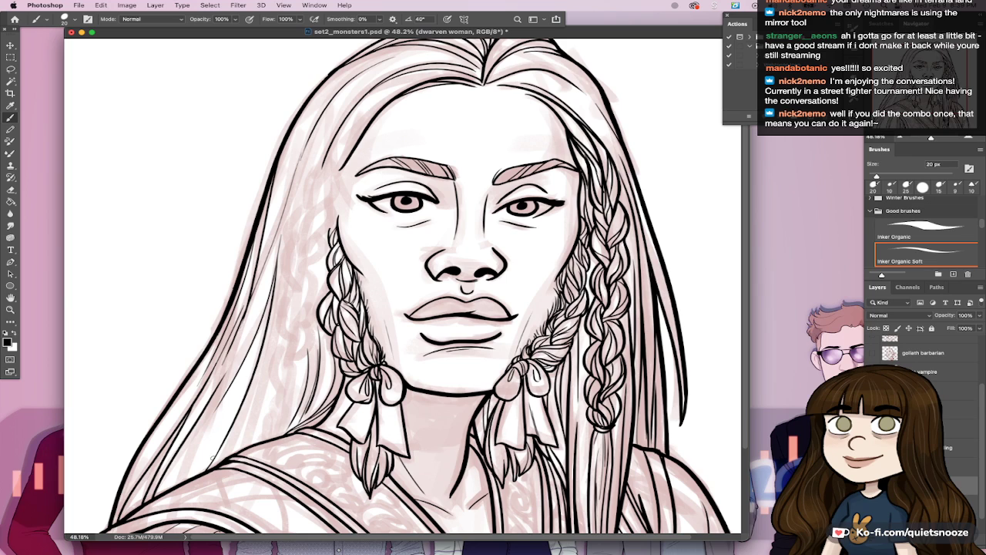
Step: Ink strands beside the long middle strand down to the shoulder line, redoing the short lower one until it sits well
drag(276, 259, 245, 432)
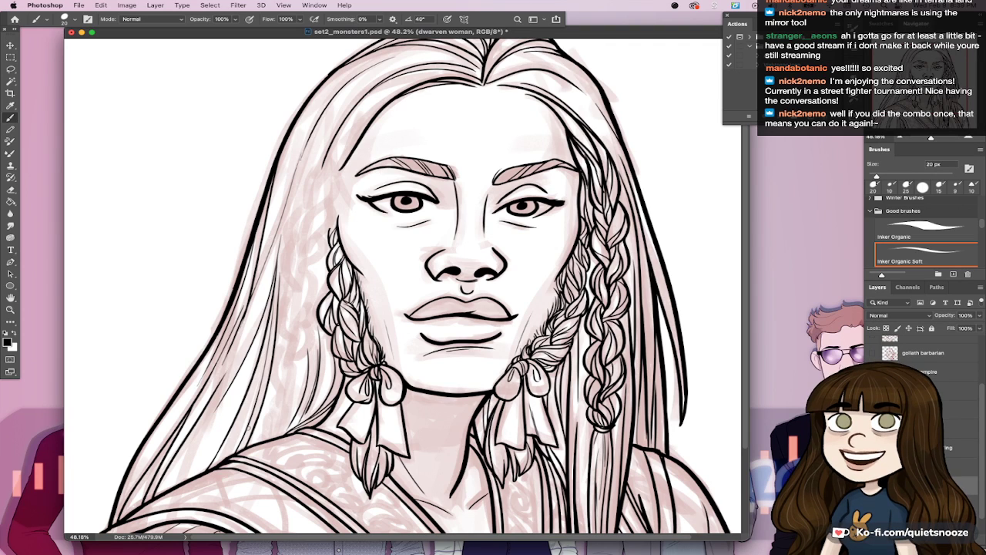
drag(253, 412, 233, 450)
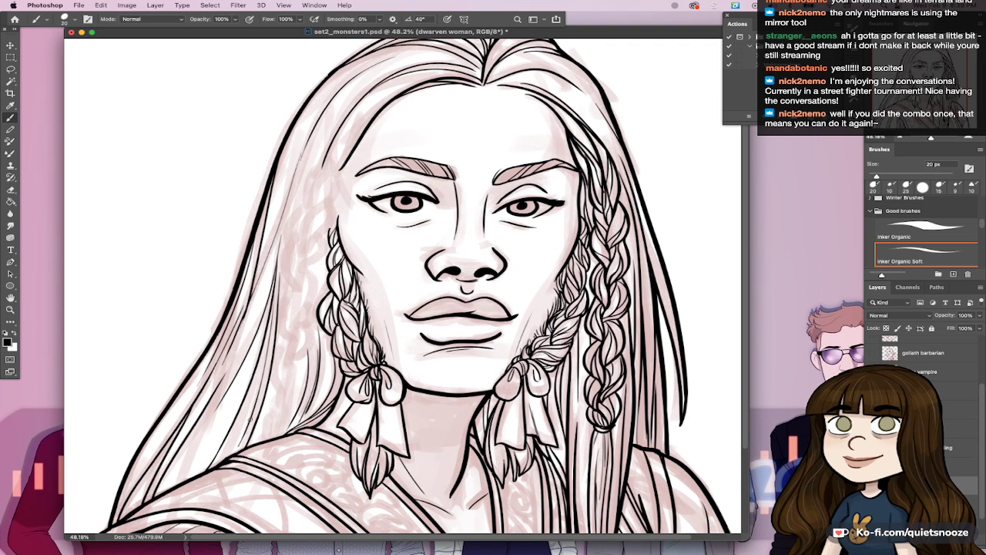
drag(265, 341, 224, 455)
key(super+z)
key(super+z)
mouse_move(257, 365)
mouse_down()
mouse_move(216, 464)
mouse_move(228, 453)
mouse_up()
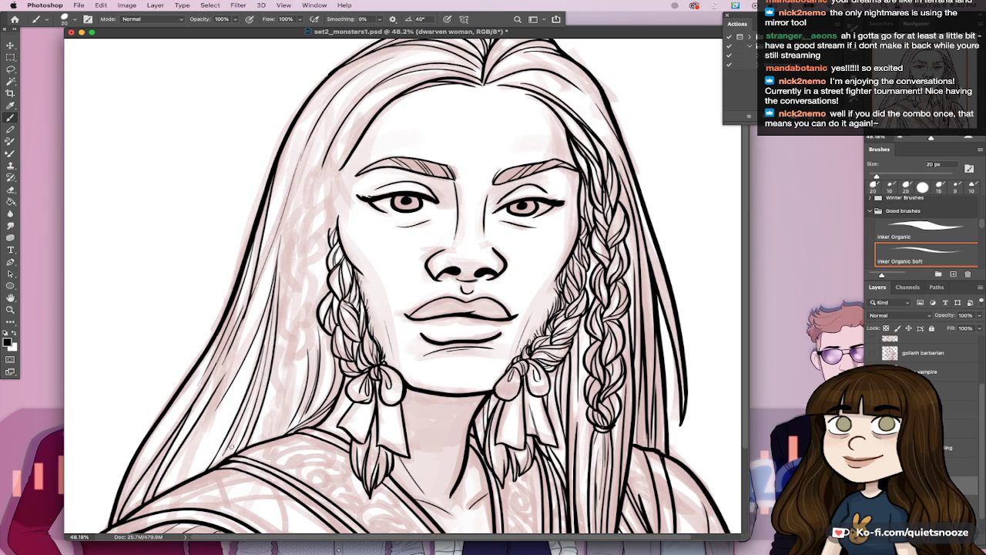
key(super+z)
drag(260, 356, 222, 456)
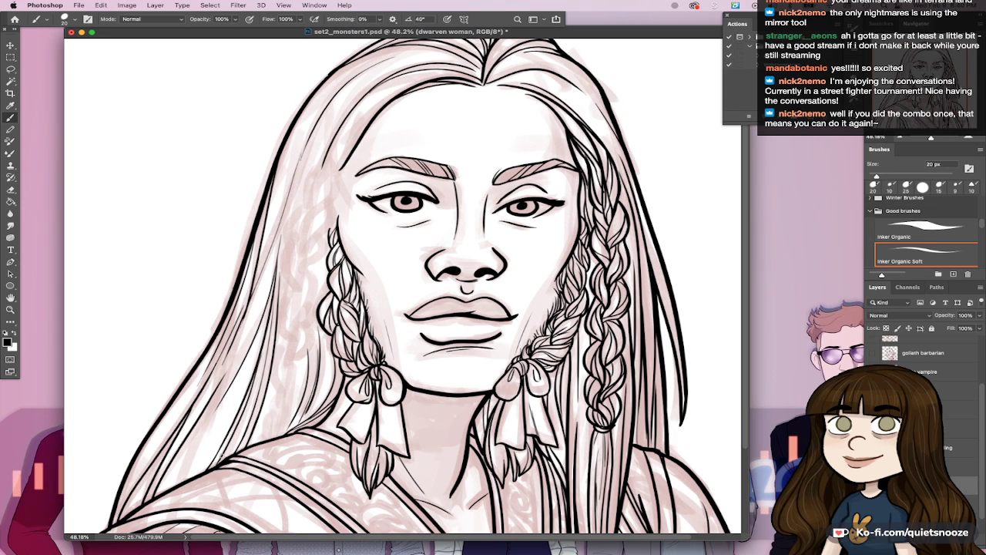
Step: Ink another strand between the outer contour and the middle of the near-side hair, replacing the first attempt
drag(243, 348, 181, 481)
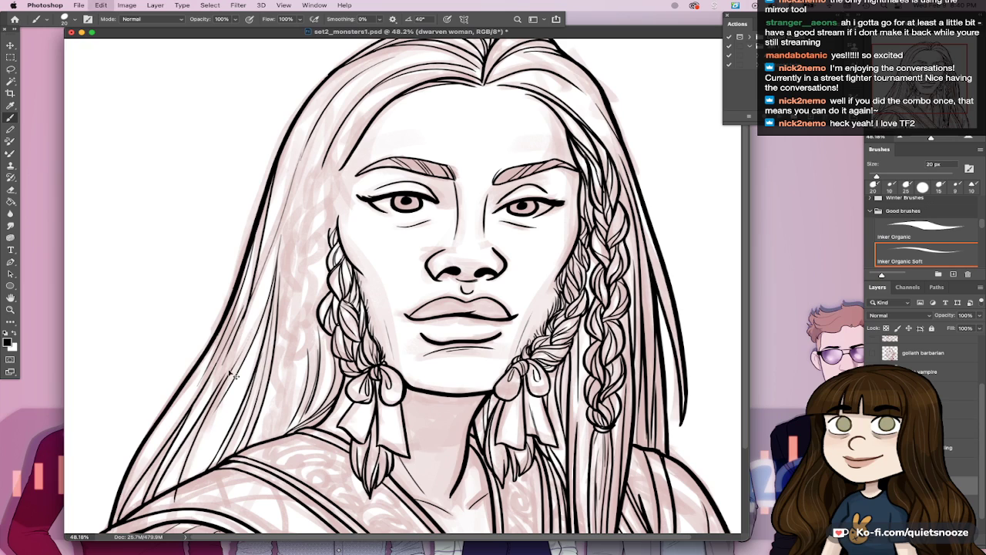
key(super+z)
drag(270, 293, 196, 447)
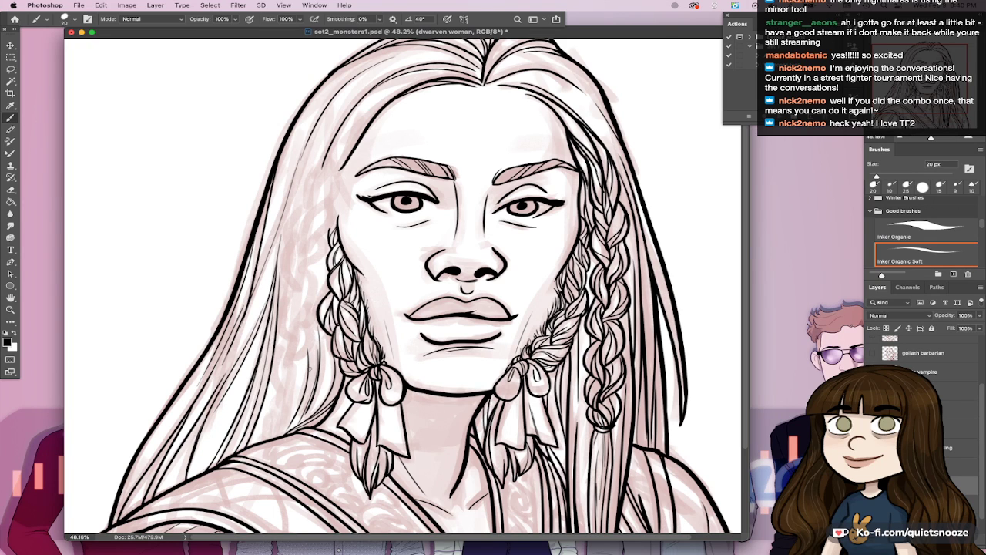
scroll(416, 389, down, 2)
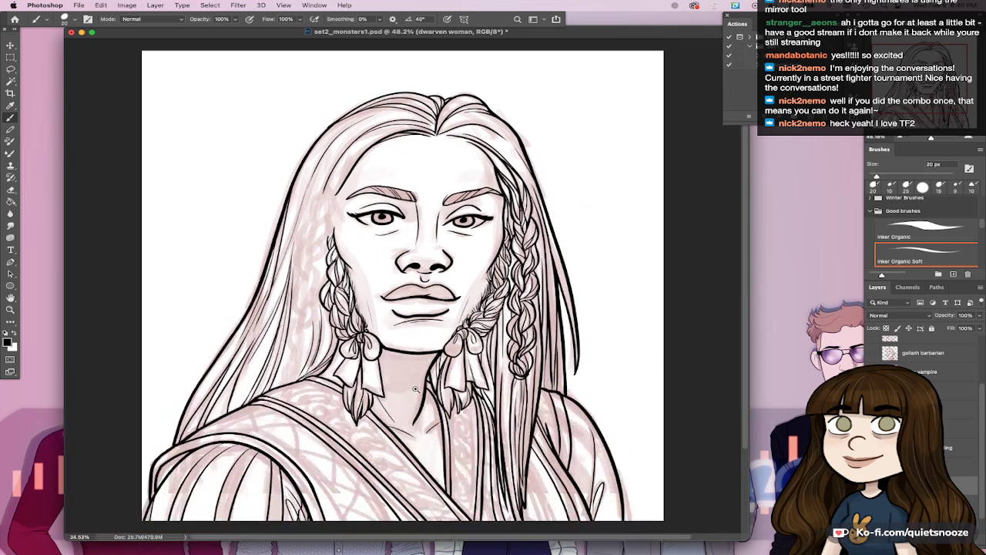
scroll(415, 389, up, 2)
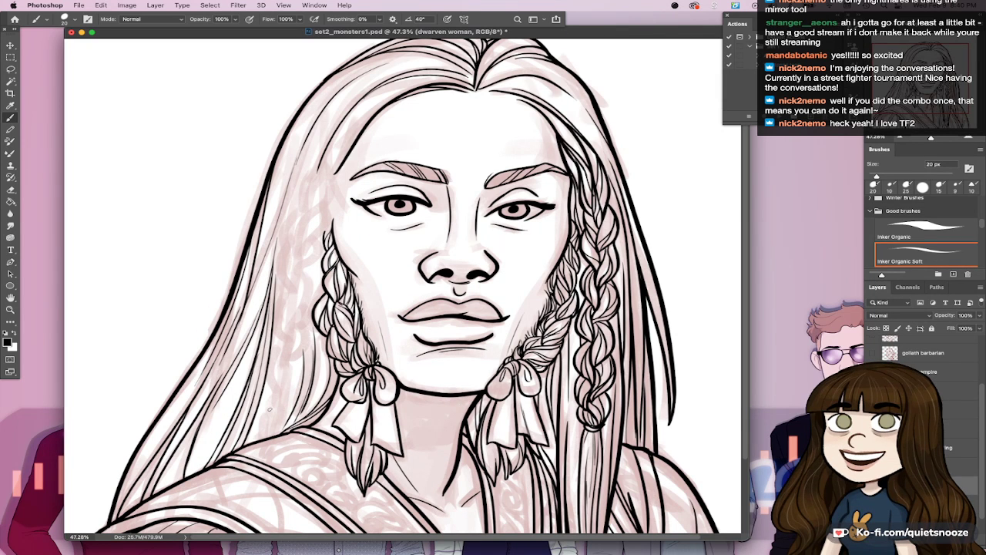
Step: Ink the tie band at the lower end of the near-side hanging braid and its lowest strands just above it
drag(270, 409, 287, 411)
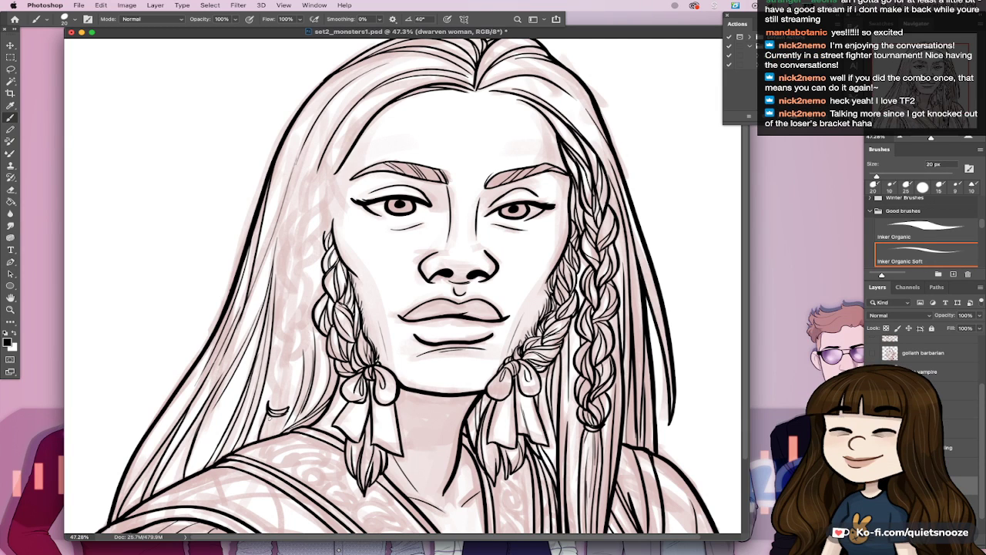
mouse_move(268, 412)
mouse_down()
mouse_move(269, 437)
mouse_move(285, 413)
mouse_up()
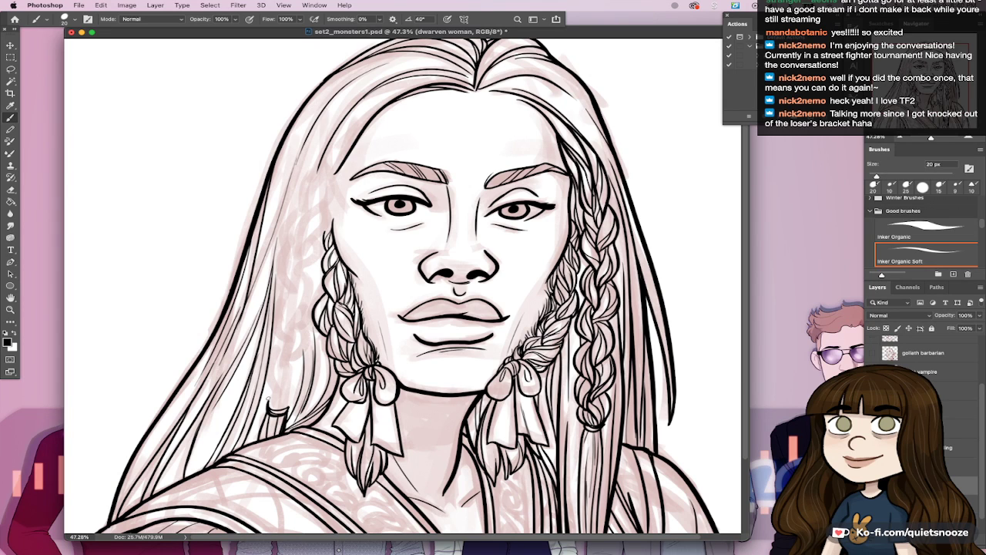
drag(271, 345, 275, 391)
drag(274, 348, 275, 406)
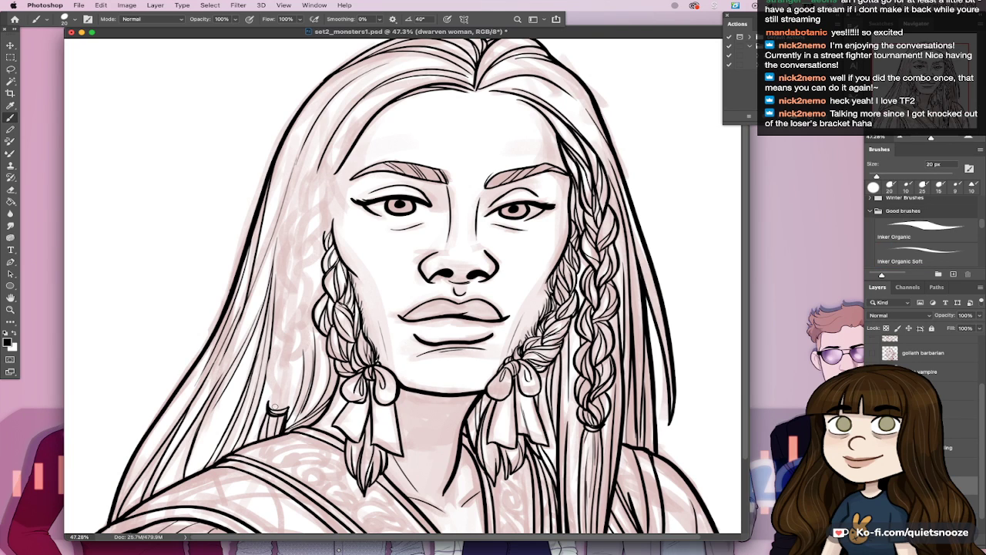
drag(270, 352, 274, 394)
mouse_move(272, 351)
mouse_down()
mouse_move(279, 393)
mouse_move(282, 385)
mouse_up()
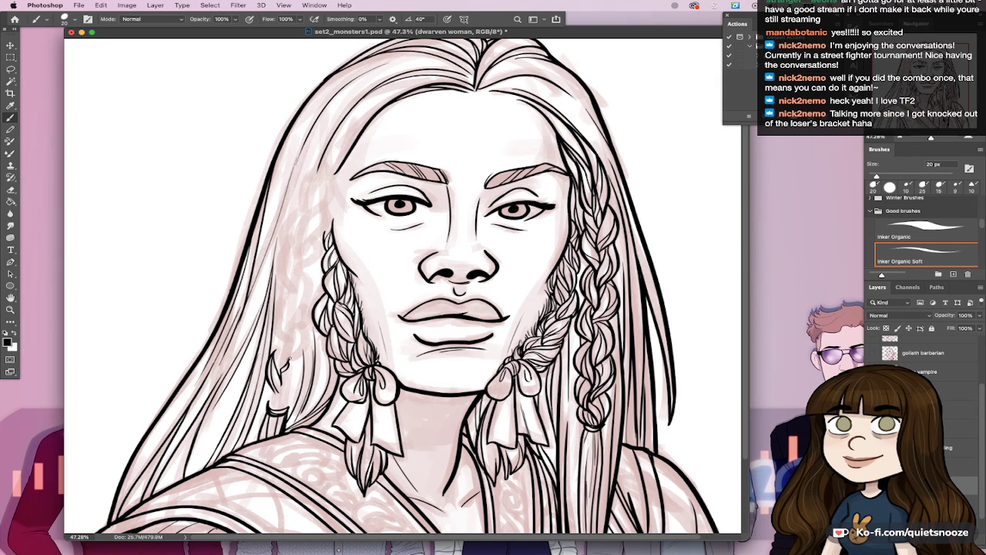
Step: Ink the interlocking strands that close the lowest section of the near-side hanging braid, undoing the strokes that miss the sketch
drag(292, 358, 280, 382)
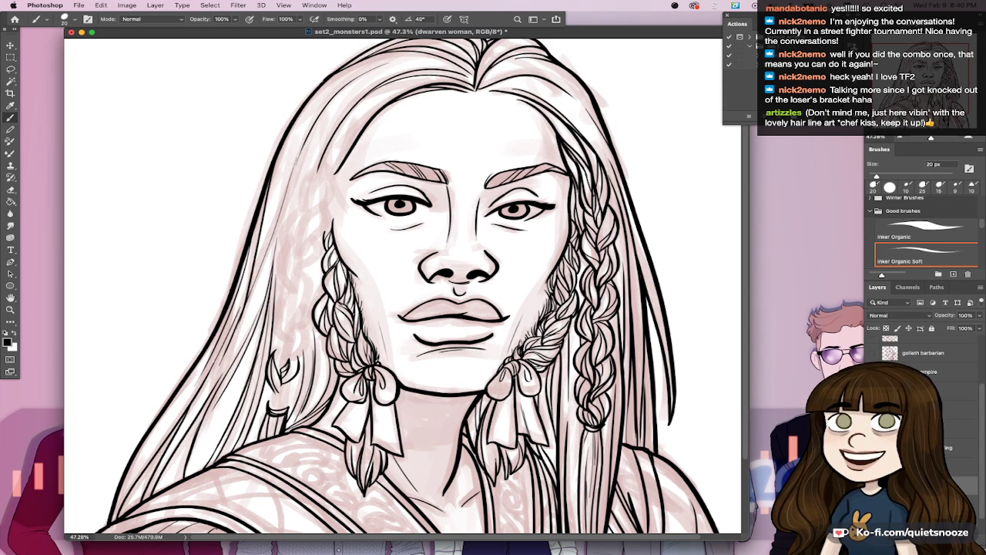
drag(283, 384, 274, 413)
key(super+z)
mouse_move(295, 392)
mouse_down()
mouse_move(279, 410)
mouse_move(266, 400)
mouse_up()
key(super+z)
key(super+z)
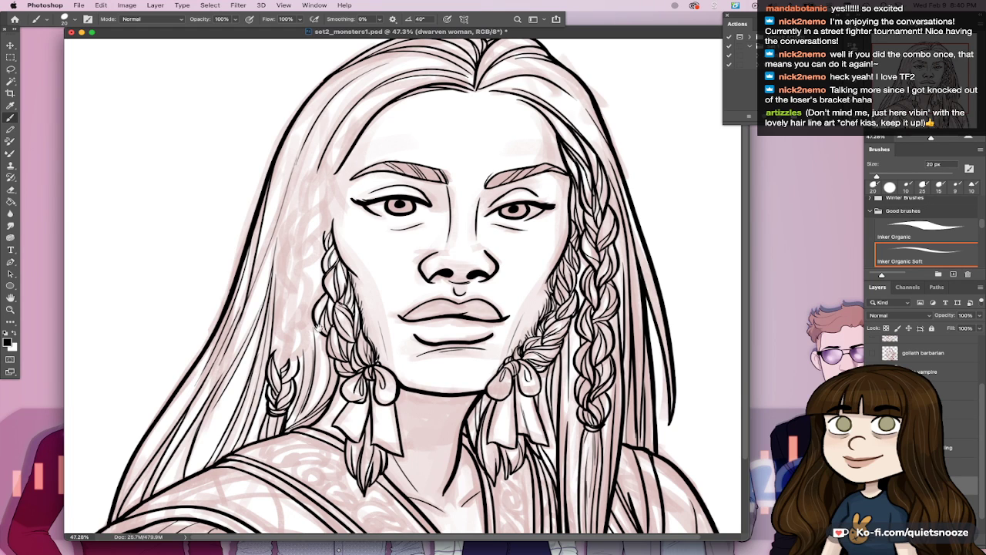
Step: Ink the next leaf-shaped lobe up the near-side hanging braid at mouth level and save the document
drag(339, 379, 337, 374)
drag(298, 295, 325, 289)
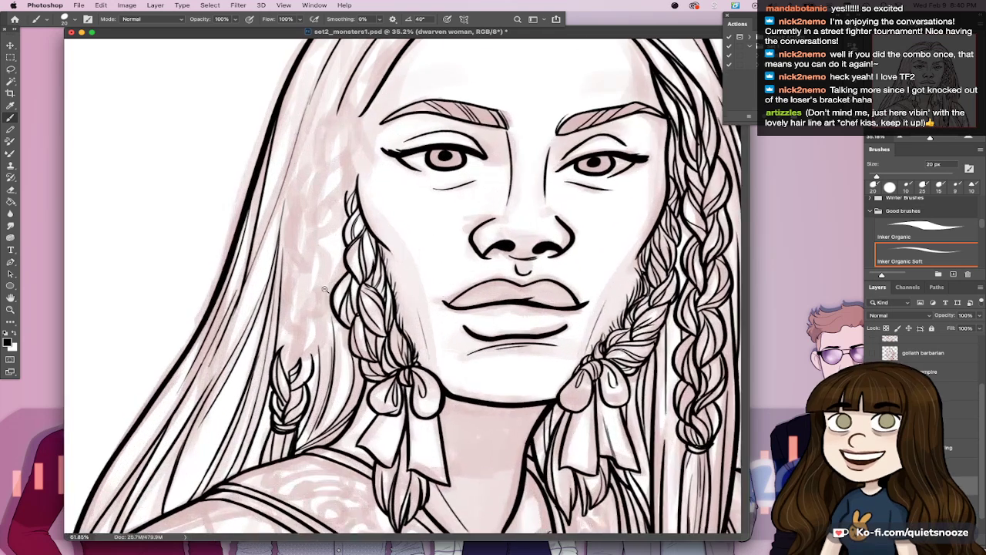
drag(292, 366, 322, 316)
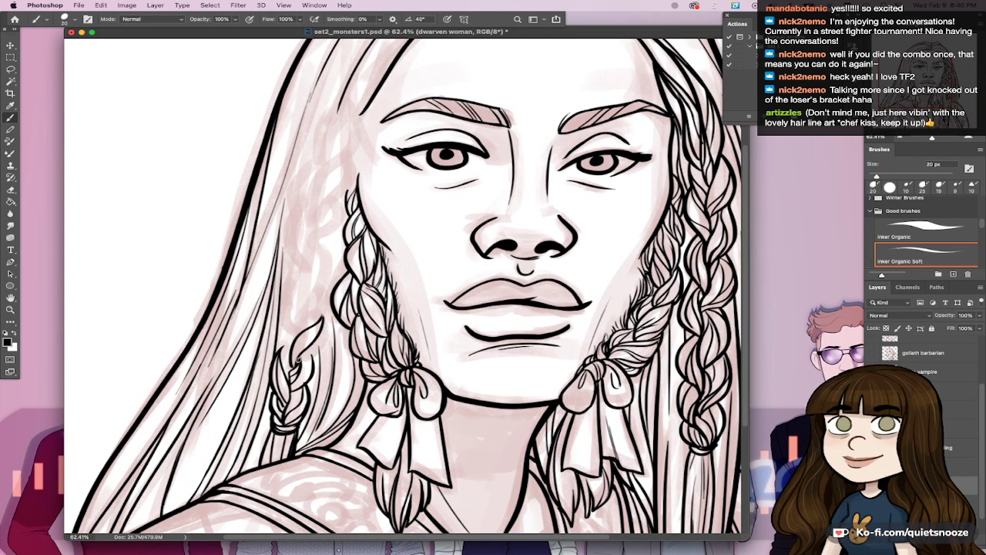
drag(299, 360, 324, 316)
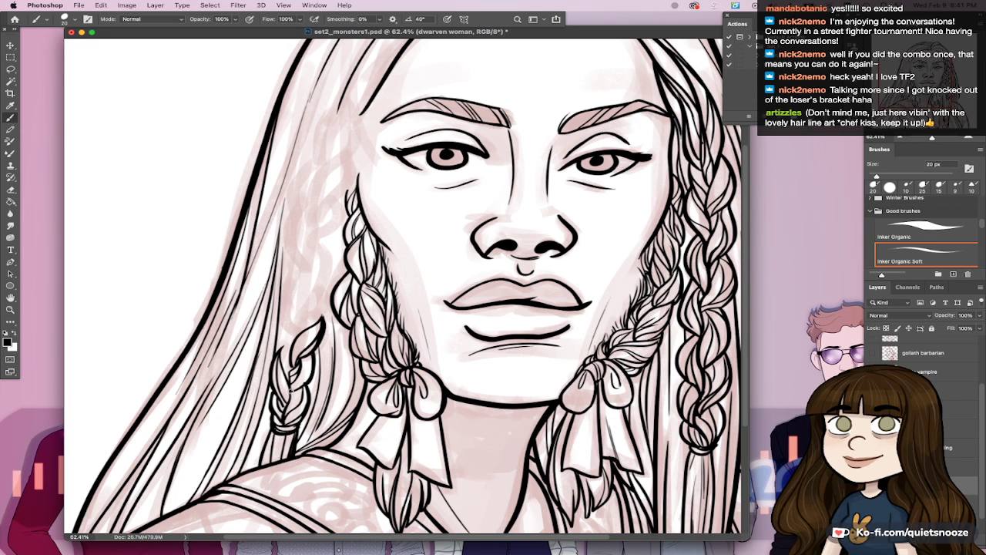
key(ctrl+0)
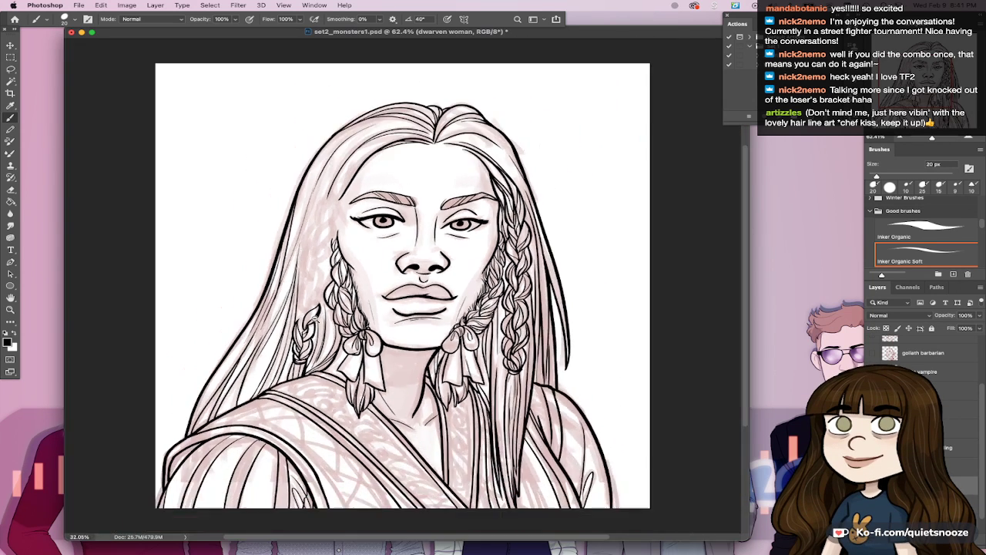
key(ctrl+s)
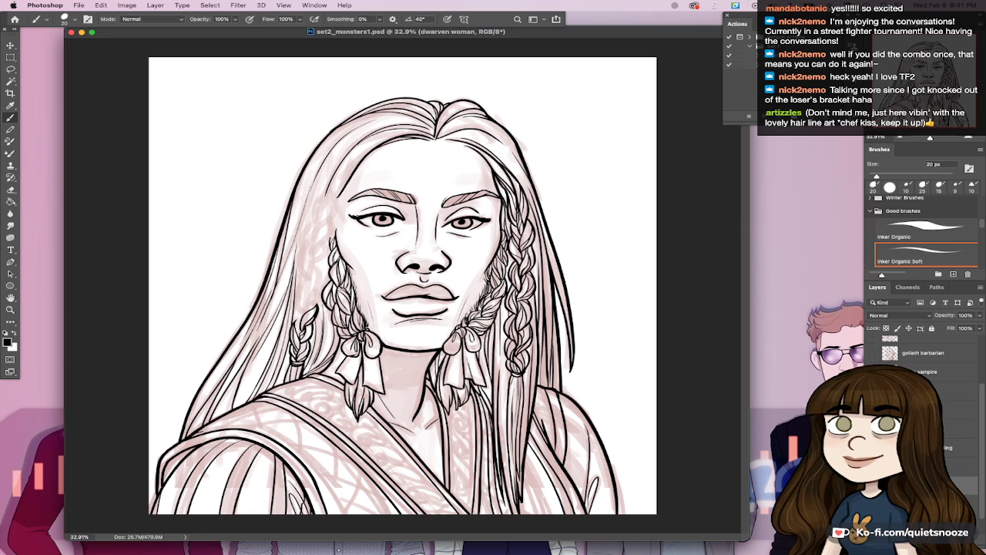
Step: Ink long curved pattern lines across the near-side shoulder of the garment, redoing the first line until it follows the sketch
key(super+z)
mouse_move(199, 431)
mouse_down()
mouse_move(211, 426)
mouse_move(317, 473)
mouse_up()
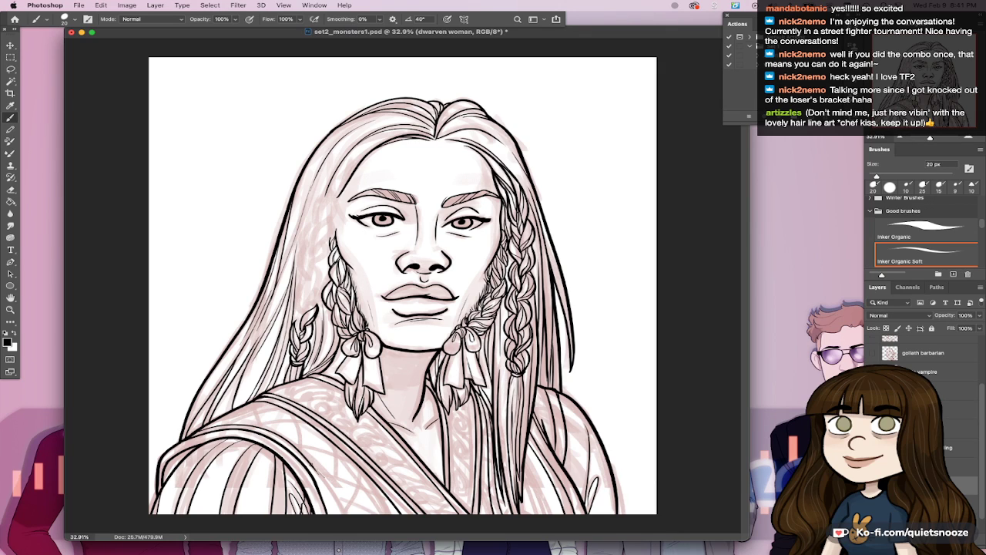
key(super+z)
drag(202, 427, 298, 435)
key(super+z)
drag(201, 428, 298, 442)
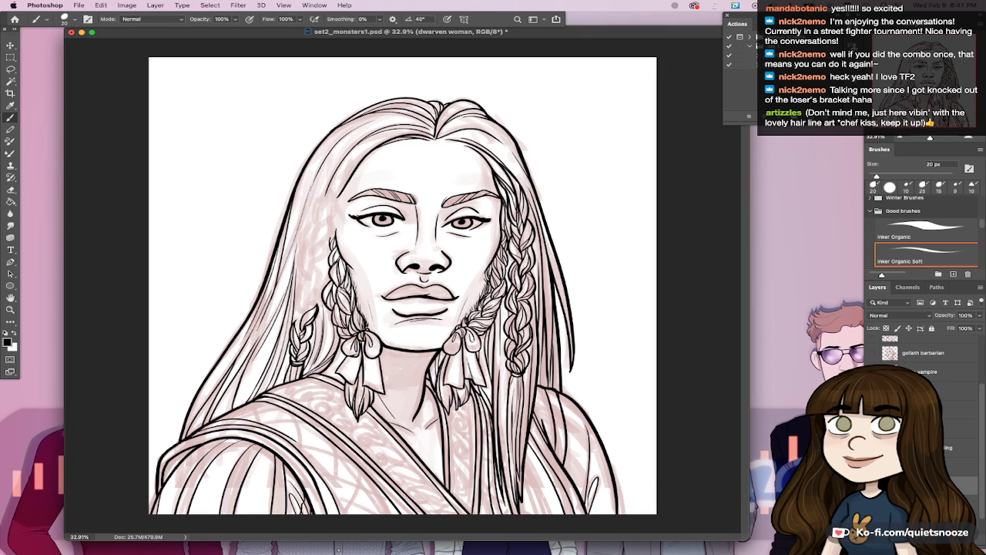
key(super+z)
drag(207, 426, 289, 441)
key(super+z)
drag(204, 427, 289, 434)
mouse_move(229, 422)
mouse_down()
mouse_move(271, 425)
mouse_move(357, 545)
mouse_up()
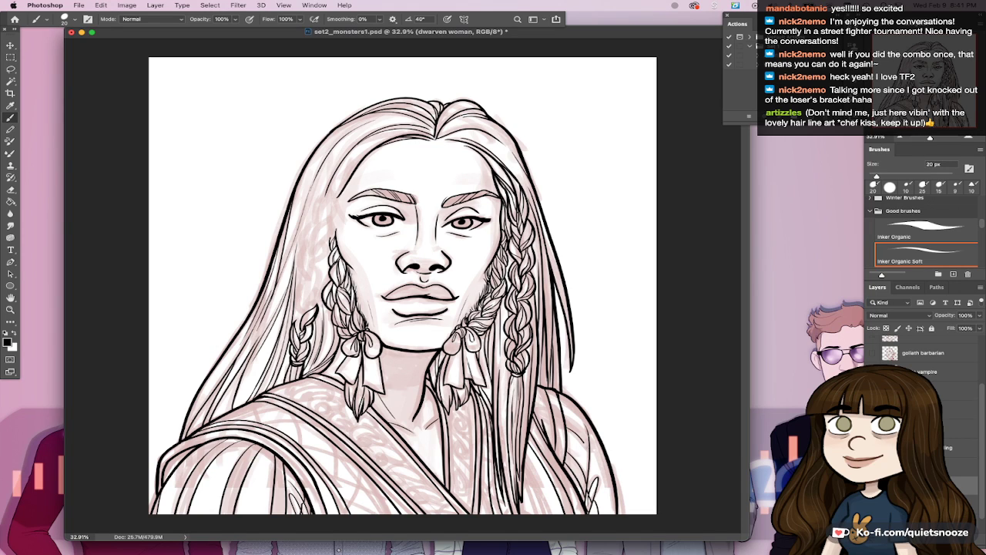
Step: Ink curved pattern lines on the far-side shoulder of the garment, undoing the misplaced strokes
drag(589, 448, 609, 509)
key(super+z)
drag(589, 447, 613, 508)
drag(562, 409, 589, 437)
key(super+z)
key(super+z)
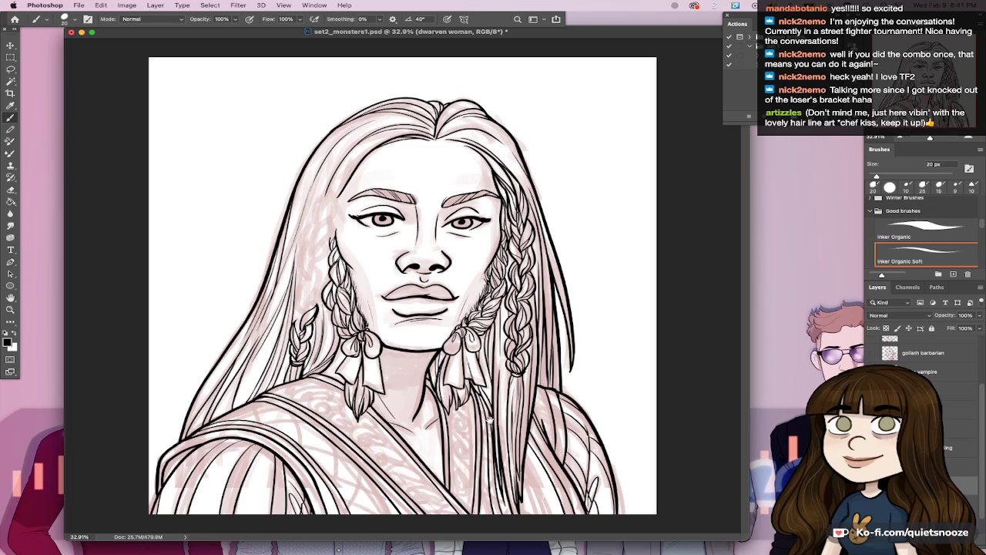
Step: Ink the strands starting the near-side hanging braid at the temple beside the brow, redoing them until they fit the hairline
drag(496, 402, 486, 401)
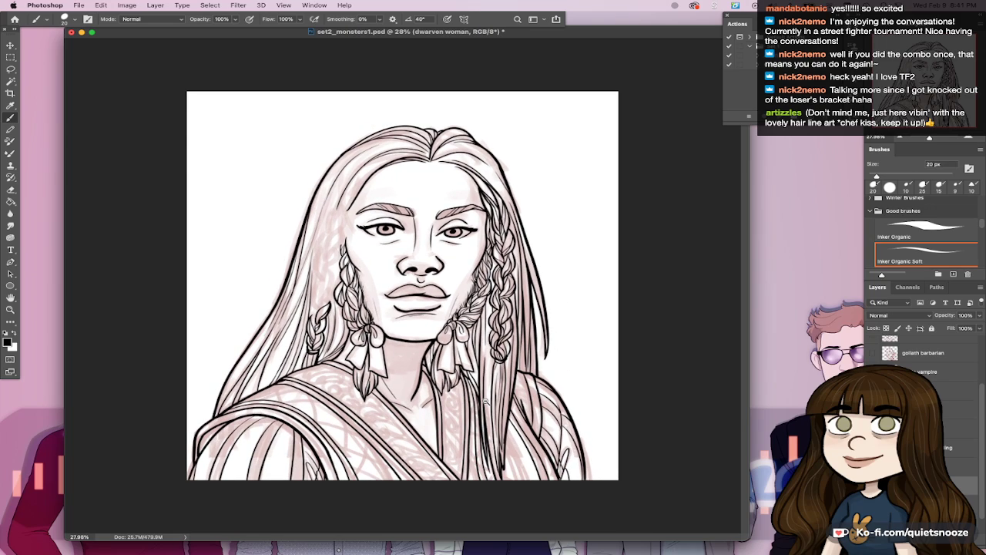
scroll(485, 401, up, 3)
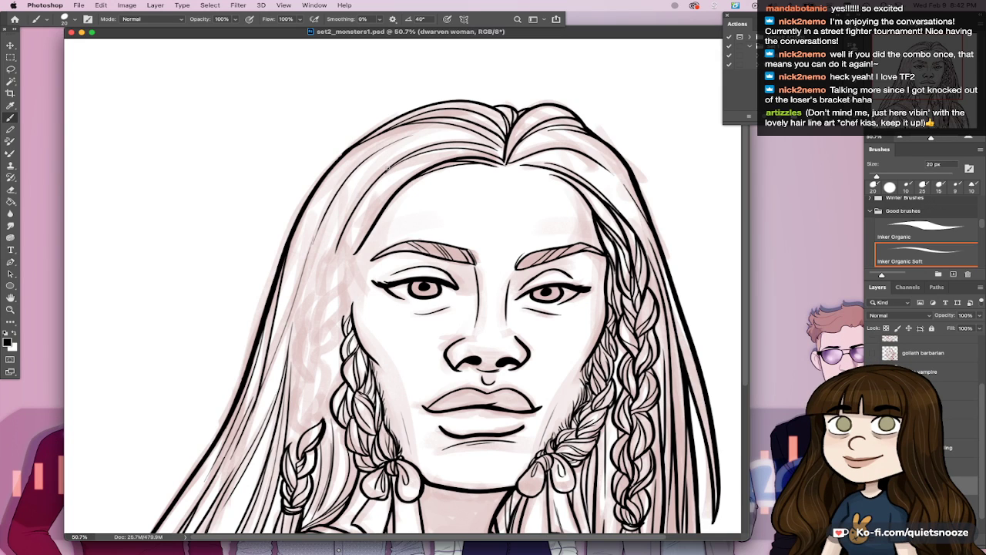
drag(354, 205, 342, 291)
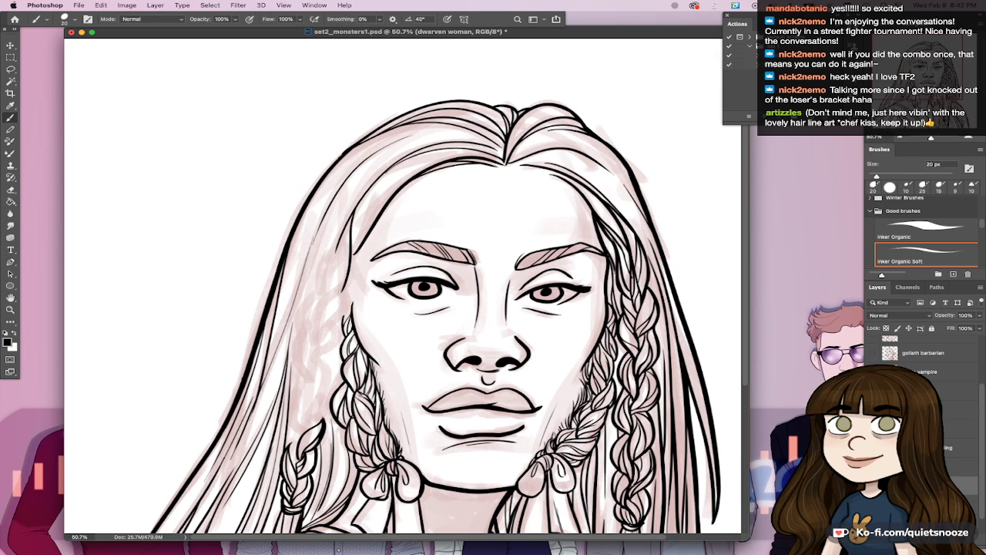
key(super+z)
drag(349, 219, 345, 292)
drag(342, 238, 349, 280)
key(super+z)
drag(337, 247, 348, 282)
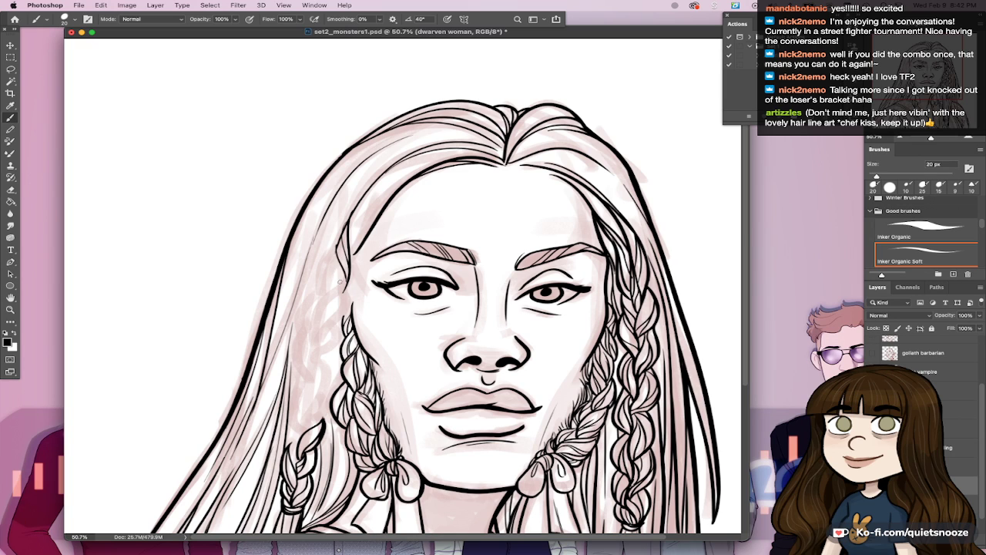
key(super+z)
drag(344, 244, 338, 283)
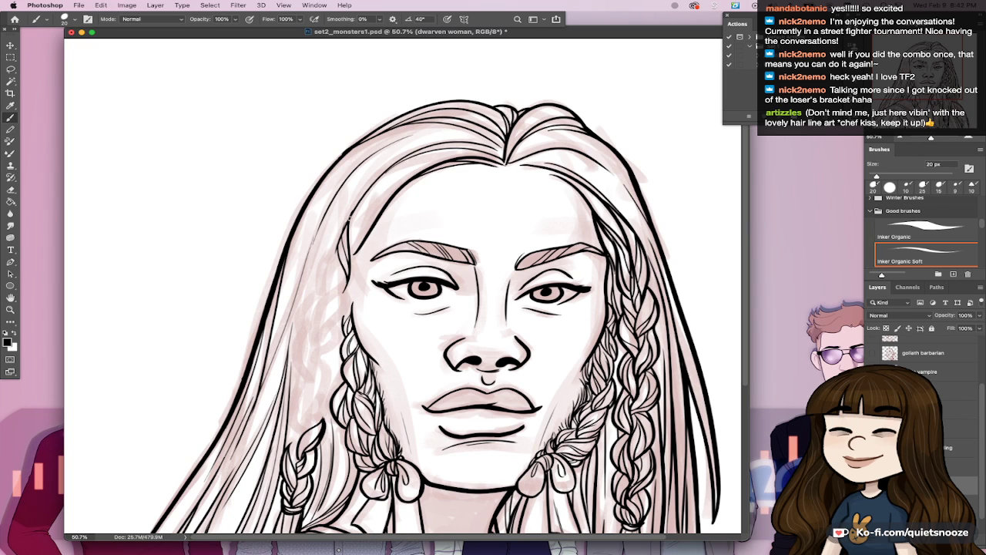
Step: Ink the first outer lobe of the near-side braid at eye level with its inner strand lines, undoing stray strokes
drag(340, 235, 318, 293)
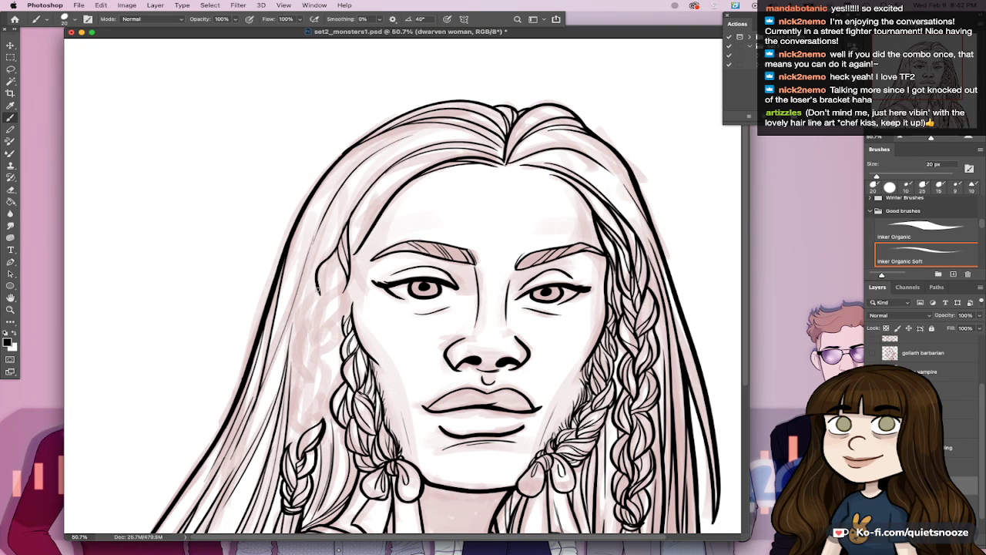
mouse_move(336, 253)
mouse_down()
mouse_move(318, 303)
mouse_move(346, 284)
mouse_move(344, 276)
mouse_move(323, 291)
mouse_move(343, 254)
mouse_up()
key(super+z)
key(super+z)
key(super+z)
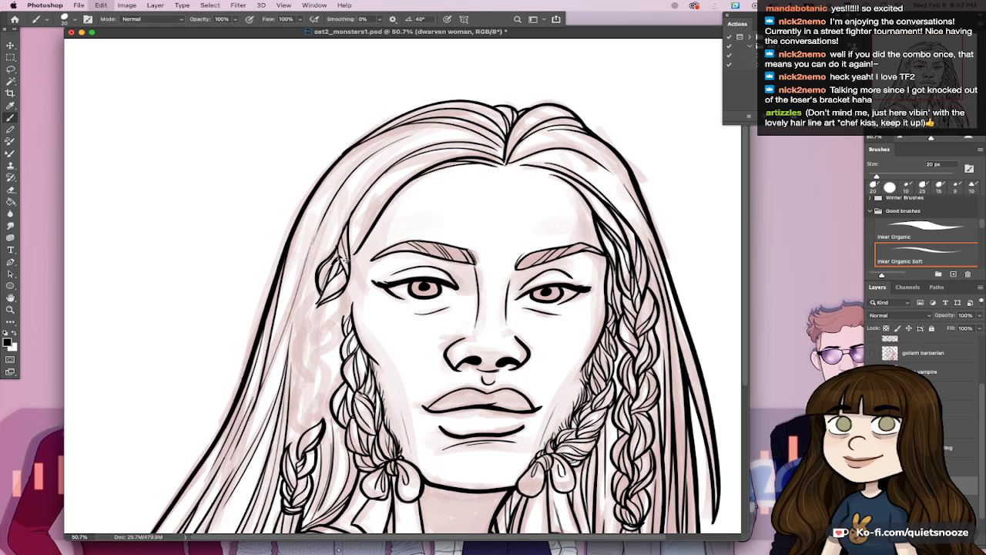
key(super+z)
drag(332, 263, 336, 247)
key(super+z)
alt+click(460, 318)
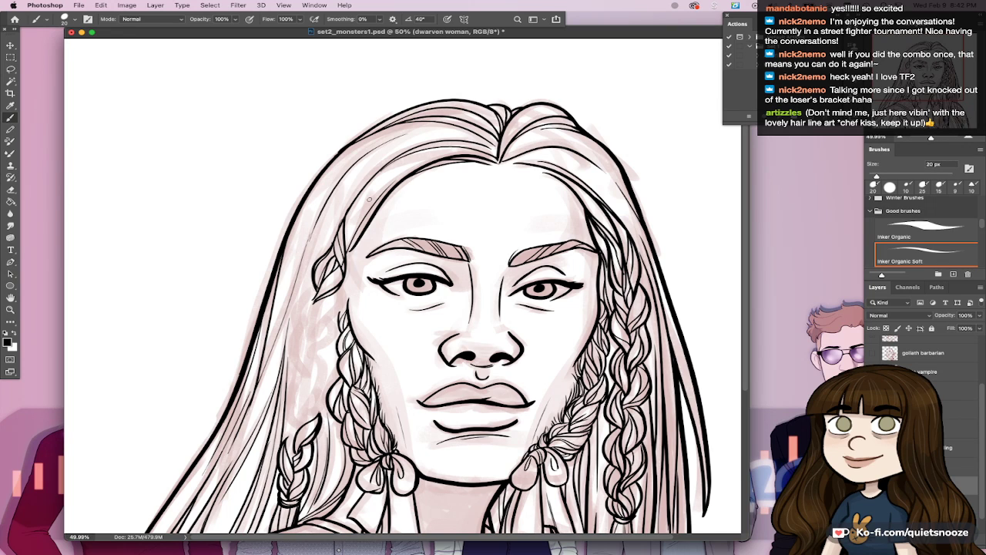
Step: Ink thin hair strands along the near-side hairline from the forehead down to the temple
key(super+z)
drag(400, 178, 352, 238)
drag(377, 204, 347, 258)
mouse_move(362, 224)
mouse_down()
mouse_move(345, 288)
mouse_move(355, 239)
mouse_up()
key(e)
key(b)
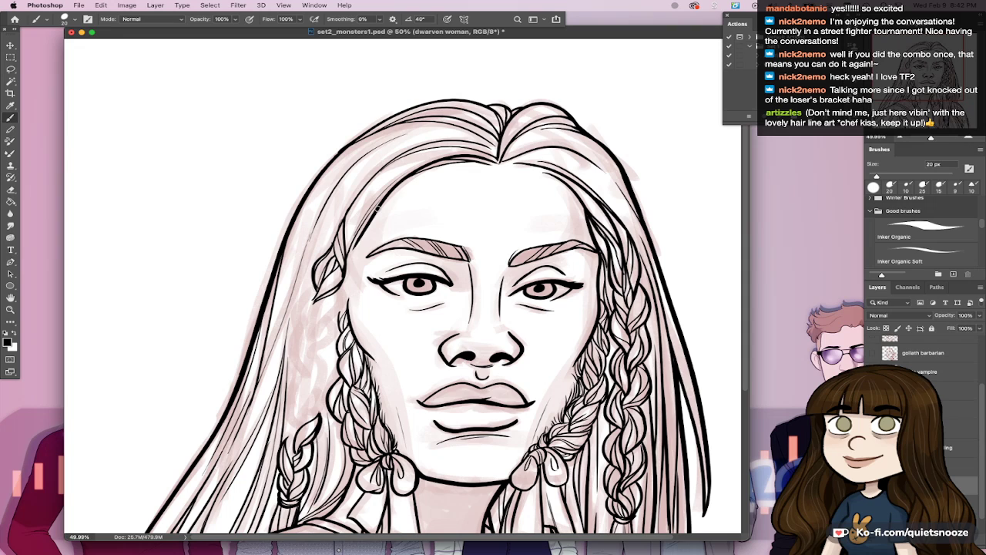
drag(376, 208, 346, 267)
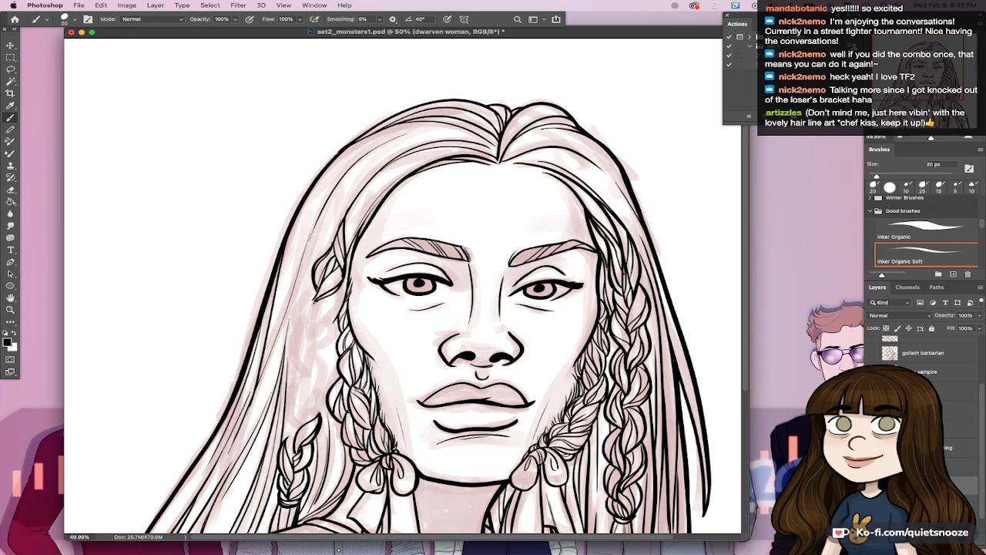
Step: Ink the next overlapping lobes of the near-side braid from eye level down to the upper cheek
drag(317, 302, 313, 335)
drag(326, 305, 312, 331)
drag(309, 287, 299, 325)
mouse_move(316, 288)
mouse_down()
mouse_move(298, 315)
mouse_move(306, 319)
mouse_move(312, 301)
mouse_up()
key(super+z)
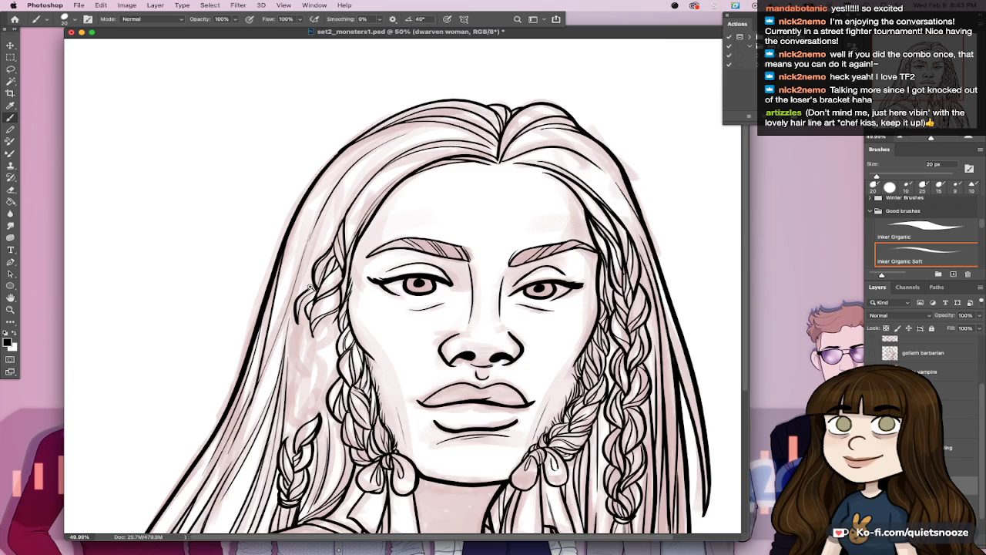
drag(310, 286, 585, 308)
mouse_move(493, 335)
mouse_down()
mouse_move(474, 412)
mouse_move(484, 426)
mouse_up()
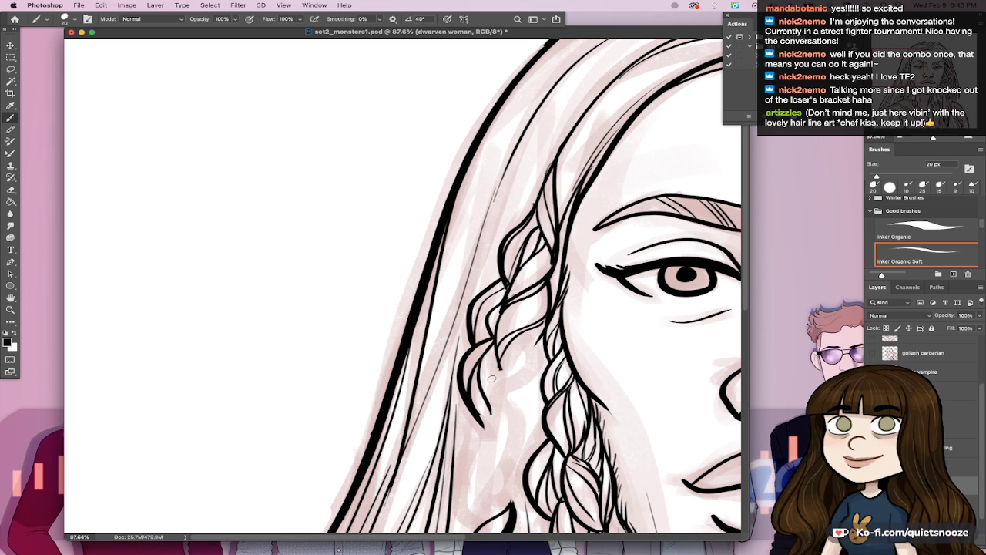
Step: Ink the cheek-level lobe on the inner side of the near-side braid and add fine strand lines inside it
drag(497, 376, 483, 401)
drag(525, 351, 493, 379)
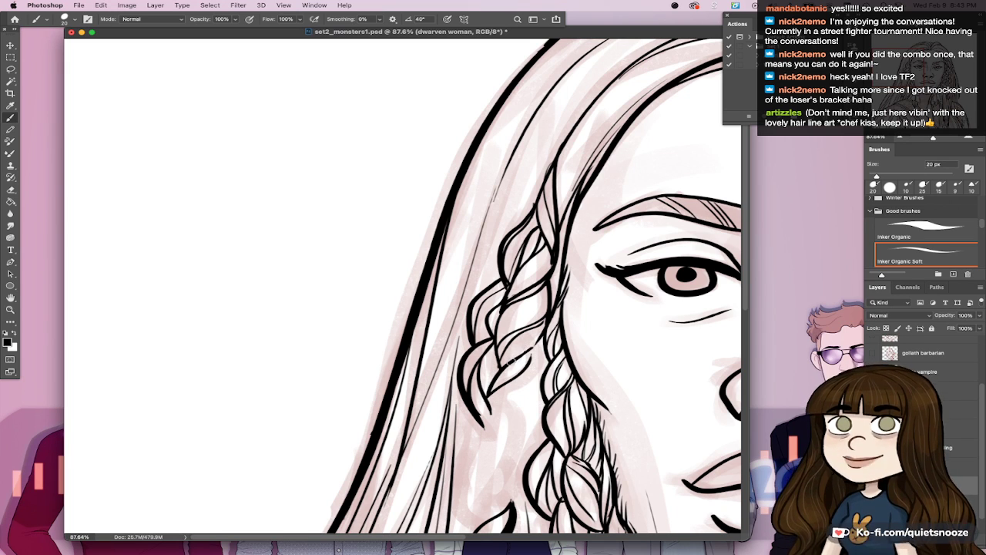
mouse_move(523, 356)
mouse_down()
mouse_move(541, 338)
mouse_move(531, 380)
mouse_up()
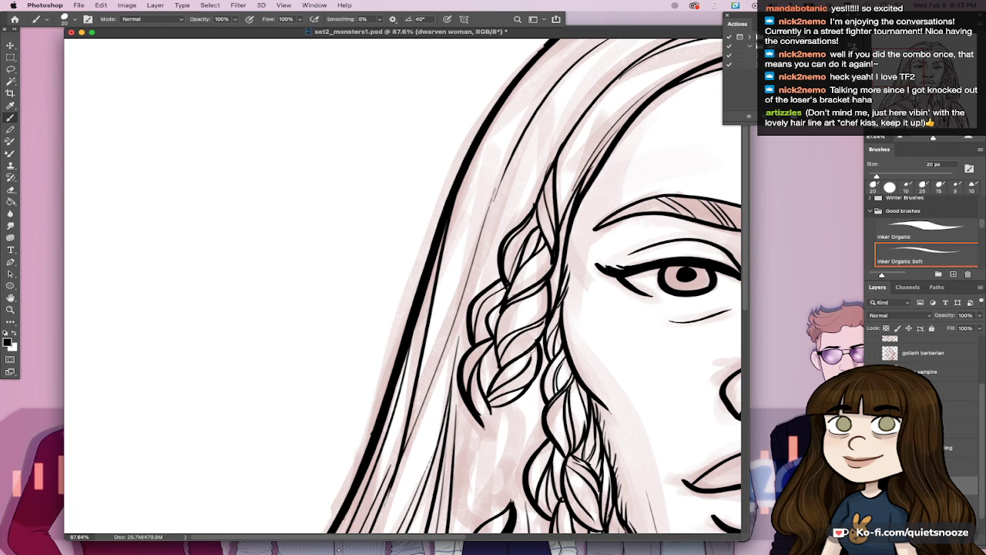
drag(494, 354, 494, 378)
drag(474, 399, 497, 430)
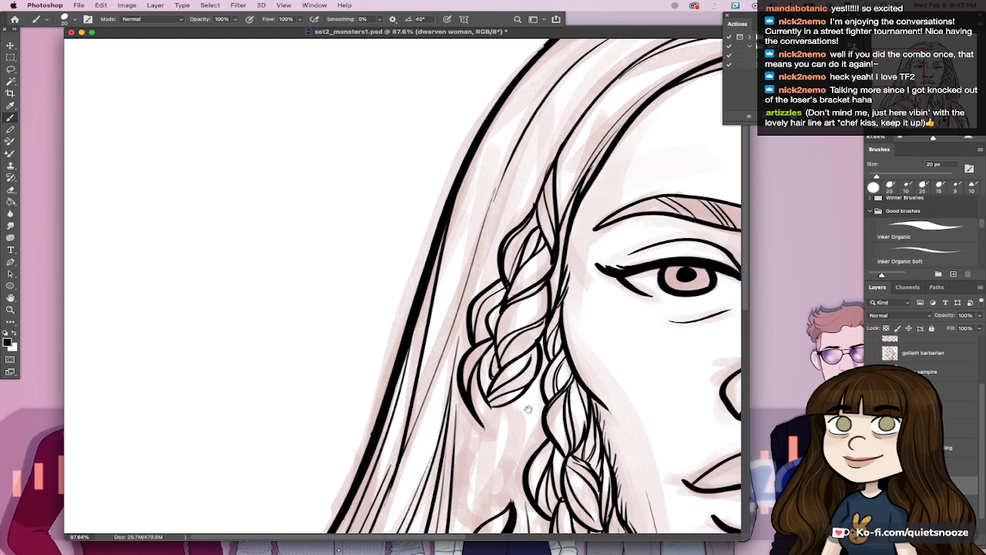
Step: Ink a curved outer strand at the top of the near-side braid's lower section, opposite the leaf-shaped lobe
drag(552, 405, 525, 404)
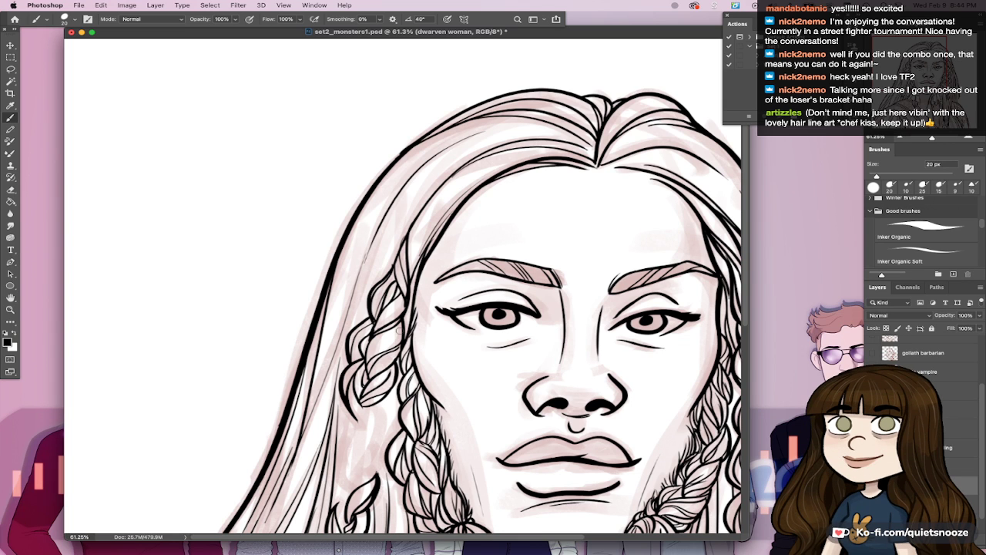
key(period)
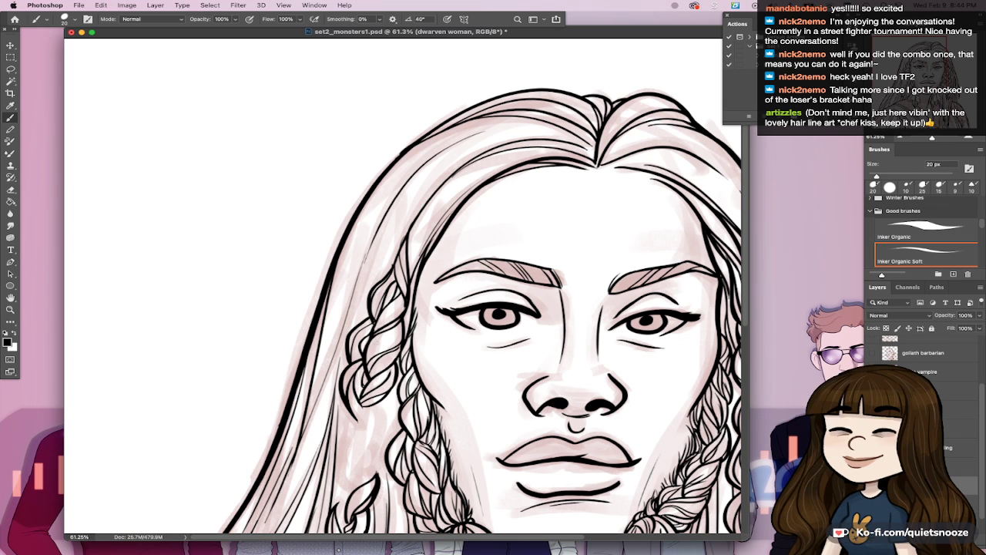
mouse_move(431, 367)
mouse_down()
mouse_move(409, 376)
mouse_move(417, 370)
mouse_up()
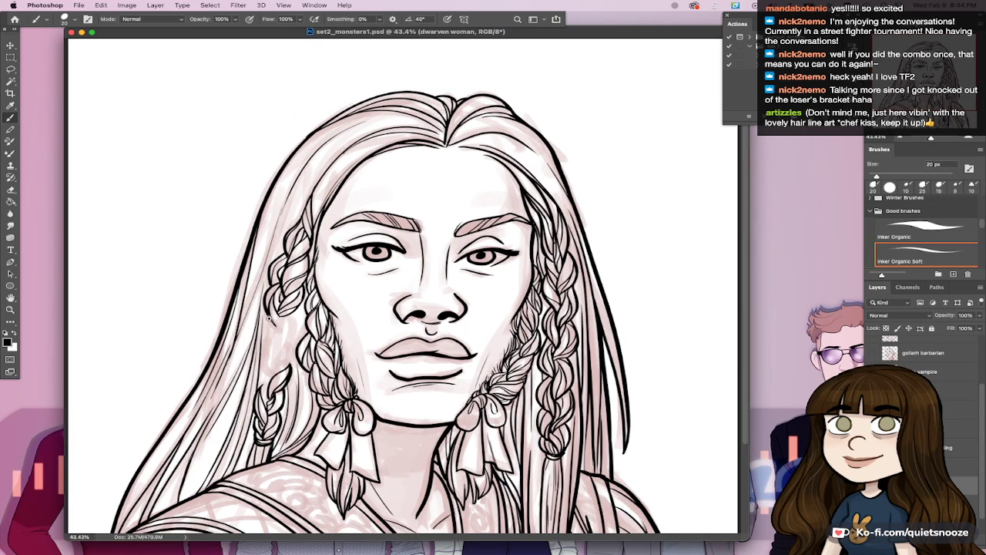
drag(283, 332, 327, 332)
drag(327, 332, 504, 324)
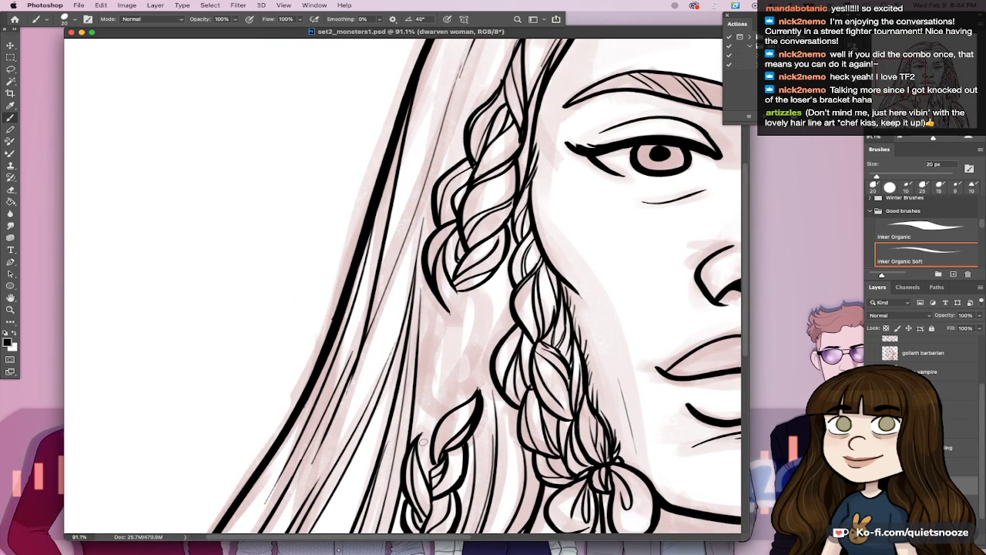
drag(422, 379, 430, 443)
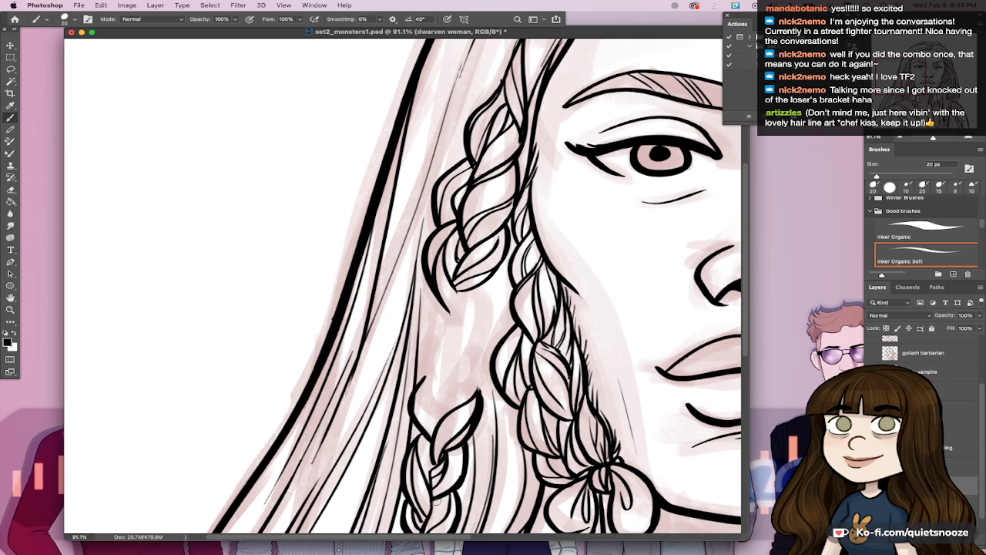
Step: Redraw the outer strand atop the near-side braid's lower section, then ink the curved inner lobe above it with fine strand lines
key(super+z)
drag(422, 387, 426, 440)
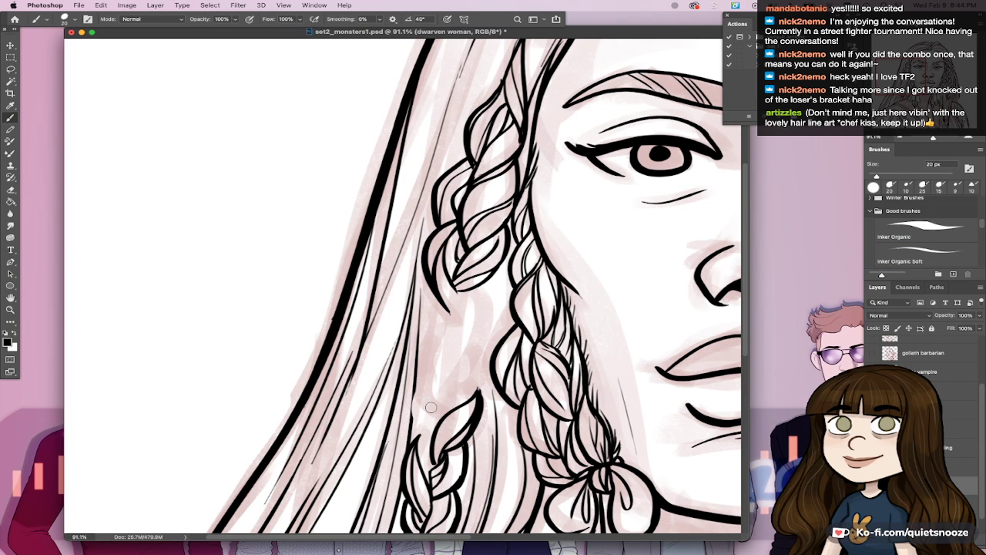
drag(421, 375, 427, 455)
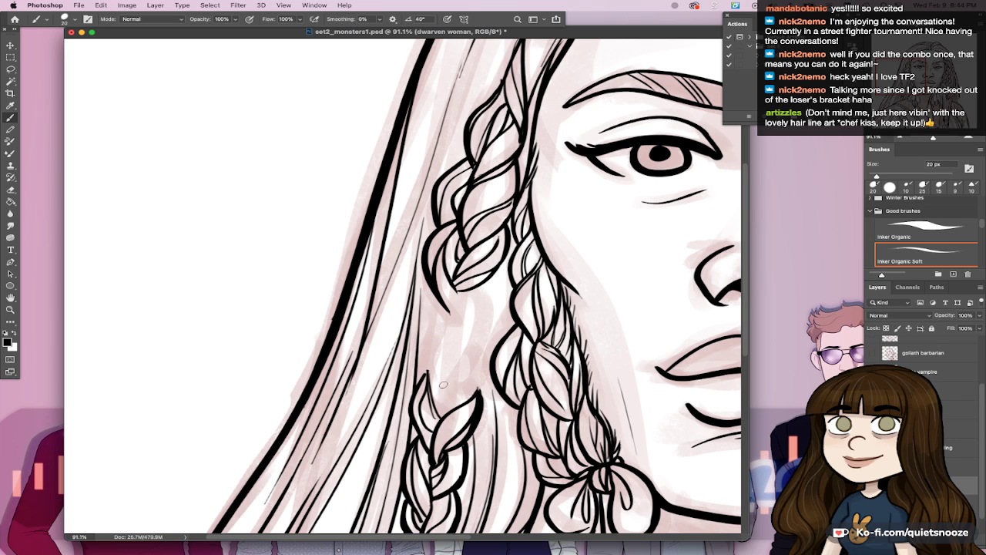
drag(433, 385, 475, 348)
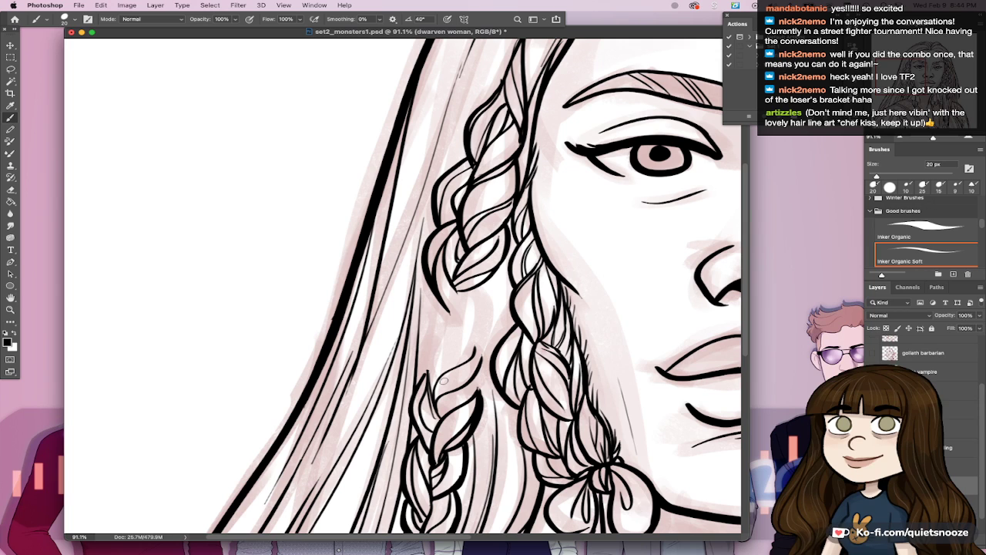
mouse_move(436, 414)
mouse_down()
mouse_move(467, 373)
mouse_move(472, 391)
mouse_up()
Step: Ink the next leaf-shaped outer lobe of the near-side braid at nose level and add a fine strand line inside it
drag(428, 378, 444, 325)
mouse_move(426, 364)
mouse_down()
mouse_move(451, 322)
mouse_move(429, 342)
mouse_move(427, 364)
mouse_move(435, 325)
mouse_move(431, 337)
mouse_move(458, 309)
mouse_up()
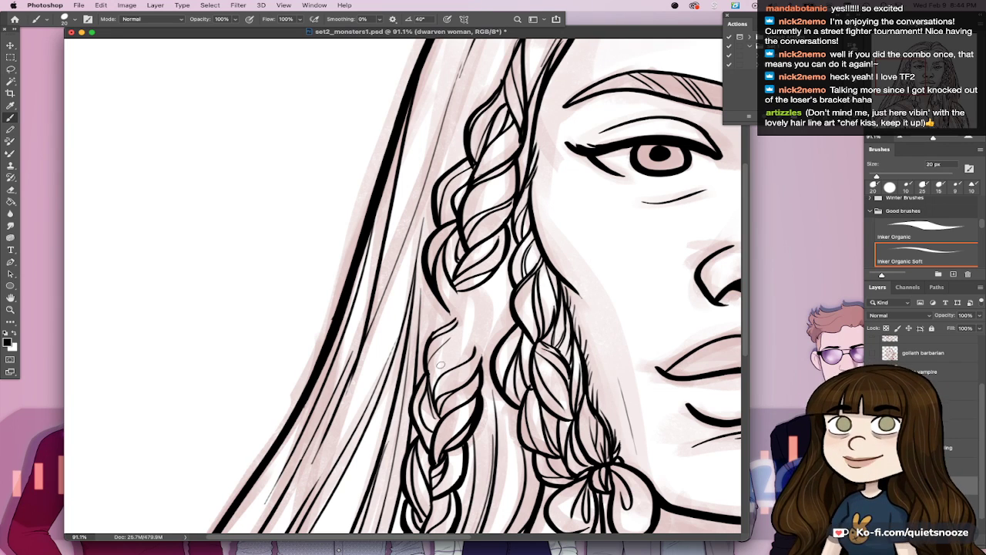
mouse_move(436, 373)
mouse_down()
mouse_move(456, 312)
mouse_move(461, 363)
mouse_up()
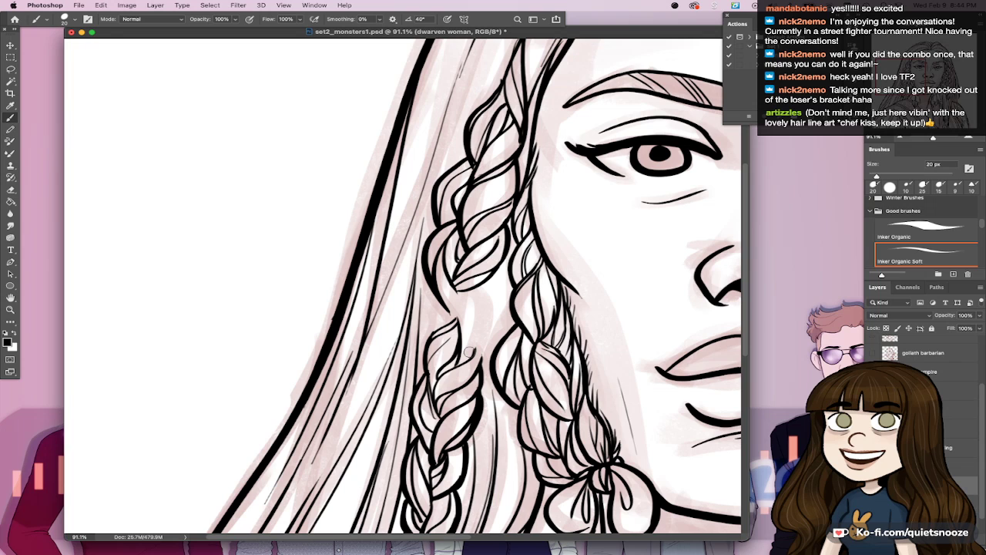
key(comma)
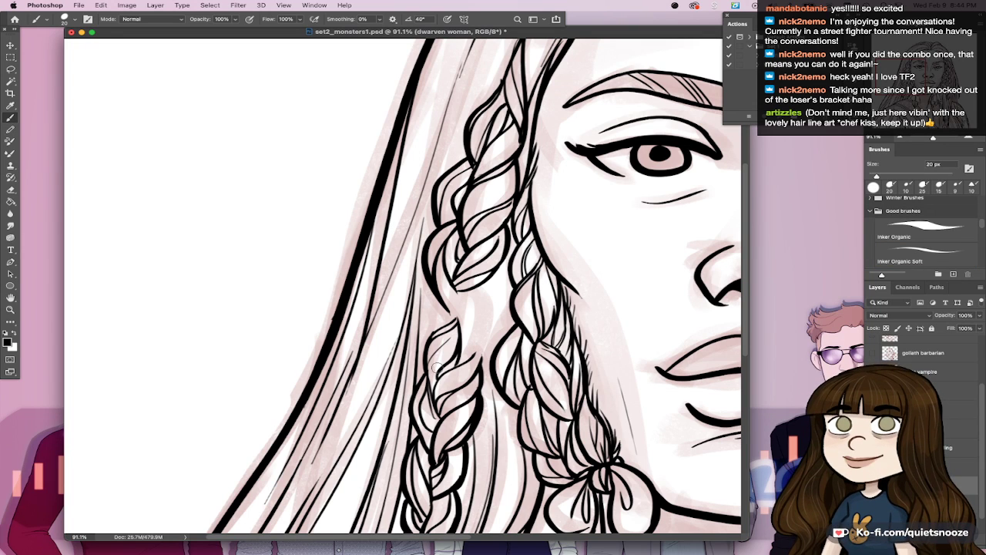
key(period)
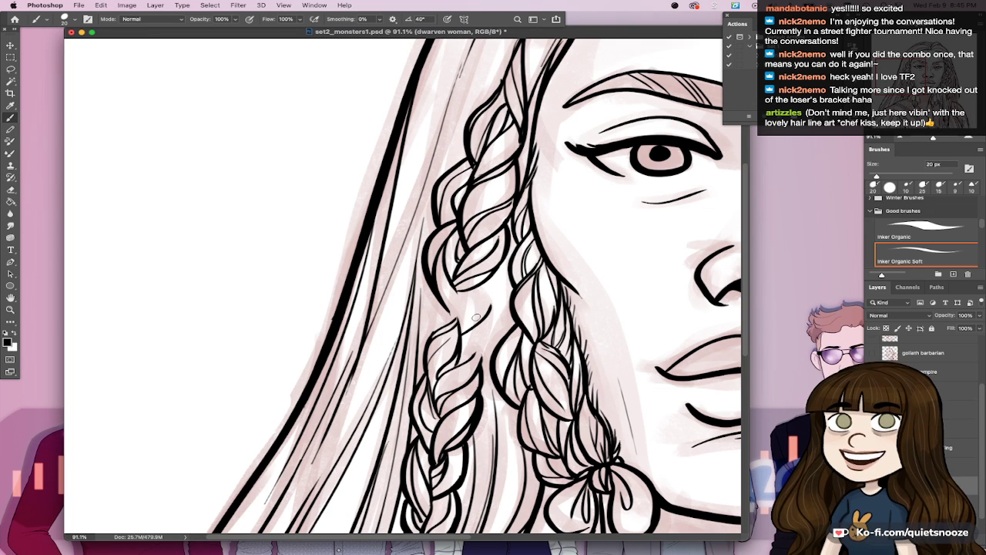
Step: Reduce the brush to 9 px and ink the inner lobe with fine strands up to the near-side braid's upper section
key(bracketleft)
key(bracketleft)
mouse_move(490, 308)
mouse_down()
mouse_move(460, 361)
mouse_move(483, 337)
mouse_move(478, 366)
mouse_up()
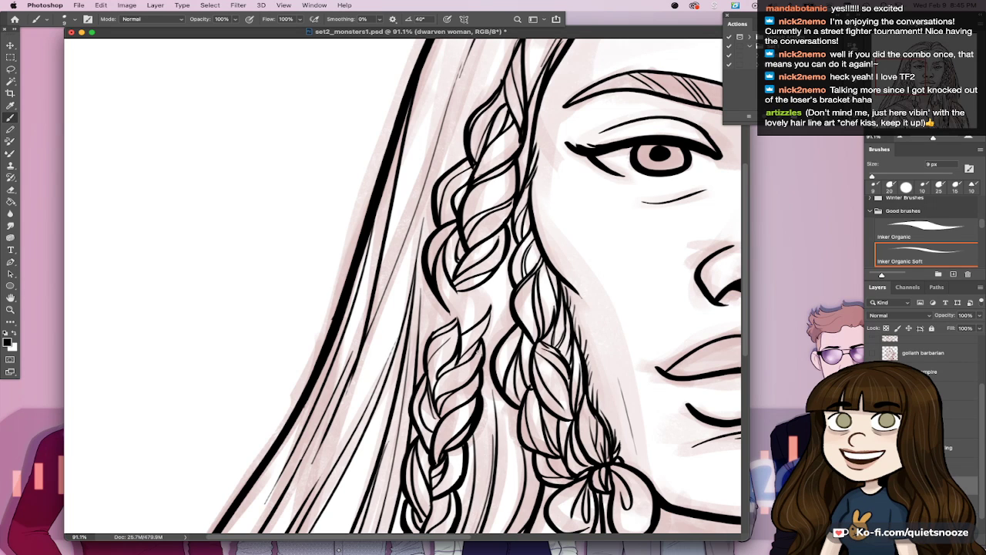
drag(490, 294, 461, 331)
drag(486, 287, 472, 316)
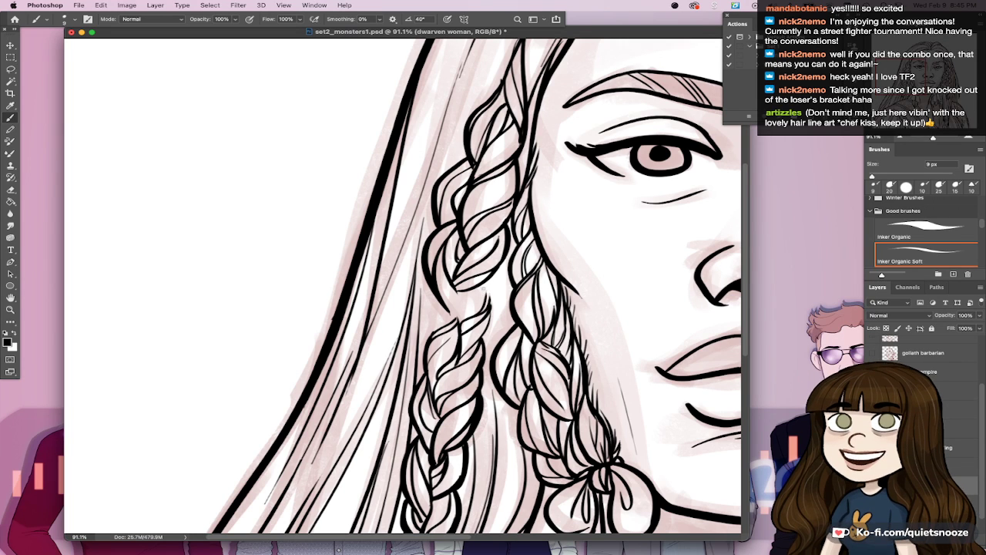
drag(490, 283, 470, 348)
drag(493, 308, 482, 339)
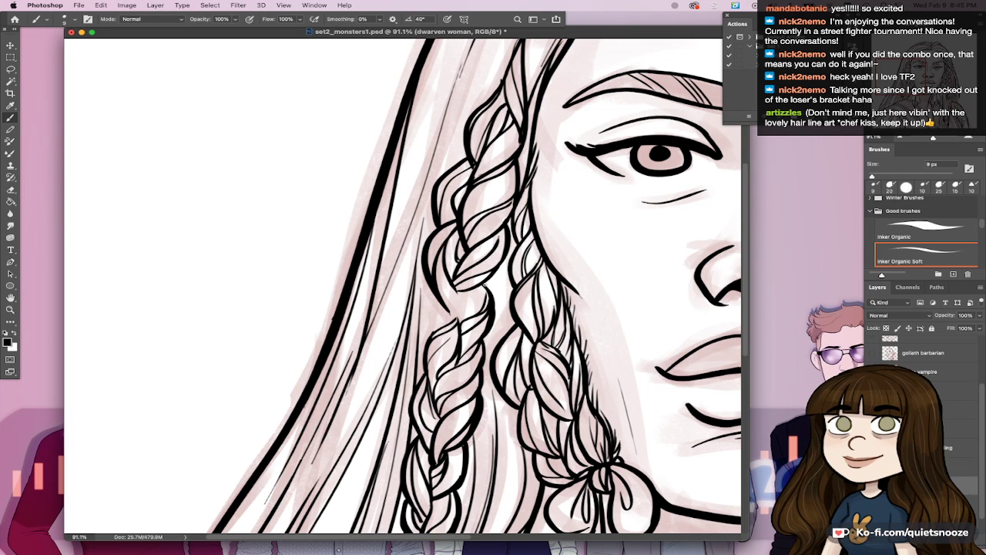
drag(491, 286, 494, 313)
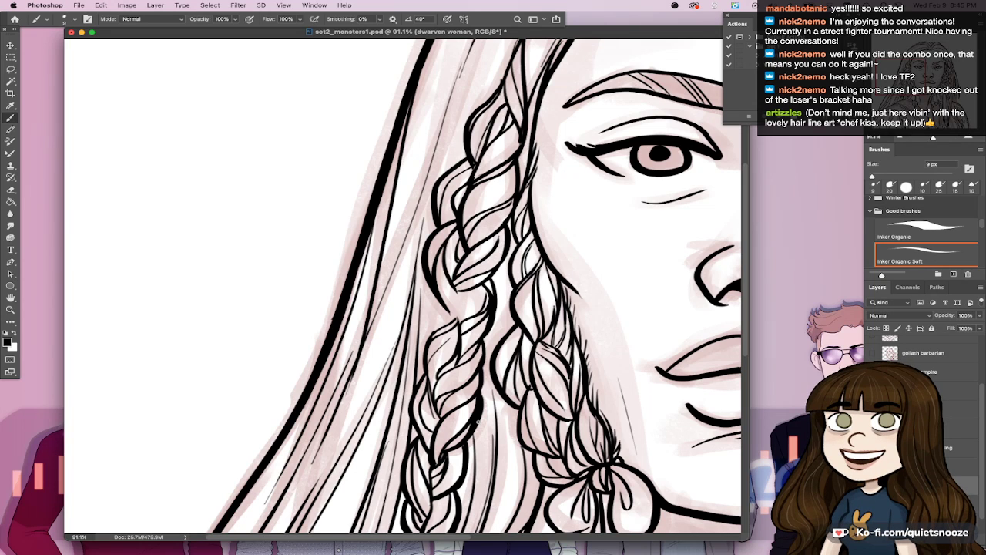
Step: Ink the outer lobe that joins the upper and lower sections of the near-side braid, adding a strand line inside
scroll(477, 421, up, 2)
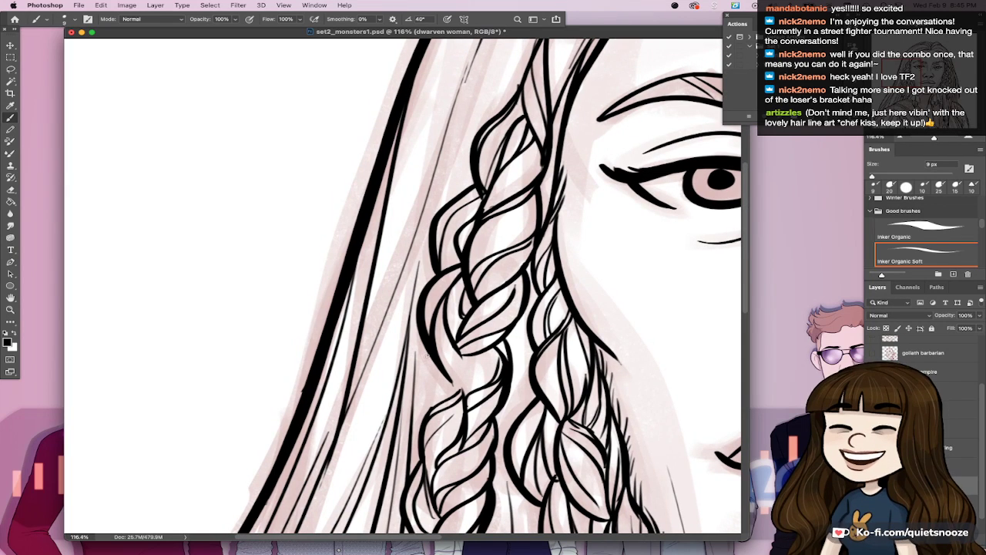
key(super+z)
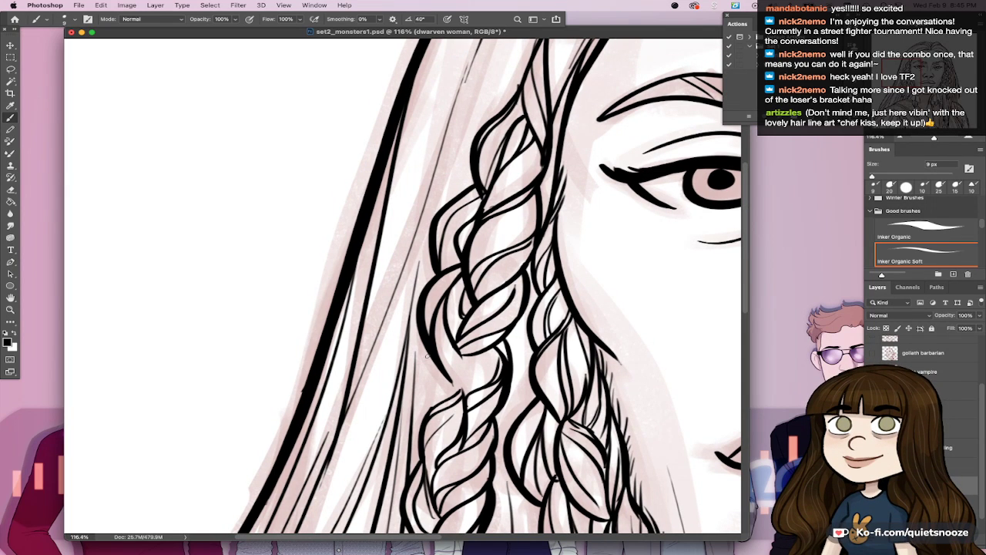
mouse_move(429, 357)
mouse_down()
mouse_move(426, 408)
mouse_move(466, 398)
mouse_up()
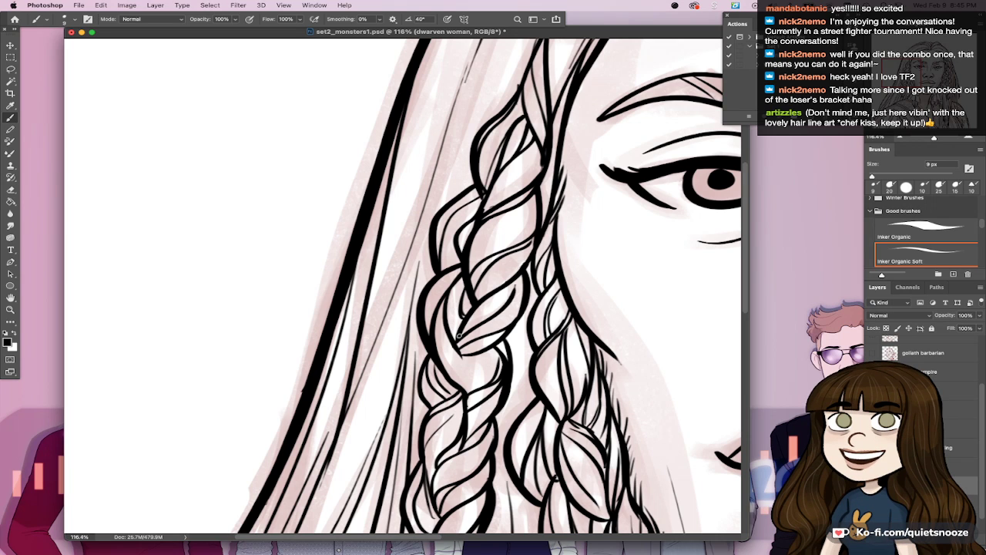
mouse_move(458, 348)
mouse_down()
mouse_move(467, 396)
mouse_move(485, 352)
mouse_move(466, 388)
mouse_move(487, 371)
mouse_up()
Step: Ink a long thin hair strand between the near-side hanging braid and the beard braid, and save the document
drag(559, 398, 526, 398)
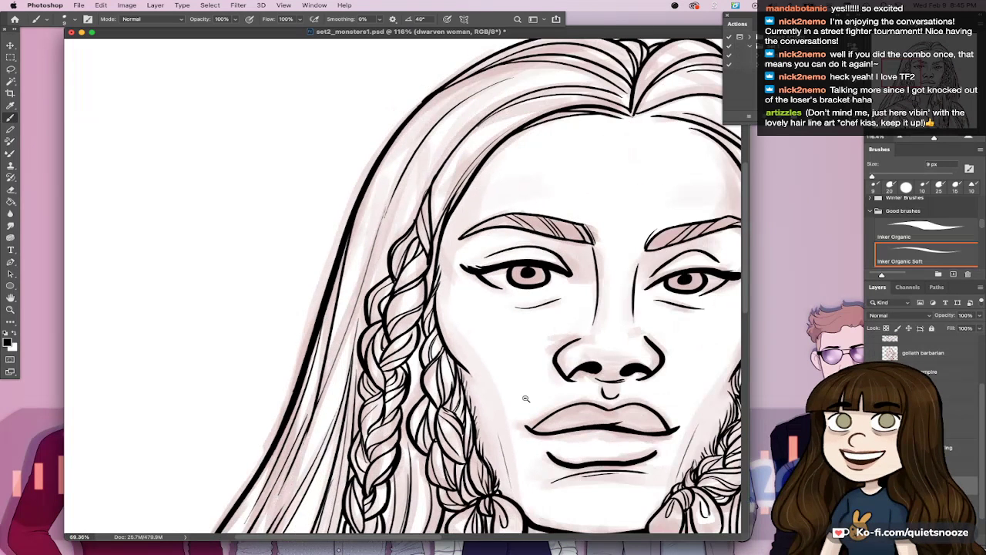
scroll(525, 398, down, 2)
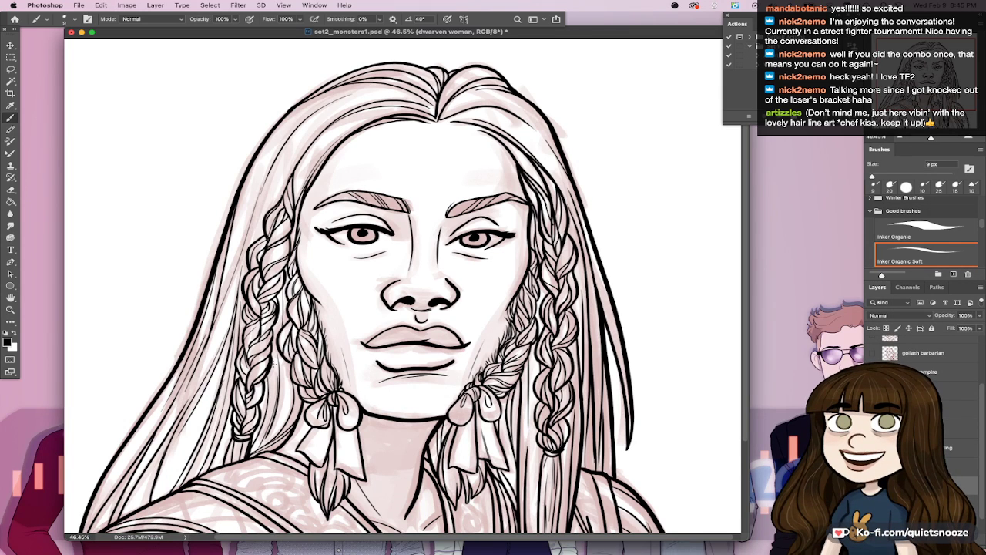
drag(283, 353, 287, 424)
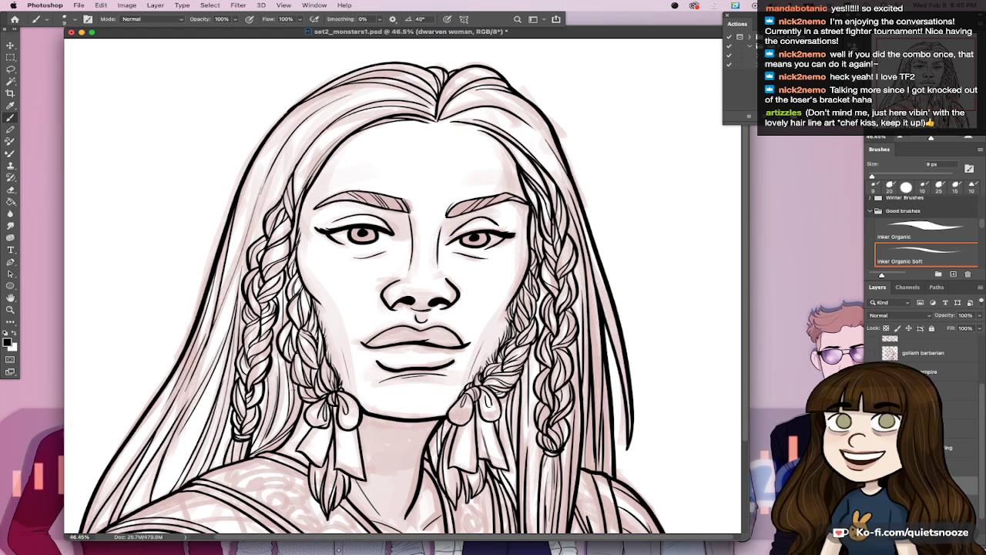
key(ctrl+0)
key(ctrl+s)
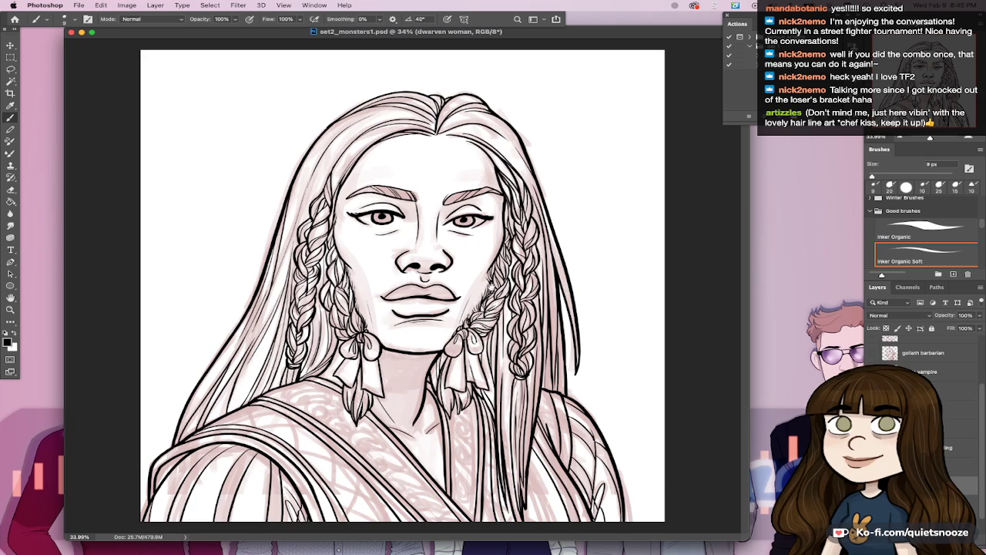
Step: Touch up the strands around the far-side beard braid with the 9 px brush and save the document
drag(488, 301, 549, 275)
drag(510, 357, 505, 350)
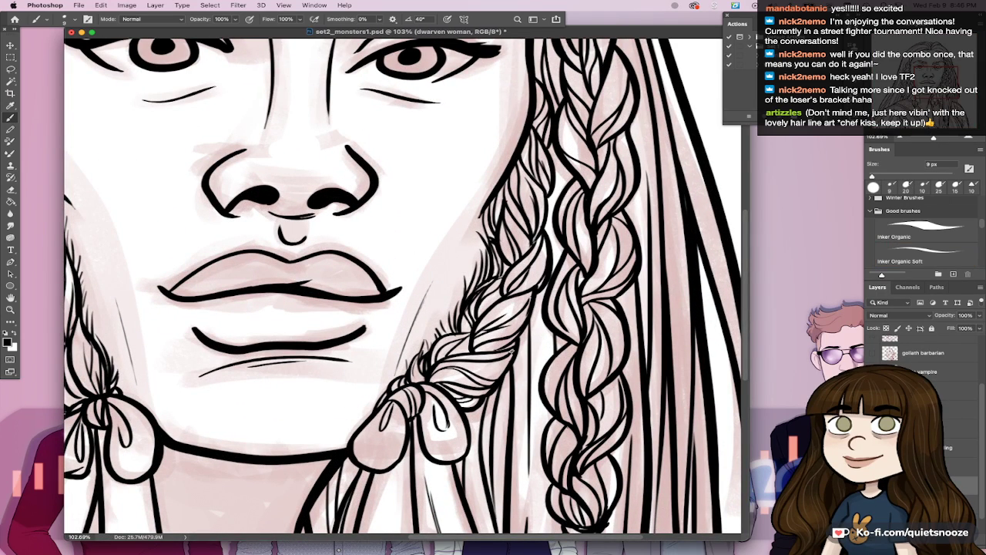
key(period)
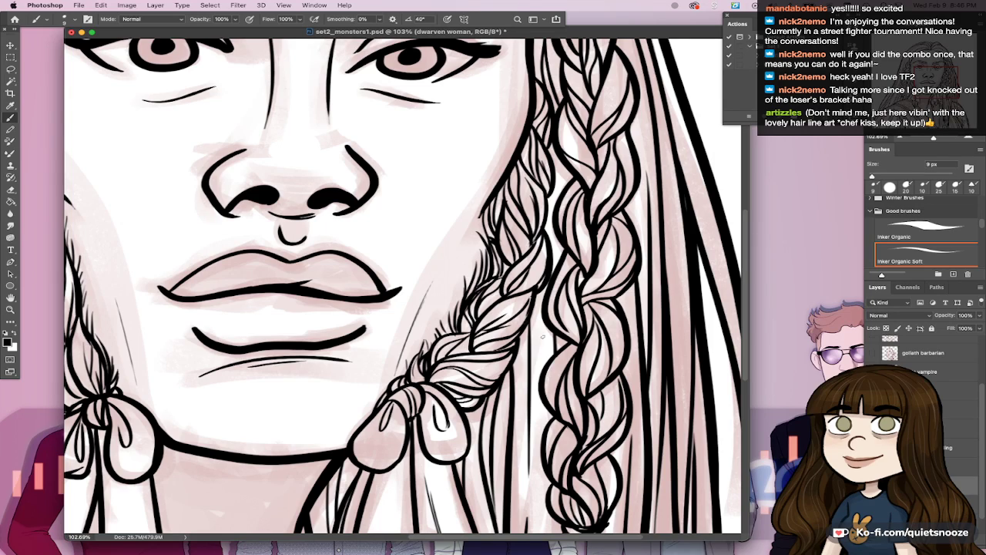
key(super+0)
key(super+s)
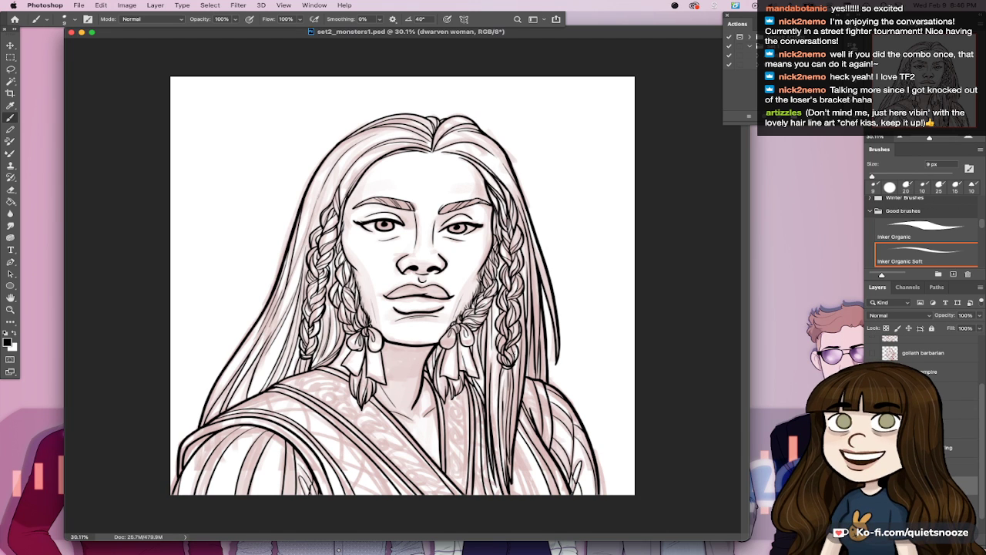
Step: Try to ink thin flowing strands across the near-side crown between the temple braid and the centre part
scroll(402, 189, up, 5)
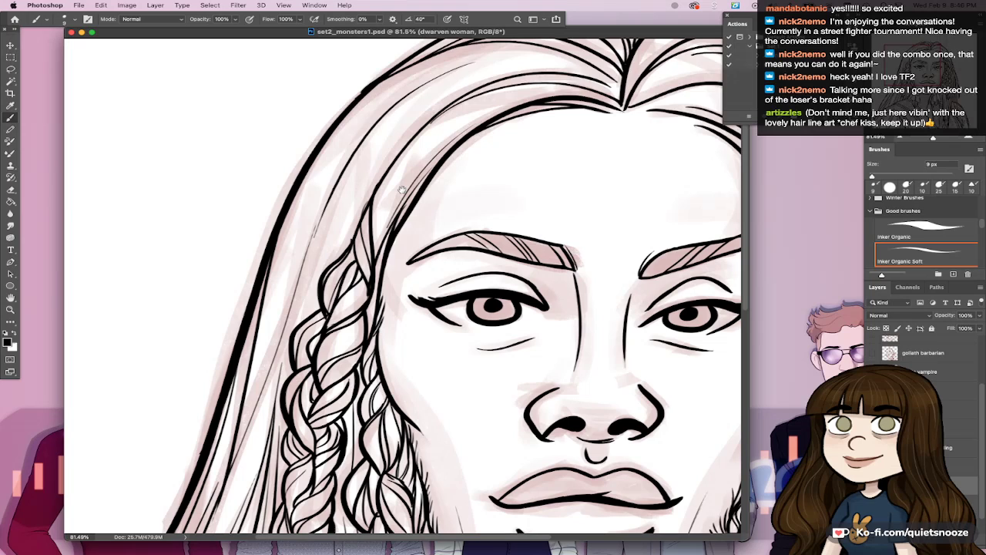
drag(401, 189, 478, 308)
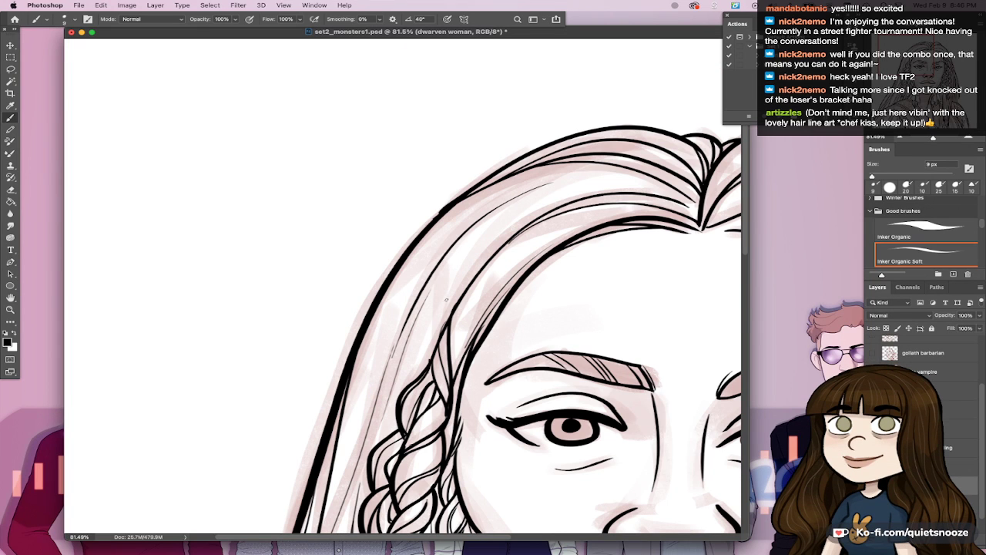
drag(417, 368, 547, 202)
key(super+z)
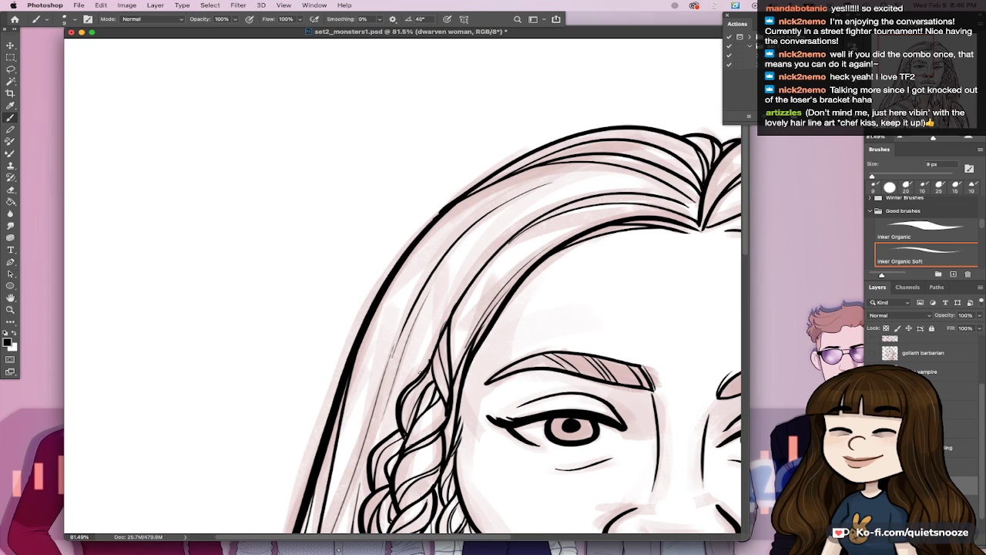
mouse_move(420, 371)
mouse_down()
mouse_move(538, 210)
mouse_move(665, 194)
mouse_up()
key(super+z)
drag(558, 202, 651, 194)
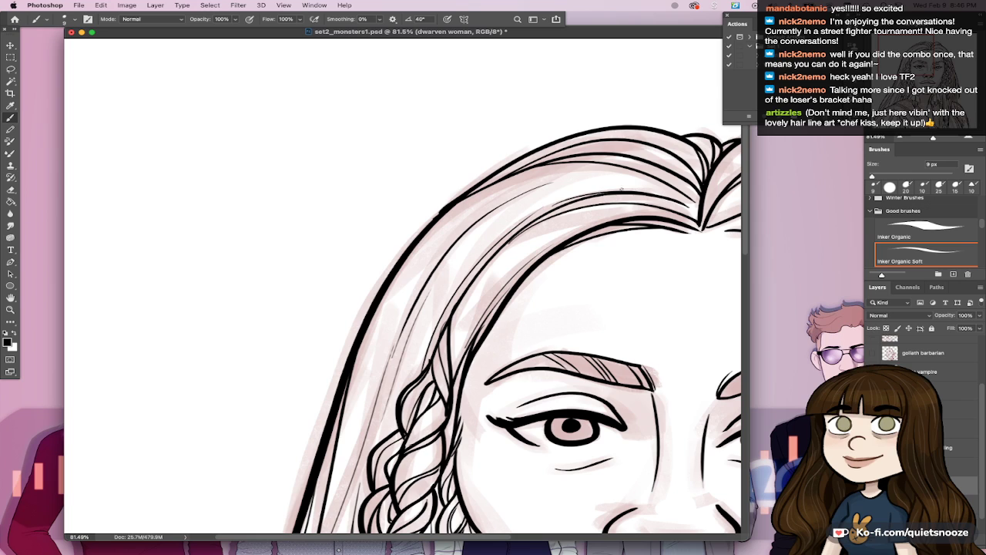
key(super+z)
drag(542, 233, 685, 218)
key(super+z)
mouse_move(543, 232)
mouse_down()
mouse_move(634, 216)
mouse_move(684, 221)
mouse_move(623, 215)
mouse_up()
key(super+z)
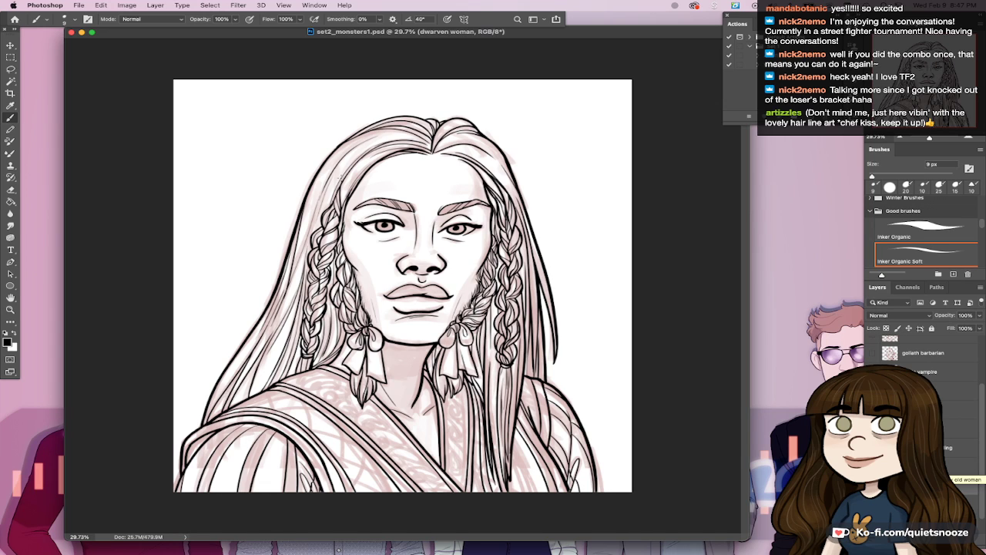
Step: Ink a short strand along the near-side hairline at the temple and save the document
drag(352, 192, 343, 227)
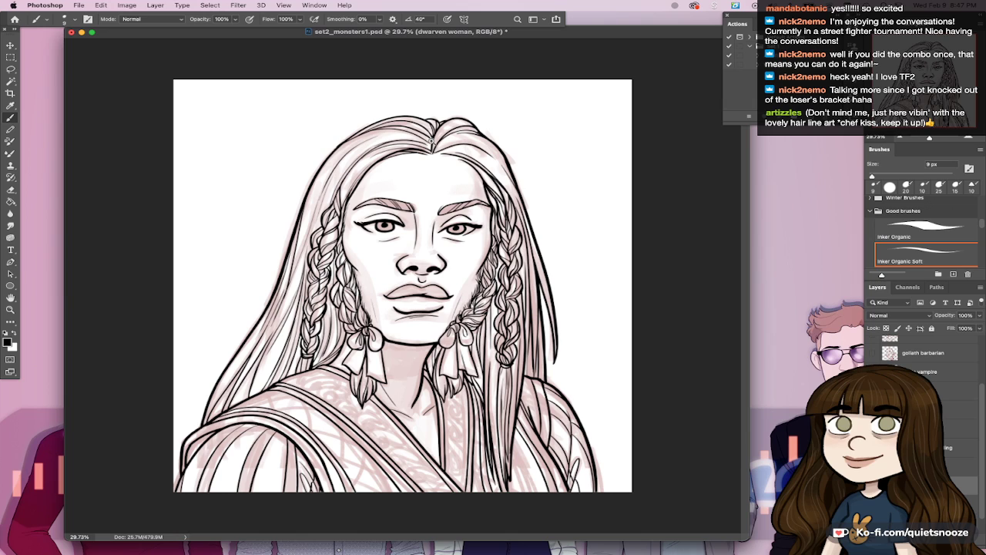
key(super+s)
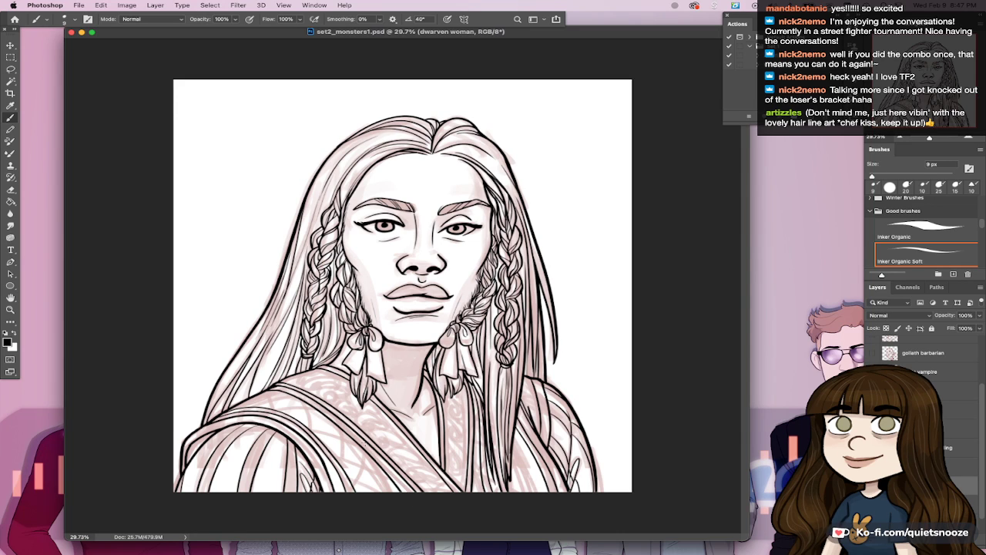
Step: Set the brush to 15 px and ink a long line along the garment's diagonal band from the near-side shoulder to the canvas's lower edge
key(bracketright)
key(bracketright)
drag(266, 392, 392, 490)
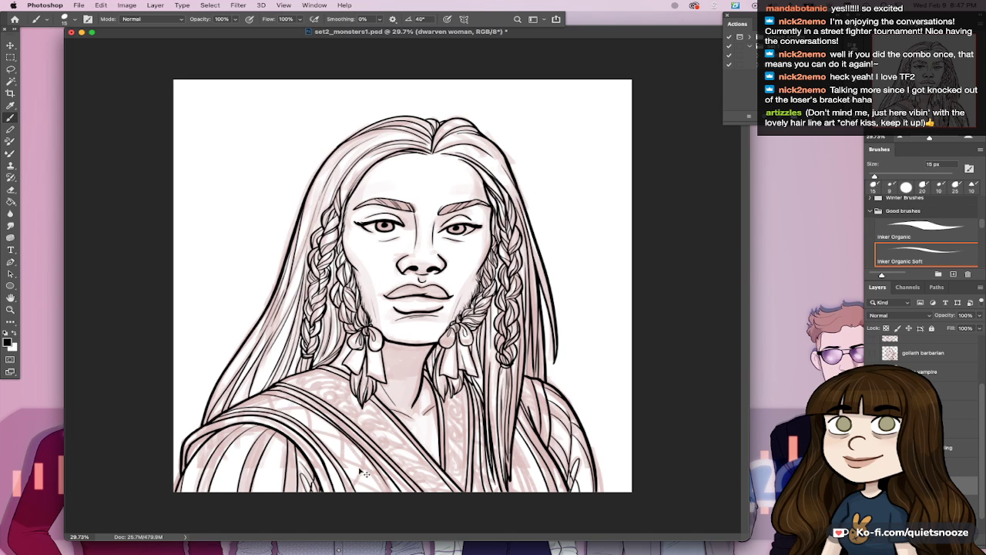
key(super+z)
drag(266, 392, 398, 499)
key(super+z)
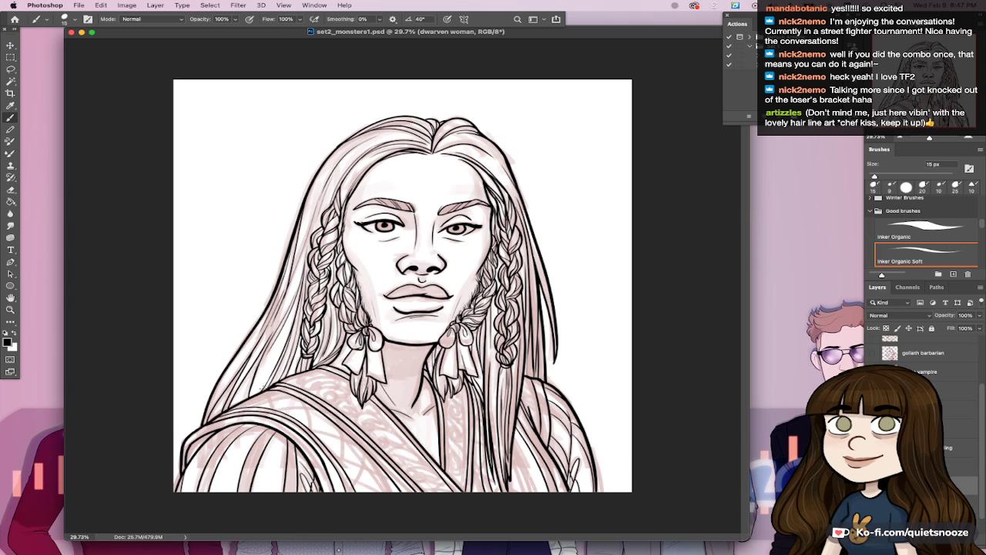
drag(262, 392, 369, 463)
key(ctrl+z)
drag(259, 393, 390, 493)
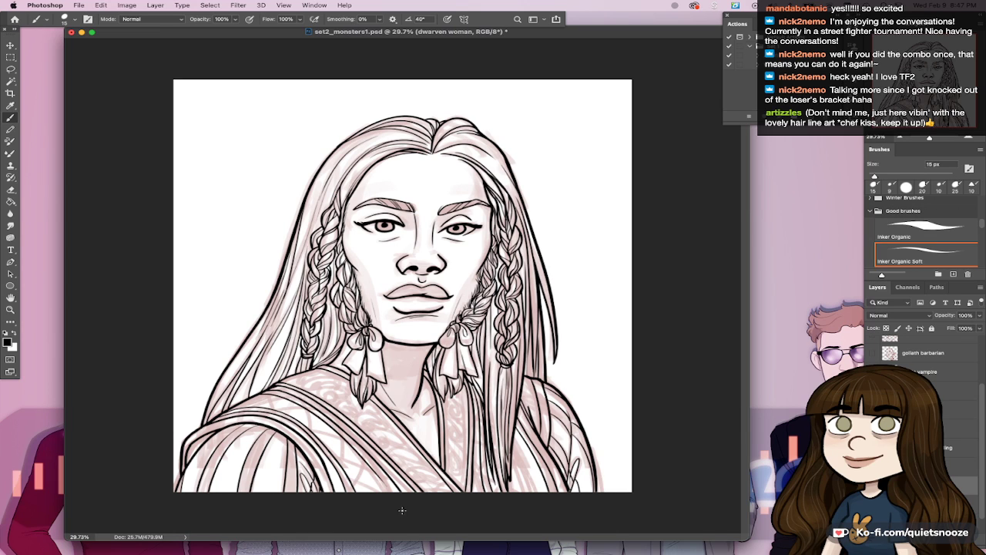
Step: Ink the accompanying line along the lower half of the garment's diagonal band, from mid-chest down to the canvas edge
drag(335, 429, 398, 500)
mouse_move(334, 431)
mouse_down()
mouse_move(327, 424)
mouse_move(387, 486)
mouse_up()
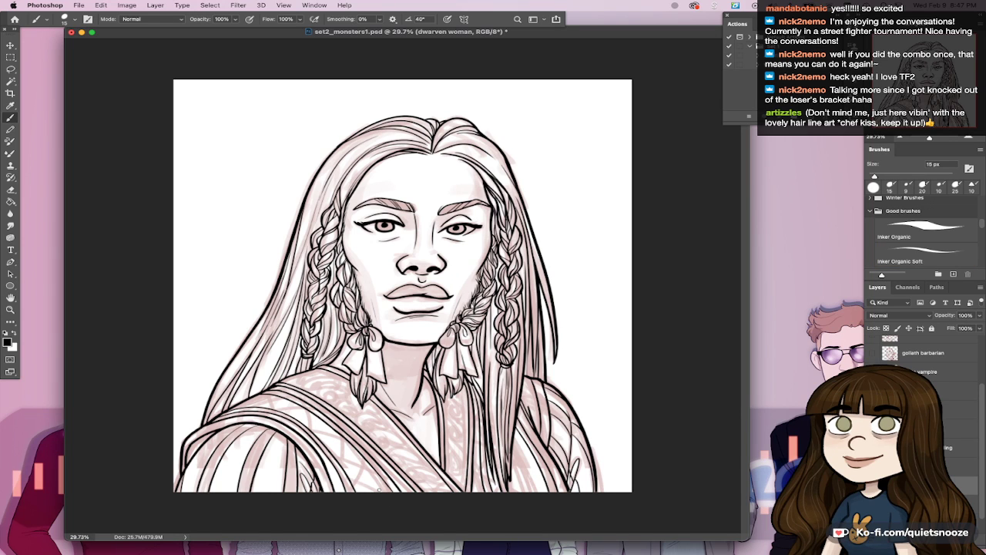
key(shift+period)
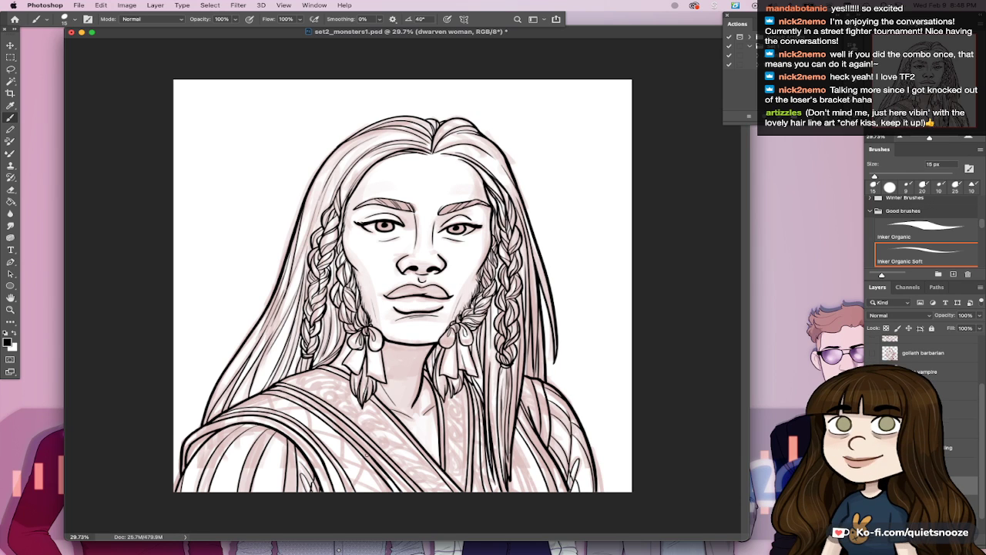
key(shift+comma)
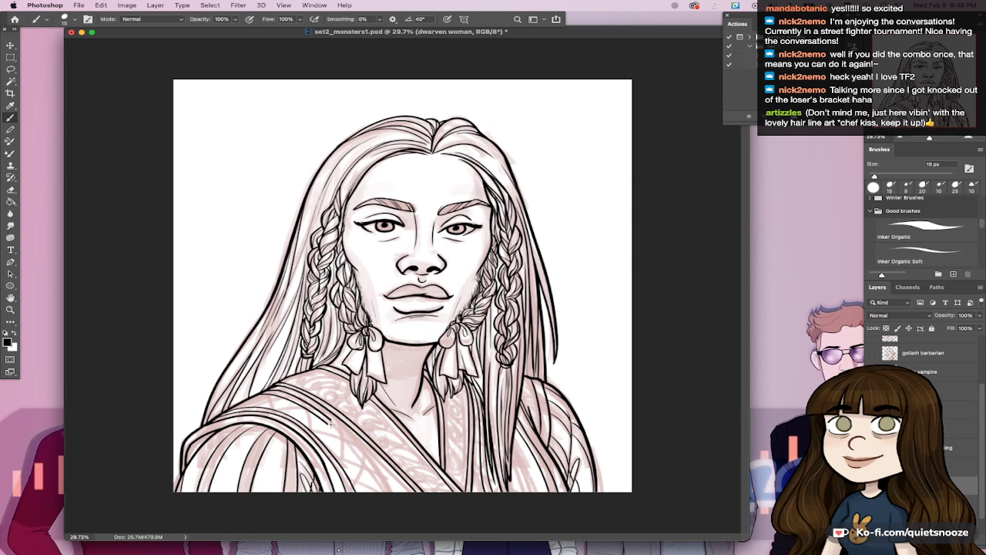
drag(339, 396, 364, 308)
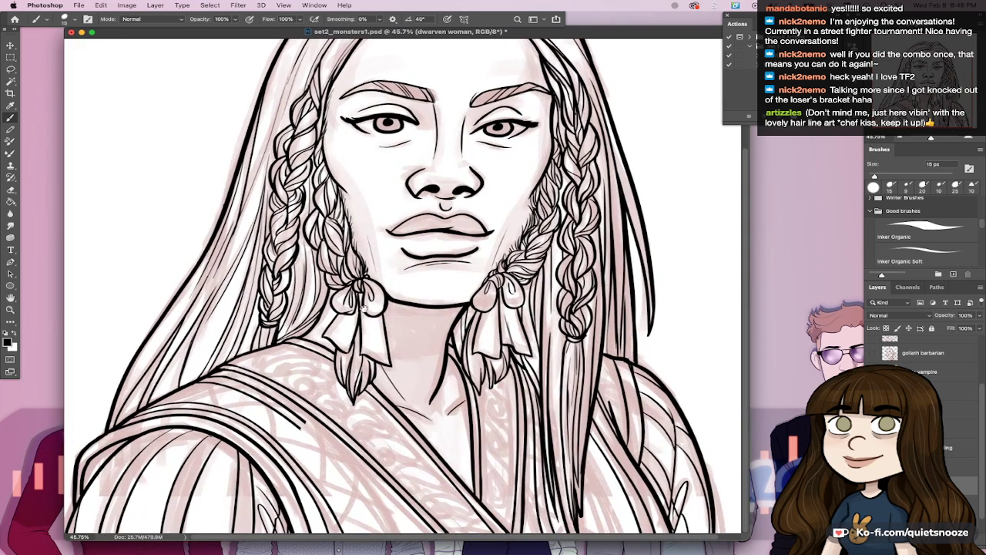
Step: Redo the lower line of the garment's diagonal band, inking it from mid-chest down to the canvas edge
key(period)
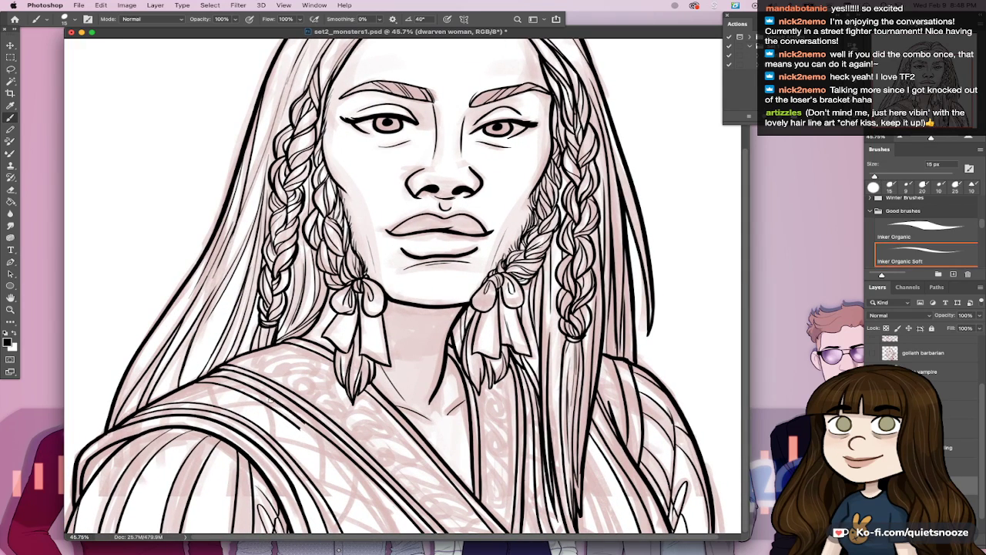
key(super+z)
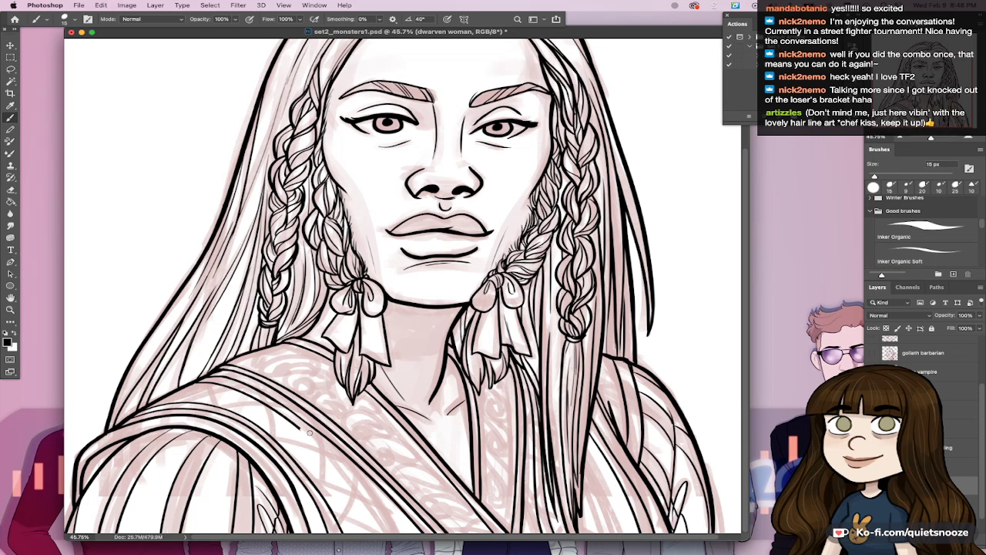
key(super+z)
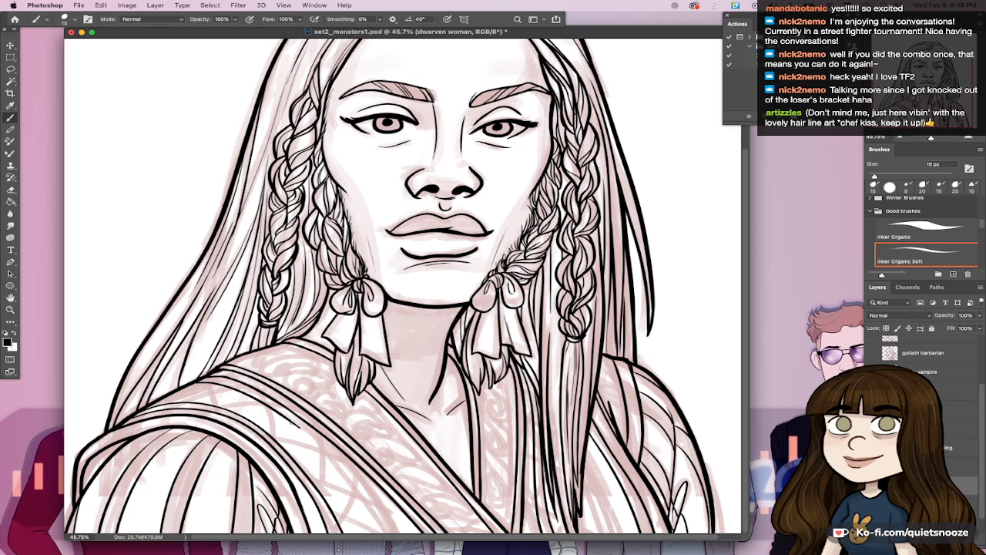
drag(291, 422, 406, 533)
key(super+z)
drag(290, 421, 404, 521)
Step: Add a short ink stroke to the far-side temple braid beside the eye and save the document
scroll(513, 420, down, 4)
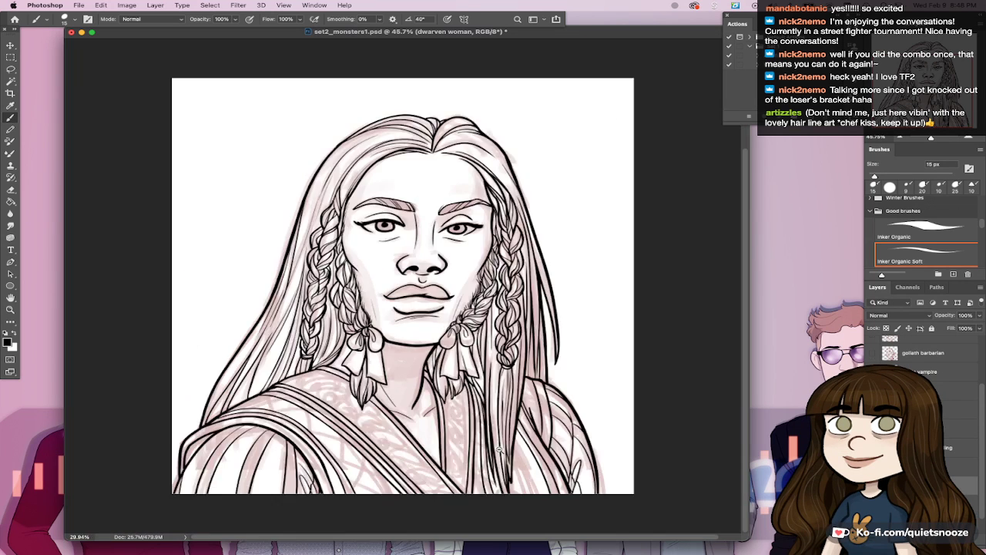
scroll(516, 431, up, 1)
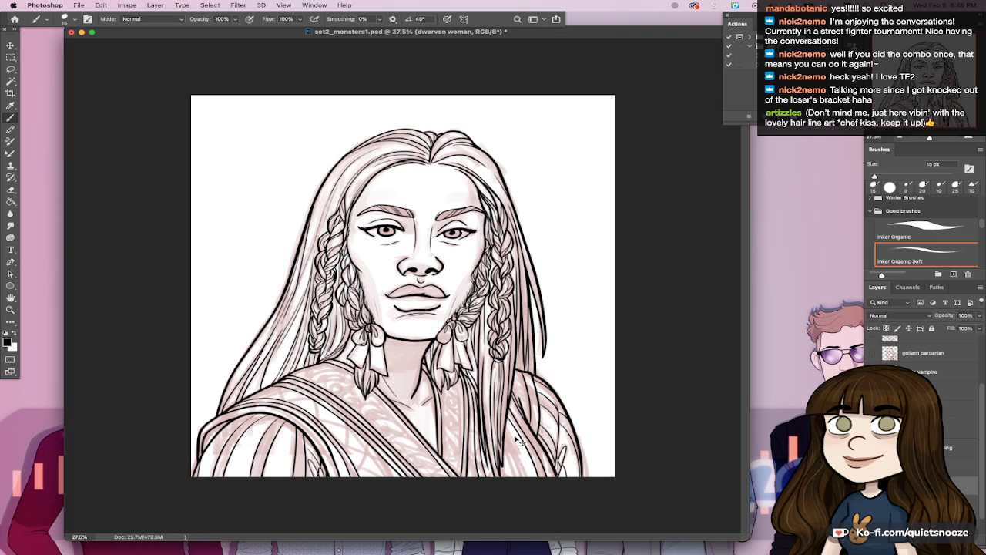
key(super+s)
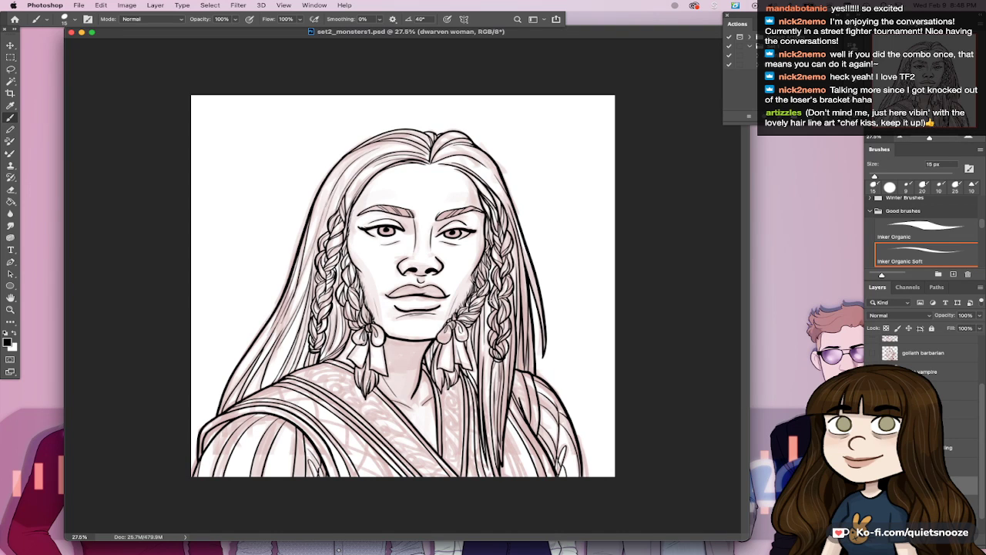
drag(495, 257, 490, 270)
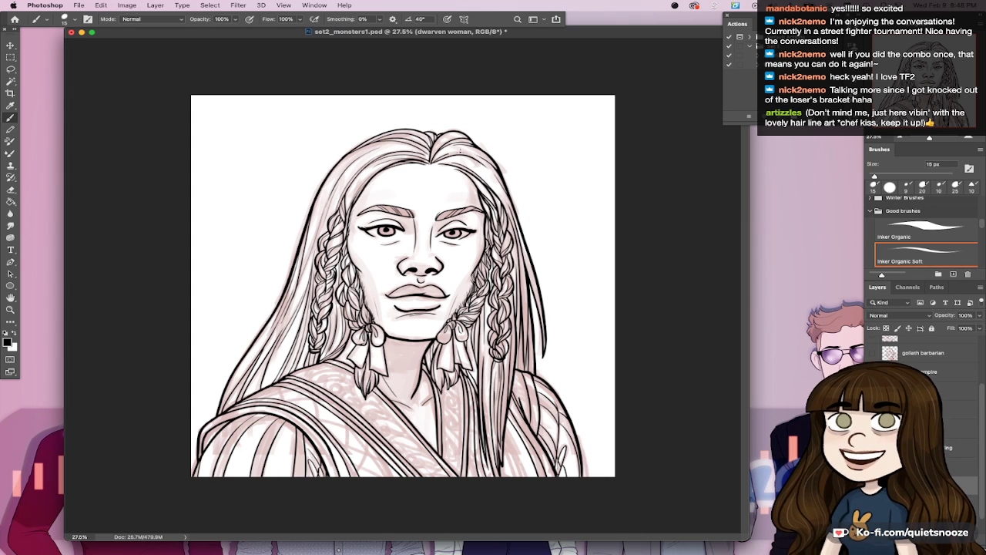
key(ctrl+s)
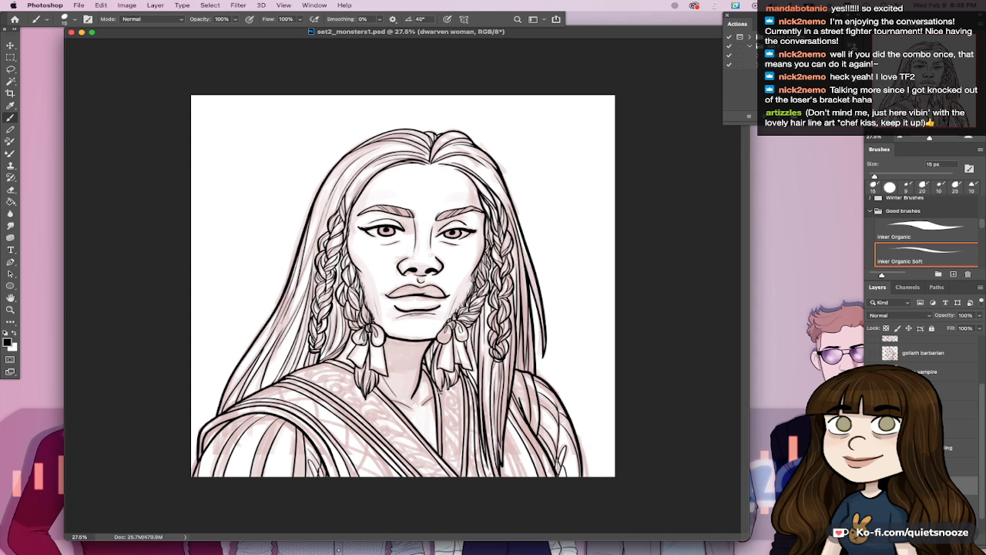
mouse_move(587, 536)
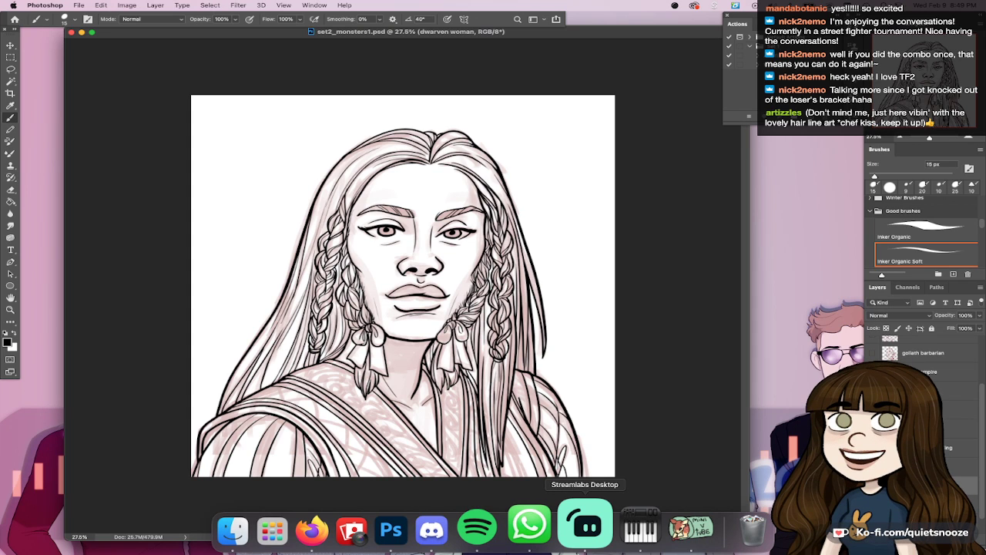
click(585, 525)
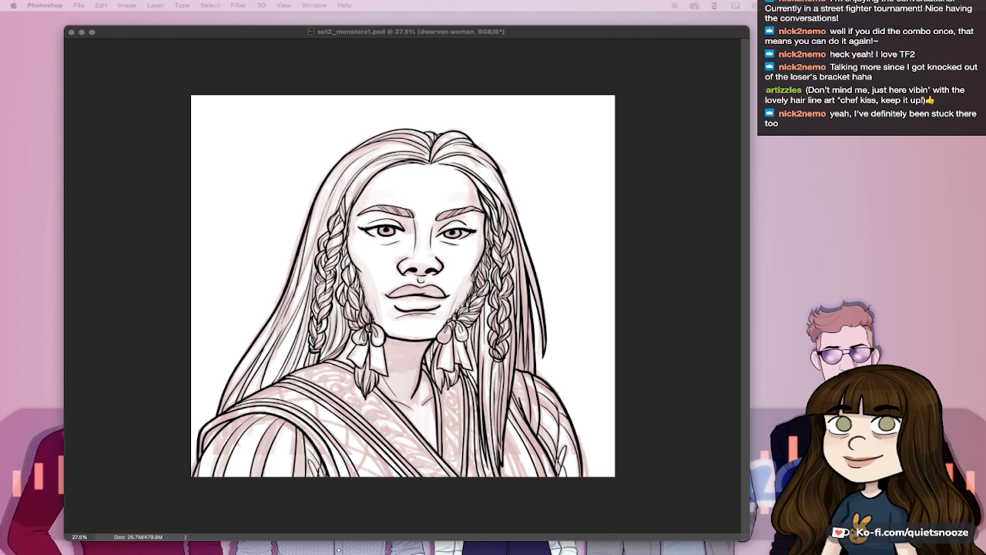
click(454, 34)
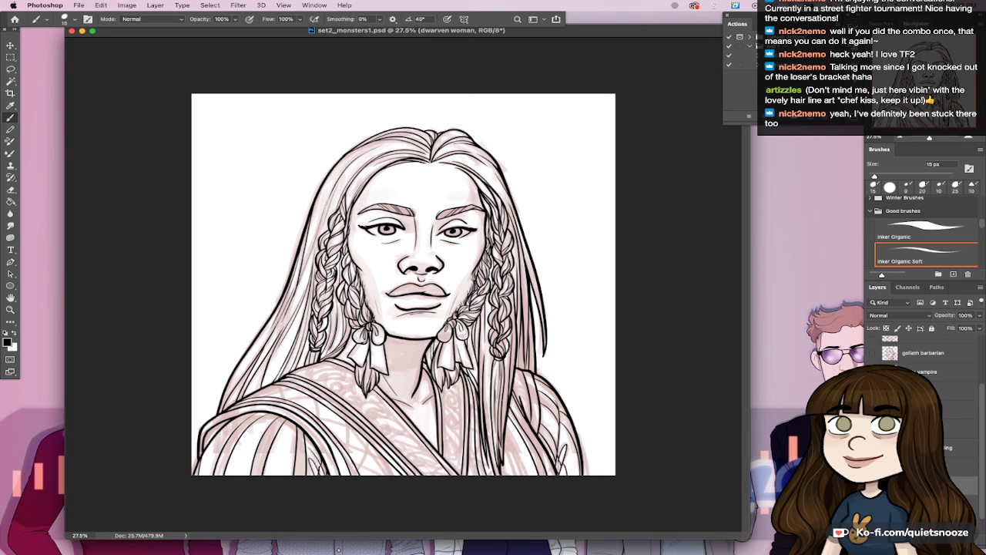
Step: Group the portrait's layers as "dwarven woman", hide the pink sketch layer, and save the document
key(ctrl+g)
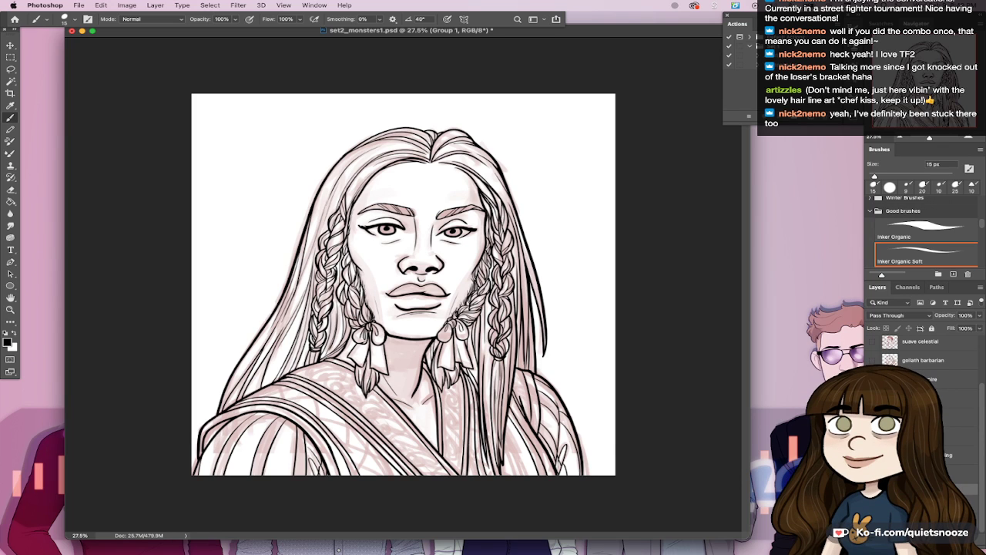
key(Return)
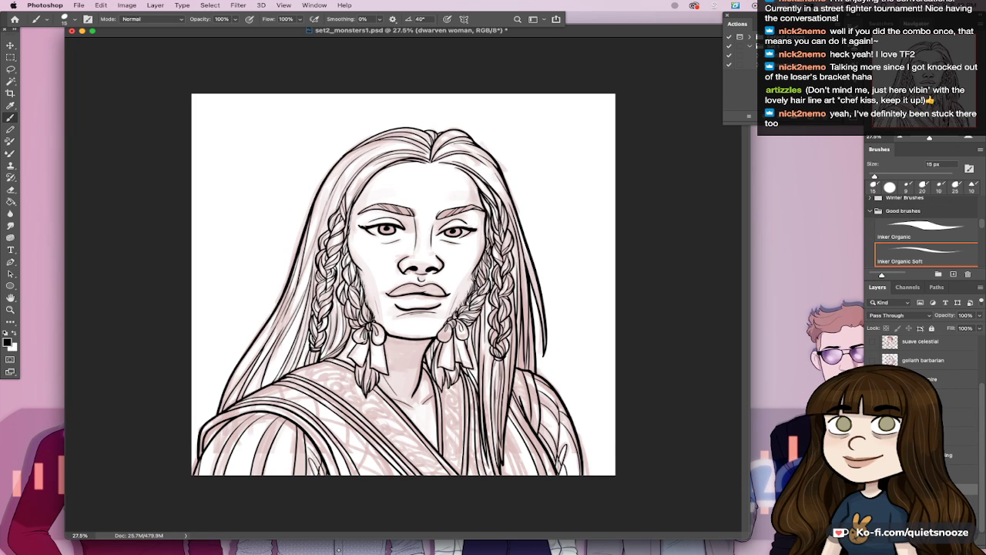
click(883, 491)
click(872, 527)
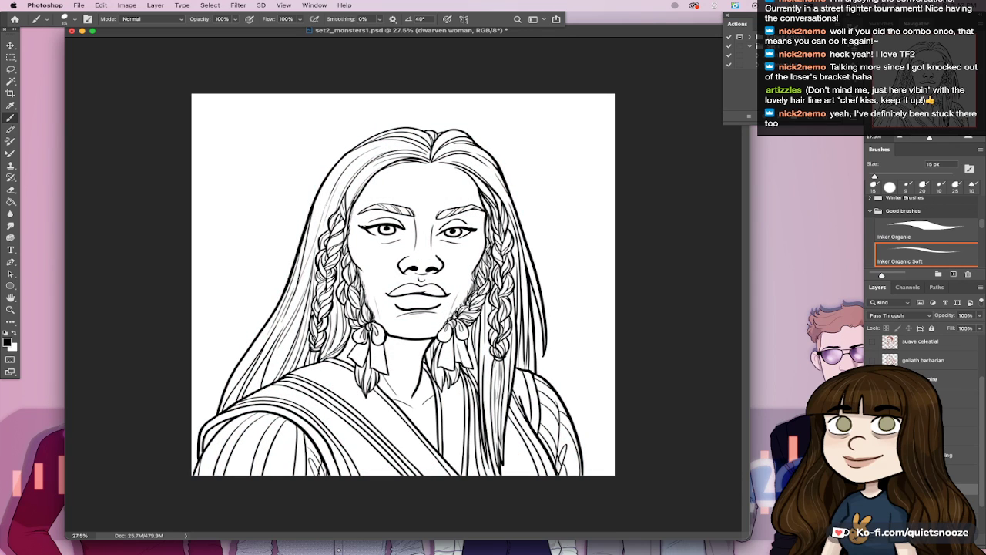
key(super+s)
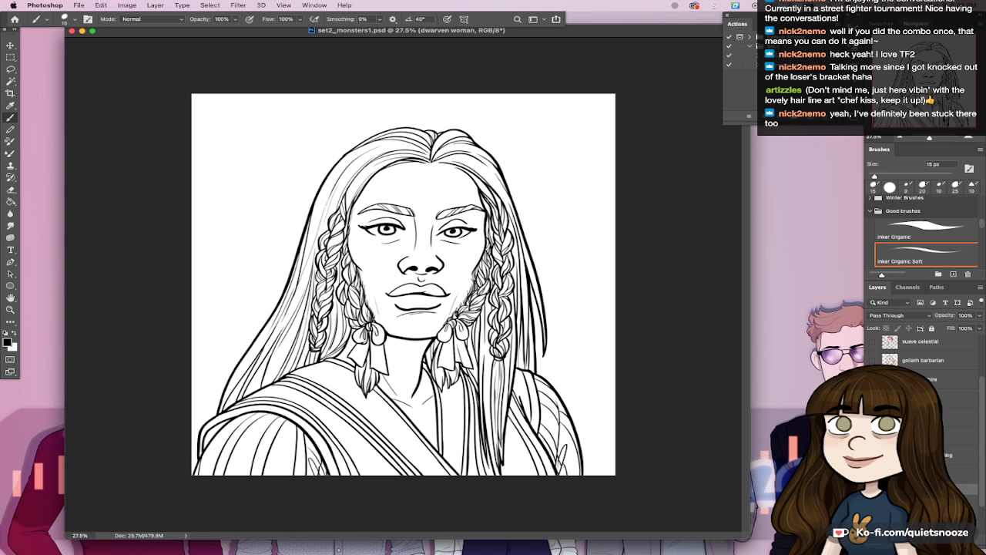
Step: Select the line art layer inside the group, ink a thin line under the garment's diagonal band at the chest, and save
click(884, 489)
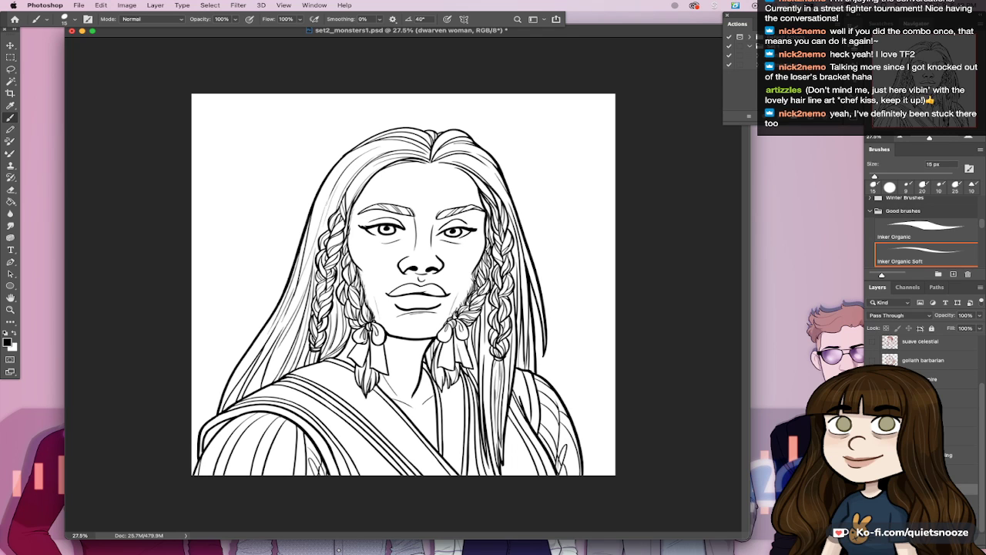
key(super+e)
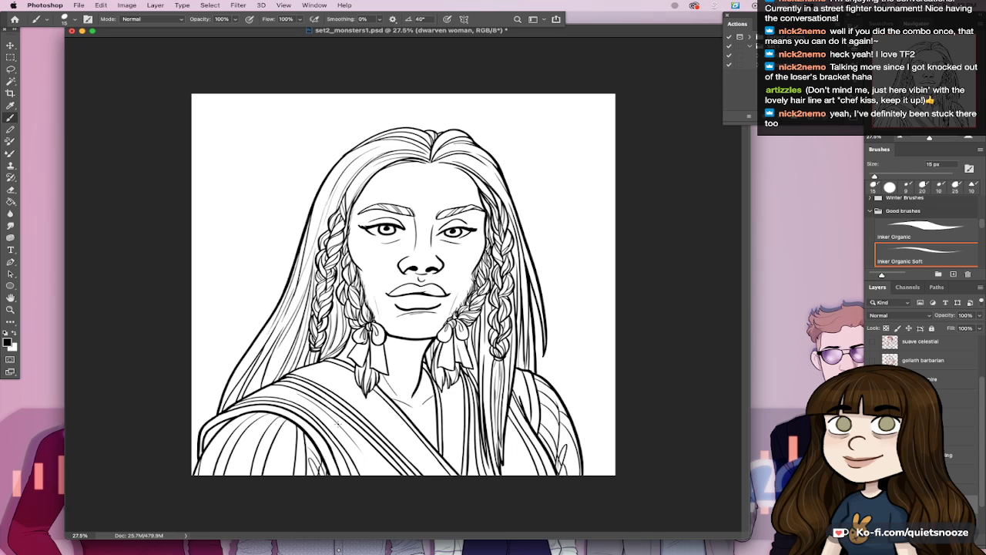
drag(338, 424, 375, 459)
mouse_move(326, 442)
mouse_down()
mouse_move(345, 474)
mouse_move(358, 470)
mouse_up()
key(super+z)
key(e)
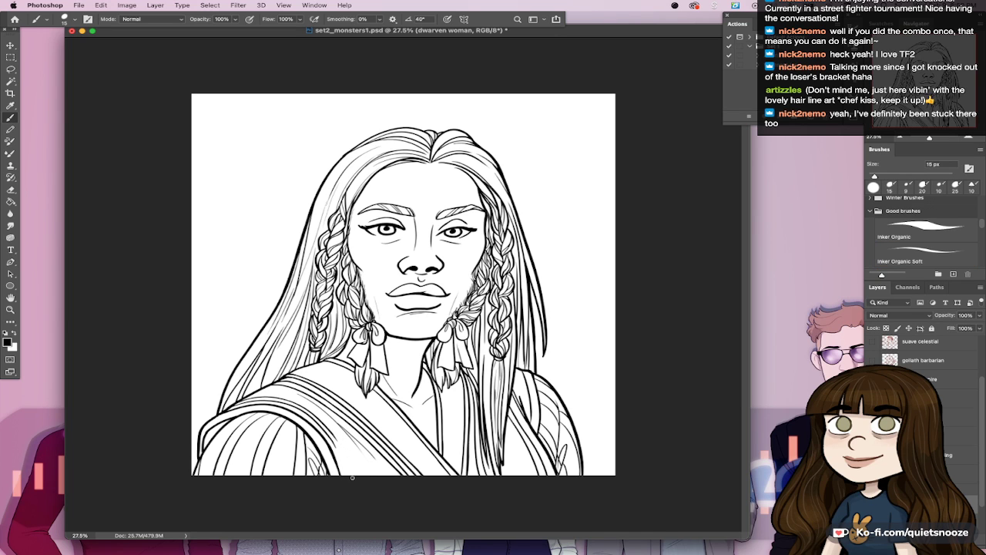
key(shift+period)
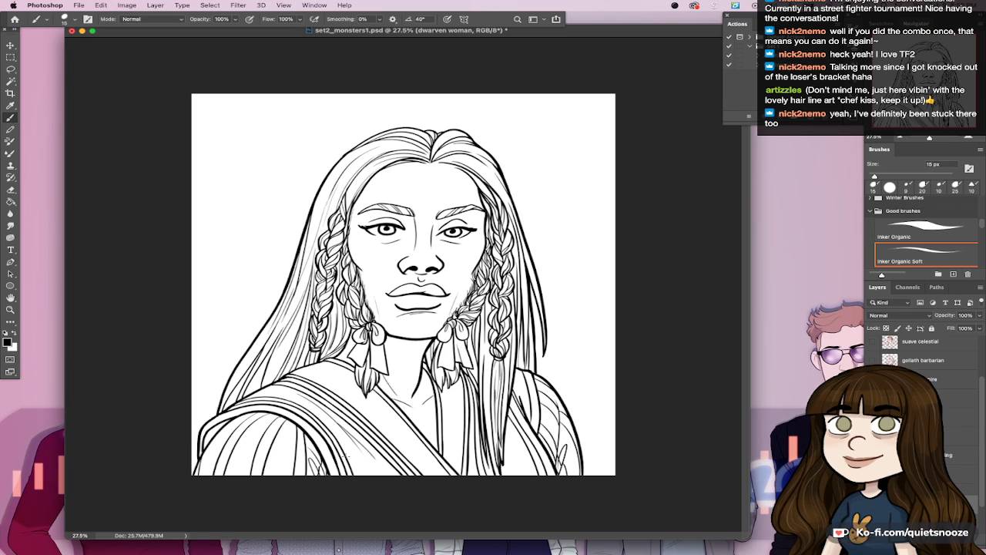
key(super+s)
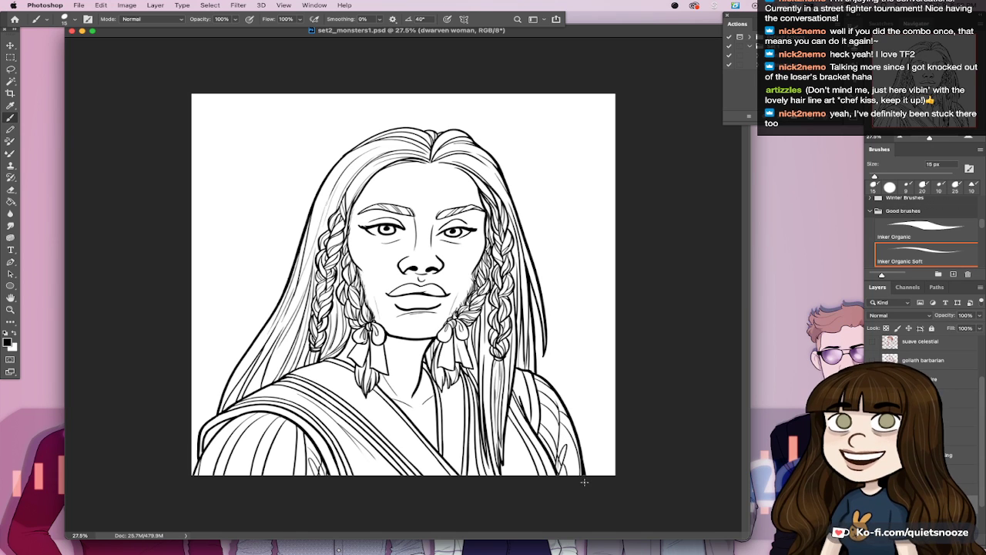
Step: Thicken the far-side sleeve's outer contour down to the canvas edge, touch up the near-side shoulder edge, and save
drag(580, 454, 590, 488)
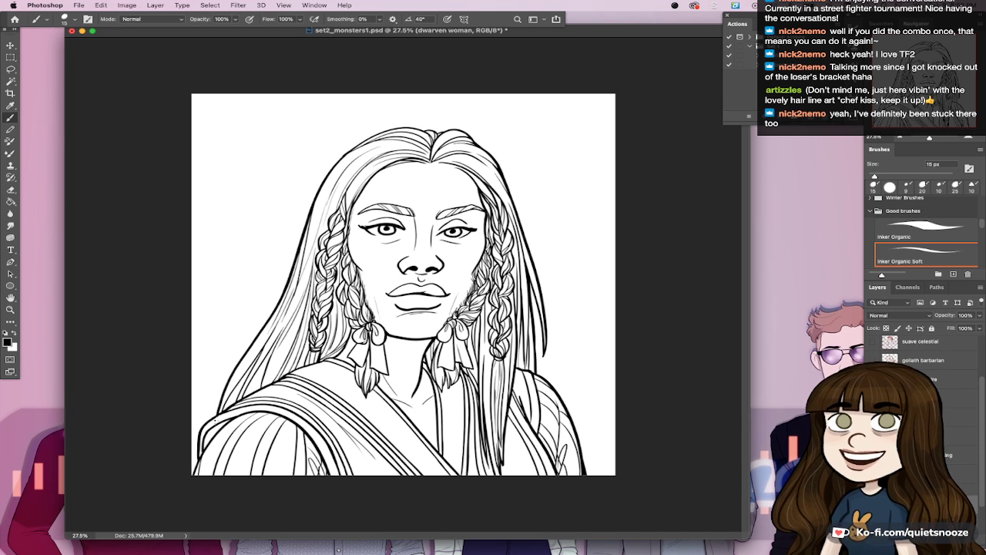
drag(218, 424, 208, 444)
key(super+s)
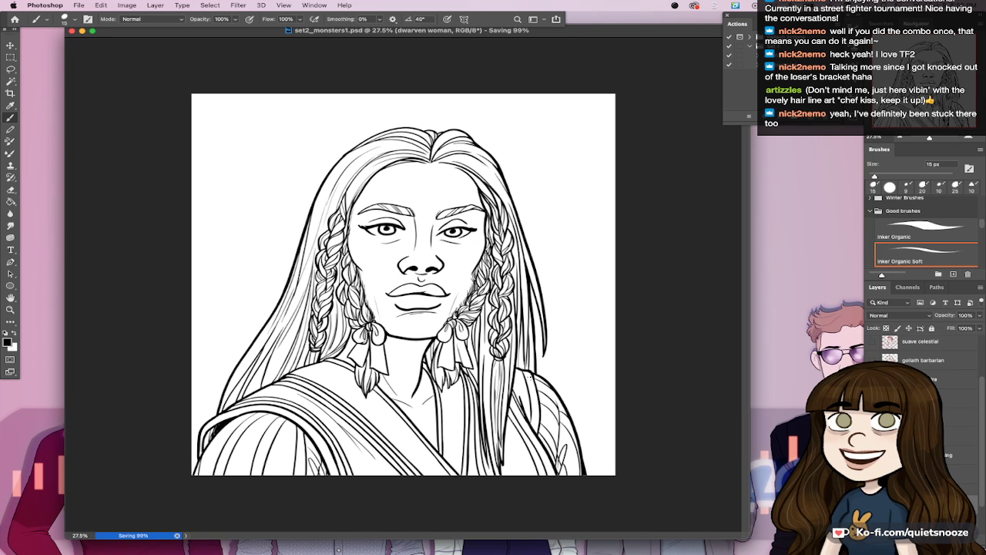
key(super+z)
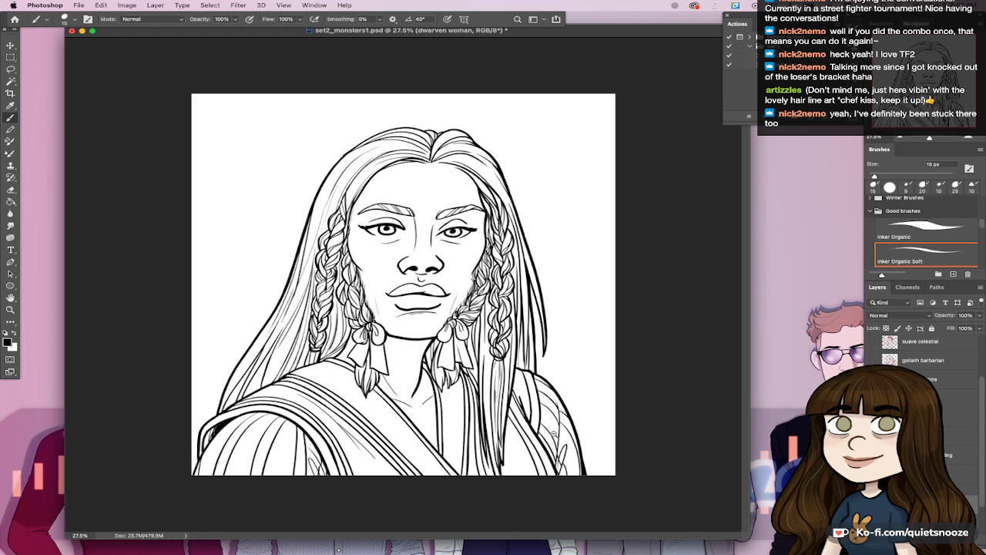
scroll(551, 426, up, 2)
key(super+s)
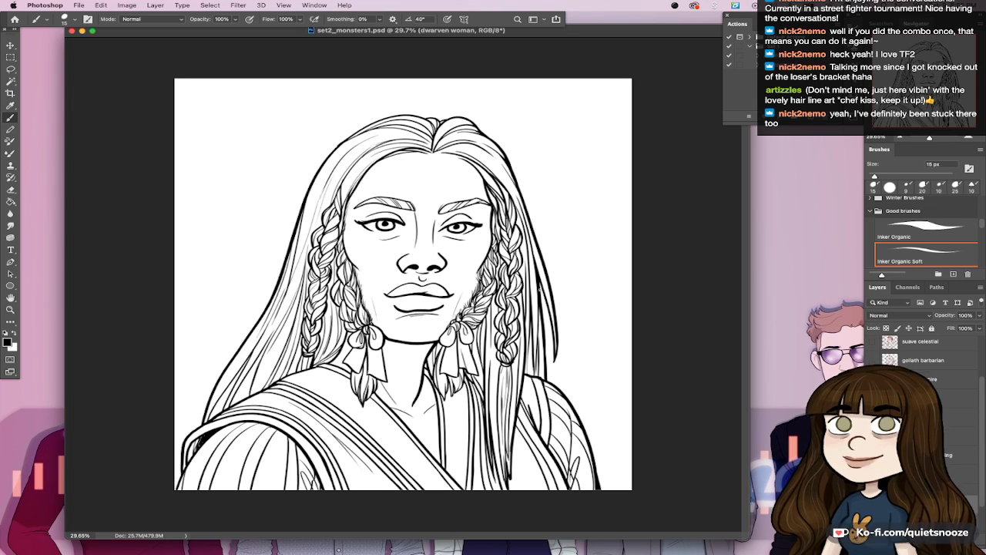
Step: Set the brush to 25 px, thicken the outermost hanging hair strand on the far side, and save the document
key(bracketright)
drag(541, 289, 553, 328)
key(super+z)
drag(541, 289, 554, 331)
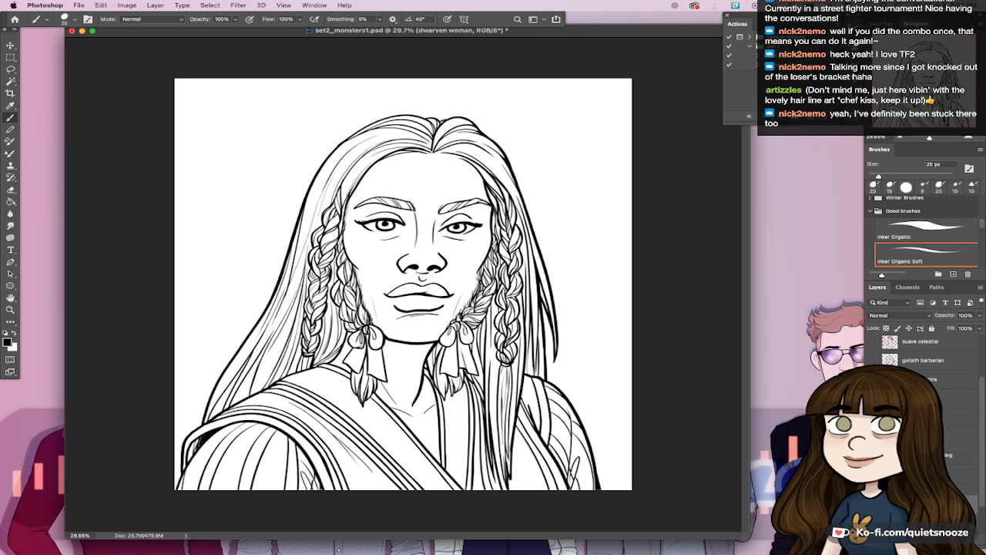
drag(544, 289, 553, 342)
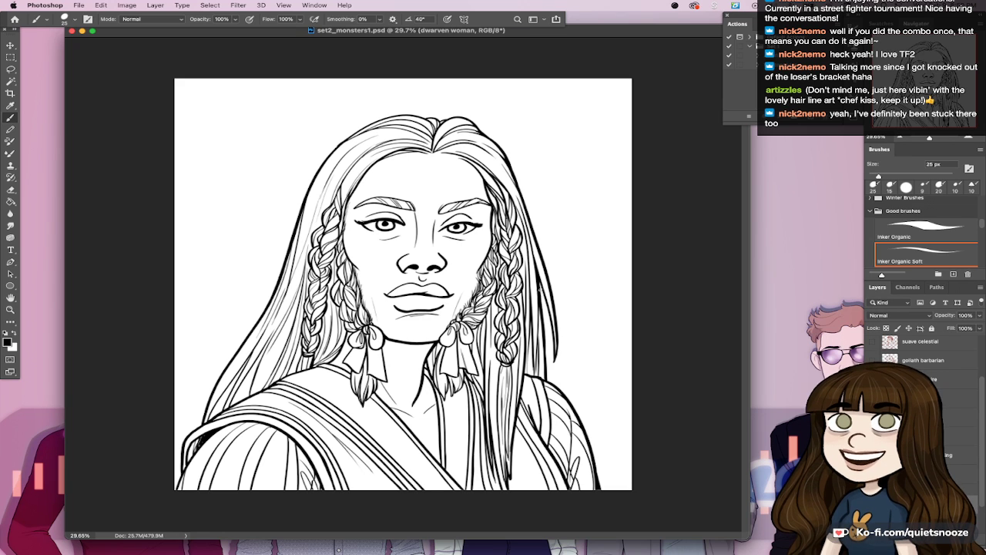
key(super+z)
drag(541, 288, 551, 330)
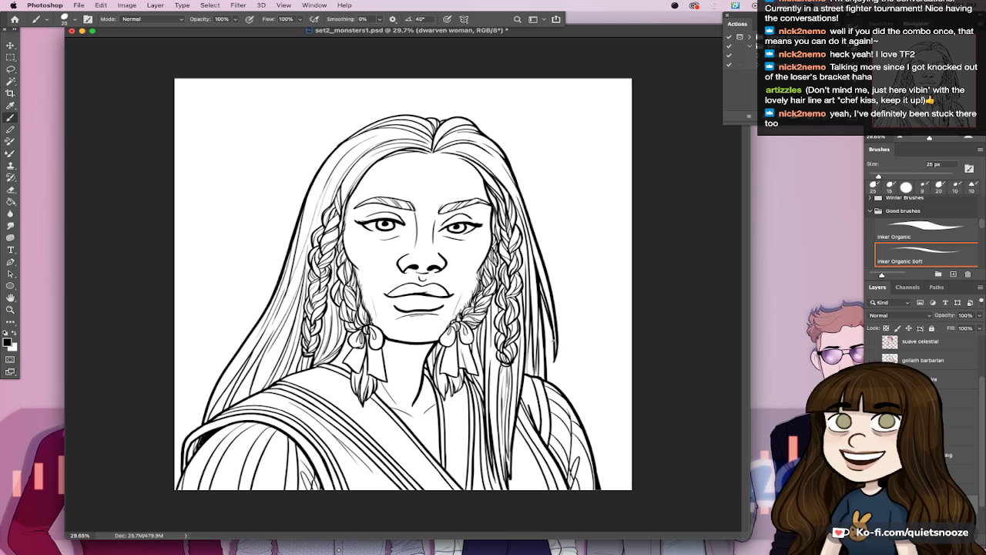
scroll(558, 373, down, 2)
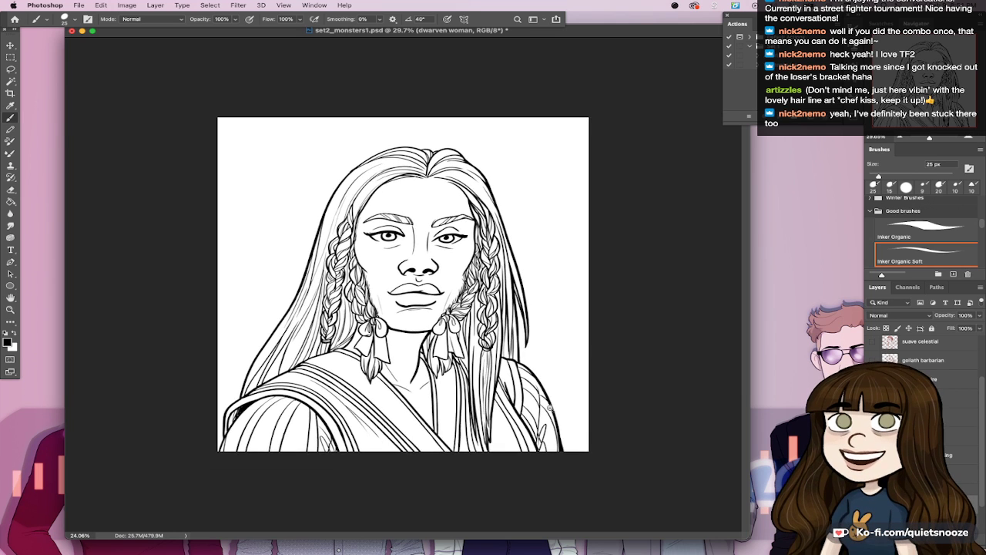
scroll(555, 397, up, 2)
key(ctrl+s)
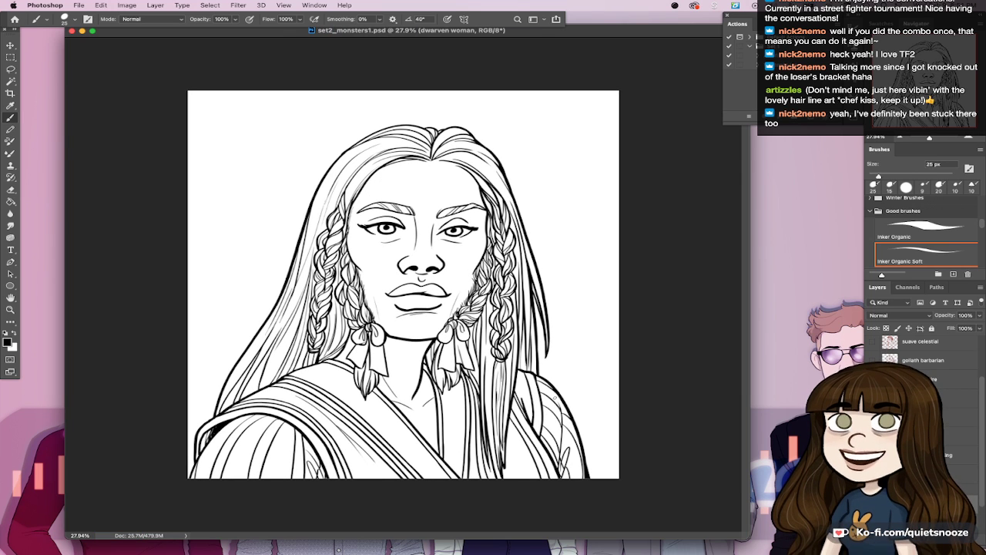
Step: Smooth and thicken the hair's outer contour on the near side of the crown and save the document
scroll(339, 134, up, 5)
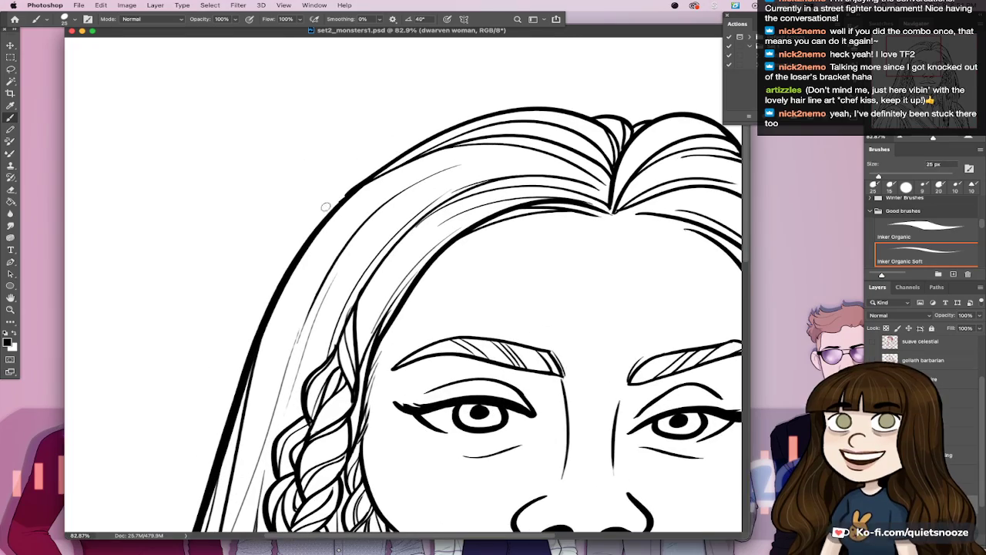
mouse_move(341, 199)
mouse_down()
mouse_move(298, 254)
mouse_move(308, 236)
mouse_up()
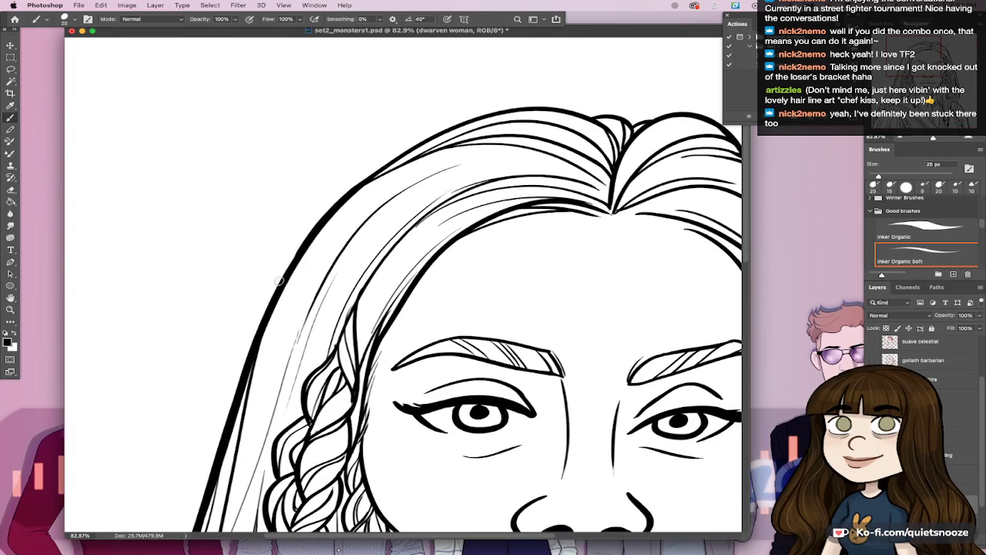
key(ctrl+0)
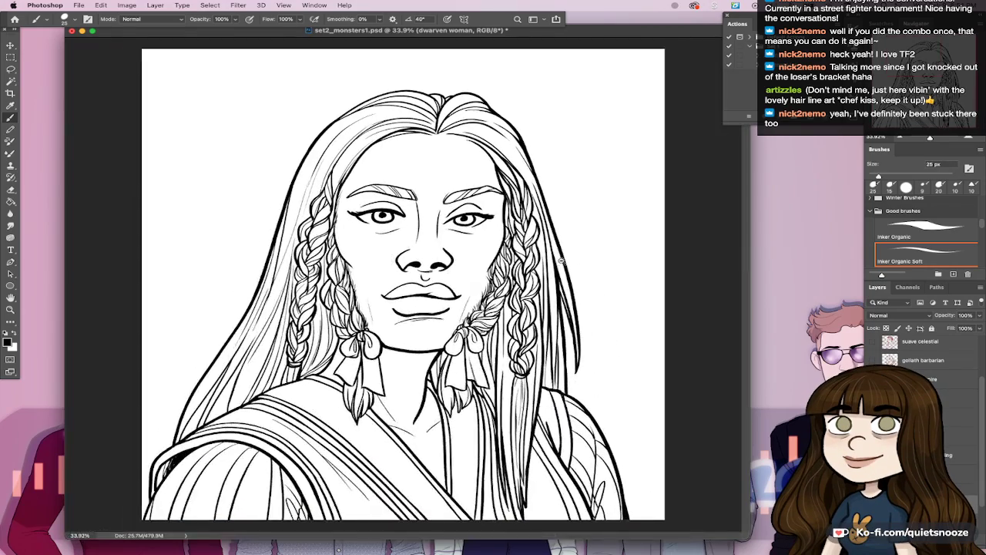
key(ctrl+s)
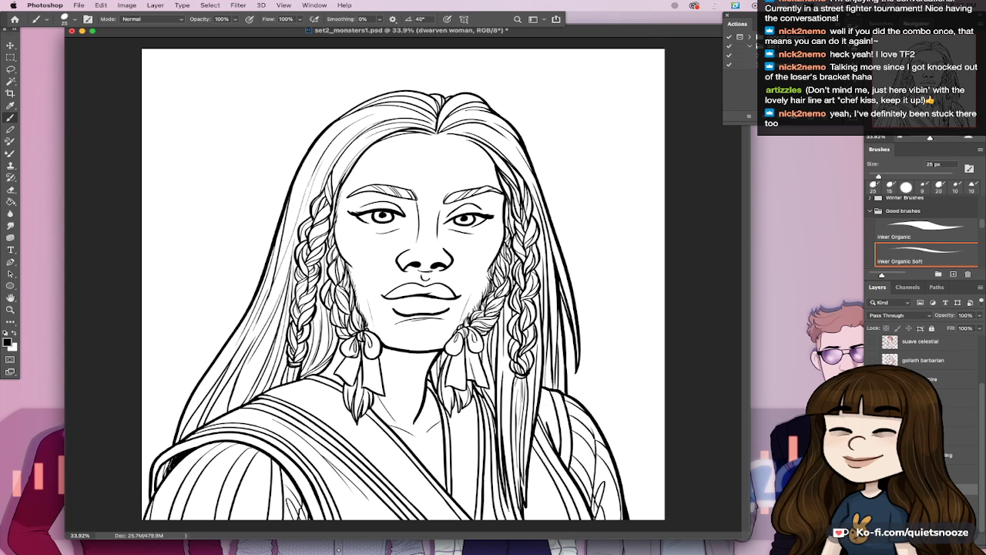
key(super+s)
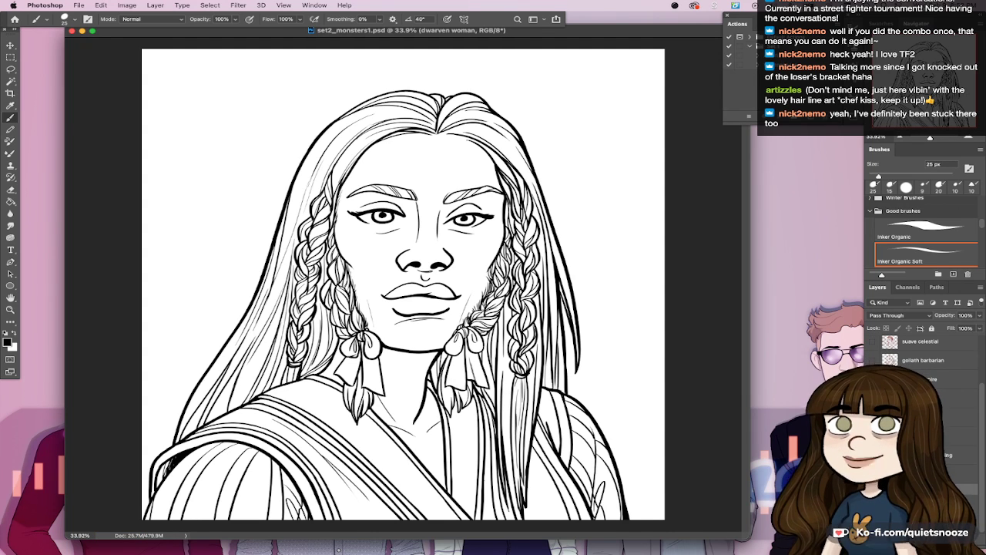
key(super+e)
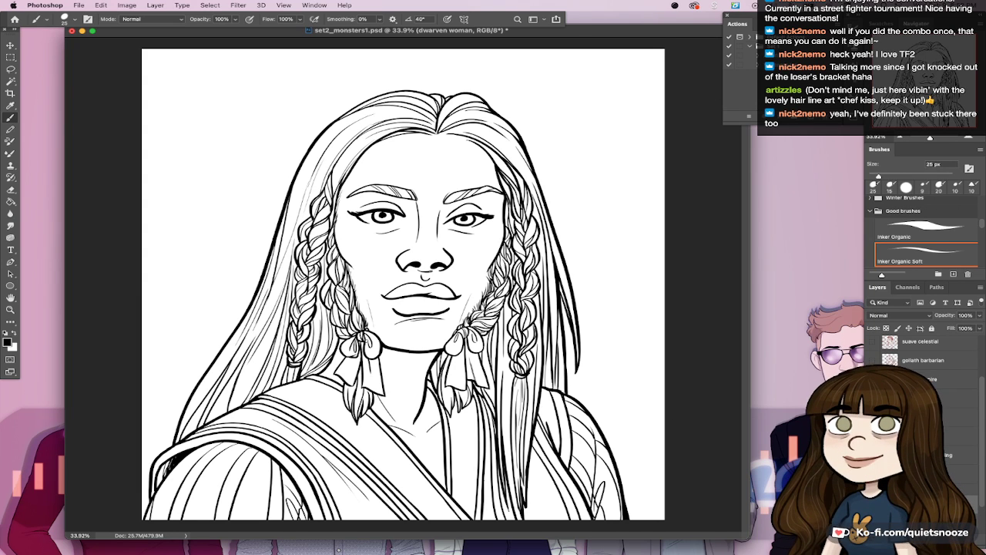
Step: Set the brush size to 10 px and save the document
key(bracketleft)
key(bracketleft)
key(bracketleft)
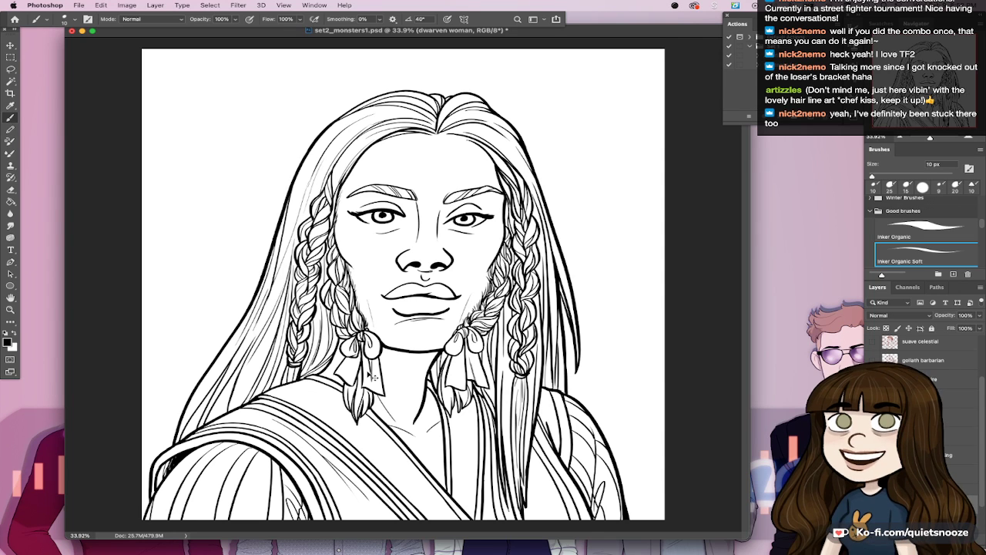
key(super+s)
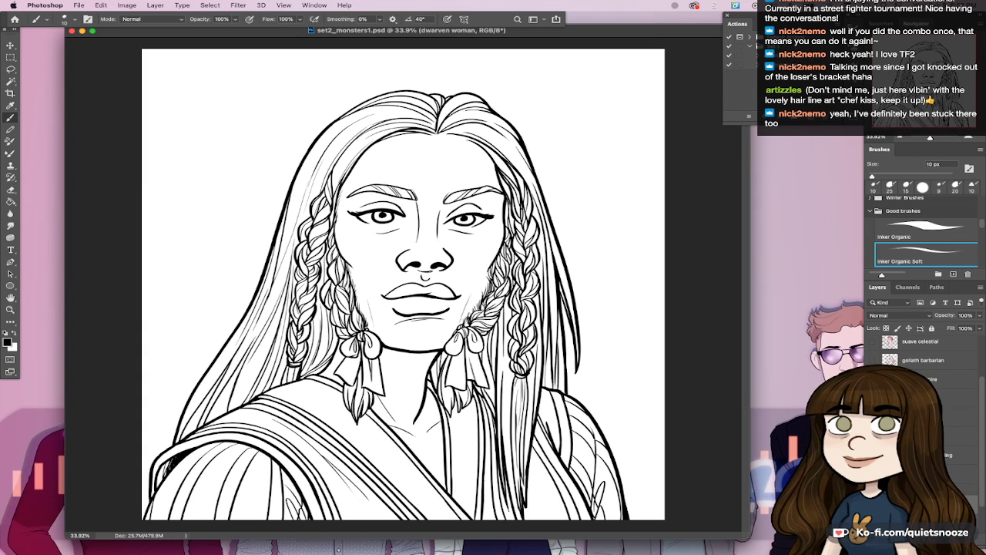
Step: Hide the dwarven woman group and show and select the tiefling noble sketch layer
key(super+g)
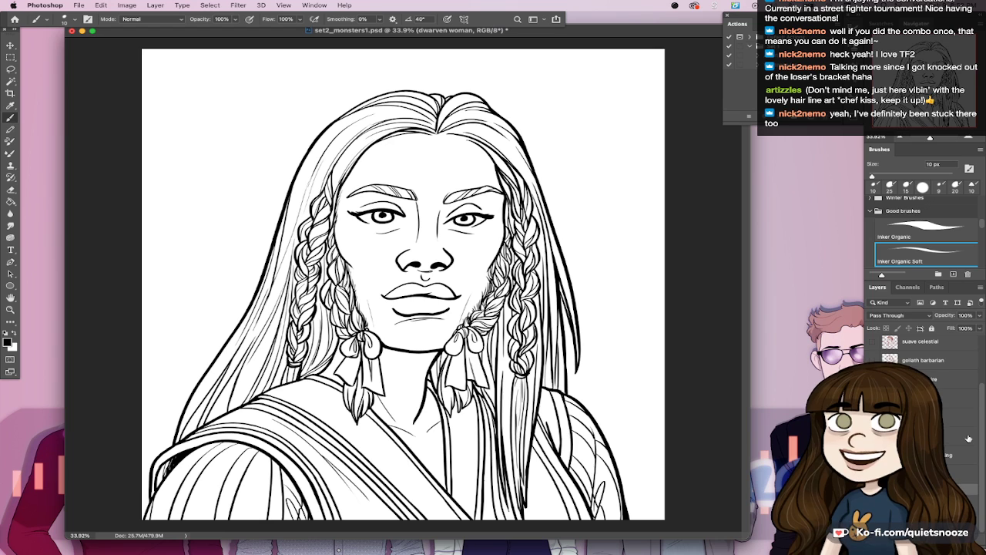
click(872, 488)
click(872, 417)
click(924, 417)
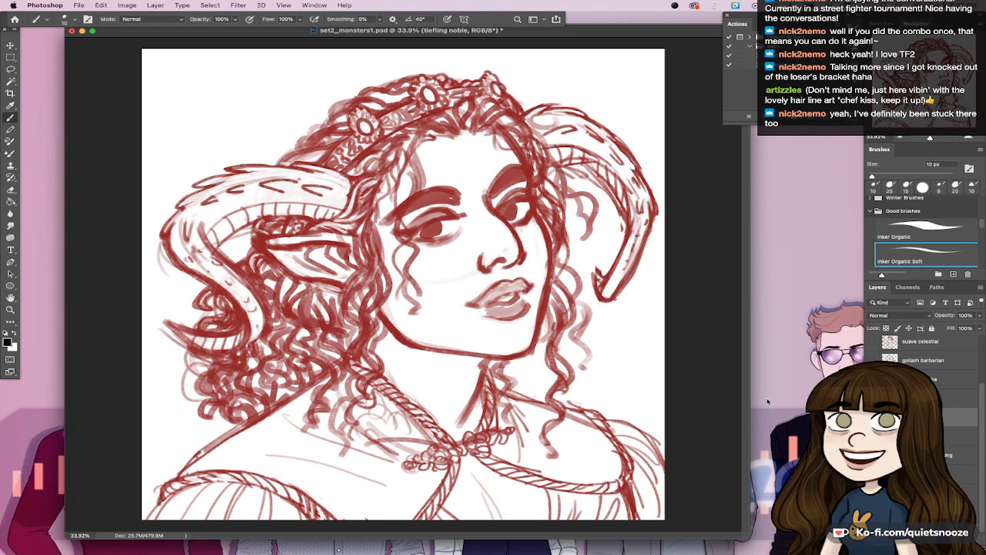
Step: Lower the tiefling noble sketch layer's opacity to a faint tint, add a new layer for the line art, and save
click(980, 316)
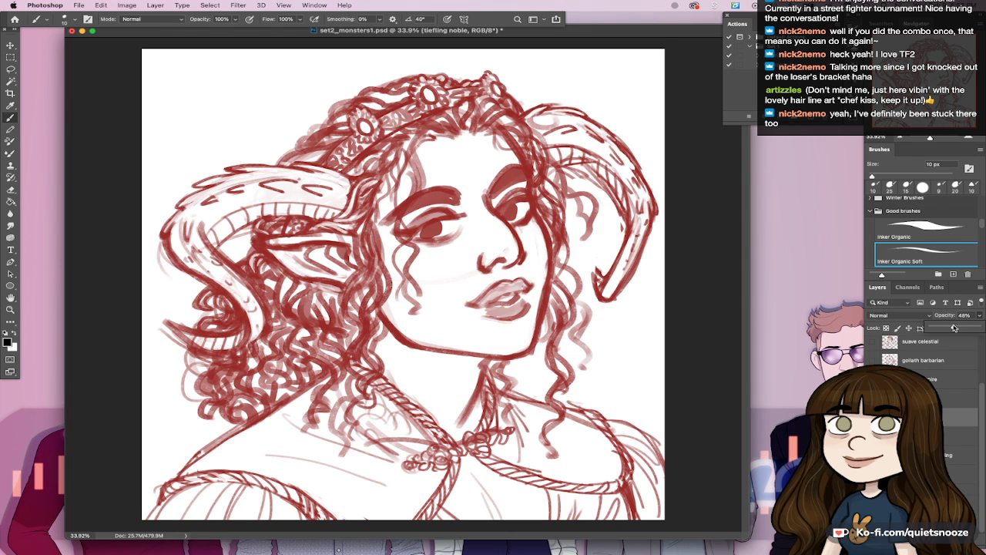
click(953, 328)
drag(954, 327, 947, 334)
click(953, 546)
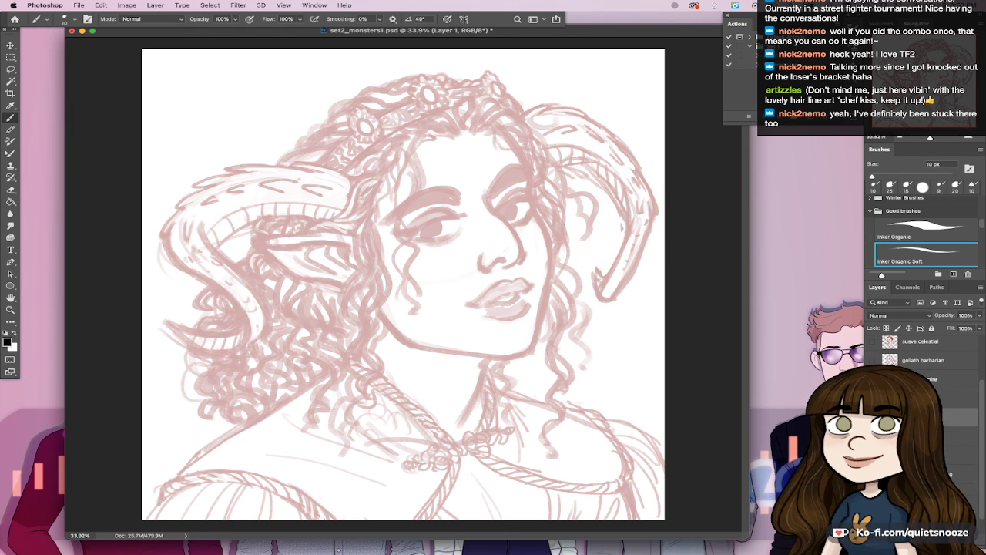
mouse_move(578, 389)
mouse_down()
mouse_move(561, 396)
mouse_move(588, 389)
mouse_up()
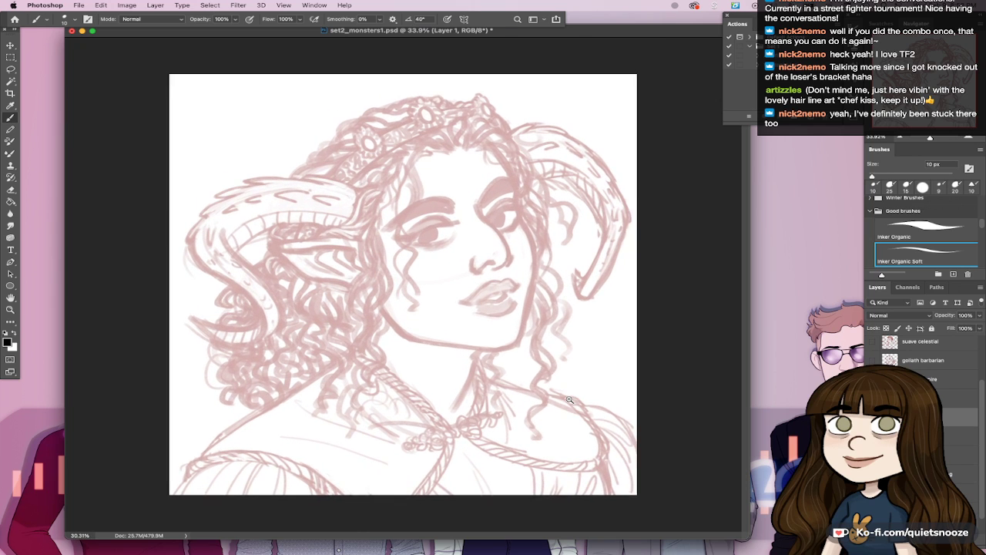
key(super+s)
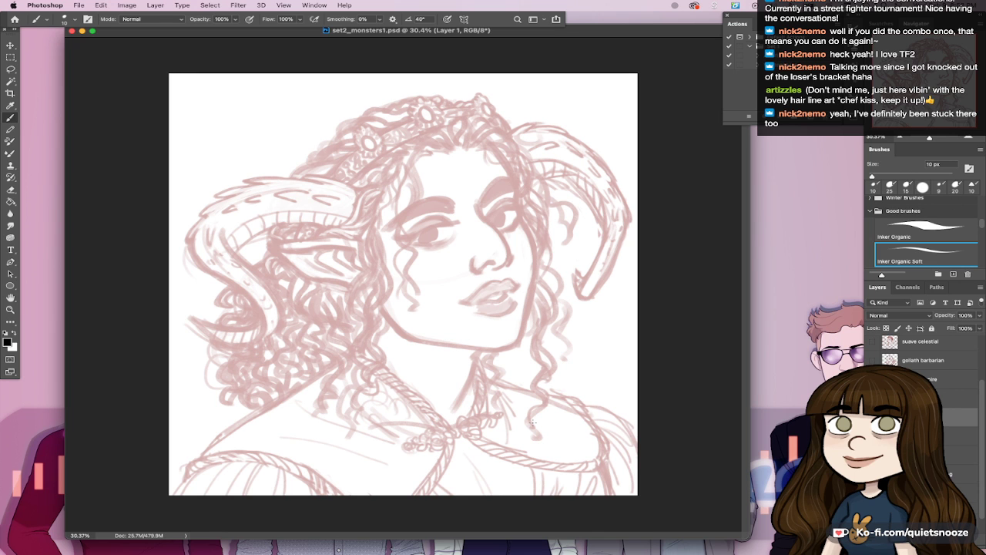
Step: Set the brush to 25 px and ink the tiefling's far-side upper lash line with flicked lashes and the eyelid crease above it
key(bracketright)
key(bracketright)
key(bracketright)
drag(436, 219, 491, 422)
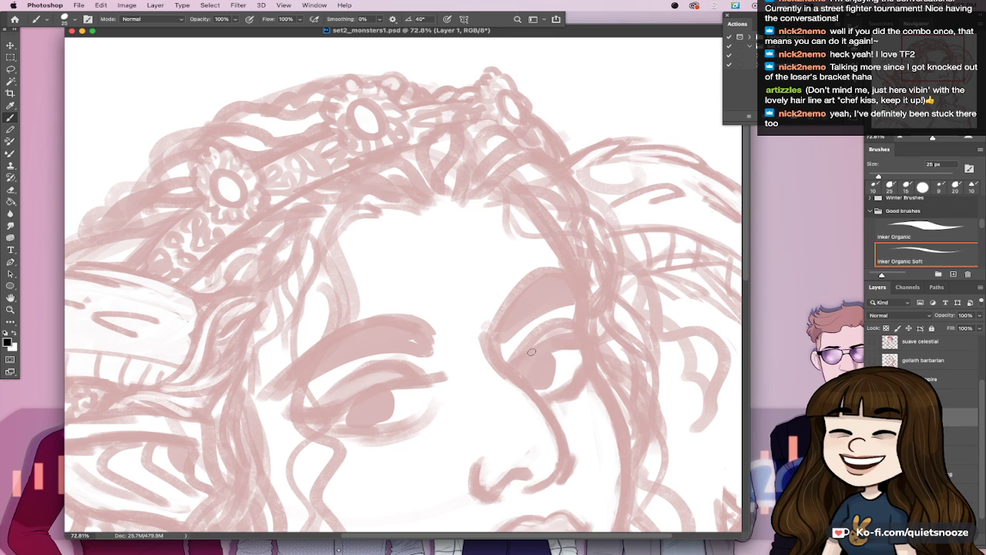
drag(514, 371, 613, 339)
drag(516, 369, 614, 337)
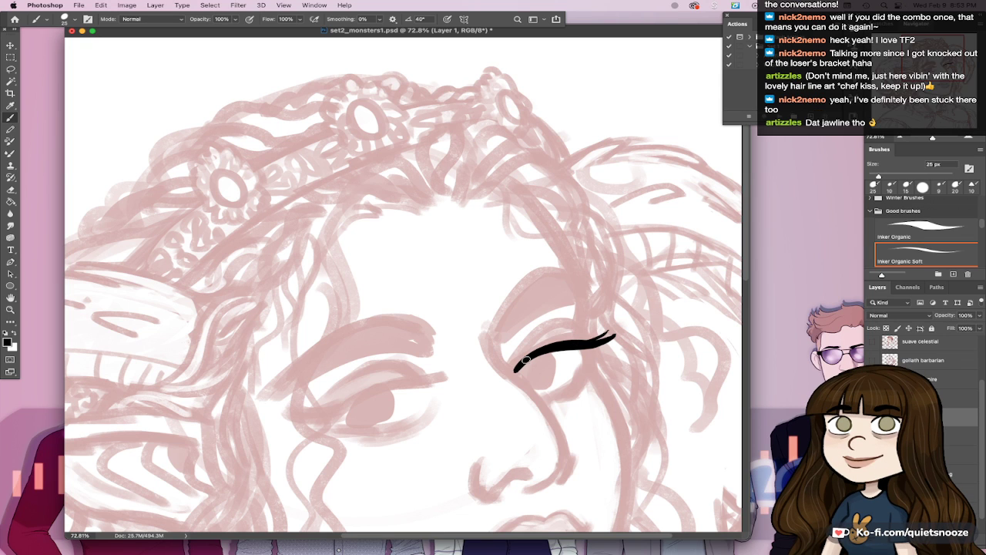
drag(515, 368, 576, 340)
drag(514, 367, 591, 339)
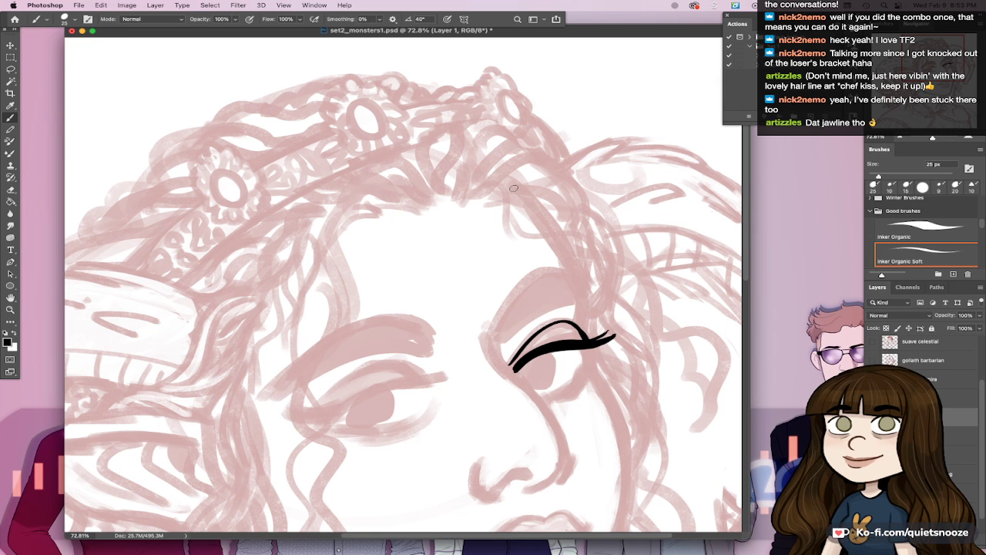
Step: Ink the far-side forehead contour down to the lash line and outline the far eyebrow's upper and inner edges
mouse_move(513, 188)
mouse_down()
mouse_move(578, 292)
mouse_move(576, 273)
mouse_move(583, 308)
mouse_move(580, 274)
mouse_move(587, 338)
mouse_up()
key(ctrl+z)
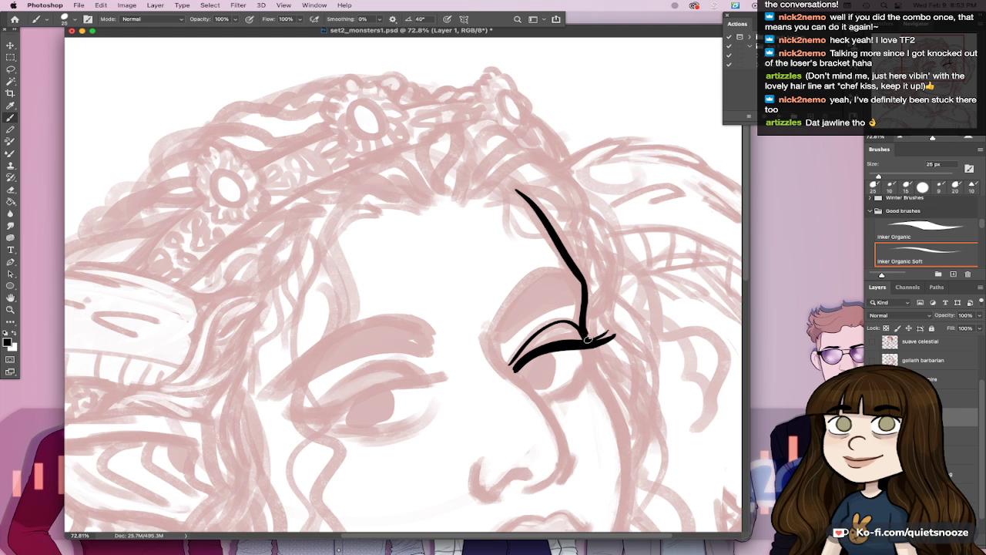
drag(494, 330, 577, 277)
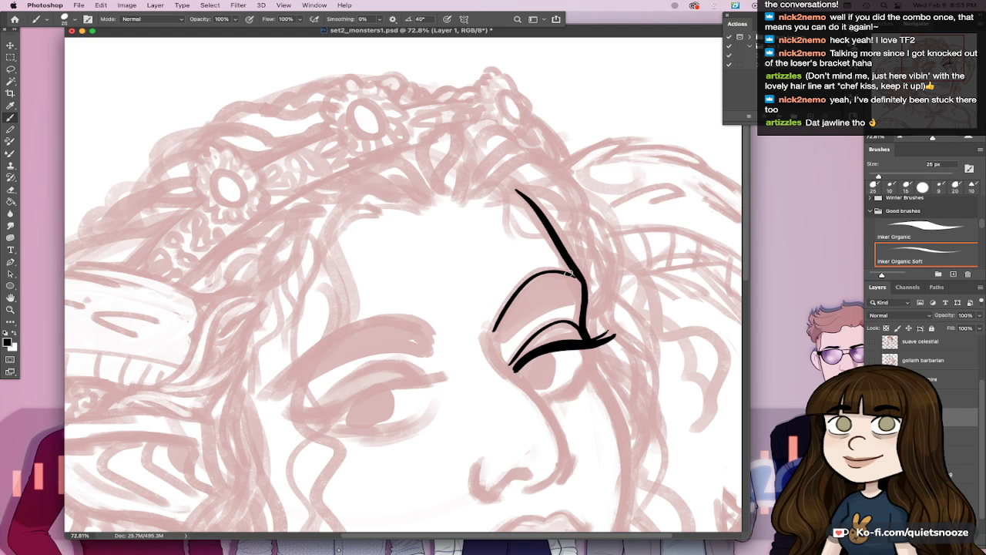
drag(494, 331, 502, 368)
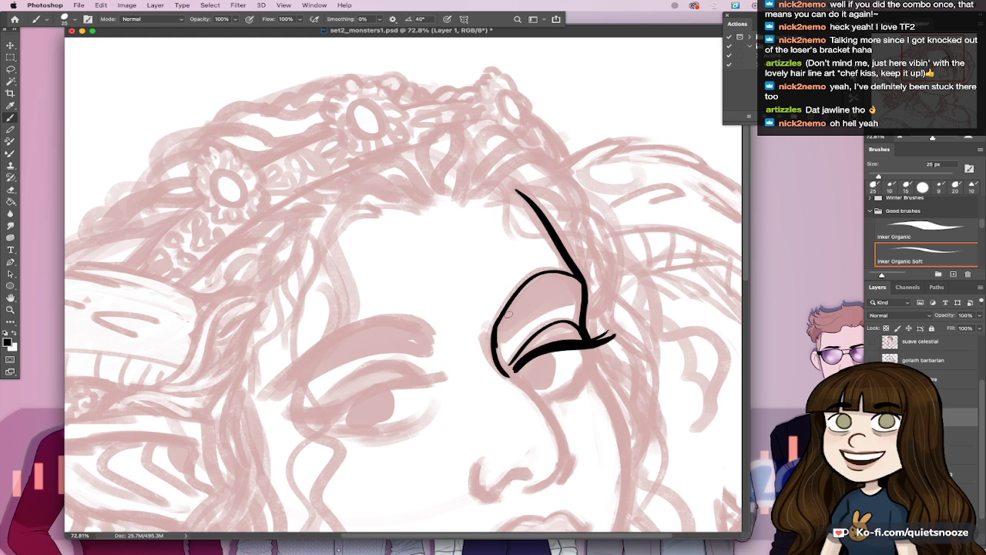
Step: Ink the far eyebrow's lower edge as a thin curved line, retrying the stroke for a cleaner shape
drag(496, 346, 582, 300)
key(super+z)
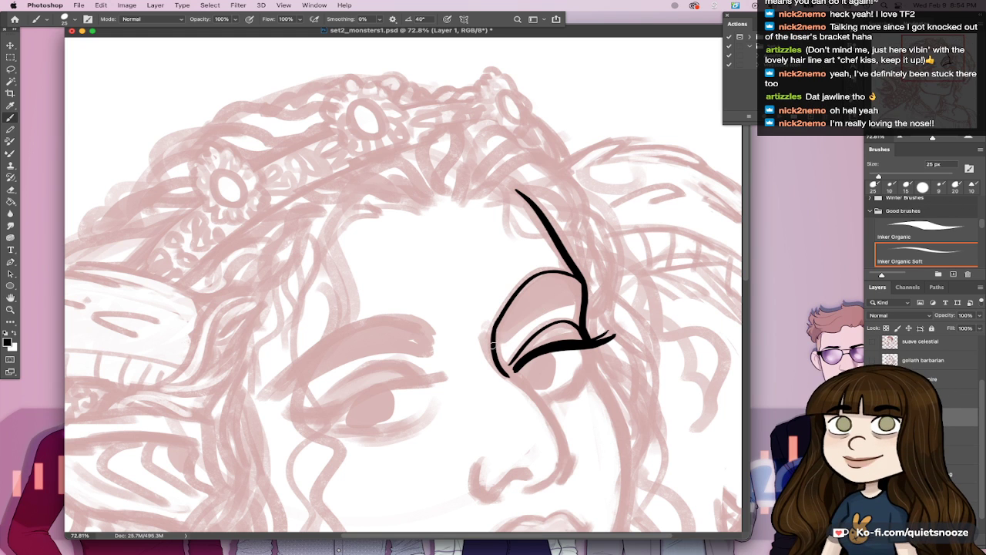
drag(497, 347, 583, 301)
key(super+z)
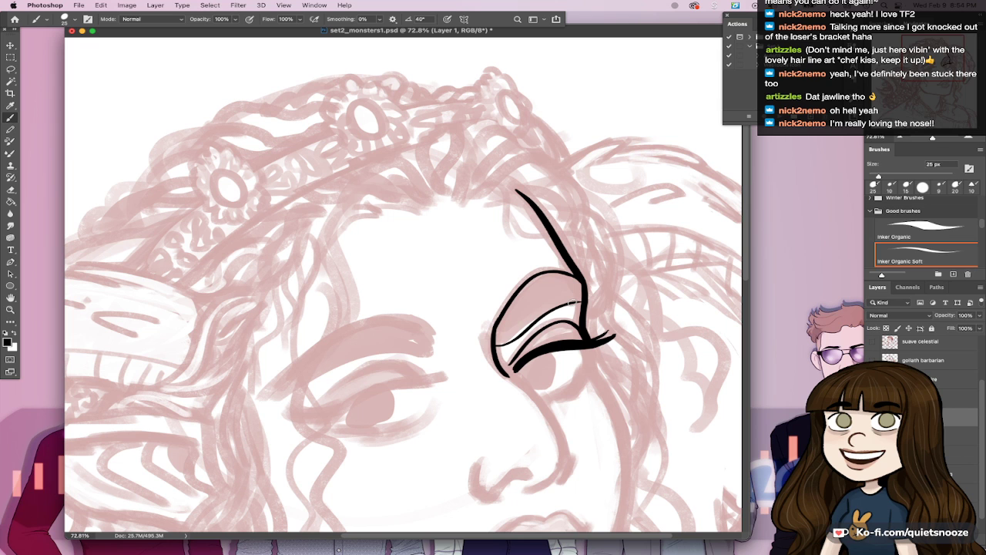
Step: Fill the far eye's iris solid black and paint a short white highlight stroke across it
key(super+0)
drag(563, 250, 598, 208)
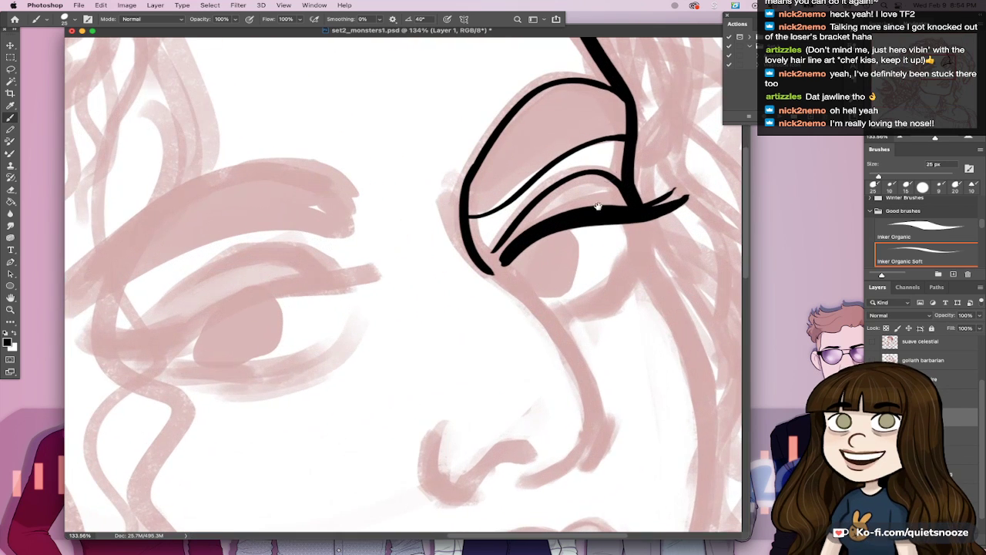
mouse_move(547, 292)
mouse_down()
mouse_move(568, 234)
mouse_move(551, 223)
mouse_move(510, 262)
mouse_move(534, 241)
mouse_move(545, 256)
mouse_move(581, 248)
mouse_up()
key(x)
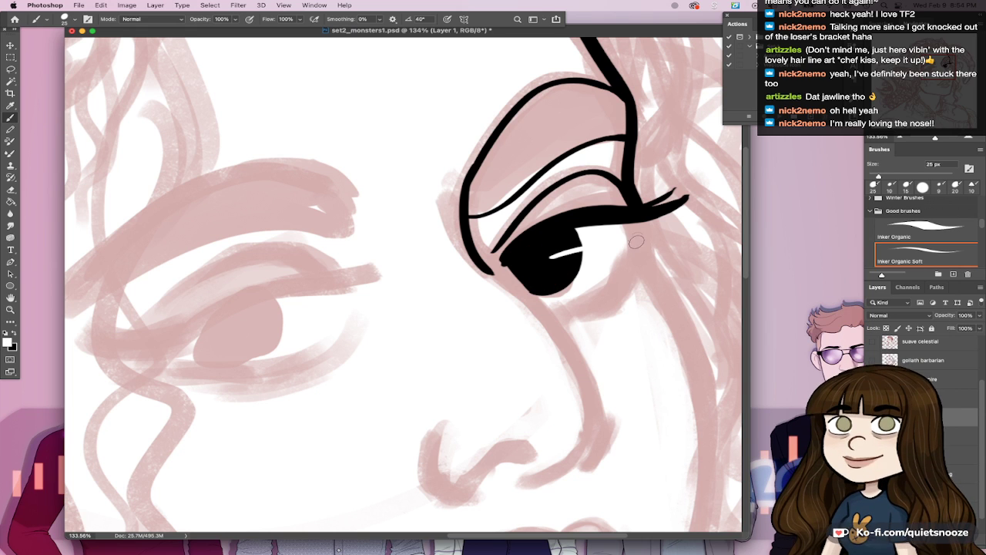
Step: Switch back to black, ink the far eye's outer contour and lower lid, and save the document
key(x)
drag(641, 215, 633, 282)
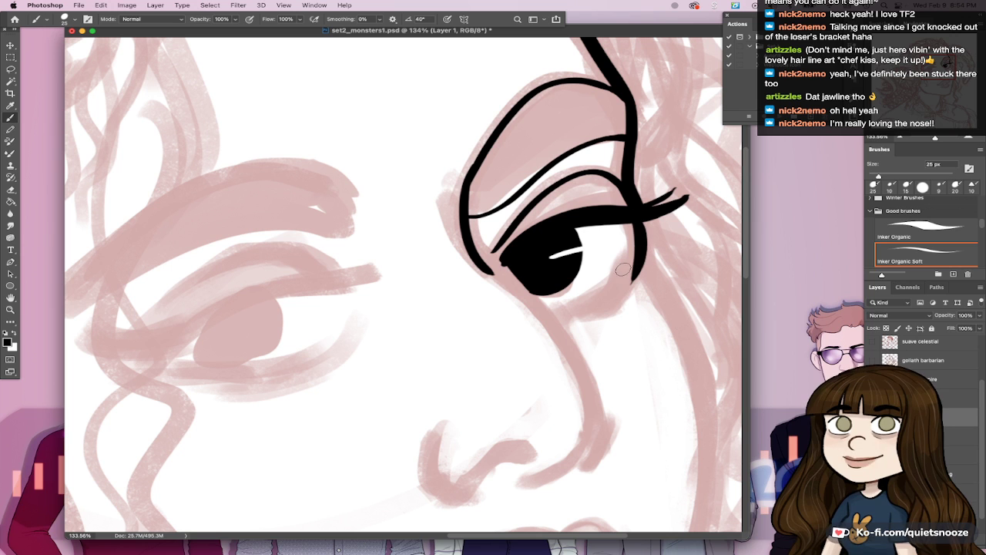
mouse_move(562, 312)
mouse_down()
mouse_move(591, 307)
mouse_move(640, 239)
mouse_up()
drag(619, 331, 582, 333)
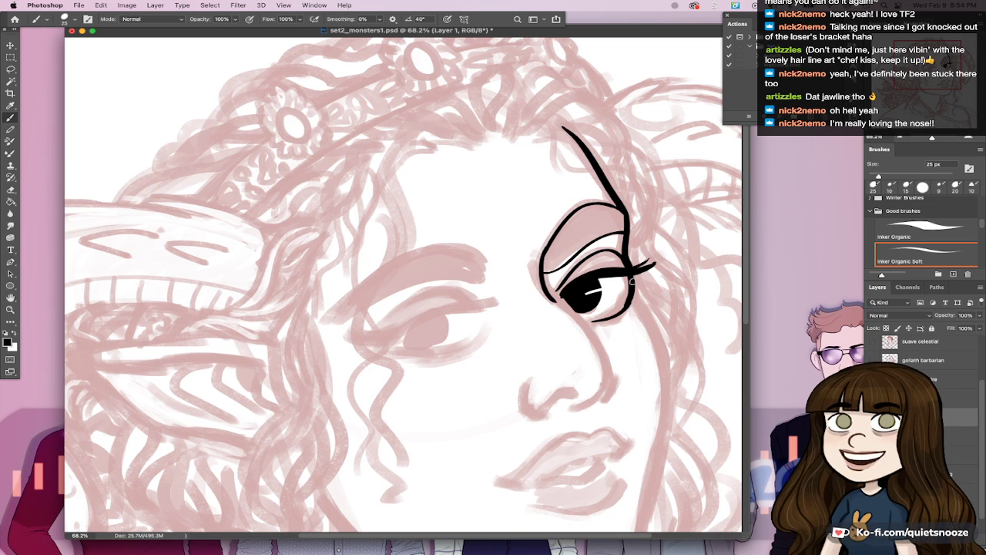
scroll(632, 275, up, 4)
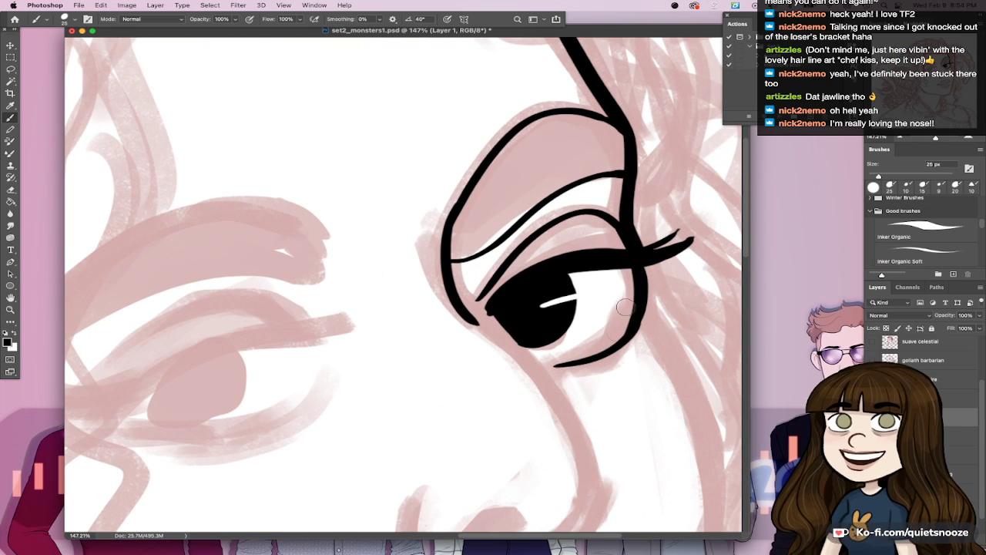
scroll(624, 358, down, 6)
key(super+s)
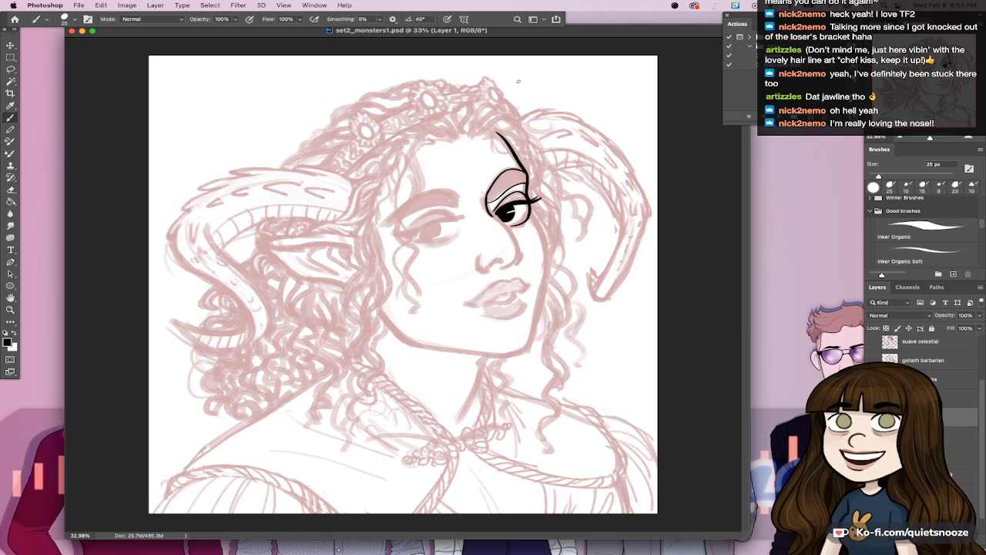
mouse_move(520, 77)
mouse_down()
mouse_move(327, 130)
mouse_move(310, 185)
mouse_up()
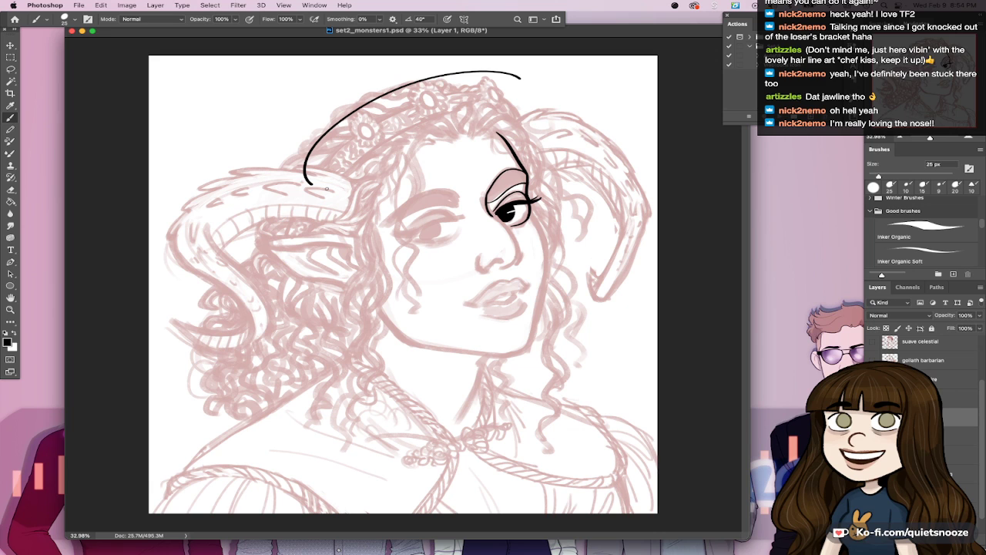
key(super+z)
key(period)
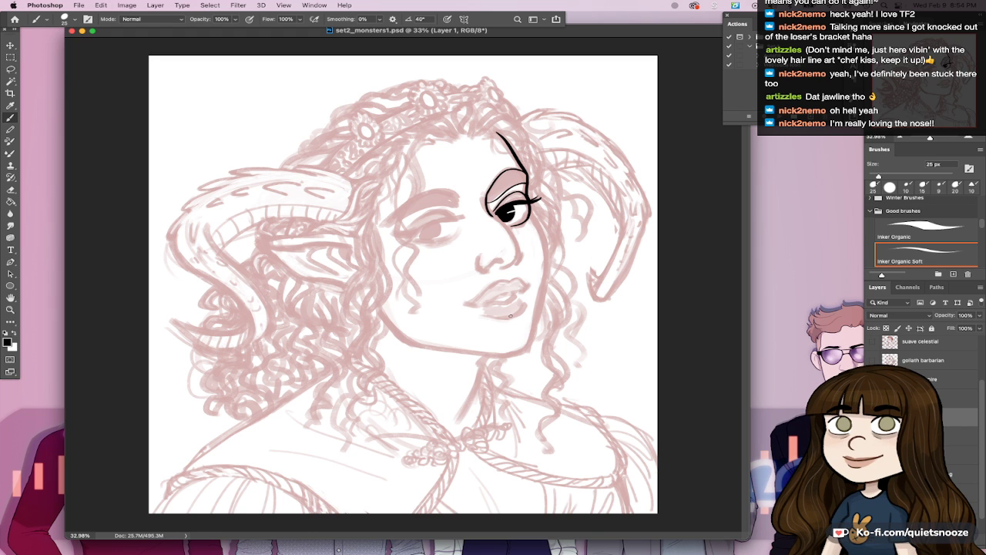
Step: Ink the nose bridge contour from the far eyebrow past the eye's inner corner and clean up the line's edge
drag(499, 203, 527, 174)
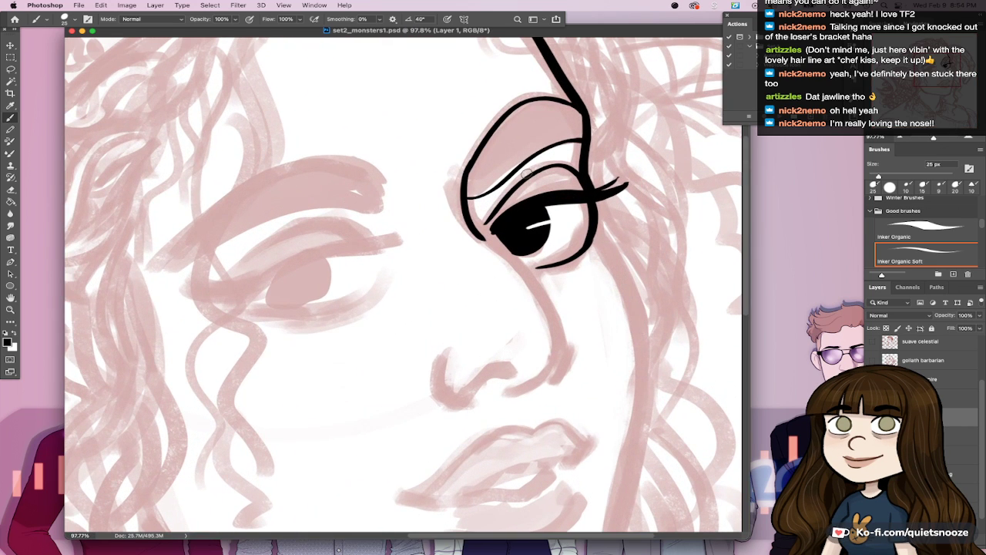
mouse_move(463, 194)
mouse_down()
mouse_move(471, 223)
mouse_move(551, 312)
mouse_up()
key(super+z)
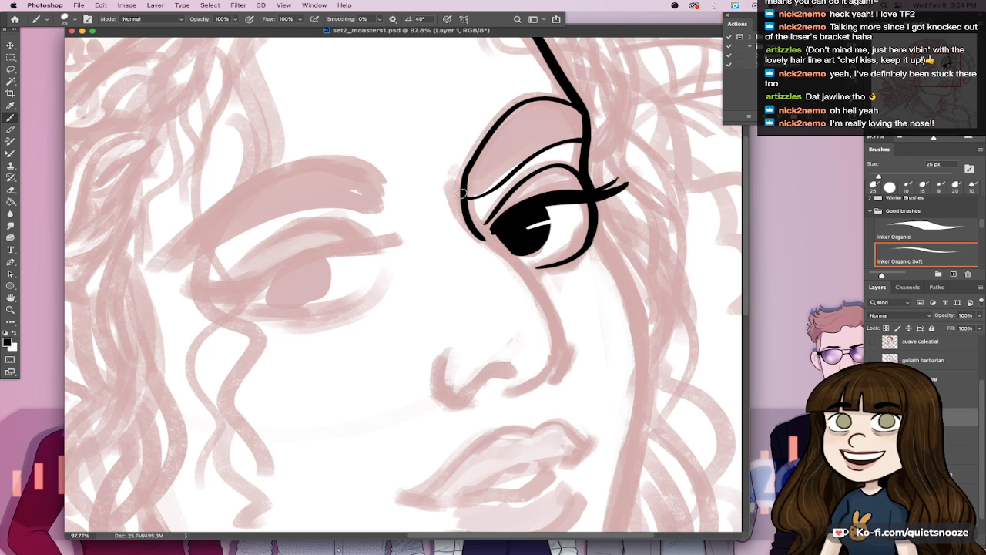
drag(466, 201, 550, 311)
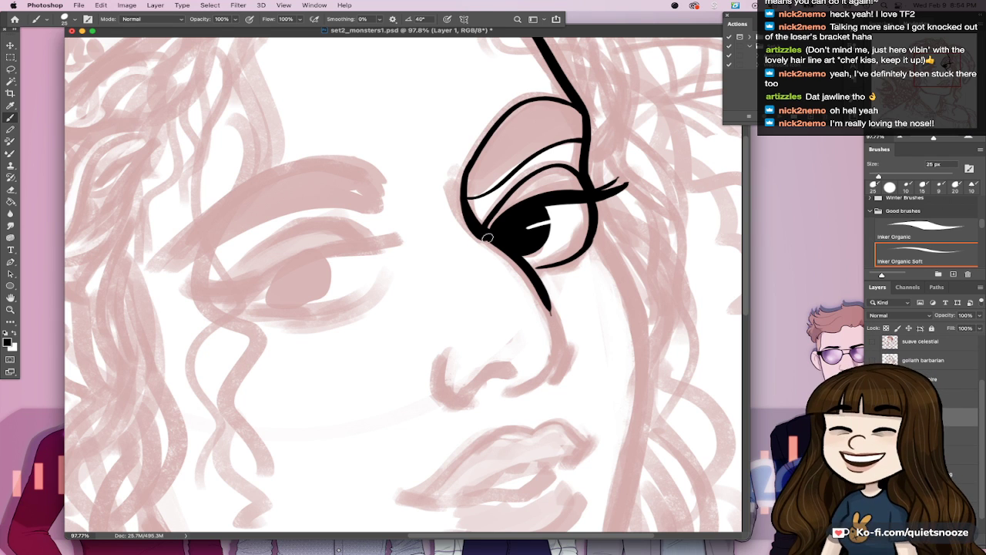
key(e)
drag(460, 214, 481, 241)
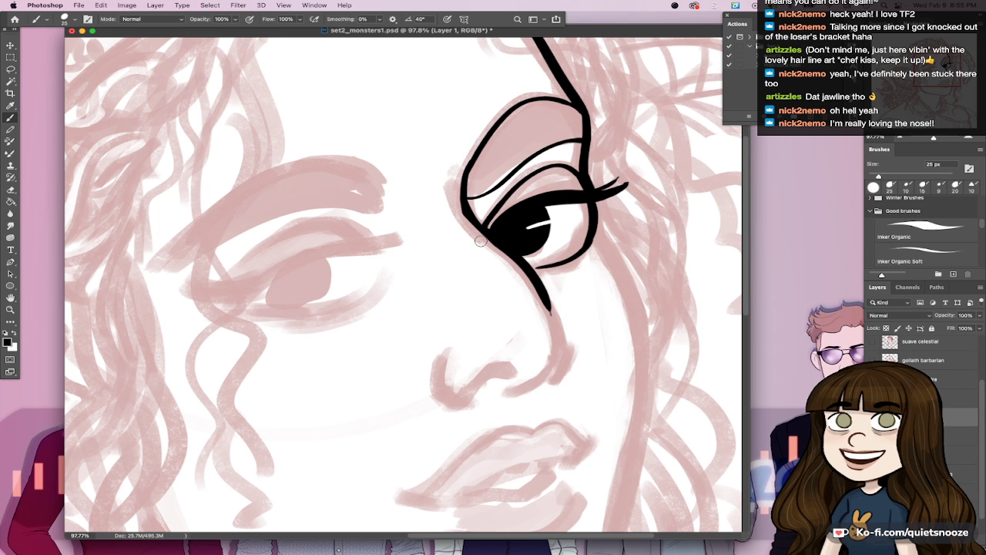
key(shift+period)
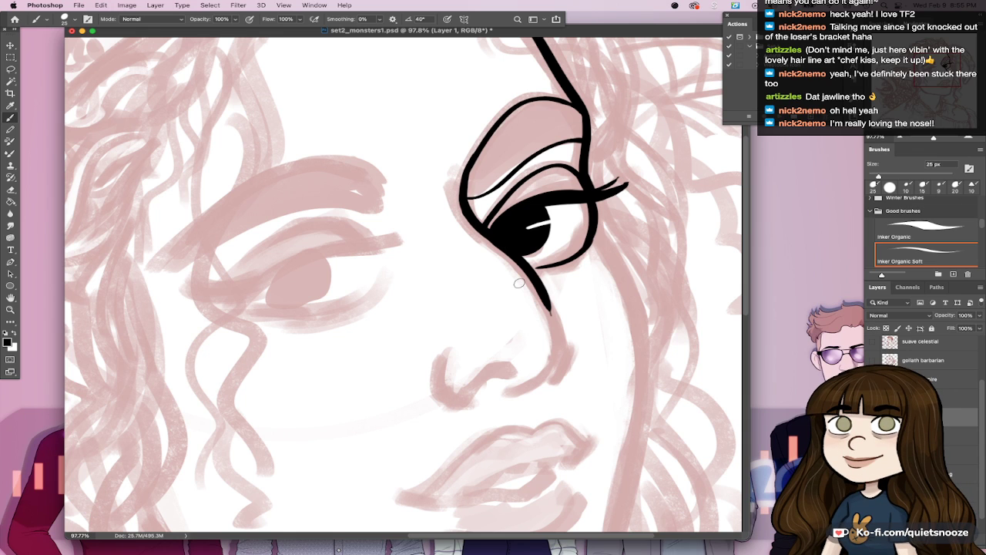
Step: Ink the near-side nostril wing and underside, thicken the nostril opening into a solid black shape, and save the document
mouse_move(445, 347)
mouse_down()
mouse_move(462, 402)
mouse_move(512, 370)
mouse_up()
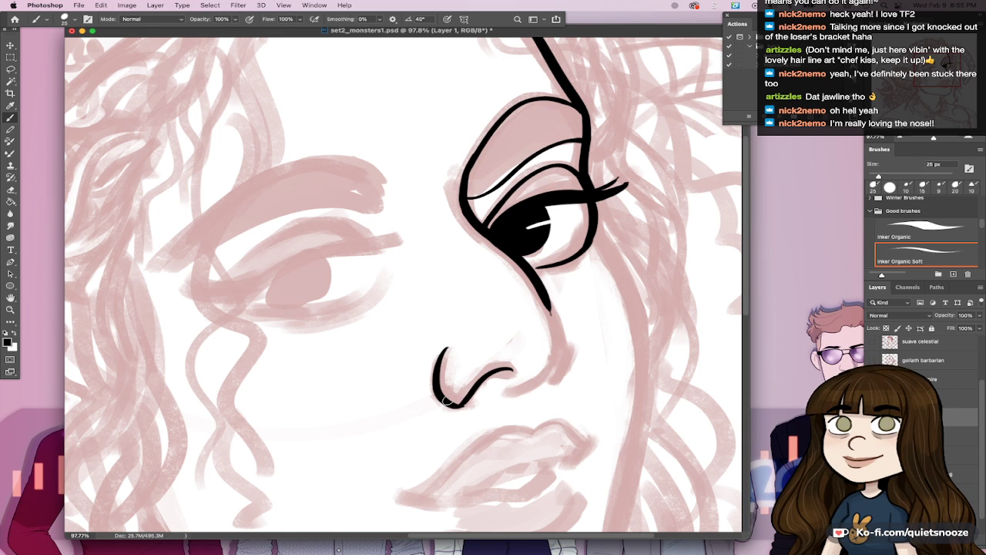
mouse_move(460, 403)
mouse_down()
mouse_move(511, 373)
mouse_move(480, 381)
mouse_move(510, 369)
mouse_move(477, 382)
mouse_up()
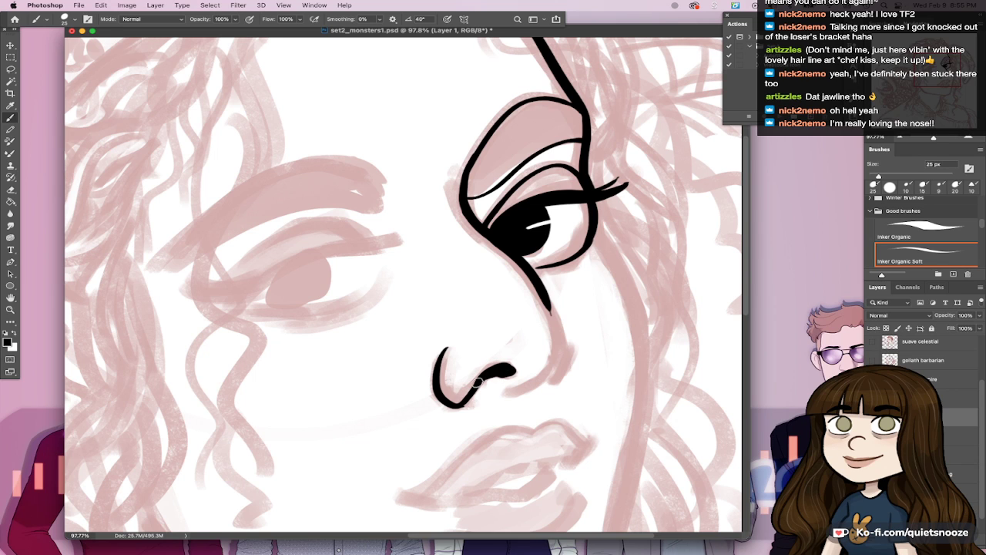
scroll(601, 373, down, 1)
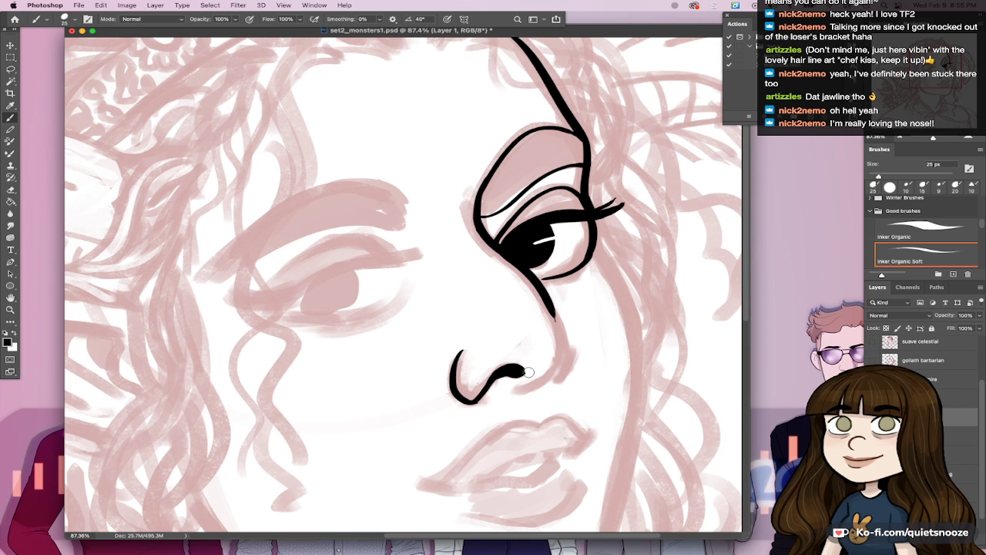
drag(528, 372, 518, 379)
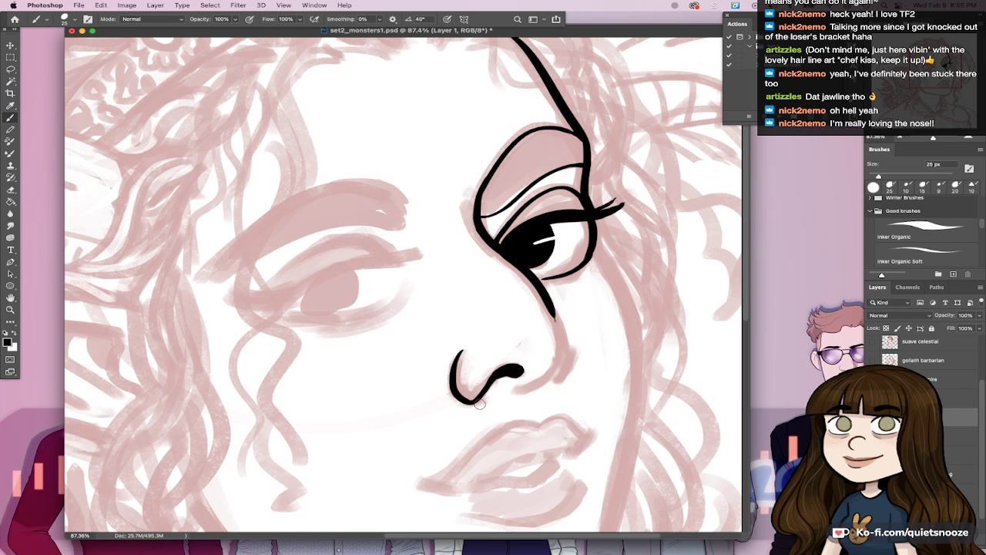
drag(601, 336, 528, 332)
scroll(496, 350, up, 2)
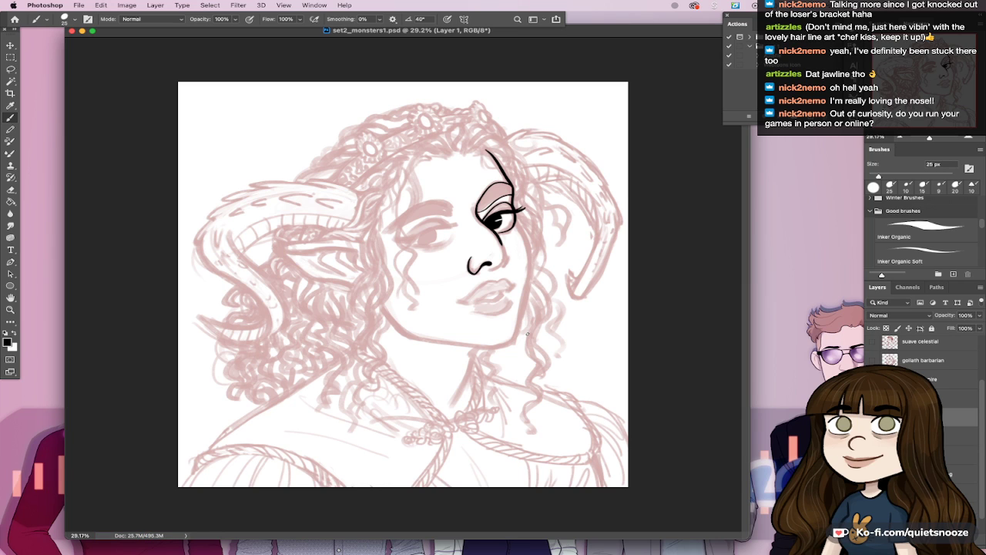
scroll(527, 334, up, 5)
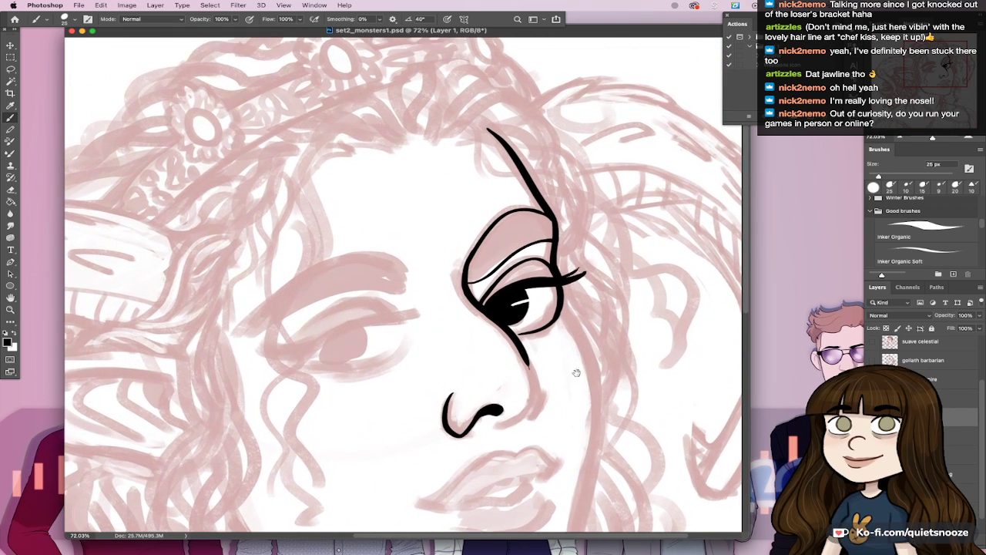
Step: Ink the far-side nostril wing and extend the nose bridge contour down around the nose tip to meet it
drag(502, 428, 542, 401)
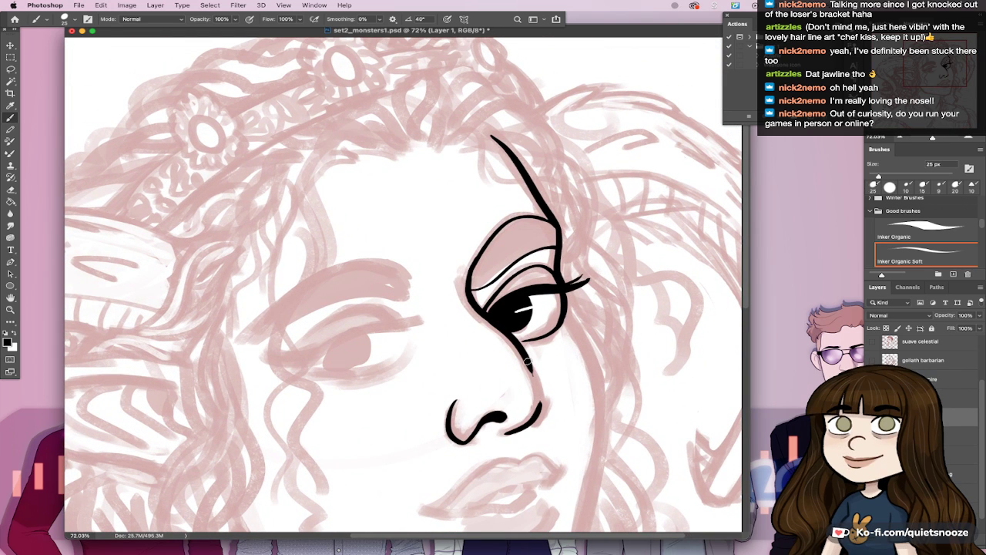
drag(525, 357, 546, 409)
key(super+z)
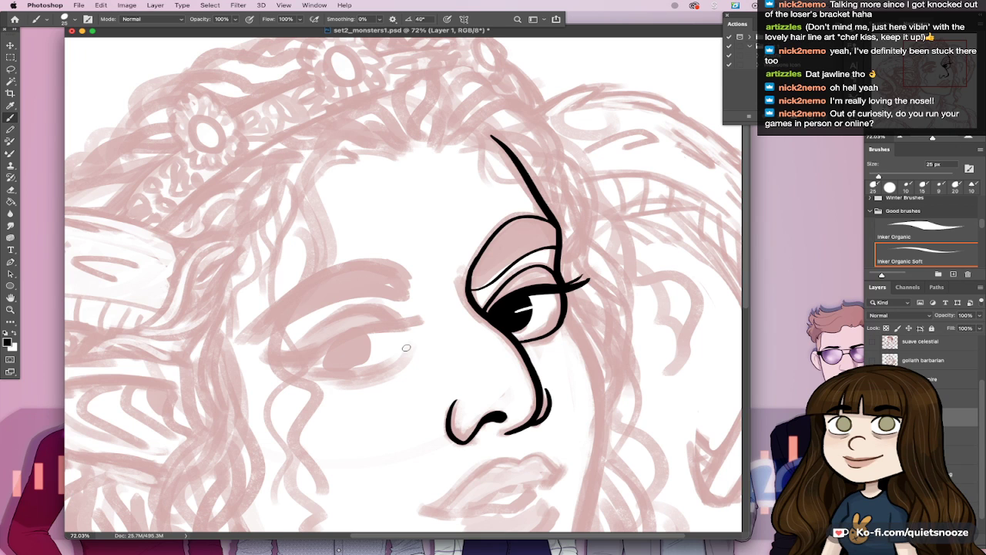
Step: Ink the near eye's lower lid, its thick upper lash line with outer lashes, and the eyelid crease above
drag(415, 350, 307, 376)
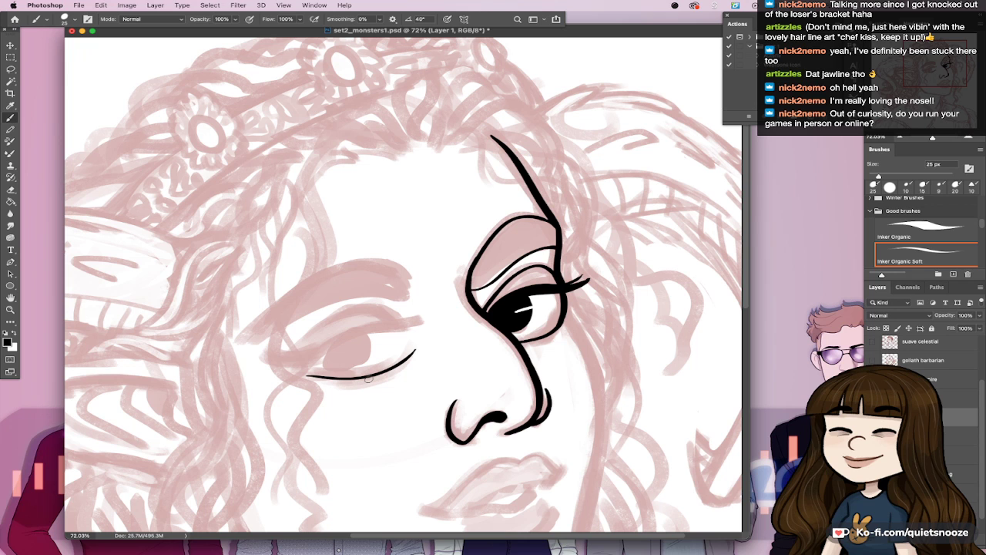
mouse_move(368, 379)
mouse_down()
mouse_move(477, 336)
mouse_move(463, 374)
mouse_move(553, 399)
mouse_up()
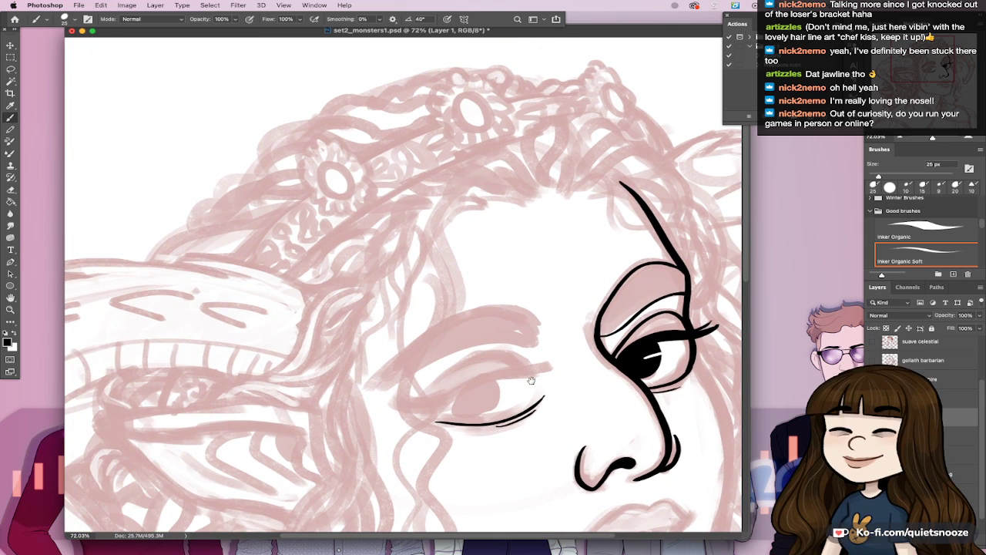
mouse_move(401, 398)
mouse_down()
mouse_move(437, 405)
mouse_move(550, 370)
mouse_up()
drag(437, 404, 548, 367)
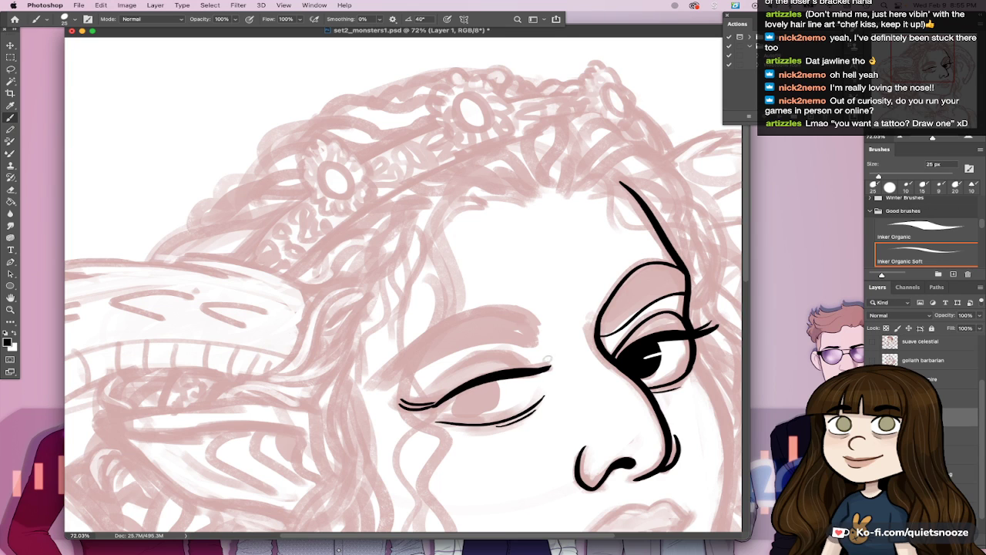
mouse_move(408, 403)
mouse_down()
mouse_move(465, 384)
mouse_move(421, 404)
mouse_move(461, 377)
mouse_move(438, 397)
mouse_move(415, 397)
mouse_move(481, 378)
mouse_up()
key(super+z)
key(super+z)
mouse_move(424, 391)
mouse_down()
mouse_move(500, 351)
mouse_move(530, 356)
mouse_up()
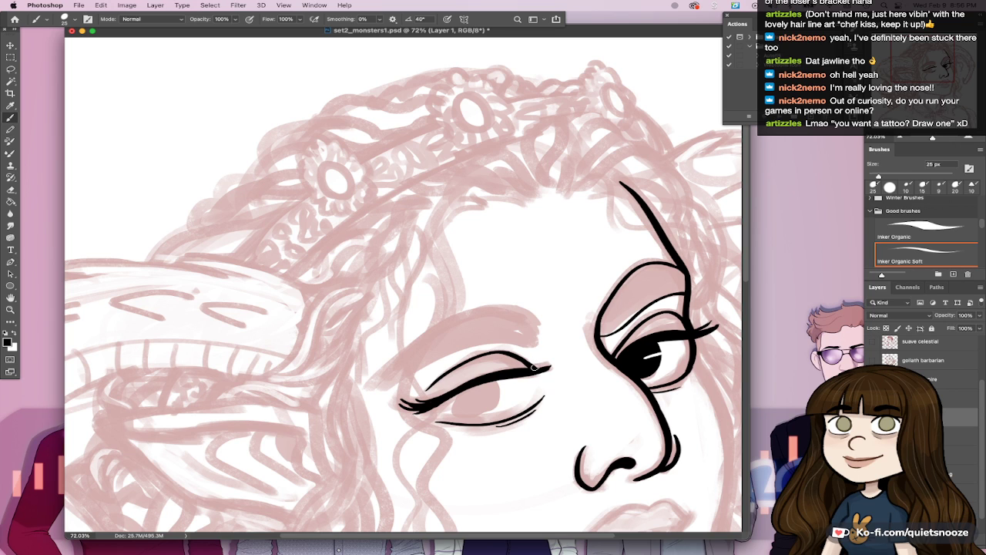
Step: Fill the near eye's iris solid black, paint a short white highlight stroke across it, and switch back to black
drag(493, 383, 466, 406)
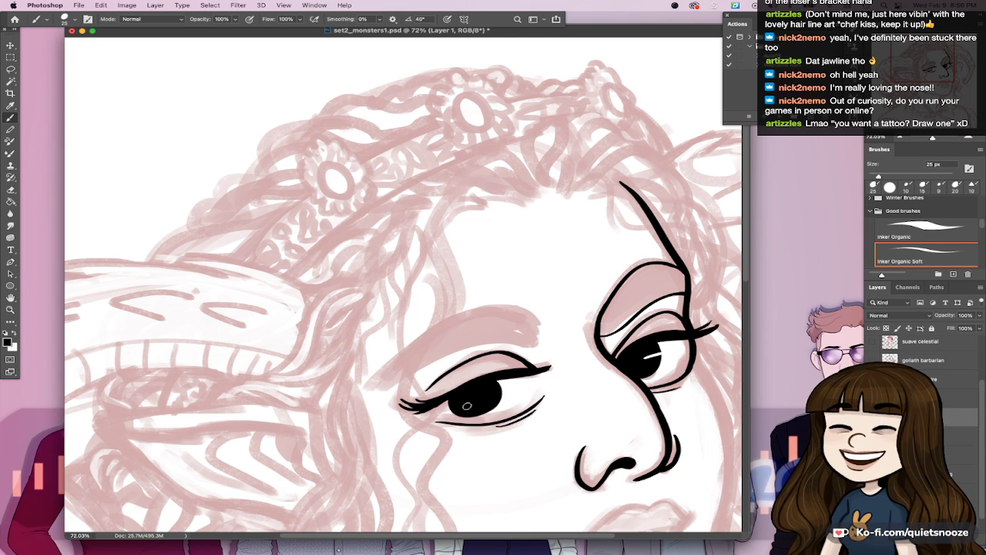
key(x)
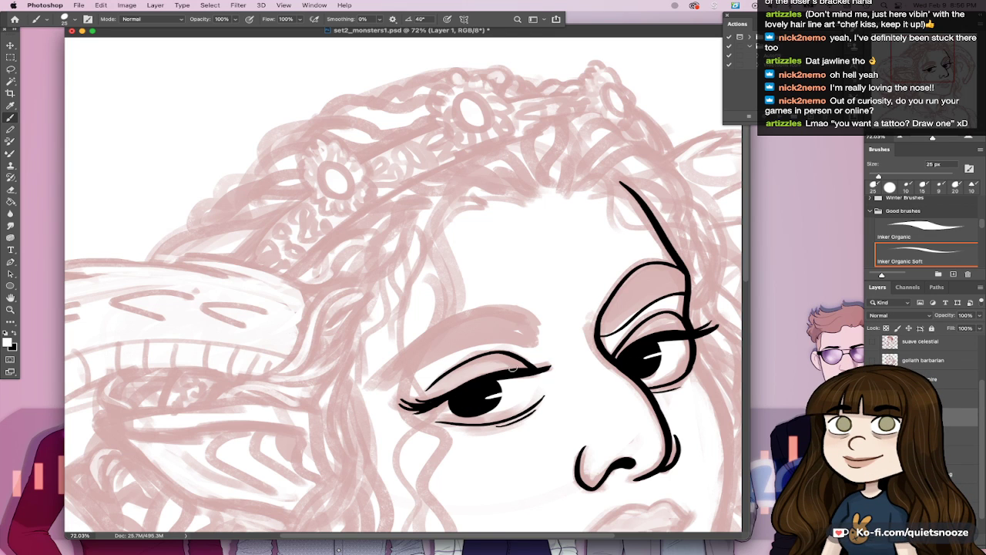
key(x)
Step: Ink the full outline of the near eyebrow from its tapered tail to its rounded inner end and save the document
drag(372, 384, 506, 307)
mouse_move(371, 385)
mouse_down()
mouse_move(394, 367)
mouse_move(539, 343)
mouse_up()
mouse_move(483, 307)
mouse_down()
mouse_move(542, 318)
mouse_move(537, 344)
mouse_up()
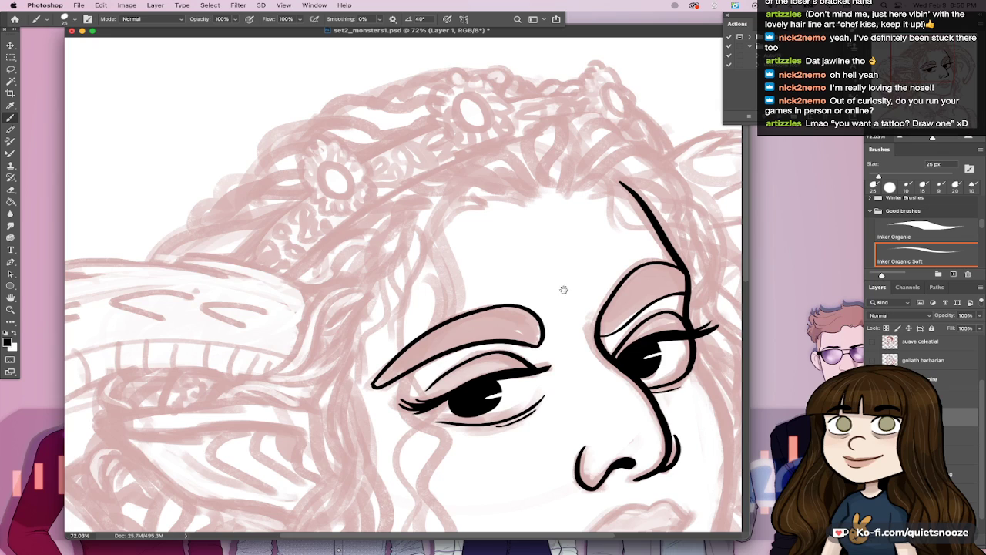
drag(616, 386, 573, 393)
key(super+s)
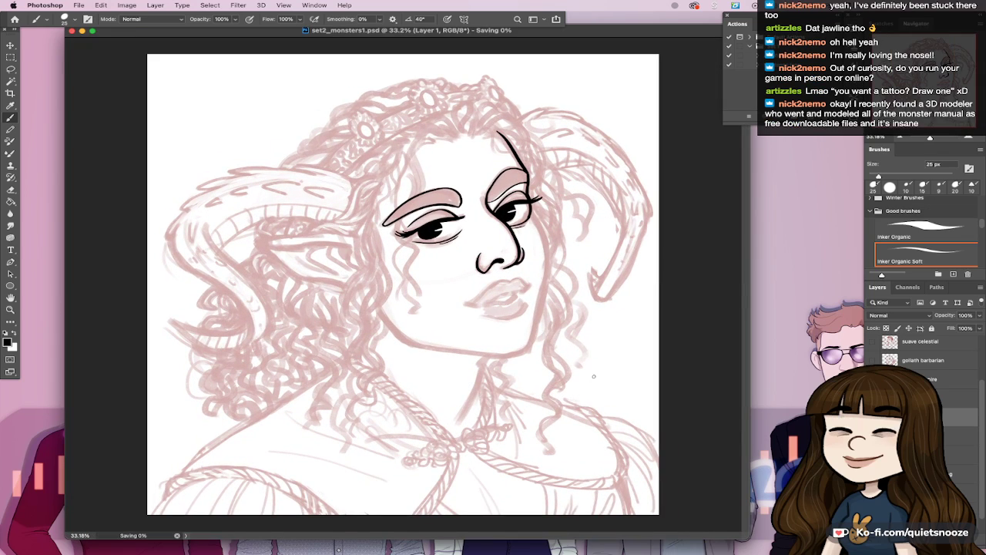
Step: Reduce the brush to 10 px and ink thin hair strokes across the middle of the far eyebrow
mouse_move(500, 156)
mouse_down()
mouse_move(544, 145)
mouse_move(564, 157)
mouse_up()
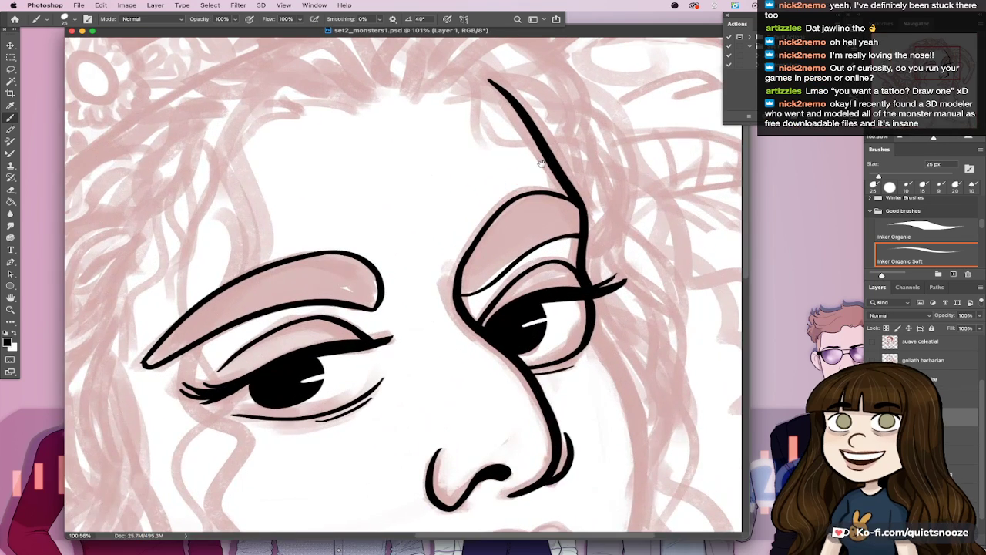
key(bracketleft)
key(bracketleft)
key(bracketleft)
drag(501, 274, 532, 185)
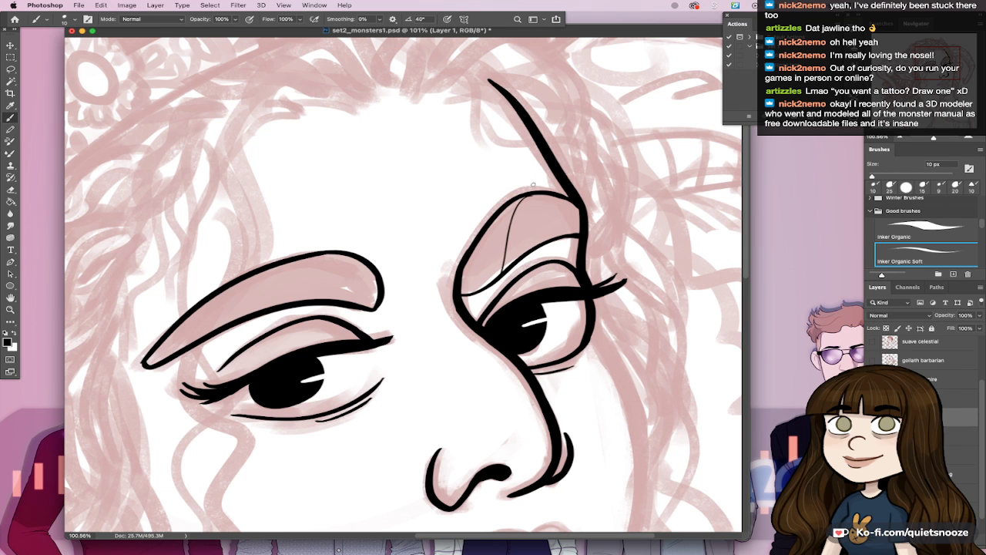
key(super+z)
mouse_move(508, 266)
mouse_down()
mouse_move(524, 194)
mouse_move(522, 255)
mouse_up()
Step: Ink thin hair strokes along the near eyebrow, add more at both ends of the far eyebrow, and save the document
drag(282, 266, 319, 298)
drag(319, 255, 349, 303)
drag(329, 255, 352, 305)
drag(354, 258, 367, 307)
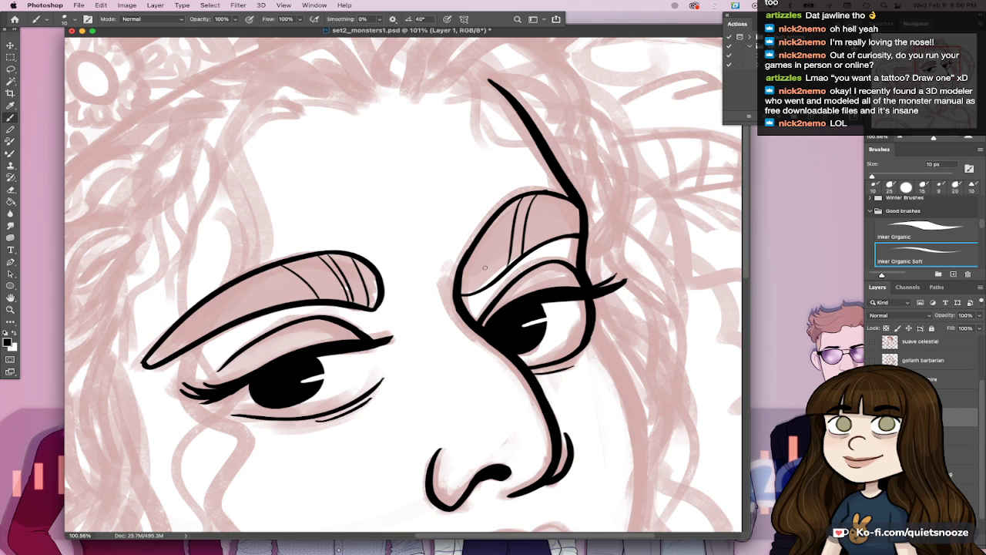
mouse_move(493, 223)
mouse_down()
mouse_move(485, 287)
mouse_move(486, 230)
mouse_up()
drag(188, 319, 239, 313)
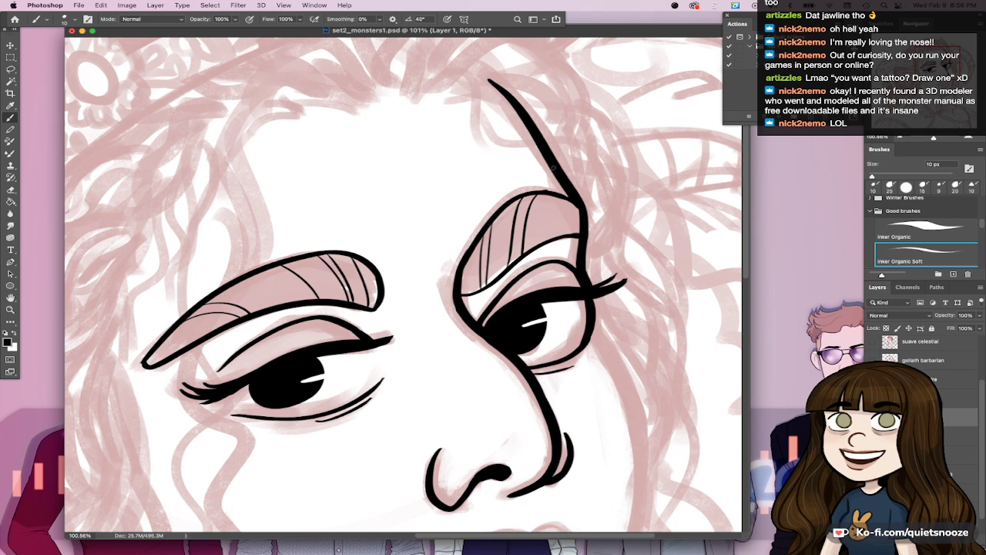
drag(571, 197, 562, 237)
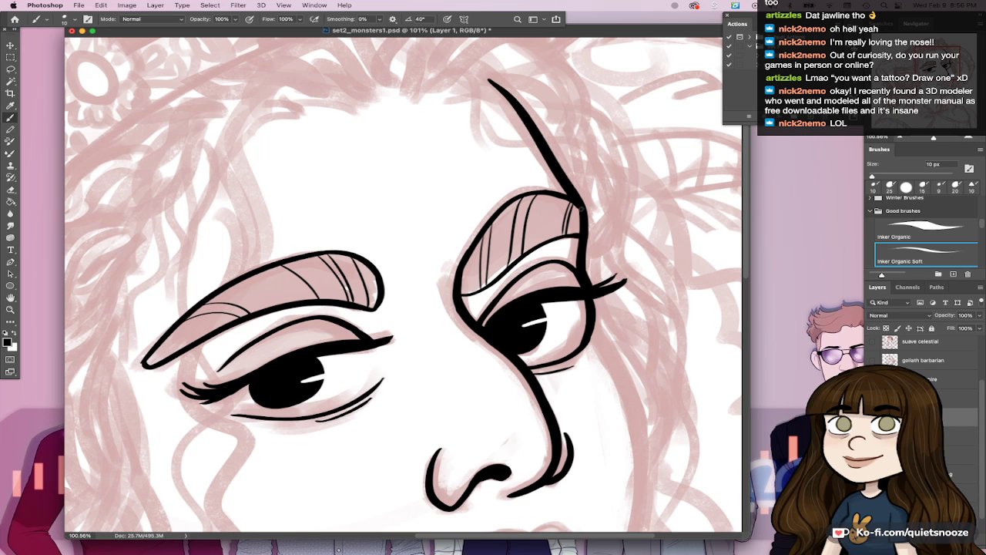
key(super+0)
key(super+s)
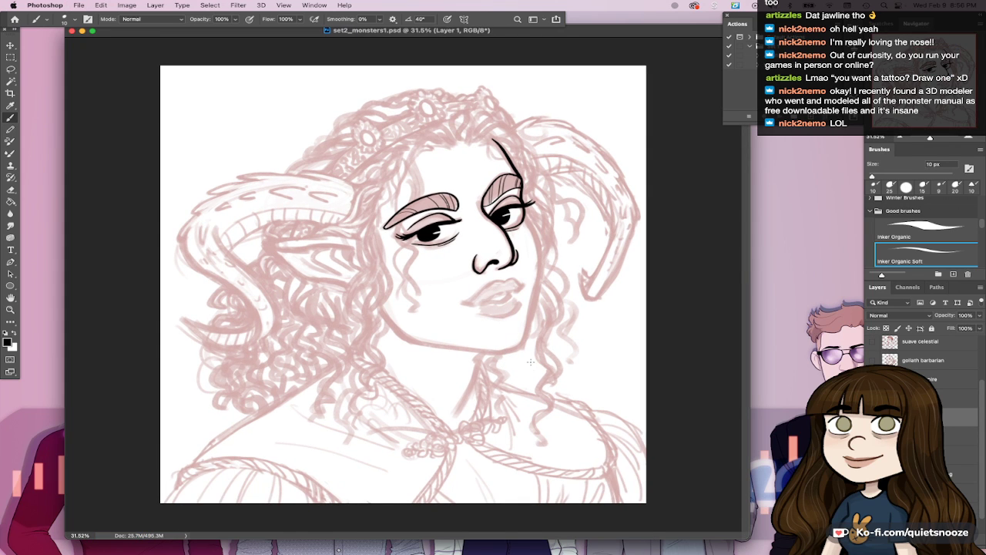
Step: Set the brush to 25 px, ink the near-side jawline from the hair to the chin, and clean up the line's edge
key(bracketright)
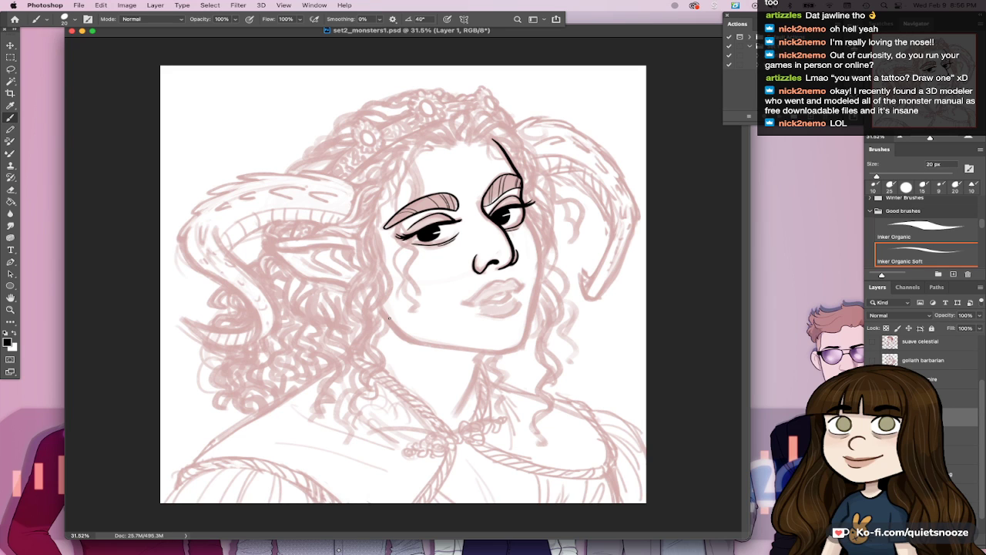
key(bracketright)
drag(411, 340, 483, 351)
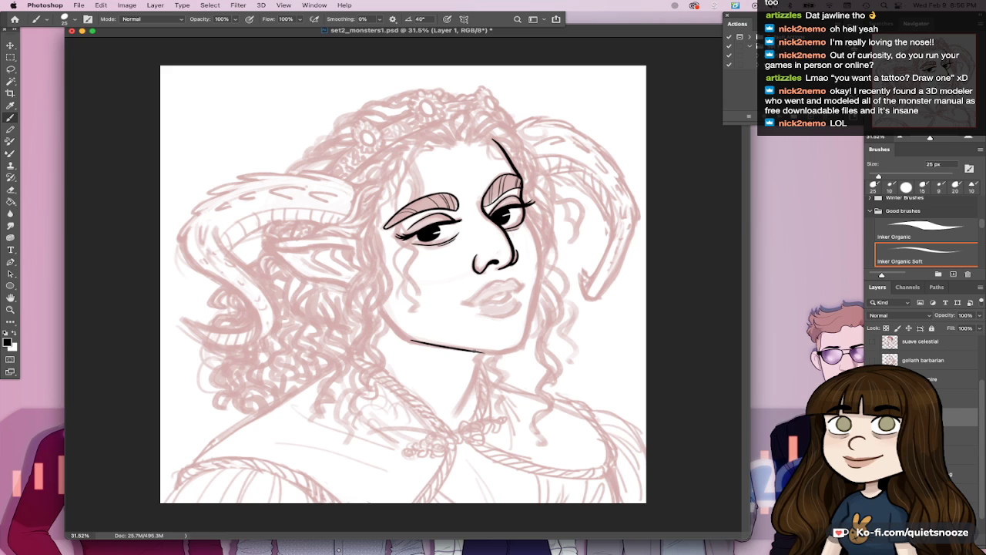
drag(378, 306, 493, 351)
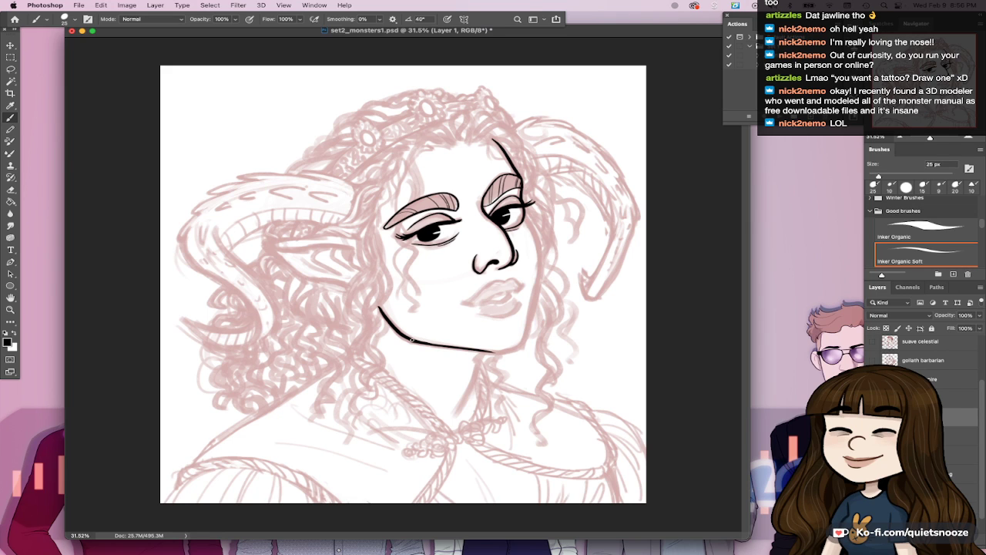
key(e)
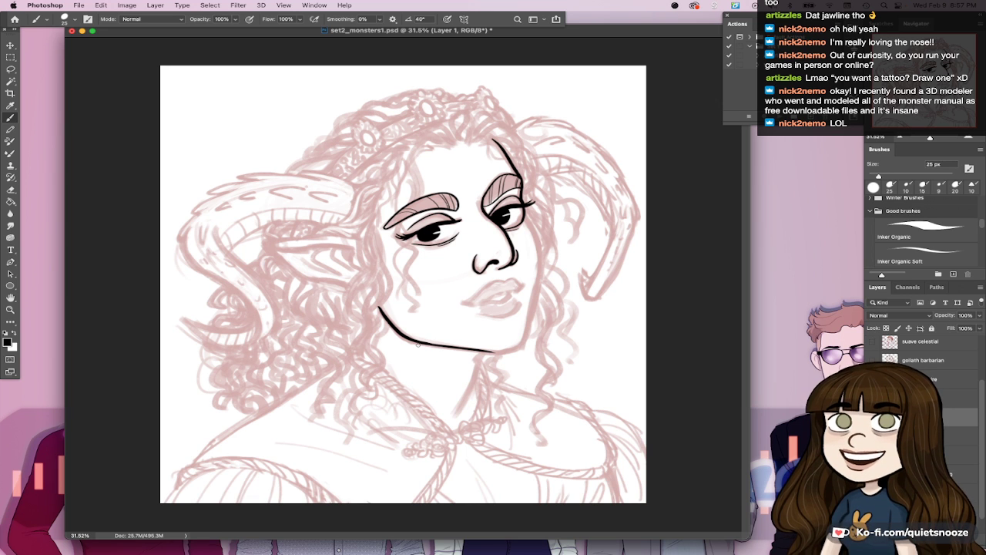
Step: Extend the inked jawline under the chin, curving it up toward the chin's far corner
mouse_move(514, 338)
mouse_down()
mouse_move(590, 398)
mouse_move(611, 452)
mouse_up()
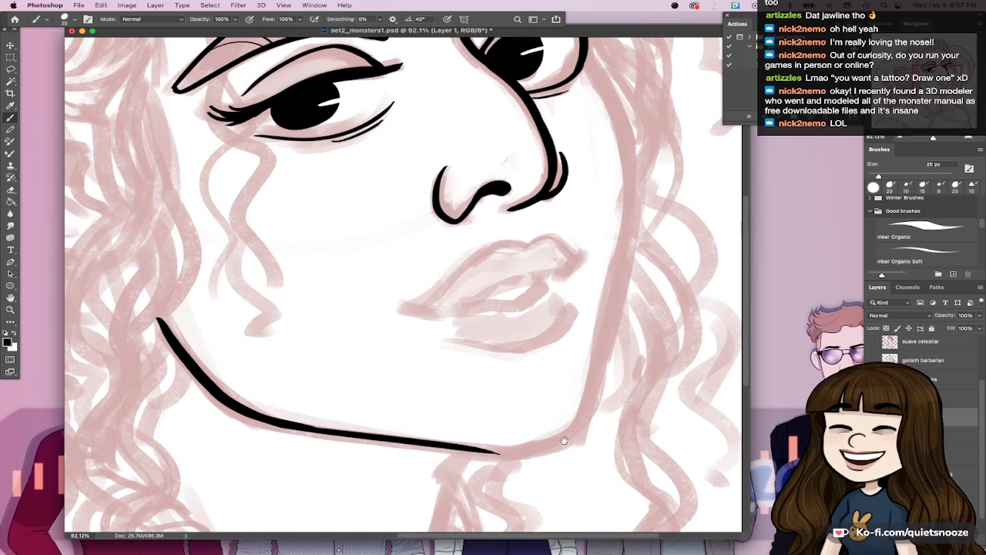
mouse_move(453, 445)
mouse_down()
mouse_move(491, 454)
mouse_move(572, 434)
mouse_up()
key(super+z)
mouse_move(460, 447)
mouse_down()
mouse_move(553, 445)
mouse_move(575, 433)
mouse_up()
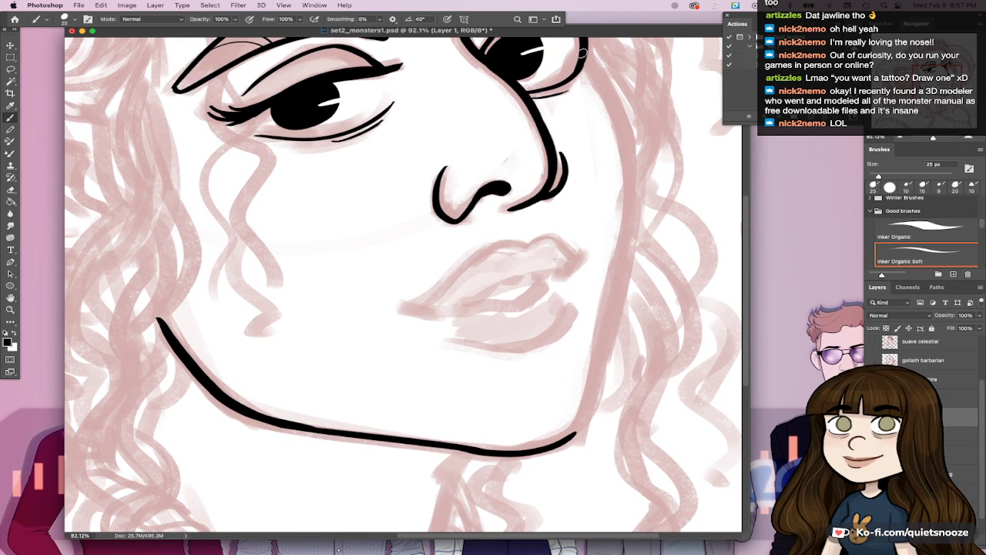
Step: Ink the far cheek contour from the far eye down to the chin and join it to the jawline
drag(583, 55, 613, 295)
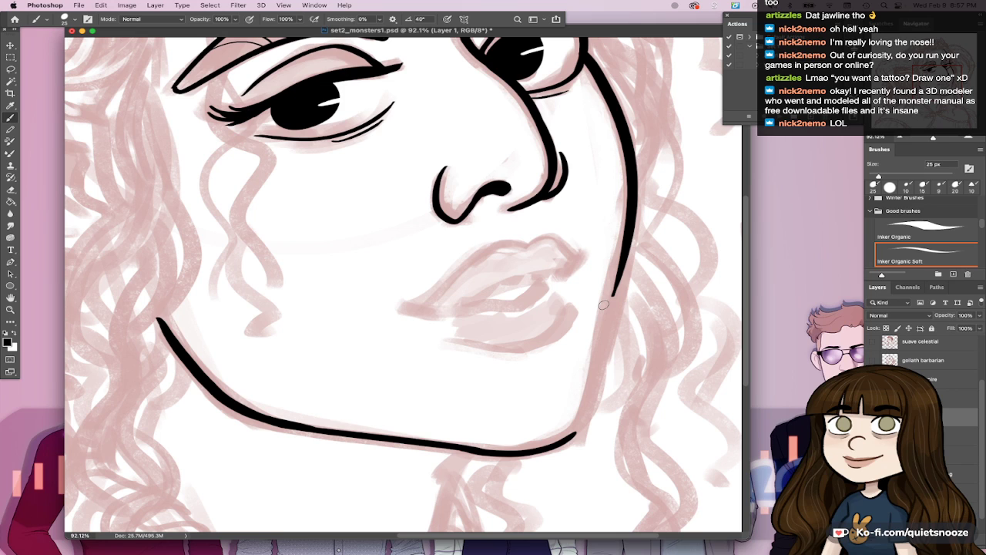
mouse_move(602, 341)
mouse_down()
mouse_move(629, 240)
mouse_move(613, 293)
mouse_up()
key(super+z)
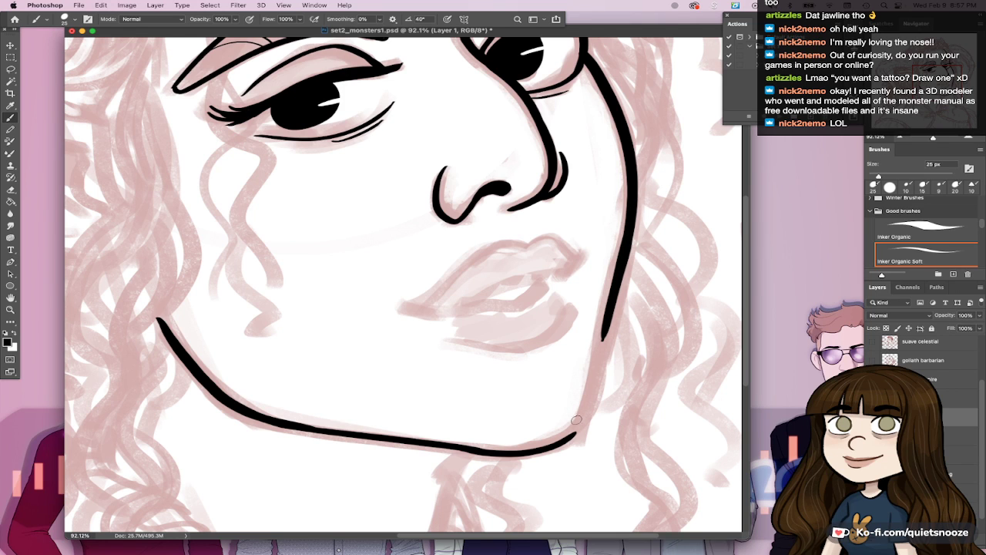
mouse_move(499, 451)
mouse_down()
mouse_move(577, 432)
mouse_move(596, 370)
mouse_up()
key(super+z)
drag(613, 298, 594, 399)
key(super+z)
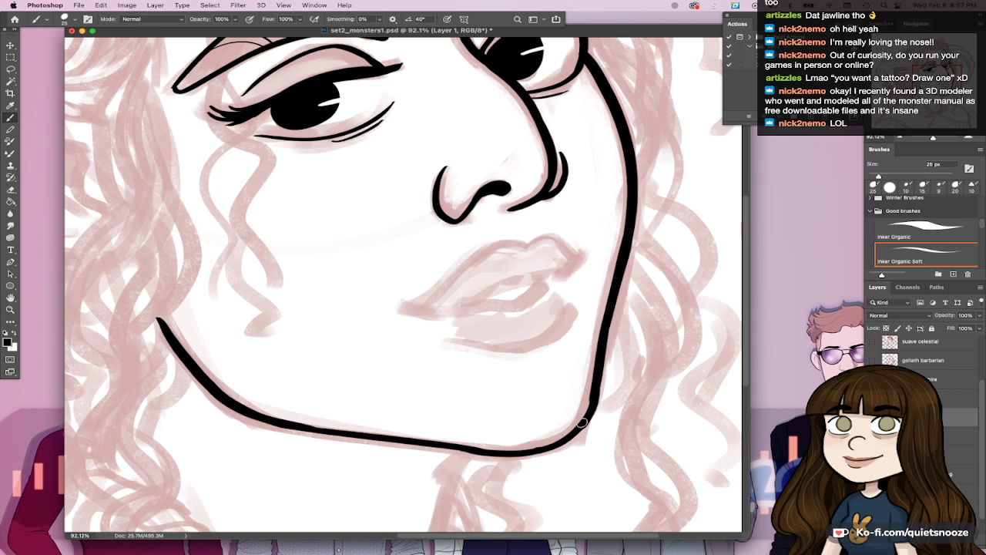
Step: Clean up the outer edge of the chin's far corner, smooth the line under the chin, and save the document
key(e)
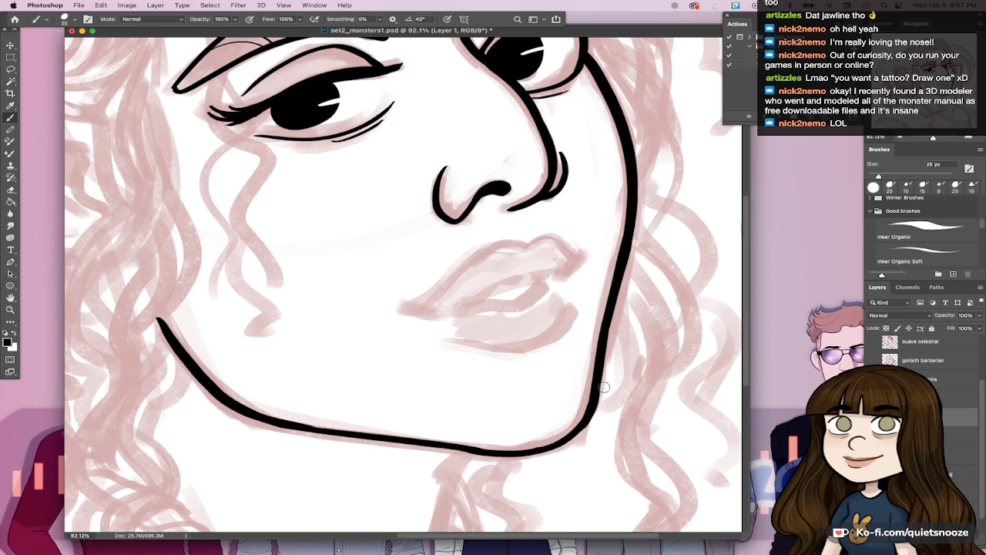
drag(604, 387, 579, 437)
key(period)
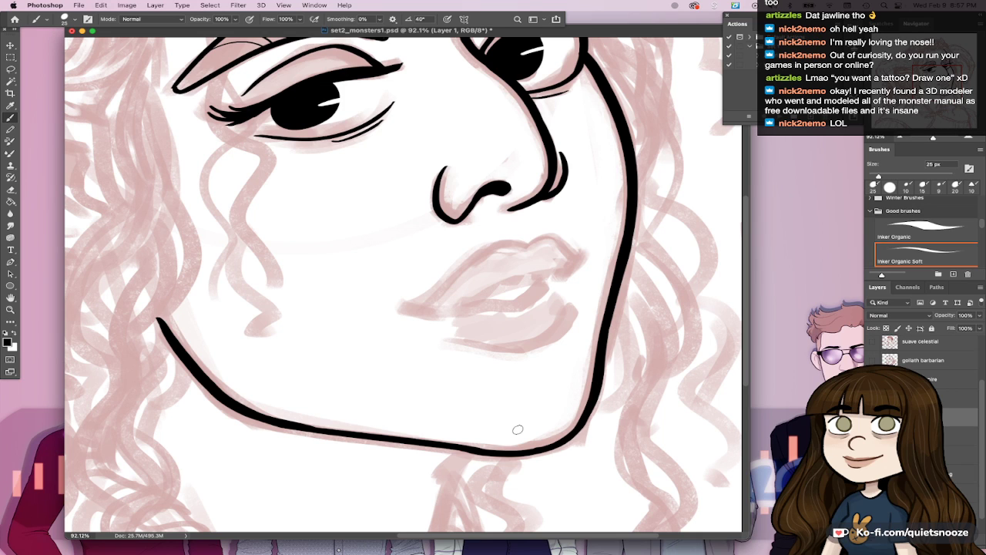
drag(511, 448, 556, 442)
key(super+0)
key(super+s)
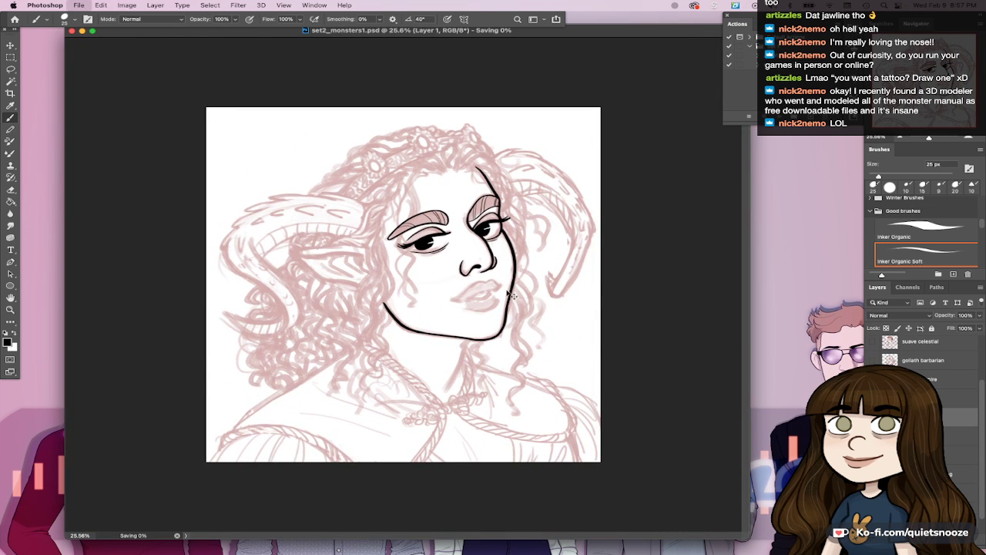
Step: Ink the front neck contour from under the chin to the collar and a short near-side neck line
scroll(449, 341, up, 5)
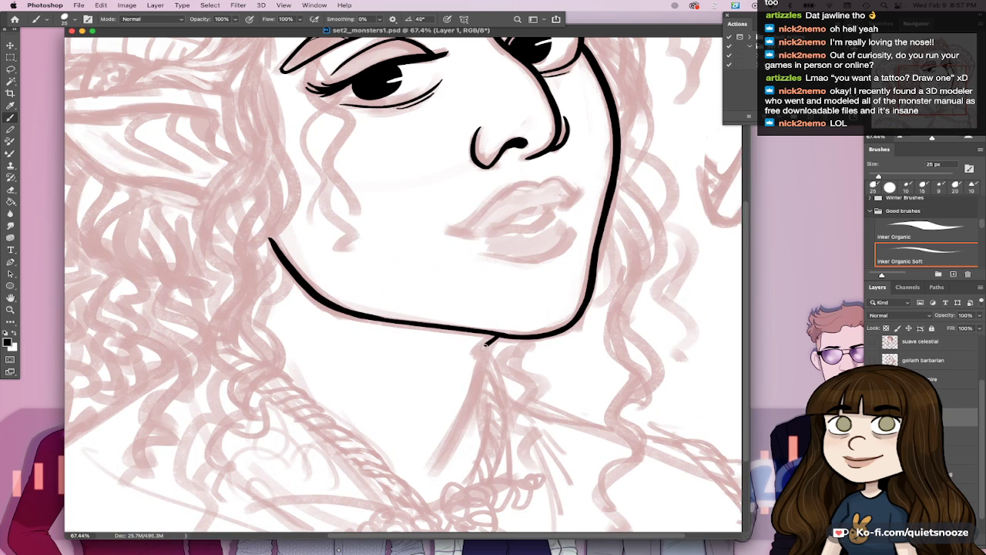
drag(490, 339, 433, 472)
key(super+z)
mouse_move(499, 336)
mouse_down()
mouse_move(482, 351)
mouse_move(438, 466)
mouse_up()
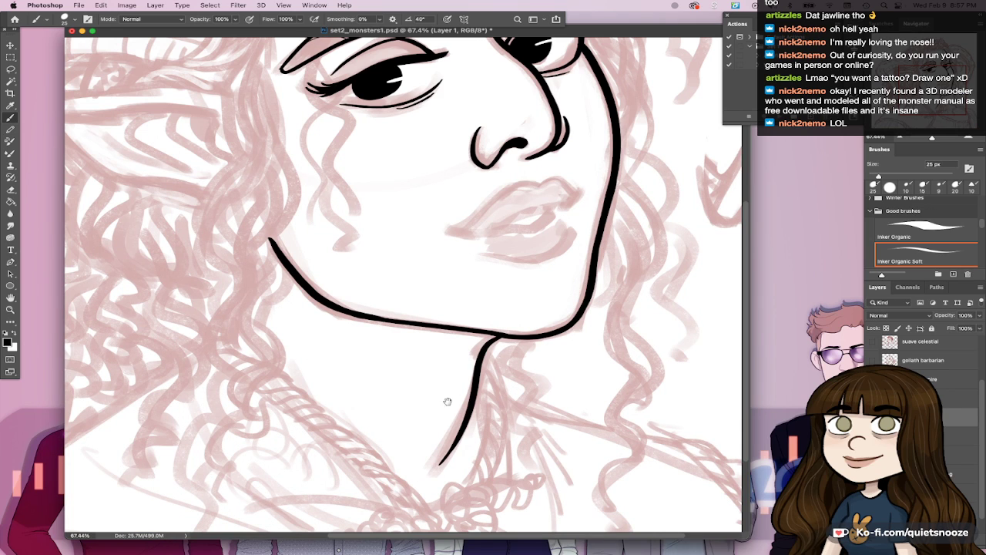
drag(313, 387, 339, 424)
key(super+z)
drag(299, 363, 340, 427)
Step: Ink the upper lip's lower edge as a curved line from the near mouth corner to the far side
scroll(382, 303, up, 10)
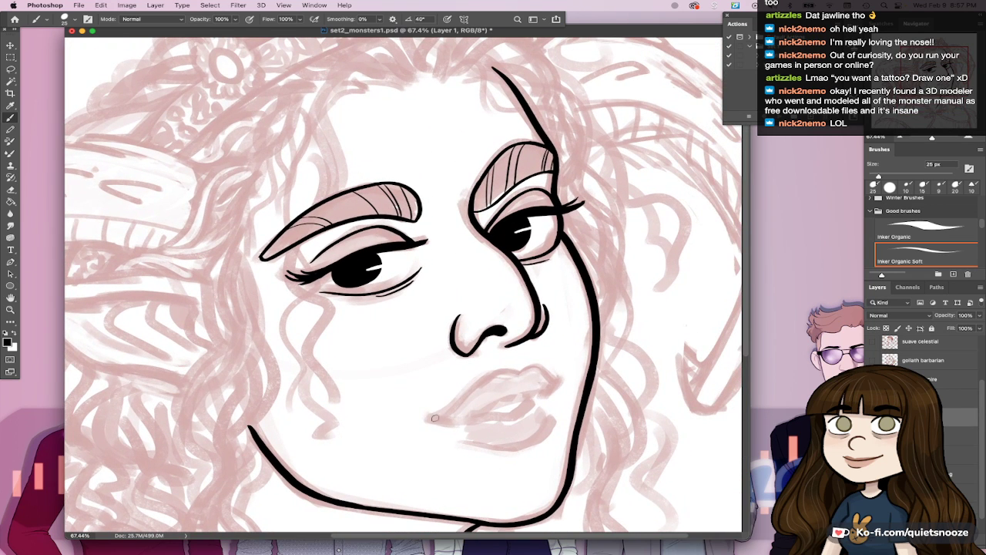
mouse_move(429, 420)
mouse_down()
mouse_move(494, 406)
mouse_move(540, 393)
mouse_up()
drag(462, 421, 531, 406)
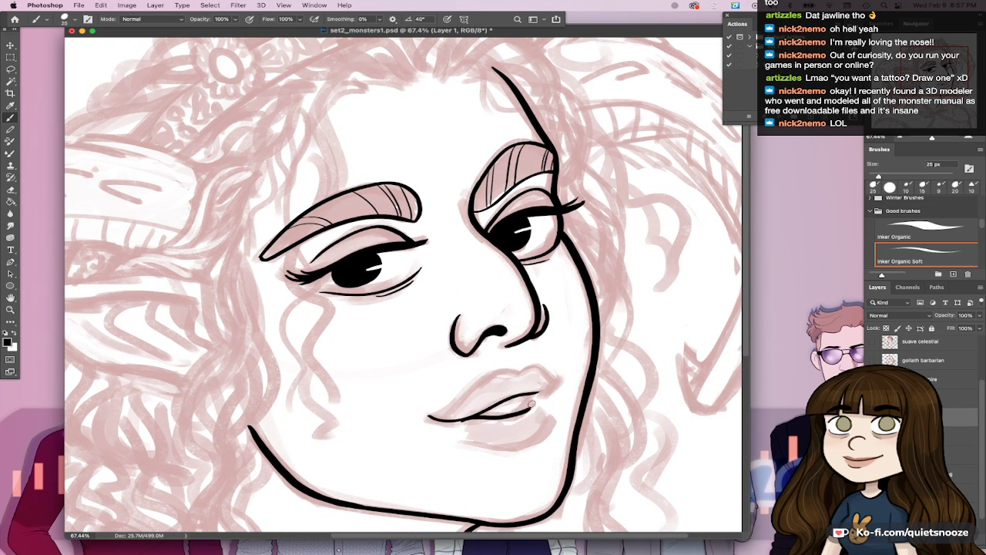
key(super+z)
drag(464, 423, 478, 414)
key(super+z)
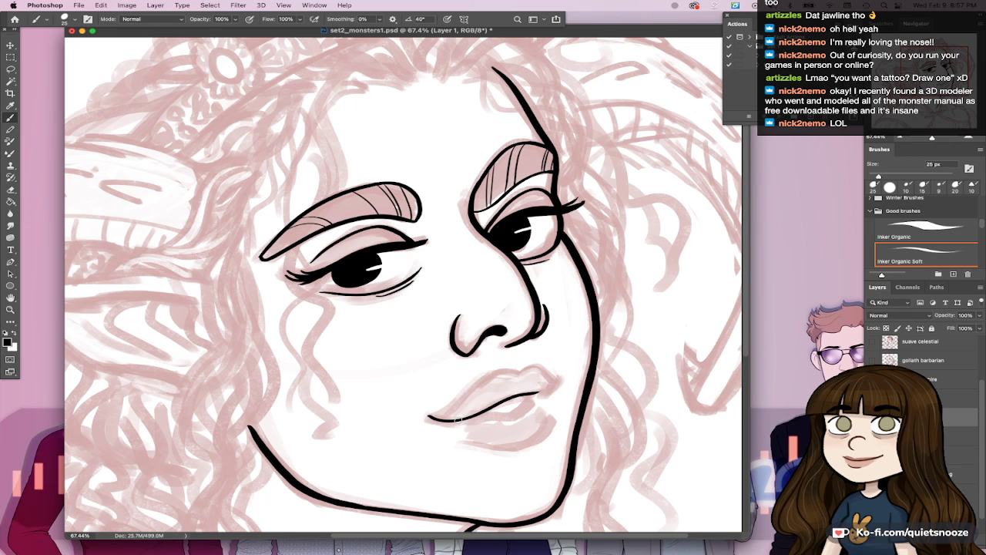
Step: Ink the two small fangs below the upper lip line and outline the lower lip
drag(458, 420, 478, 424)
mouse_move(480, 418)
mouse_down()
mouse_move(542, 394)
mouse_move(551, 422)
mouse_up()
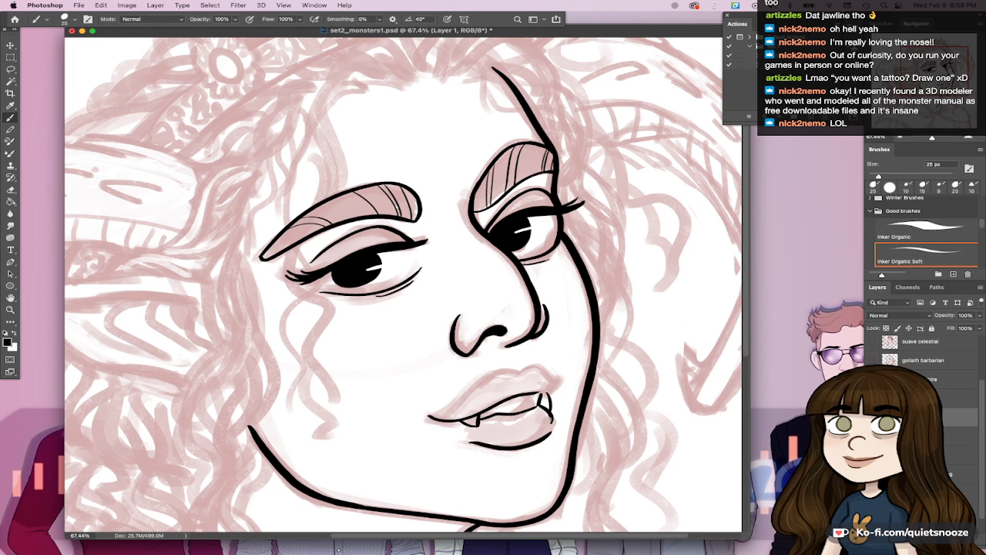
mouse_move(467, 441)
mouse_down()
mouse_move(494, 446)
mouse_move(552, 421)
mouse_up()
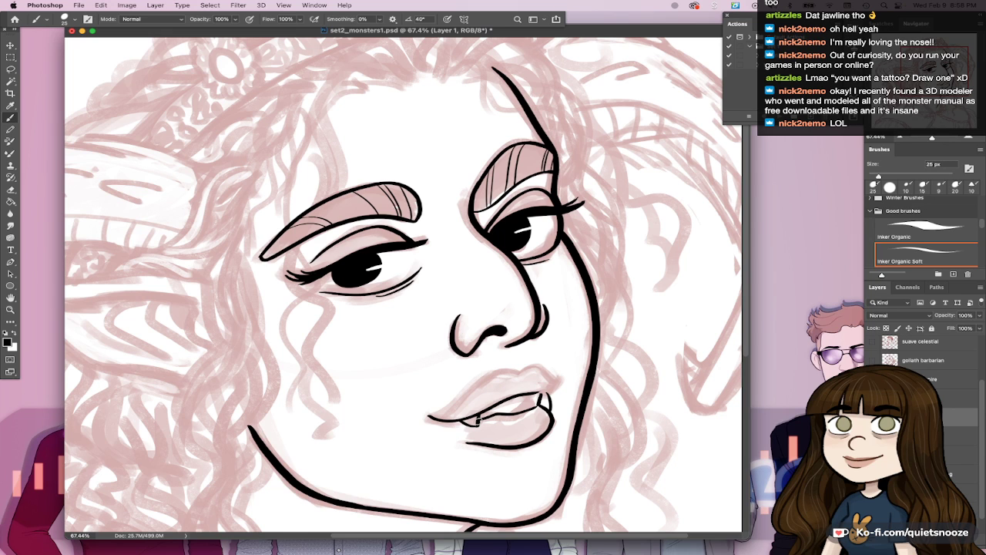
Step: Fill the mouth opening between the fangs with black and ink the upturned far corner of the upper lip's lower line
mouse_move(478, 422)
mouse_down()
mouse_move(540, 407)
mouse_move(493, 418)
mouse_move(535, 408)
mouse_up()
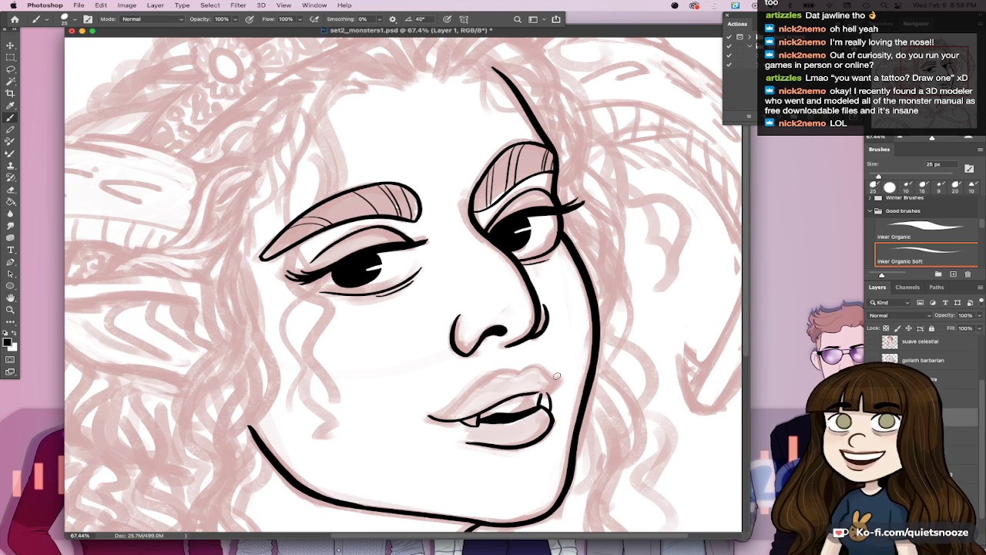
drag(546, 405, 519, 399)
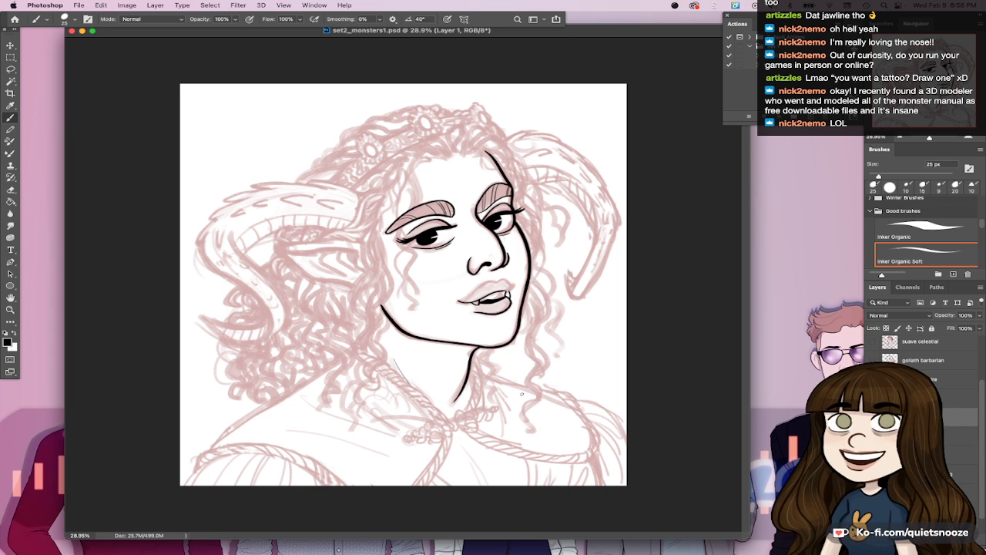
drag(494, 270, 559, 270)
drag(549, 426, 595, 424)
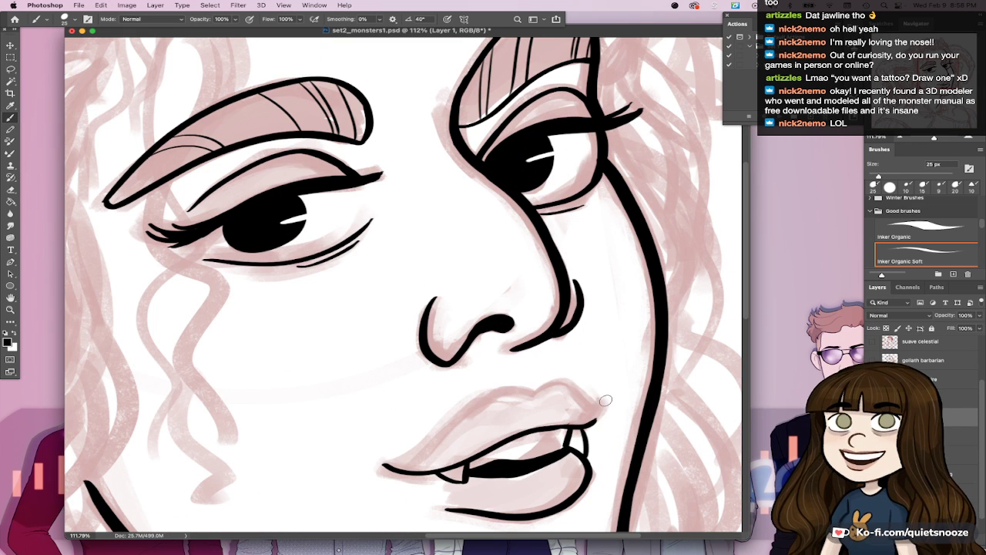
key(super+z)
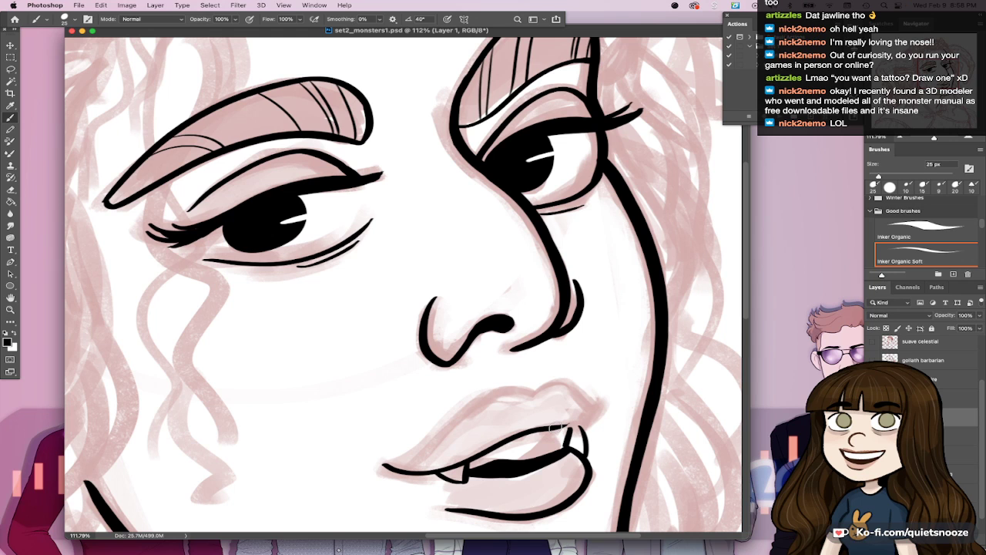
drag(563, 426, 605, 401)
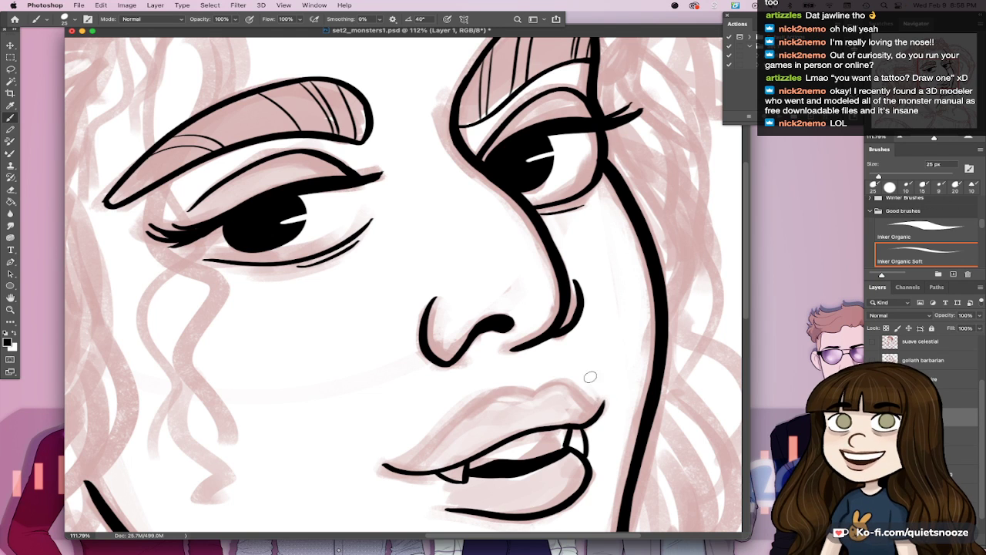
Step: Set the brush to 10 px and ink the upper lip's top contour from the near mouth corner to the middle dip
key(bracketleft)
key(bracketleft)
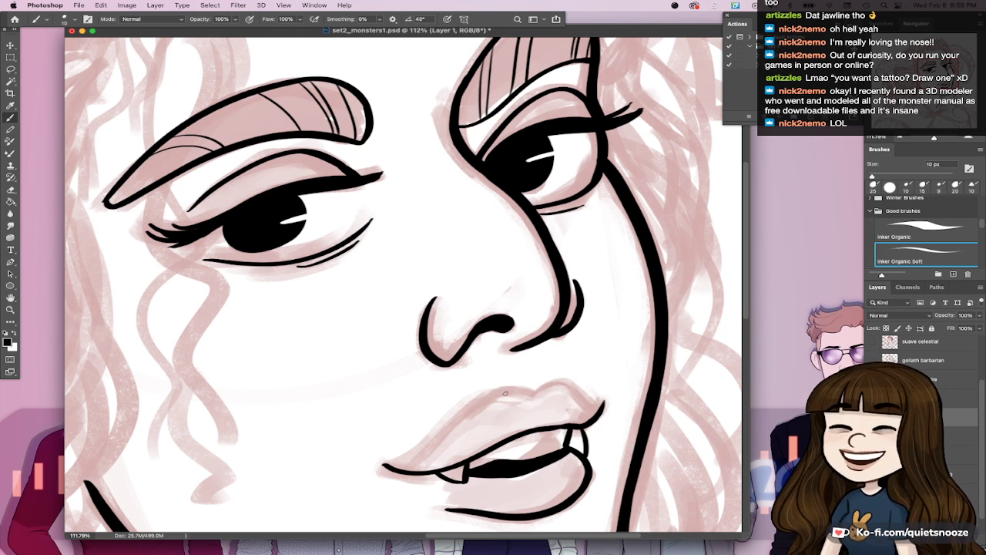
mouse_move(397, 468)
mouse_down()
mouse_move(465, 406)
mouse_move(534, 387)
mouse_up()
key(super+z)
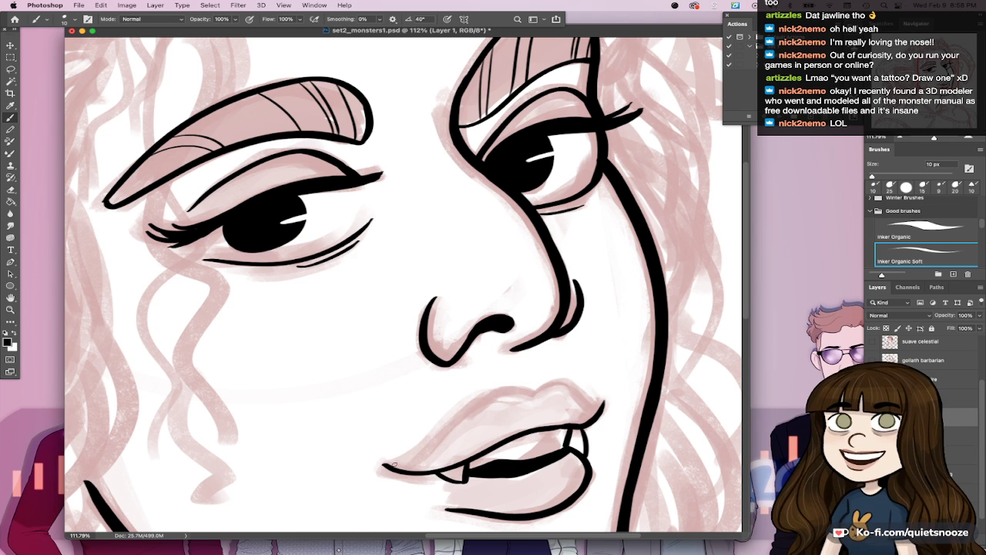
mouse_move(390, 466)
mouse_down()
mouse_move(458, 420)
mouse_move(531, 391)
mouse_move(586, 409)
mouse_move(553, 382)
mouse_move(586, 411)
mouse_up()
key(super+z)
key(super+z)
Step: Ink the far half of the upper lip's top contour from the middle dip to the far mouth corner
mouse_move(534, 393)
mouse_down()
mouse_move(544, 387)
mouse_move(588, 412)
mouse_up()
key(super+z)
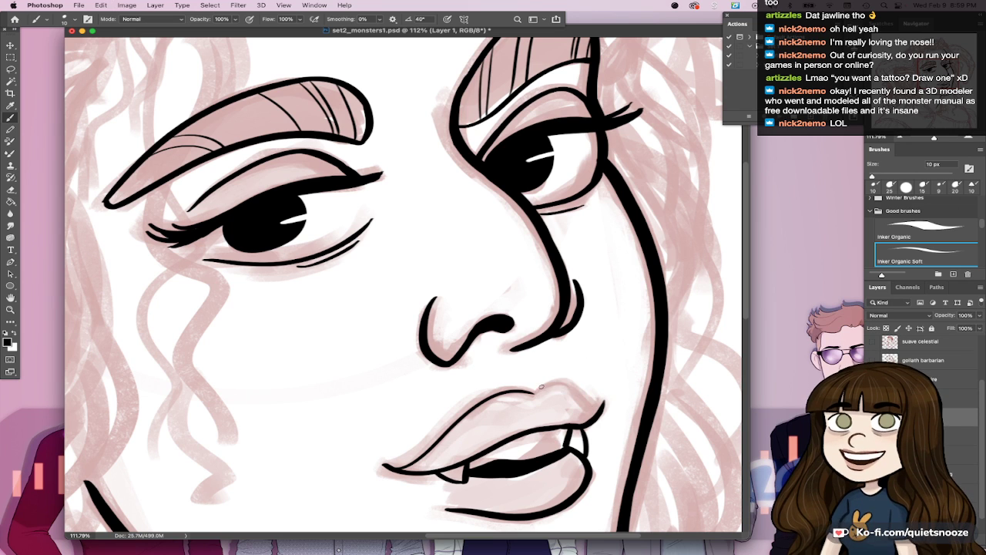
mouse_move(534, 393)
mouse_down()
mouse_move(575, 387)
mouse_move(584, 409)
mouse_up()
key(super+z)
key(super+z)
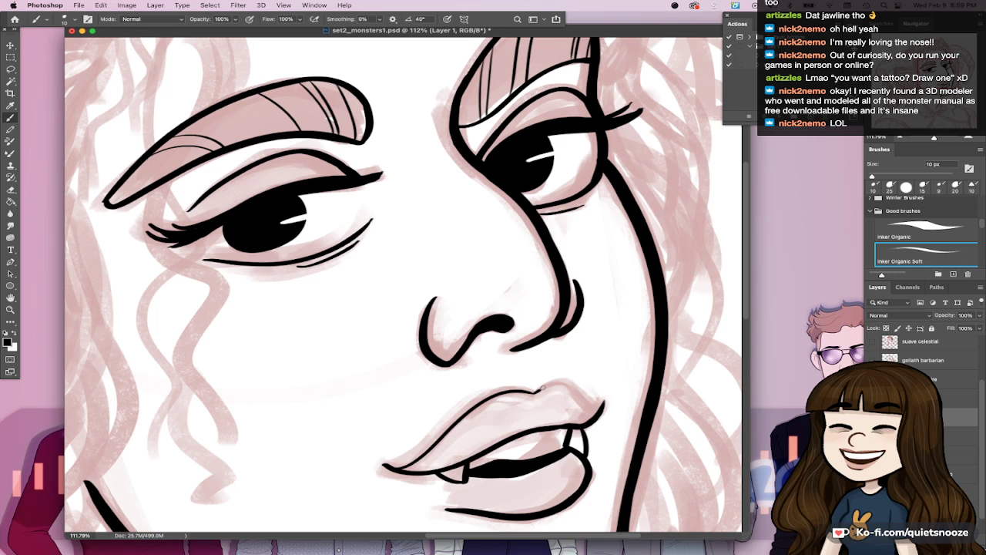
drag(543, 389, 600, 408)
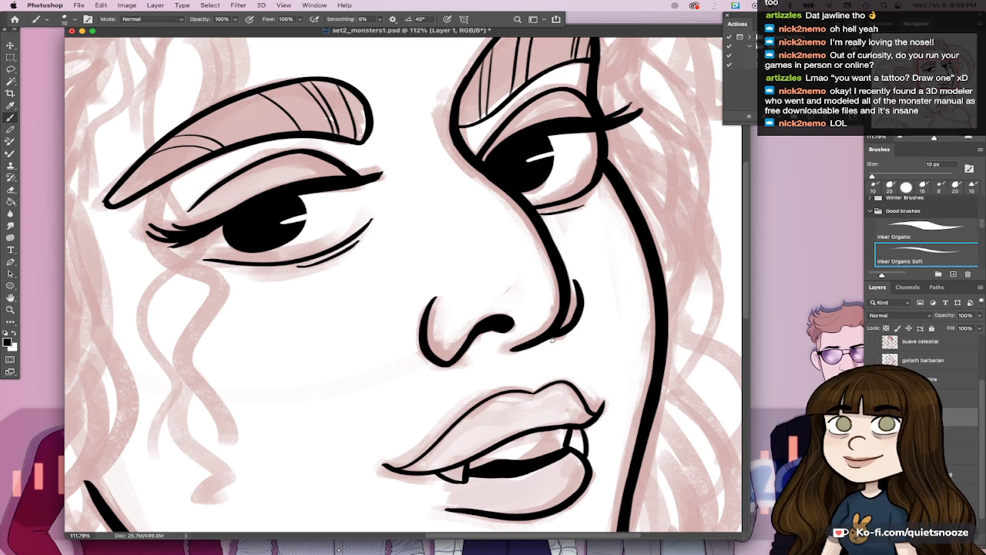
drag(493, 395, 569, 383)
key(super+z)
Step: Clean up the far fang's inner line, reshape the near fang into a sharp point, and save the document
drag(577, 417, 518, 430)
scroll(518, 428, up, 6)
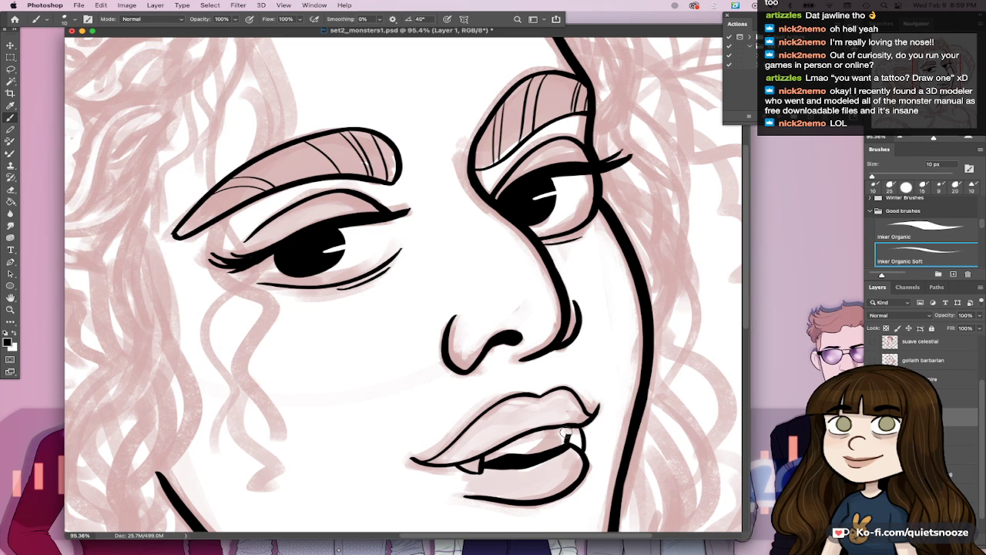
drag(566, 433, 571, 435)
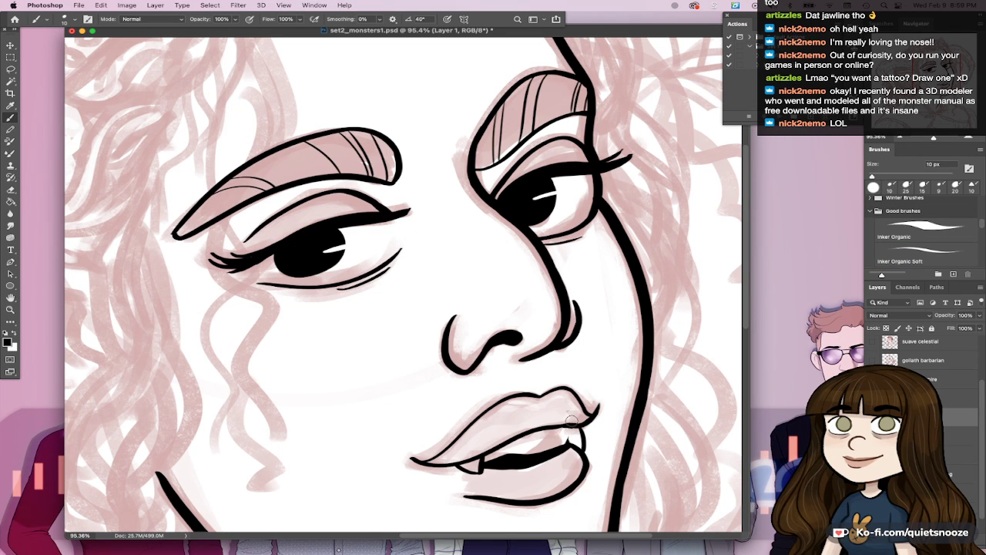
drag(567, 440, 570, 445)
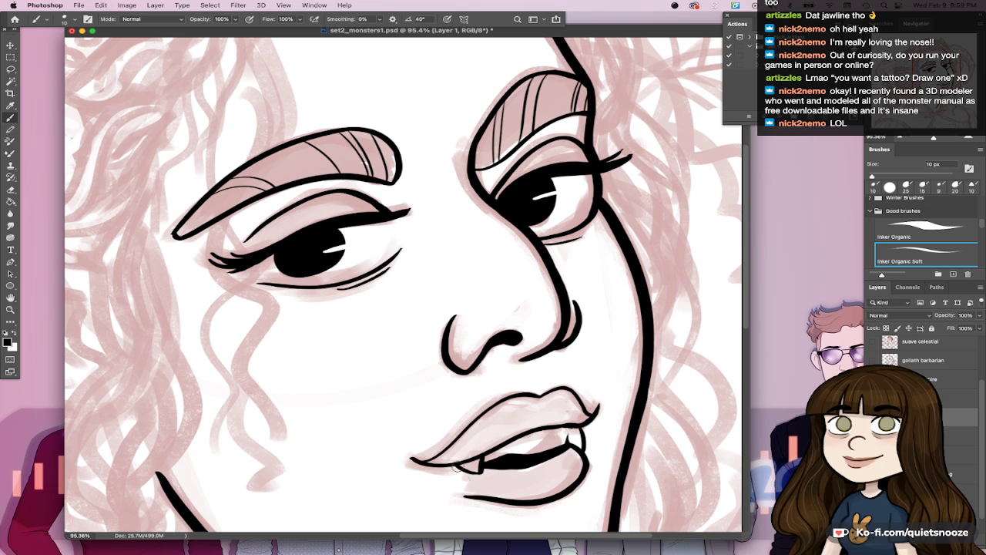
key(shift+comma)
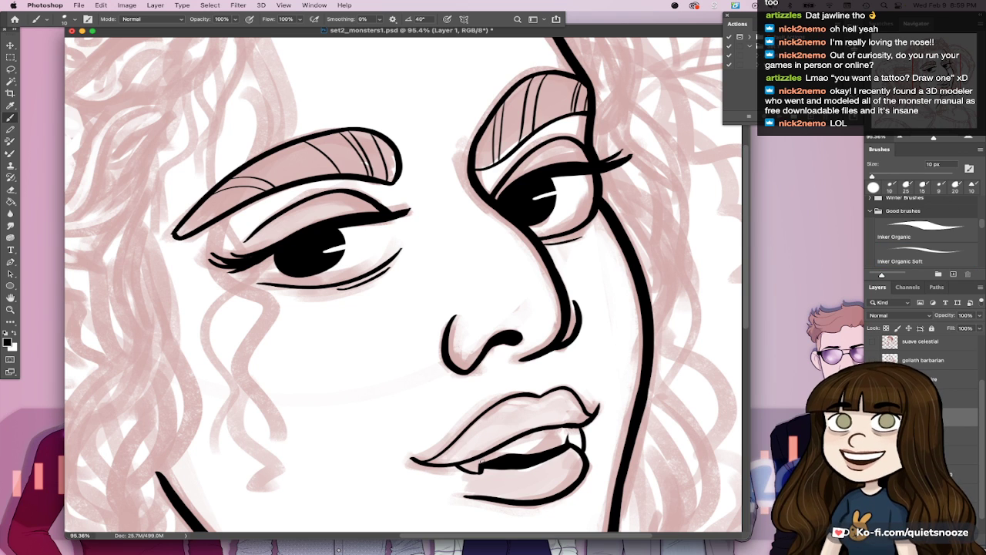
key(shift+period)
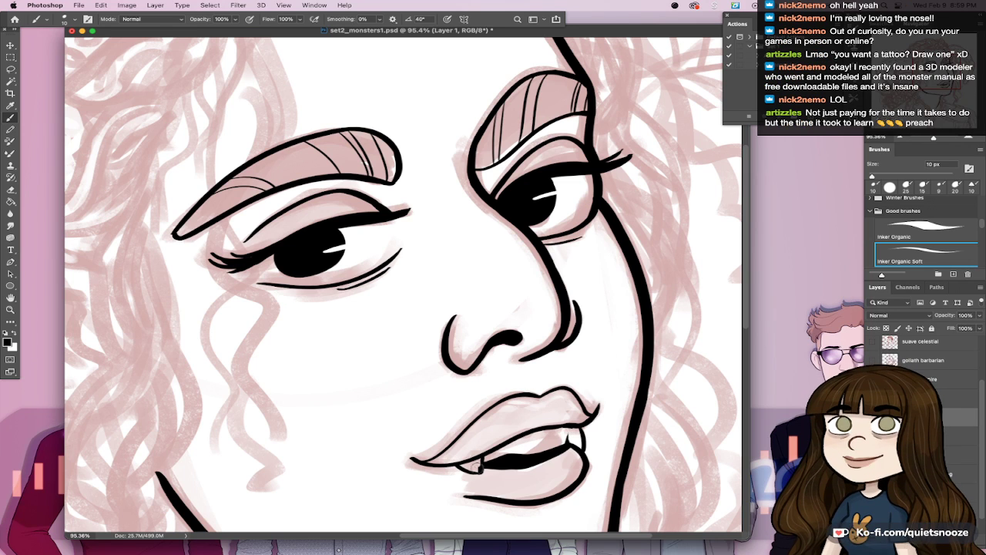
key(shift+comma)
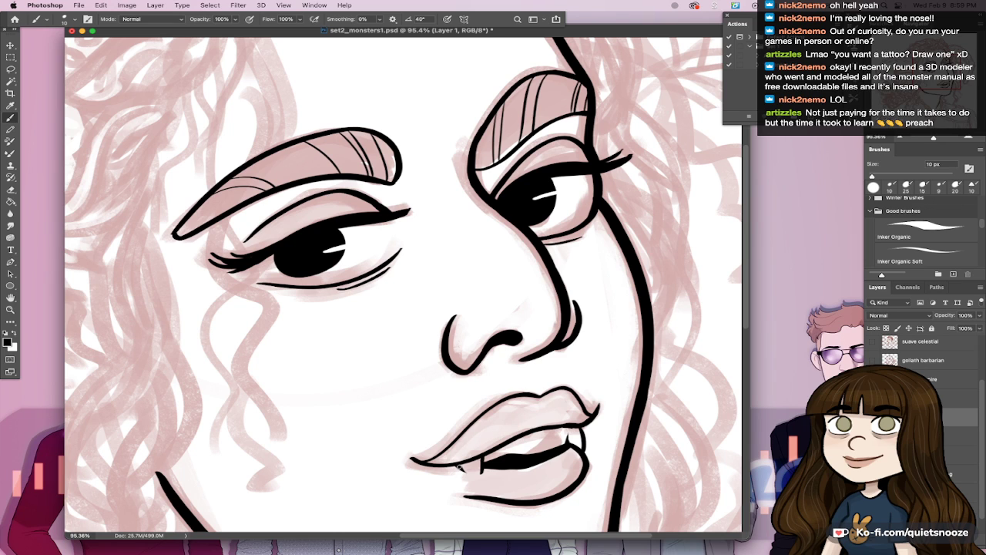
key(period)
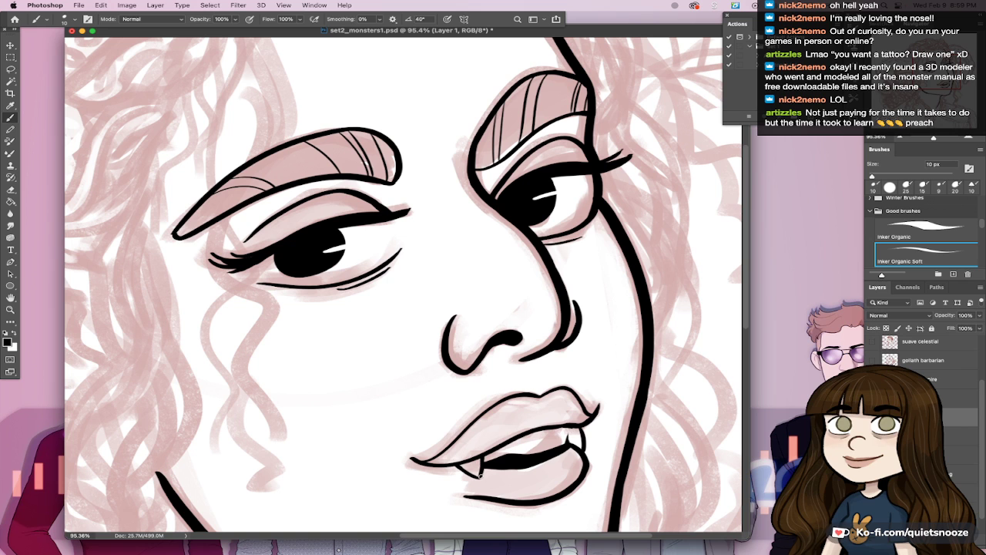
scroll(624, 419, down, 3)
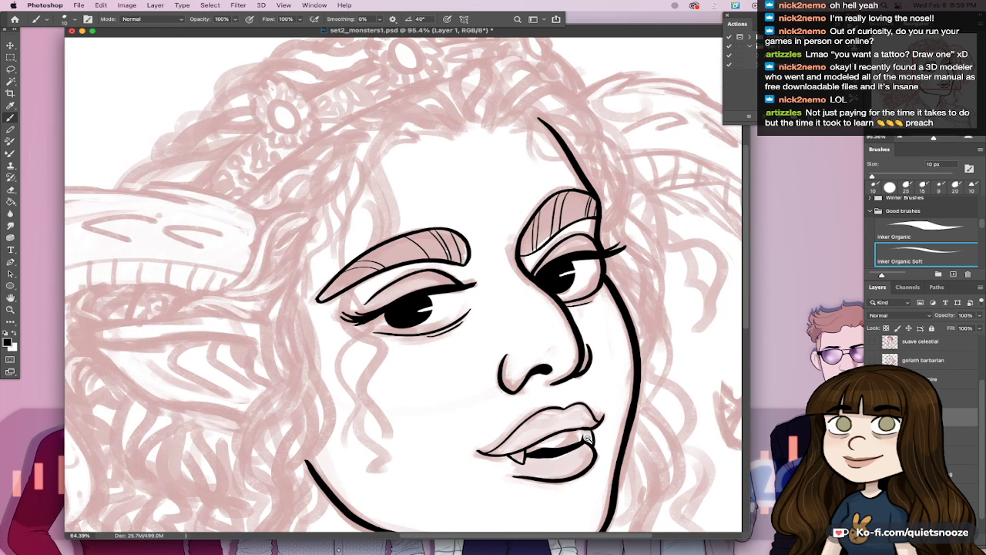
scroll(587, 437, down, 3)
key(ctrl+s)
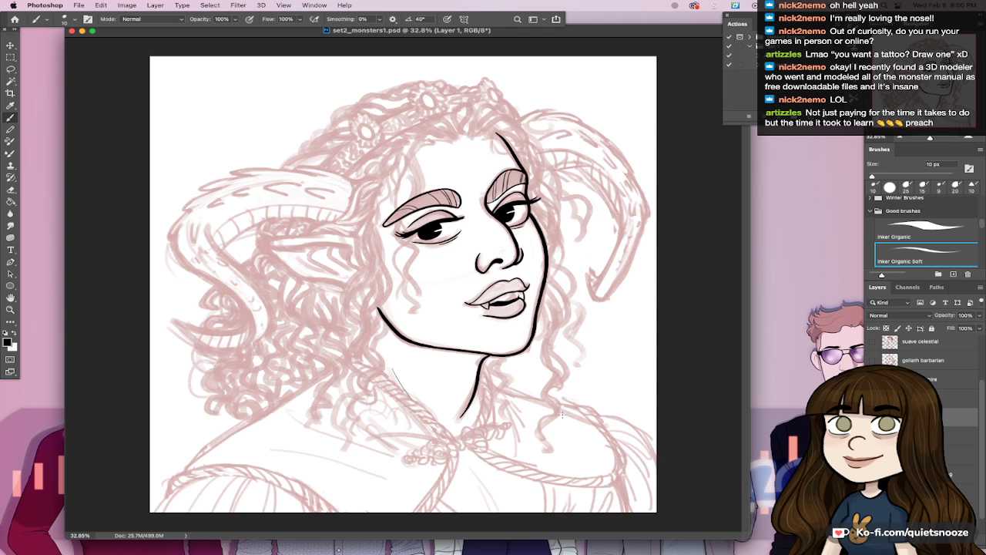
Step: Ink thin fabric fold lines on the bodice below the clasp and under the far side of the cape's hem
drag(477, 482, 490, 510)
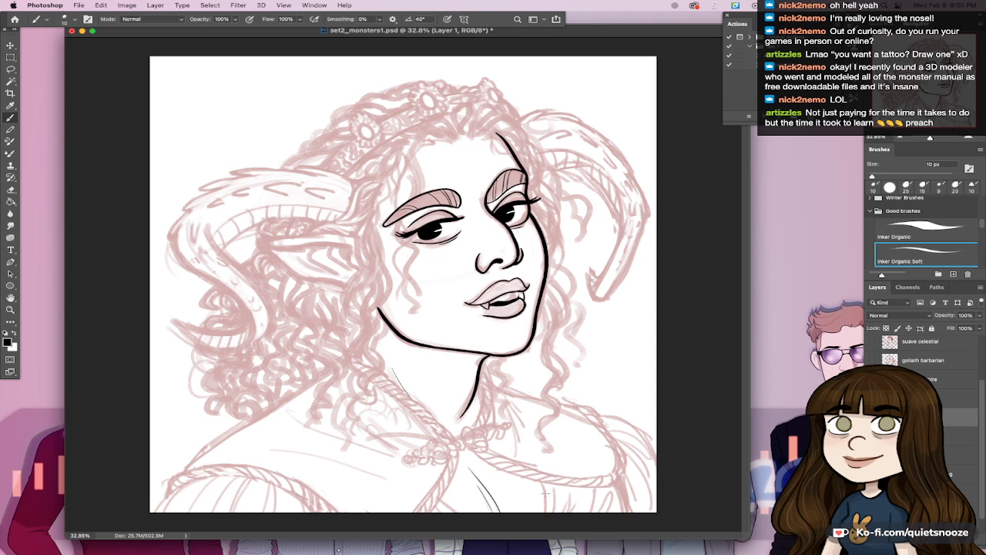
drag(542, 476, 547, 512)
drag(598, 489, 614, 511)
drag(442, 505, 451, 511)
Step: Ink thin fold lines across the cape's near shoulder and around the collar on both sides of the neck
drag(279, 449, 377, 479)
key(super+z)
drag(290, 448, 374, 474)
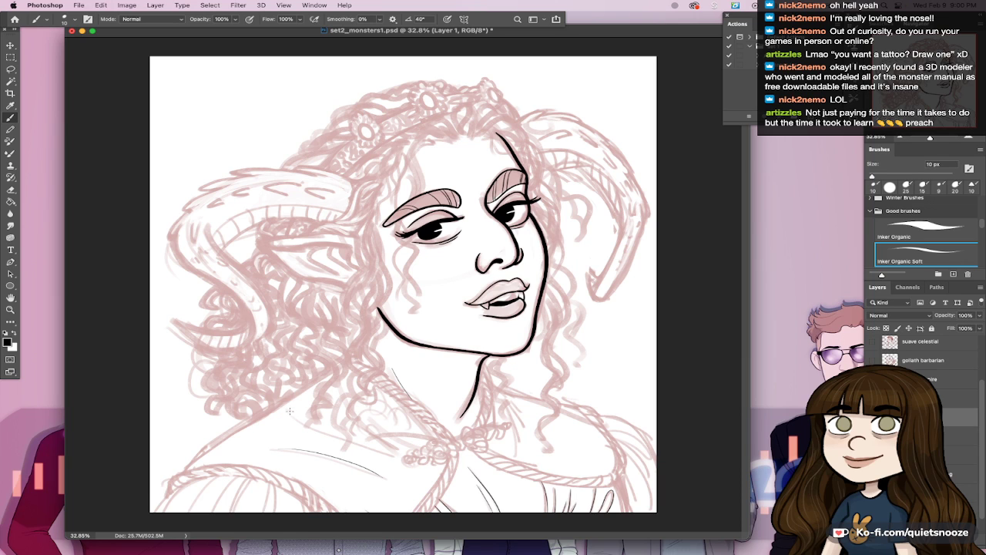
drag(289, 411, 388, 453)
drag(516, 433, 516, 453)
drag(506, 400, 525, 433)
drag(504, 397, 527, 421)
drag(336, 380, 391, 442)
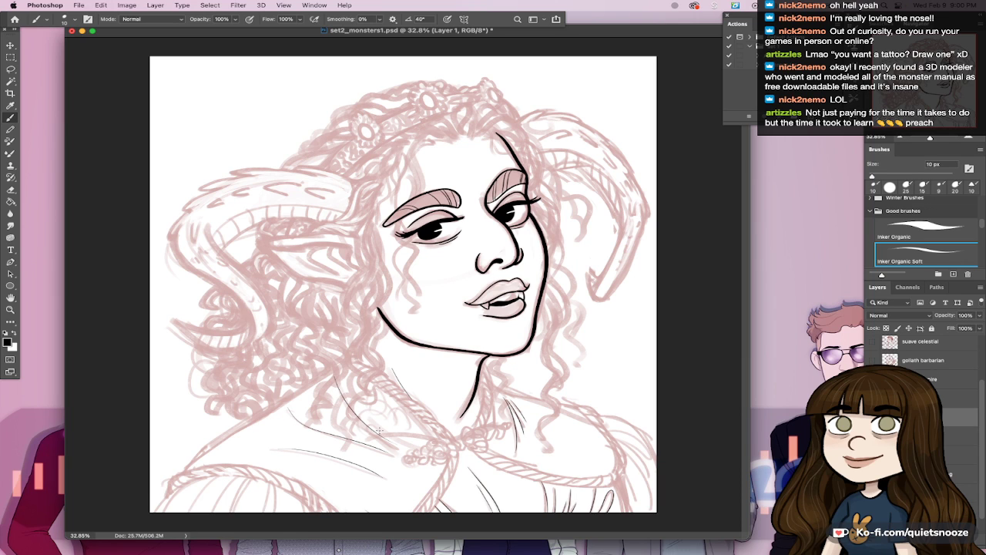
drag(354, 407, 423, 452)
Step: Ink thin vertical pleat lines on the near puffed sleeve below the braided trim
drag(246, 481, 235, 513)
drag(266, 478, 269, 512)
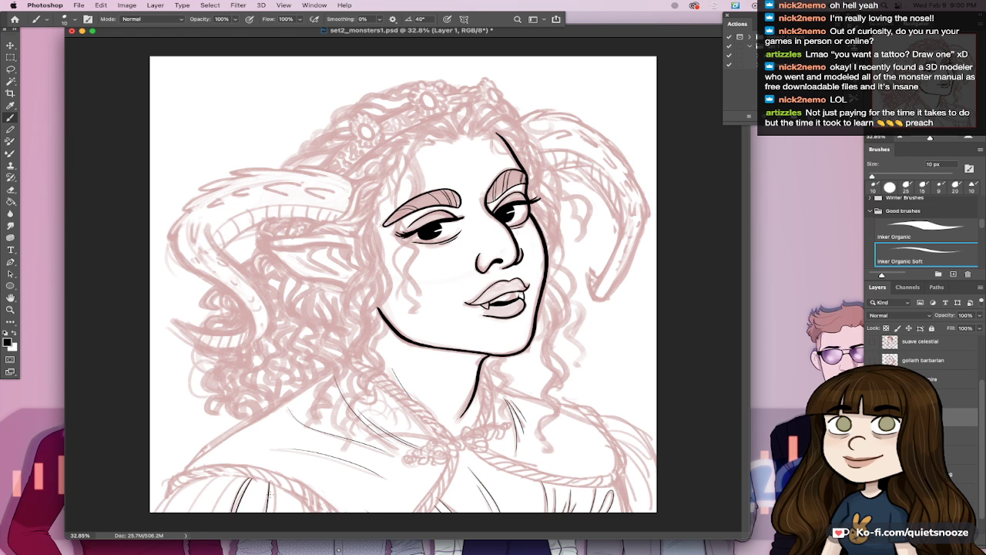
drag(225, 475, 189, 512)
drag(193, 478, 165, 513)
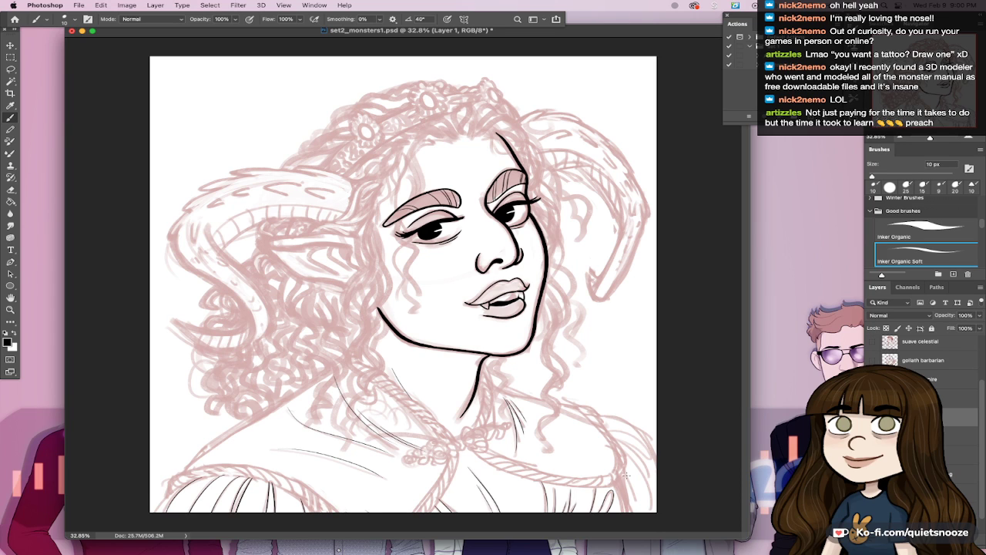
Step: Ink short curved pleat lines on the far puffed sleeve and save the document
drag(622, 453, 654, 490)
key(super+z)
mouse_move(624, 453)
mouse_down()
mouse_move(651, 491)
mouse_move(647, 453)
mouse_move(655, 465)
mouse_up()
key(super+z)
drag(609, 429, 644, 445)
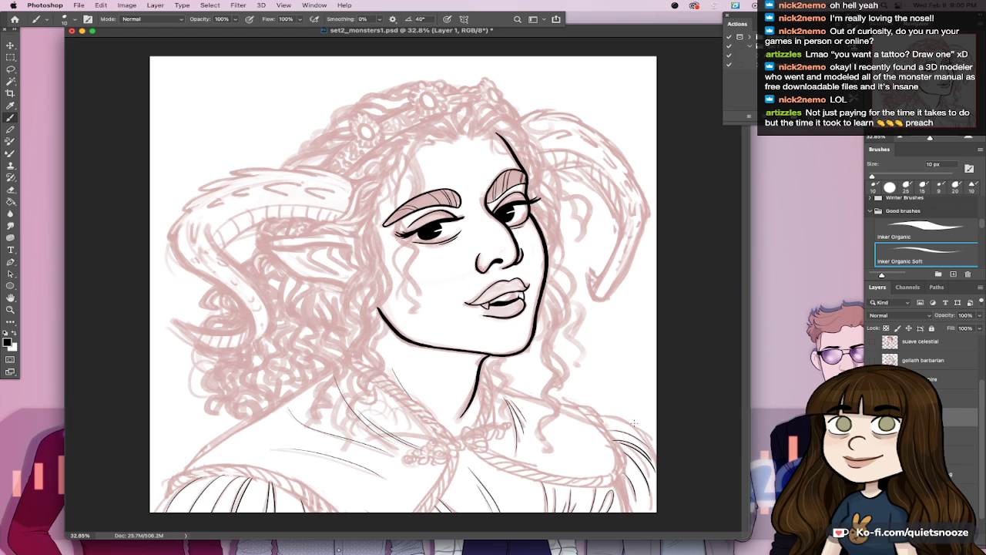
key(super+s)
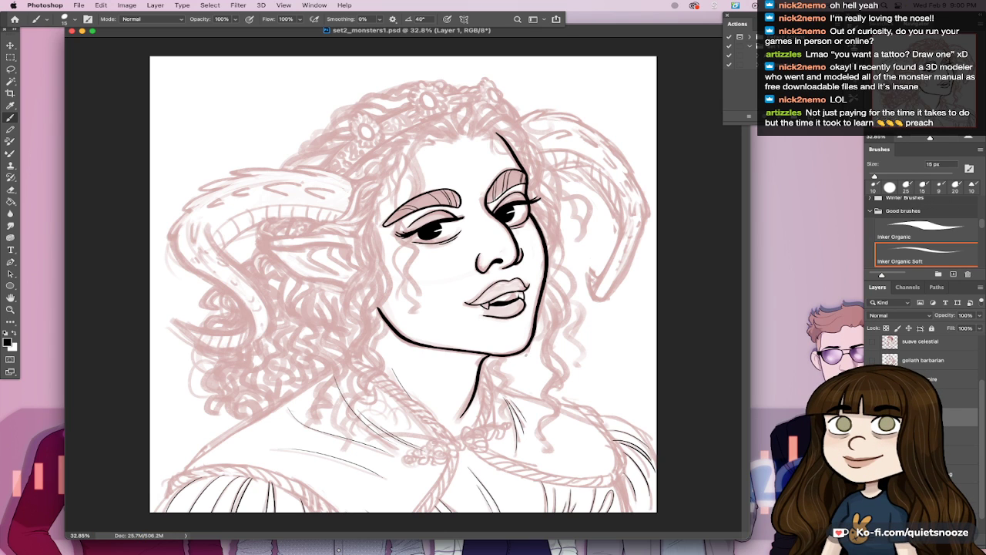
Step: Ink the near ear's front inner edge and long upper inner line with a 15 px brush, and fill the ear opening black
drag(292, 204, 389, 231)
drag(439, 294, 483, 433)
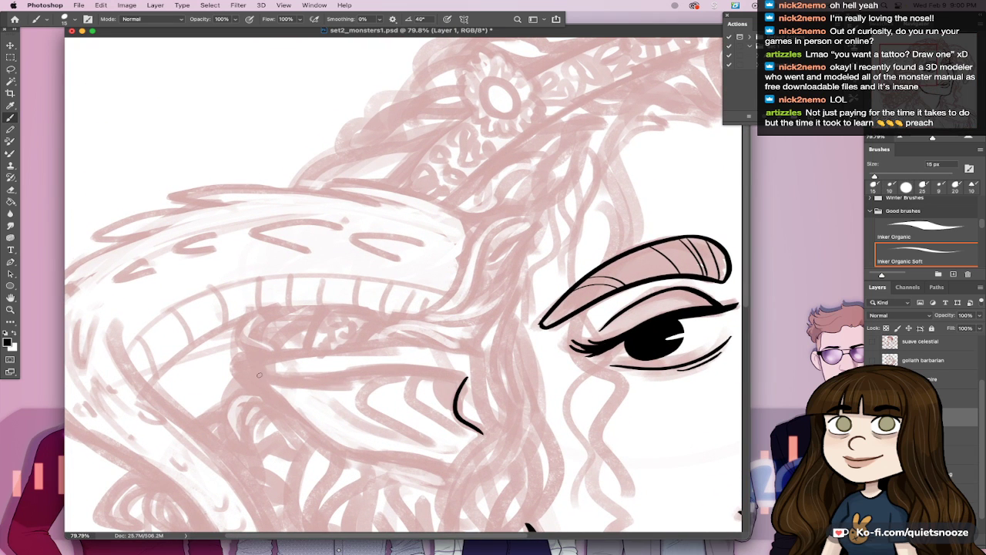
drag(260, 378, 452, 372)
key(ctrl+z)
mouse_move(243, 367)
mouse_down()
mouse_move(482, 372)
mouse_move(439, 397)
mouse_move(443, 388)
mouse_move(462, 379)
mouse_move(453, 402)
mouse_move(443, 380)
mouse_move(452, 403)
mouse_move(441, 375)
mouse_move(452, 406)
mouse_up()
key(super+z)
key(super+z)
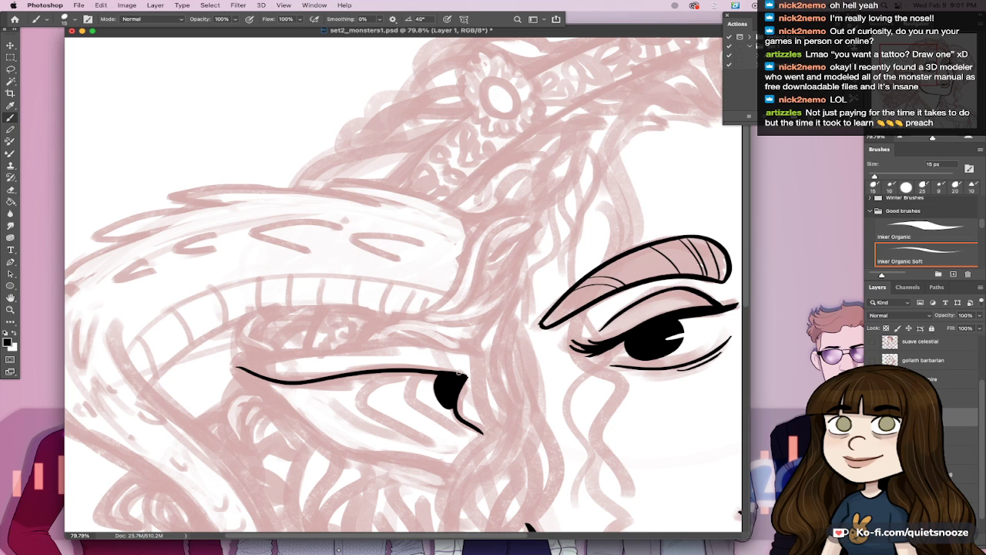
Step: Ink the curved inner fold lines of the near ear and save the document
mouse_move(420, 370)
mouse_down()
mouse_move(423, 404)
mouse_move(461, 428)
mouse_up()
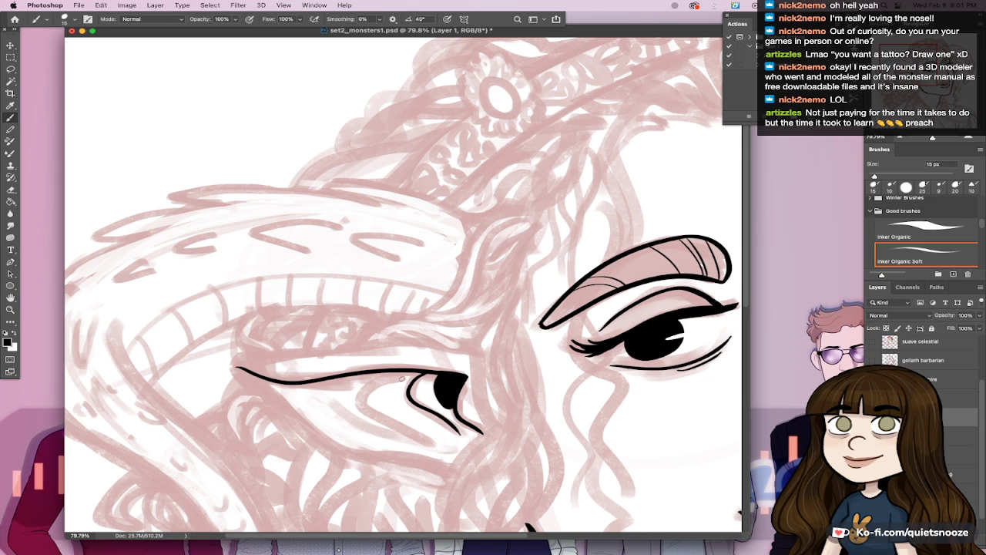
mouse_move(411, 372)
mouse_down()
mouse_move(371, 411)
mouse_move(432, 445)
mouse_up()
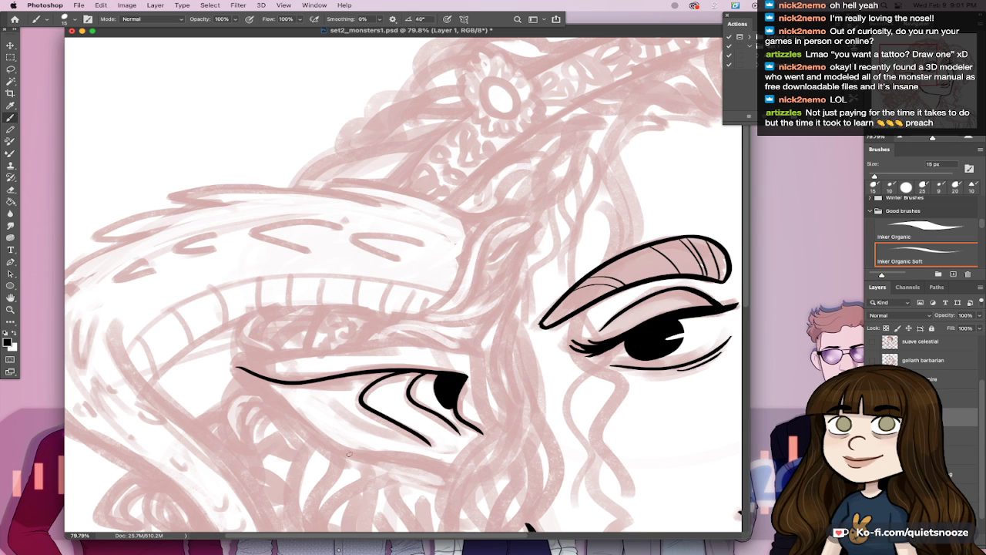
drag(326, 396, 431, 449)
key(super+0)
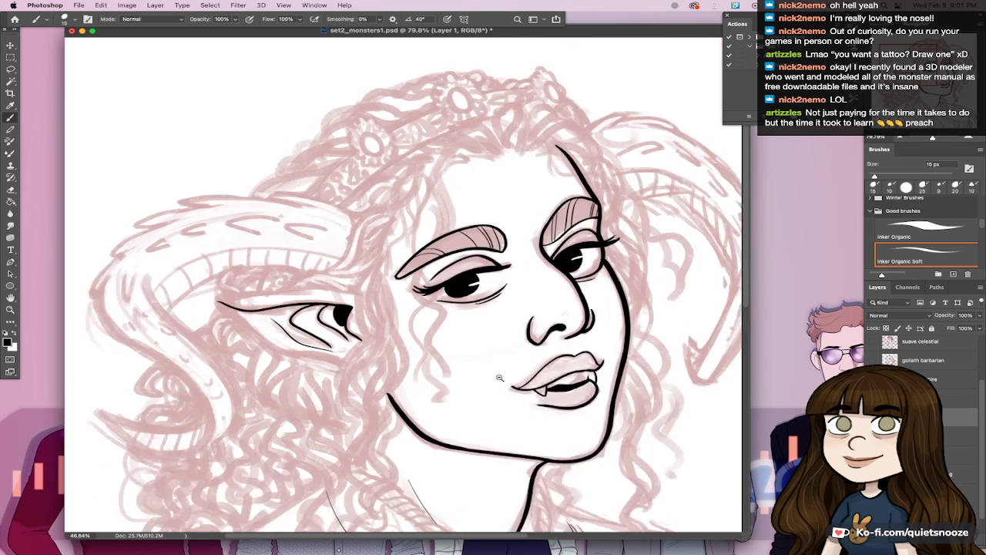
key(super+s)
drag(348, 265, 389, 273)
drag(354, 289, 486, 426)
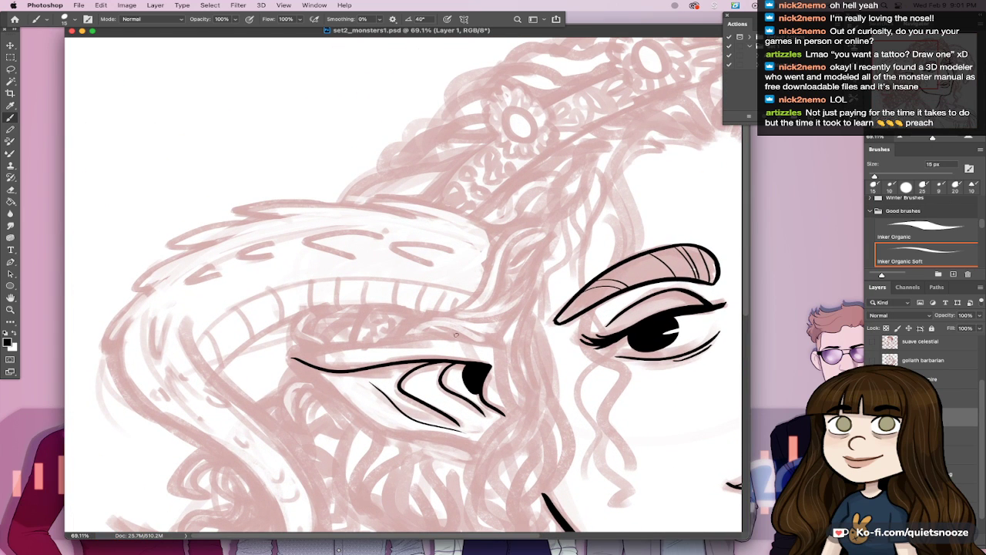
Step: Ink the outer contour of the pointed ear, tracing its upper edge, tip and lower edge over the sketch
mouse_move(455, 334)
mouse_down()
mouse_move(312, 346)
mouse_move(305, 358)
mouse_move(423, 438)
mouse_move(484, 446)
mouse_move(424, 441)
mouse_move(493, 449)
mouse_up()
key(super+z)
key(super+z)
drag(384, 427, 530, 440)
key(super+z)
key(super+z)
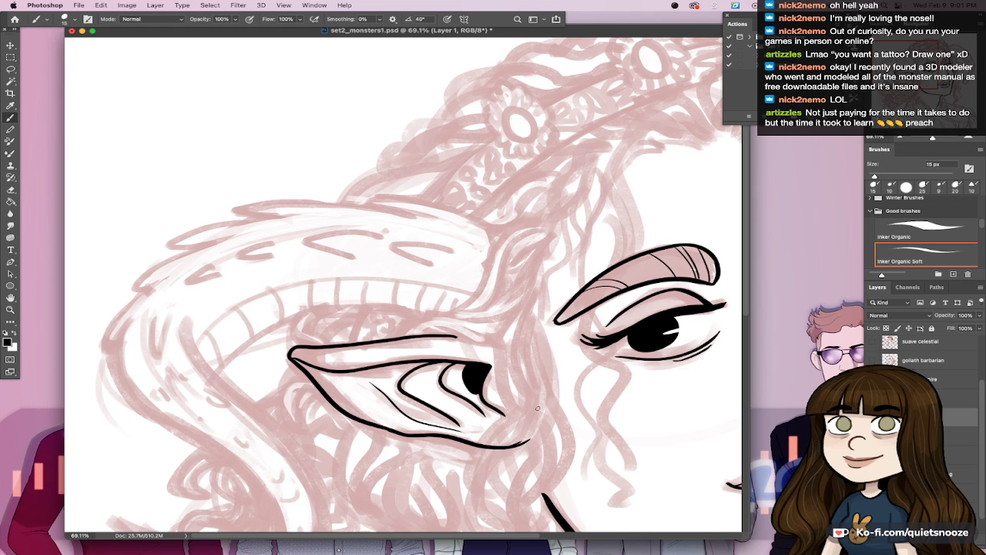
Step: Ink a thin fold line inside the lower part of the ear, redoing the stroke until it fits the sketch
drag(359, 402, 457, 430)
key(super+z)
drag(380, 410, 460, 428)
key(super+z)
mouse_move(381, 413)
mouse_down()
mouse_move(495, 423)
mouse_move(486, 428)
mouse_move(515, 413)
mouse_move(450, 428)
mouse_move(479, 433)
mouse_up()
key(super+z)
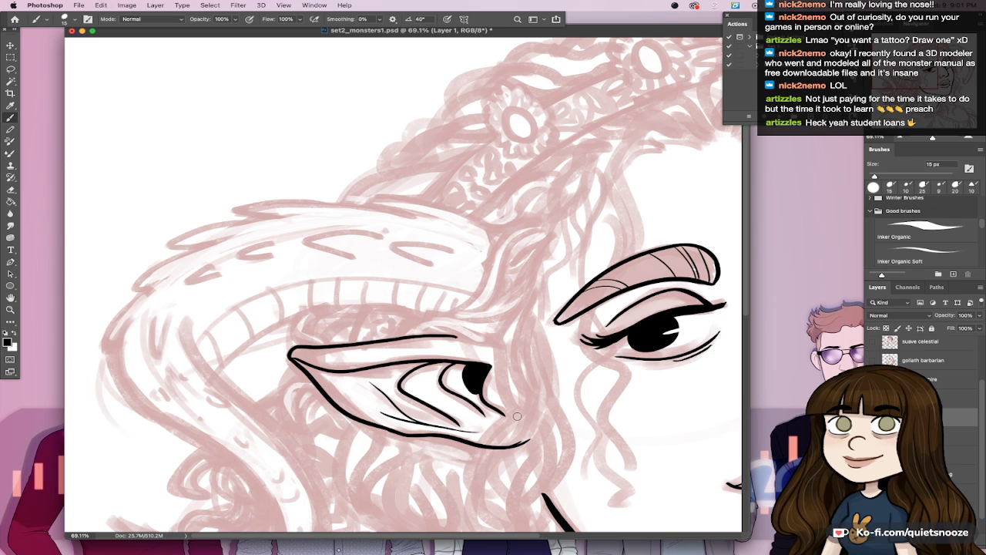
key(period)
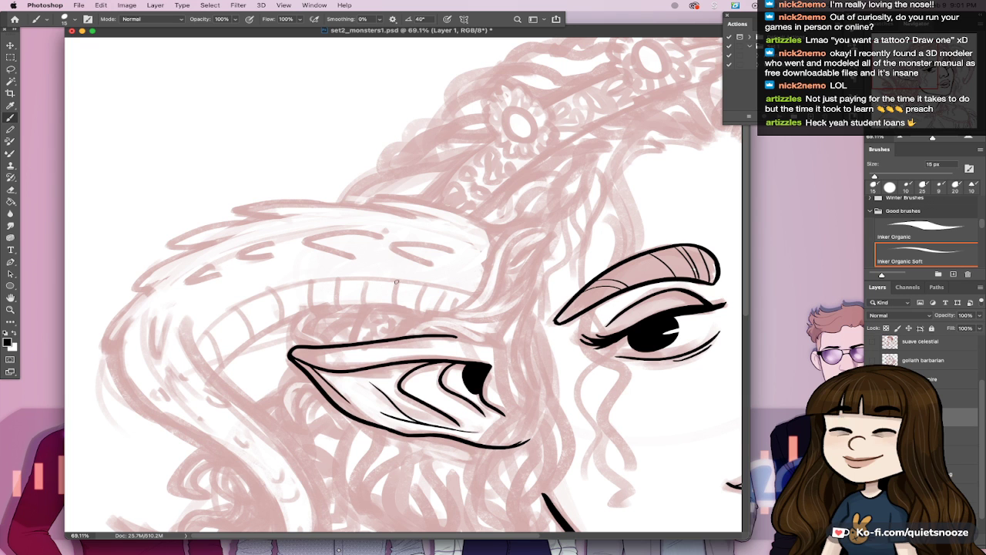
Step: Refine the ear's line work up close and save the document
drag(605, 415, 559, 414)
scroll(560, 415, down, 1)
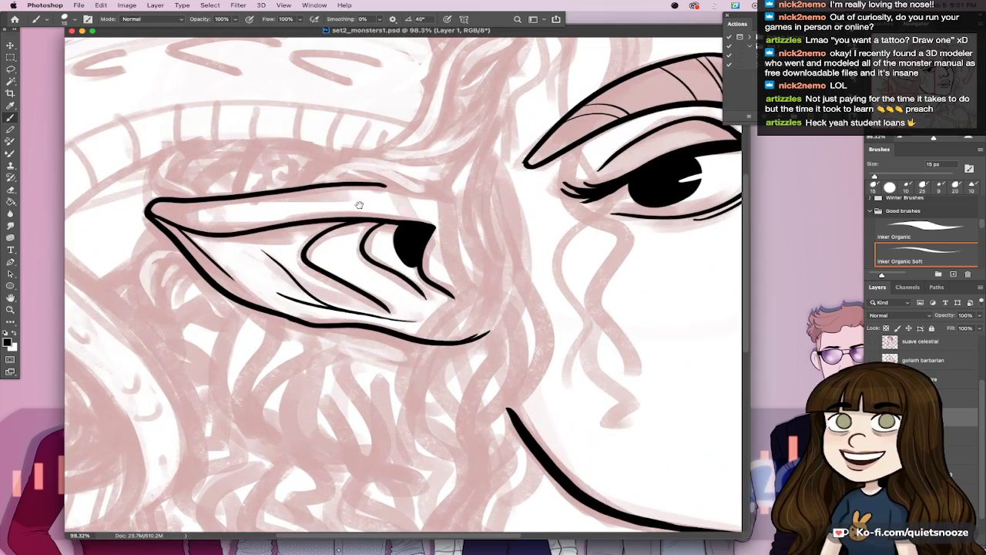
scroll(318, 261, up, 3)
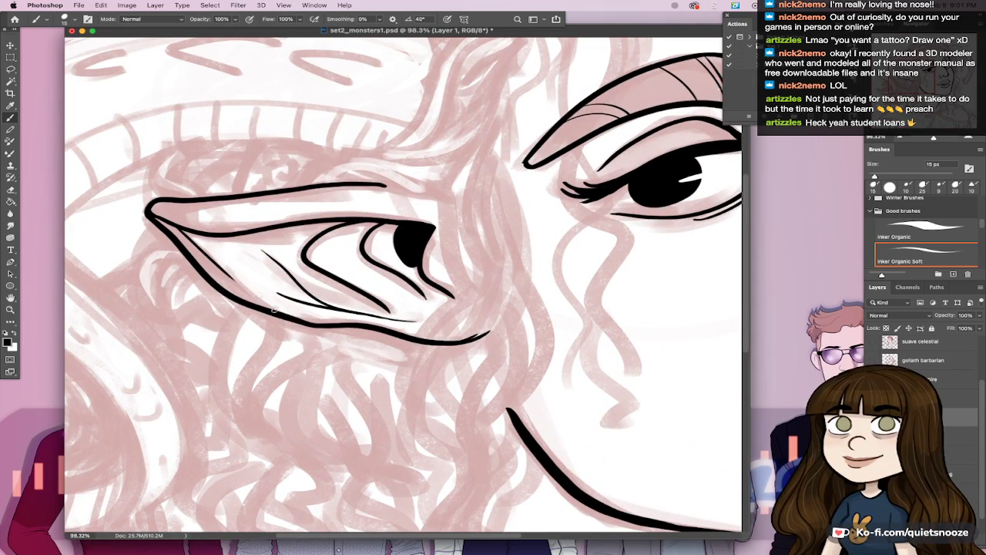
scroll(433, 204, down, 2)
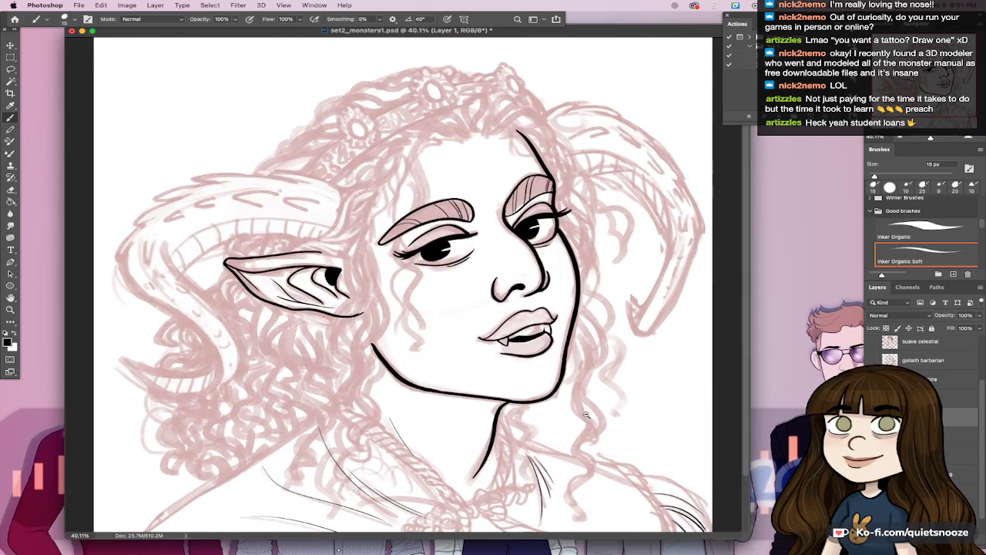
scroll(574, 406, down, 1)
key(ctrl+s)
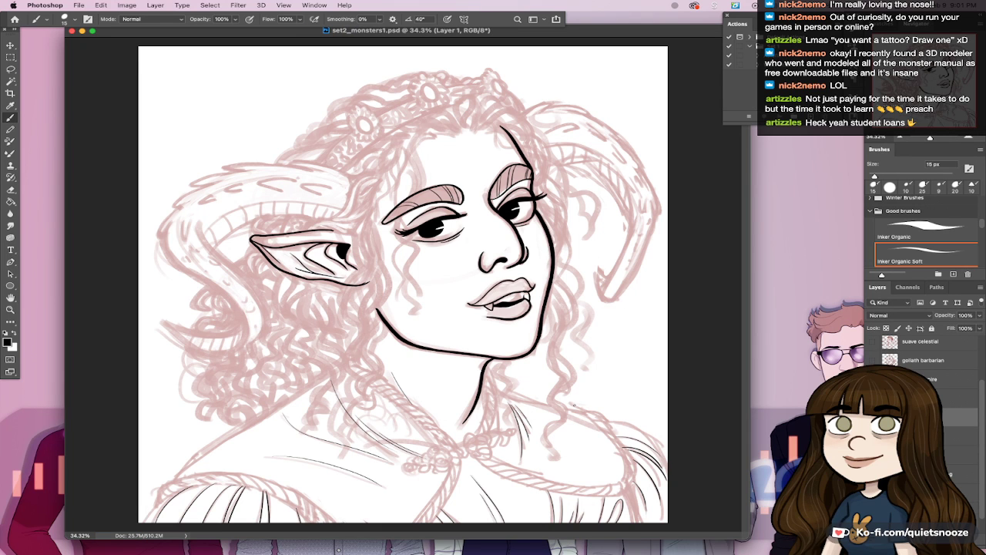
Step: Touch up the contour of the upper lip and the mouth corners, and save the document
drag(506, 277, 562, 271)
drag(580, 297, 563, 429)
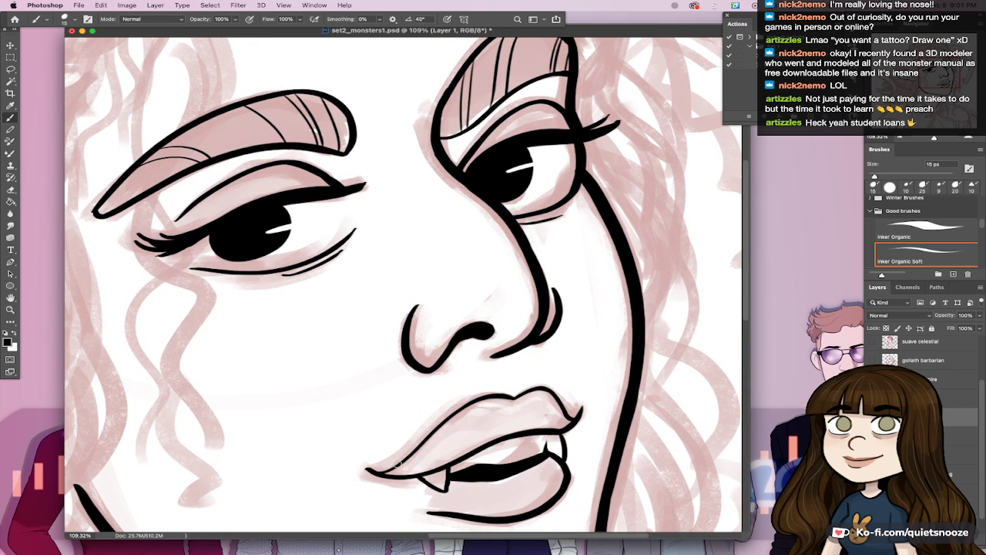
mouse_move(370, 471)
mouse_down()
mouse_move(408, 475)
mouse_move(539, 426)
mouse_move(509, 431)
mouse_move(456, 460)
mouse_move(554, 426)
mouse_up()
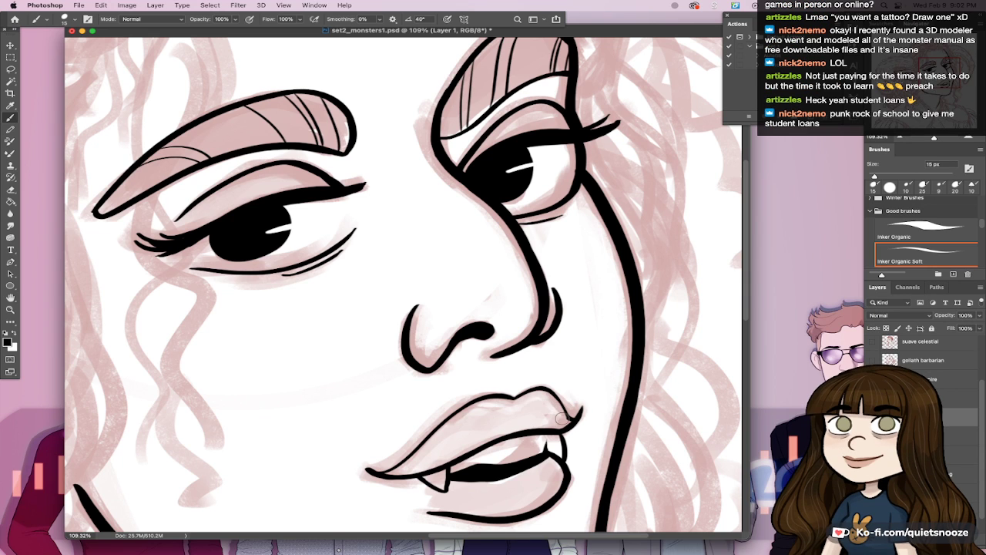
key(e)
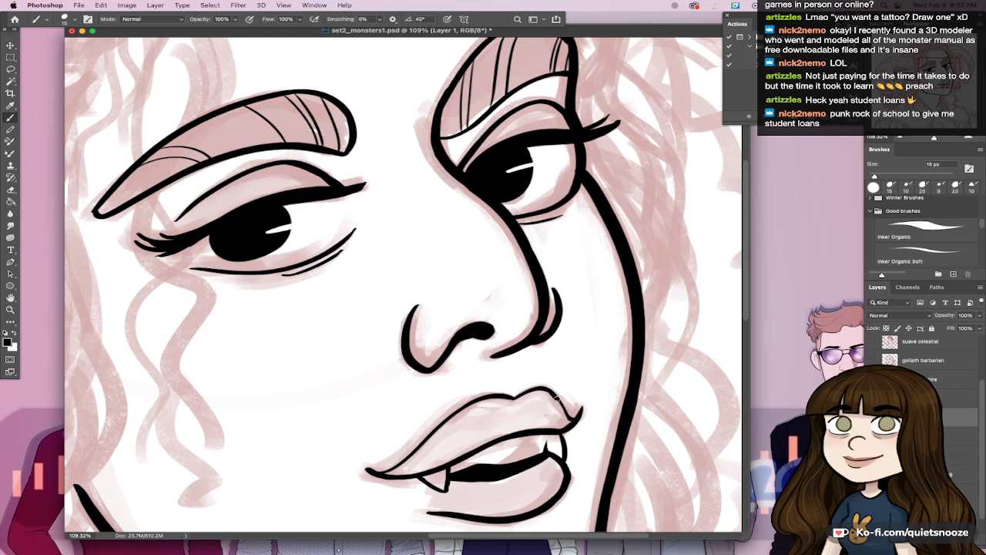
key(shift+period)
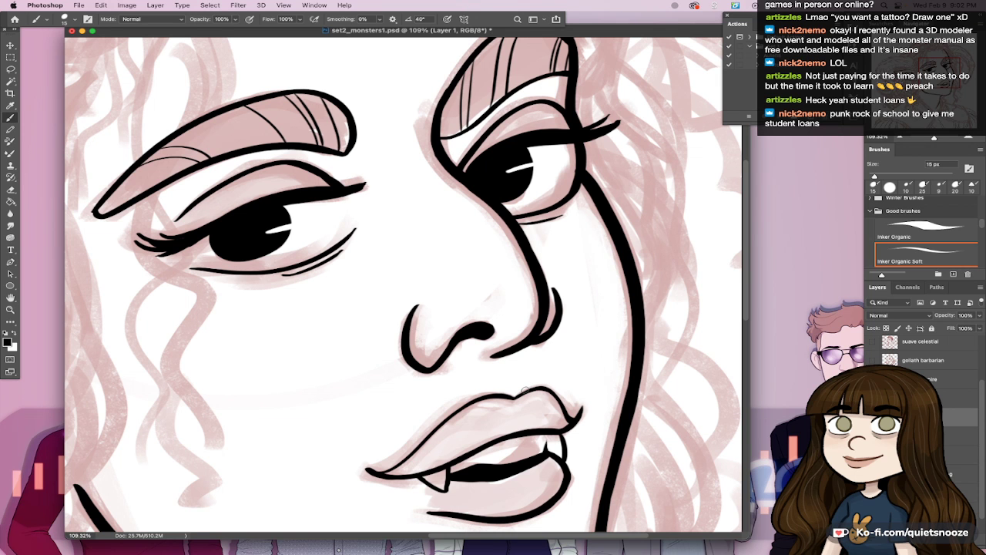
key(super+0)
key(super+s)
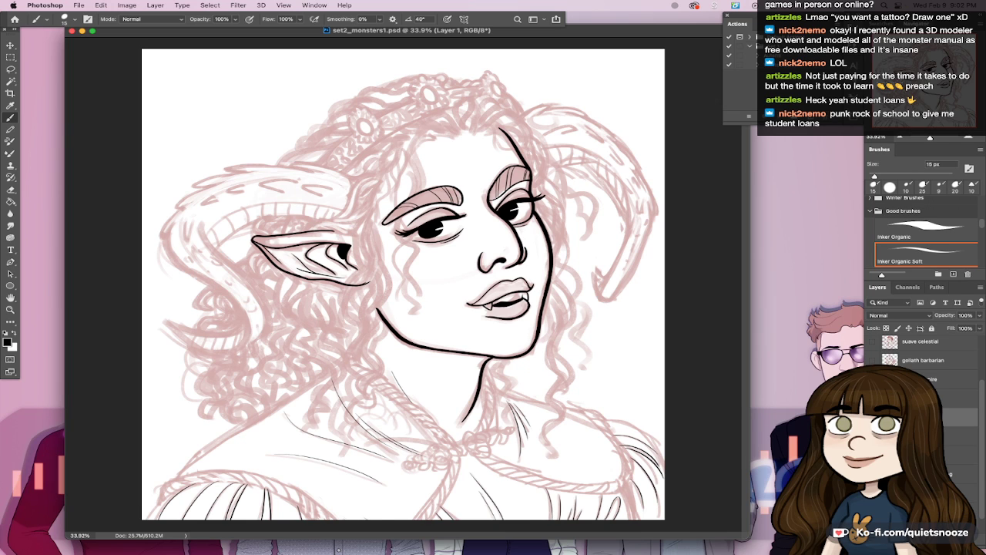
Step: Rename the line art layer to "tiefling noble" and save the document
key(Return)
key(super+s)
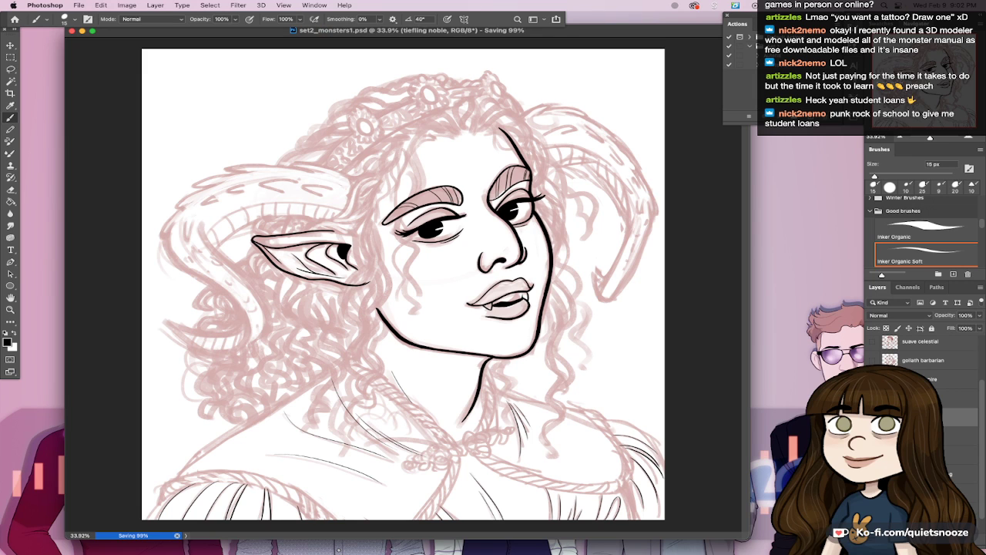
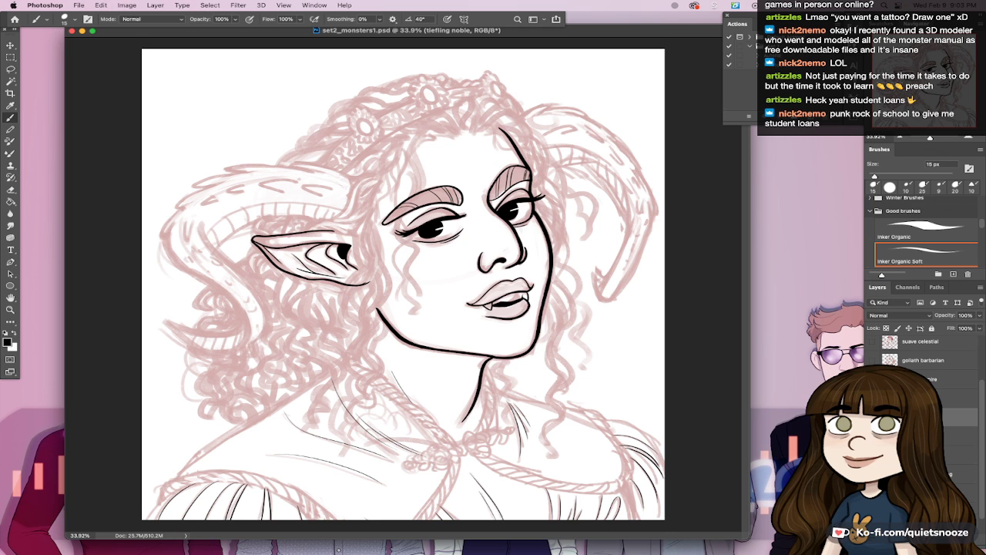
Step: Ink both edges of the wavy curl falling from the hairline across the outer eyebrow and eye to the cheek
mouse_move(437, 133)
mouse_down()
mouse_move(468, 131)
mouse_move(453, 136)
mouse_move(475, 197)
mouse_move(435, 263)
mouse_move(414, 327)
mouse_move(465, 390)
mouse_move(460, 452)
mouse_move(439, 470)
mouse_up()
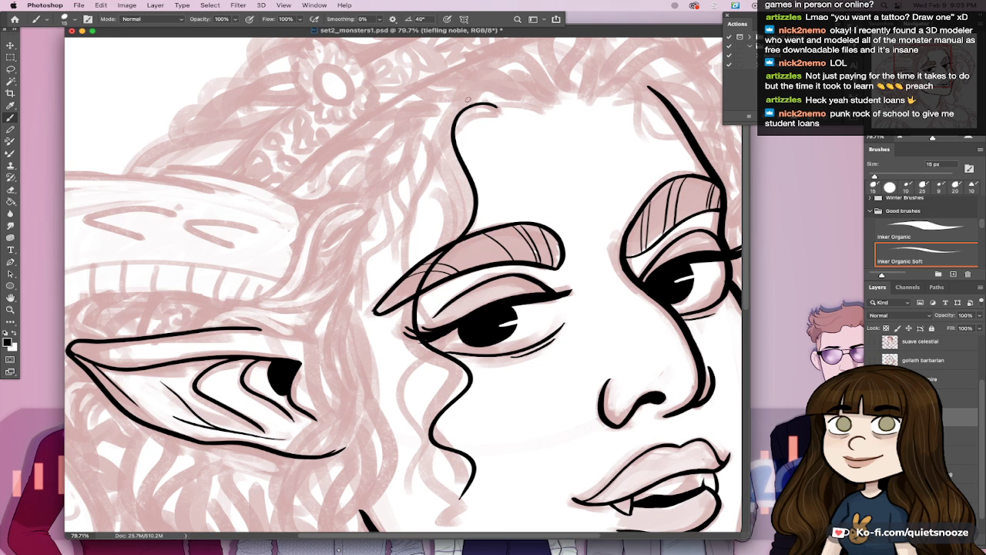
mouse_move(494, 107)
mouse_down()
mouse_move(439, 134)
mouse_move(453, 212)
mouse_move(402, 295)
mouse_move(448, 379)
mouse_move(413, 434)
mouse_move(464, 450)
mouse_up()
key(super+z)
mouse_move(447, 389)
mouse_down()
mouse_move(443, 450)
mouse_move(456, 474)
mouse_move(444, 382)
mouse_move(419, 436)
mouse_move(467, 465)
mouse_up()
key(super+z)
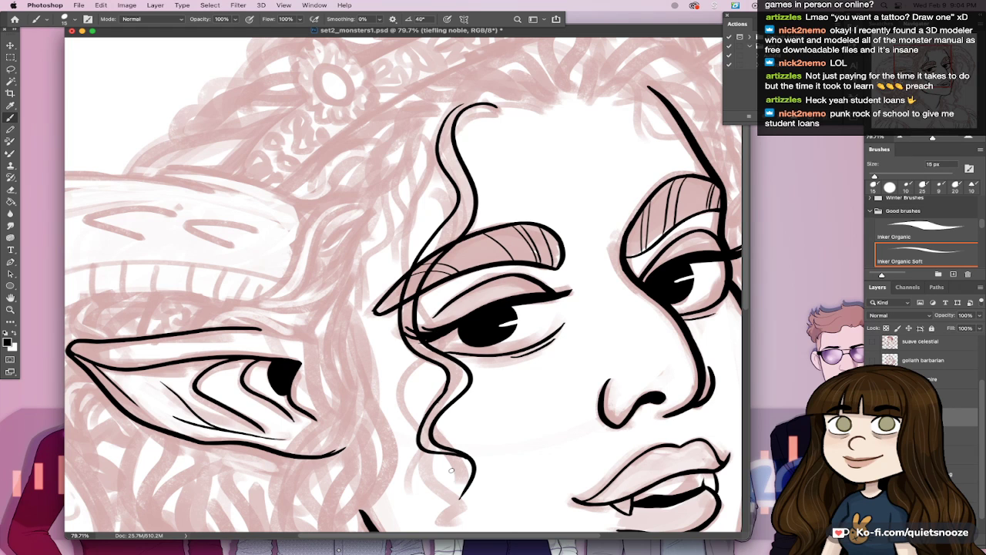
key(super+z)
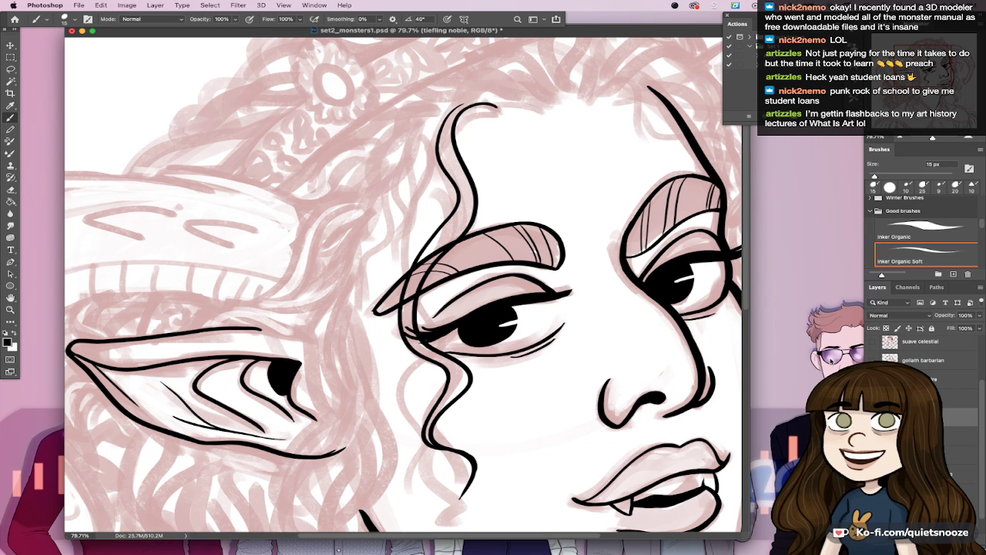
Step: Clear the eyebrow lines crossing the curl and add thin strand lines inside it with the Inker Organic Soft brush
drag(454, 134, 502, 108)
key(super+z)
key(ctrl+z)
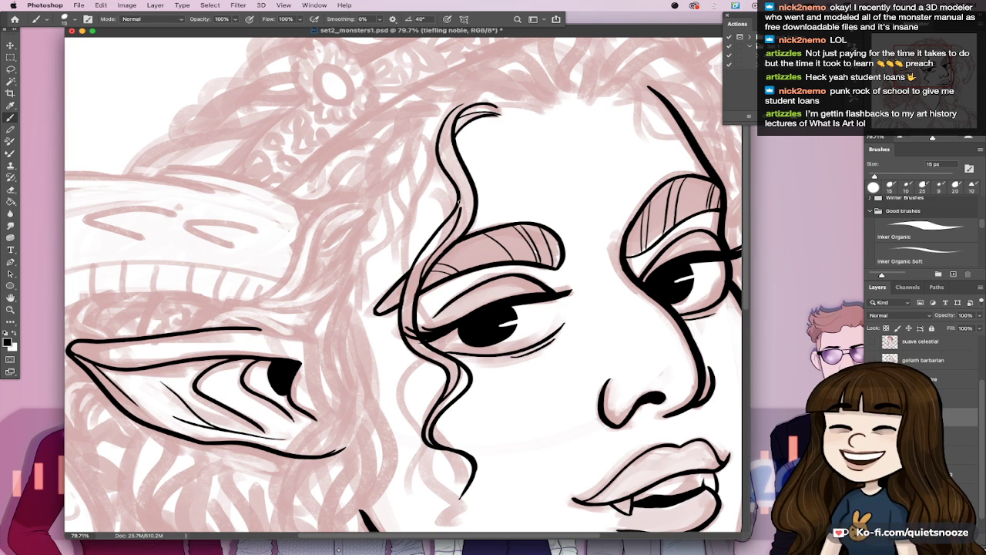
click(924, 254)
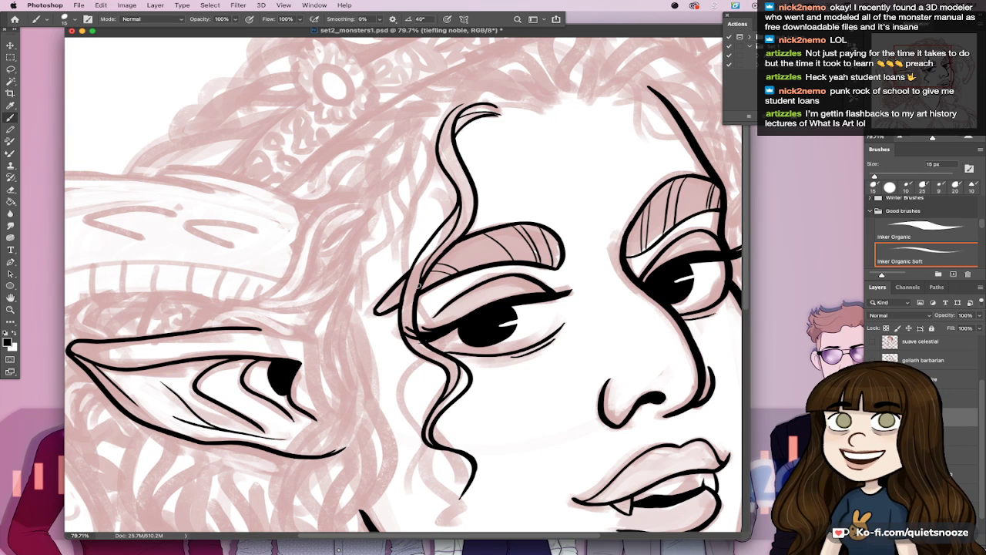
drag(445, 135, 471, 201)
key(super+z)
mouse_move(448, 125)
mouse_down()
mouse_move(472, 216)
mouse_move(457, 234)
mouse_up()
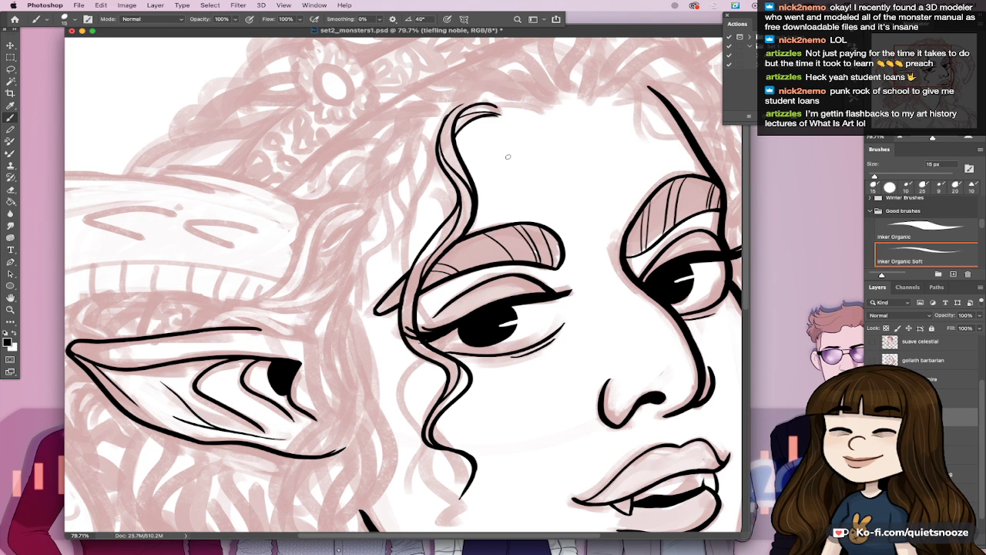
Step: Ink a second wavy strand that starts beside the first curl, passes behind it at the eye and continues down the cheek
mouse_move(594, 415)
mouse_down()
mouse_move(555, 418)
mouse_move(587, 409)
mouse_up()
drag(498, 354, 517, 340)
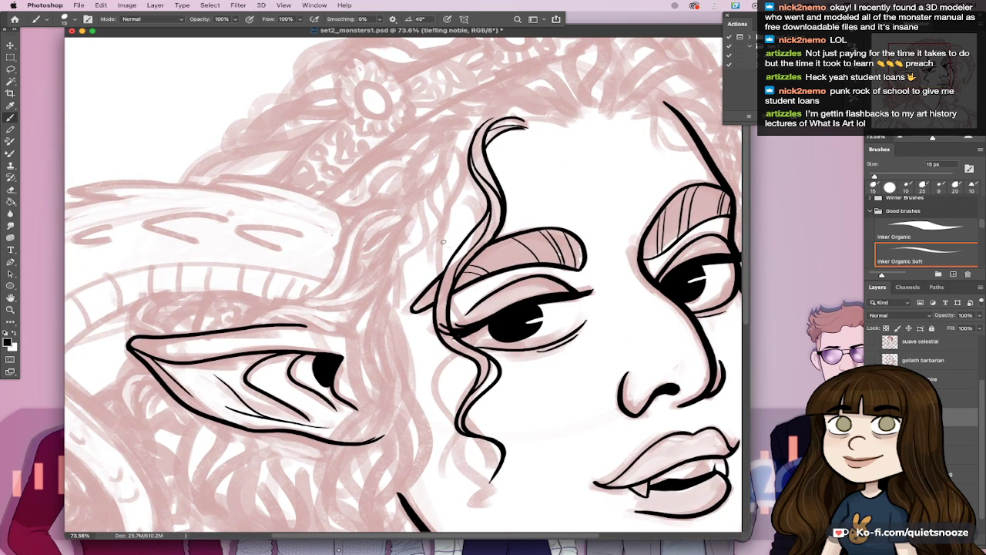
mouse_move(463, 121)
mouse_down()
mouse_move(460, 186)
mouse_move(433, 273)
mouse_up()
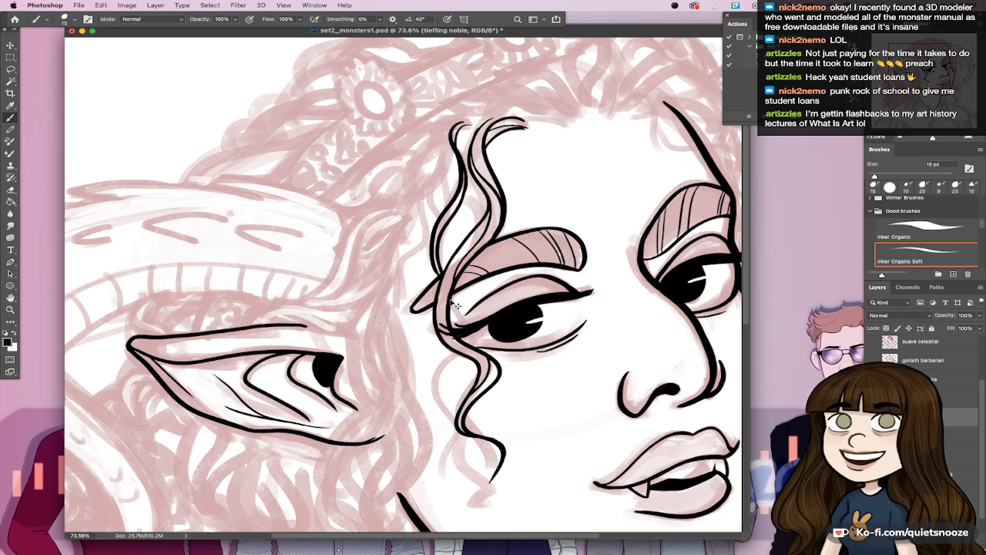
drag(451, 308, 467, 344)
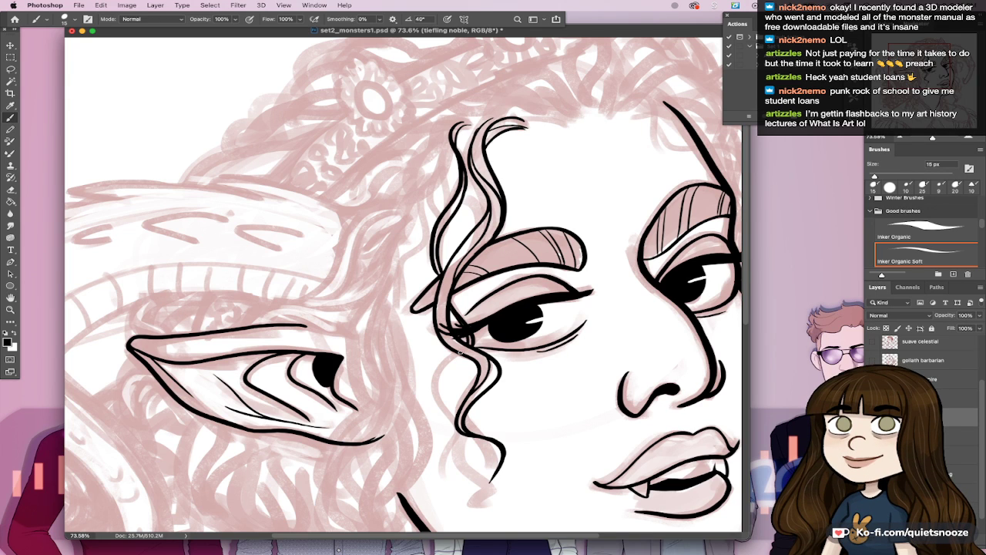
mouse_move(460, 349)
mouse_down()
mouse_move(450, 410)
mouse_move(457, 445)
mouse_move(457, 430)
mouse_move(442, 451)
mouse_move(439, 474)
mouse_up()
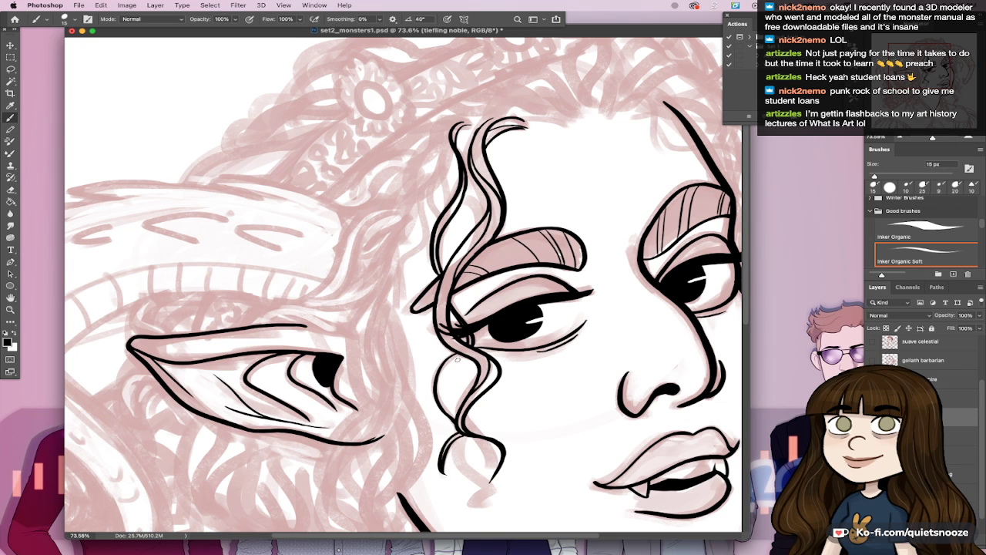
Step: Ink the inner edge of the second strand's lower loop and finish the face curls with a small curled tip
drag(465, 354, 456, 409)
key(super+z)
drag(464, 354, 453, 412)
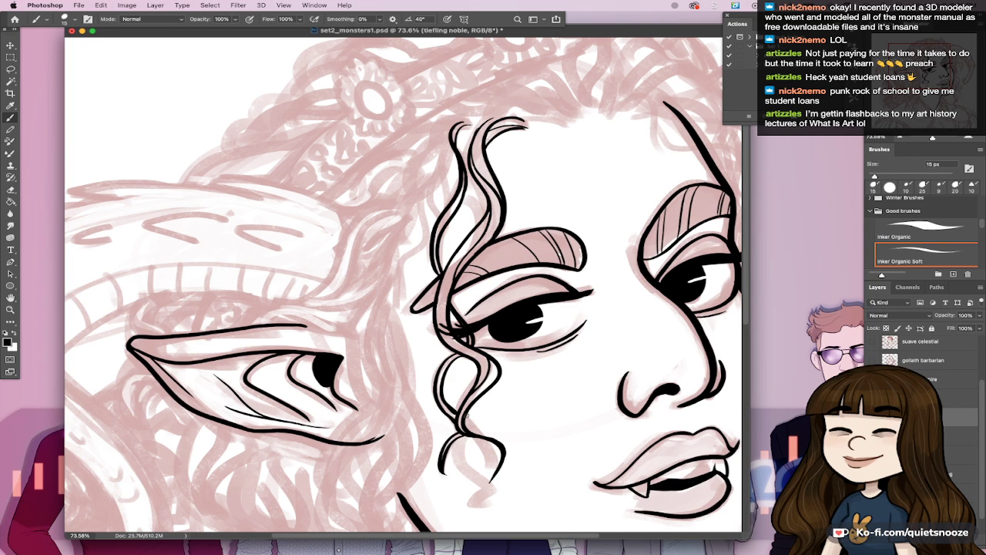
mouse_move(468, 417)
mouse_down()
mouse_move(478, 481)
mouse_move(493, 499)
mouse_move(480, 506)
mouse_up()
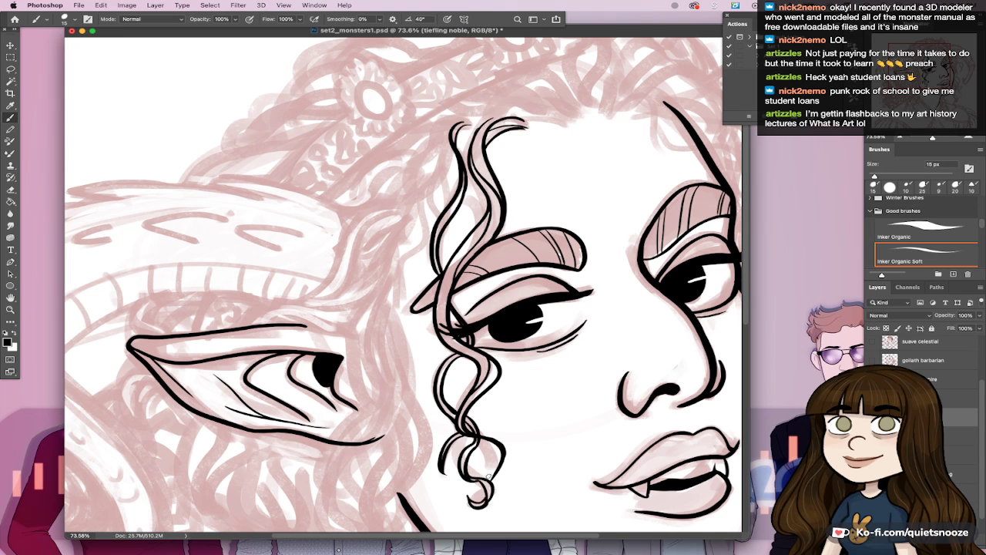
key(super+0)
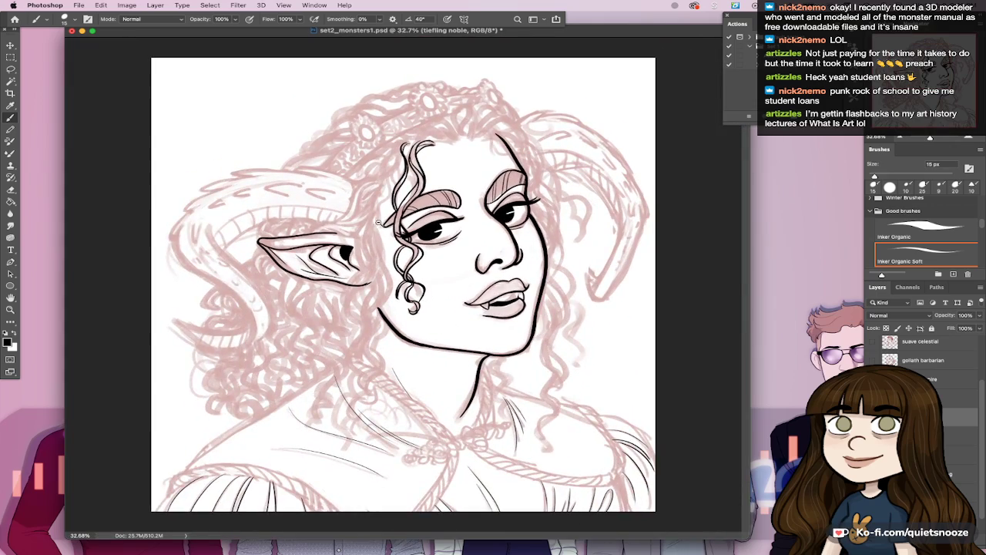
Step: Ink the curved hair strands where the face curl meets the hairline and save the document
drag(378, 223, 497, 340)
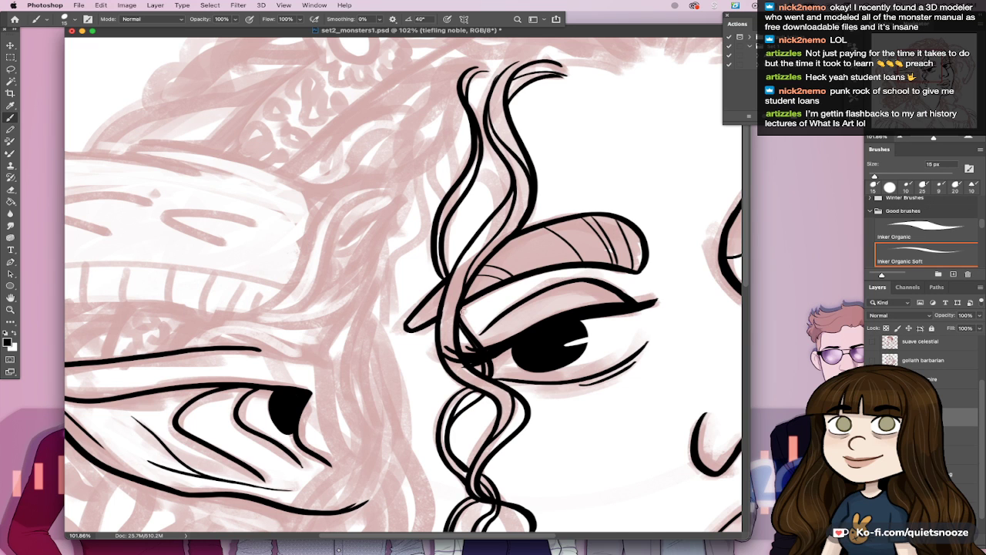
scroll(460, 311, down, 5)
scroll(540, 283, up, 4)
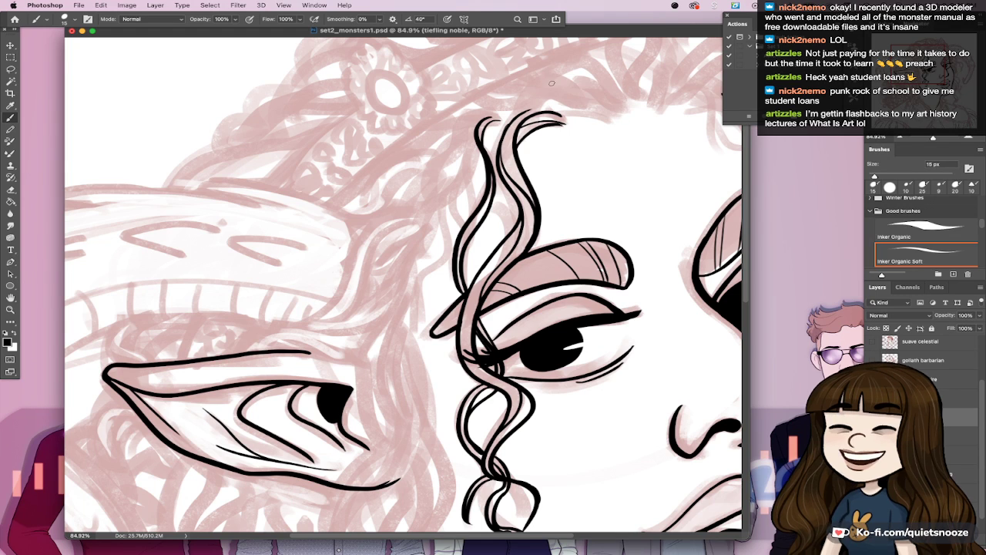
mouse_move(507, 123)
mouse_down()
mouse_move(531, 90)
mouse_move(583, 93)
mouse_up()
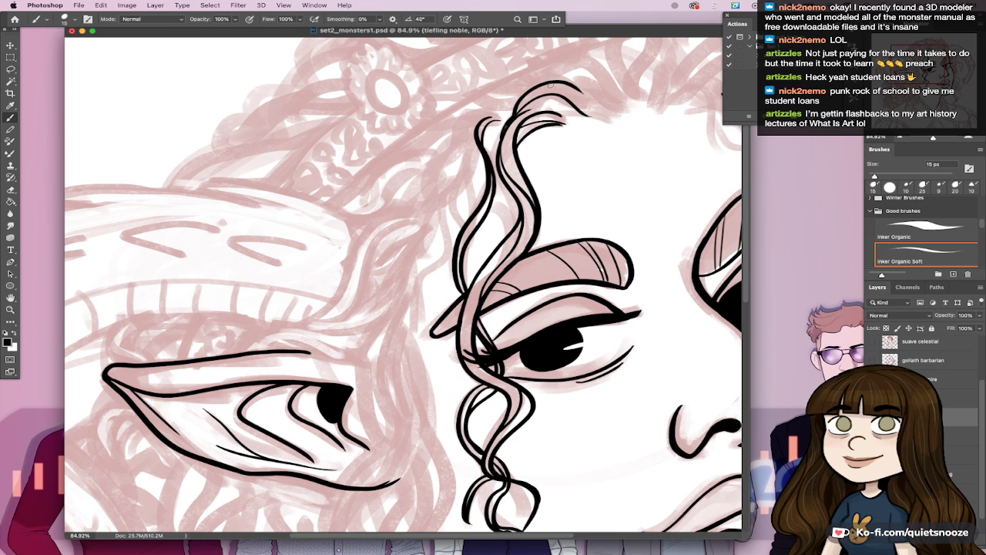
mouse_move(568, 86)
mouse_down()
mouse_move(600, 116)
mouse_move(617, 113)
mouse_up()
drag(517, 114, 590, 115)
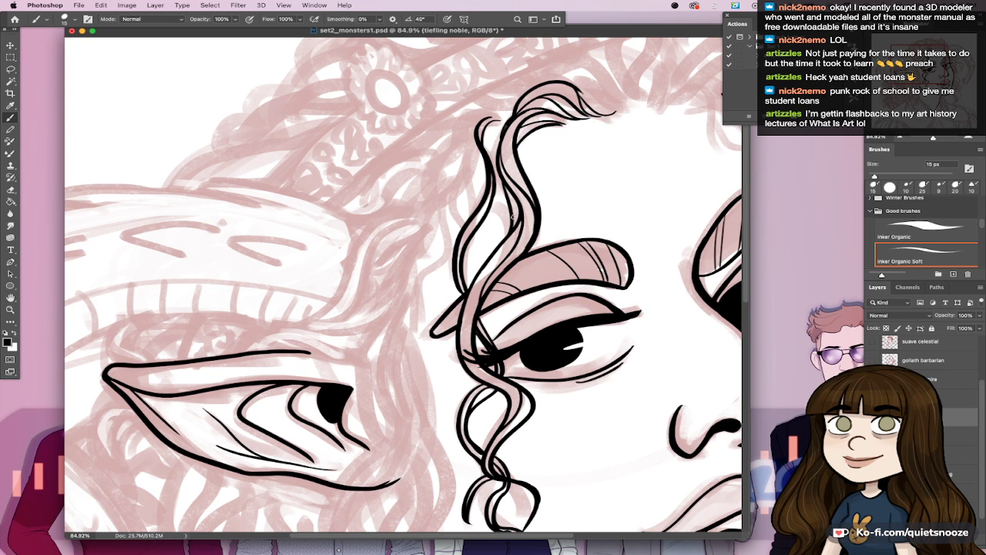
drag(558, 374, 556, 372)
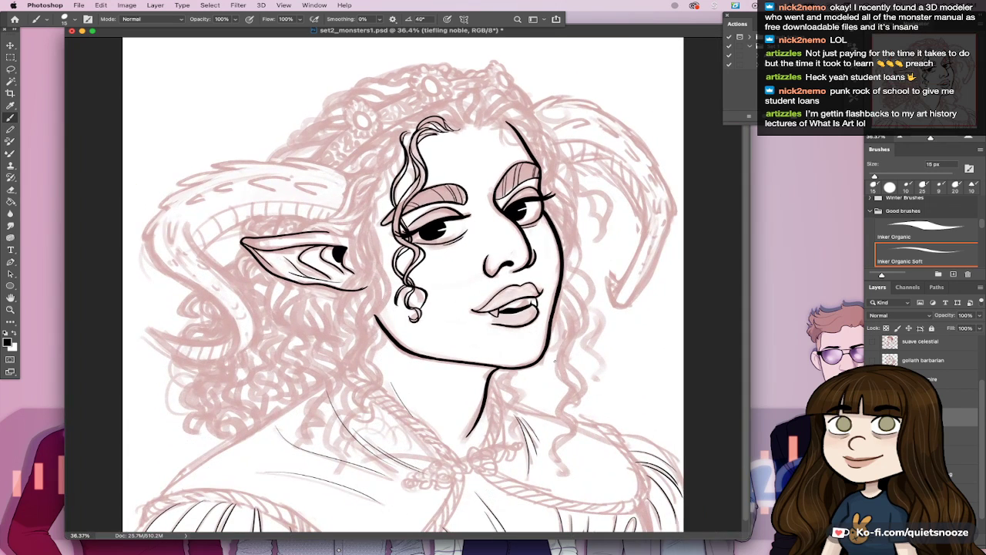
key(super+s)
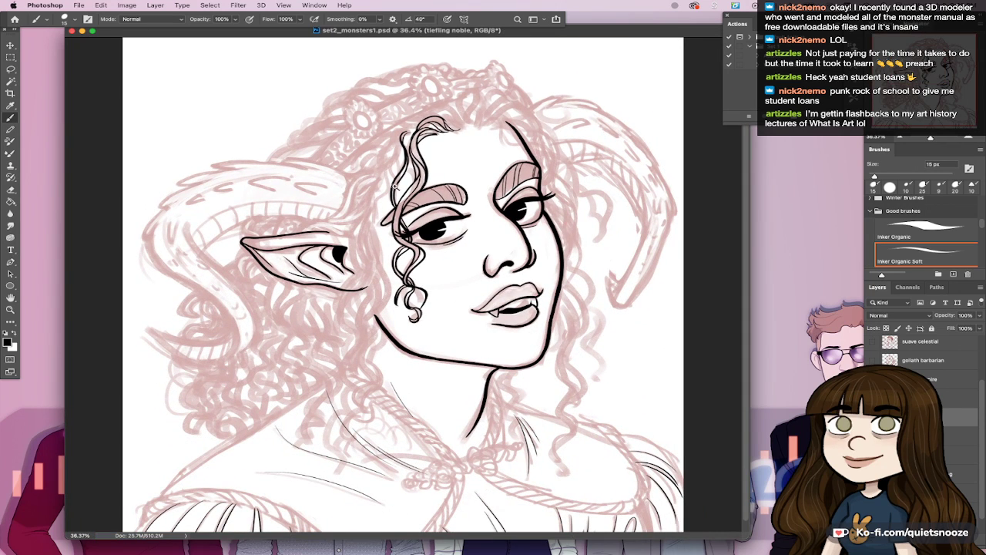
Step: Clear the lash lines crossing the curl strand beside the eye, touch up the strand's edge and save the document
scroll(396, 186, up, 10)
drag(398, 255, 382, 310)
drag(381, 254, 450, 416)
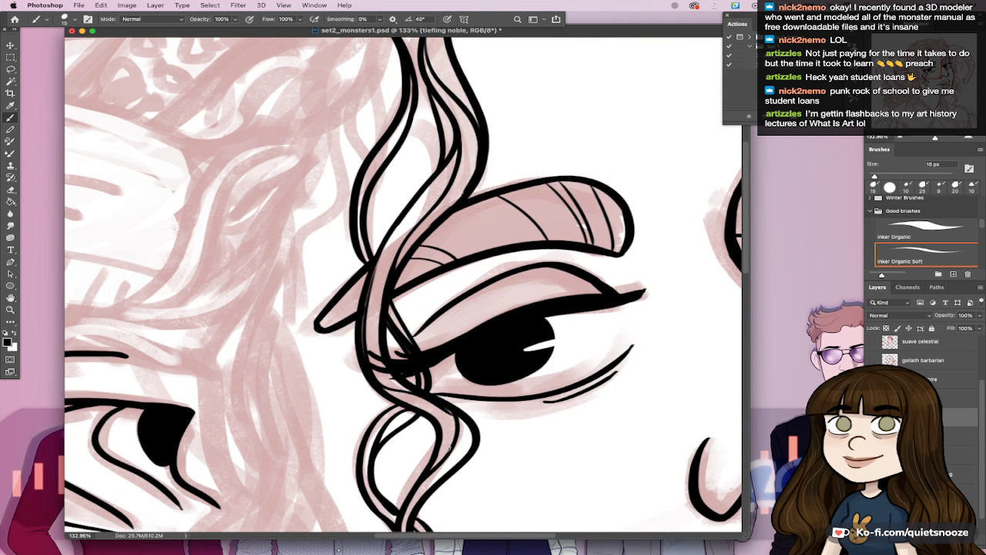
key(super+z)
mouse_move(363, 334)
mouse_down()
mouse_move(367, 362)
mouse_move(450, 416)
mouse_up()
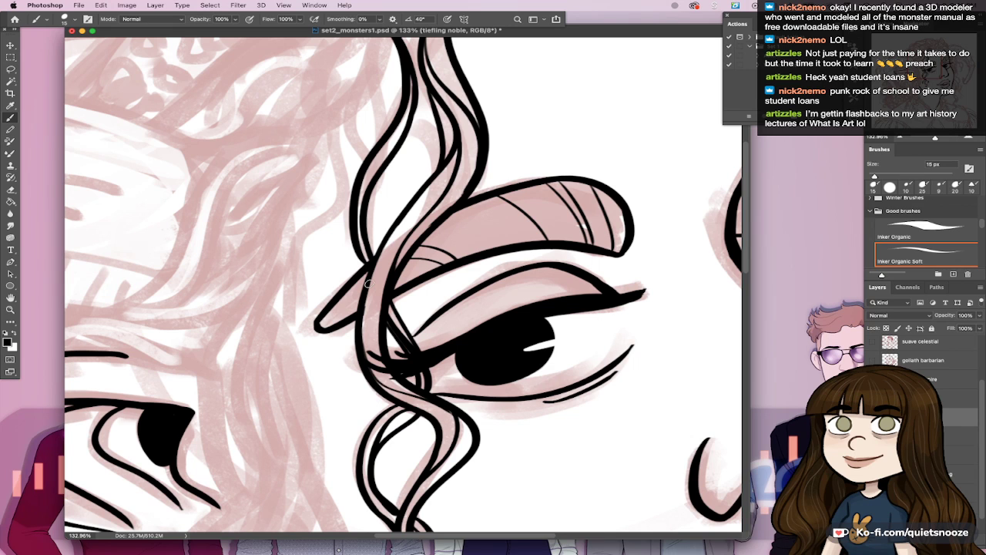
mouse_move(368, 351)
mouse_down()
mouse_move(375, 370)
mouse_move(380, 356)
mouse_up()
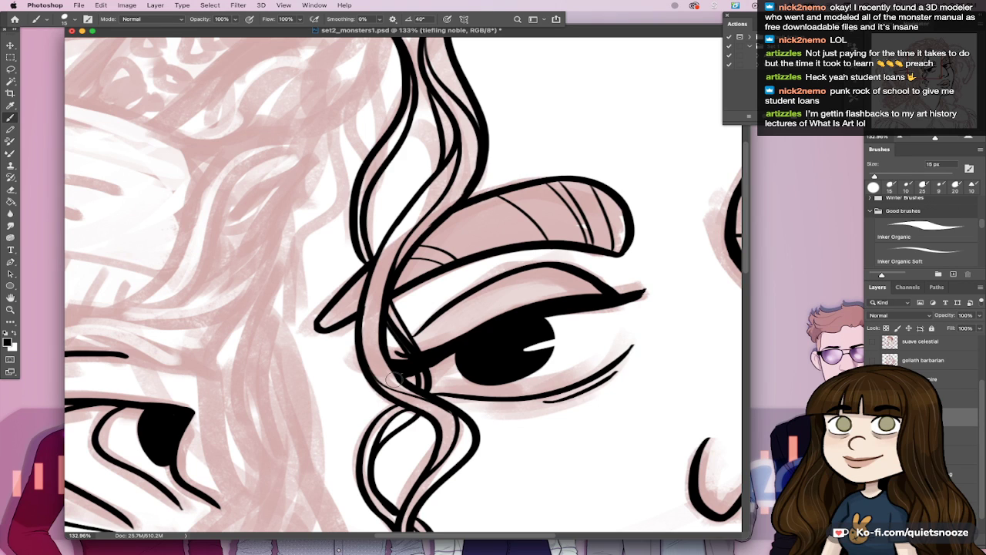
mouse_move(367, 292)
mouse_down()
mouse_move(401, 379)
mouse_move(363, 323)
mouse_move(364, 278)
mouse_move(409, 387)
mouse_up()
key(super+z)
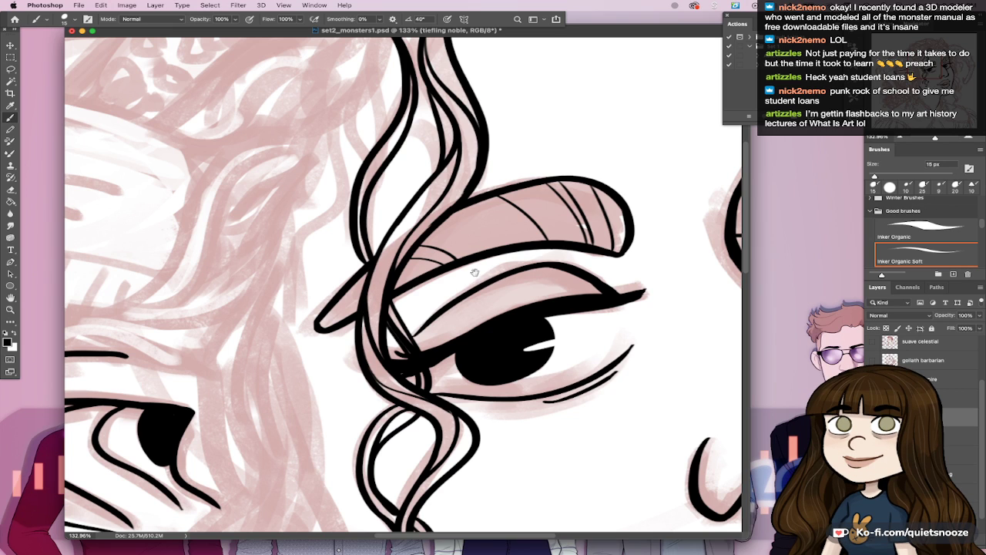
key(super+0)
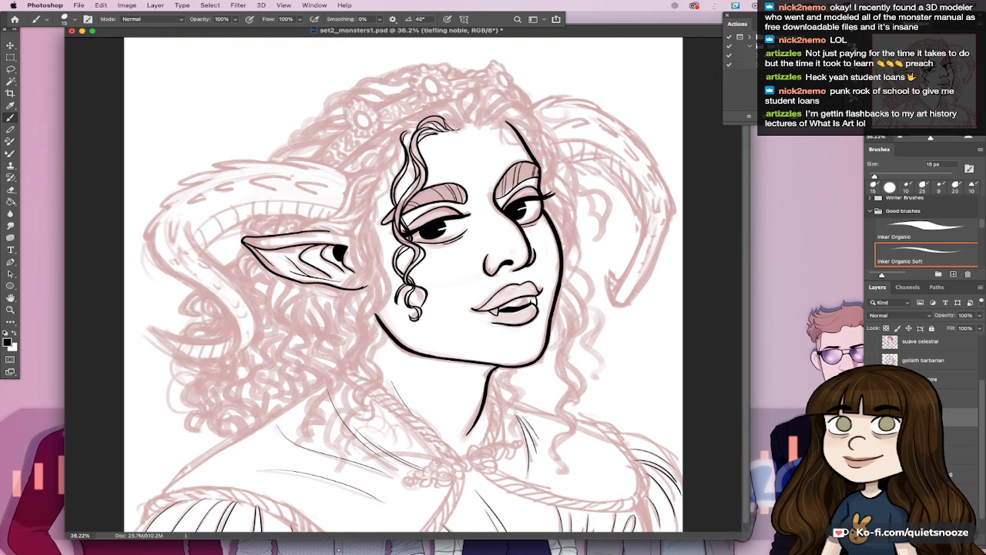
key(super+s)
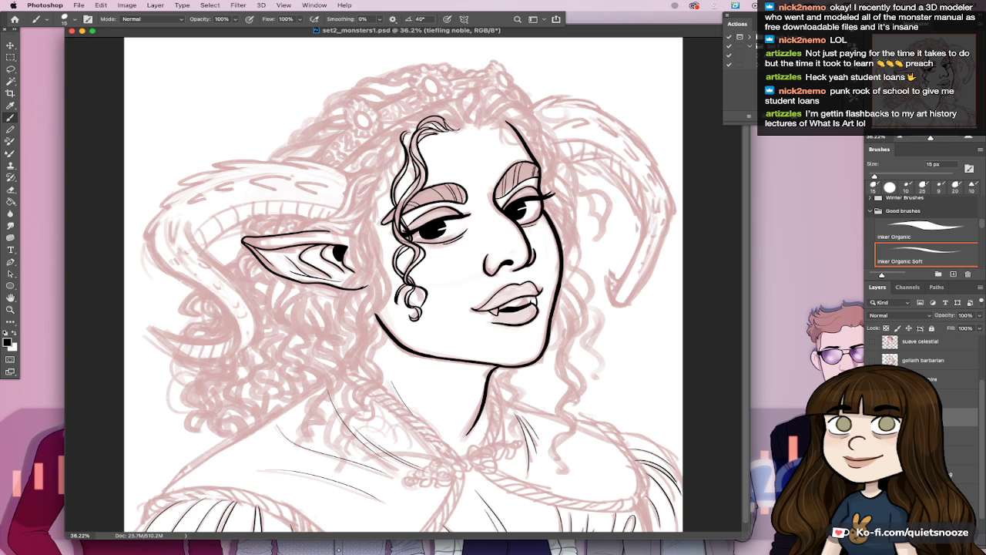
Step: Ink a wavy lock above the first hairline curl, with its arched outer contour and inner strands ending at the forehead
drag(436, 92, 484, 110)
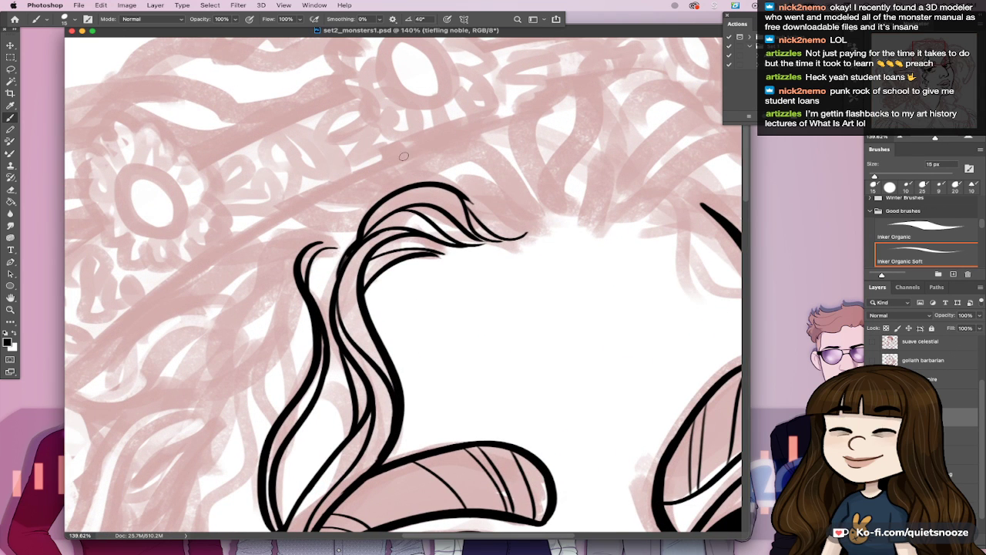
mouse_move(402, 160)
mouse_down()
mouse_move(489, 144)
mouse_move(541, 217)
mouse_move(406, 175)
mouse_move(512, 165)
mouse_up()
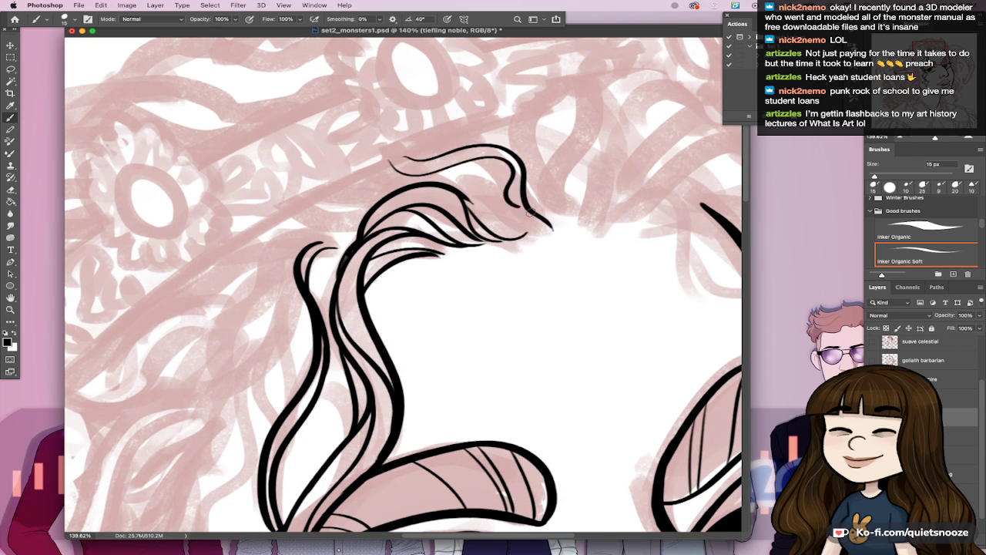
mouse_move(445, 170)
mouse_down()
mouse_move(490, 218)
mouse_move(532, 235)
mouse_up()
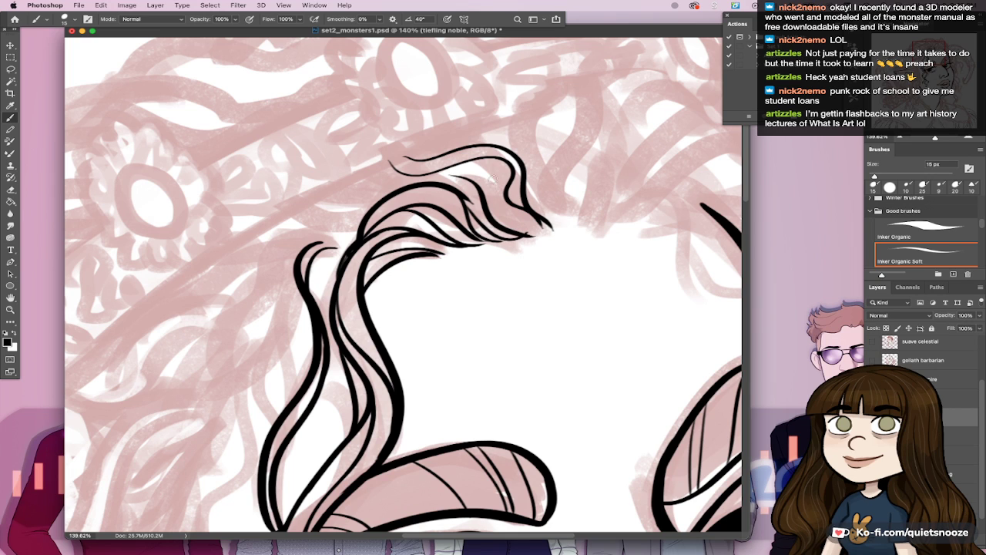
drag(442, 172, 514, 230)
key(super+z)
mouse_move(444, 172)
mouse_down()
mouse_move(474, 177)
mouse_move(505, 223)
mouse_up()
key(super+z)
mouse_move(451, 174)
mouse_down()
mouse_move(499, 188)
mouse_move(504, 224)
mouse_up()
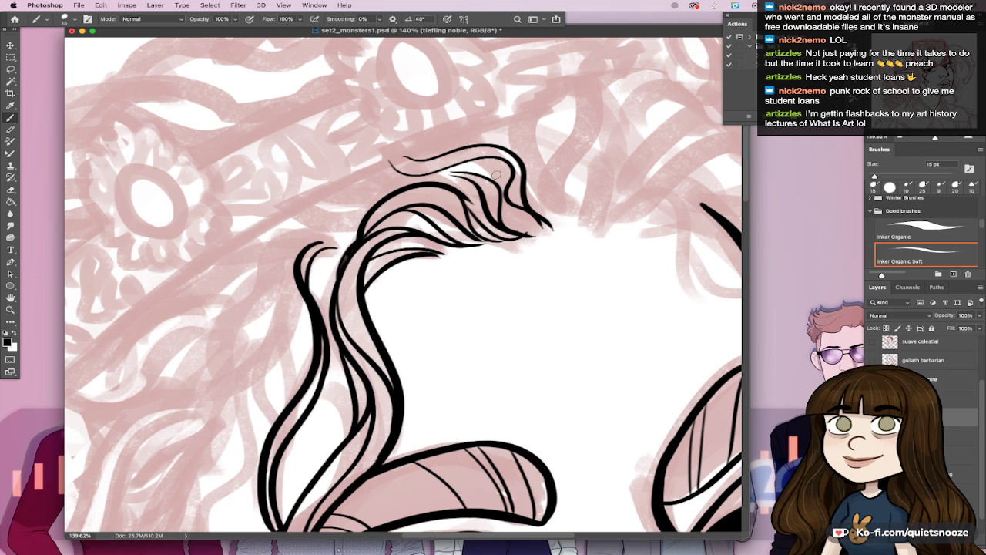
Step: Add finer strand lines inside the new wavy lock and thicken its tip where it meets the forehead
drag(467, 159, 506, 186)
key(super+z)
drag(465, 162, 510, 194)
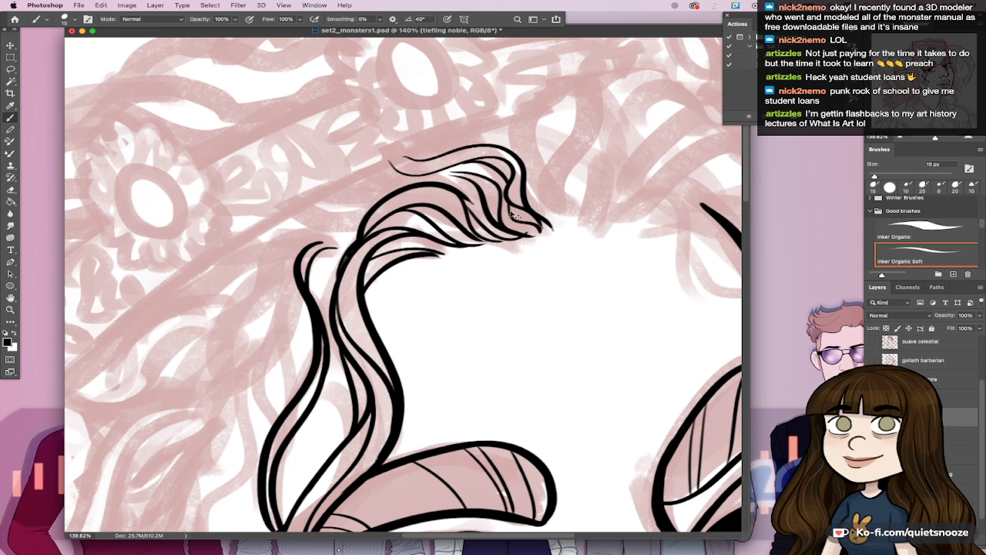
key(super+z)
key(super+z)
mouse_move(510, 206)
mouse_down()
mouse_move(531, 237)
mouse_move(549, 235)
mouse_up()
key(super+z)
key(super+z)
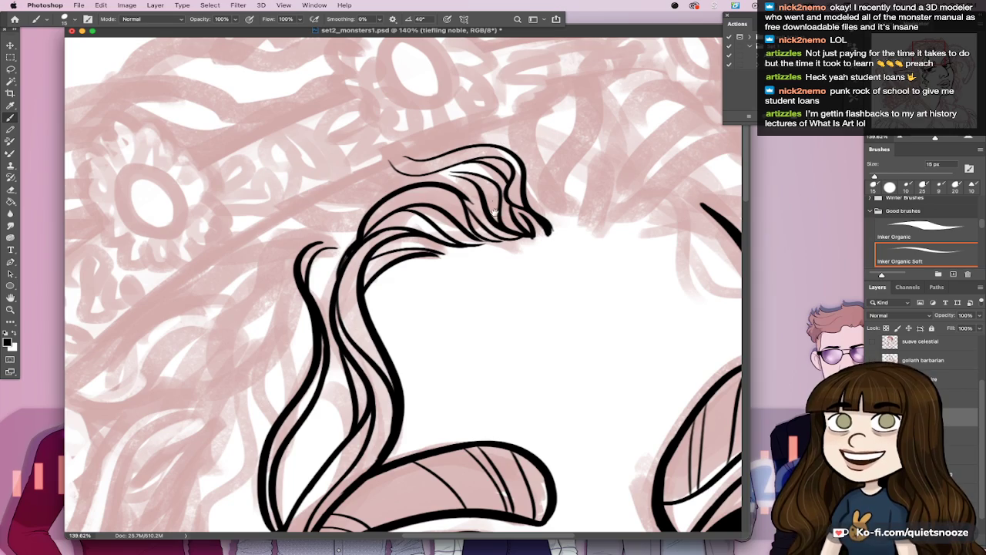
Step: Ink a second wavy lock rising from the hairline toward the crown, with short inner strands at its base
scroll(503, 135, down, 6)
scroll(484, 140, up, 5)
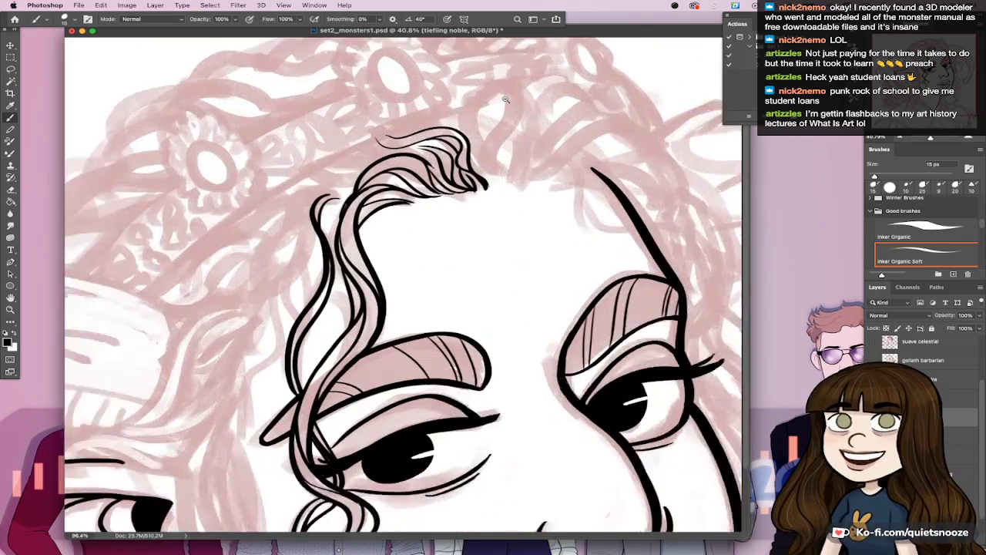
mouse_move(560, 54)
mouse_down()
mouse_move(569, 174)
mouse_move(497, 273)
mouse_move(493, 307)
mouse_up()
key(super+z)
mouse_move(538, 189)
mouse_down()
mouse_move(518, 235)
mouse_move(509, 312)
mouse_up()
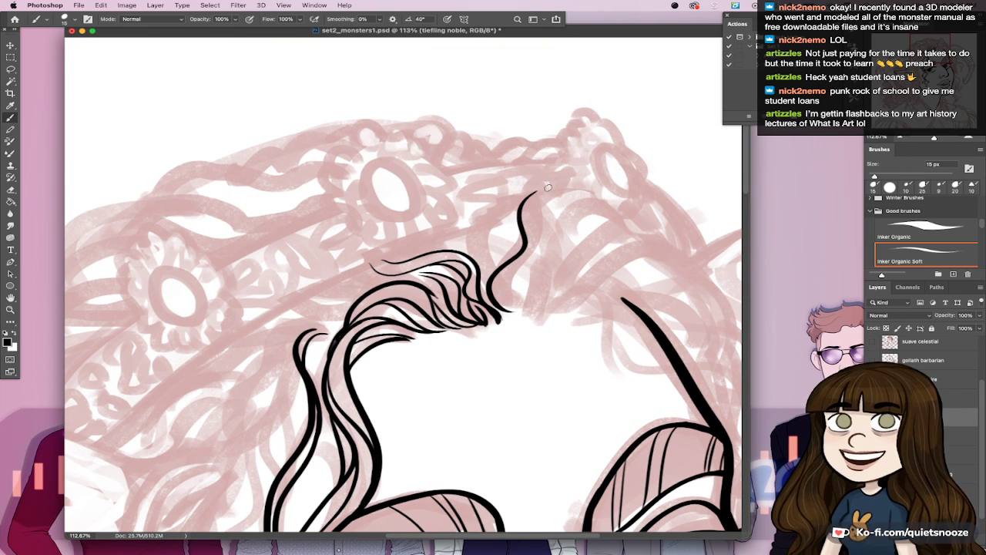
drag(548, 189, 502, 308)
drag(527, 259, 515, 316)
drag(536, 252, 530, 317)
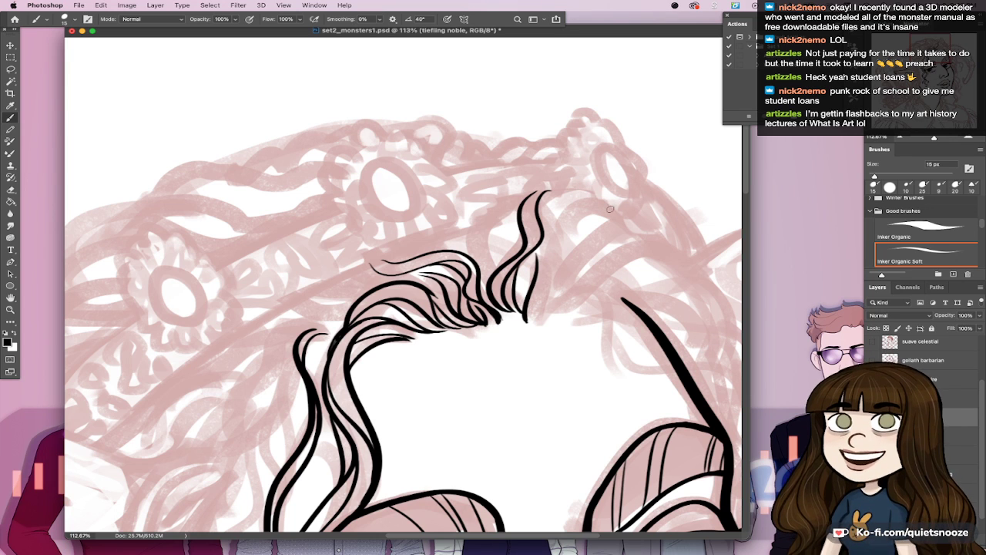
Step: Ink the arched strands of a third lock curving toward the crown's far-side flower
mouse_move(621, 214)
mouse_down()
mouse_move(560, 222)
mouse_move(556, 258)
mouse_move(618, 202)
mouse_up()
drag(576, 229, 623, 215)
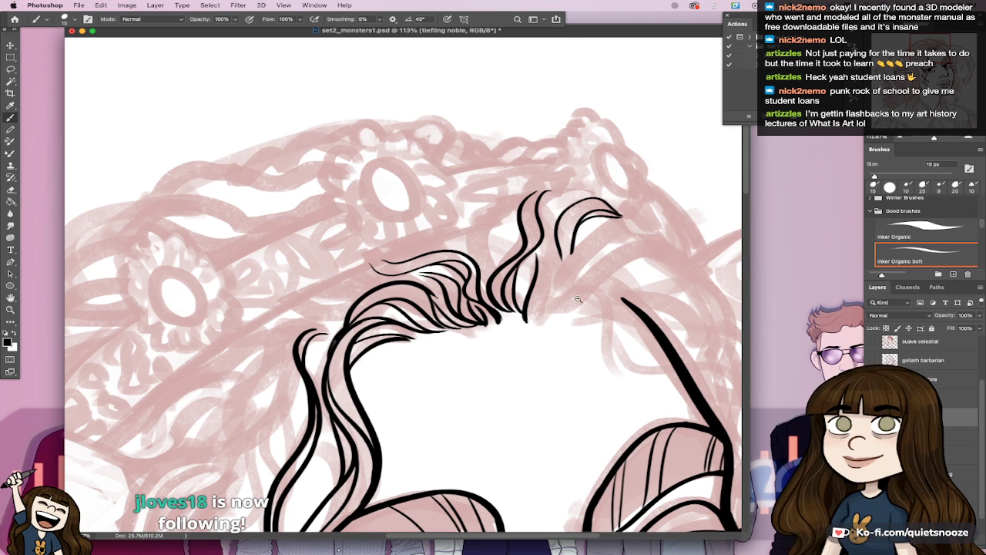
scroll(589, 181, down, 5)
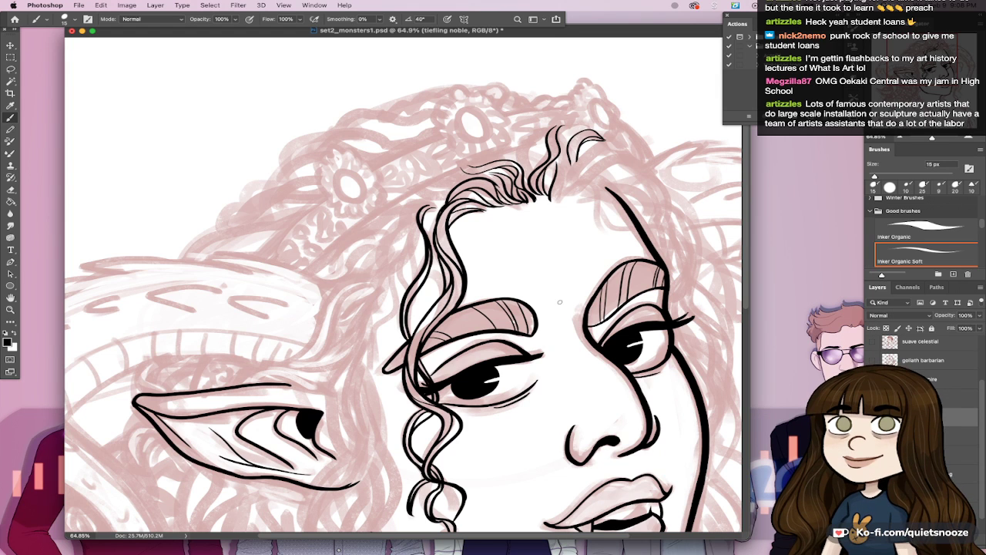
Step: Ink a looped lock bowing out beside the rising lock down to the hairline and save the document
scroll(561, 302, up, 6)
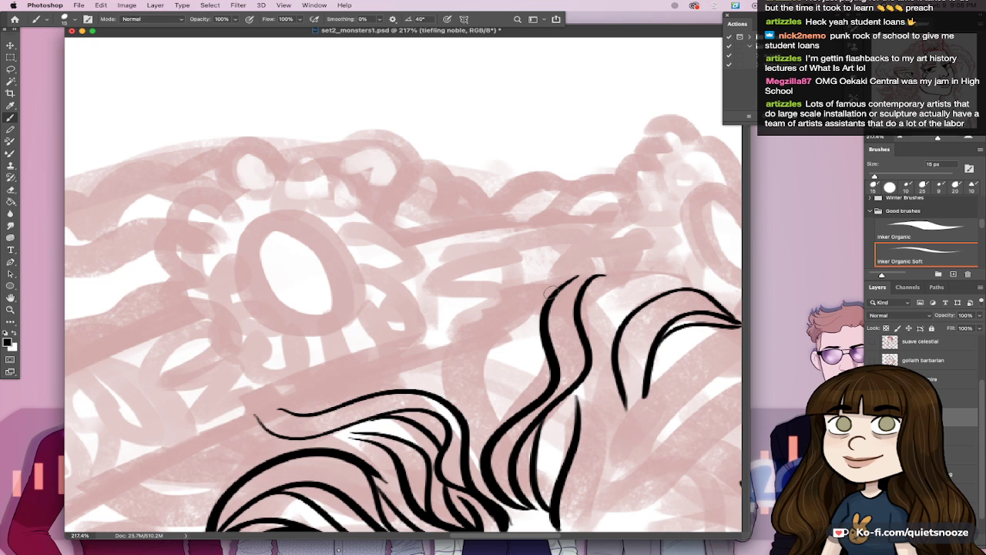
drag(549, 293, 493, 427)
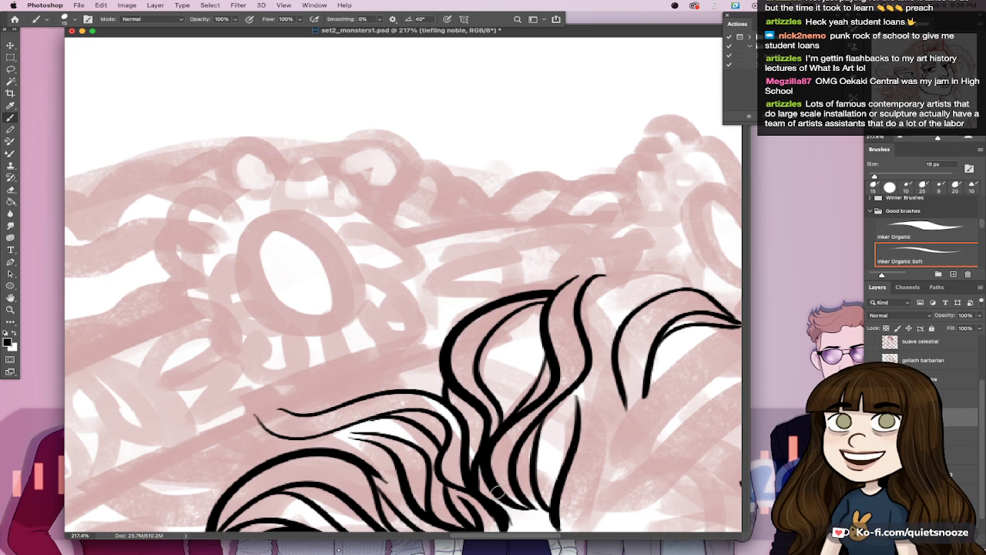
drag(559, 439, 521, 431)
key(super+s)
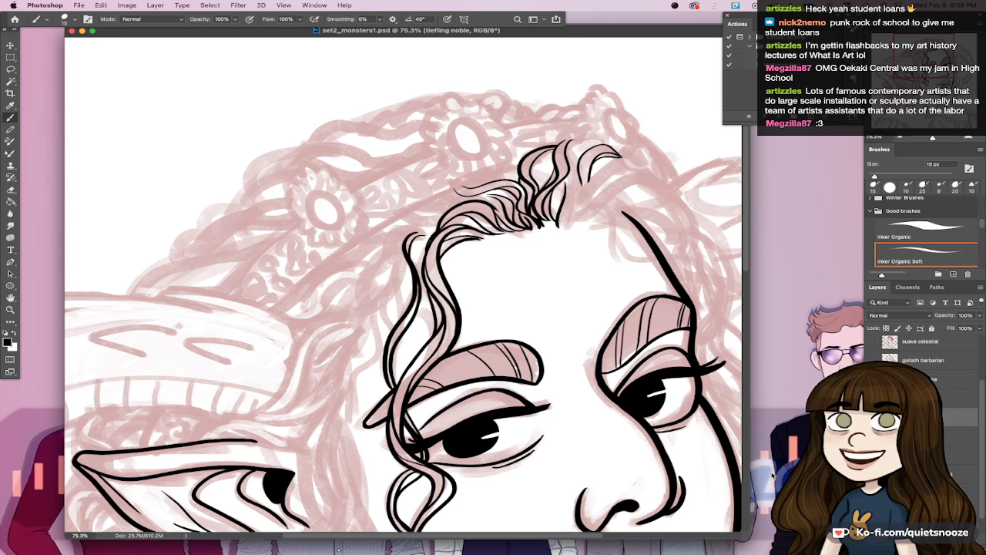
Step: Ink the strands joining the rising lock and the arched third lock down to the forehead, then save the document
drag(580, 138, 607, 163)
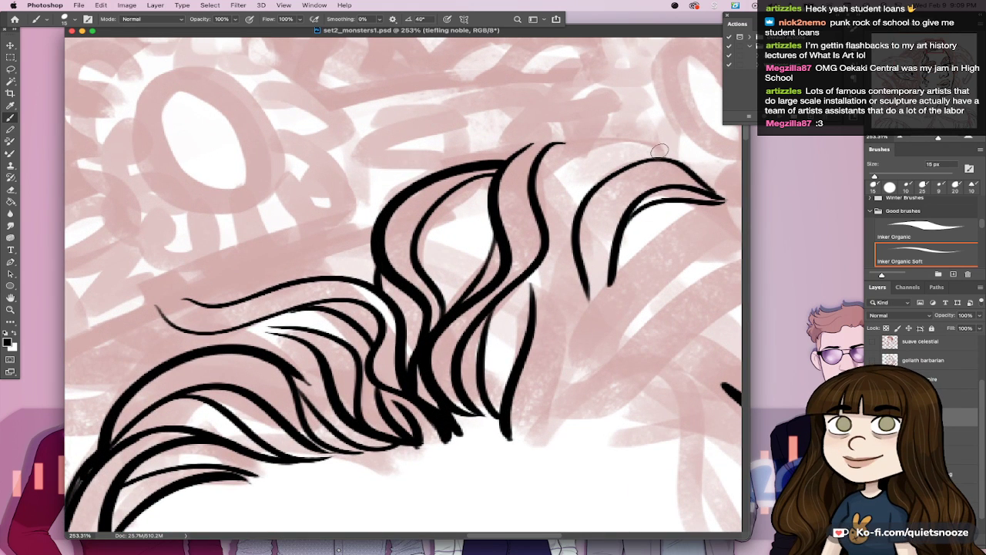
mouse_move(670, 156)
mouse_down()
mouse_move(634, 138)
mouse_move(571, 235)
mouse_move(578, 274)
mouse_up()
drag(570, 235, 530, 316)
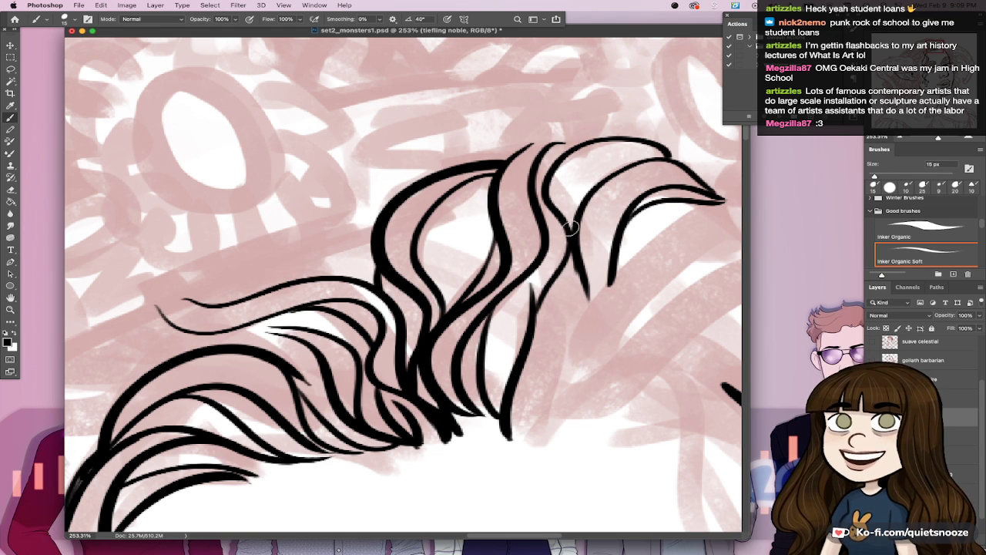
mouse_move(570, 254)
mouse_down()
mouse_move(561, 385)
mouse_move(530, 436)
mouse_up()
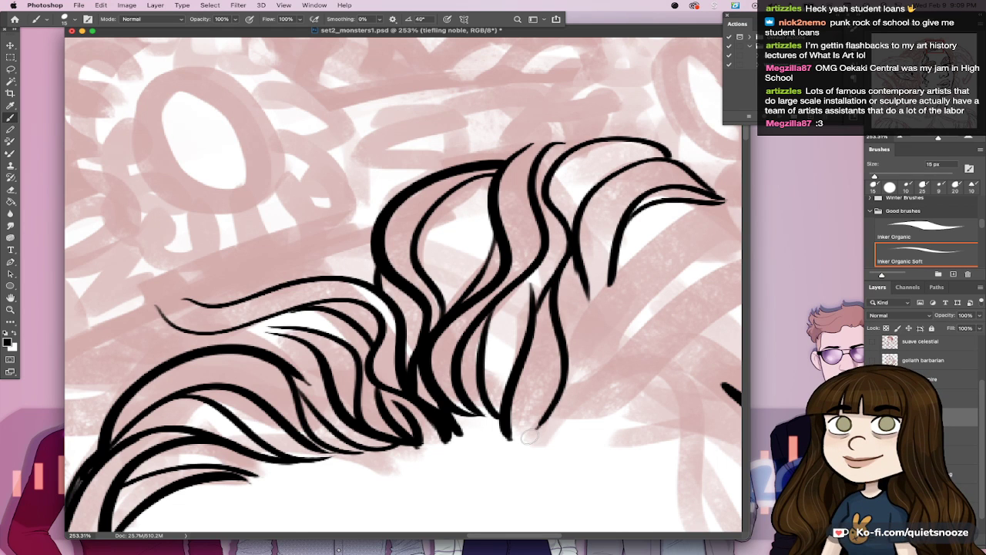
drag(559, 312, 531, 446)
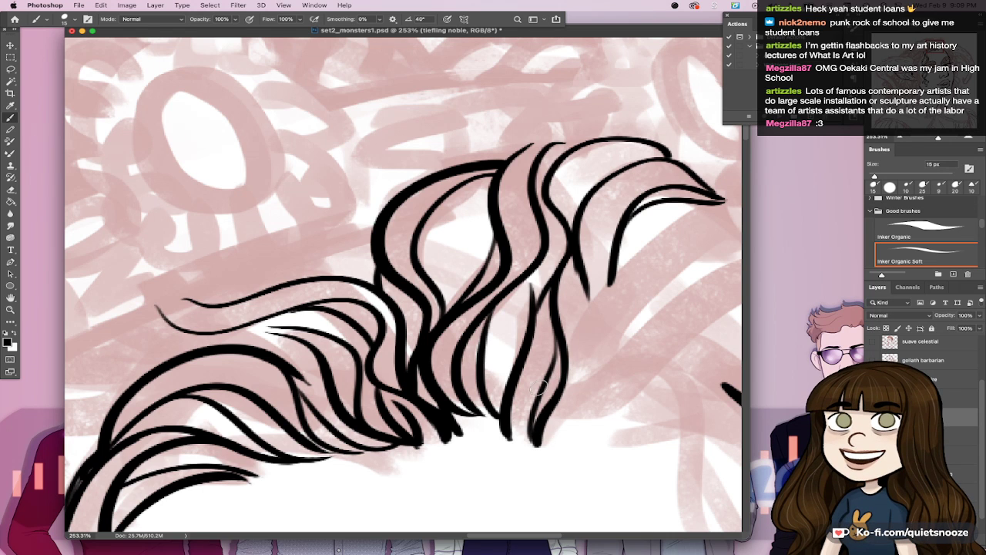
scroll(539, 388, down, 5)
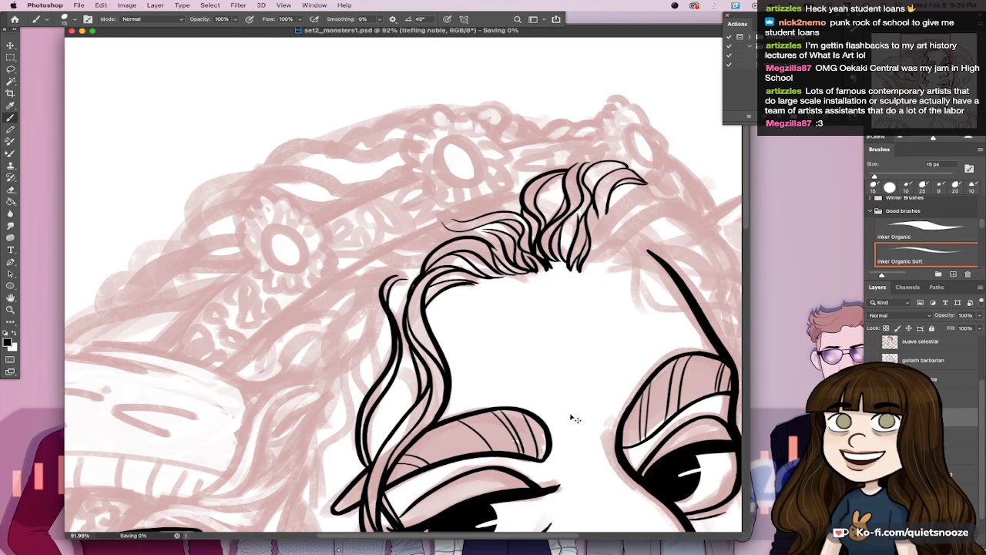
scroll(584, 360, down, 2)
scroll(584, 360, up, 2)
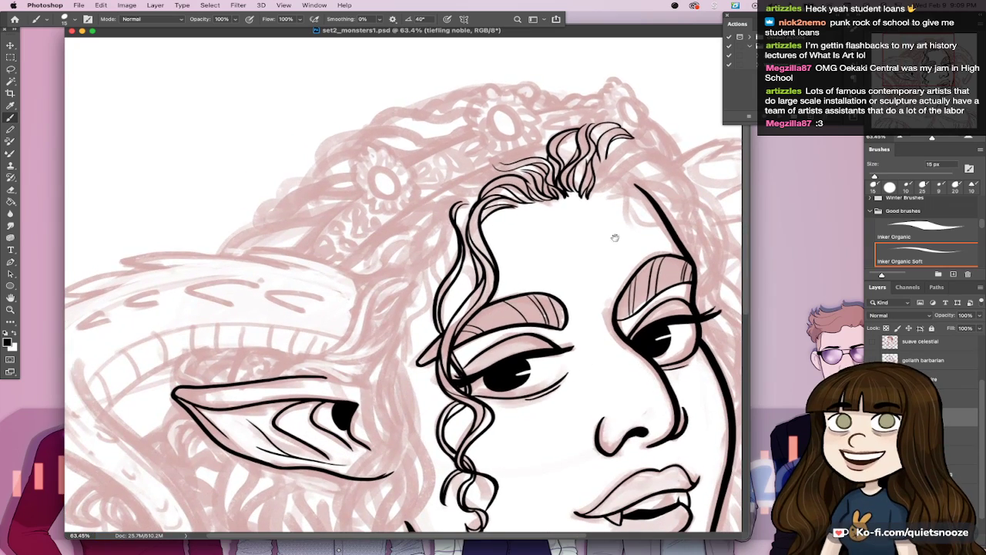
Step: Touch up the line art along the far side of the forehead and save the document
scroll(573, 146, up, 4)
drag(627, 183, 623, 247)
drag(681, 326, 548, 226)
scroll(548, 226, down, 3)
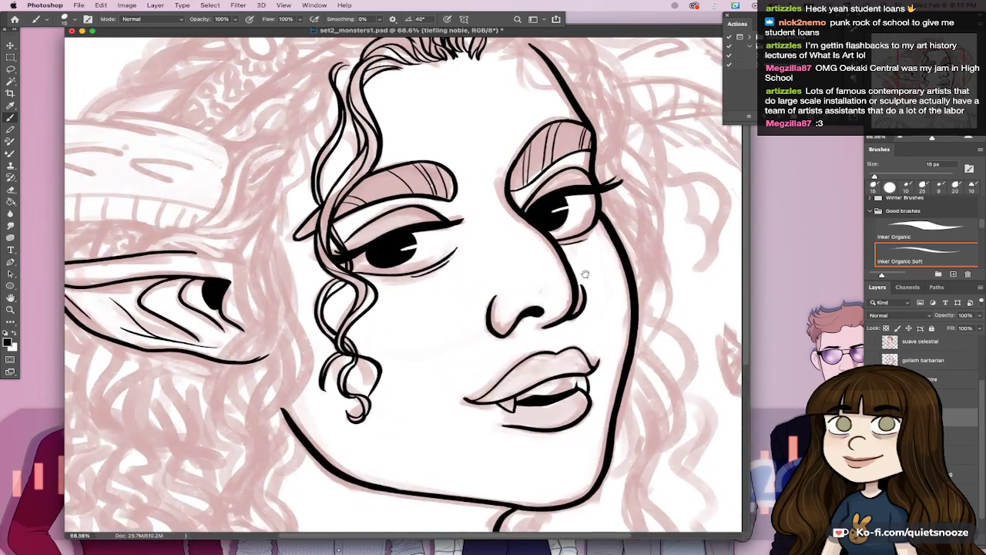
key(super+s)
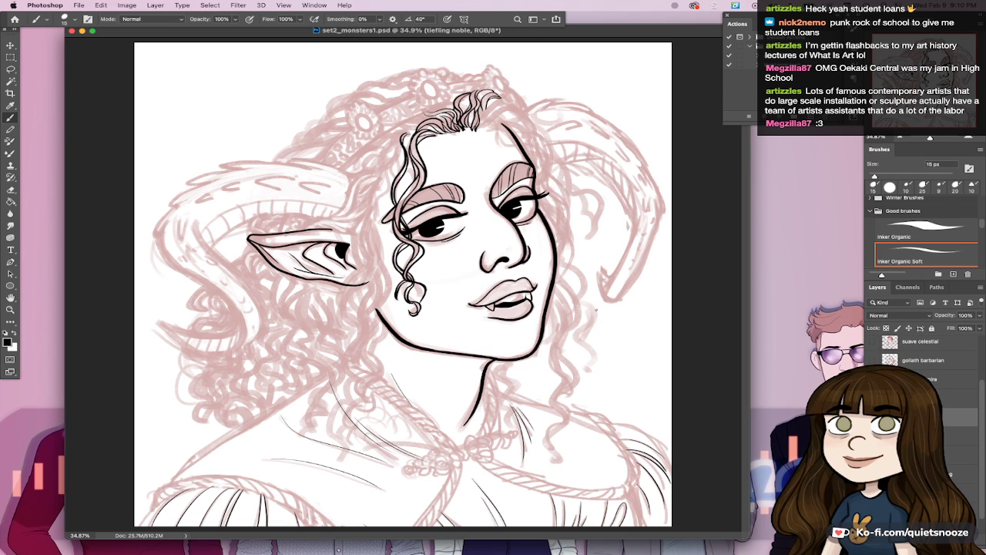
Step: Ink a small strand bowing outward from the upper part of the outer face curl, with an inner edge rejoining it
scroll(506, 358, up, 4)
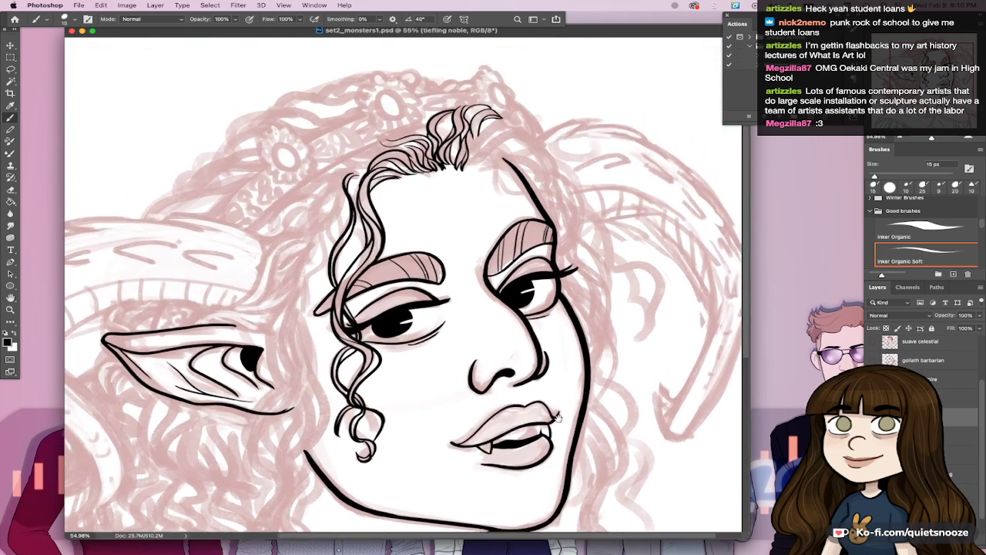
drag(556, 417, 630, 359)
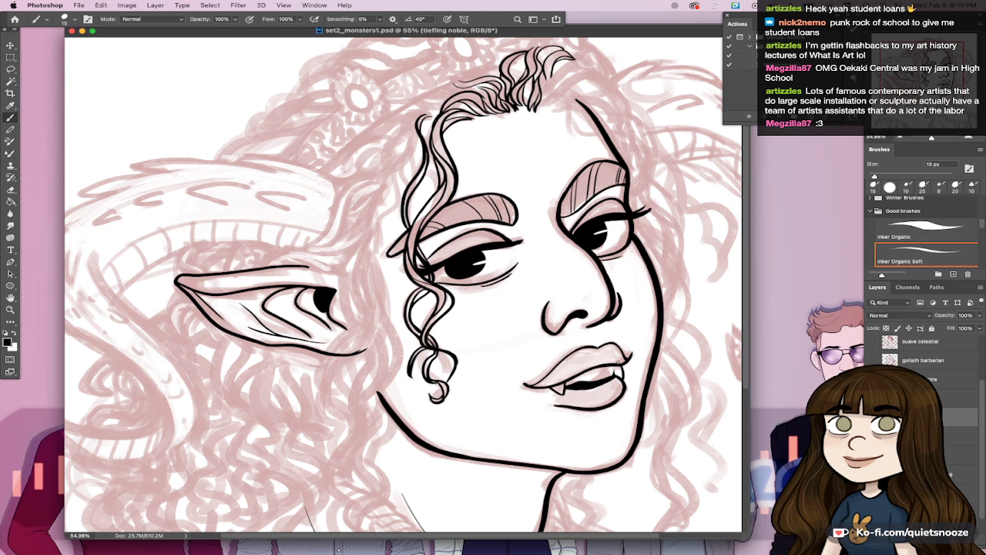
mouse_move(511, 319)
mouse_down()
mouse_move(519, 381)
mouse_move(547, 383)
mouse_up()
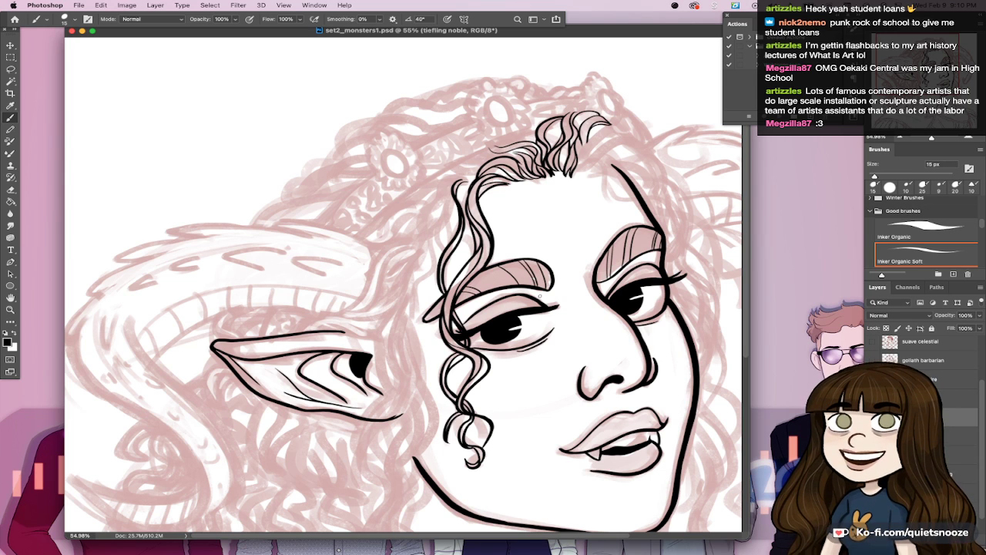
mouse_move(468, 204)
mouse_down()
mouse_move(546, 284)
mouse_move(522, 386)
mouse_up()
mouse_move(444, 274)
mouse_down()
mouse_move(422, 312)
mouse_move(446, 406)
mouse_up()
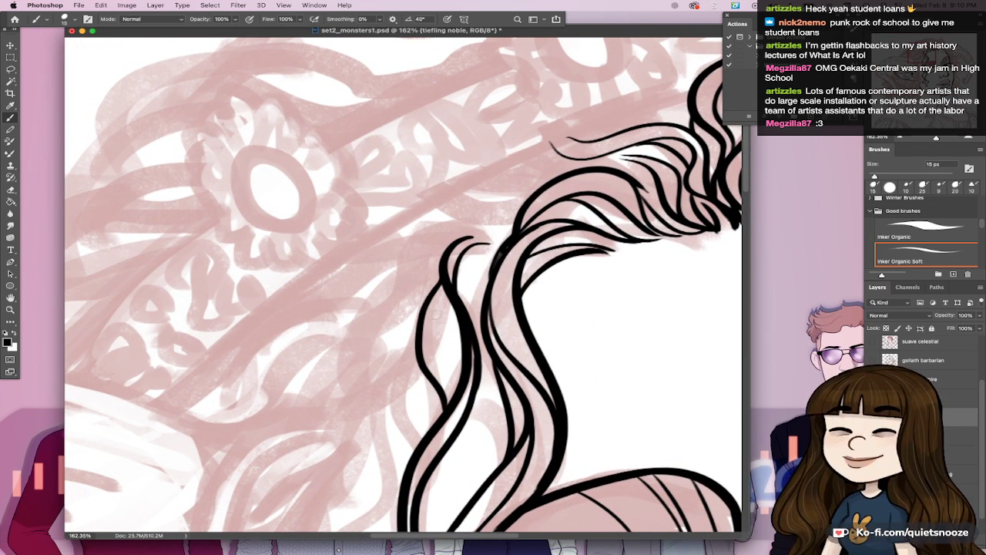
mouse_move(448, 290)
mouse_down()
mouse_move(436, 333)
mouse_move(445, 409)
mouse_up()
key(super+z)
mouse_move(450, 299)
mouse_down()
mouse_move(430, 322)
mouse_move(433, 366)
mouse_up()
key(super+z)
key(super+z)
drag(455, 291, 427, 387)
mouse_move(450, 313)
mouse_down()
mouse_move(433, 339)
mouse_move(442, 408)
mouse_up()
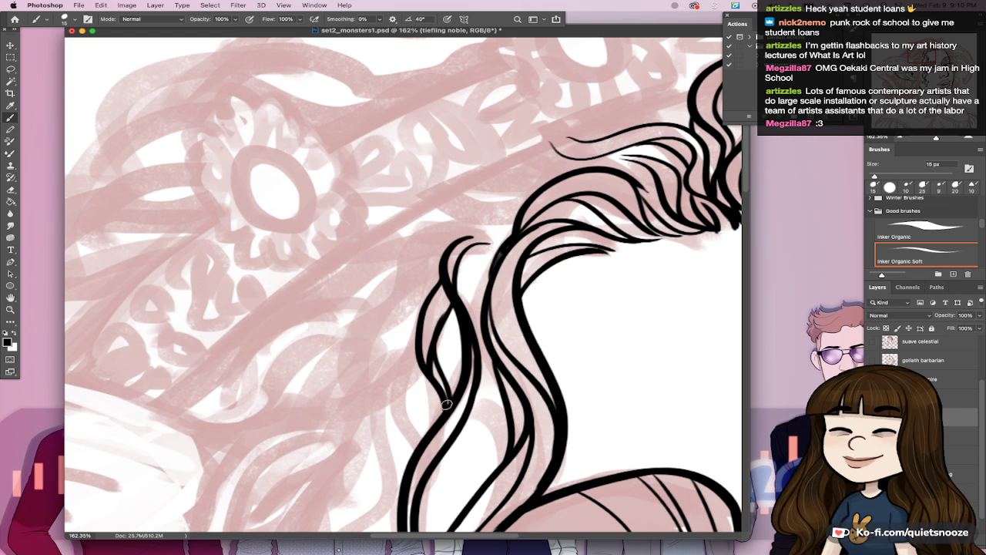
Step: Ink thin wavy strands in the gap between the two face curls above the eyebrow
drag(468, 357, 507, 209)
mouse_move(487, 291)
mouse_down()
mouse_move(478, 362)
mouse_move(487, 383)
mouse_up()
drag(497, 275, 488, 381)
key(super+z)
drag(496, 277, 489, 378)
mouse_move(565, 300)
mouse_down()
mouse_move(560, 292)
mouse_move(555, 319)
mouse_up()
key(super+z)
drag(486, 302, 479, 395)
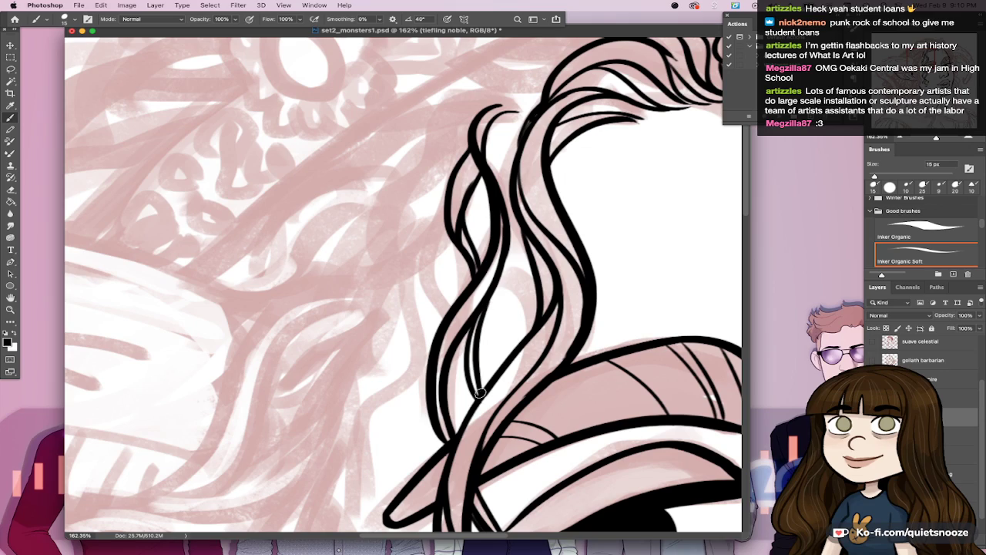
drag(571, 359, 520, 361)
mouse_move(542, 323)
mouse_down()
mouse_move(581, 355)
mouse_move(543, 426)
mouse_up()
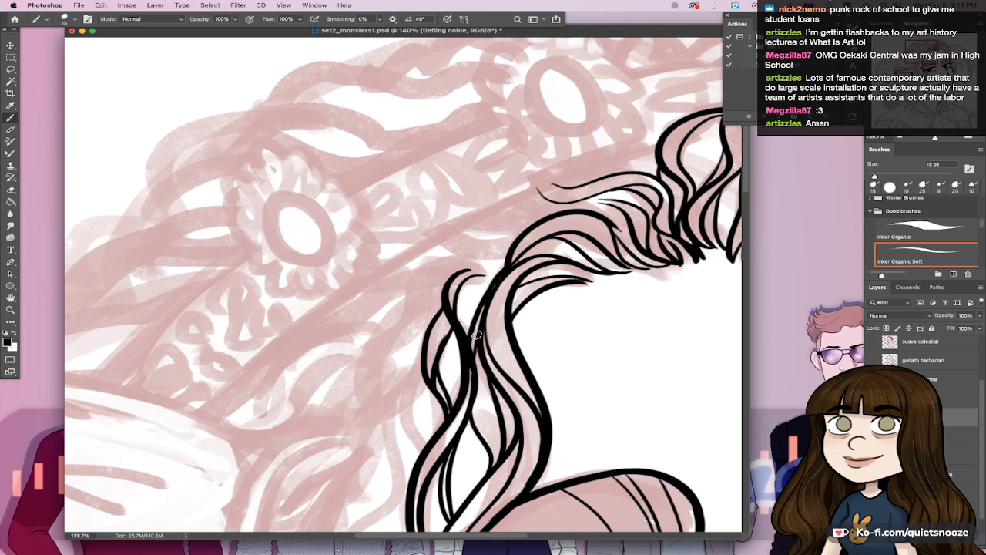
Step: Ink thin strands filling the gap between the face curls near the temple and save the document
drag(473, 394, 493, 464)
drag(520, 395, 488, 434)
key(super+s)
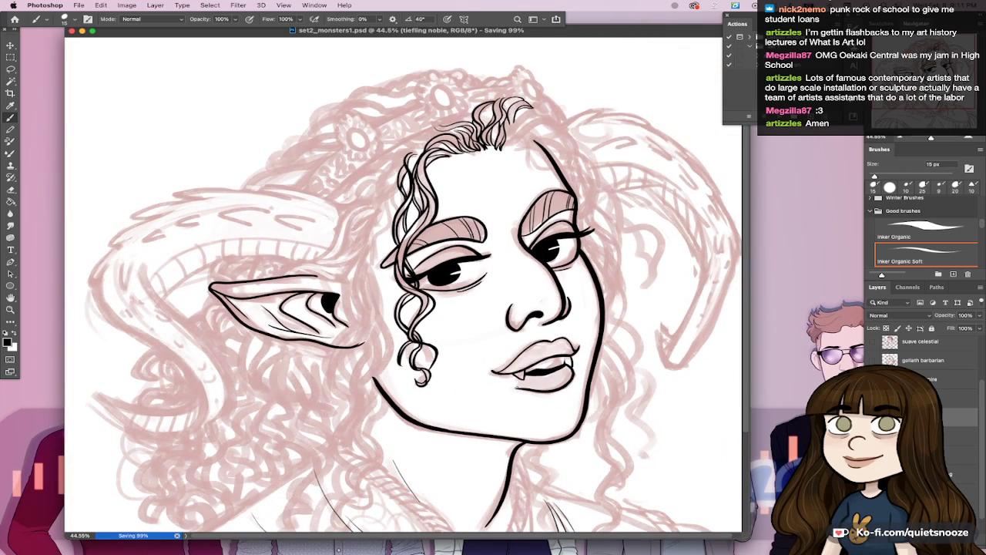
Step: Ink short wispy flyaway strands rising off the hairline above the top of the outer face curl
drag(390, 148, 447, 158)
drag(519, 187, 539, 403)
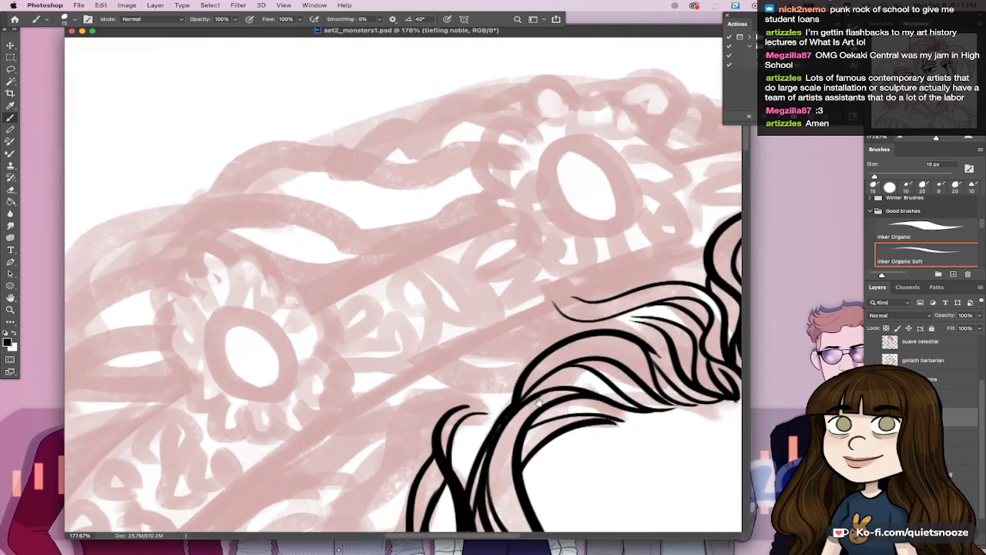
scroll(538, 403, up, 1)
drag(444, 380, 525, 394)
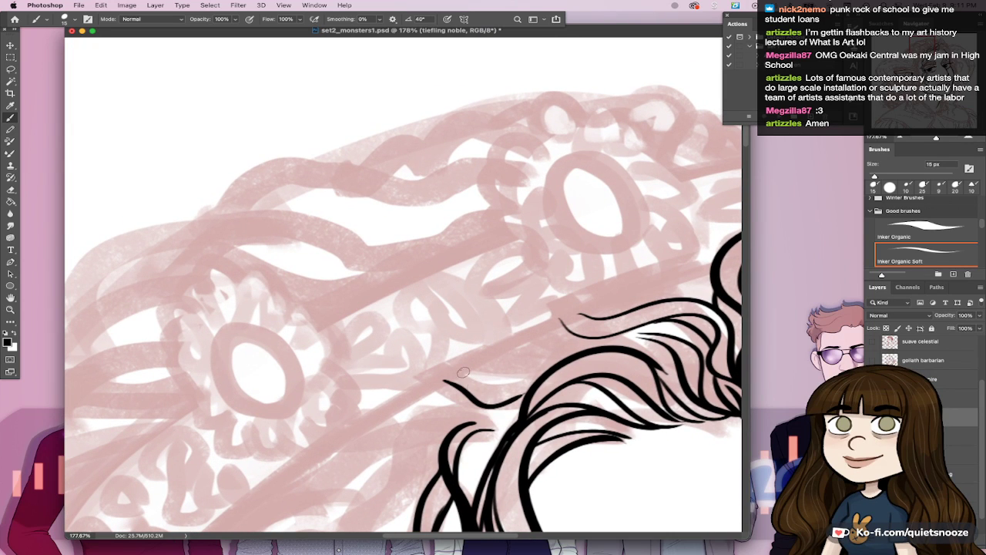
drag(463, 372, 528, 389)
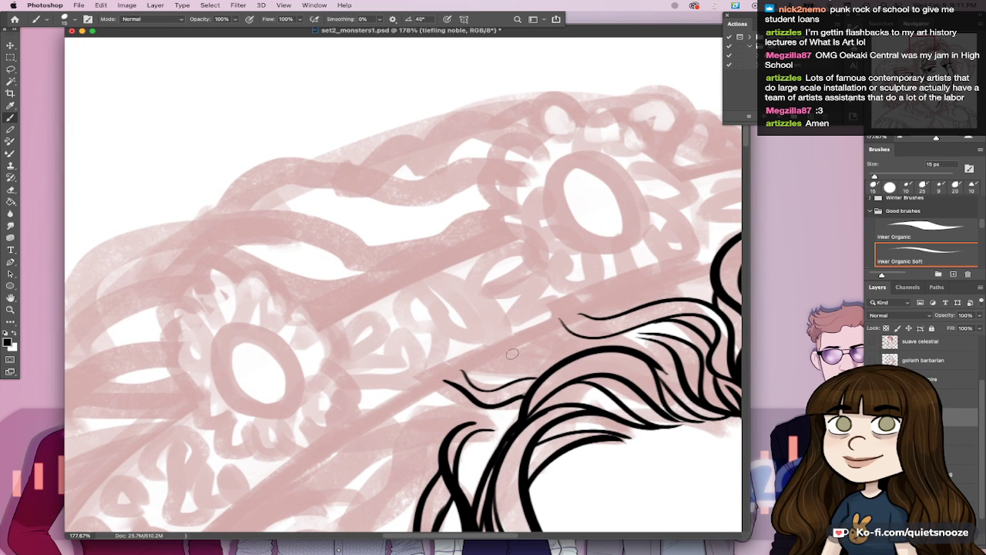
drag(487, 359, 545, 374)
Step: Ink wispy strands along the top edge of the arched hairline lock, thicken where they join it, and save the document
mouse_move(543, 332)
mouse_down()
mouse_move(607, 340)
mouse_move(566, 328)
mouse_move(651, 360)
mouse_up()
key(super+z)
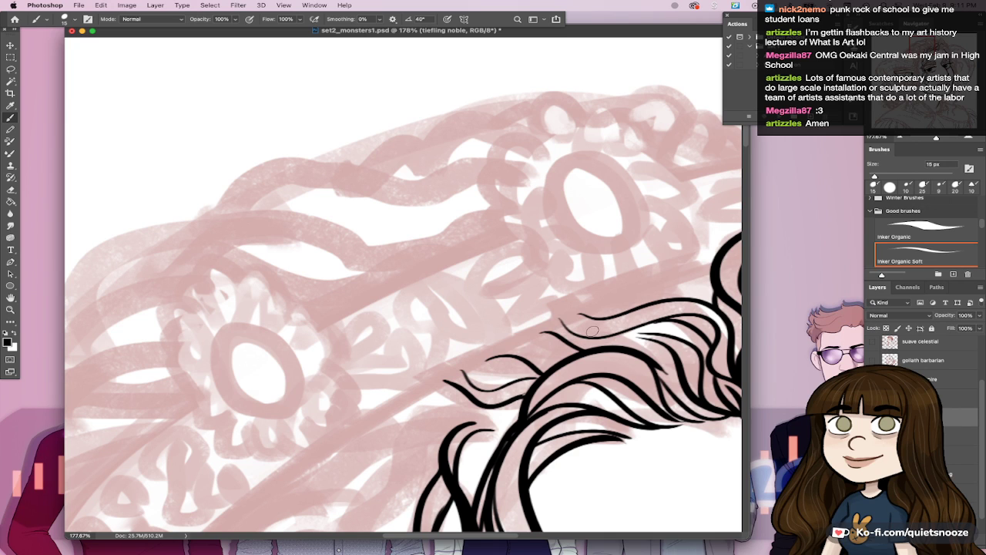
drag(561, 320, 653, 358)
mouse_move(572, 332)
mouse_down()
mouse_move(643, 349)
mouse_move(689, 400)
mouse_up()
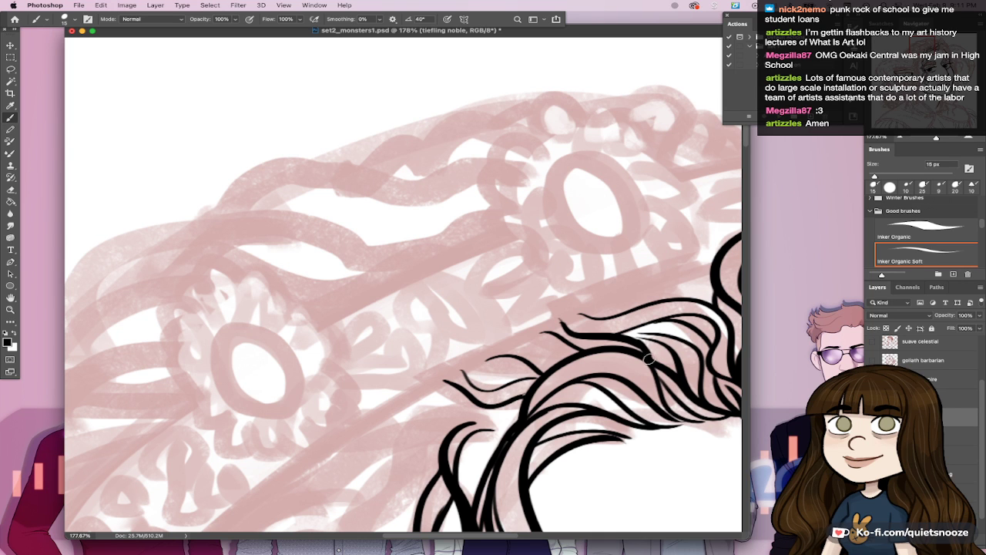
drag(696, 360, 636, 347)
key(super+s)
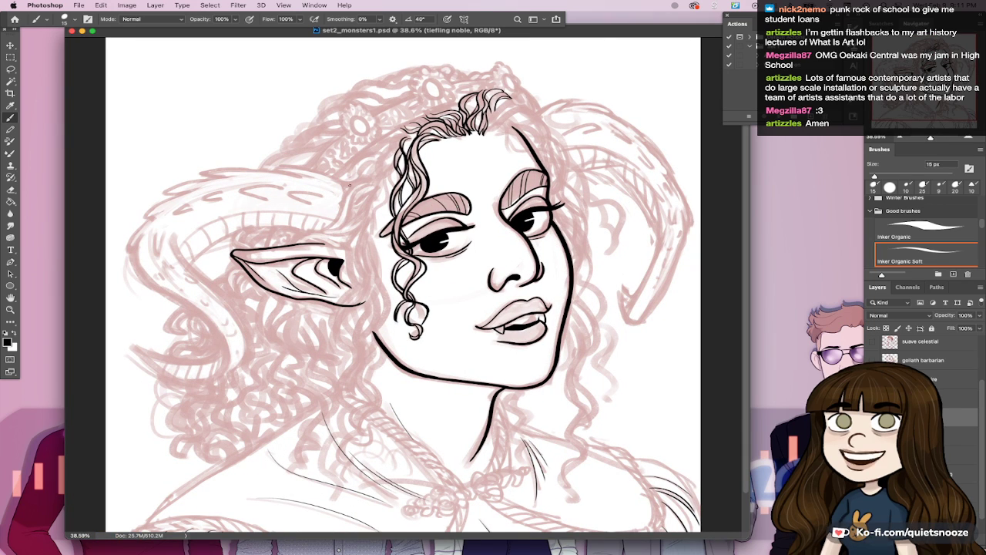
Step: Ink a loose wavy strand along the outer side of the face curls at the temple and save the document
mouse_move(389, 168)
mouse_down()
mouse_move(372, 219)
mouse_move(379, 232)
mouse_up()
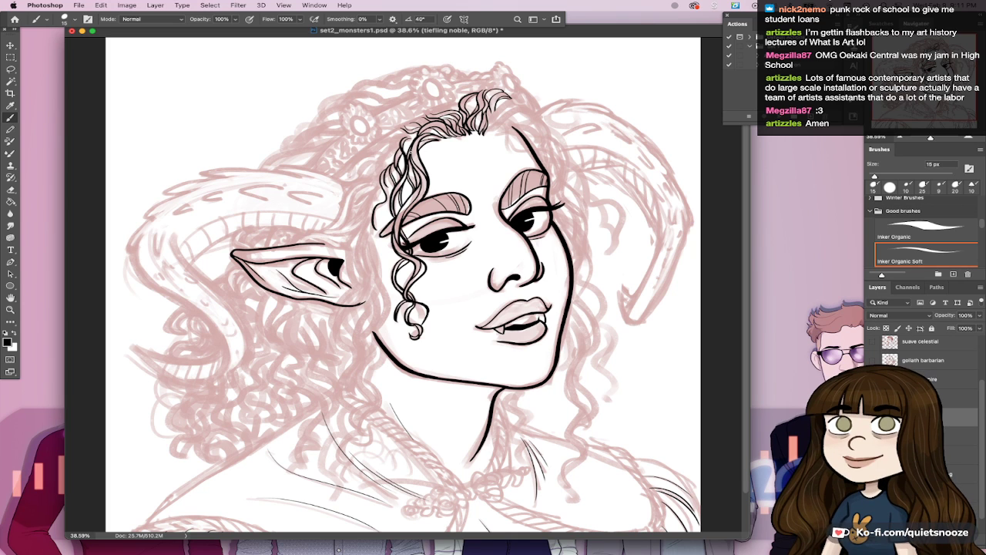
key(super+s)
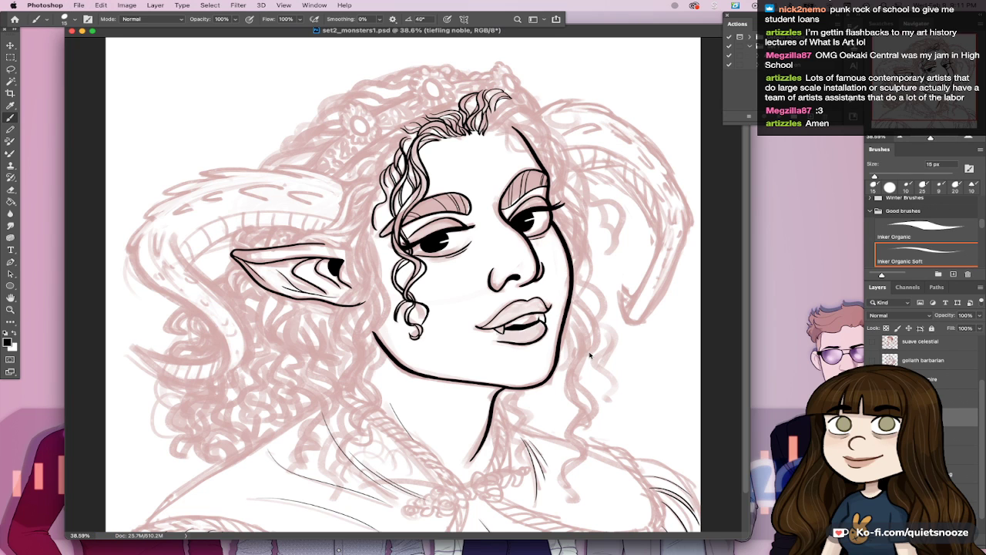
Step: Ink a small curled lock hanging below the chin on the far side of the neck, with its tapering tip
mouse_move(507, 387)
mouse_down()
mouse_move(520, 421)
mouse_move(528, 414)
mouse_move(513, 441)
mouse_up()
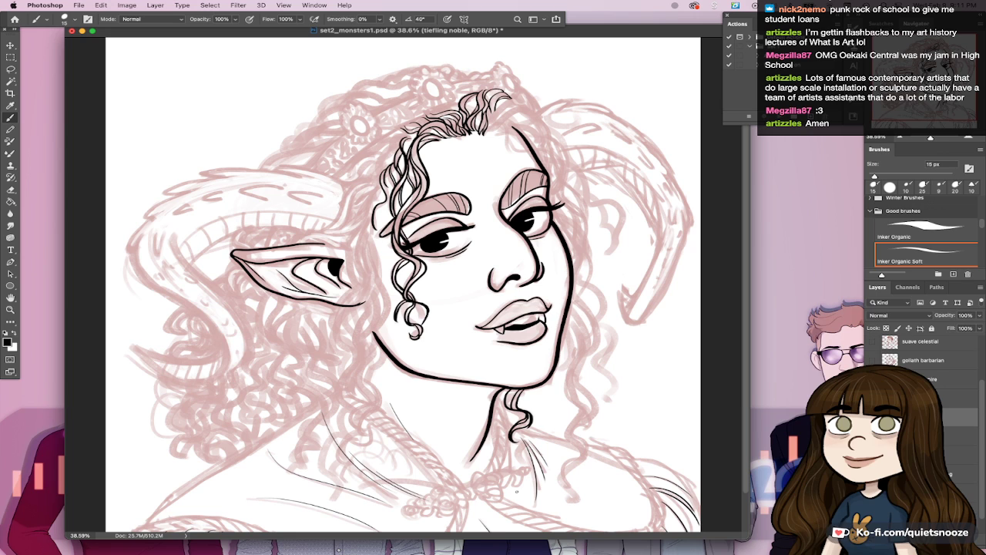
key(e)
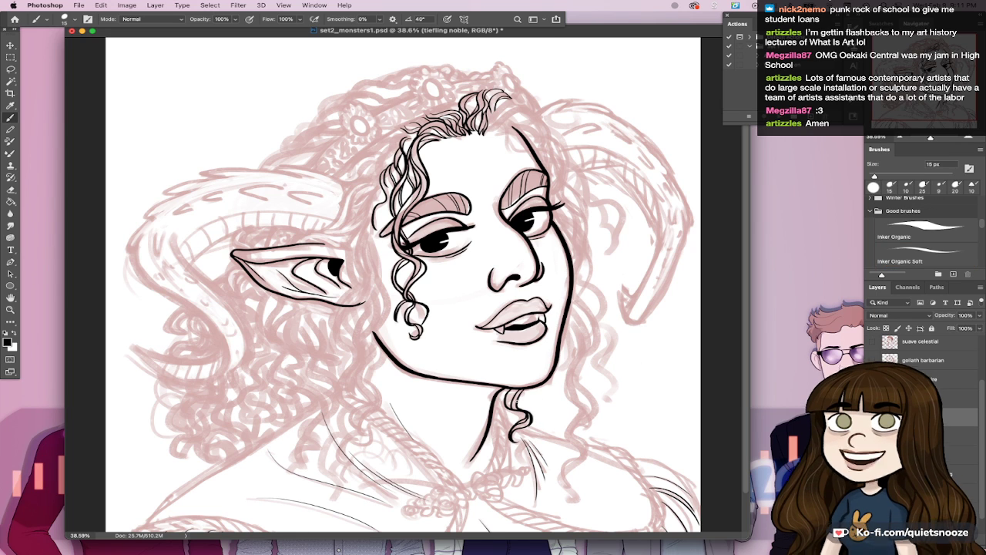
key(comma)
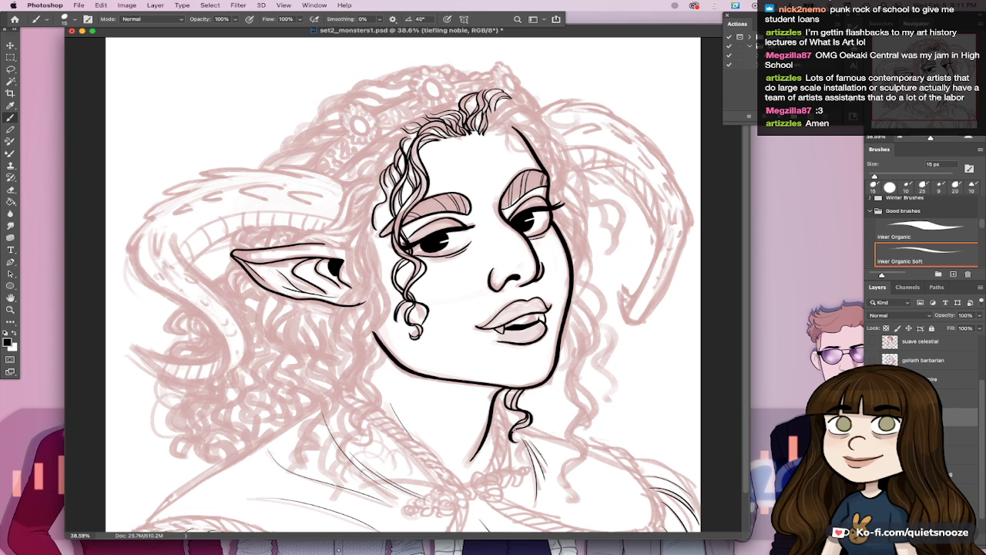
drag(518, 442, 526, 457)
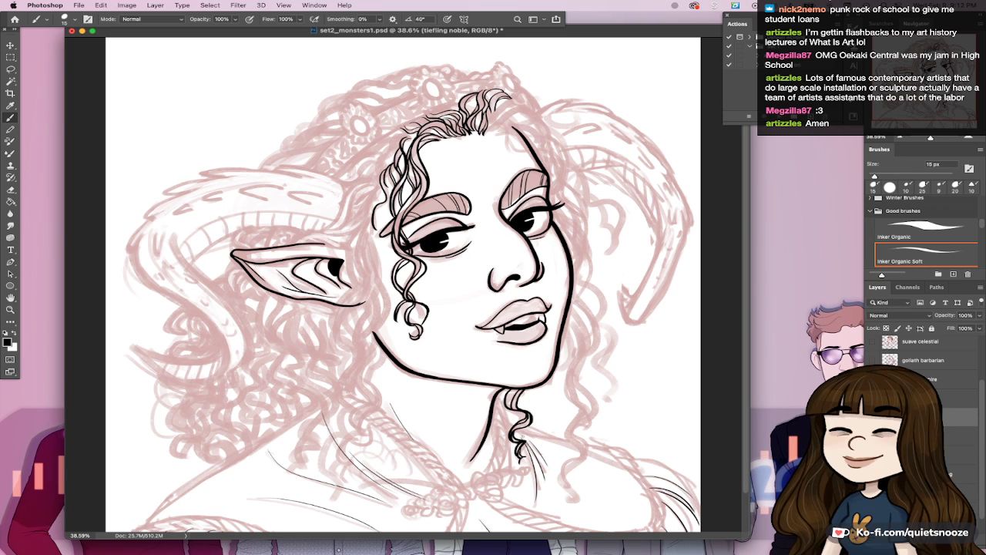
Step: Ink a small wavy curl hanging beneath the back corner of the jaw, beside the neck
drag(585, 433, 621, 425)
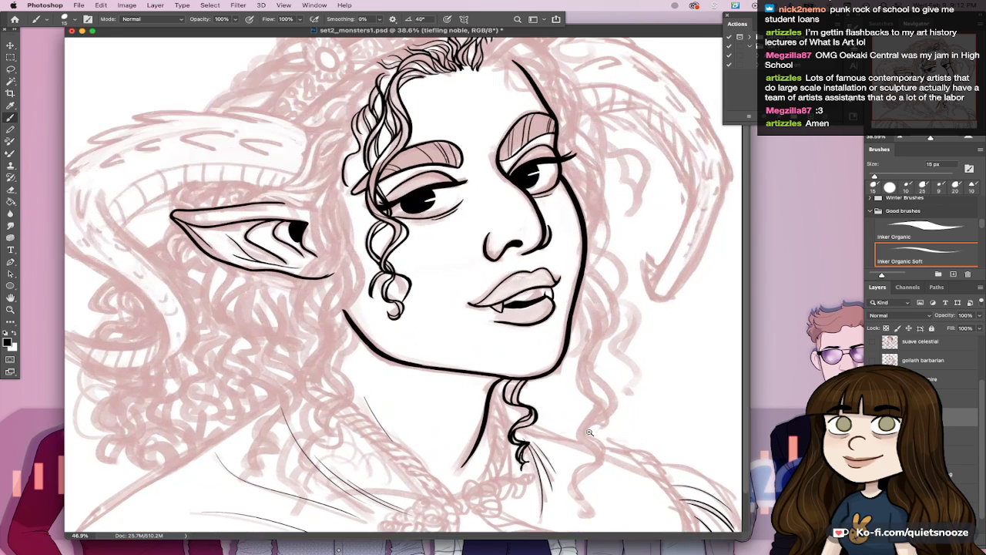
drag(440, 416, 486, 433)
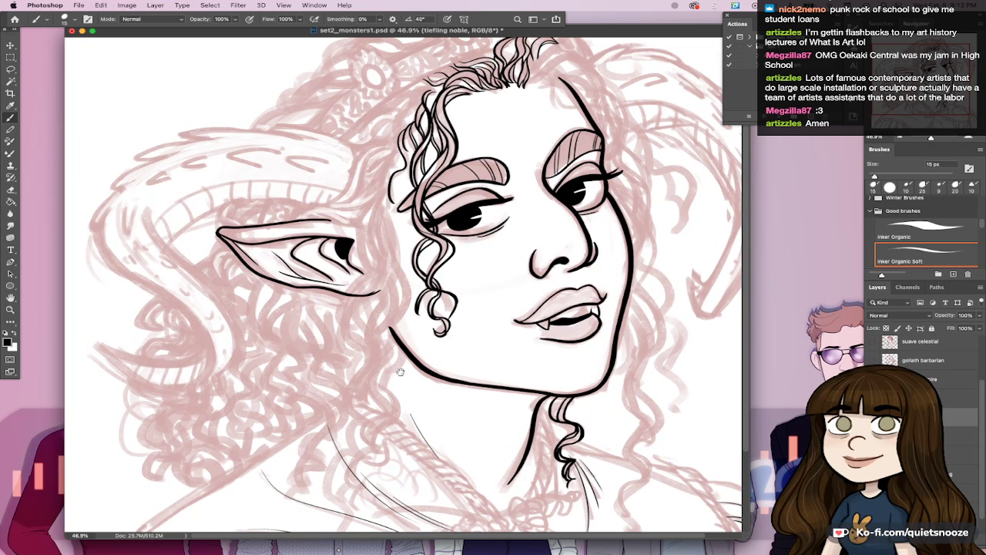
drag(400, 356, 382, 392)
drag(400, 346, 378, 381)
drag(519, 408, 500, 410)
scroll(500, 406, down, 1)
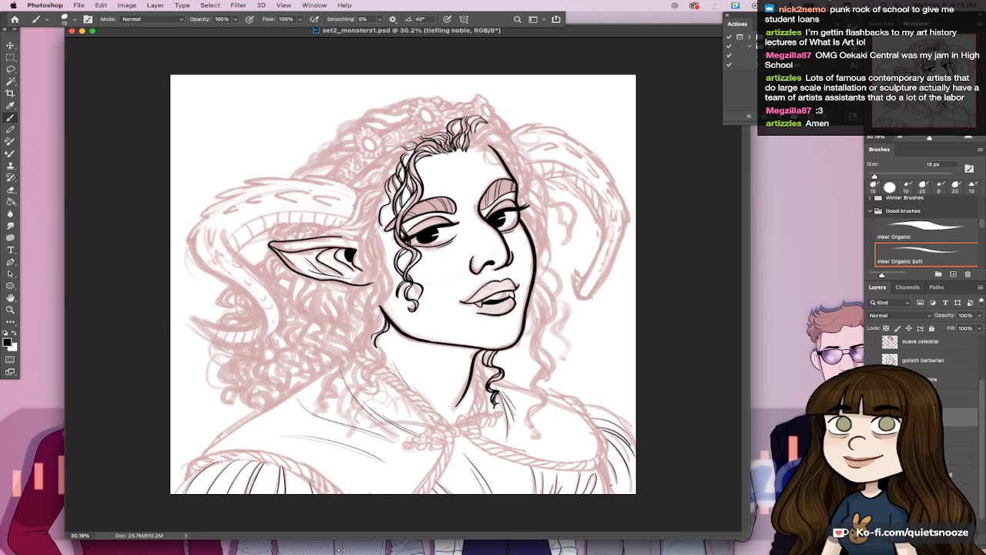
Step: Ink the fold line and the rounded outer contour of the far puffed sleeve
drag(602, 465, 612, 495)
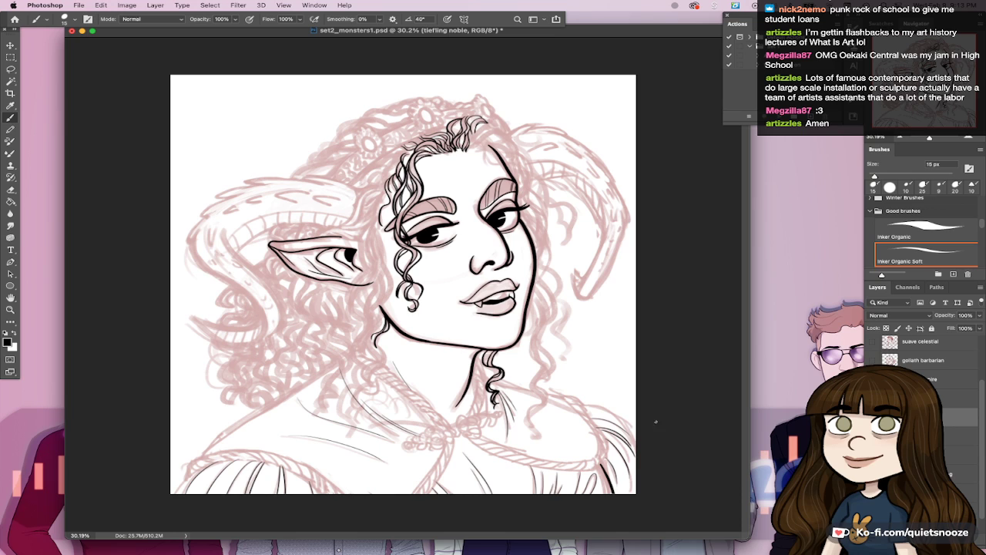
drag(584, 403, 636, 432)
key(ctrl+z)
drag(582, 405, 636, 433)
Step: Ink the curved upper contour of the near puffed sleeve, redoing the stroke until it follows the sketch, and save the document
drag(218, 461, 168, 515)
drag(216, 461, 321, 494)
key(ctrl+z)
drag(216, 461, 329, 494)
key(ctrl+z)
drag(214, 461, 324, 495)
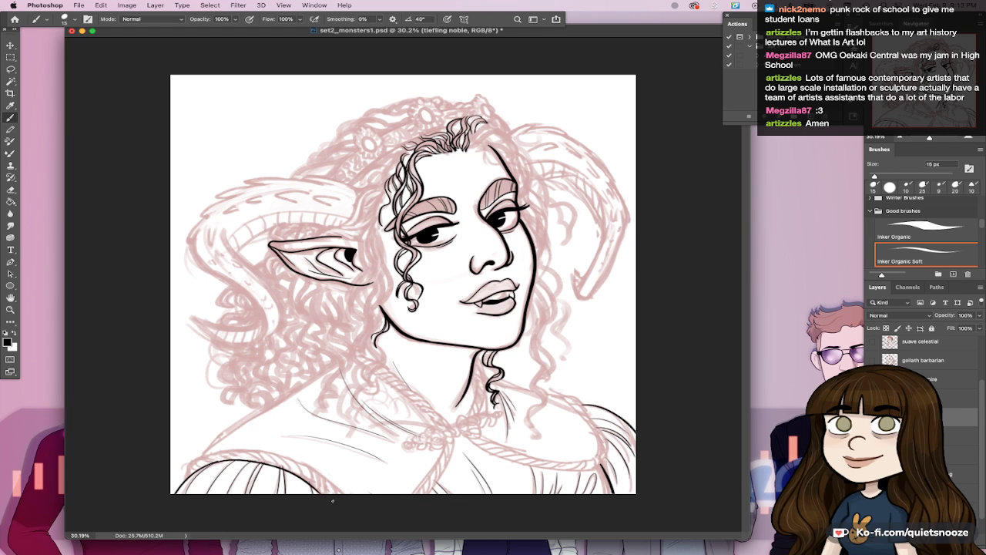
drag(216, 461, 322, 494)
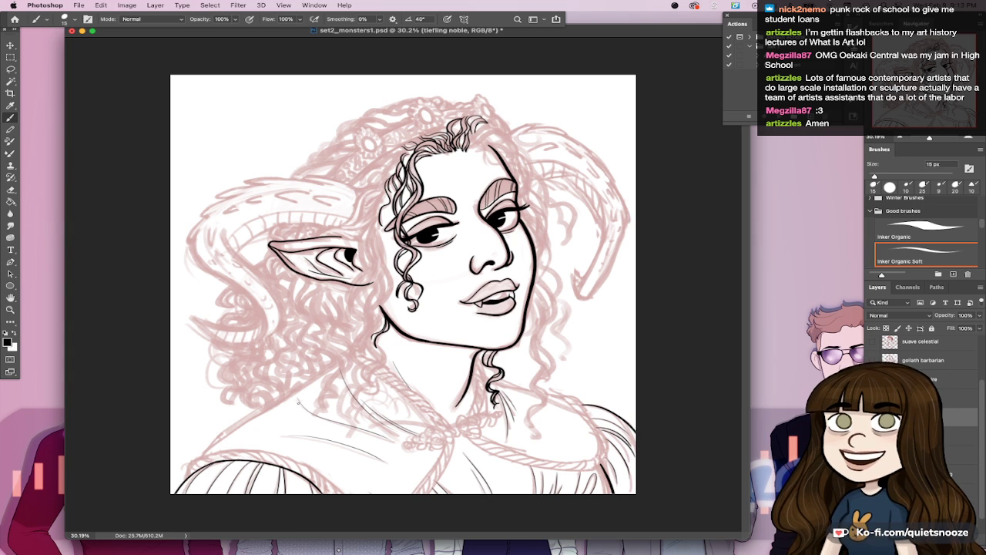
key(super+s)
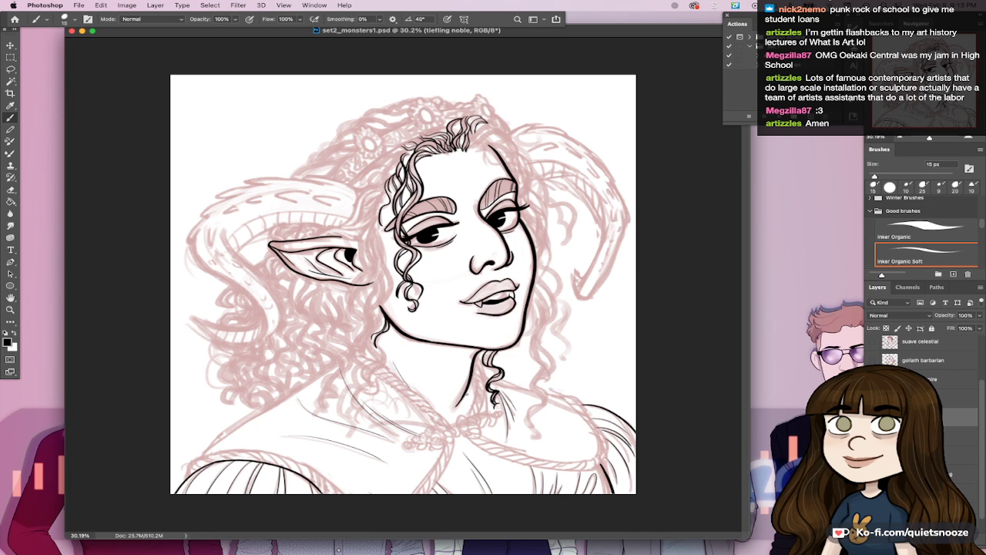
Step: Ink a second line along the far side of the neck and a curl between the earlobe and the jaw corner
drag(470, 368, 455, 408)
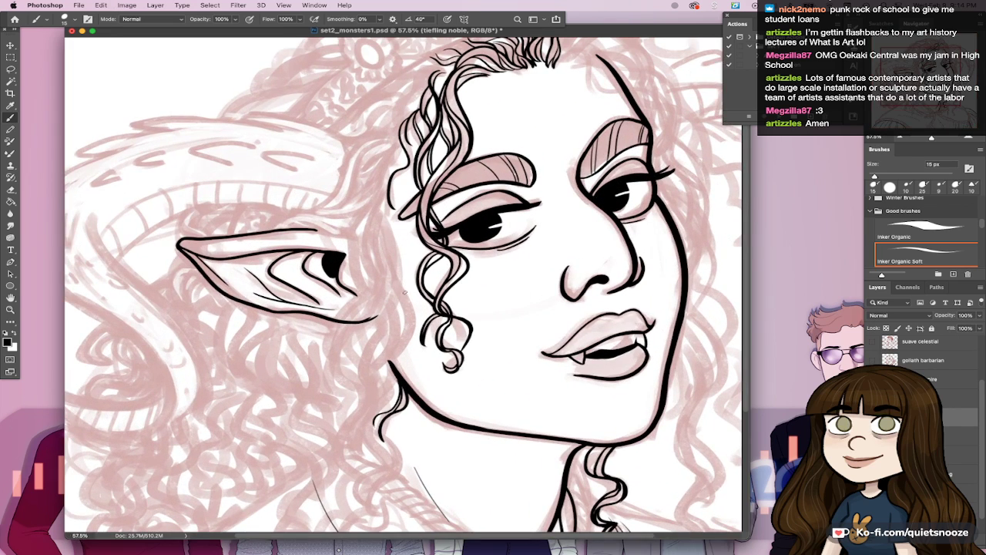
mouse_move(398, 281)
mouse_down()
mouse_move(415, 329)
mouse_move(374, 381)
mouse_up()
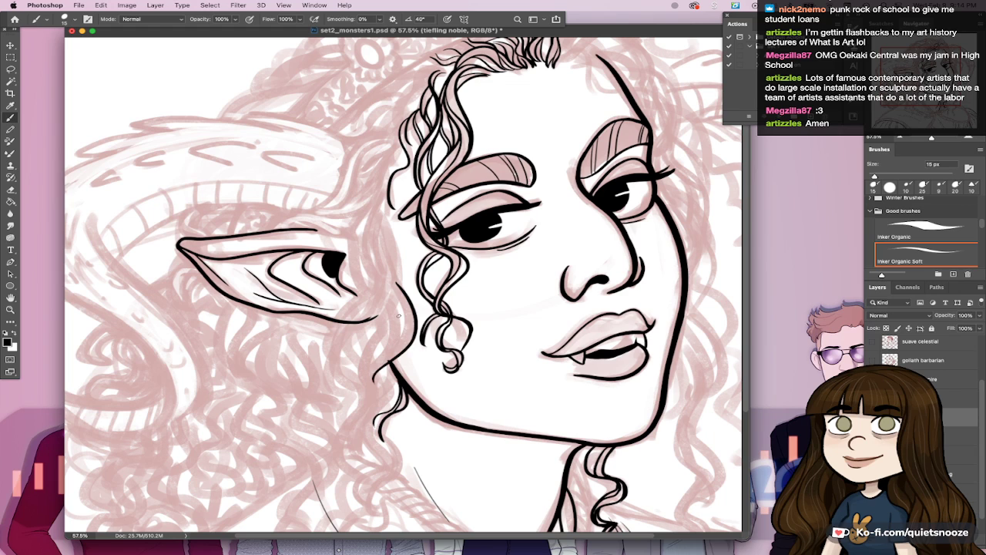
key(super+z)
mouse_move(397, 282)
mouse_down()
mouse_move(377, 376)
mouse_move(415, 318)
mouse_move(406, 296)
mouse_up()
key(super+z)
key(super+z)
mouse_move(376, 379)
mouse_down()
mouse_move(406, 291)
mouse_move(411, 317)
mouse_up()
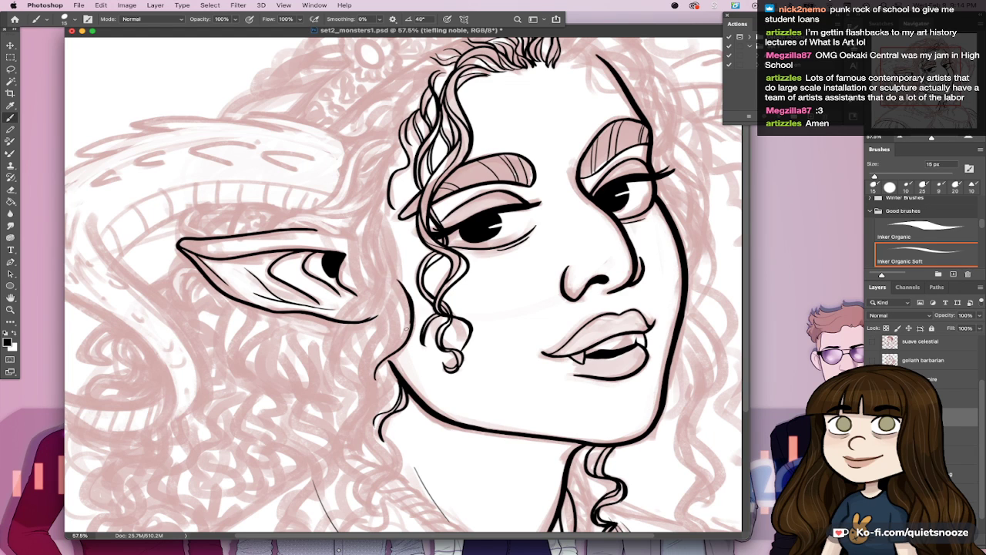
drag(397, 281, 409, 343)
Step: Ink a long strand running from the temple in front of the ear down past the earlobe and curling behind the jaw
mouse_move(384, 213)
mouse_down()
mouse_move(397, 248)
mouse_move(371, 340)
mouse_up()
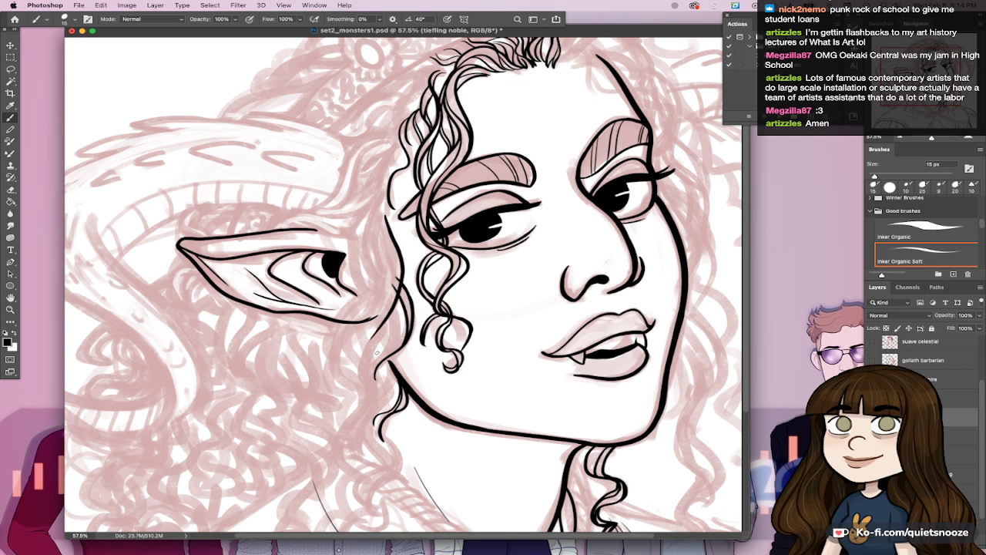
key(ctrl+z)
drag(395, 282, 395, 294)
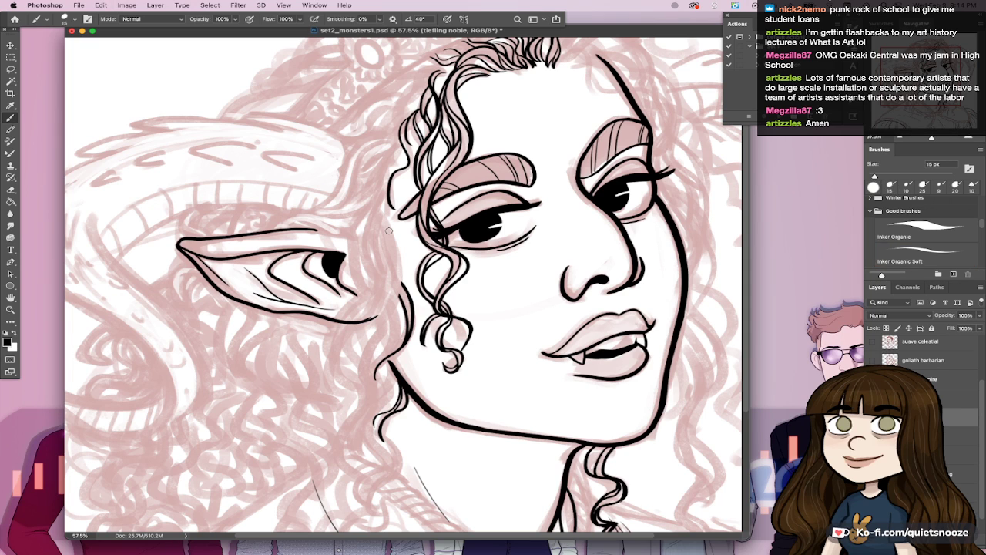
drag(386, 221, 361, 388)
key(super+z)
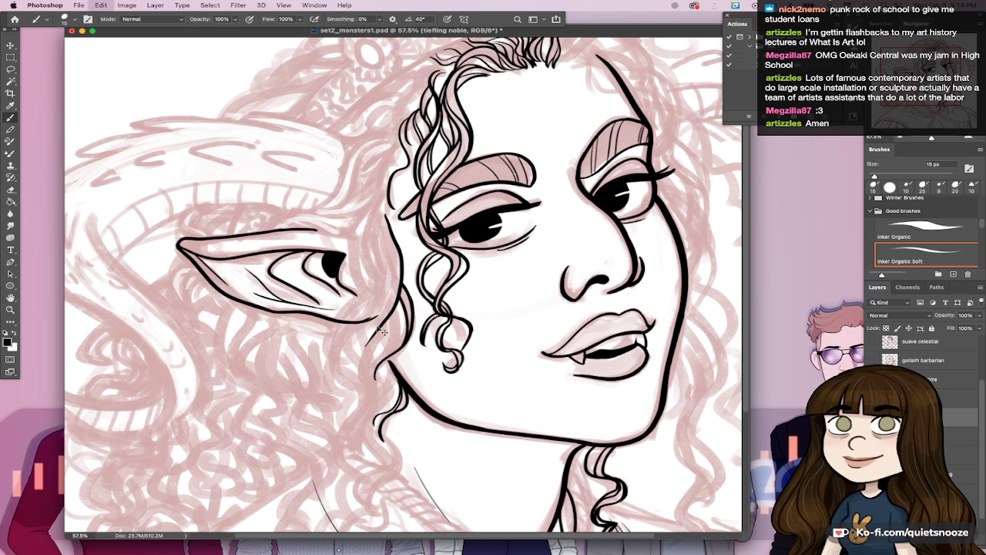
mouse_move(376, 335)
mouse_down()
mouse_move(374, 395)
mouse_move(385, 303)
mouse_move(367, 397)
mouse_up()
key(super+z)
Step: Ink inner strands and a pointed tip on the lock between the earlobe and the jaw
drag(401, 306, 384, 360)
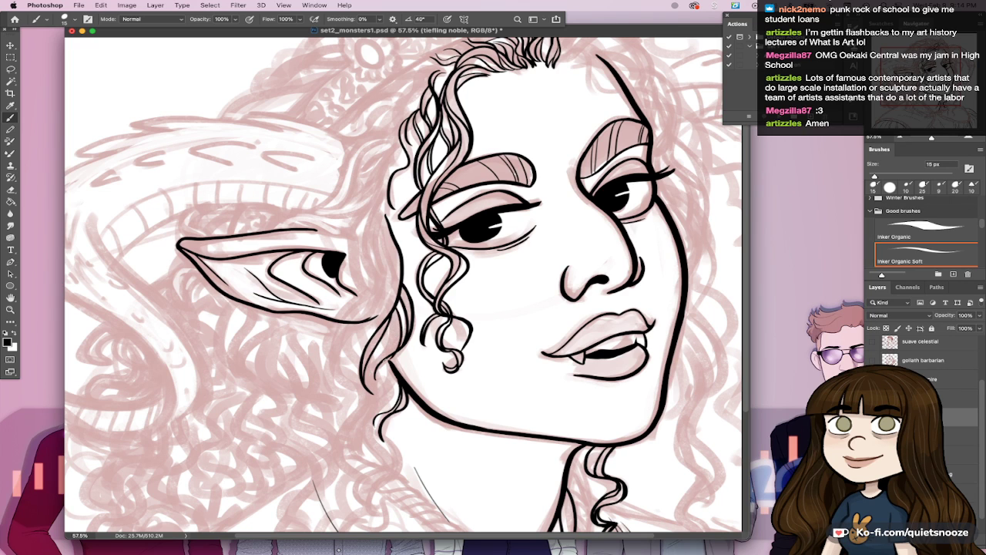
key(super+z)
mouse_move(400, 304)
mouse_down()
mouse_move(365, 387)
mouse_move(377, 393)
mouse_up()
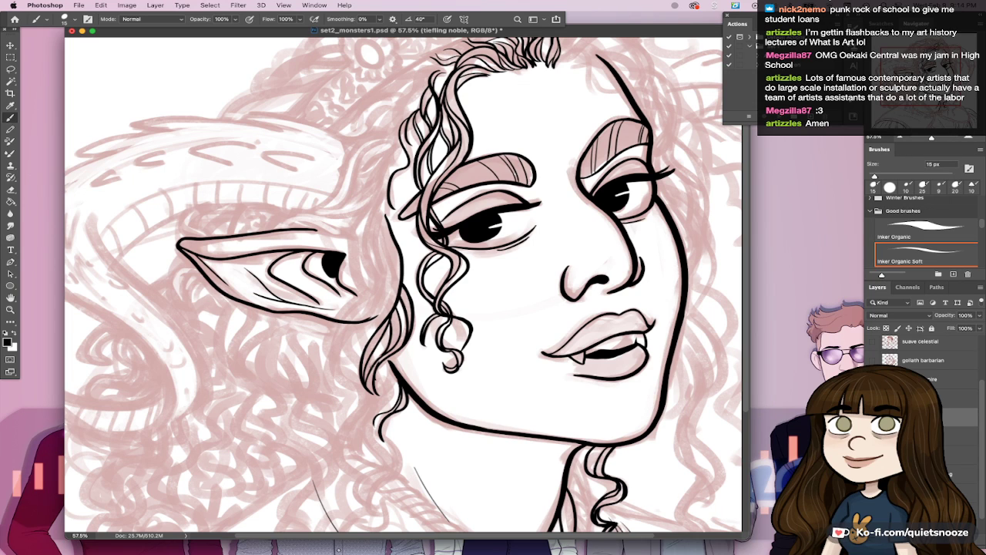
drag(373, 394, 378, 379)
key(comma)
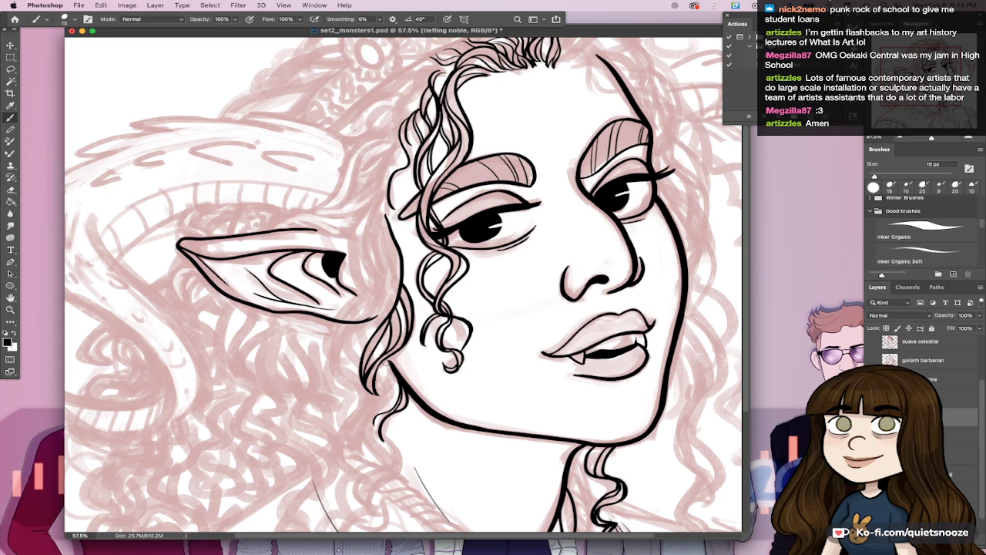
key(comma)
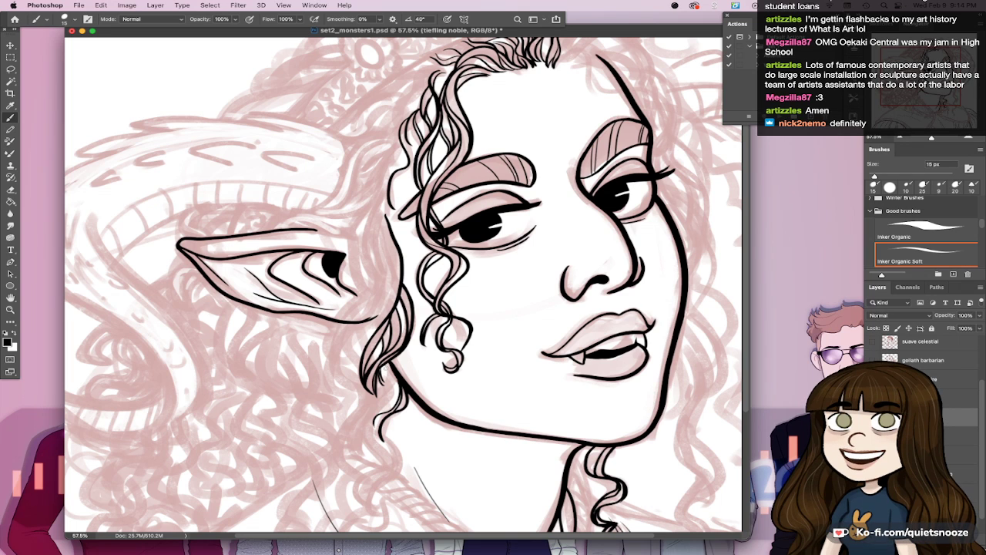
Step: Extend the lock behind the jaw with wavy strands curling down beside the neck and save the document
mouse_move(394, 381)
mouse_down()
mouse_move(354, 445)
mouse_move(399, 391)
mouse_up()
key(super+z)
drag(357, 444, 399, 391)
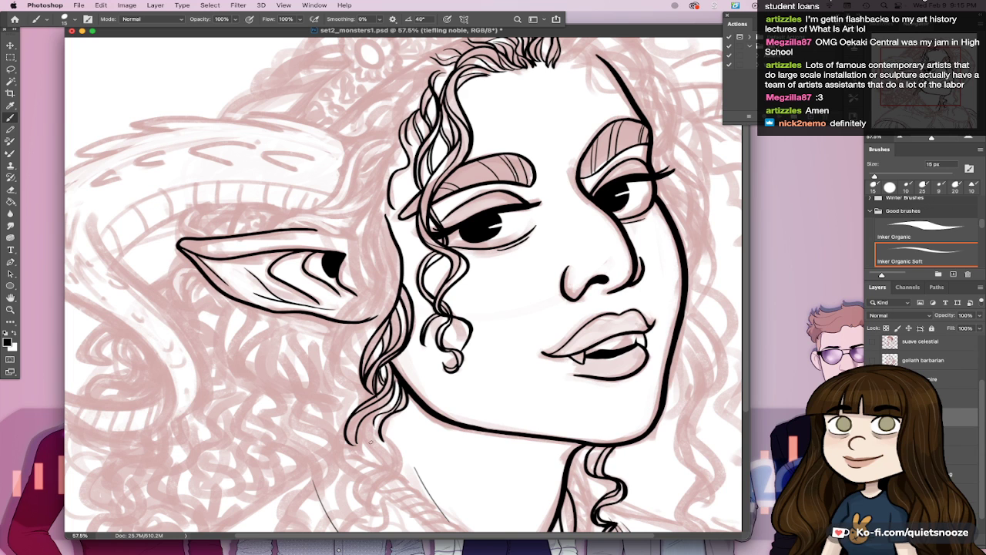
mouse_move(363, 451)
mouse_down()
mouse_move(385, 408)
mouse_move(395, 476)
mouse_up()
drag(477, 399, 439, 409)
key(super+s)
Step: Ink a lock of strands from the temple down in front of the ear, sweeping over the earlobe
drag(371, 241, 447, 383)
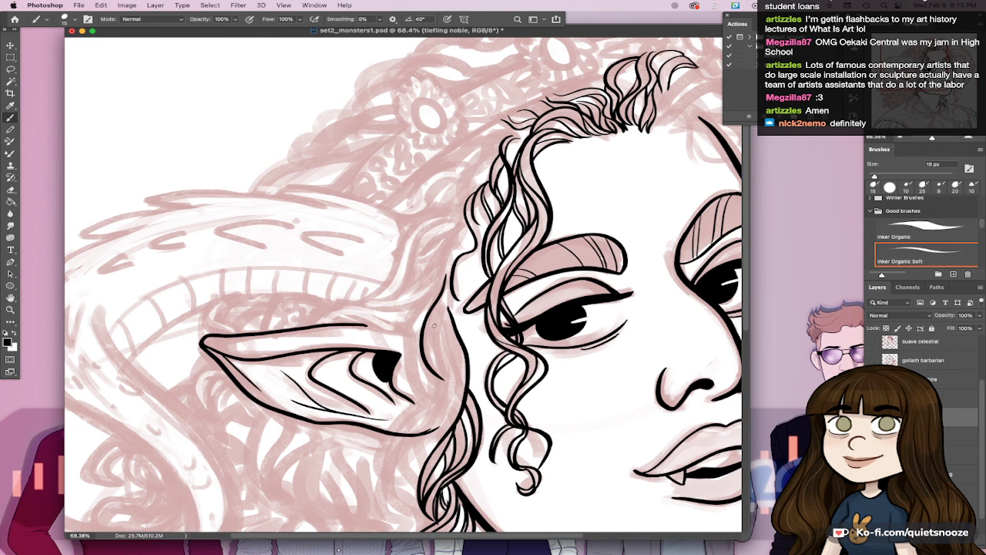
drag(441, 297, 445, 377)
drag(436, 332, 393, 471)
Step: Add inner strands to the lock sweeping over the earlobe and erase the ear outline it covers
mouse_move(382, 436)
mouse_down()
mouse_move(388, 467)
mouse_move(443, 382)
mouse_up()
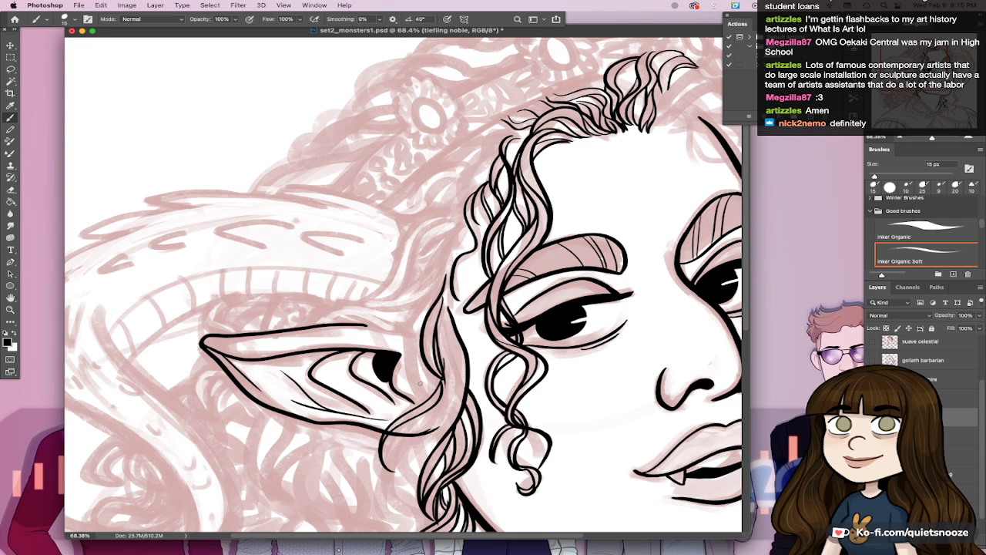
key(super+z)
mouse_move(384, 433)
mouse_down()
mouse_move(392, 427)
mouse_move(395, 439)
mouse_up()
key(e)
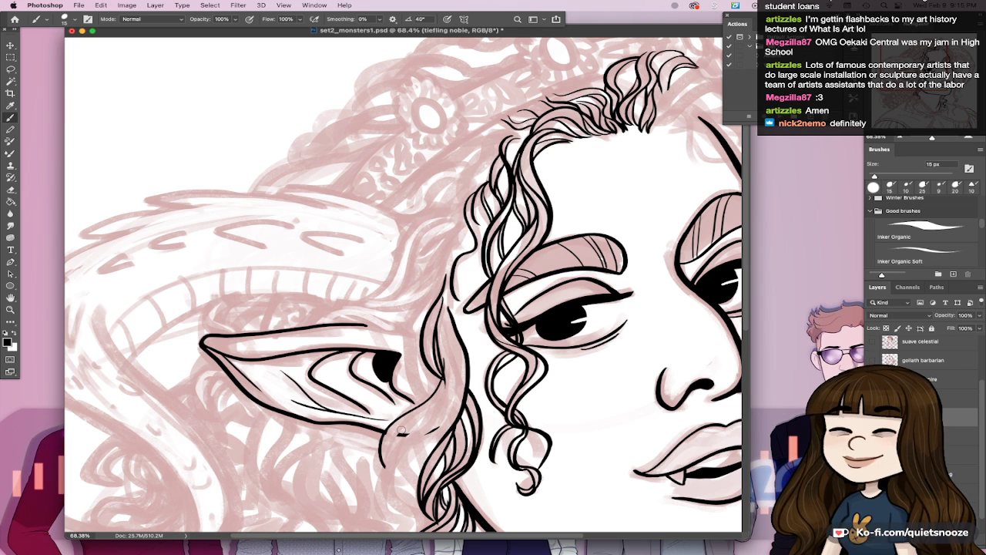
key(period)
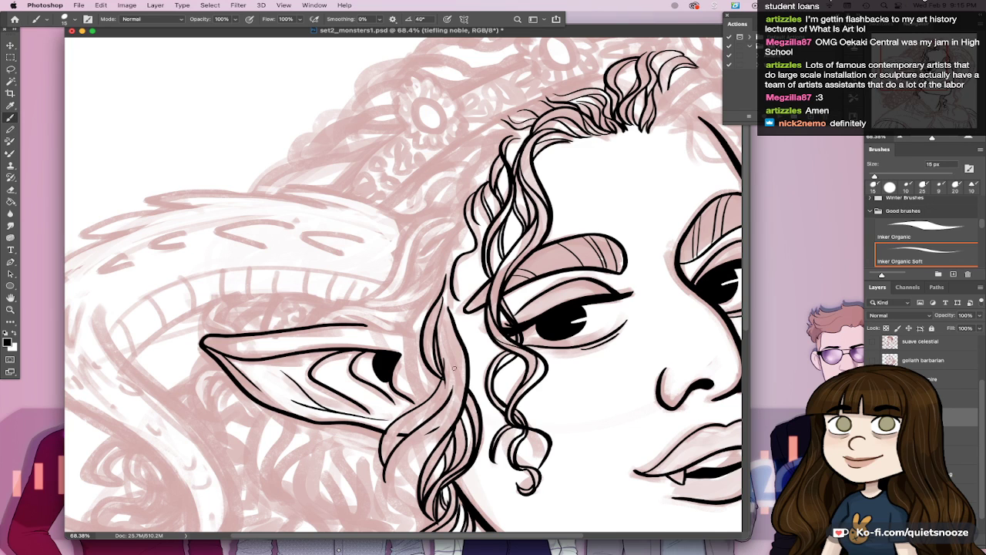
Step: Ink inner strands along the upper and middle part of the lock in front of the ear
mouse_move(385, 481)
mouse_down()
mouse_move(396, 445)
mouse_move(454, 374)
mouse_up()
key(super+z)
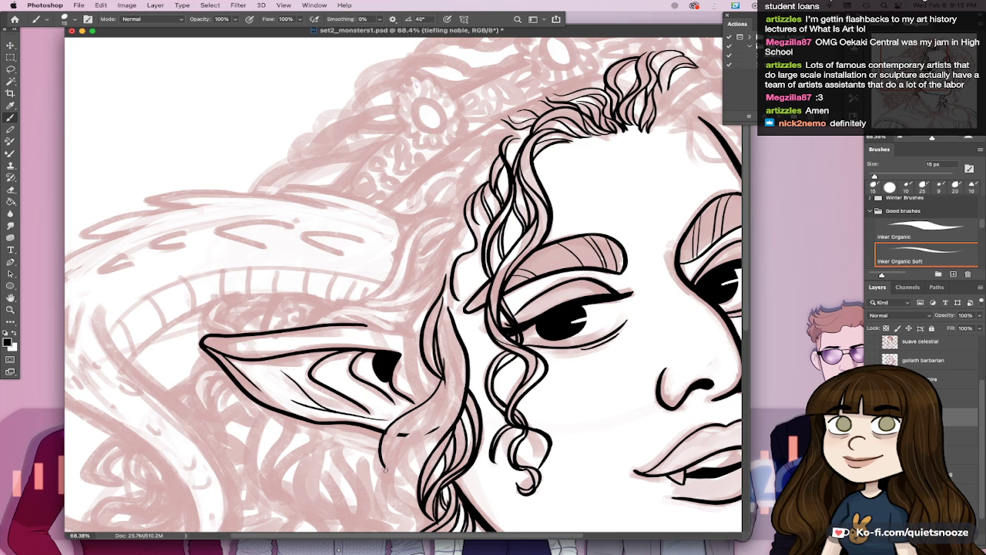
drag(385, 476, 451, 362)
drag(446, 396, 441, 353)
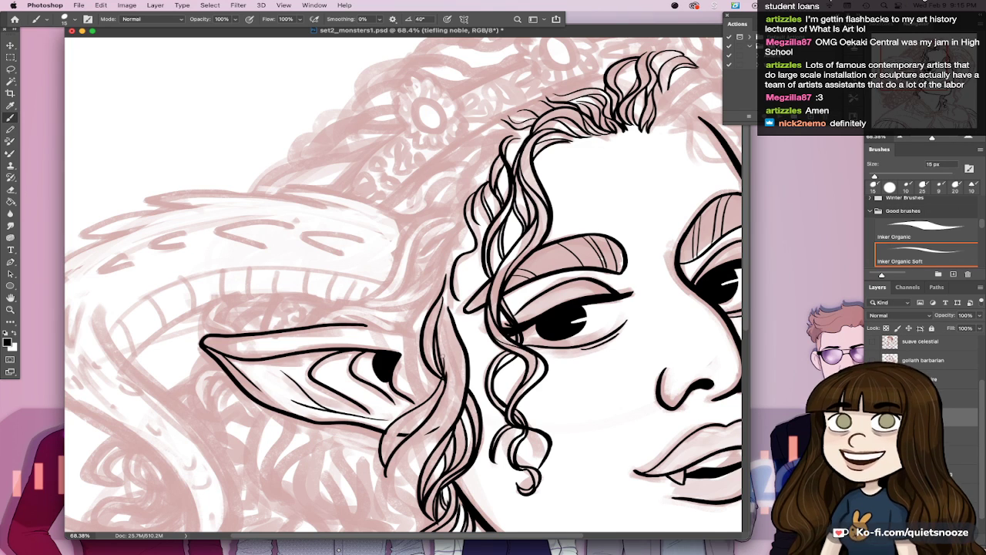
key(super+z)
drag(435, 405, 446, 369)
drag(442, 306, 440, 422)
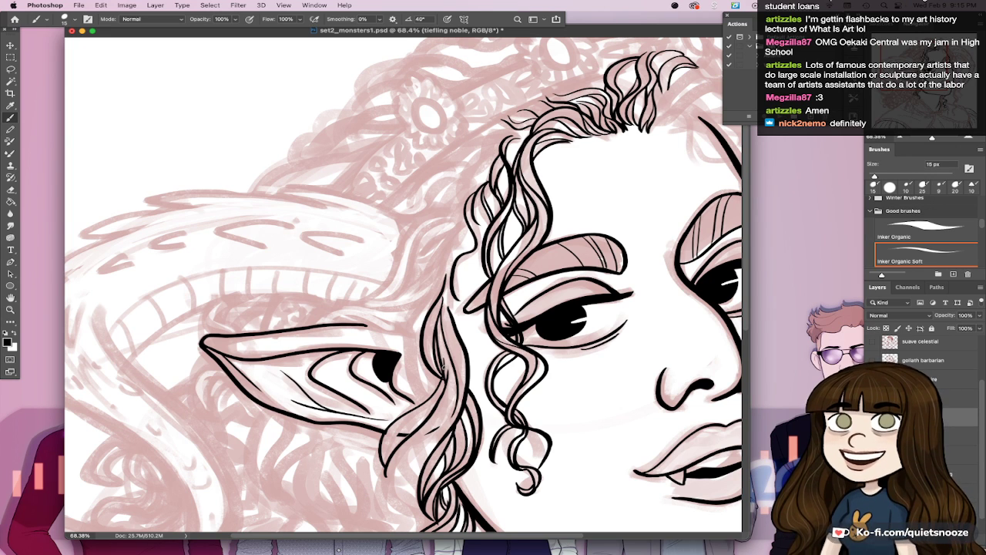
drag(444, 344, 447, 384)
key(super+z)
Step: Ink fine inner strands through the lower sweep of the lock over the earlobe and tidy the lines where it crosses the ear
drag(390, 458, 433, 397)
key(super+z)
drag(391, 458, 420, 415)
key(super+z)
mouse_move(390, 456)
mouse_down()
mouse_move(402, 429)
mouse_move(432, 408)
mouse_up()
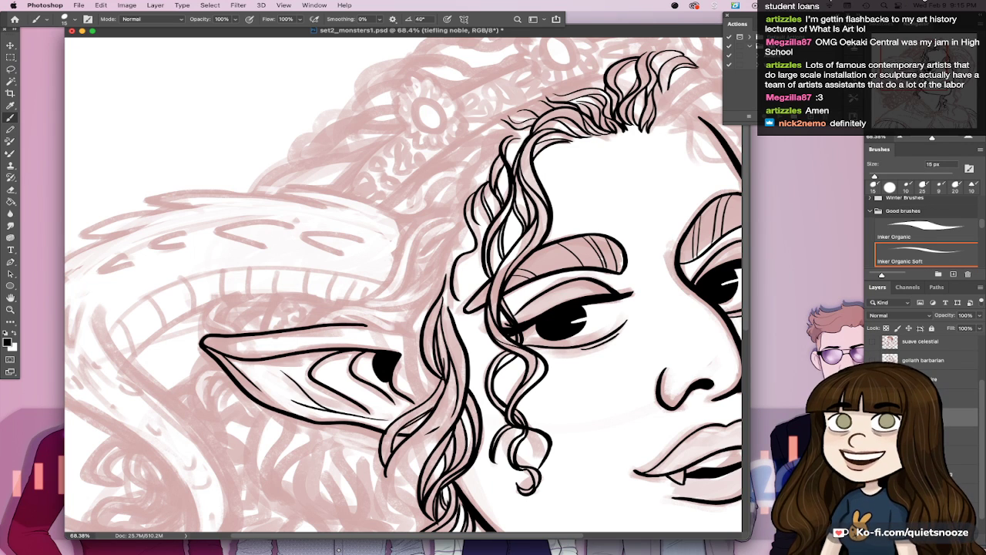
key(super+z)
mouse_move(389, 462)
mouse_down()
mouse_move(391, 433)
mouse_move(390, 453)
mouse_move(382, 440)
mouse_move(436, 402)
mouse_up()
key(super+z)
key(super+z)
drag(386, 435, 440, 395)
key(super+z)
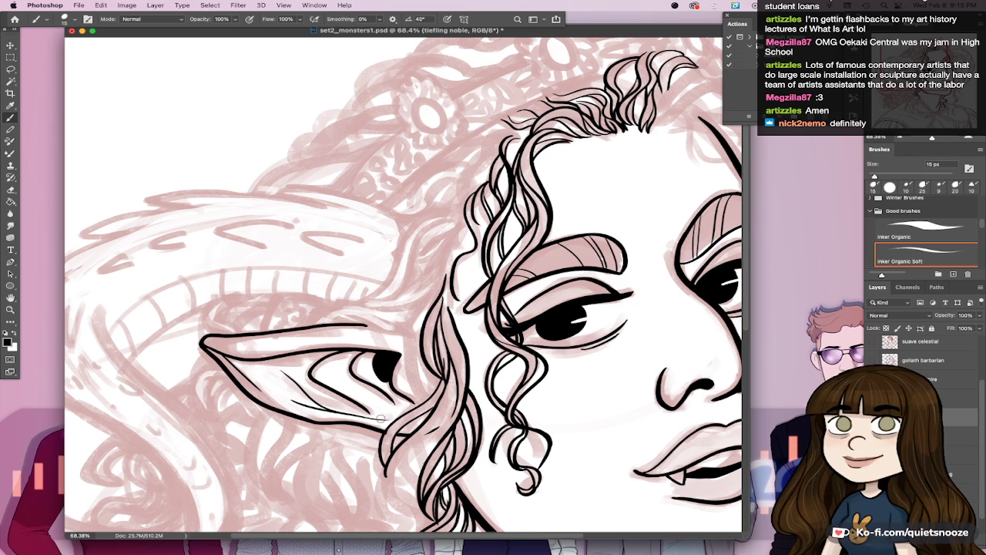
key(e)
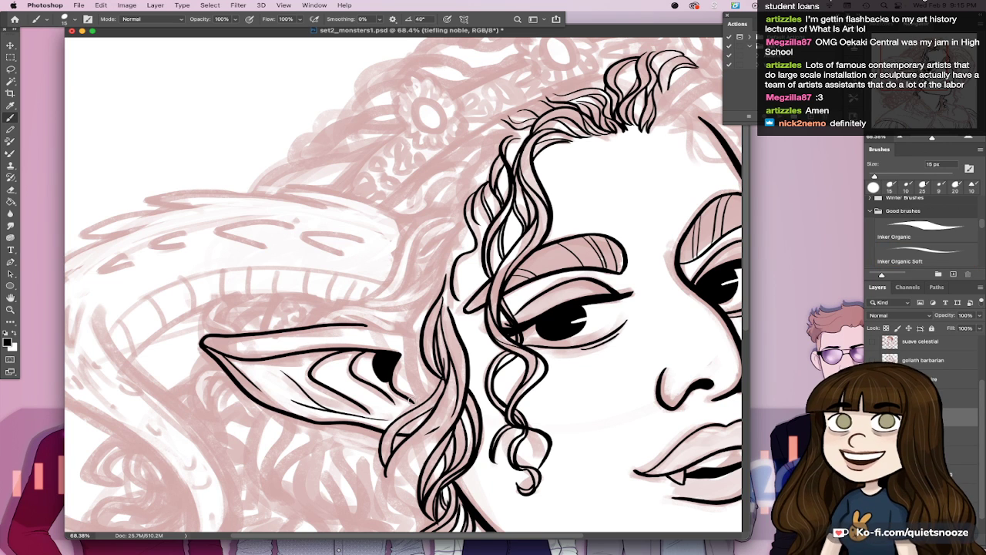
key(bracketleft)
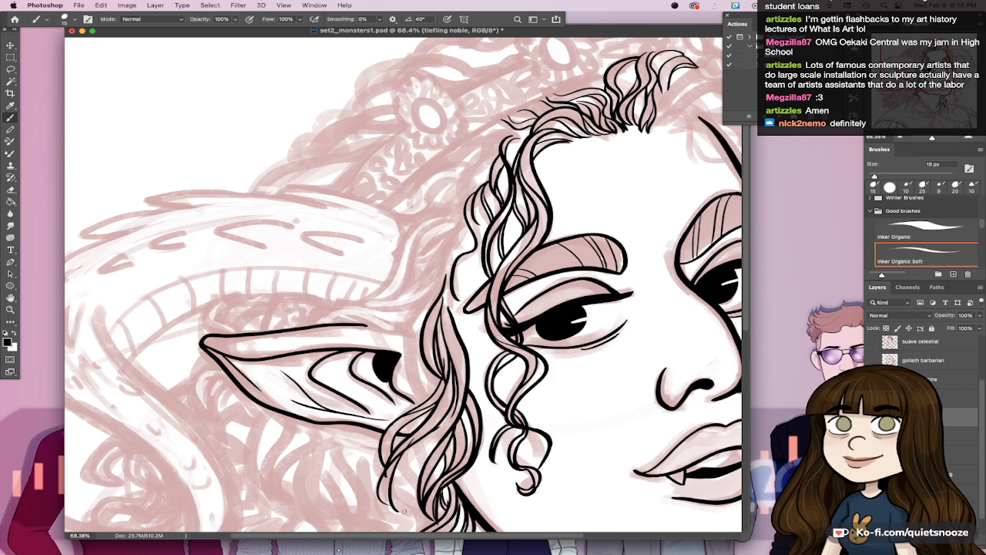
Step: Ink tapering strand tips hanging below the earlobe and save the document
drag(391, 470, 389, 504)
key(comma)
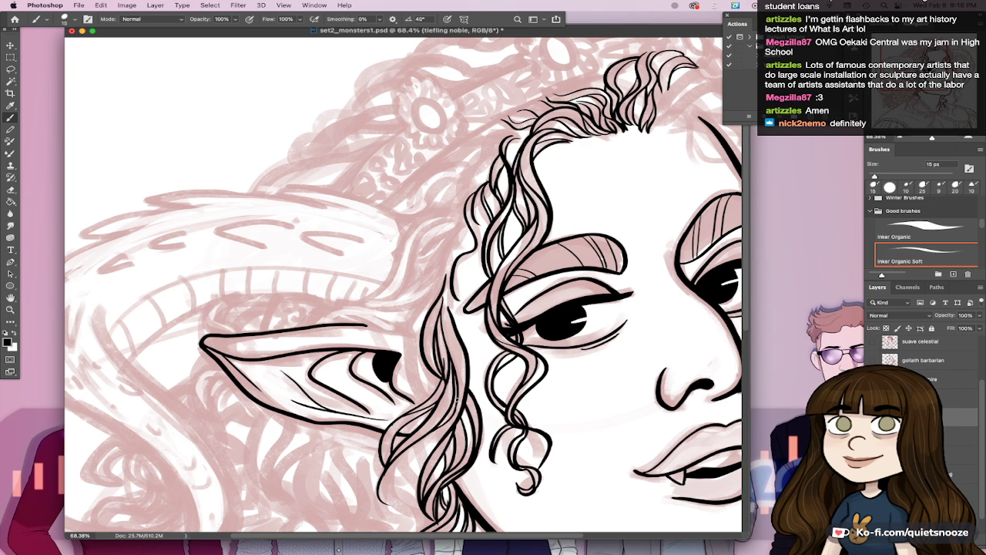
mouse_move(403, 453)
mouse_down()
mouse_move(396, 516)
mouse_move(406, 472)
mouse_move(418, 485)
mouse_up()
key(super+z)
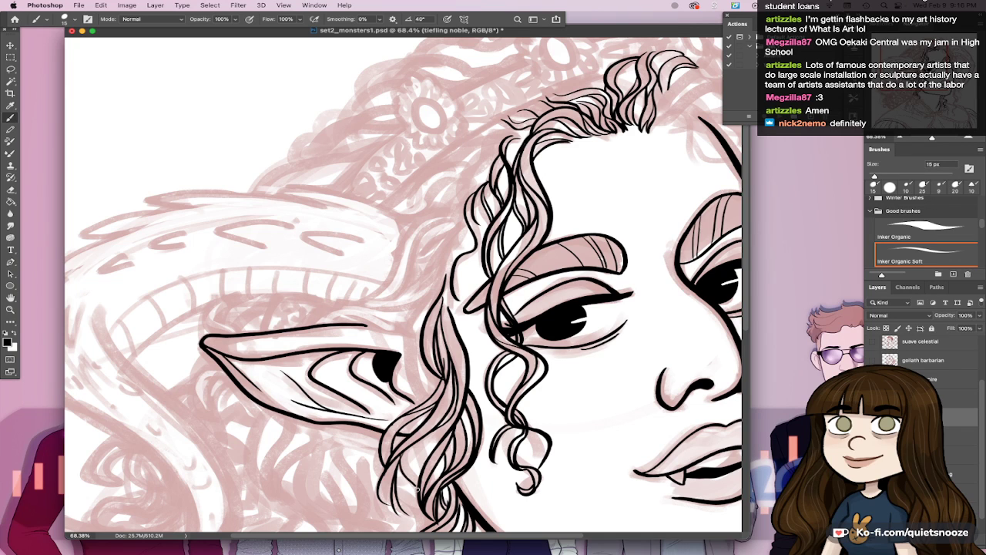
mouse_move(409, 448)
mouse_down()
mouse_move(417, 481)
mouse_move(422, 436)
mouse_move(428, 442)
mouse_up()
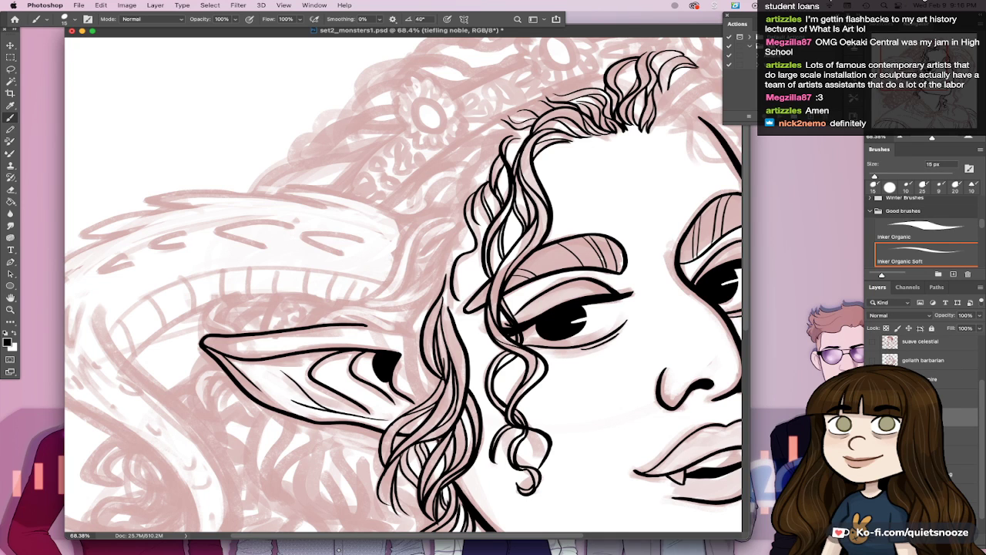
key(super+0)
key(super+s)
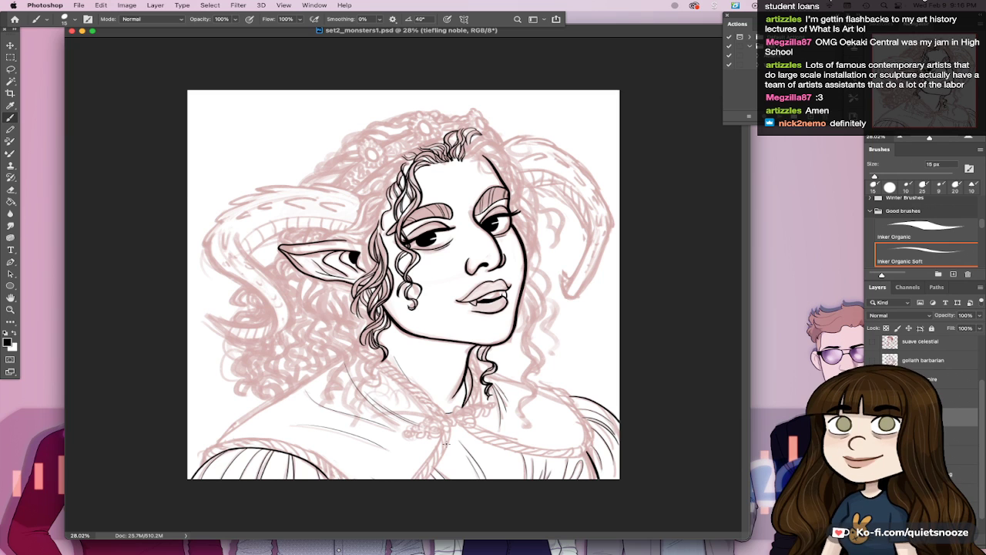
Step: Ink wavy strands below the earlobe that join the hanging tips to the lock behind the jaw
drag(346, 276, 465, 322)
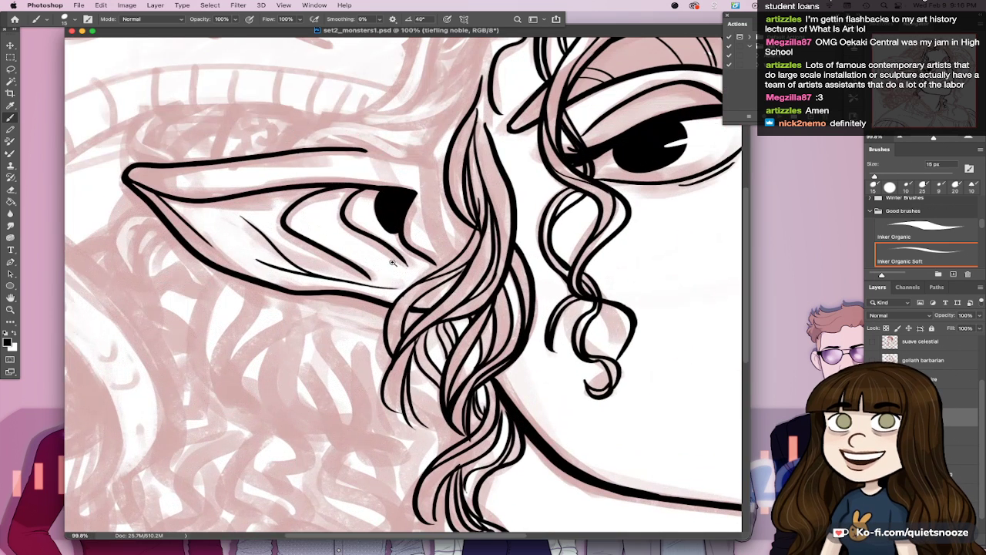
drag(394, 359, 388, 399)
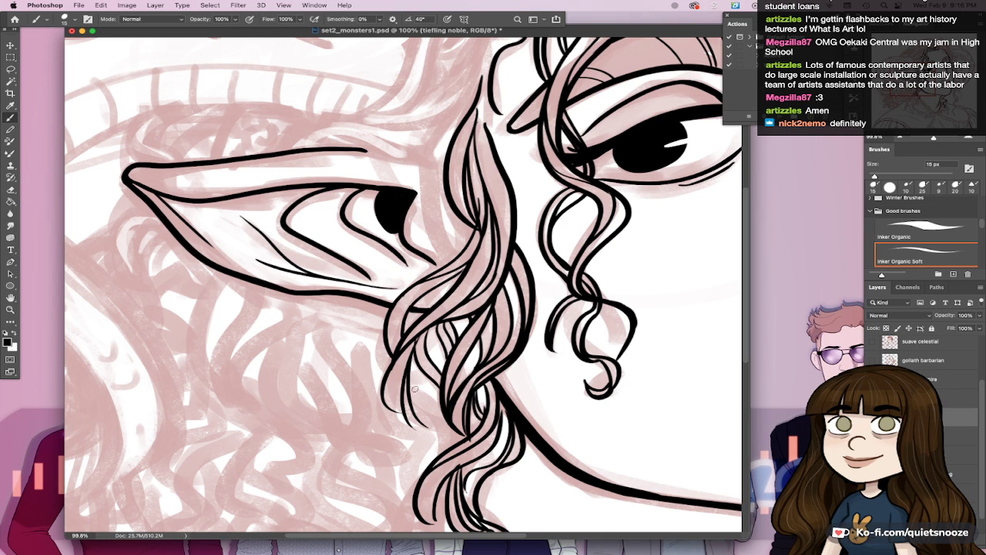
drag(431, 394, 452, 442)
key(super+z)
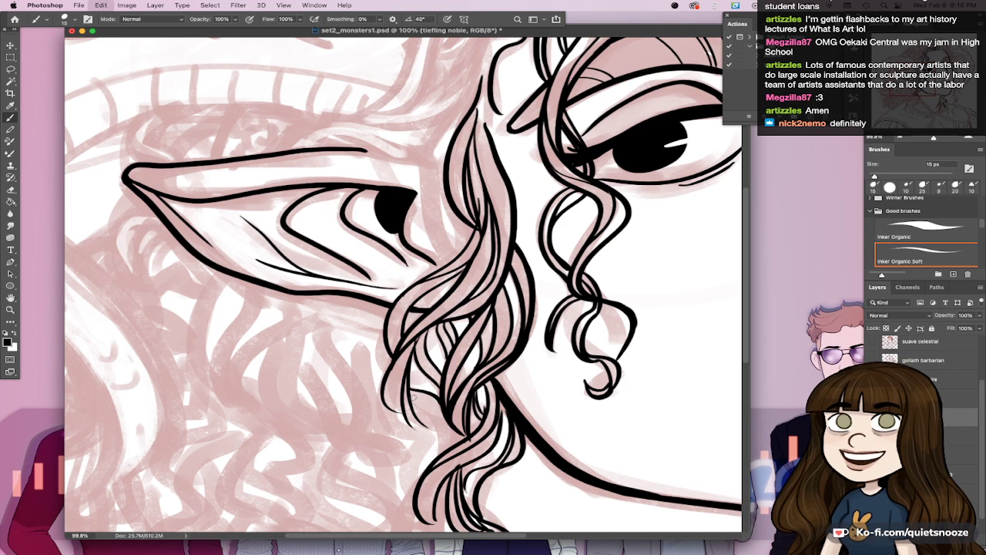
drag(410, 395, 448, 445)
drag(425, 412, 440, 456)
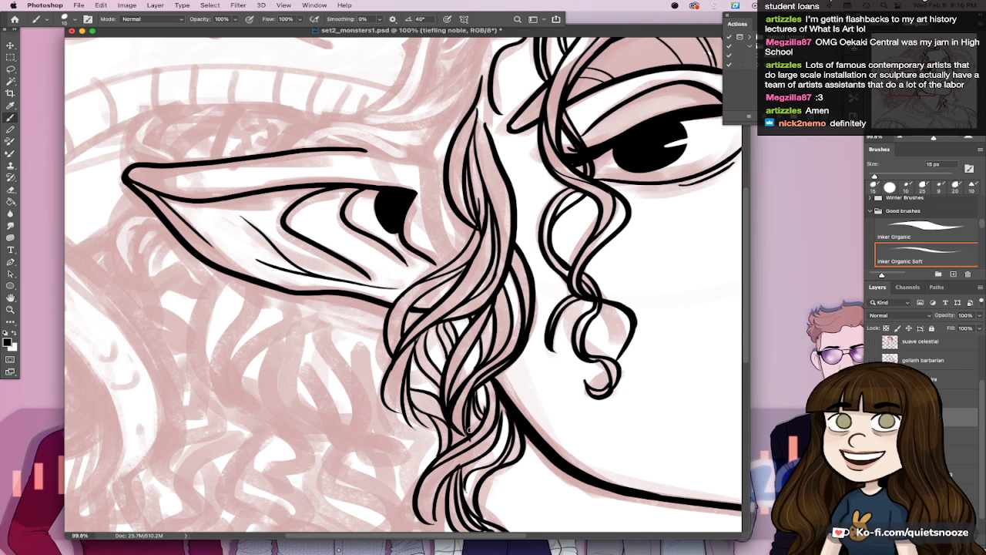
Step: Clean up overlapping lines in the lock behind the jaw, add a strand to its lower part and save the document
key(e)
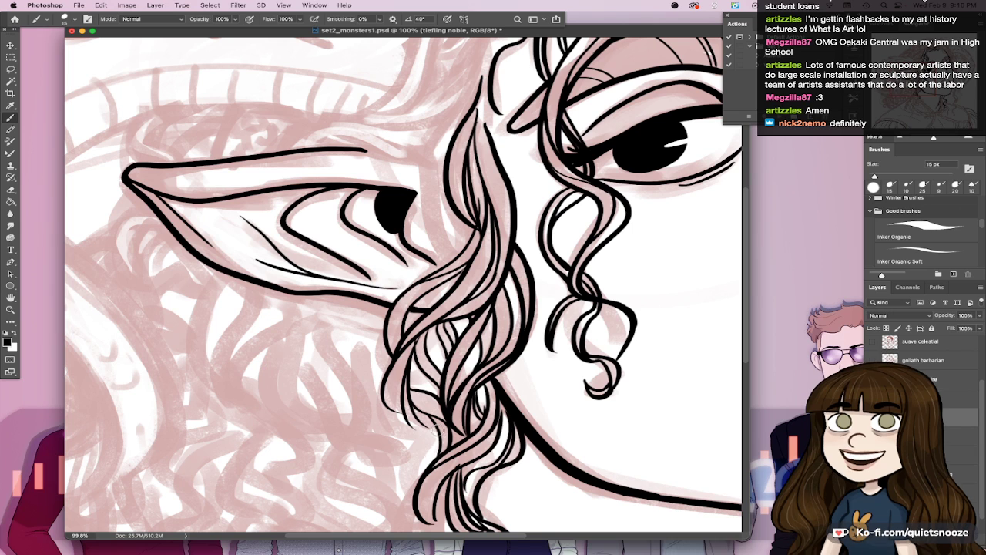
key(b)
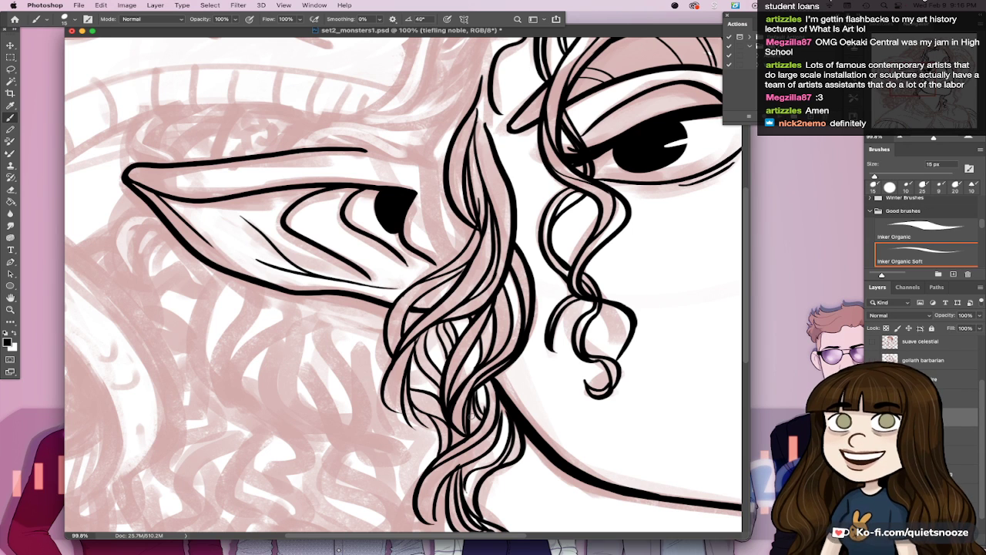
key(e)
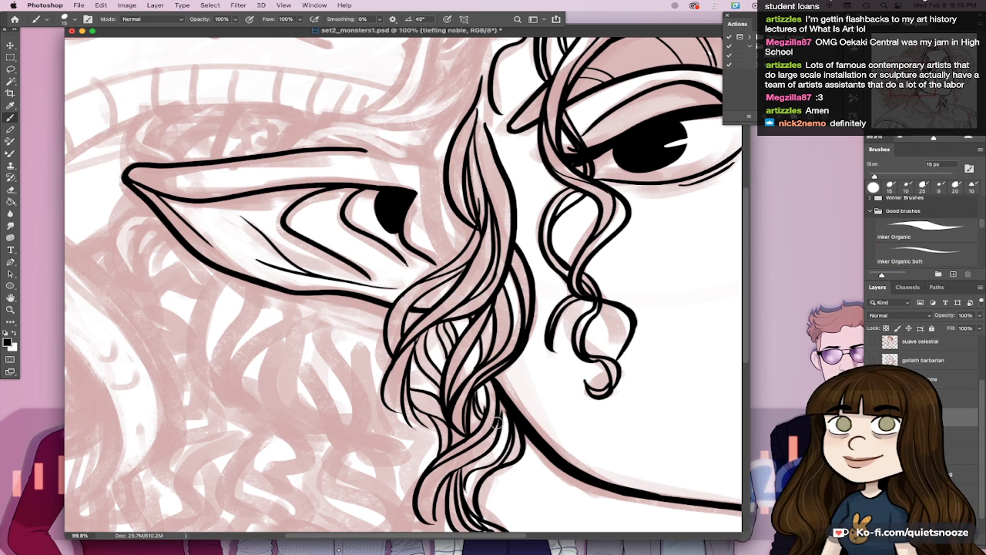
key(b)
key(super+z)
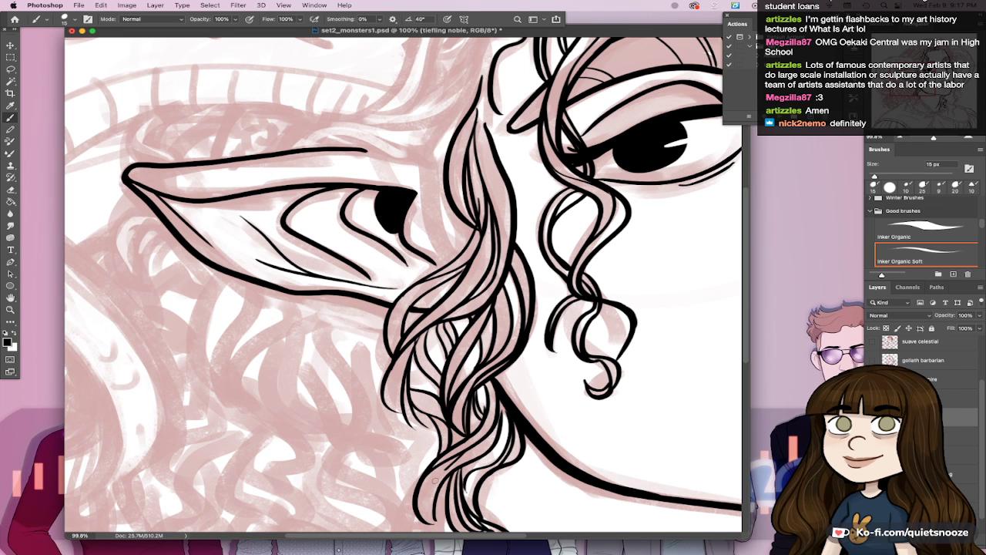
drag(441, 473, 436, 526)
key(super+0)
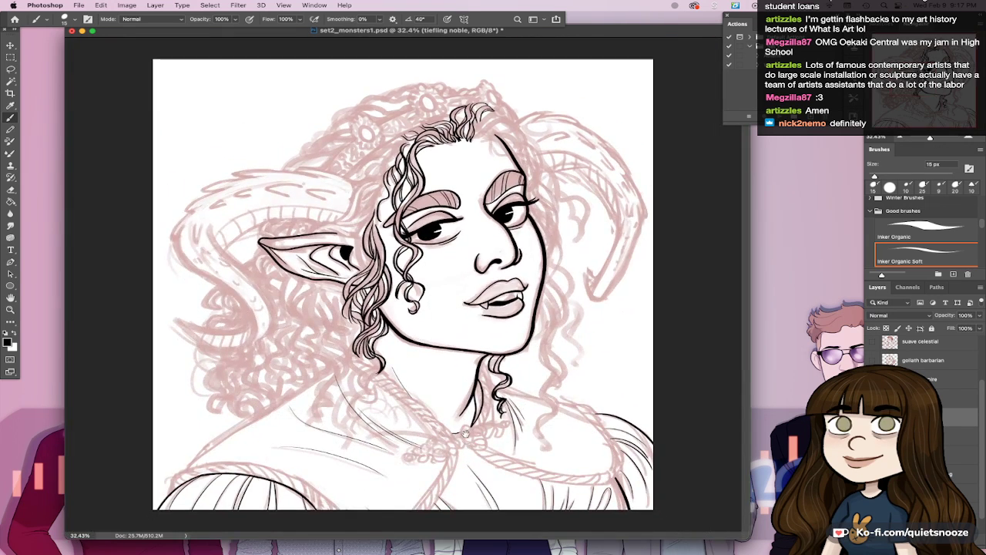
key(super+s)
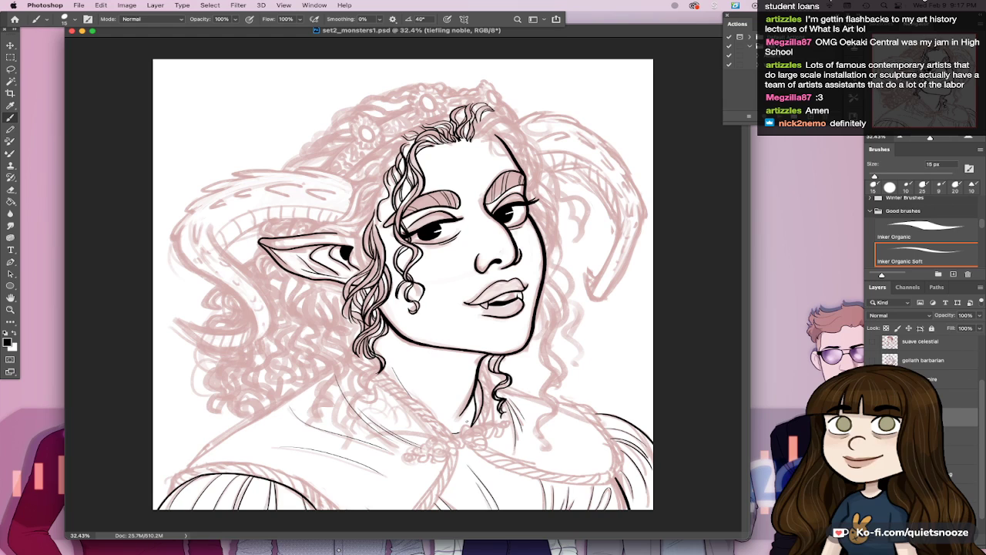
Step: Extend the lock down beside the neck with wavy strands that curl over the rope trim of the collar
mouse_move(360, 353)
mouse_down()
mouse_move(449, 370)
mouse_move(517, 314)
mouse_move(467, 339)
mouse_move(453, 402)
mouse_up()
drag(483, 314, 459, 409)
mouse_move(490, 333)
mouse_down()
mouse_move(457, 369)
mouse_move(448, 408)
mouse_move(480, 344)
mouse_up()
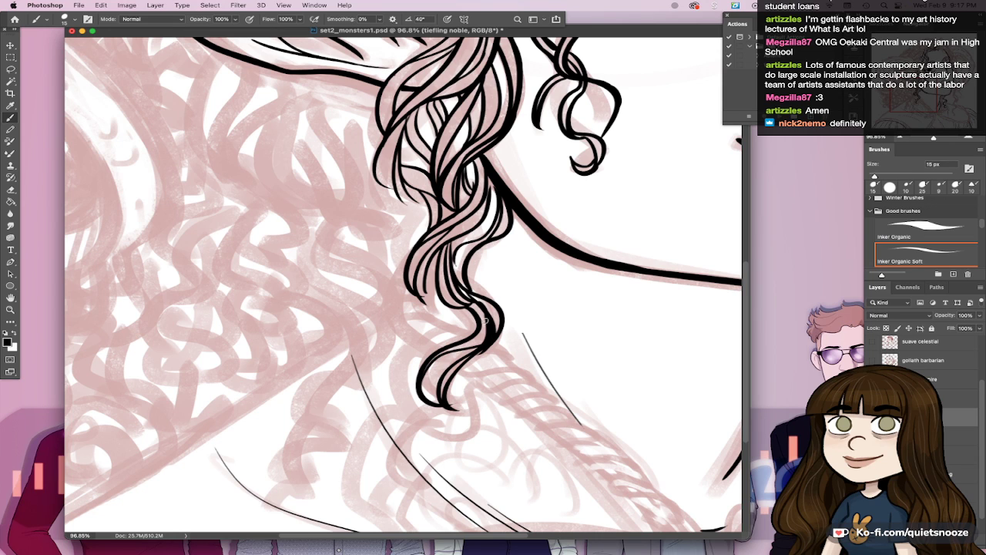
drag(450, 378, 452, 401)
mouse_move(453, 379)
mouse_down()
mouse_move(465, 433)
mouse_move(460, 421)
mouse_move(408, 437)
mouse_up()
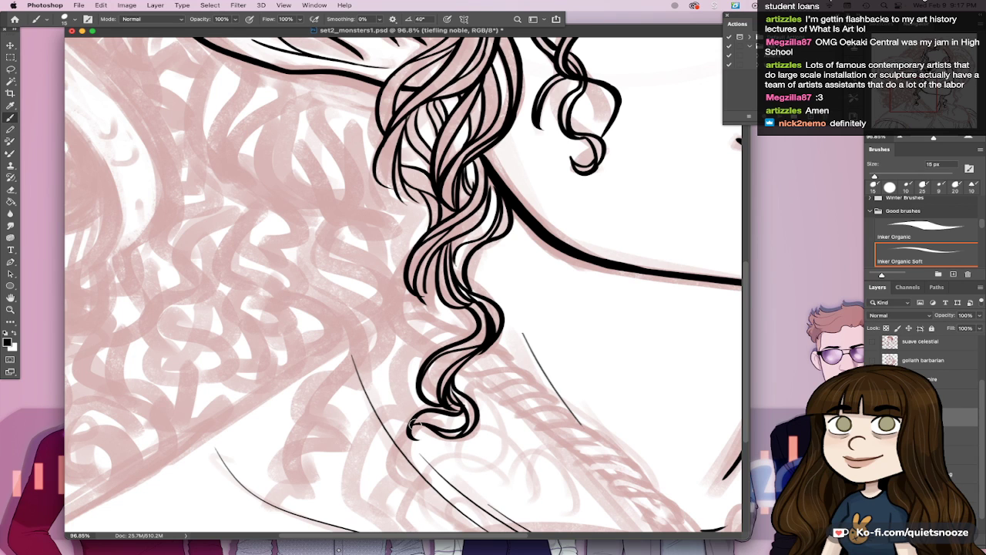
Step: Ink a tapering, hooked end on the neck lock, thin its heavy outer line with the eraser and save the document
mouse_move(409, 429)
mouse_down()
mouse_move(420, 437)
mouse_move(423, 484)
mouse_up()
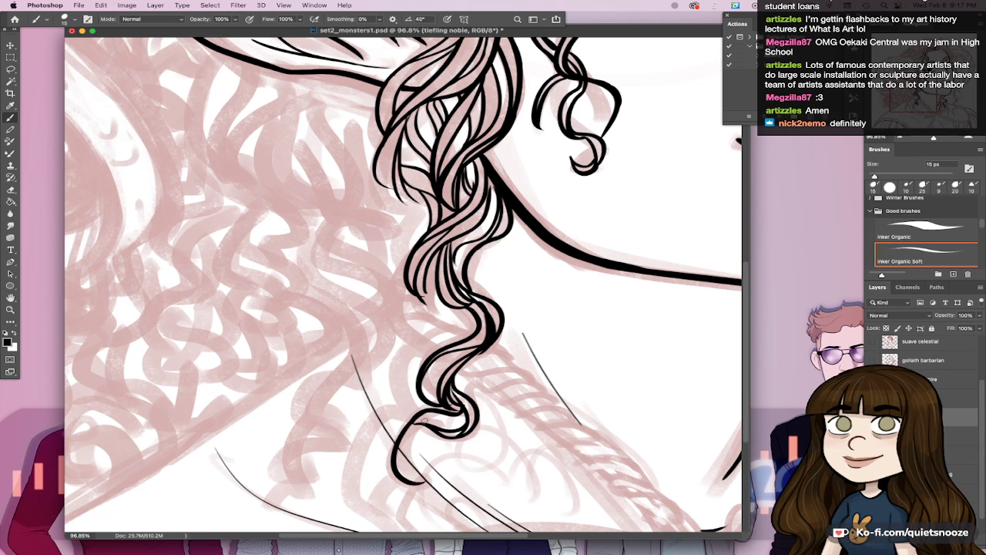
mouse_move(423, 420)
mouse_down()
mouse_move(401, 510)
mouse_move(429, 479)
mouse_up()
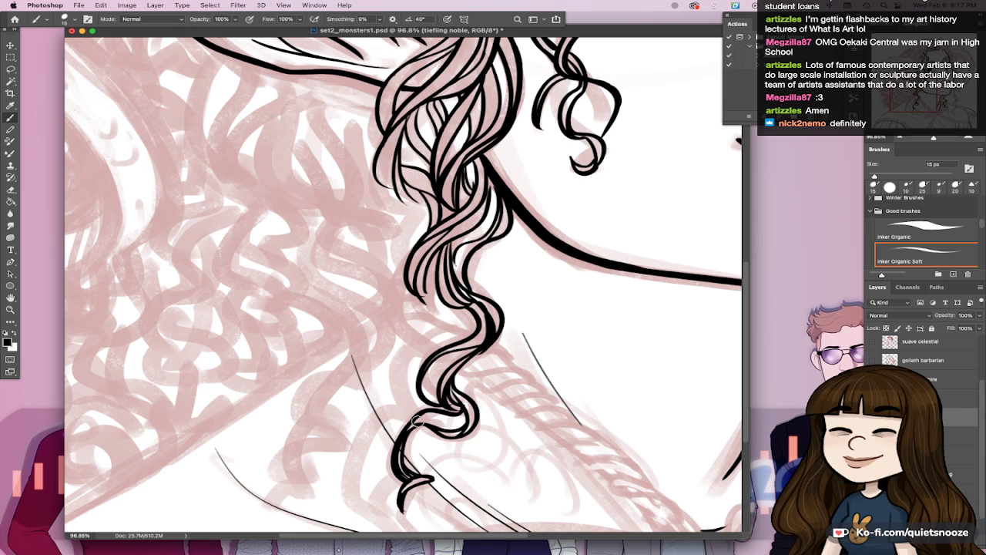
key(super+z)
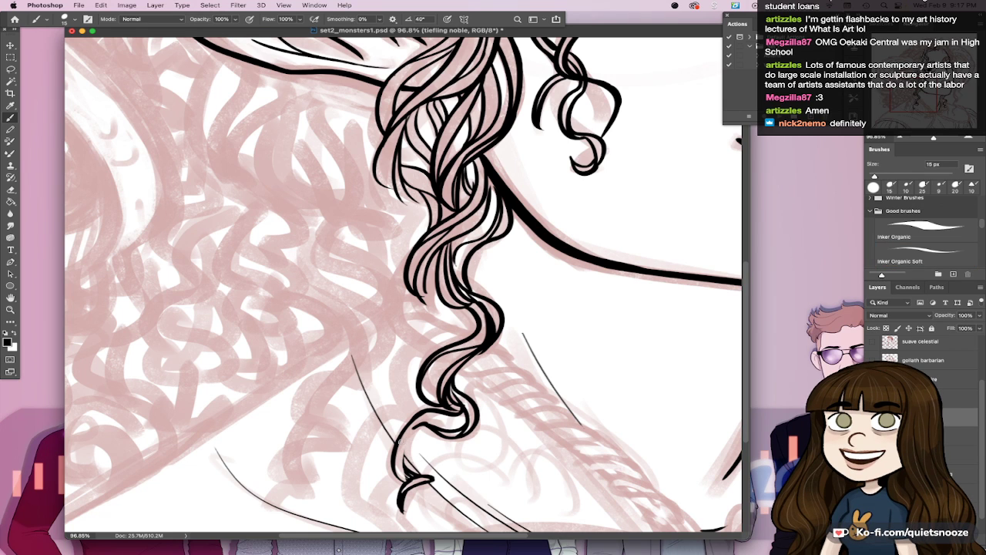
drag(426, 422, 396, 478)
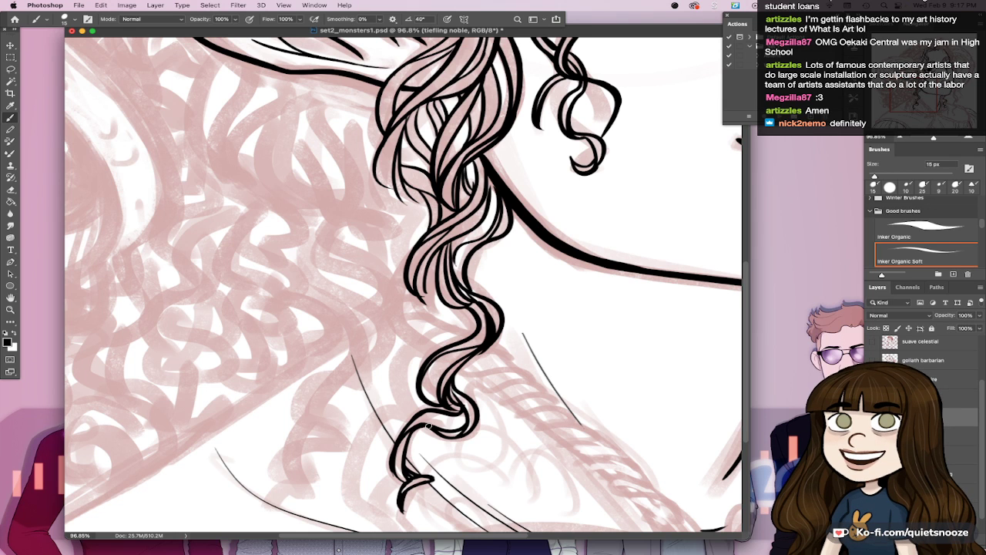
scroll(428, 425, down, 5)
key(super+s)
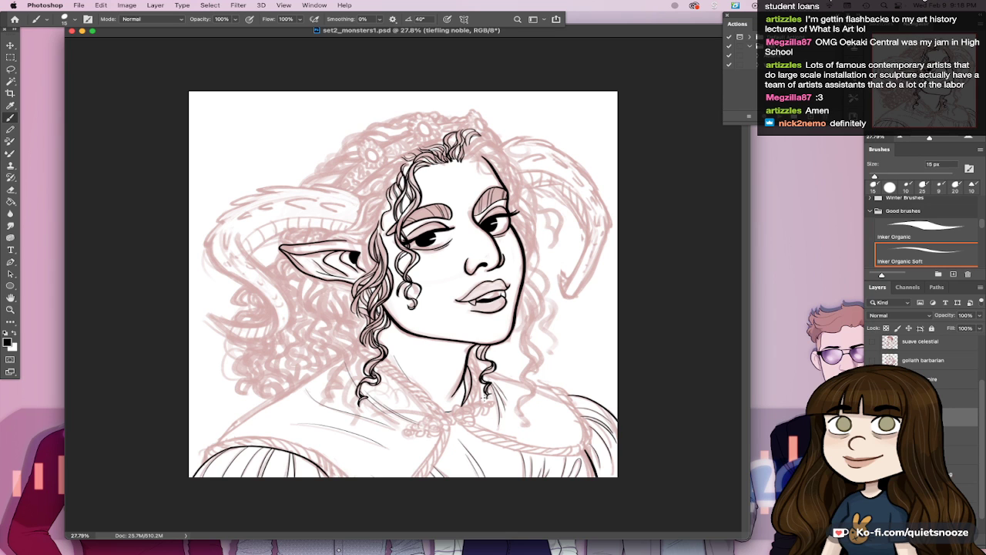
Step: Ink short curved strands beside the neck lock and the outer line of a second curl falling over the cape
drag(339, 342, 419, 343)
drag(419, 388, 407, 443)
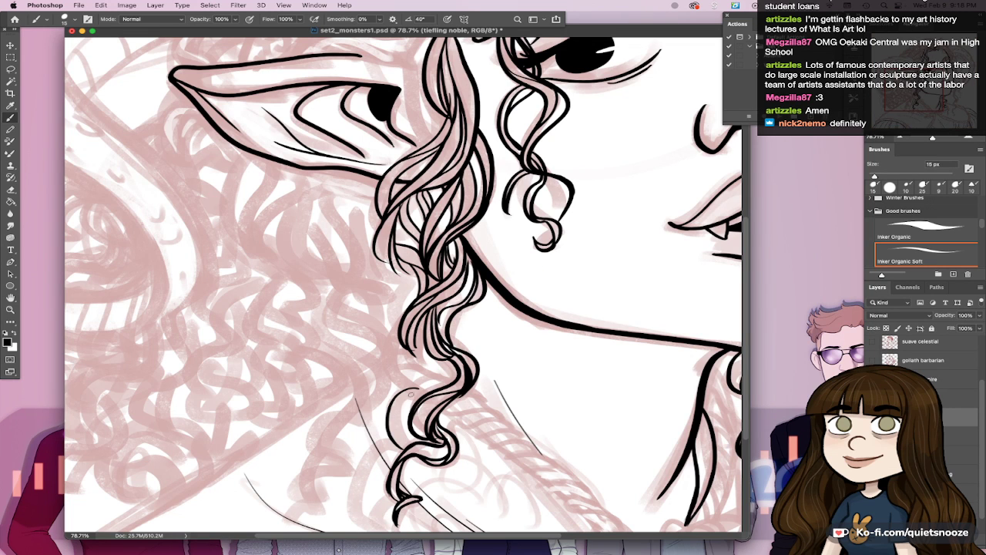
mouse_move(412, 393)
mouse_down()
mouse_move(408, 444)
mouse_move(353, 499)
mouse_up()
key(super+z)
mouse_move(434, 438)
mouse_down()
mouse_move(468, 362)
mouse_move(416, 450)
mouse_move(428, 482)
mouse_up()
key(super+z)
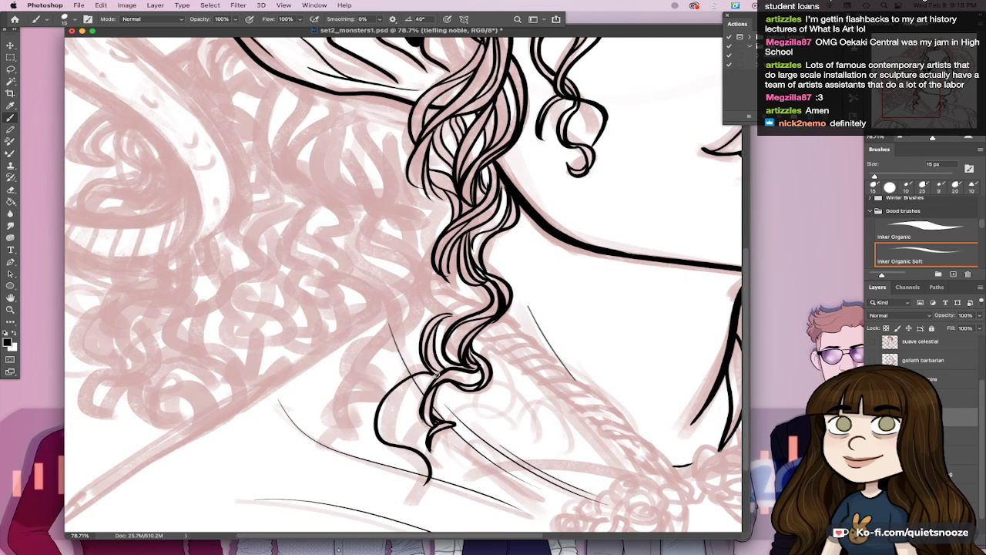
Step: Ink the inner line and hooked tip of the second curl over the cape, cleaning up its end with the eraser
mouse_move(424, 378)
mouse_down()
mouse_move(432, 496)
mouse_move(396, 486)
mouse_move(435, 497)
mouse_up()
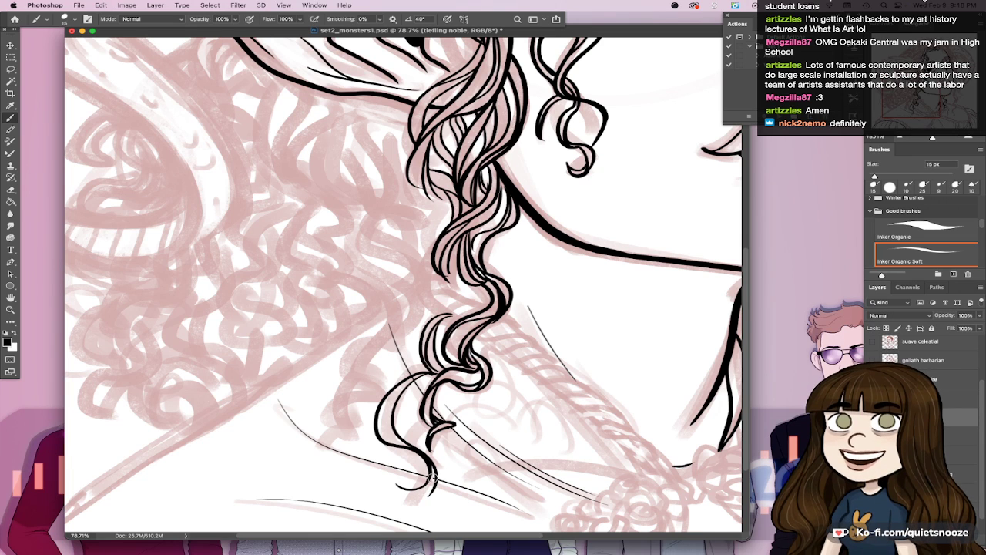
key(e)
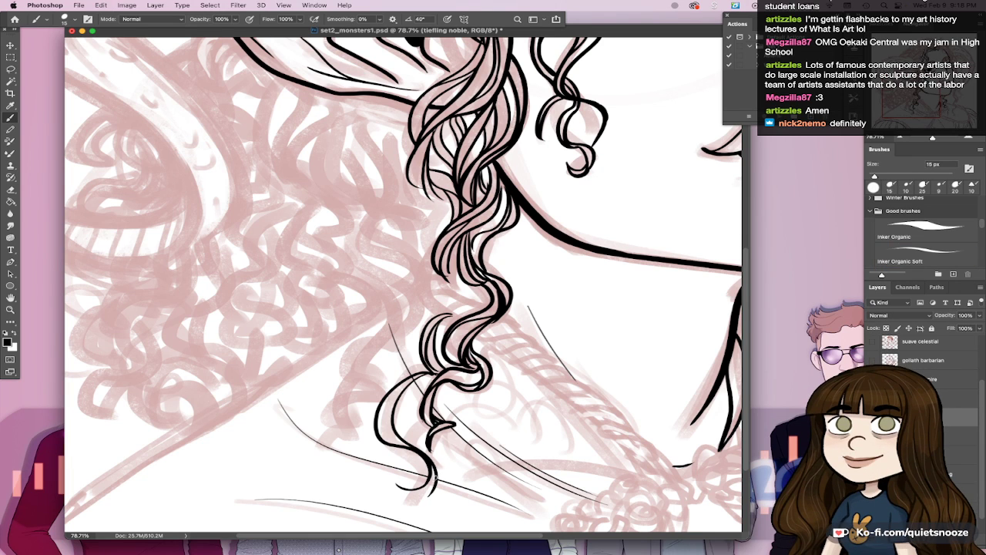
key(period)
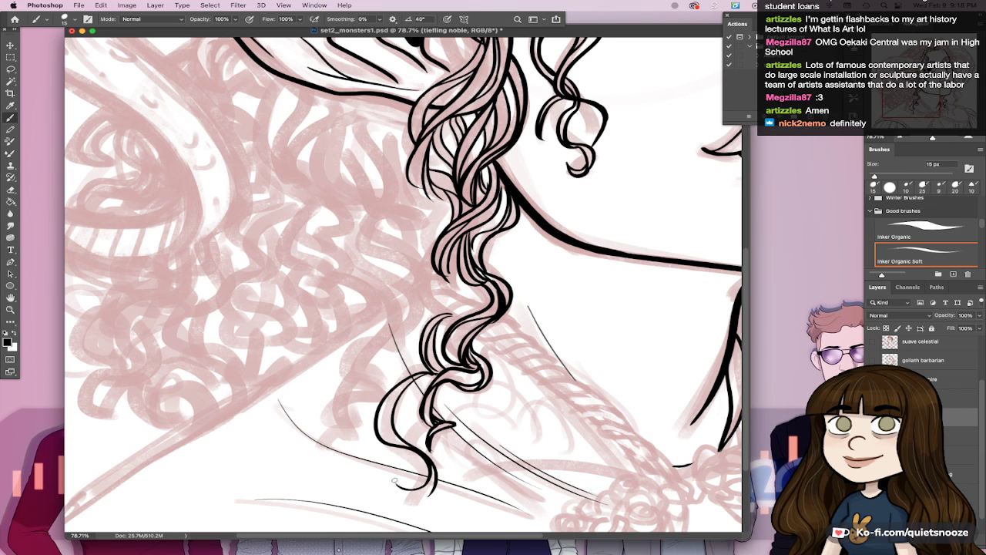
drag(398, 485, 434, 488)
key(e)
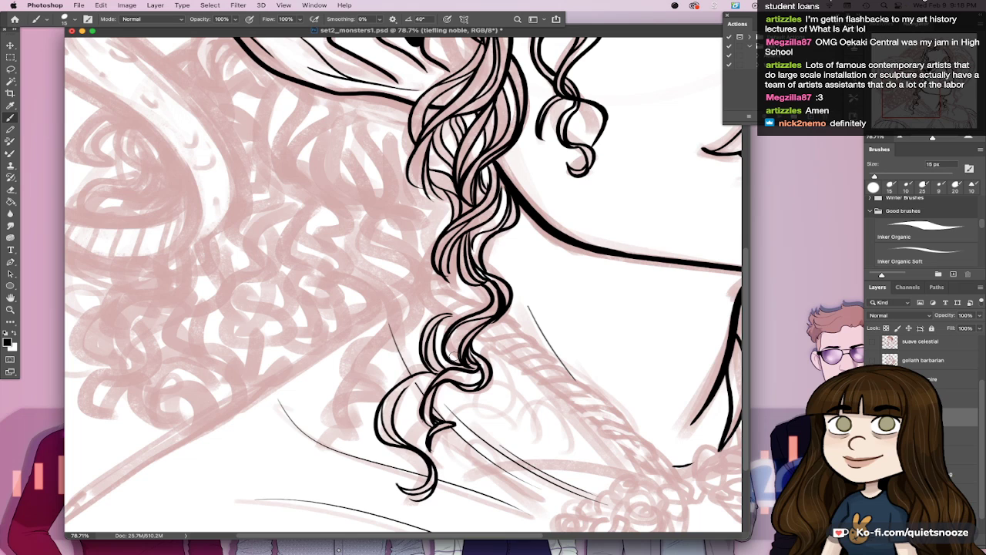
key(period)
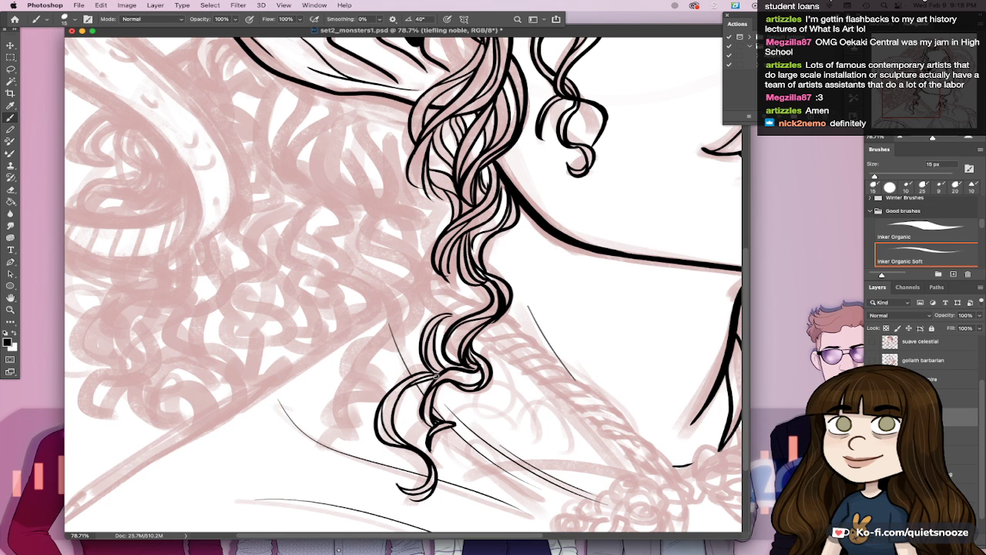
Step: Ink fine inner strands in the lower curls of the lock beside the neck and save the document
drag(486, 290, 490, 331)
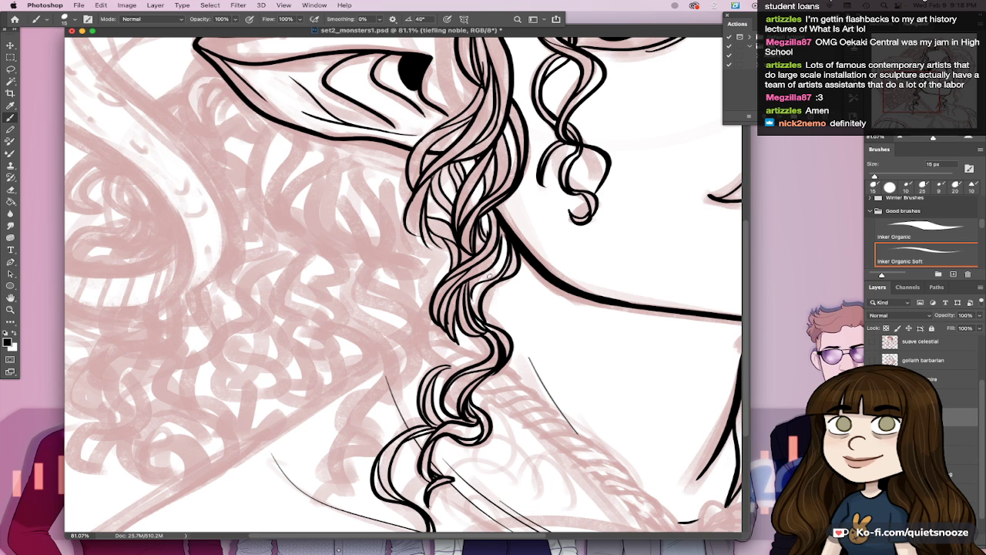
scroll(490, 277, up, 3)
mouse_move(458, 466)
mouse_down()
mouse_move(487, 433)
mouse_move(501, 432)
mouse_up()
key(ctrl+z)
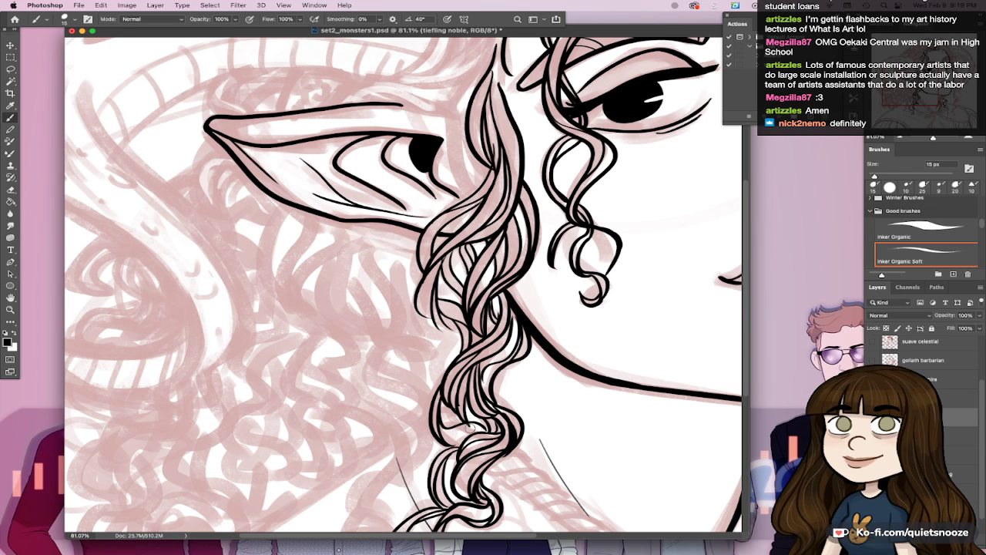
drag(470, 428, 462, 397)
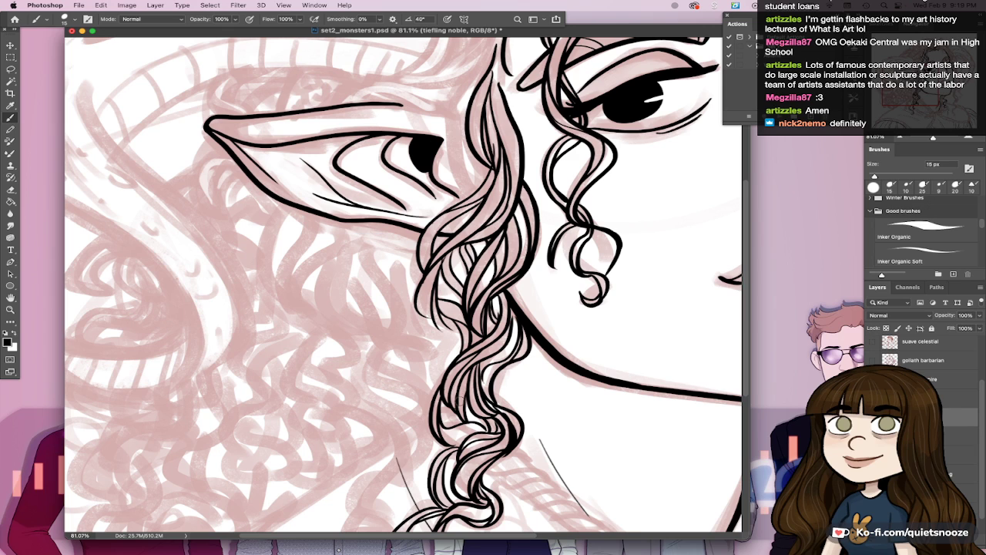
drag(460, 461, 462, 443)
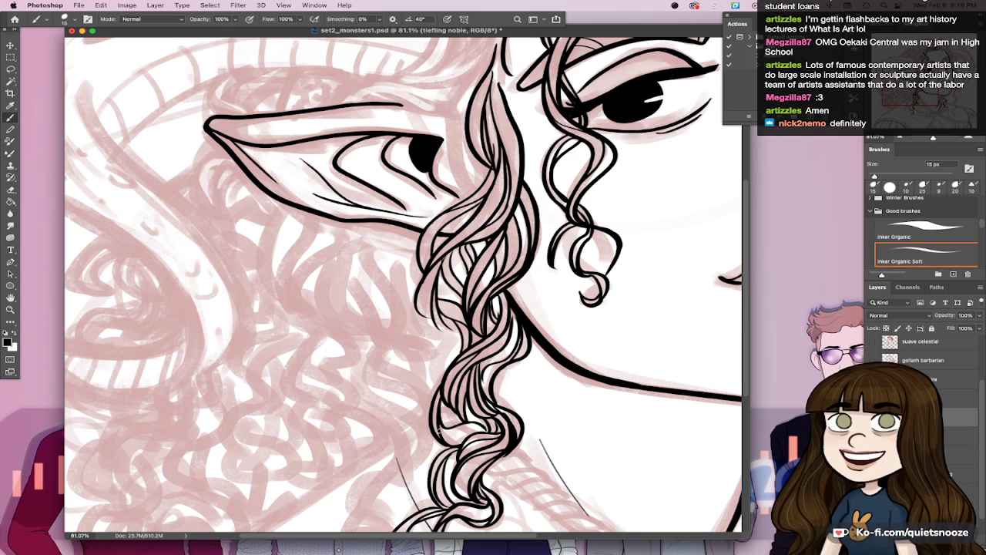
drag(441, 429, 486, 428)
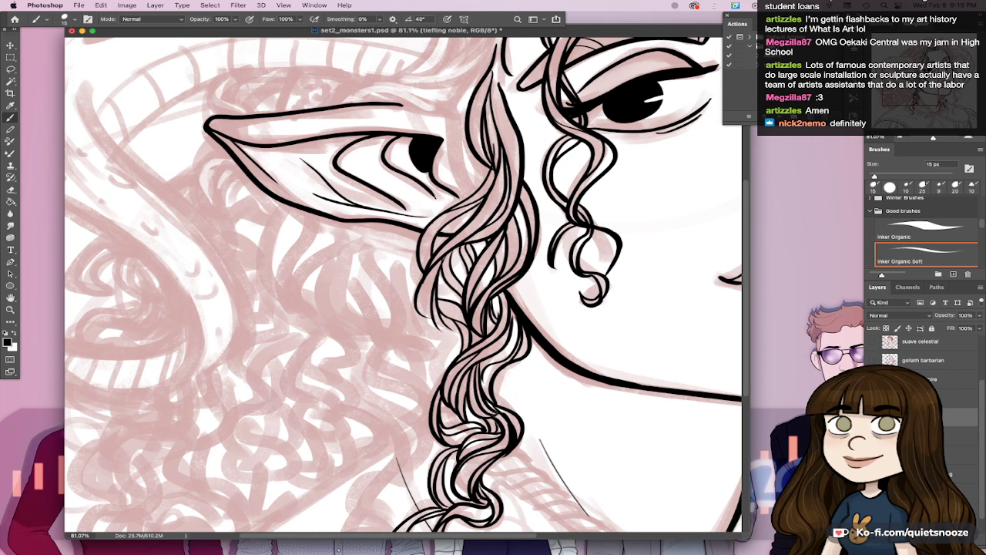
drag(441, 401, 464, 424)
key(super+z)
scroll(496, 402, down, 5)
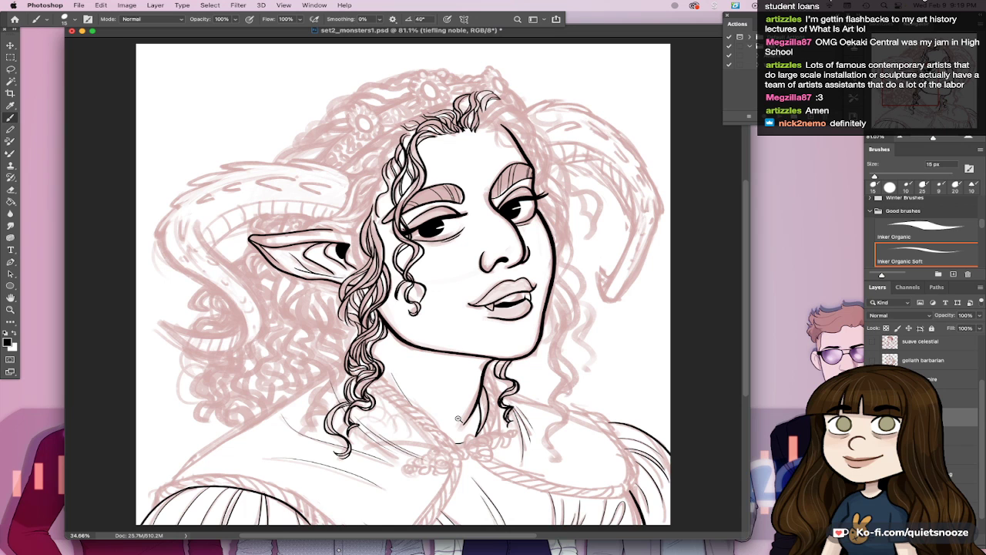
scroll(255, 313, up, 5)
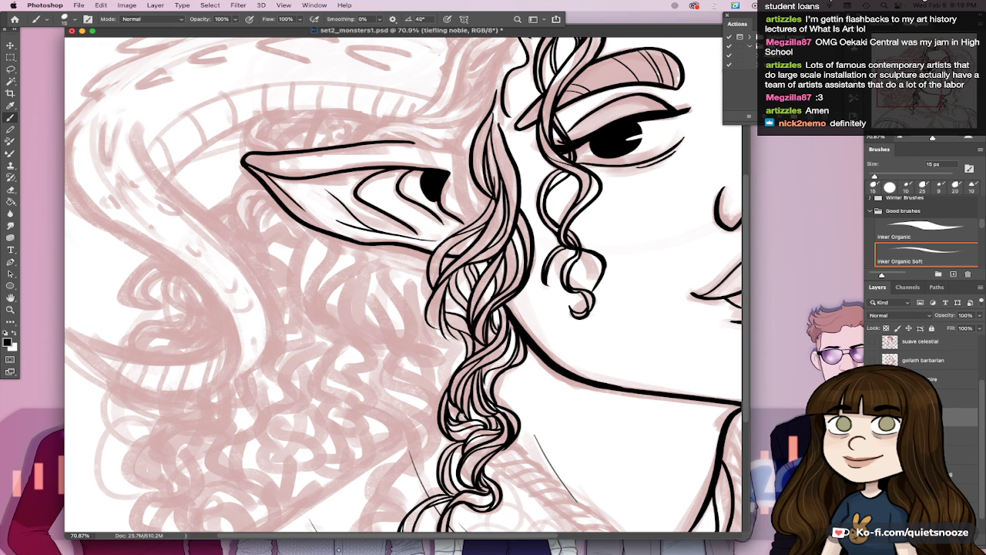
scroll(509, 404, down, 2)
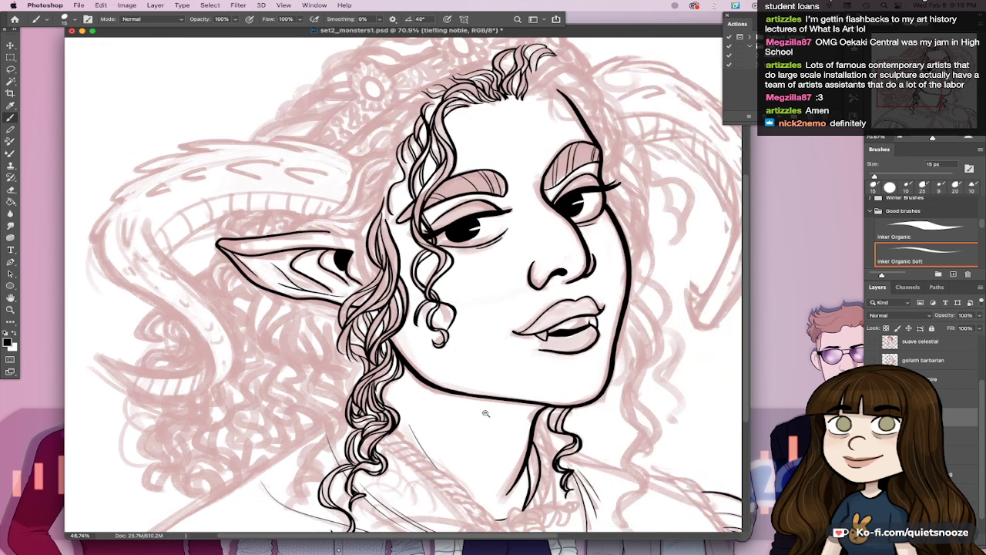
scroll(486, 413, down, 3)
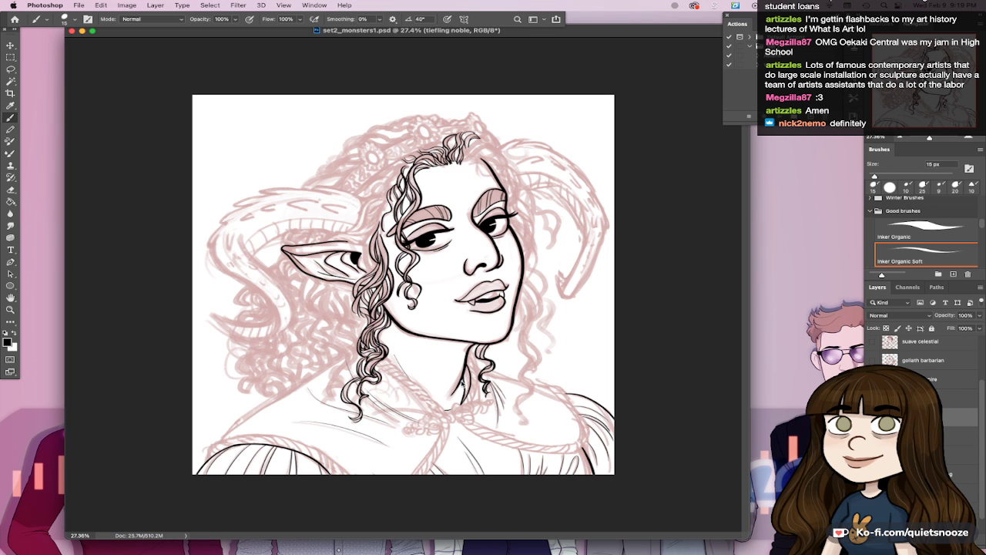
Step: Ink additional strands in the lock in front of the ear, tapering up towards the temple
scroll(351, 228, up, 4)
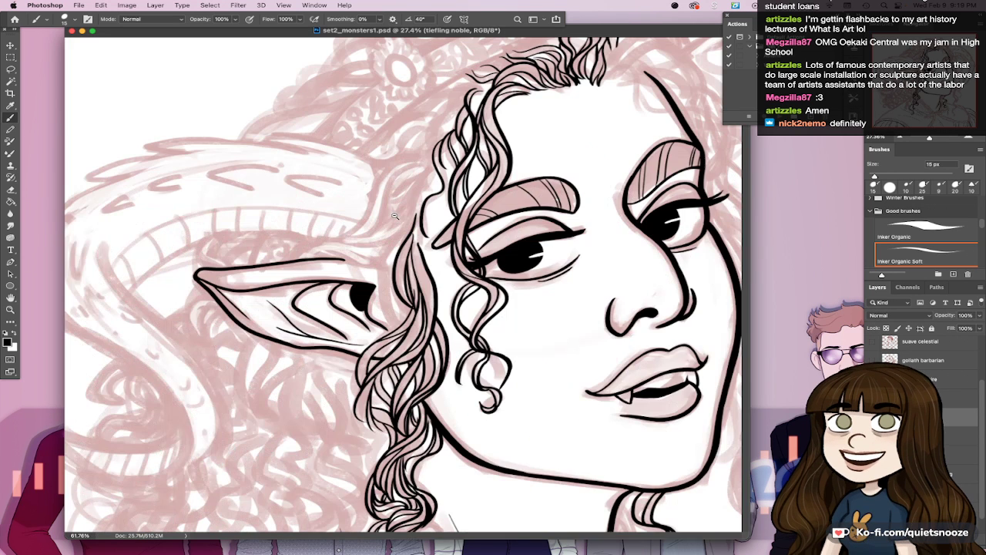
scroll(394, 216, up, 2)
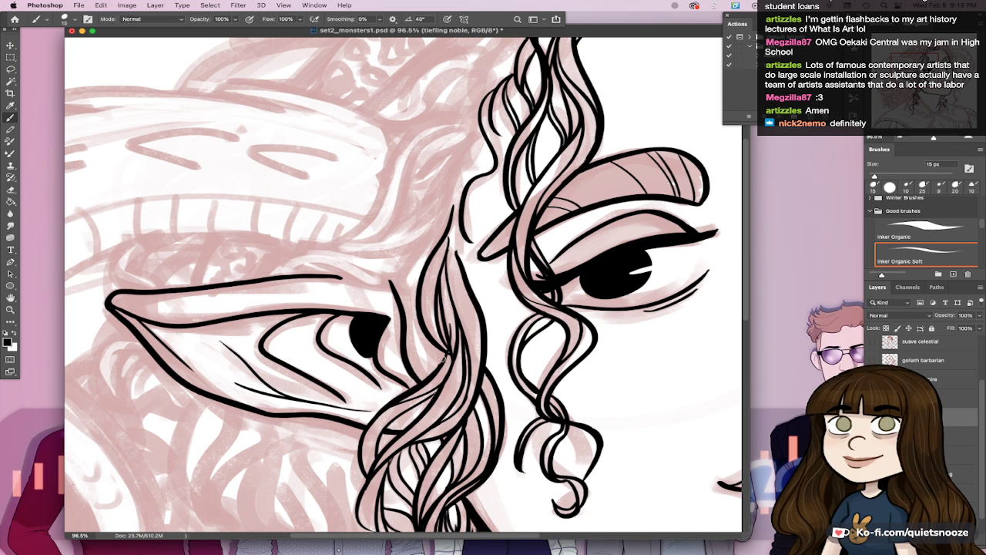
drag(396, 273, 423, 373)
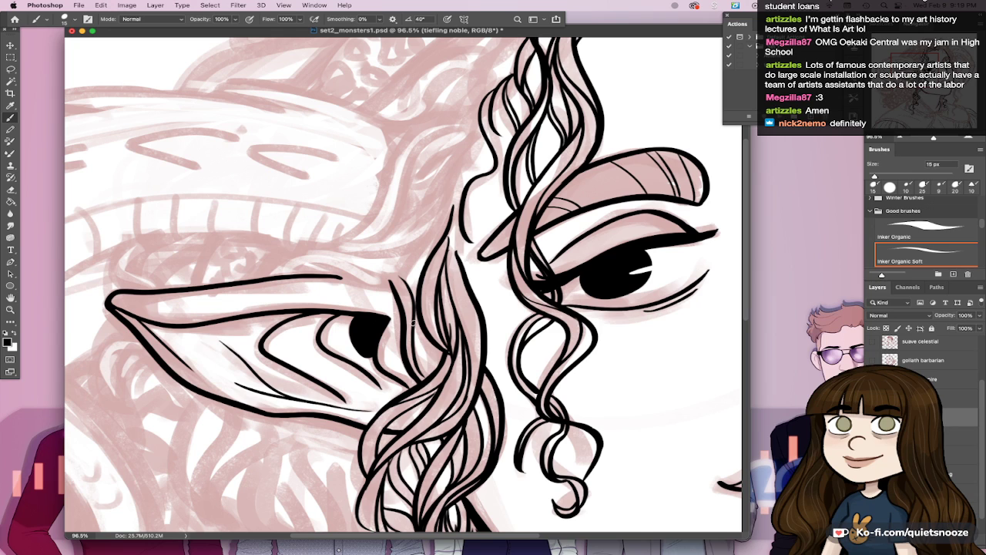
drag(414, 324, 425, 375)
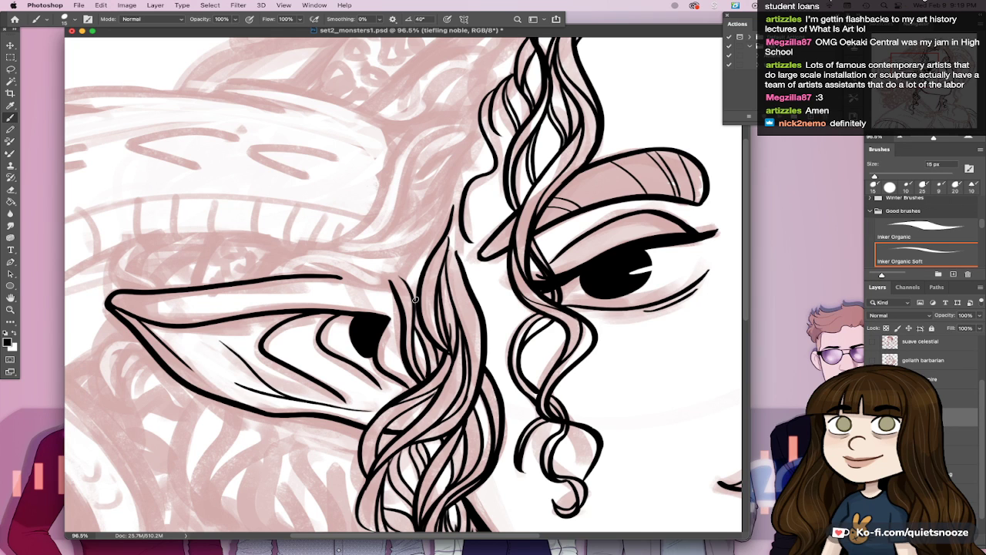
mouse_move(413, 300)
mouse_down()
mouse_move(432, 176)
mouse_move(443, 204)
mouse_move(424, 245)
mouse_move(455, 176)
mouse_up()
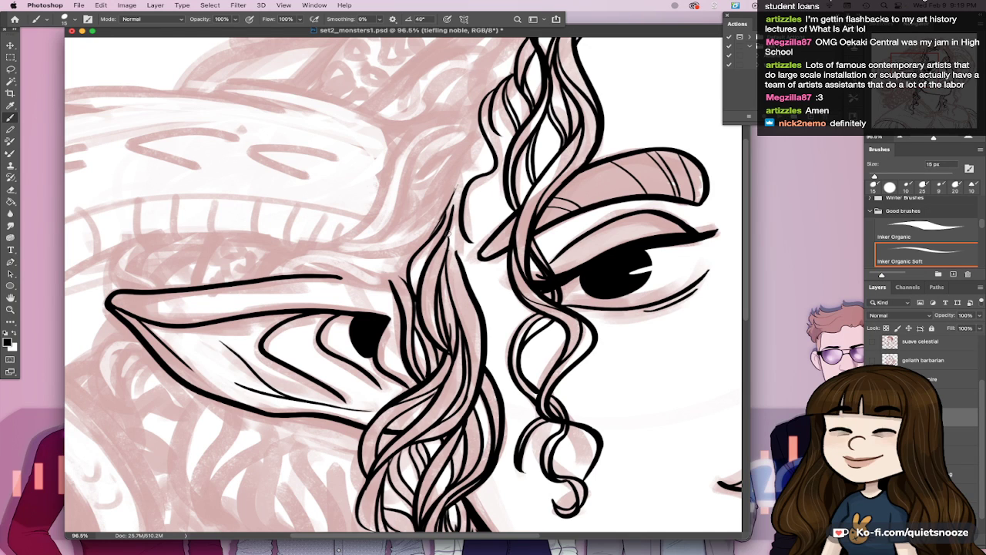
mouse_move(450, 229)
mouse_down()
mouse_move(445, 276)
mouse_move(460, 301)
mouse_up()
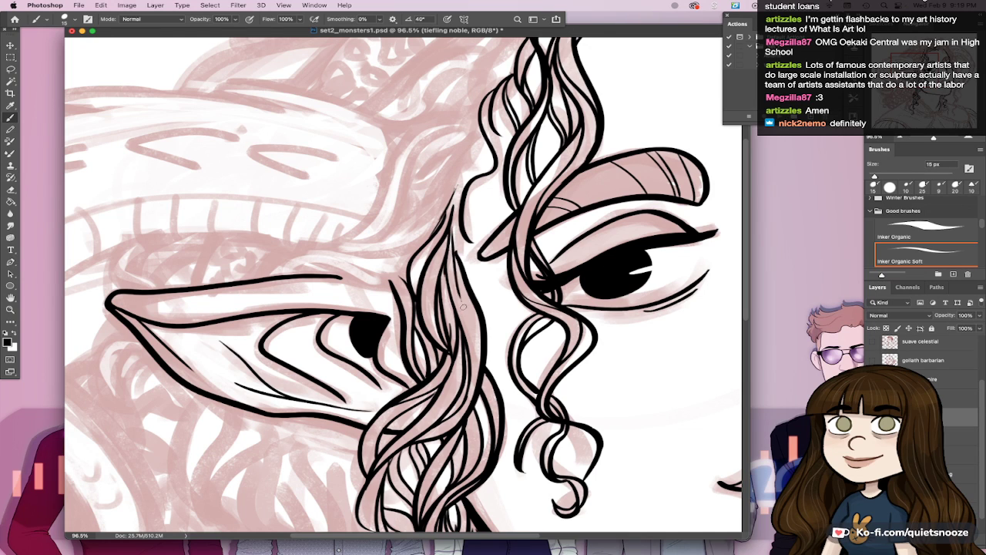
Step: Ink short wavy strands sweeping over the upper edge of the ear into the lock in front of it
mouse_move(488, 215)
mouse_down()
mouse_move(530, 373)
mouse_move(499, 424)
mouse_up()
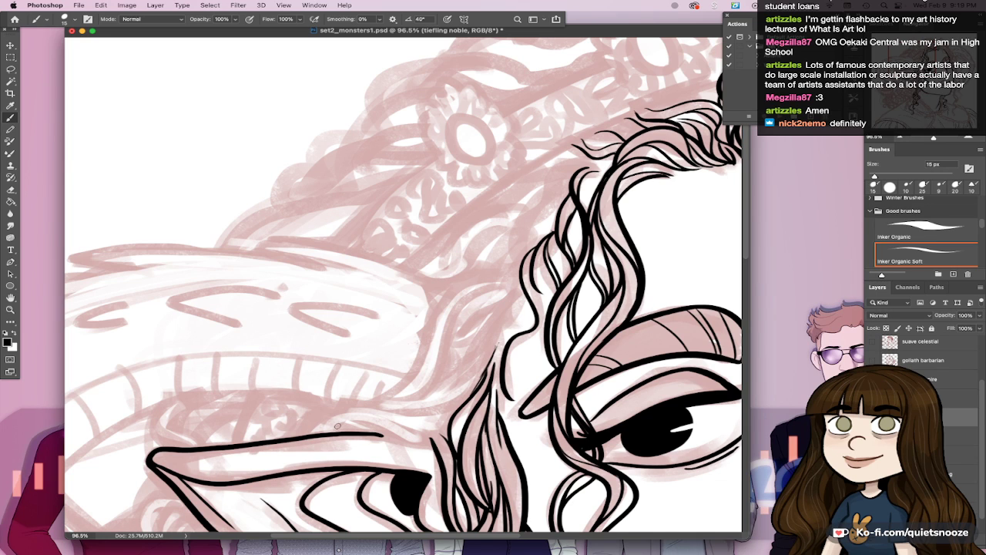
drag(337, 426, 430, 445)
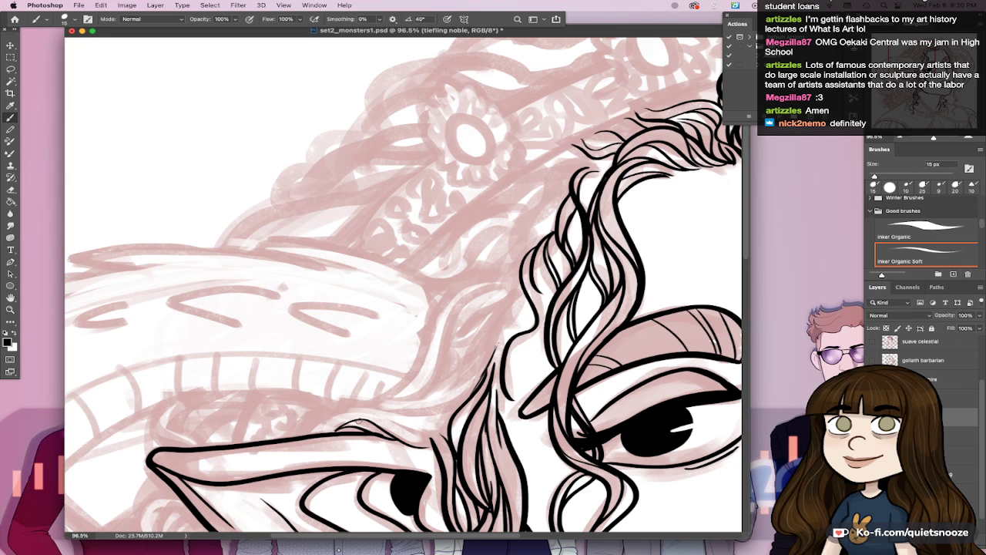
drag(359, 421, 399, 444)
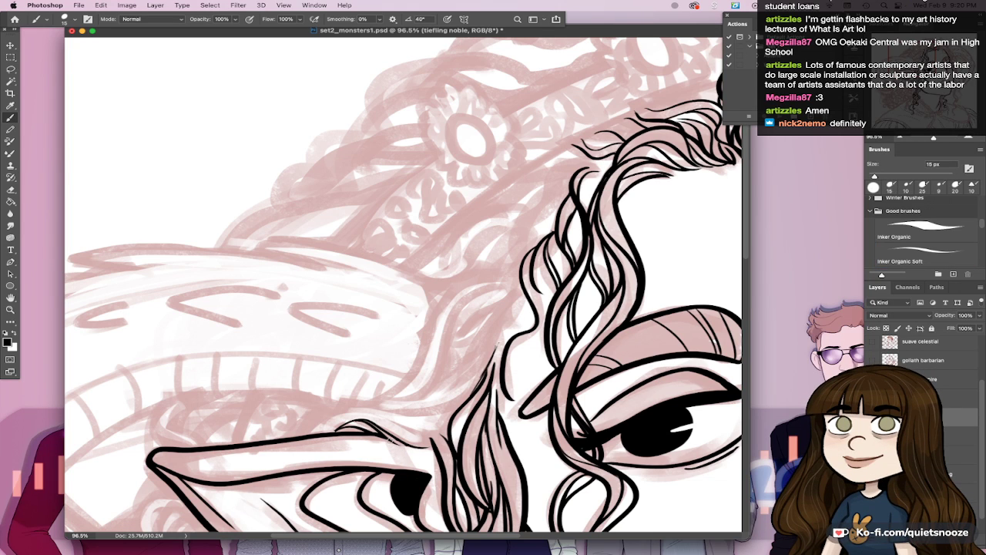
key(comma)
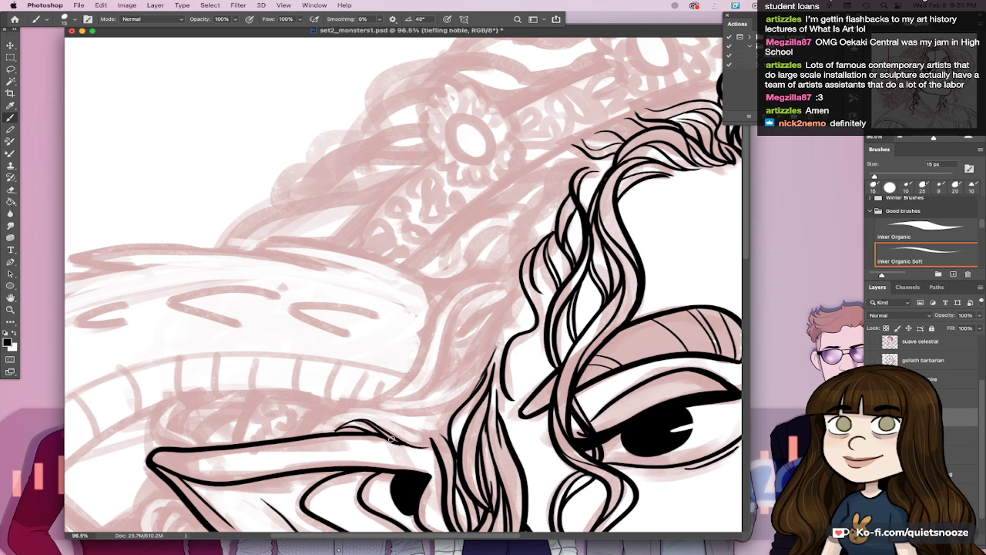
drag(392, 439, 432, 447)
mouse_move(366, 414)
mouse_down()
mouse_move(431, 445)
mouse_move(431, 437)
mouse_up()
key(super+z)
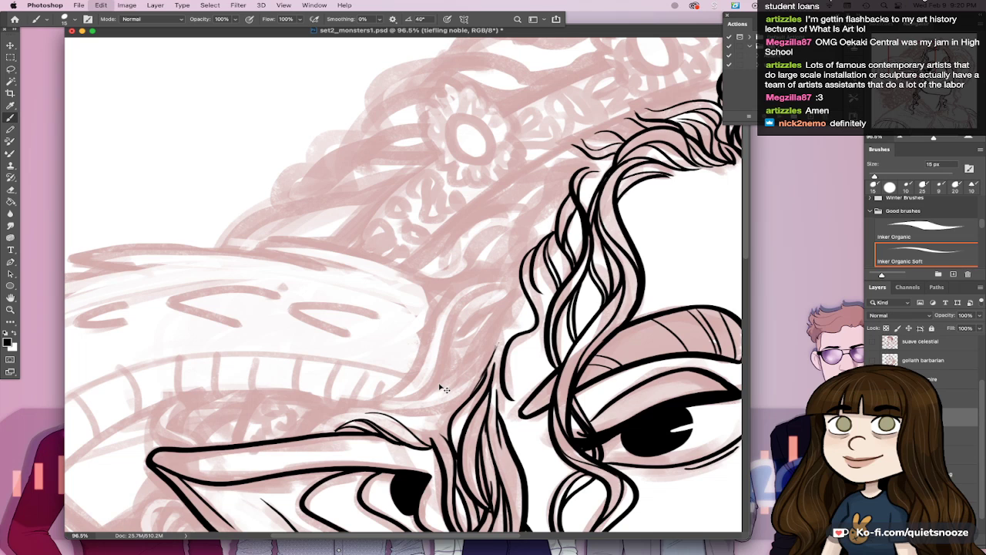
mouse_move(412, 429)
mouse_down()
mouse_move(449, 429)
mouse_move(428, 436)
mouse_up()
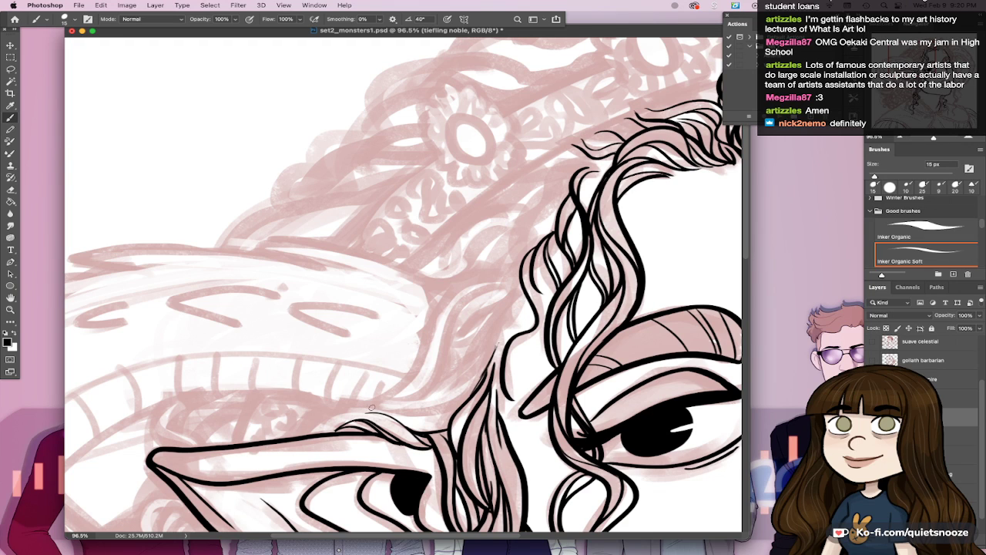
Step: Ink strands running from above the ear up to the temple, with short curved wisps branching off beside the temple lock
drag(370, 409, 468, 389)
drag(420, 416, 467, 401)
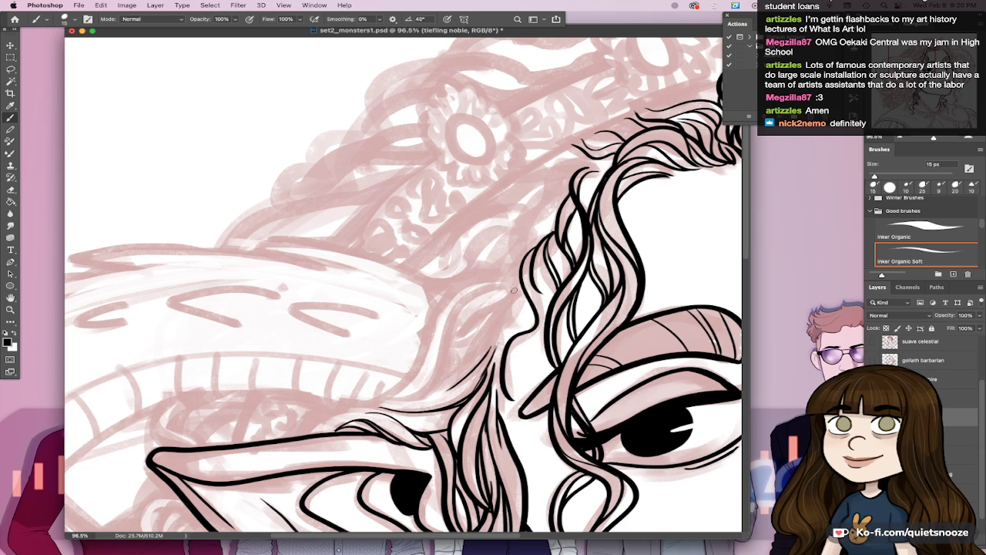
mouse_move(514, 290)
mouse_down()
mouse_move(490, 353)
mouse_move(465, 370)
mouse_up()
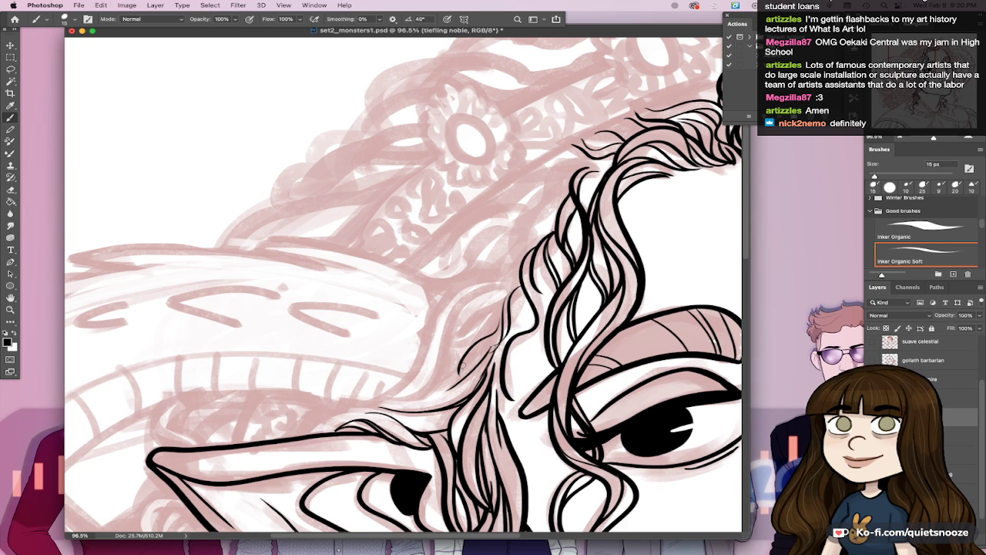
mouse_move(502, 302)
mouse_down()
mouse_move(449, 345)
mouse_move(498, 321)
mouse_move(500, 306)
mouse_move(484, 330)
mouse_move(502, 303)
mouse_move(493, 327)
mouse_move(522, 282)
mouse_up()
key(super+z)
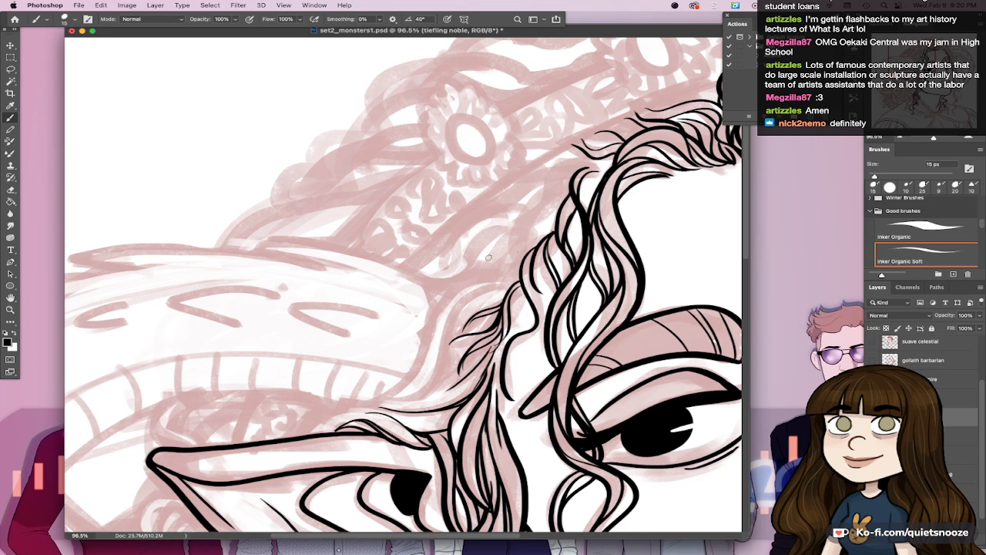
Step: Ink long curved strands from above the ear up along the base of the horn to form the outer edge of the hair
drag(389, 399, 485, 287)
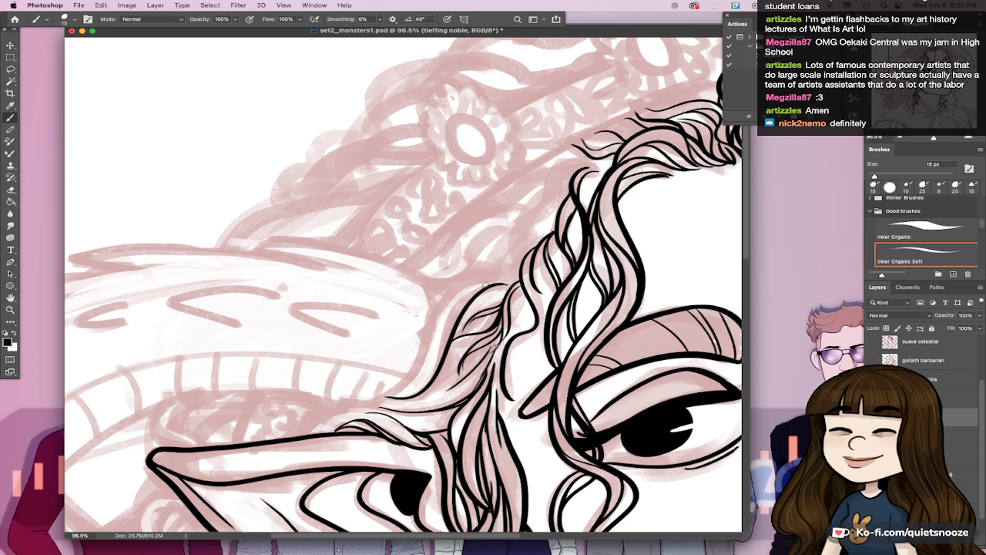
drag(445, 347, 505, 282)
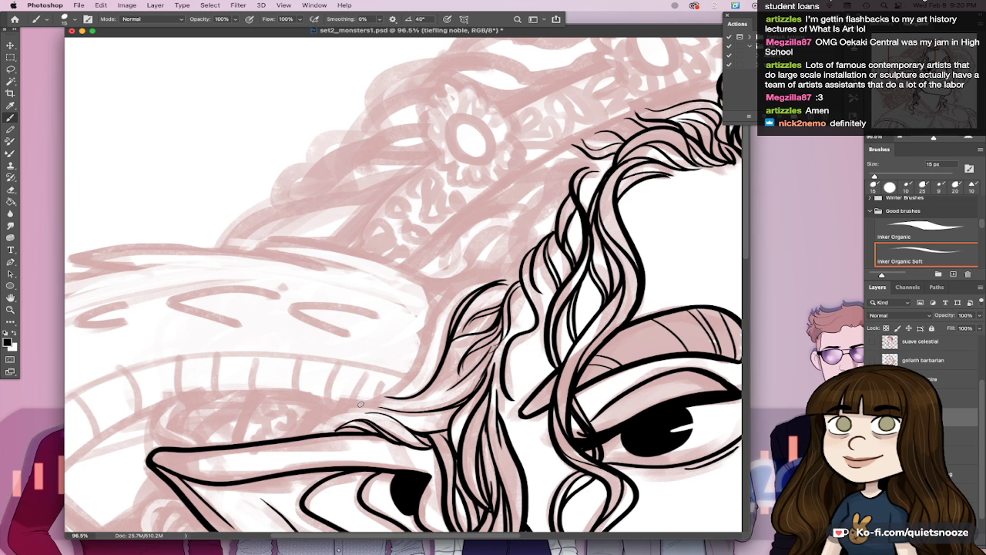
drag(360, 404, 505, 269)
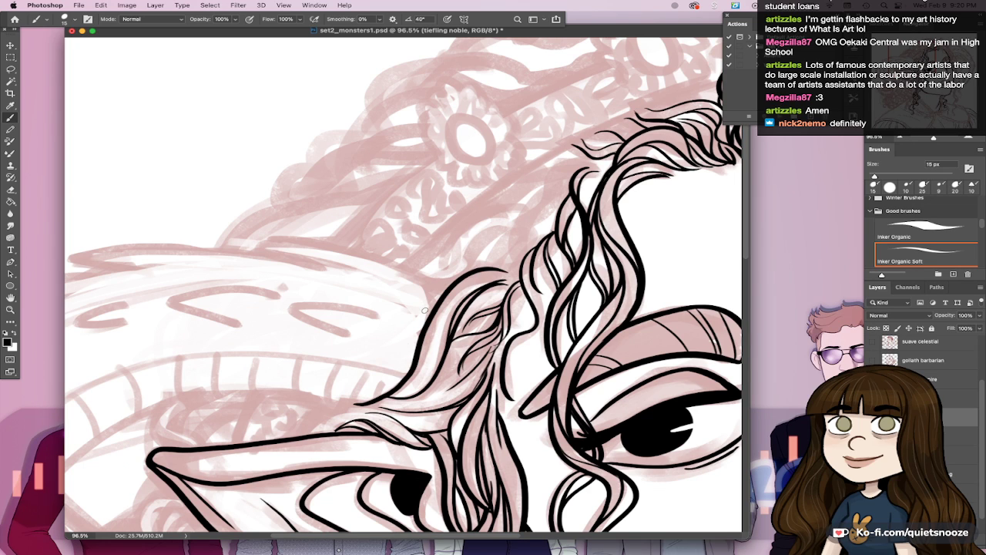
drag(432, 311, 473, 269)
key(ctrl+z)
Step: Ink loose wavy wisps rising from the top of the horn's base towards the headdress
mouse_move(410, 269)
mouse_down()
mouse_move(445, 290)
mouse_move(508, 227)
mouse_up()
drag(466, 274, 515, 228)
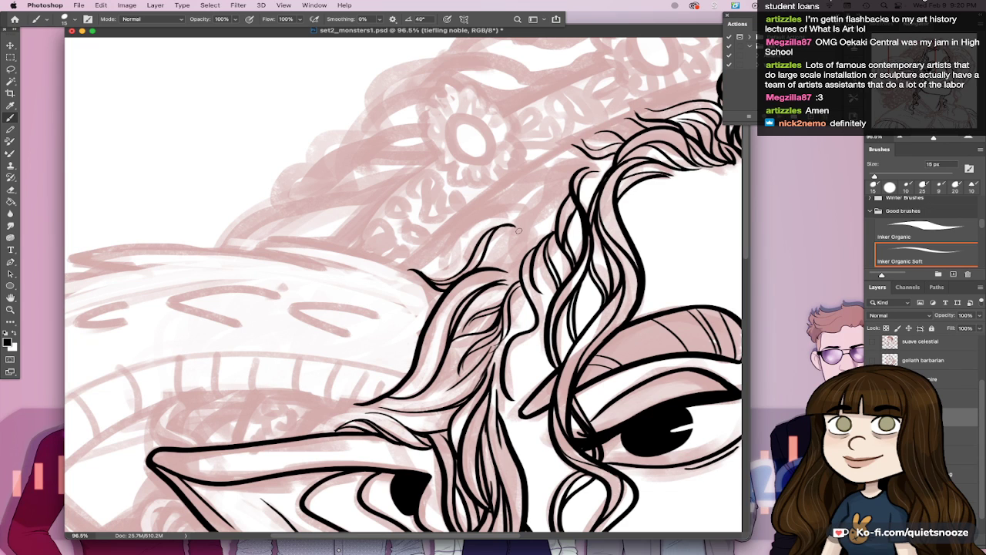
mouse_move(445, 251)
mouse_down()
mouse_move(499, 216)
mouse_move(515, 219)
mouse_move(522, 198)
mouse_up()
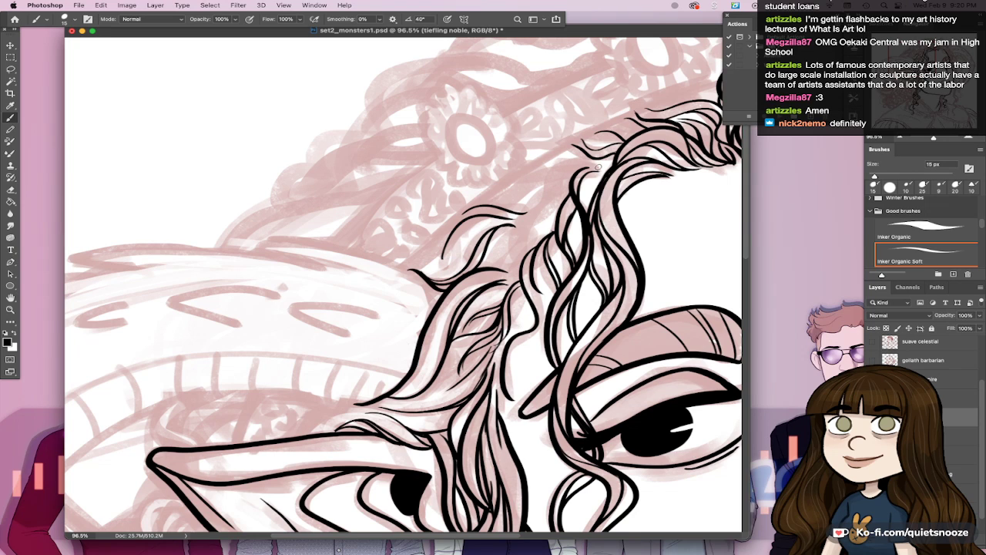
Step: Ink wavy strands along the outer side of the temple lock down to where it meets the hair beside the horn
mouse_move(598, 166)
mouse_down()
mouse_move(509, 269)
mouse_move(507, 242)
mouse_move(538, 206)
mouse_move(524, 199)
mouse_move(521, 255)
mouse_move(555, 217)
mouse_up()
mouse_move(512, 240)
mouse_down()
mouse_move(554, 183)
mouse_move(557, 212)
mouse_move(595, 163)
mouse_up()
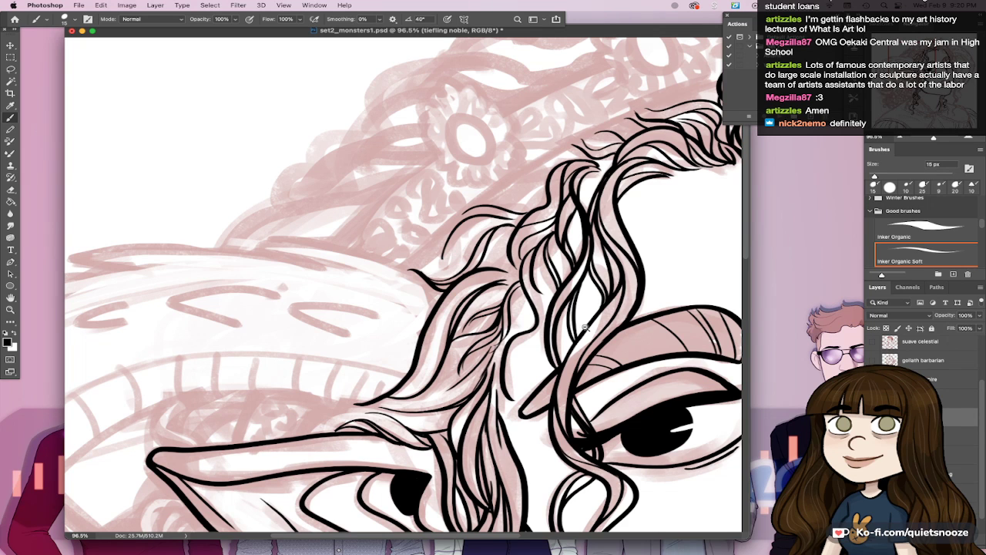
scroll(586, 329, up, 1)
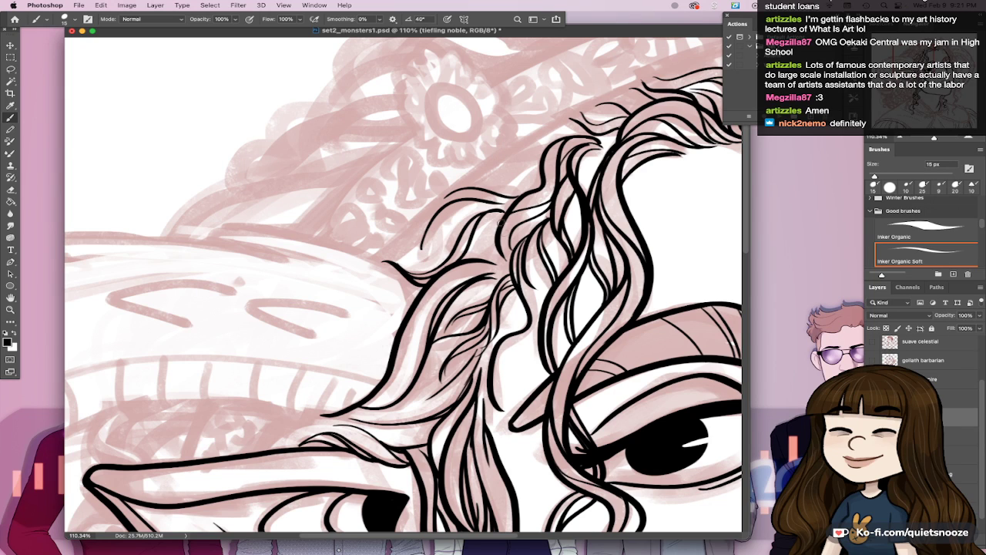
drag(472, 246, 504, 269)
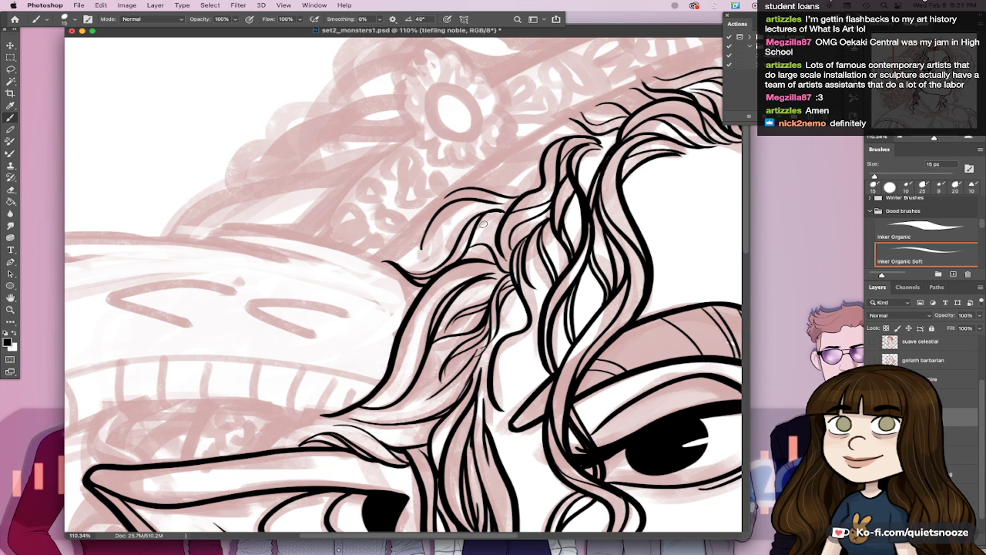
drag(472, 237, 503, 270)
Step: Fill the wisps above the horn's base with more curved strands and save the document
drag(377, 260, 441, 261)
key(super+z)
mouse_move(379, 259)
mouse_down()
mouse_move(449, 249)
mouse_move(438, 228)
mouse_move(394, 255)
mouse_move(453, 222)
mouse_up()
drag(430, 258, 477, 203)
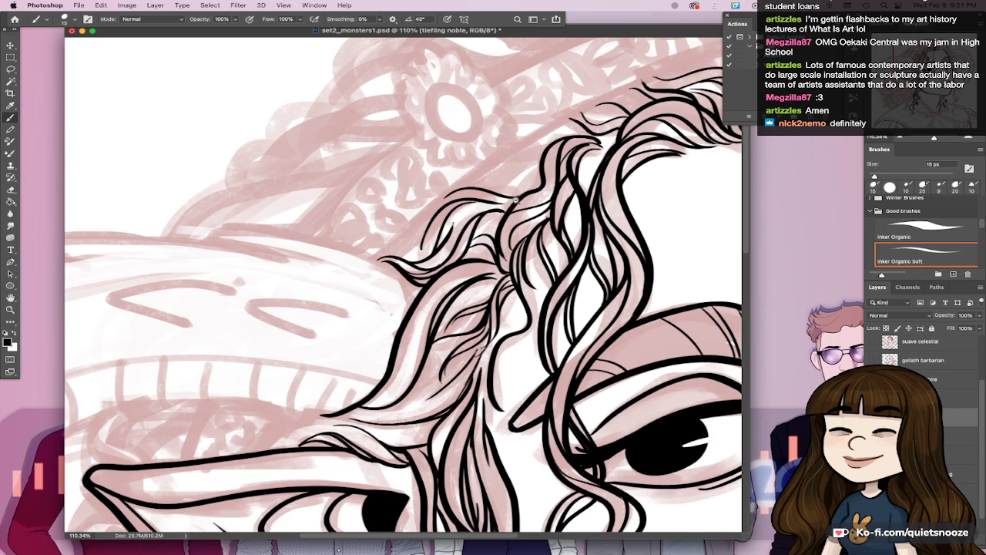
key(super+0)
key(super+s)
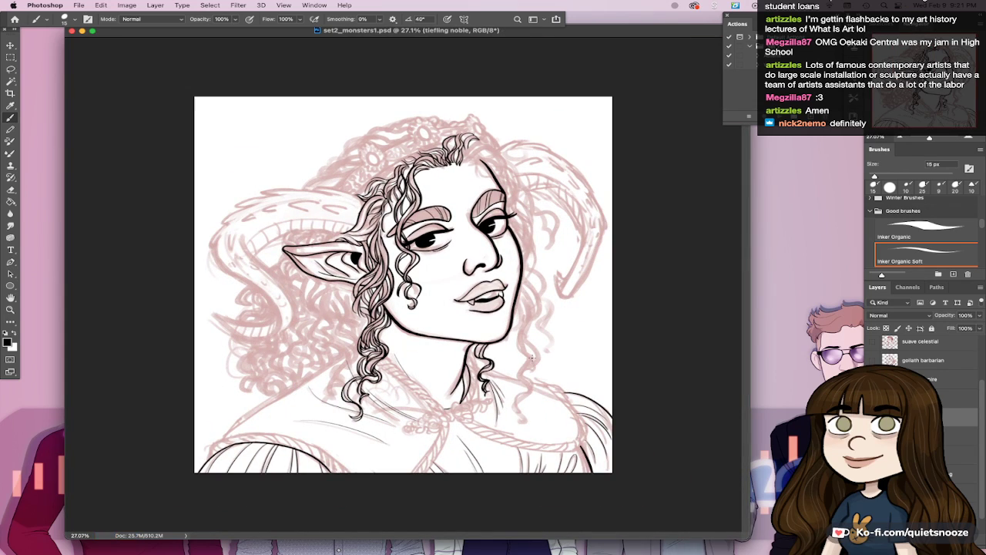
drag(357, 208, 469, 253)
drag(469, 253, 525, 381)
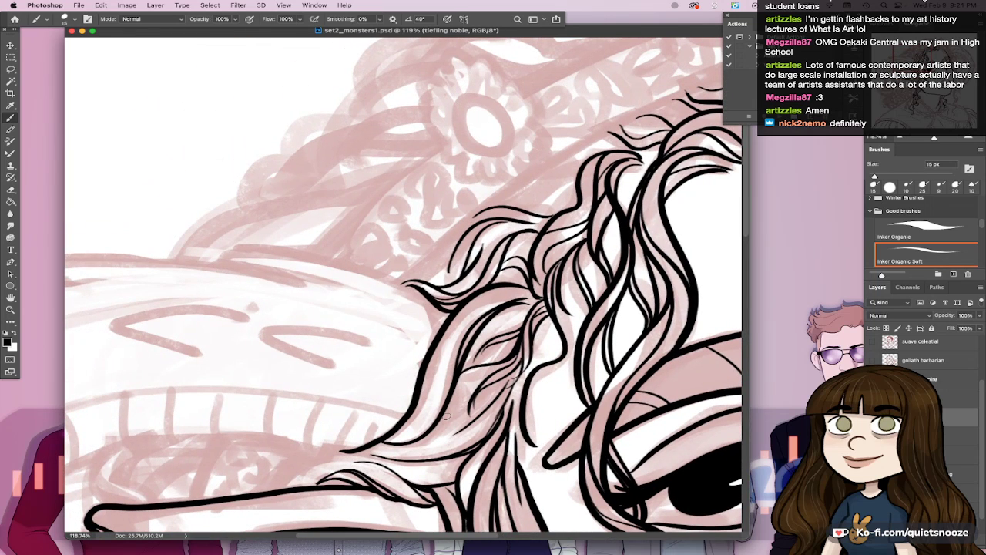
Step: Undo the misplaced strokes and rework the fine wavy strands inside the lock between the horn's base and the ear
mouse_move(414, 441)
mouse_down()
mouse_move(510, 376)
mouse_move(446, 427)
mouse_move(472, 408)
mouse_up()
key(super+z)
key(super+z)
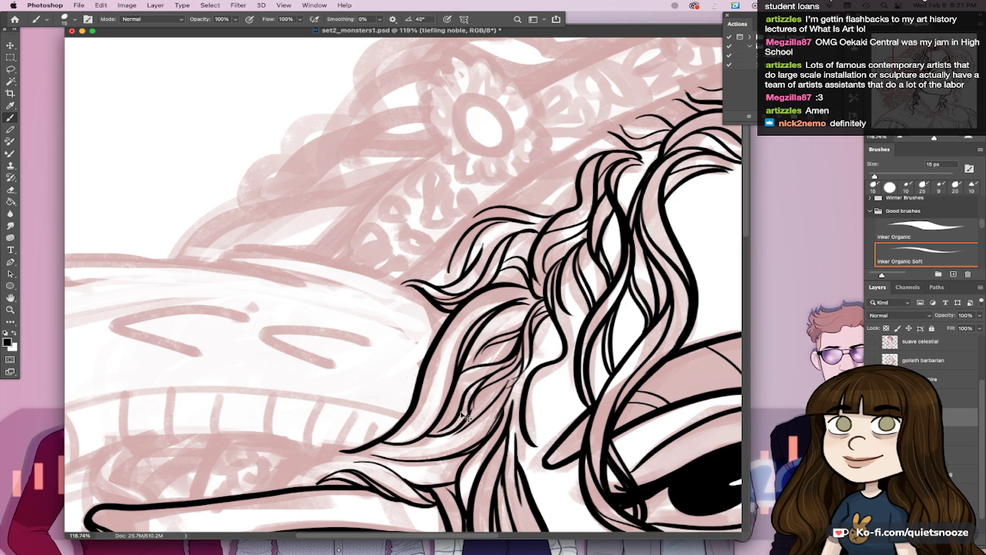
key(super+z)
drag(426, 436, 450, 428)
Step: Ink long curved strands sweeping over the ear's upper edge into the temple hair, closing the outline of that lock
drag(267, 491, 394, 446)
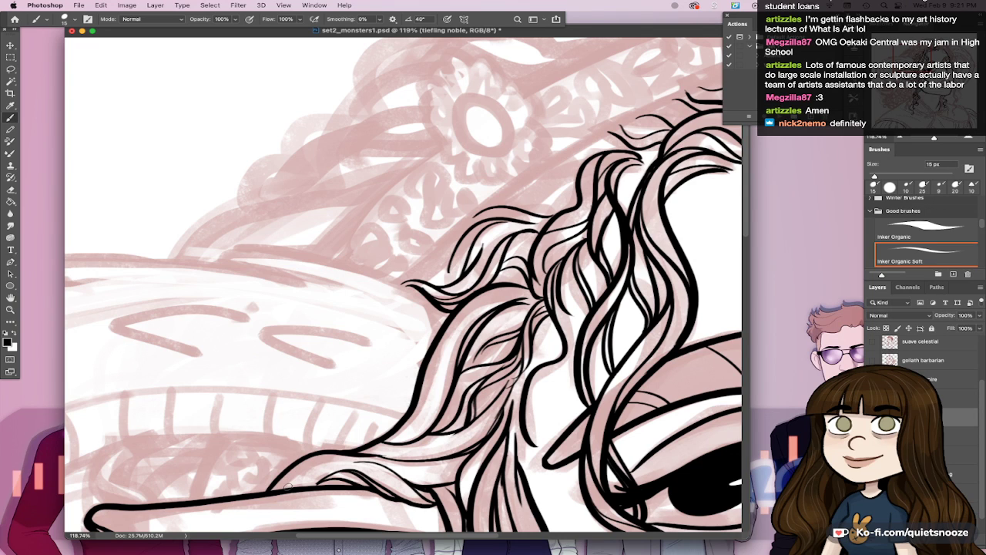
drag(288, 487, 375, 456)
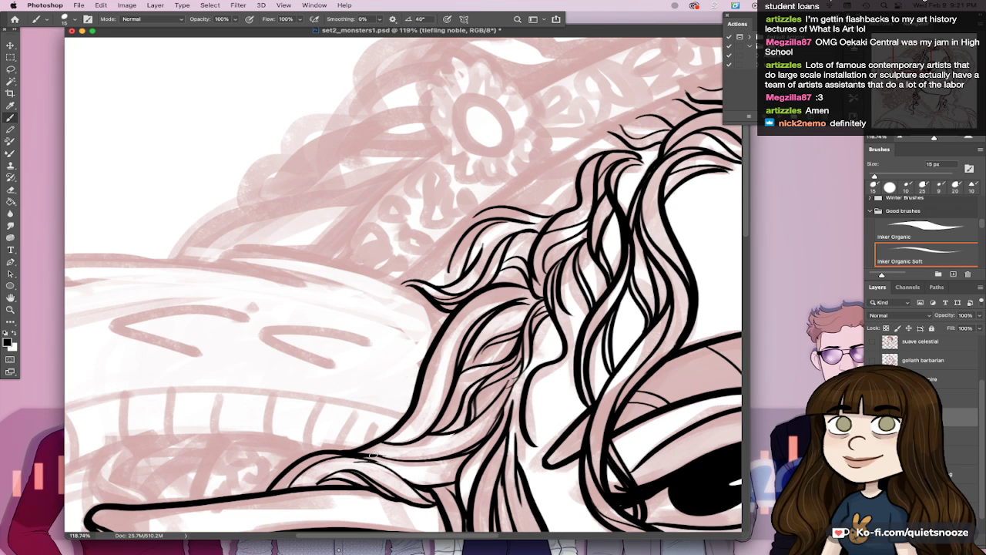
drag(290, 486, 383, 460)
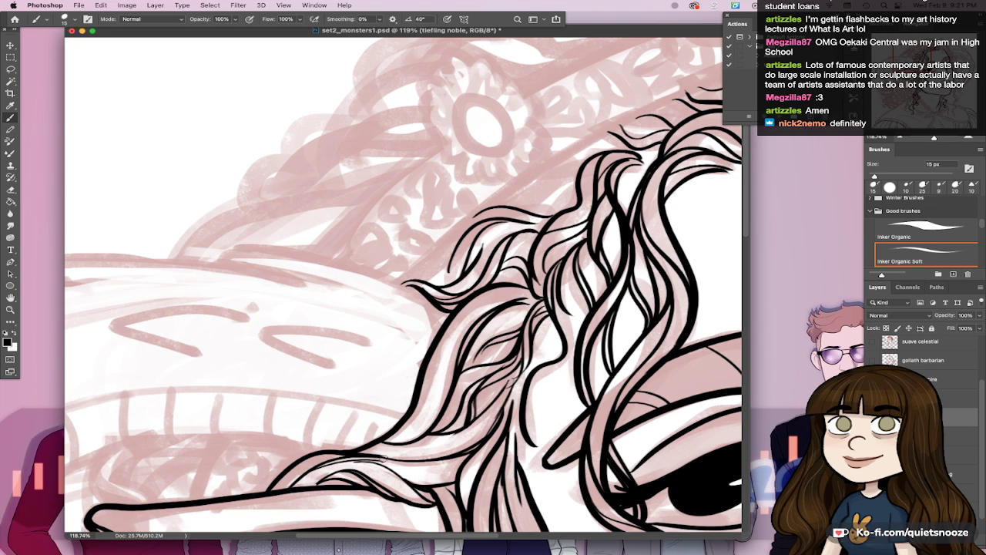
key(ctrl+z)
mouse_move(375, 461)
mouse_down()
mouse_move(450, 453)
mouse_move(490, 424)
mouse_up()
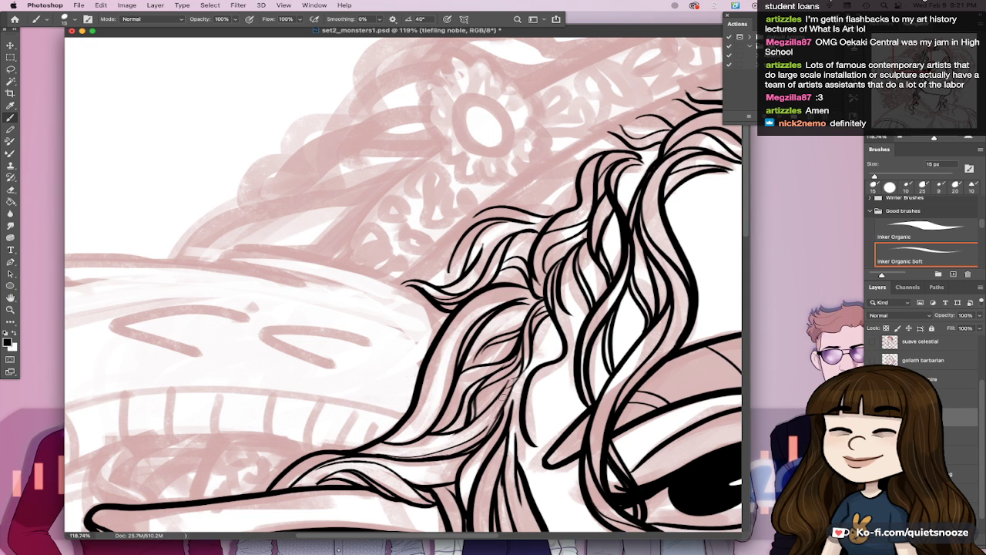
mouse_move(530, 398)
mouse_down()
mouse_move(503, 406)
mouse_move(486, 394)
mouse_up()
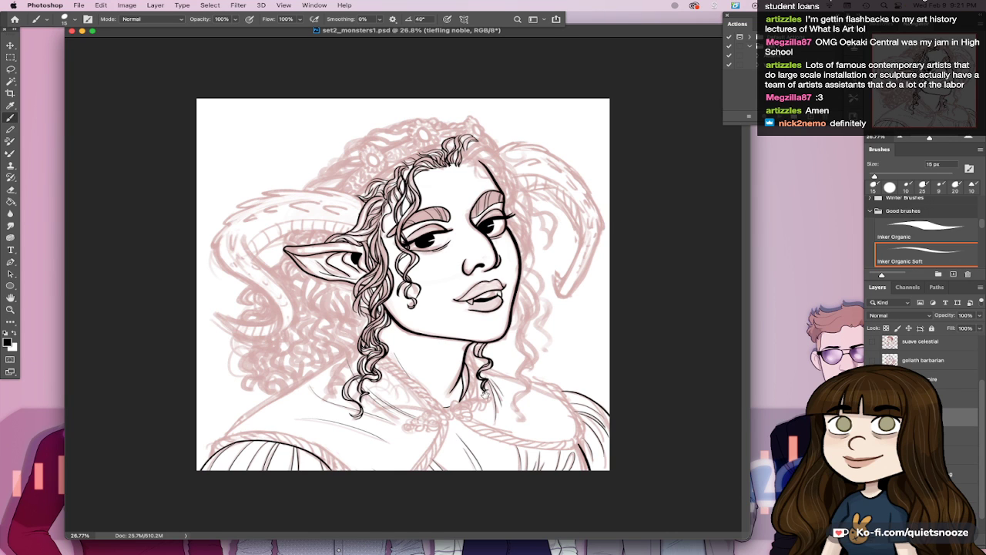
Step: Ink small curls along the outer edge of the twisted lock just below the ear
drag(357, 286, 410, 305)
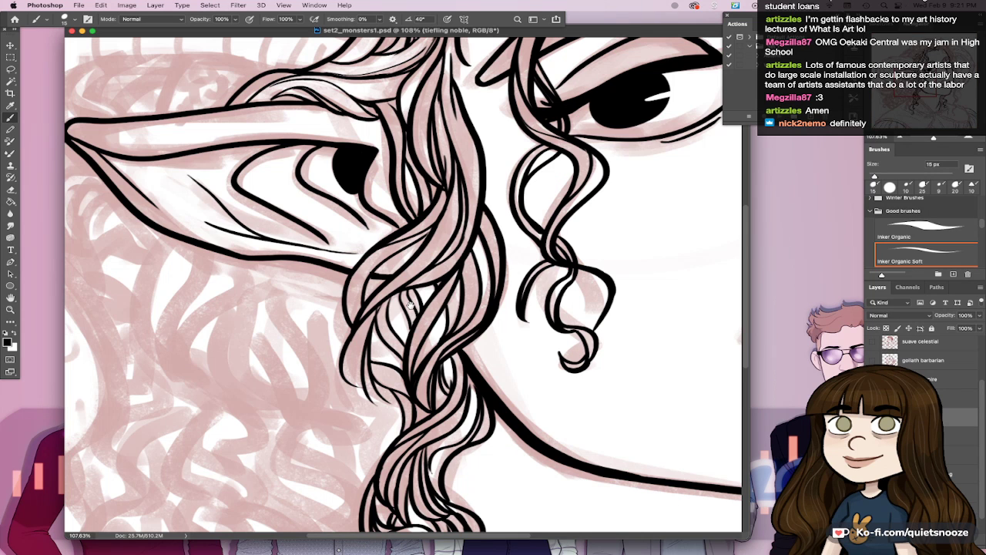
drag(371, 371, 392, 406)
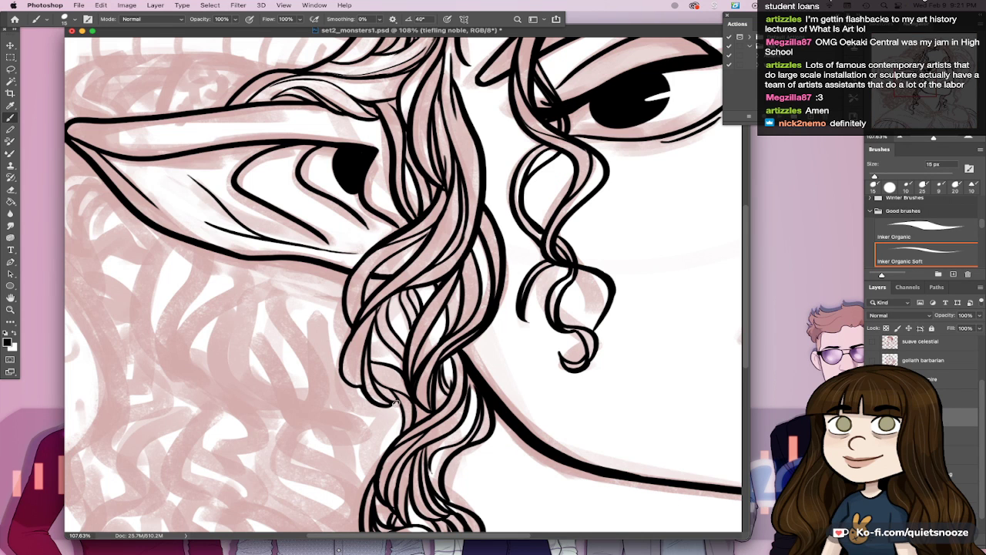
mouse_move(373, 317)
mouse_down()
mouse_move(364, 451)
mouse_move(380, 464)
mouse_up()
mouse_move(399, 431)
mouse_down()
mouse_move(381, 461)
mouse_move(399, 402)
mouse_move(402, 416)
mouse_move(392, 402)
mouse_up()
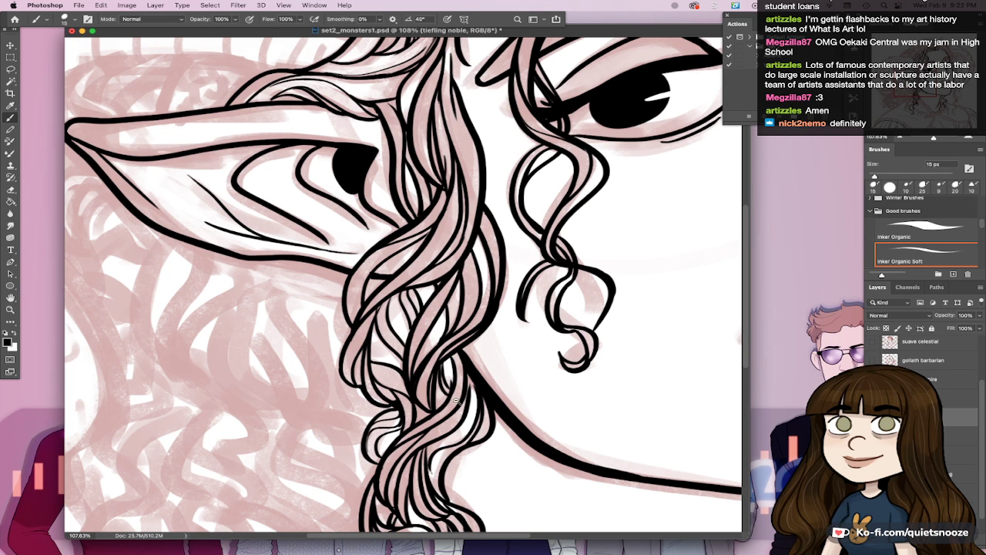
scroll(401, 421, down, 6)
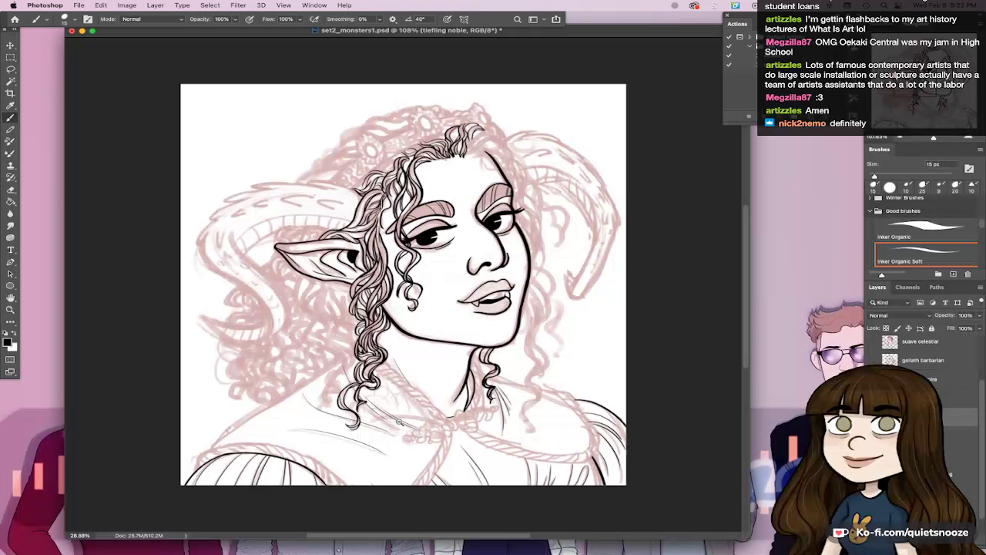
scroll(399, 420, down, 1)
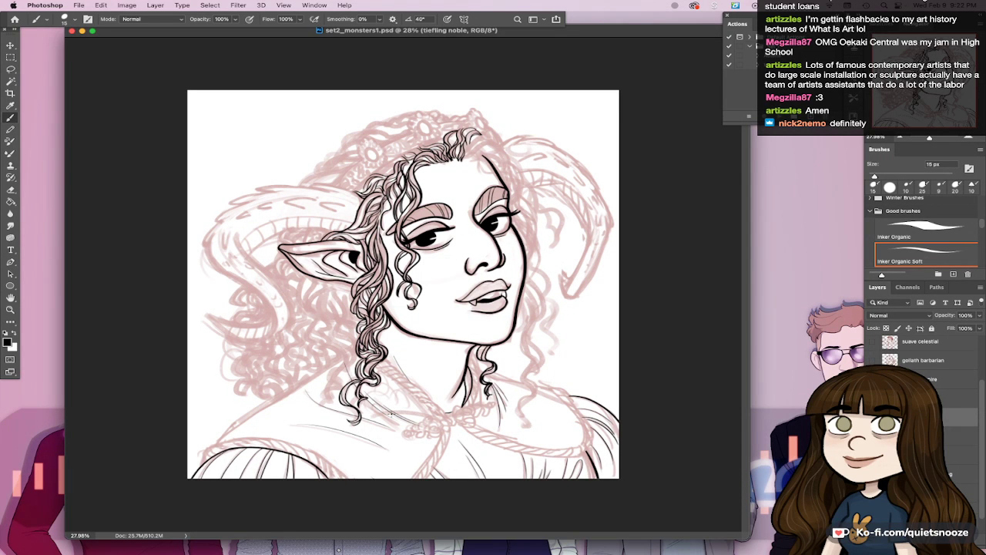
Step: Ink a wavy lock falling from the far cheek past the jaw, with the brush size set to 20 px
drag(525, 285, 540, 322)
key(super+z)
drag(524, 281, 538, 317)
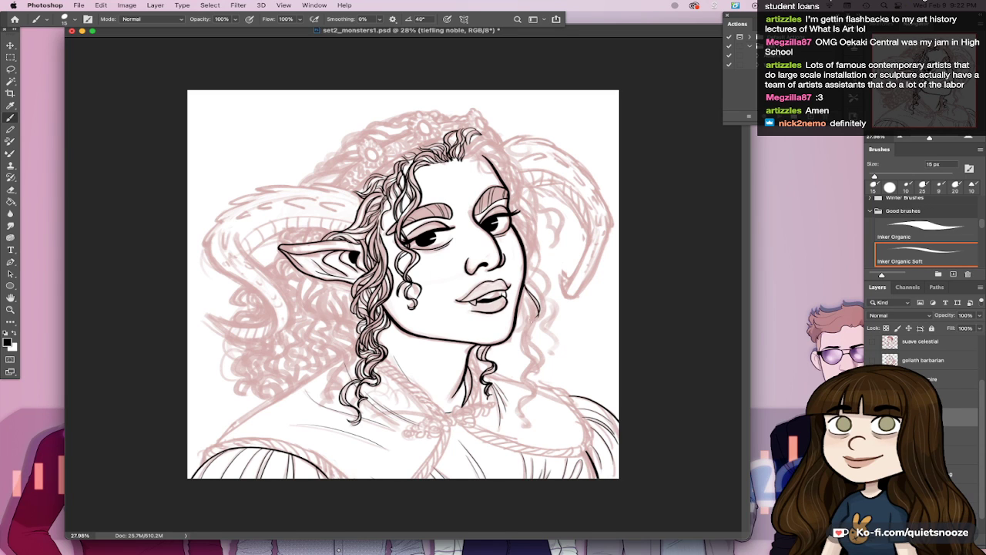
drag(527, 271, 541, 319)
key(super+z)
key(bracketright)
mouse_move(527, 269)
mouse_down()
mouse_move(544, 319)
mouse_move(535, 319)
mouse_up()
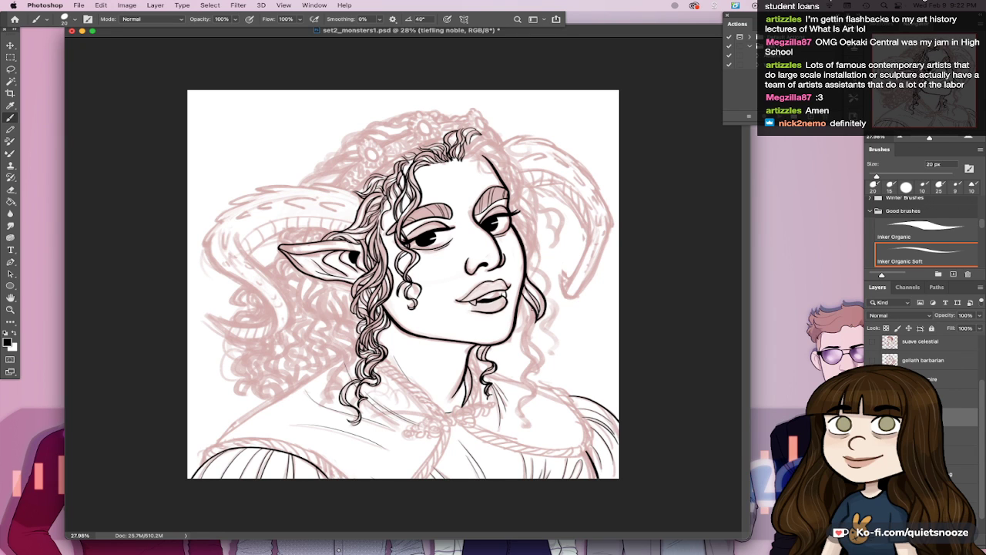
drag(530, 308, 522, 351)
drag(537, 318, 525, 356)
drag(529, 334, 541, 371)
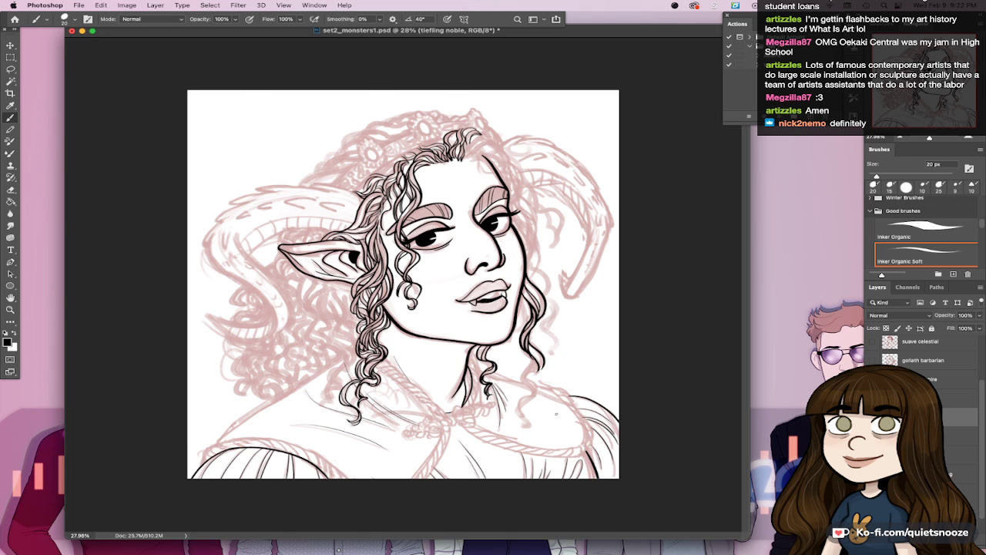
Step: Rework the lower end of the far-cheek lock into a bend curling back towards the neck
drag(536, 337, 609, 339)
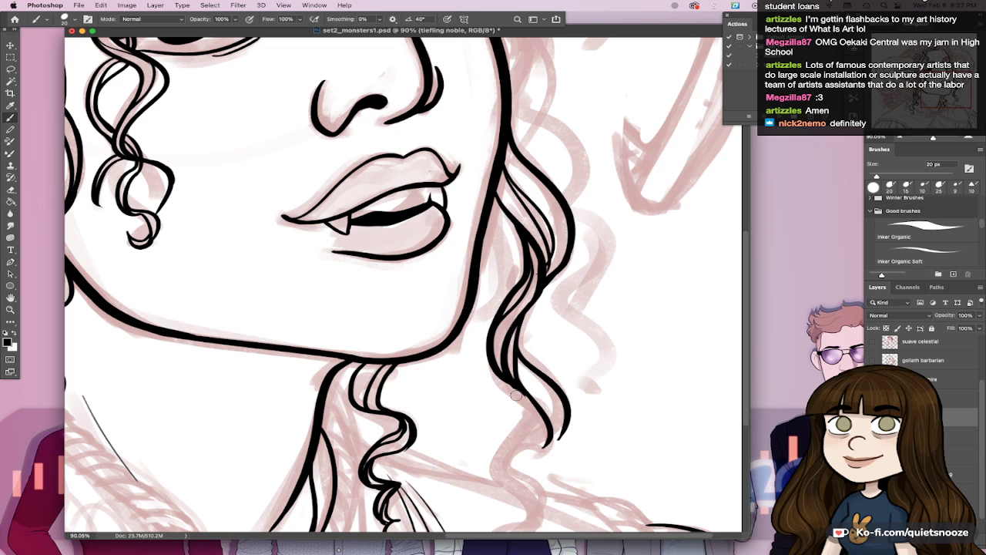
key(super+z)
key(super+z)
mouse_move(511, 457)
mouse_down()
mouse_move(562, 428)
mouse_move(567, 400)
mouse_up()
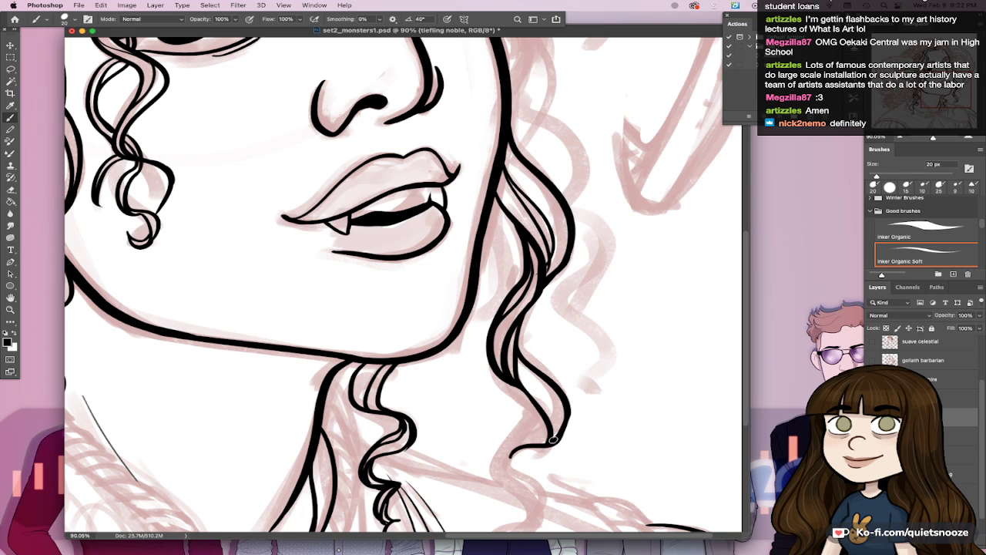
mouse_move(553, 440)
mouse_down()
mouse_move(527, 415)
mouse_move(548, 426)
mouse_move(499, 440)
mouse_move(498, 472)
mouse_up()
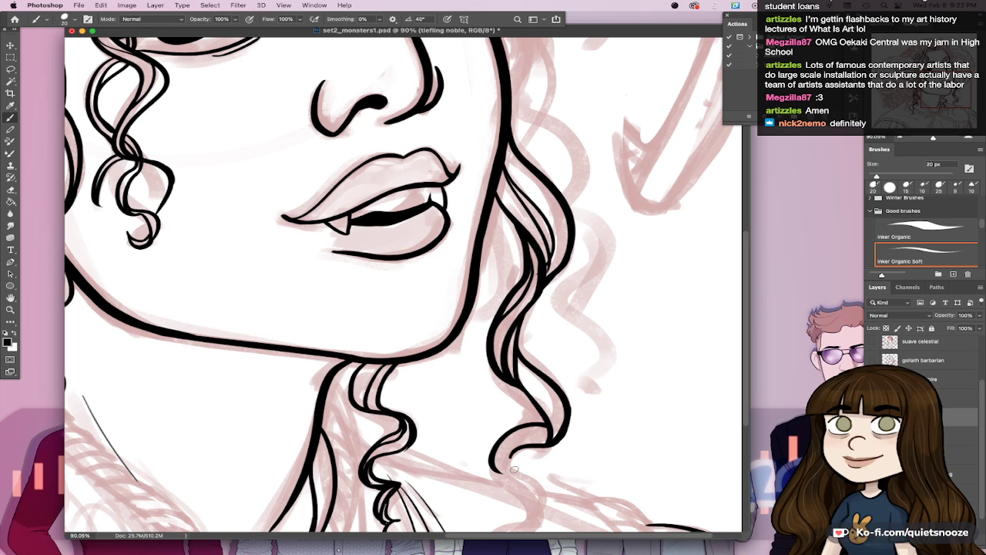
key(ctrl+z)
Step: Continue the far-cheek lock with a second bend down to the collar and add inner strands
mouse_move(495, 460)
mouse_down()
mouse_move(482, 377)
mouse_move(495, 396)
mouse_up()
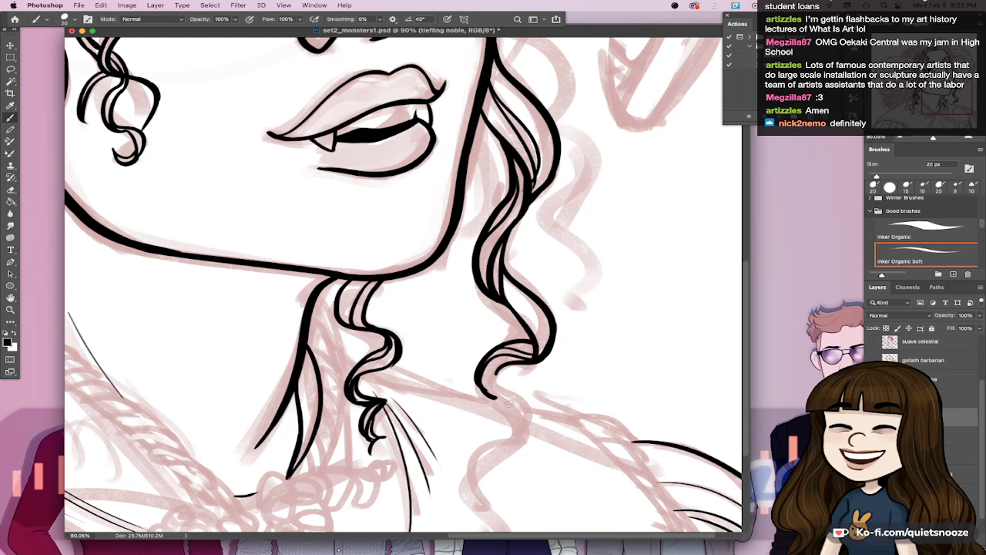
drag(490, 396, 523, 443)
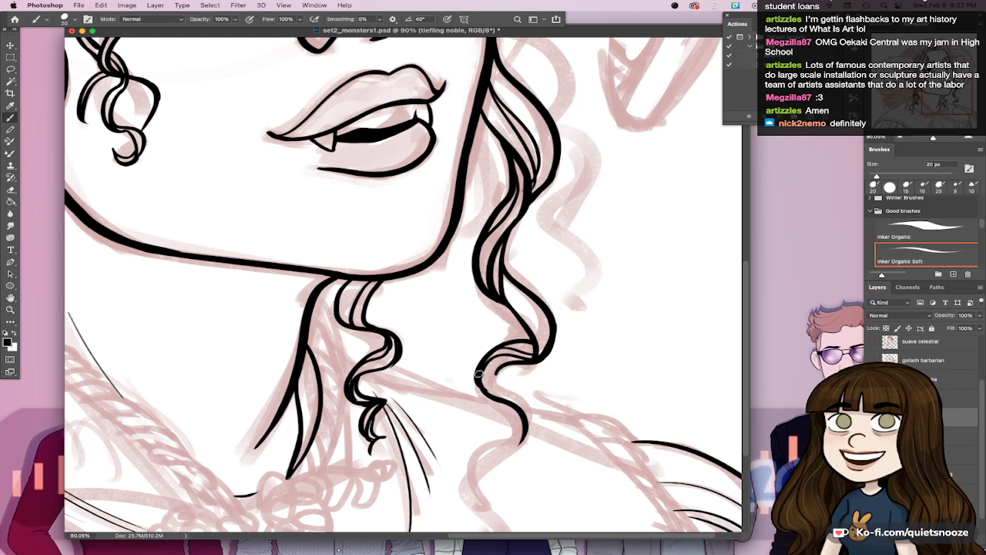
drag(497, 375, 526, 420)
key(super+z)
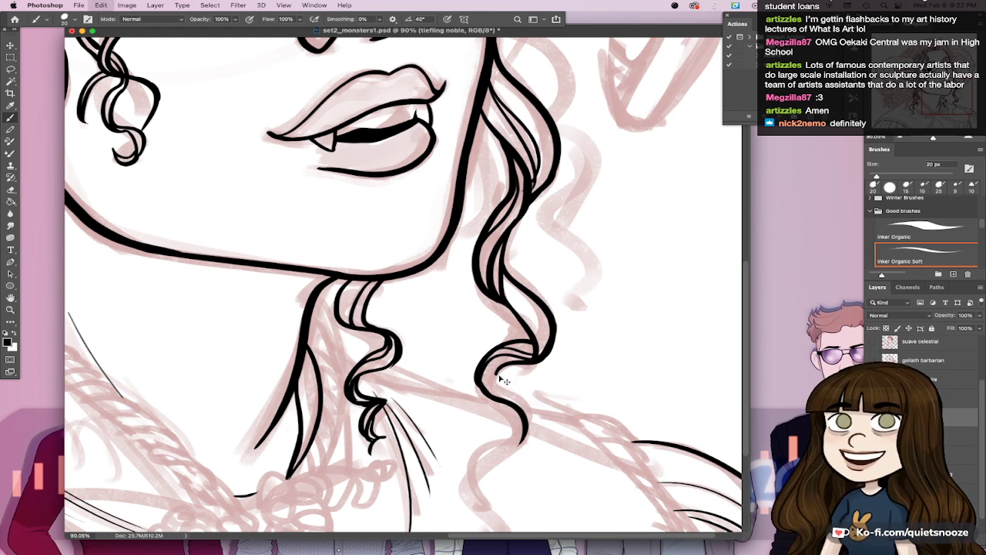
drag(490, 367, 525, 419)
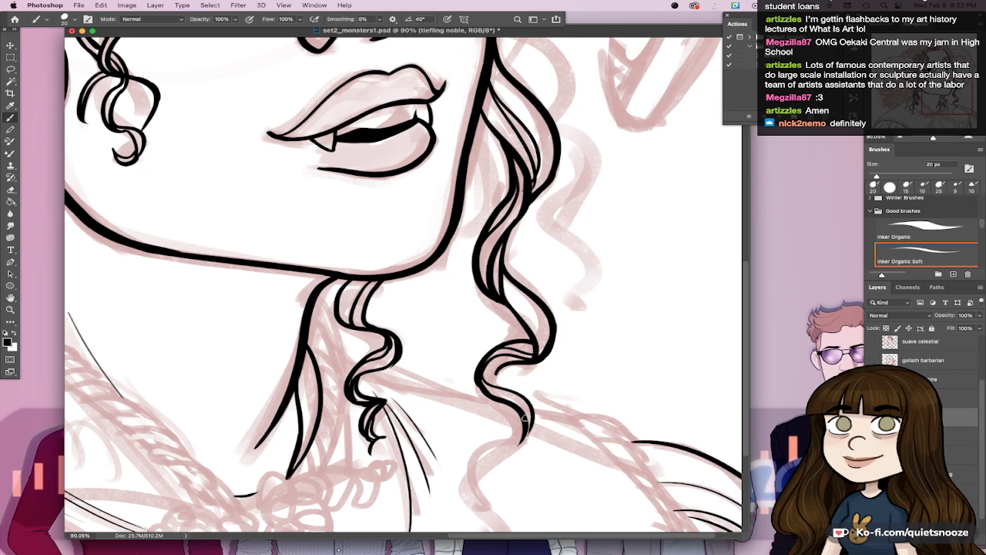
drag(497, 371, 521, 435)
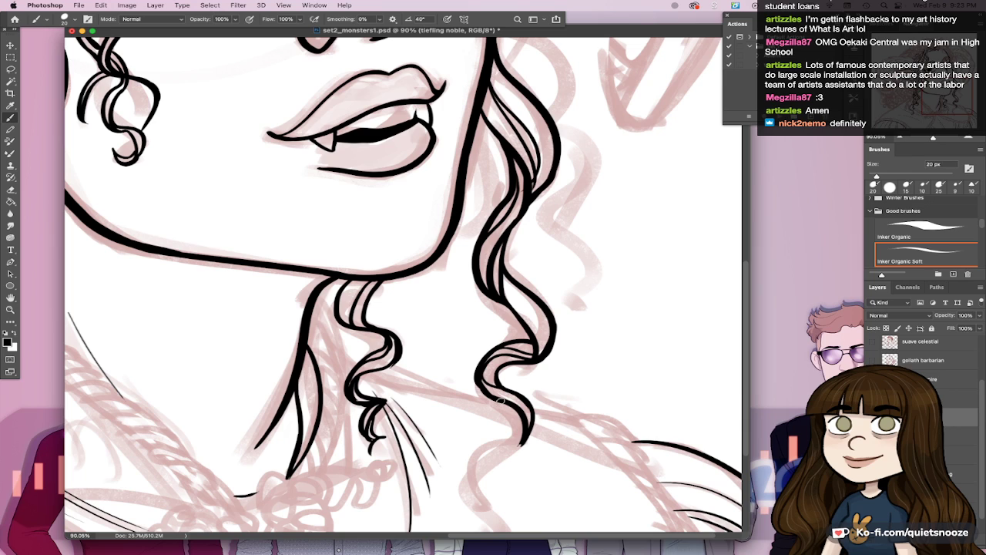
Step: Finish the far-cheek lock with a tapered, hooked curl over the shoulder
drag(499, 401, 484, 499)
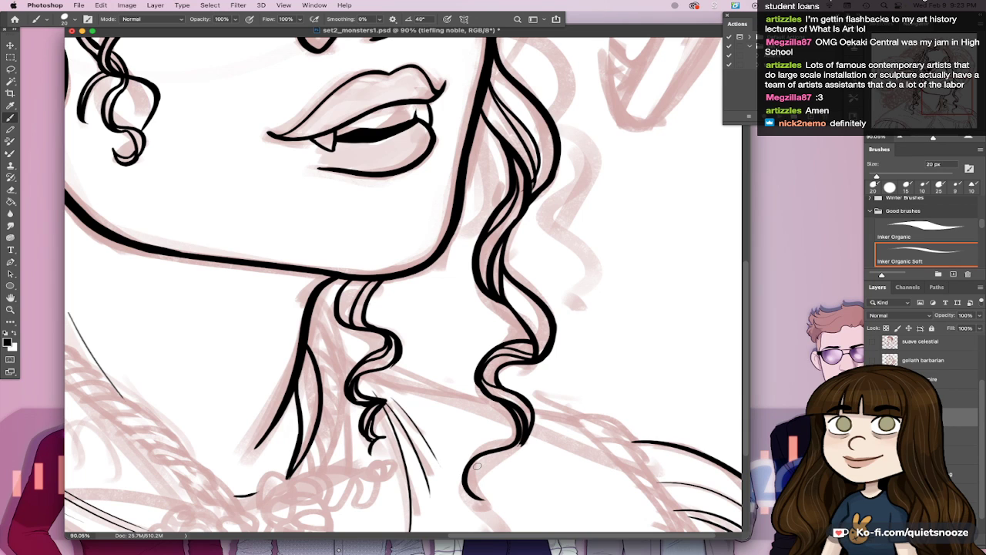
mouse_move(527, 440)
mouse_down()
mouse_move(473, 489)
mouse_move(481, 508)
mouse_move(484, 495)
mouse_up()
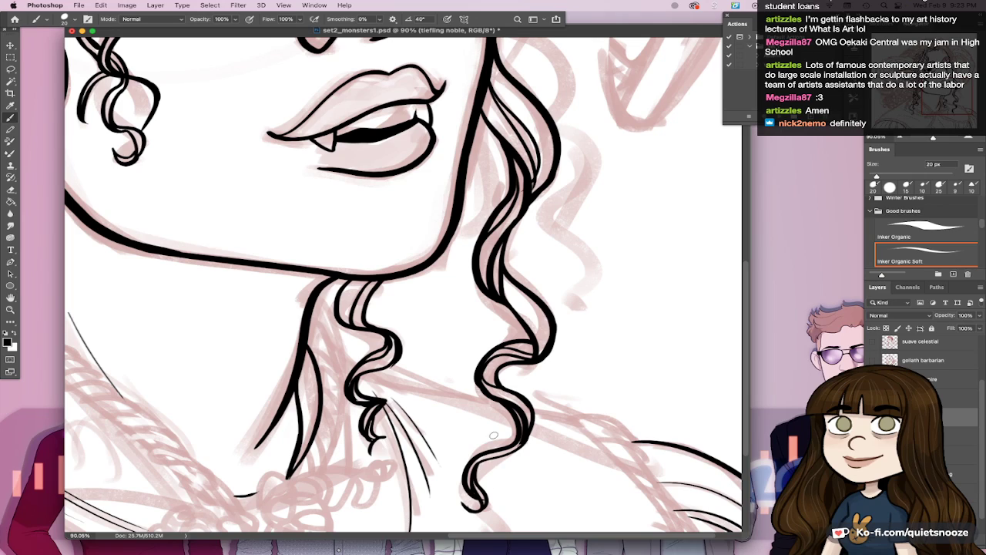
drag(493, 435, 426, 411)
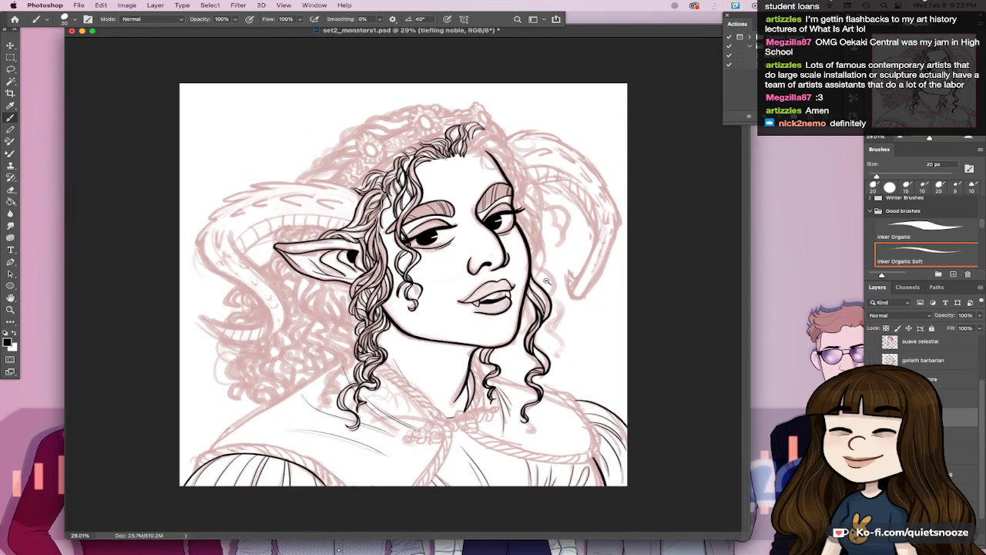
drag(556, 315, 584, 264)
scroll(597, 274, up, 1)
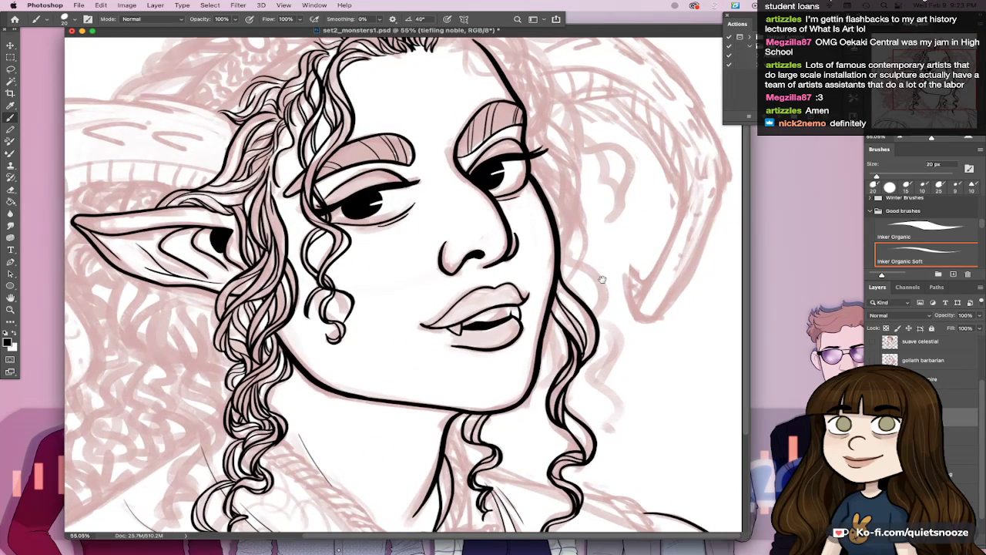
scroll(602, 279, down, 3)
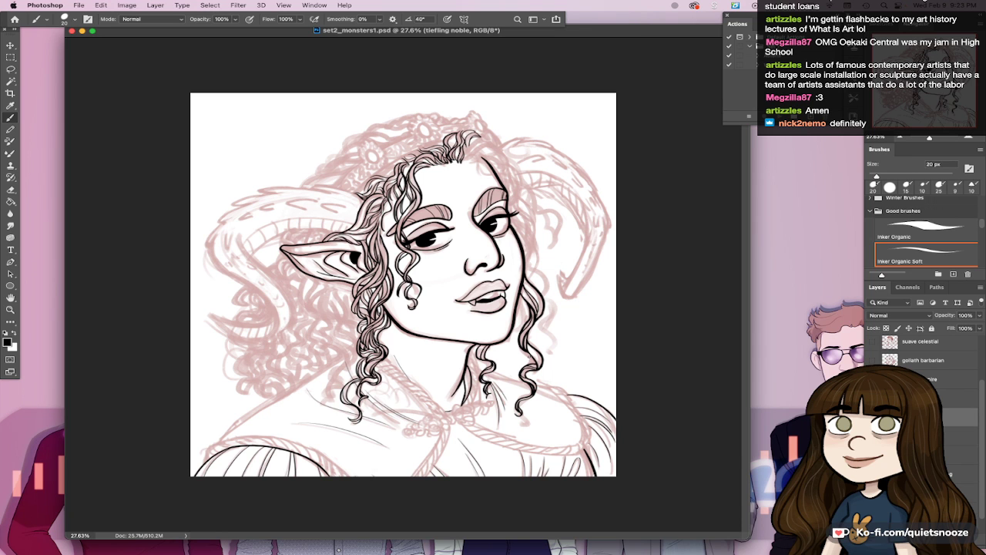
Step: Ink the outer wavy strands of a curly hair clump hanging beneath the tip of the pointed ear
drag(308, 275, 335, 264)
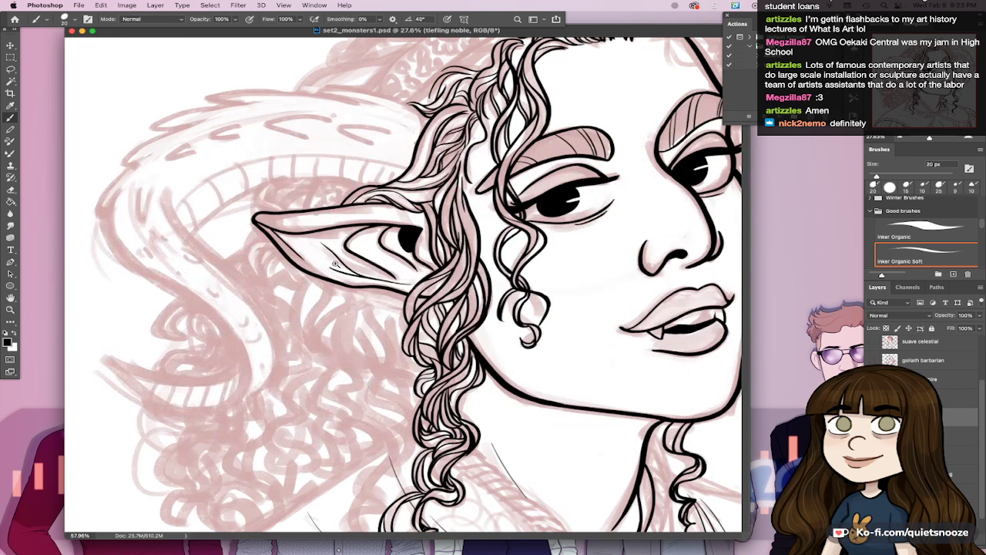
scroll(336, 264, up, 2)
drag(289, 346, 328, 369)
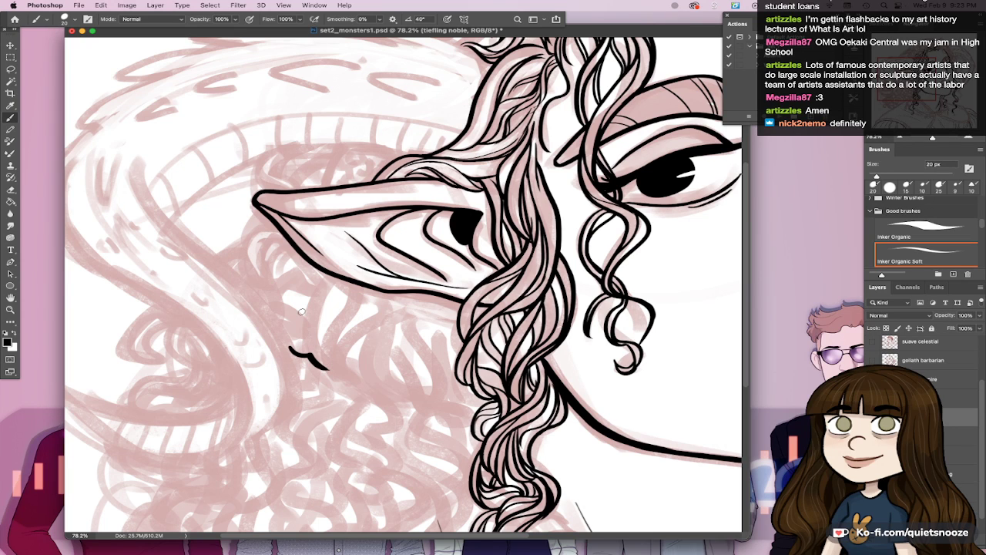
mouse_move(331, 276)
mouse_down()
mouse_move(303, 316)
mouse_move(312, 356)
mouse_move(317, 302)
mouse_move(329, 362)
mouse_up()
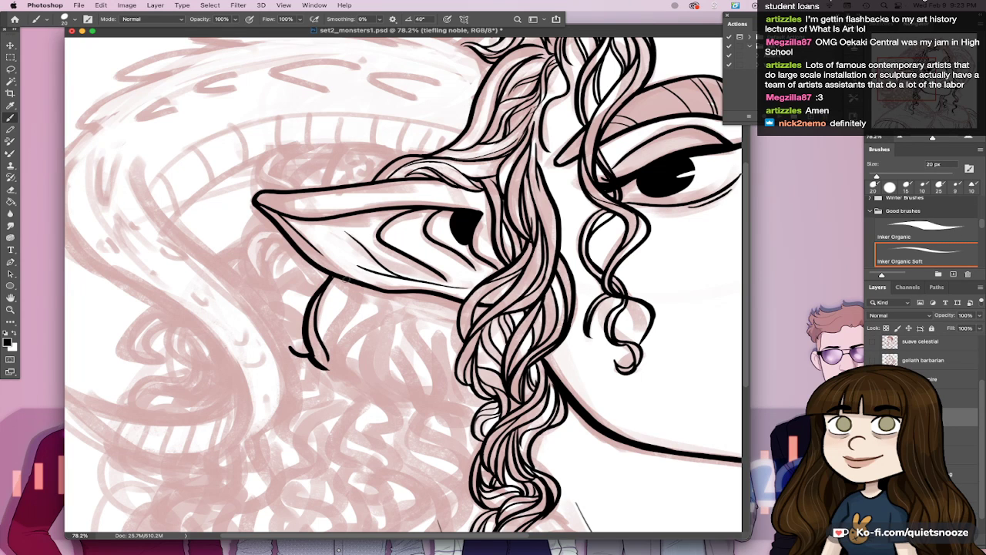
mouse_move(359, 277)
mouse_down()
mouse_move(331, 369)
mouse_move(362, 392)
mouse_up()
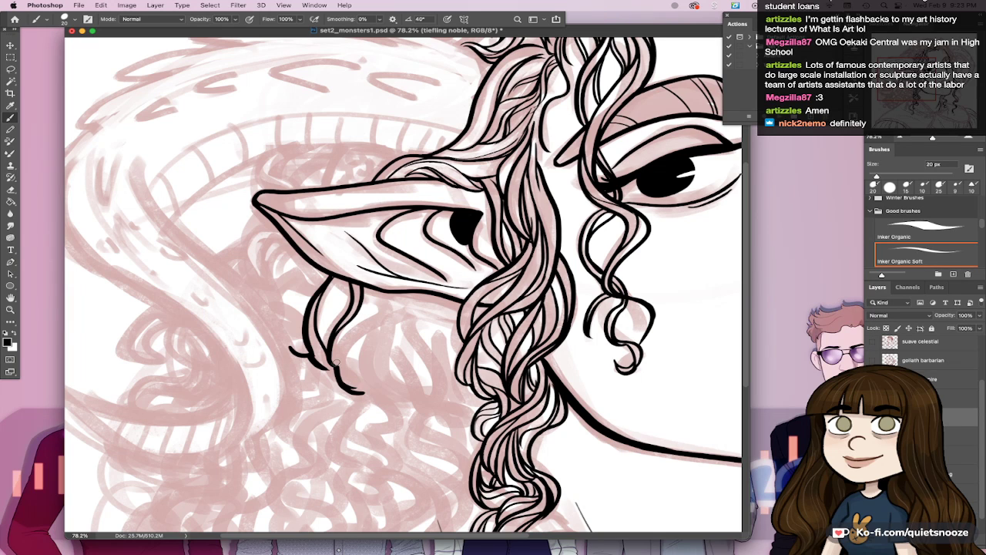
drag(388, 301, 335, 365)
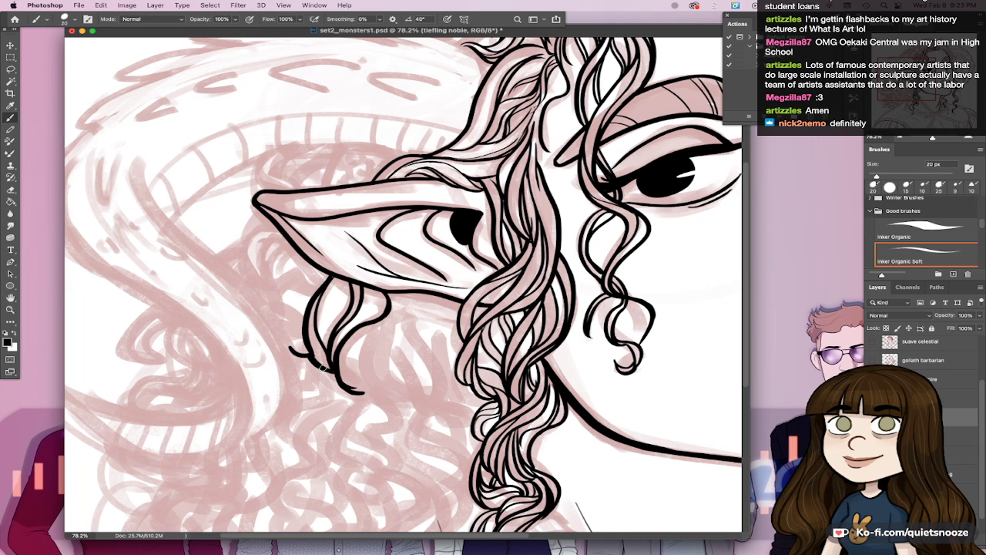
drag(324, 368, 369, 394)
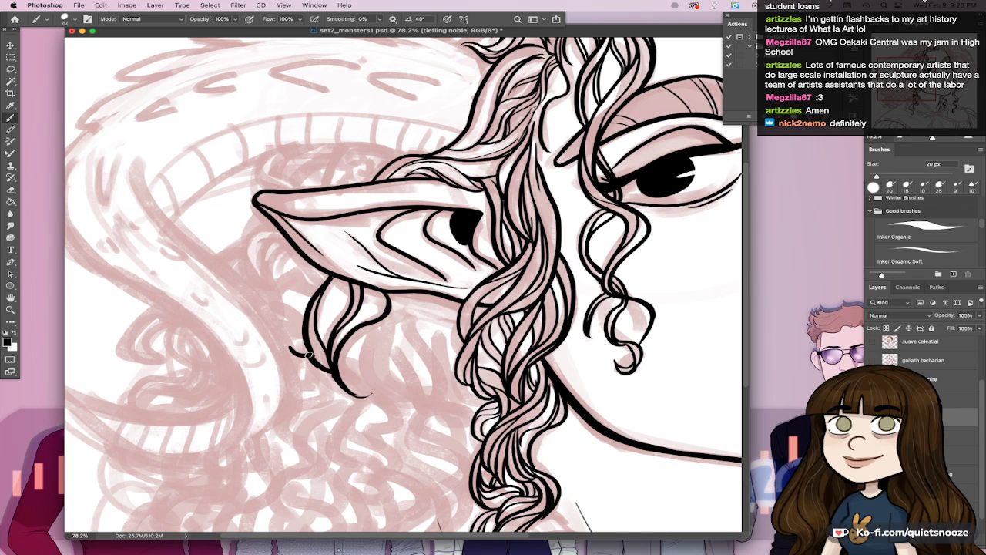
key(period)
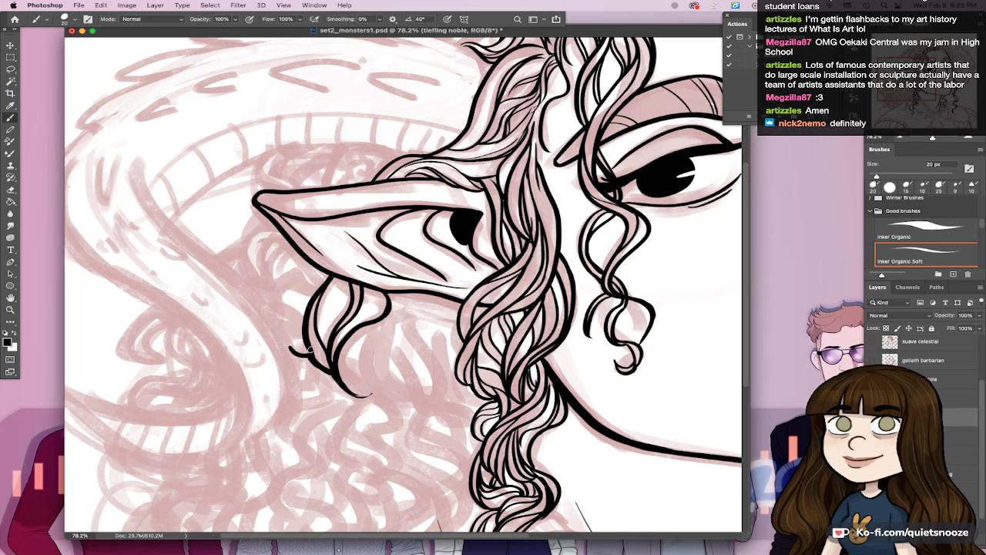
Step: Ink a leaf-shaped lock under the middle of the ear and clean up its lower tip
mouse_move(407, 305)
mouse_down()
mouse_move(432, 390)
mouse_move(422, 416)
mouse_up()
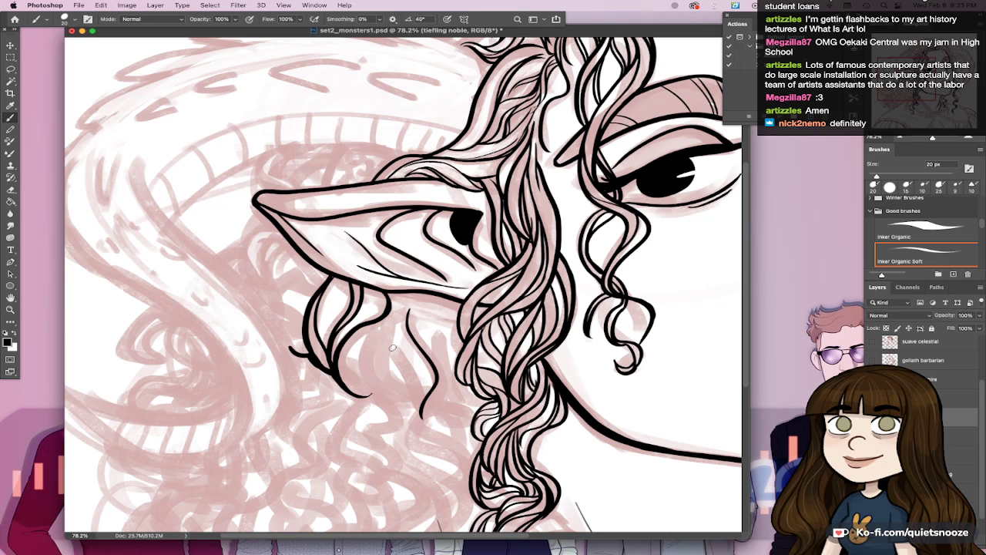
mouse_move(403, 333)
mouse_down()
mouse_move(414, 414)
mouse_move(431, 387)
mouse_move(425, 421)
mouse_up()
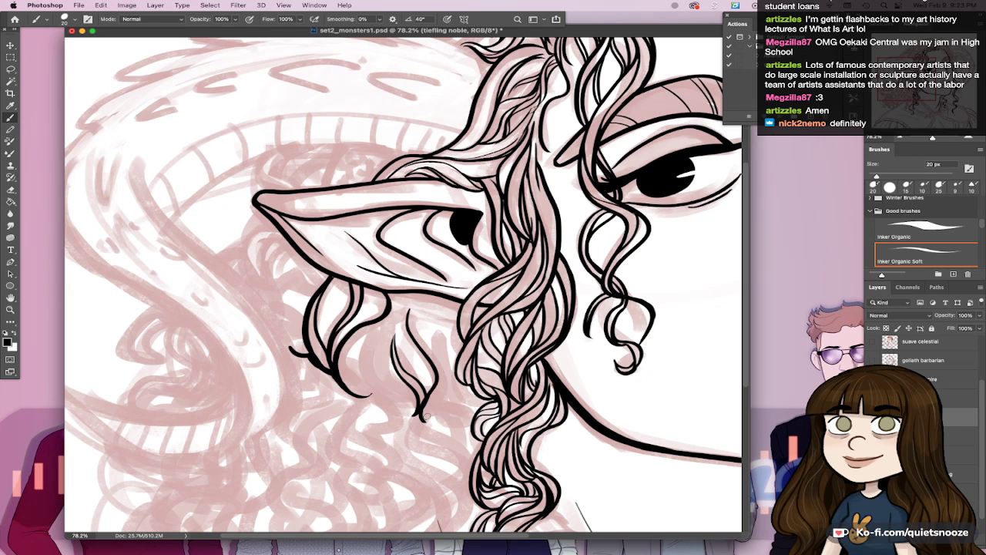
key(e)
mouse_move(417, 417)
mouse_down()
mouse_move(436, 402)
mouse_move(413, 417)
mouse_move(425, 421)
mouse_up()
key(b)
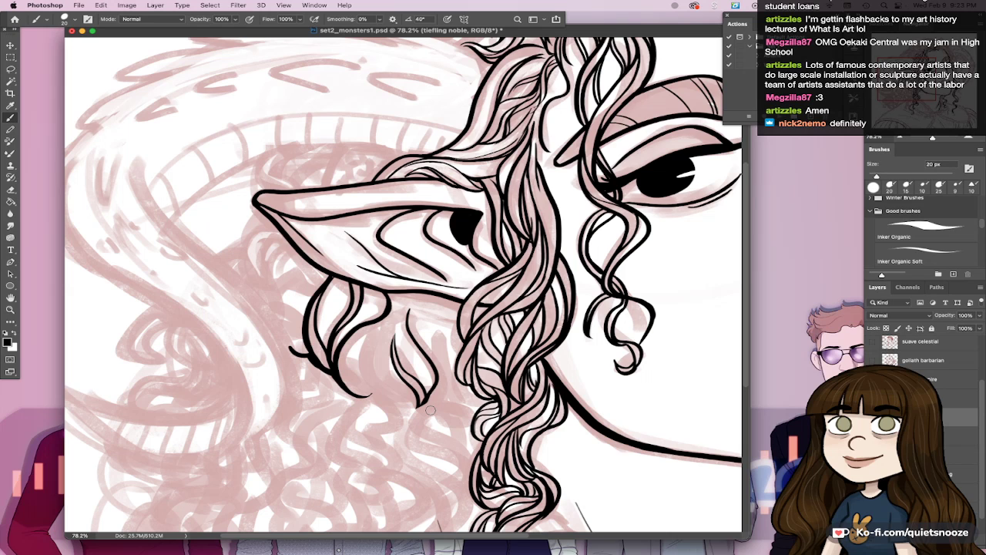
key(comma)
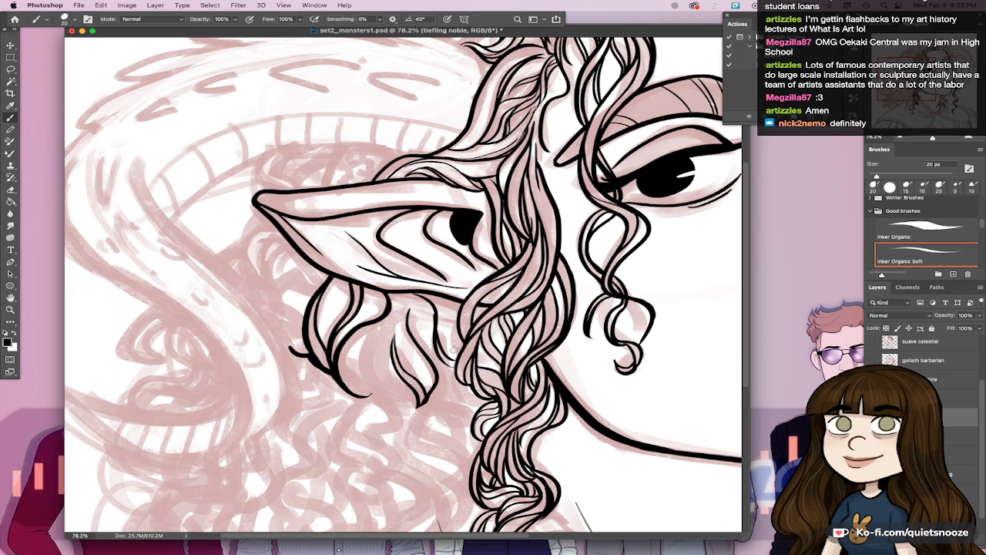
Step: Ink short strands under the ear's base, joining the leaf-shaped lock to the long lock in front of the ear
key(super+z)
drag(439, 314, 453, 359)
drag(455, 317, 453, 346)
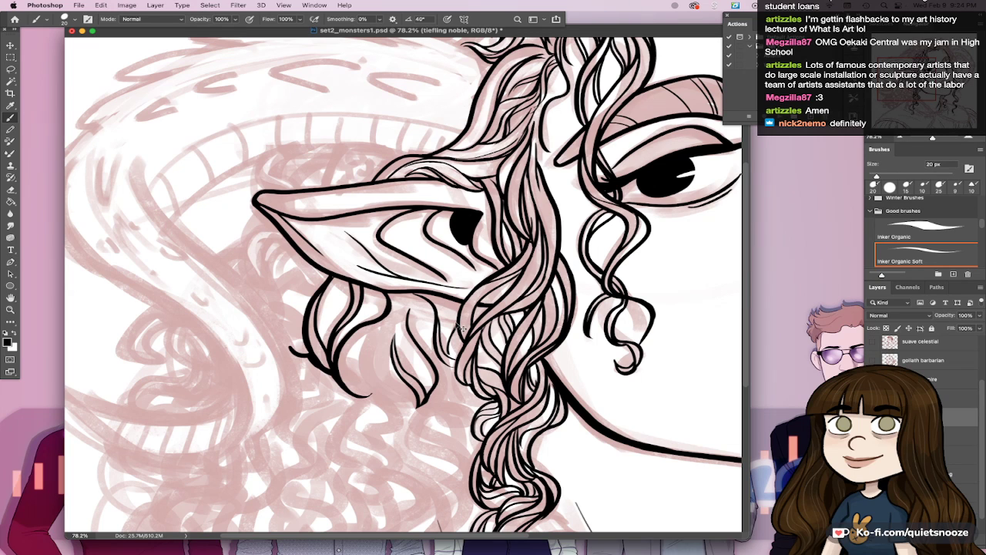
key(super+z)
drag(454, 323, 454, 357)
mouse_move(406, 295)
mouse_down()
mouse_move(419, 316)
mouse_move(416, 342)
mouse_up()
key(super+z)
drag(406, 295, 417, 347)
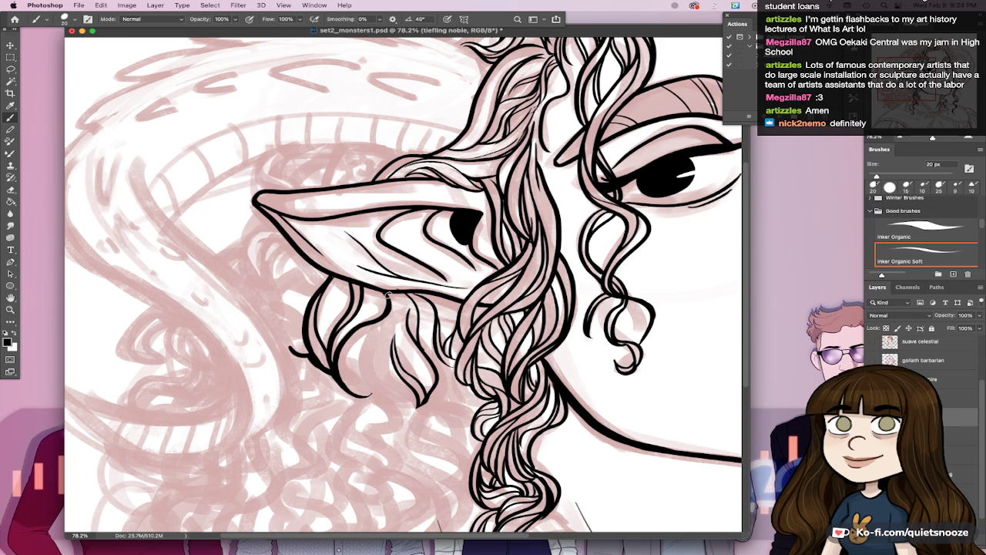
Step: Fill the gap between the two locks under the ear with curved inner strands
mouse_move(391, 301)
mouse_down()
mouse_move(387, 390)
mouse_move(384, 332)
mouse_move(402, 390)
mouse_move(382, 353)
mouse_move(398, 394)
mouse_up()
key(super+z)
key(super+z)
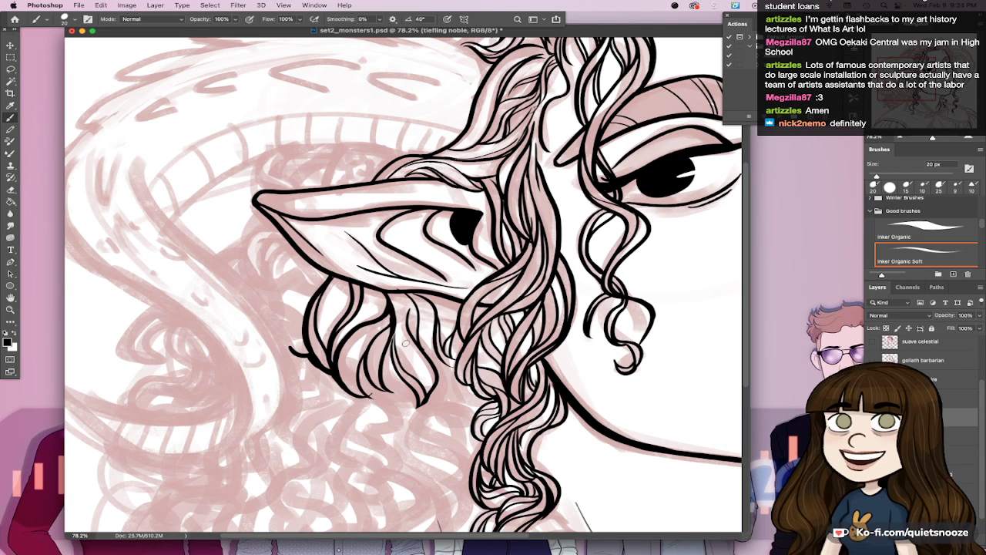
key(e)
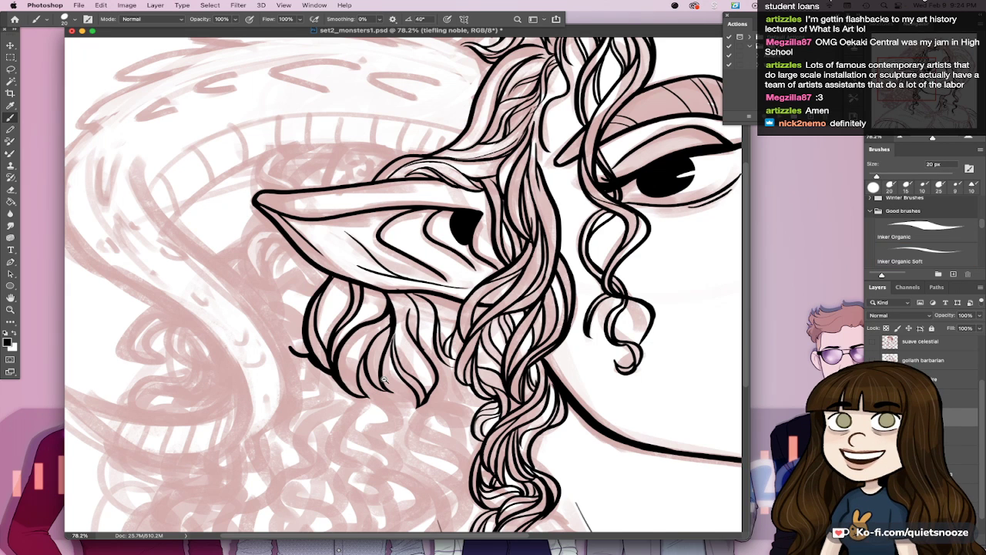
key(ctrl+0)
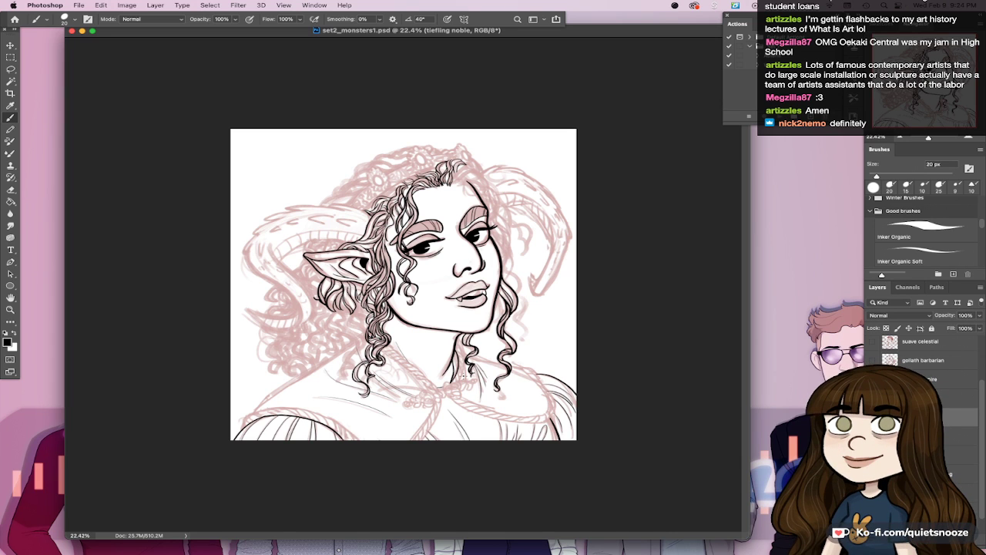
Step: Close the bottom of the hair clump below the ear with a rounded edge, add inner strands, and save the file
drag(327, 294, 342, 294)
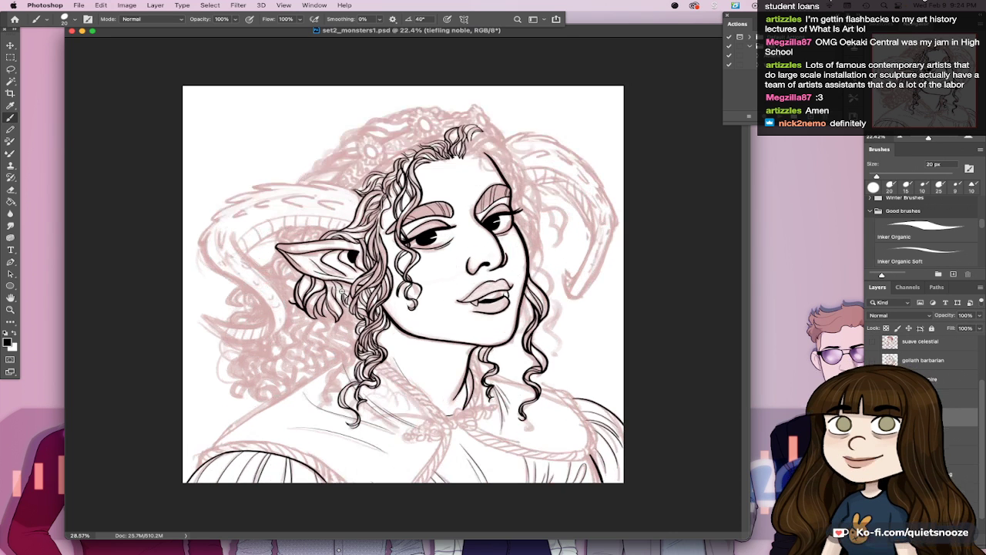
scroll(342, 291, up, 5)
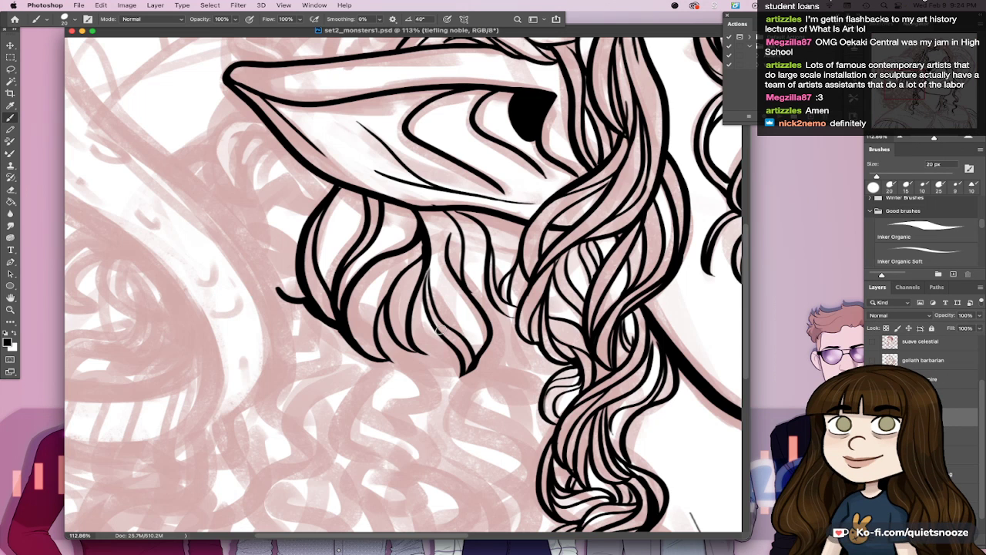
drag(440, 330, 460, 370)
drag(417, 310, 441, 375)
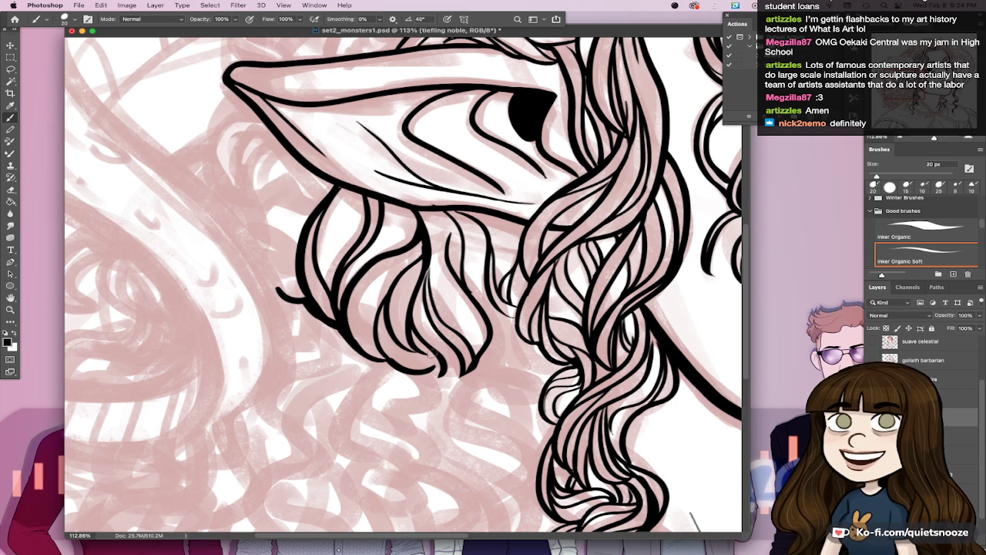
mouse_move(387, 361)
mouse_down()
mouse_move(433, 373)
mouse_move(468, 368)
mouse_up()
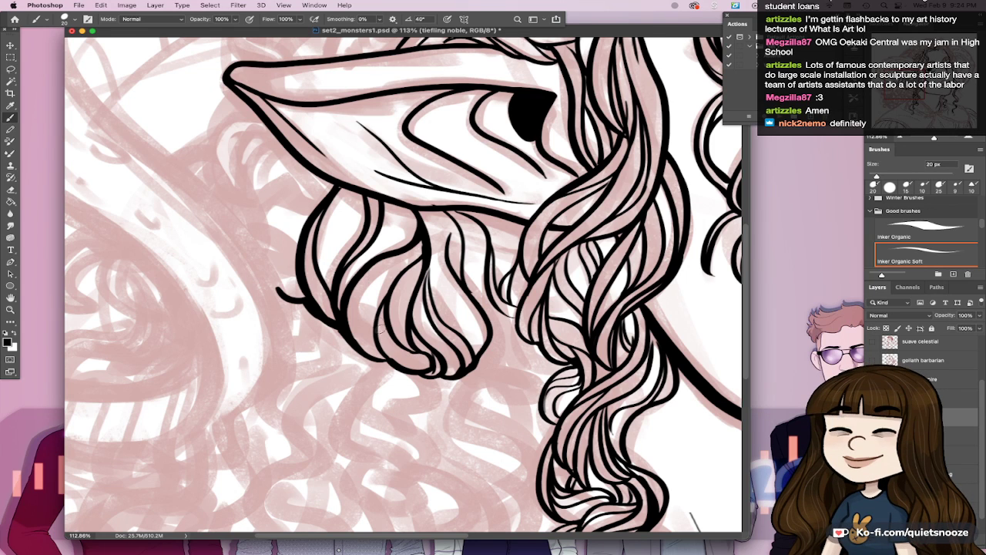
drag(374, 311, 419, 356)
key(super+z)
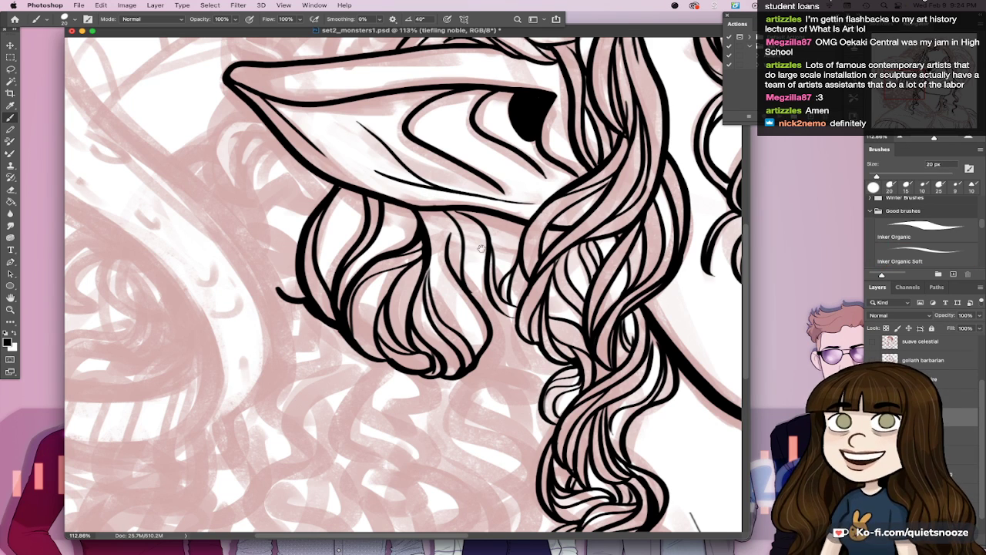
drag(505, 301, 462, 311)
scroll(463, 311, down, 3)
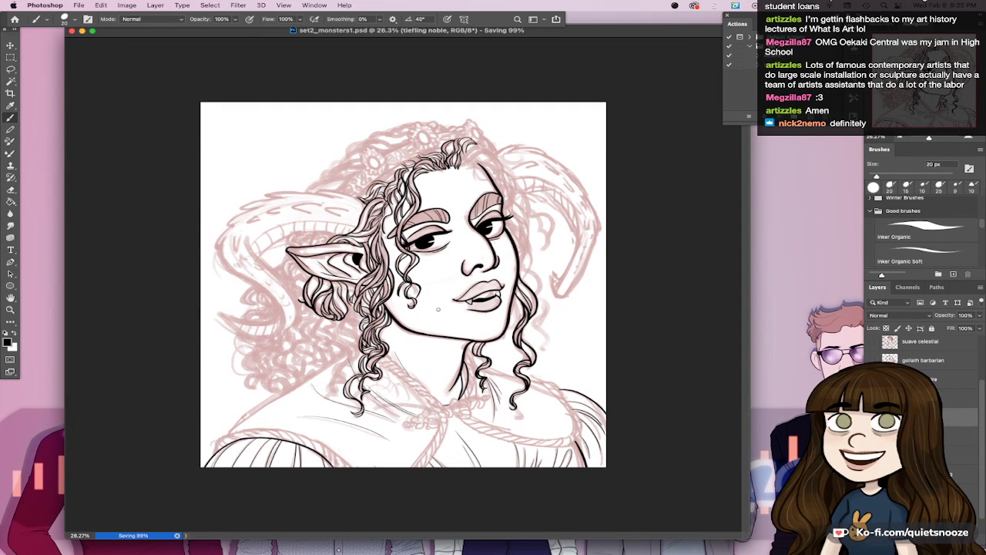
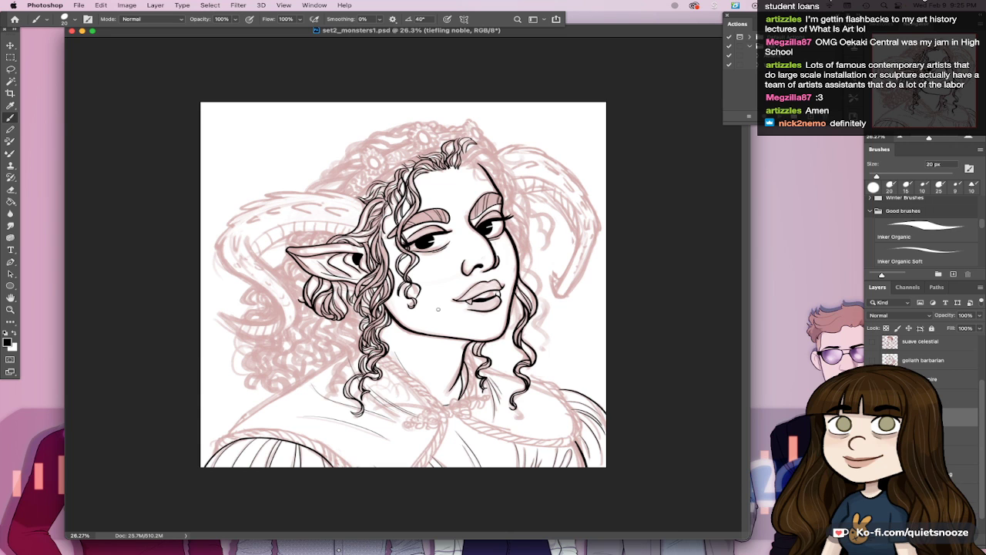
Step: Ink the upper contour of the wavy lock swept back from the forehead hairline and save the file
scroll(399, 241, up, 3)
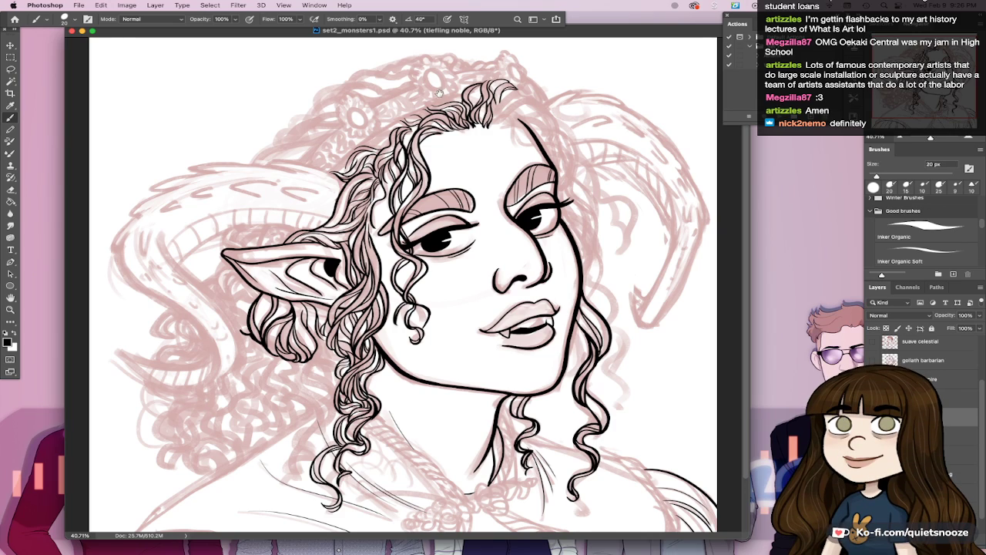
drag(450, 93, 514, 124)
scroll(513, 124, up, 3)
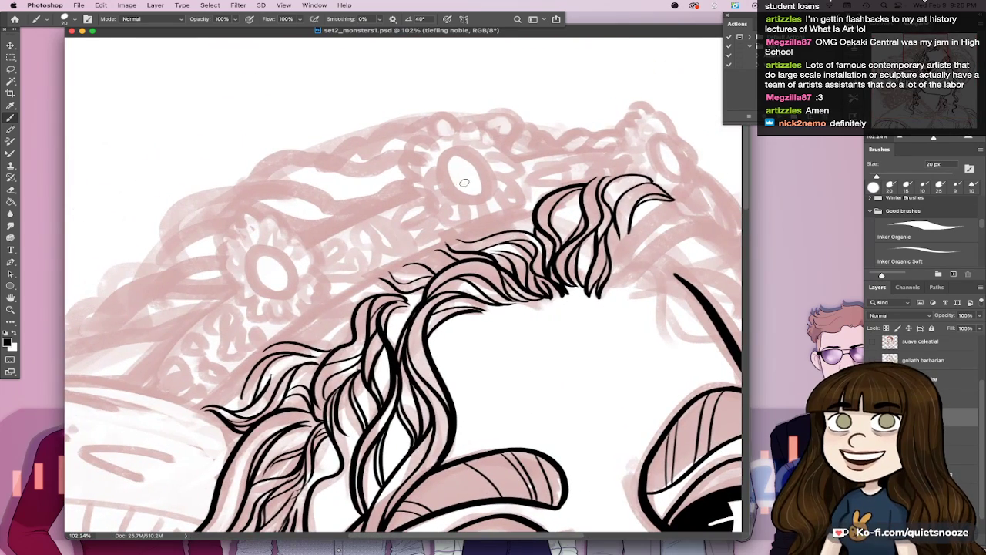
mouse_move(442, 243)
mouse_down()
mouse_move(433, 248)
mouse_move(492, 234)
mouse_move(528, 212)
mouse_up()
key(super+z)
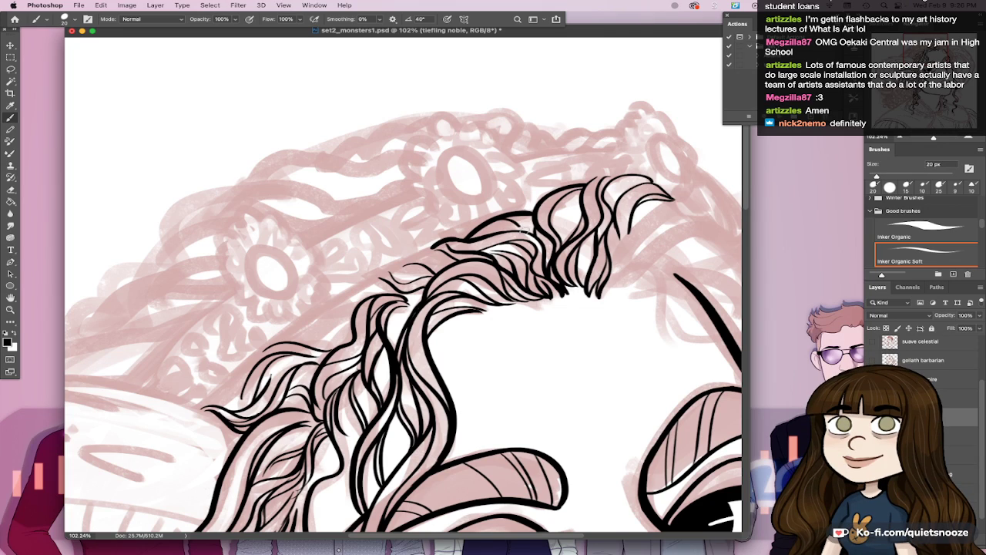
scroll(551, 360, down, 1)
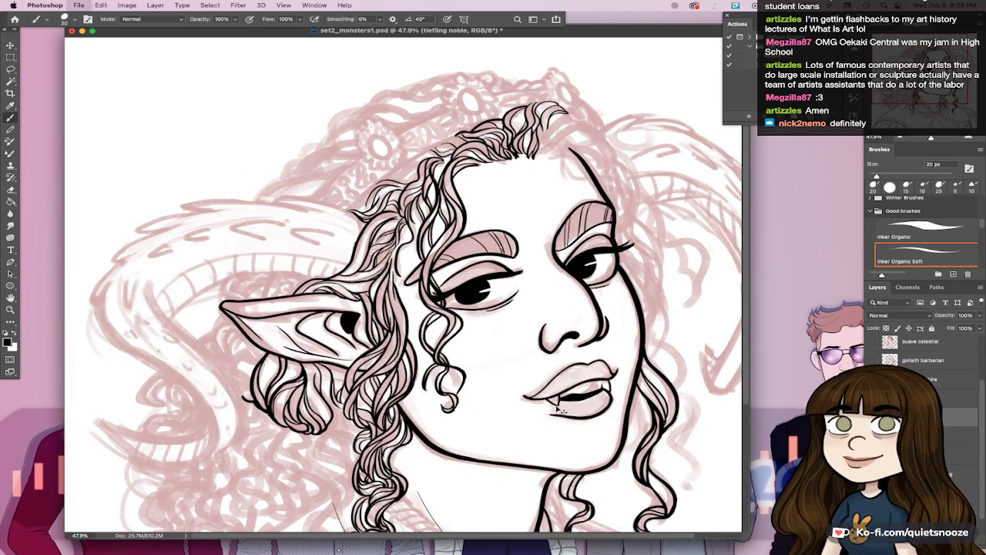
key(cmd+s)
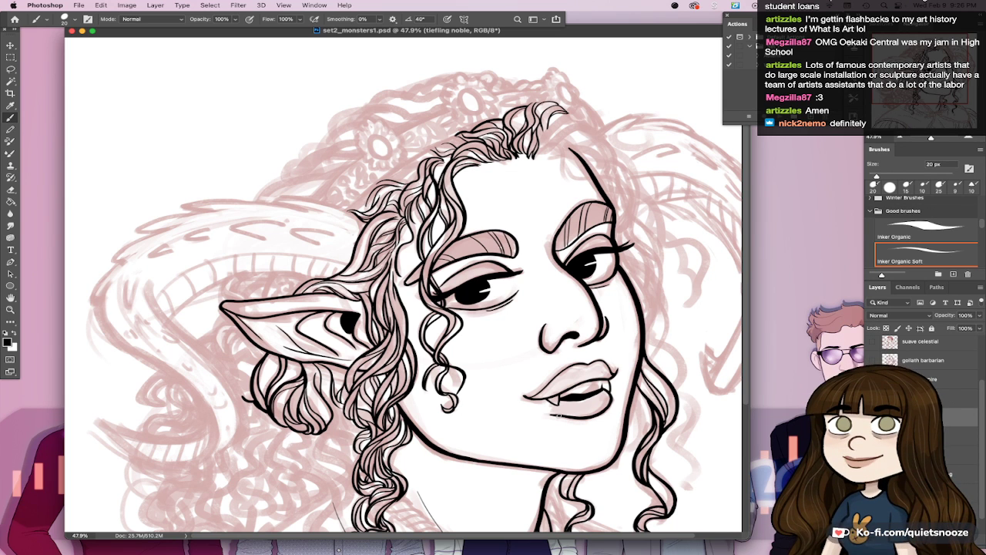
Step: Ink a pointed tuft behind the hairline, extending the swept-back hair towards the headdress
drag(424, 126, 524, 147)
drag(538, 214, 600, 347)
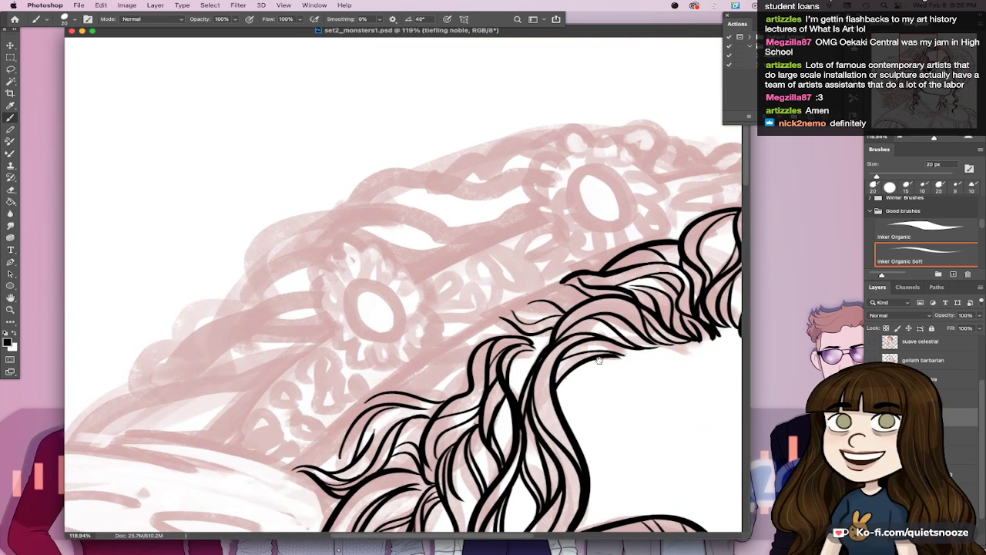
mouse_move(502, 316)
mouse_down()
mouse_move(551, 298)
mouse_move(528, 303)
mouse_move(565, 309)
mouse_move(540, 295)
mouse_move(568, 278)
mouse_up()
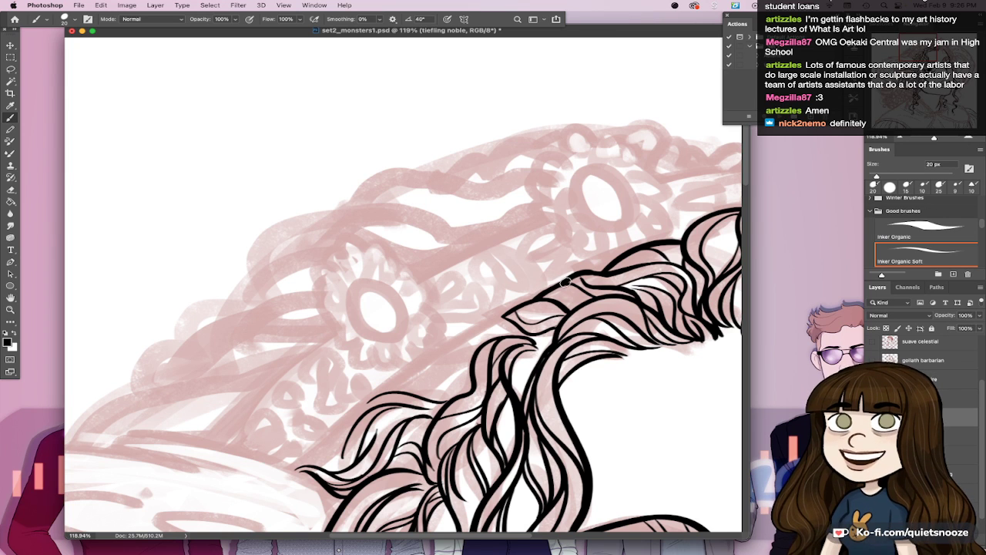
key(super+z)
scroll(559, 370, down, 5)
scroll(552, 263, up, 1)
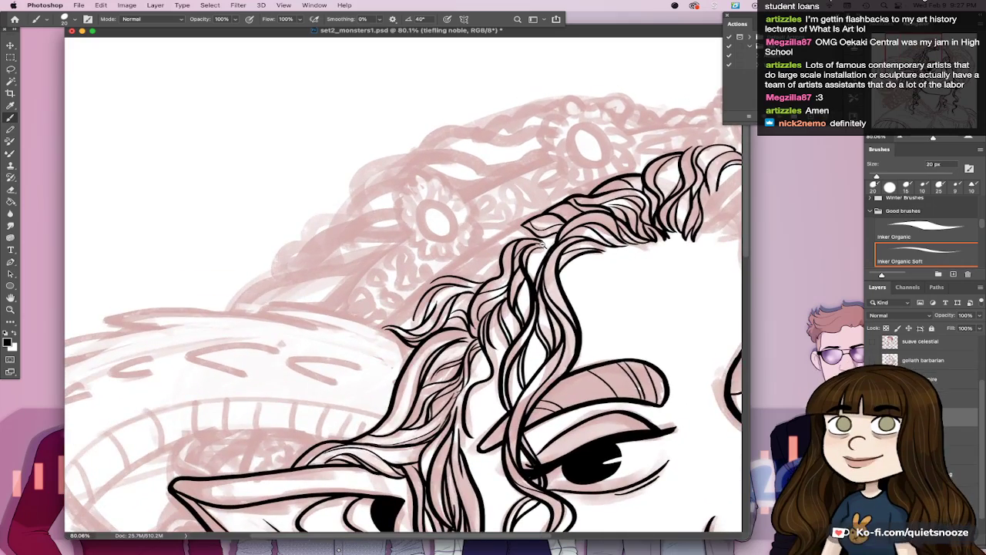
Step: Join the pointed tuft to the neighbouring hair and ink wavy strands sweeping back above the temple
scroll(544, 245, up, 8)
mouse_move(513, 329)
mouse_down()
mouse_move(547, 275)
mouse_move(521, 281)
mouse_move(561, 257)
mouse_move(569, 214)
mouse_move(543, 237)
mouse_move(566, 245)
mouse_move(552, 245)
mouse_move(589, 212)
mouse_move(542, 232)
mouse_move(588, 235)
mouse_up()
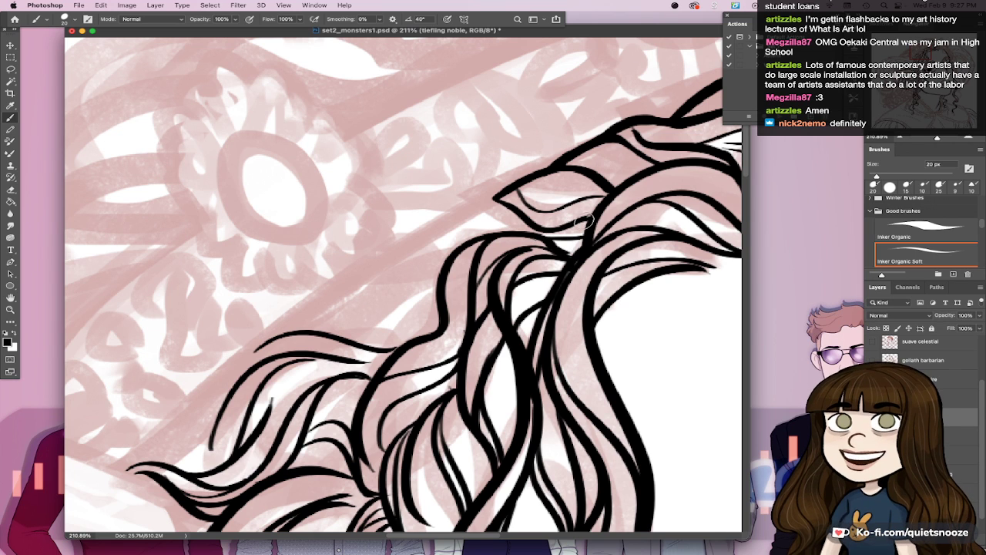
mouse_move(445, 254)
mouse_down()
mouse_move(306, 331)
mouse_move(412, 282)
mouse_move(423, 281)
mouse_move(389, 300)
mouse_move(435, 278)
mouse_up()
mouse_move(369, 347)
mouse_down()
mouse_move(439, 291)
mouse_move(412, 339)
mouse_up()
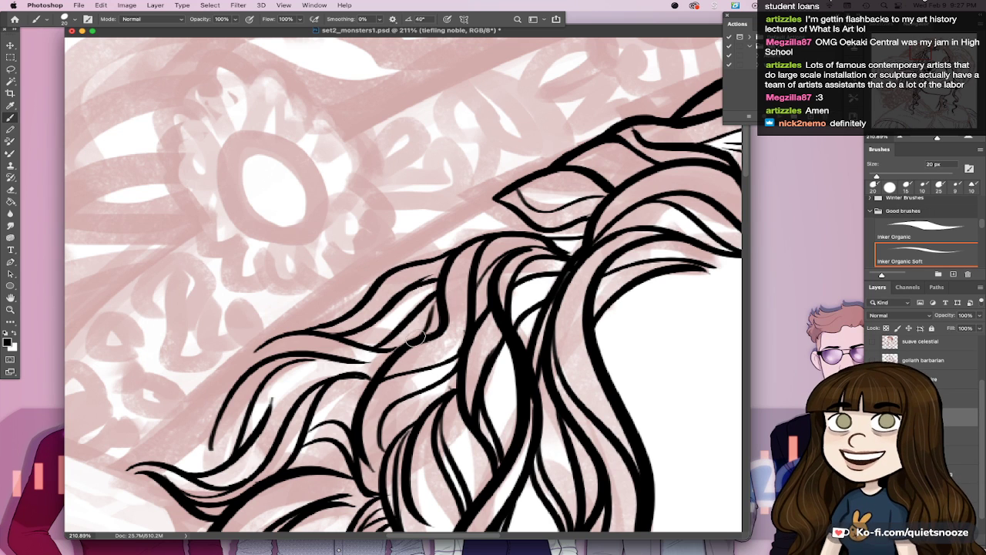
drag(422, 284, 440, 275)
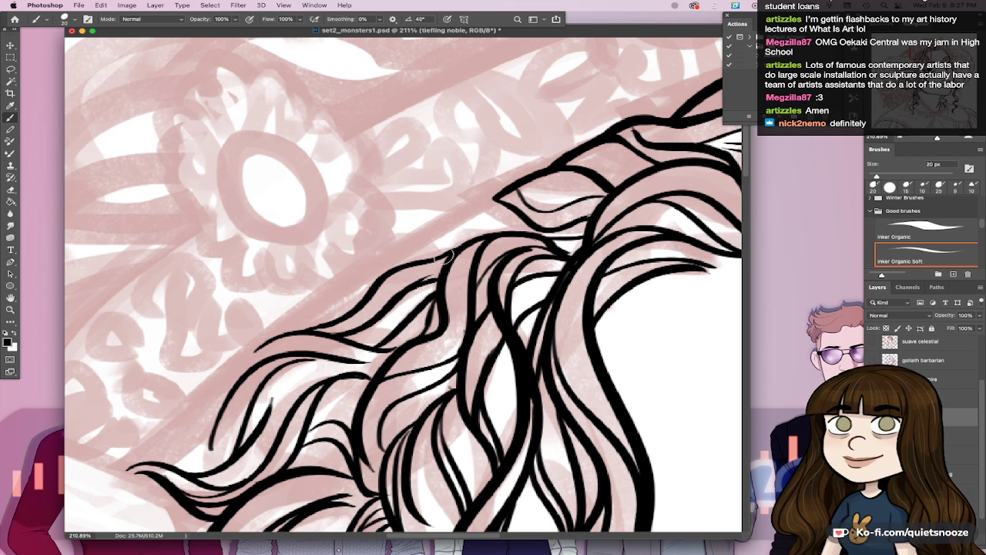
drag(460, 269, 377, 271)
drag(587, 377, 526, 271)
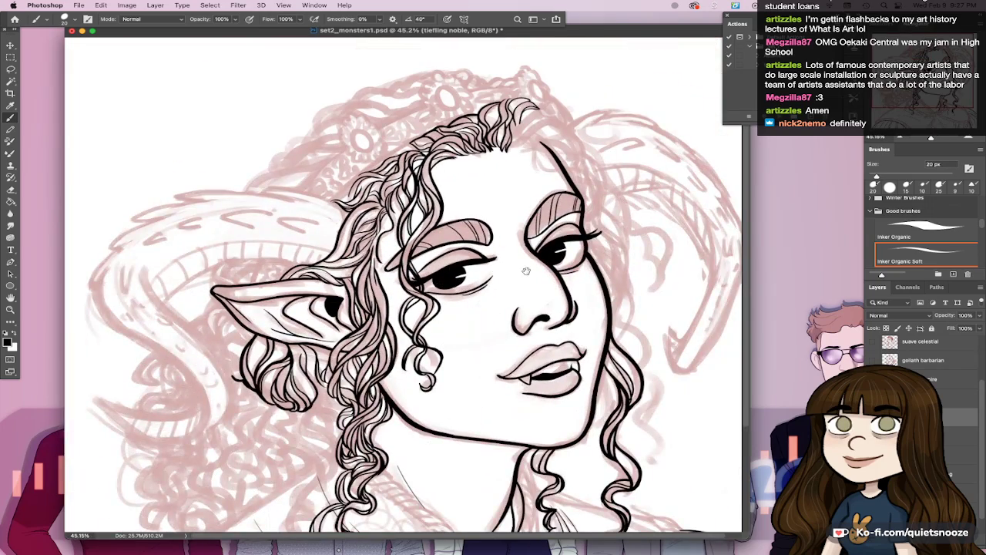
Step: Save the file and ink the rounded lower contour leading from the hair clump below the ear towards the long hanging curls
scroll(577, 308, down, 2)
key(ctrl+s)
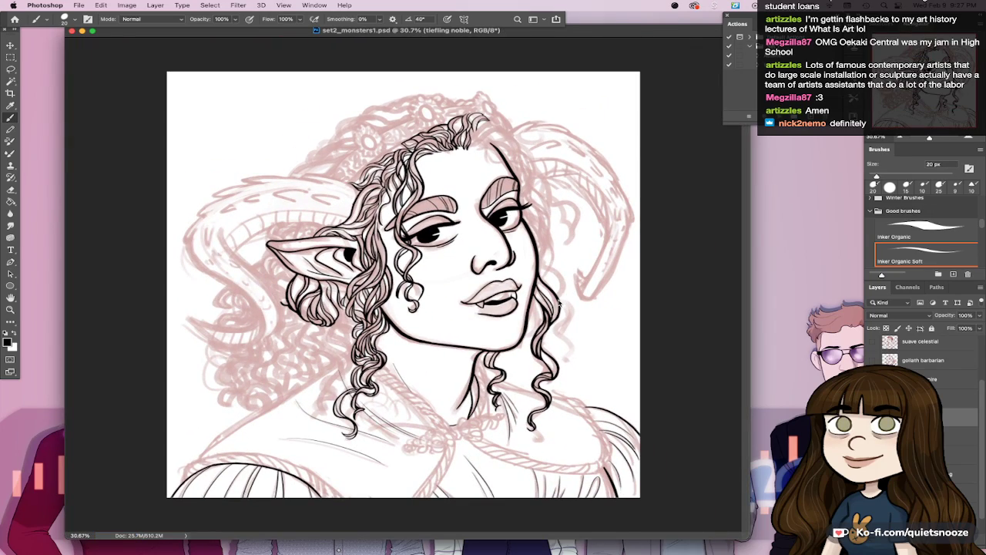
scroll(331, 312, up, 5)
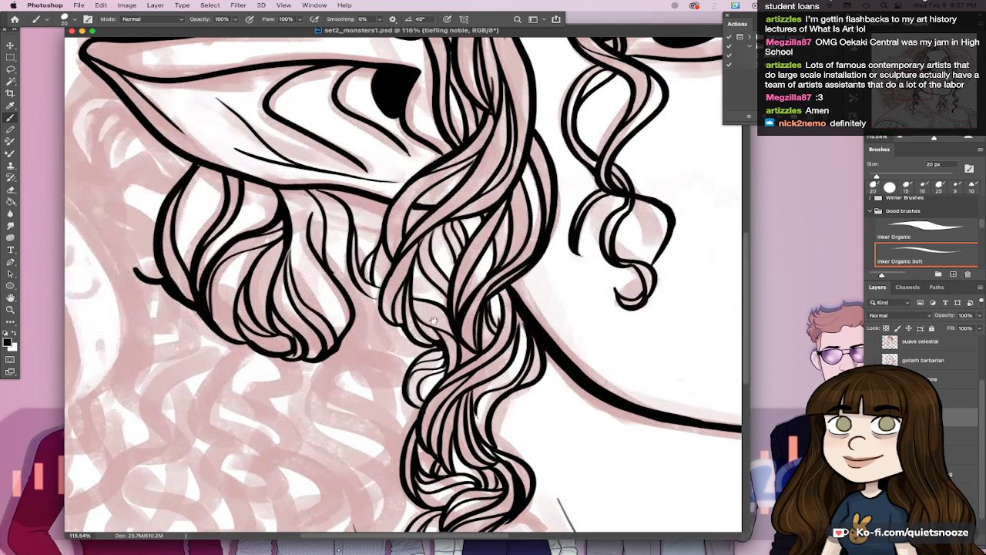
drag(330, 353, 363, 371)
drag(357, 331, 376, 369)
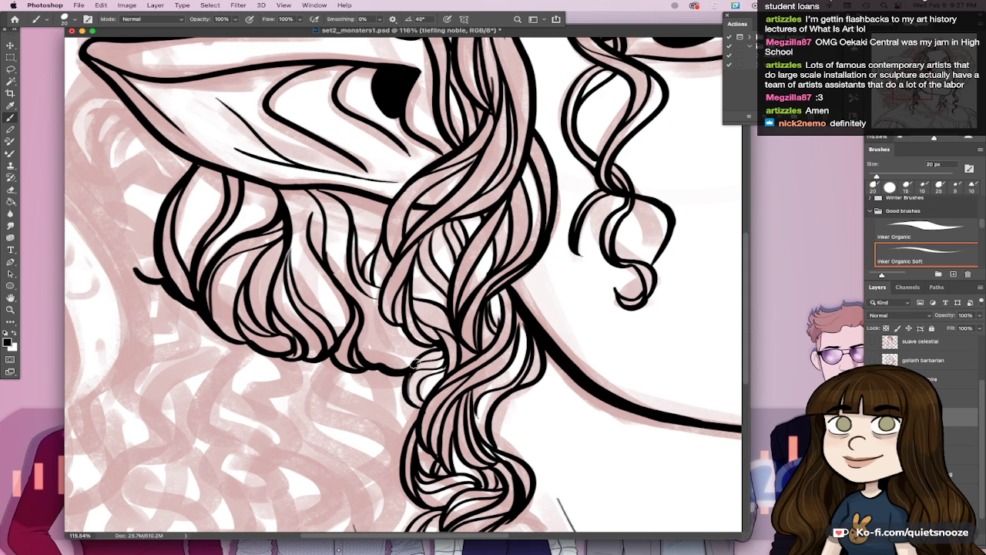
drag(361, 356, 408, 375)
key(ctrl+z)
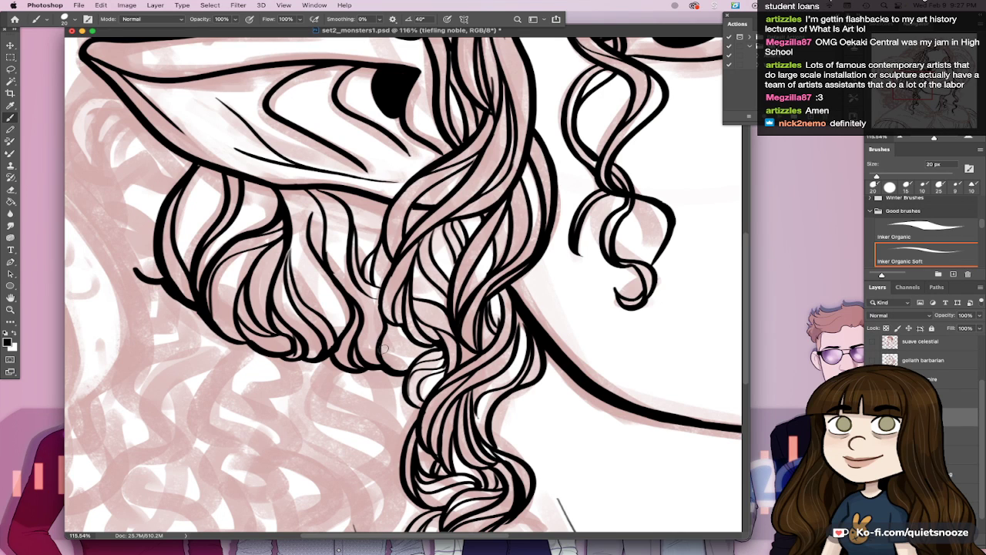
Step: Ink inner strands in the small hair section between the clump below the ear and the long hanging curls
mouse_move(400, 336)
mouse_down()
mouse_move(402, 372)
mouse_move(418, 354)
mouse_up()
mouse_move(354, 283)
mouse_down()
mouse_move(379, 296)
mouse_move(368, 325)
mouse_move(364, 304)
mouse_move(373, 343)
mouse_up()
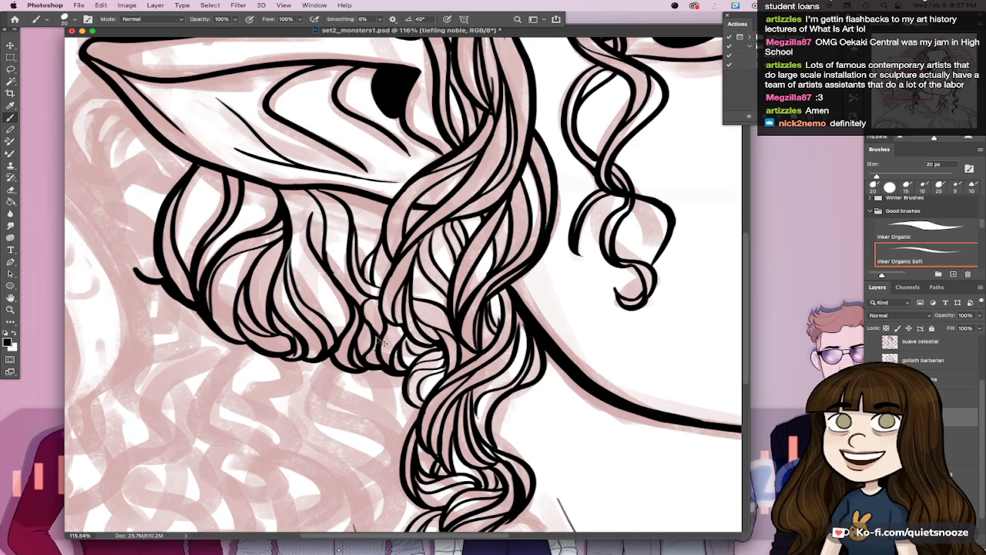
drag(372, 338, 363, 364)
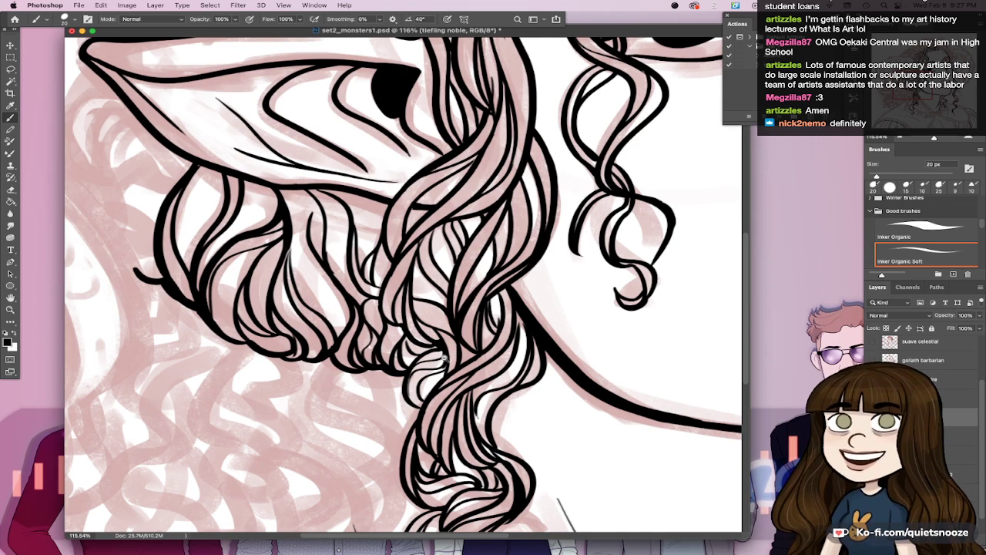
scroll(443, 355, up, 1)
drag(363, 183, 376, 207)
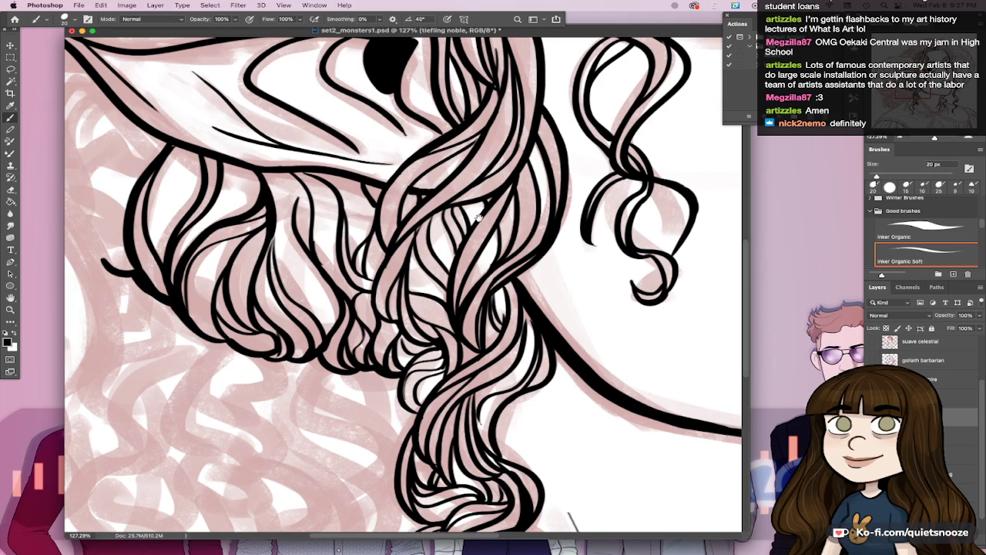
scroll(473, 322, down, 10)
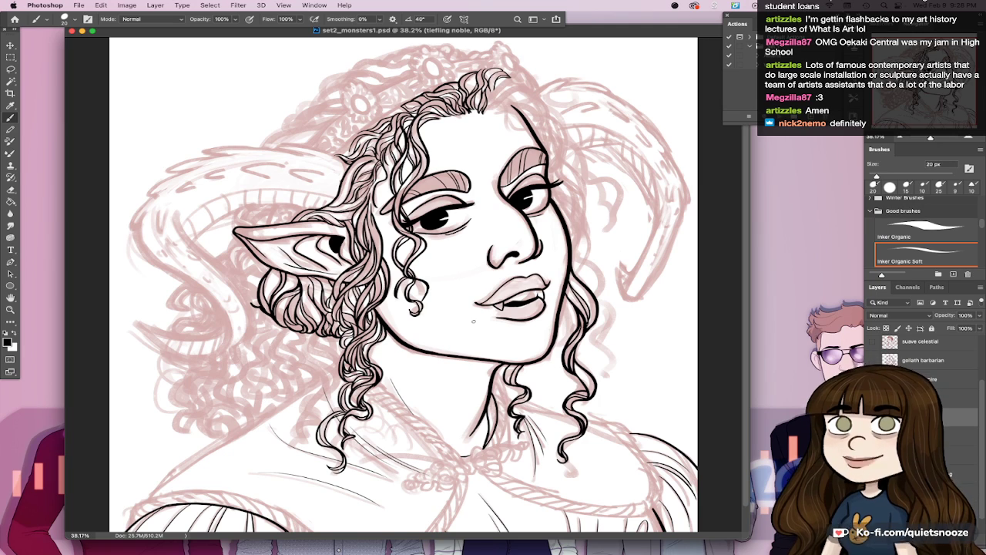
Step: Ink a small curled lock with short inner strands hanging just below the ear tip
scroll(242, 231, up, 3)
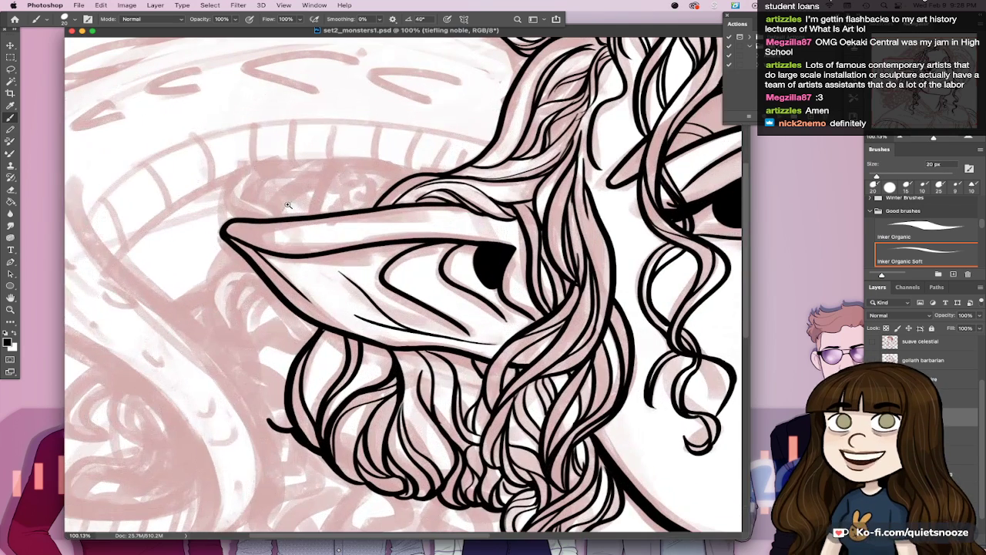
drag(225, 245, 244, 331)
mouse_move(266, 284)
mouse_down()
mouse_move(231, 308)
mouse_move(243, 290)
mouse_move(226, 291)
mouse_move(263, 282)
mouse_move(238, 287)
mouse_move(239, 321)
mouse_move(270, 287)
mouse_move(260, 282)
mouse_move(282, 297)
mouse_move(256, 325)
mouse_up()
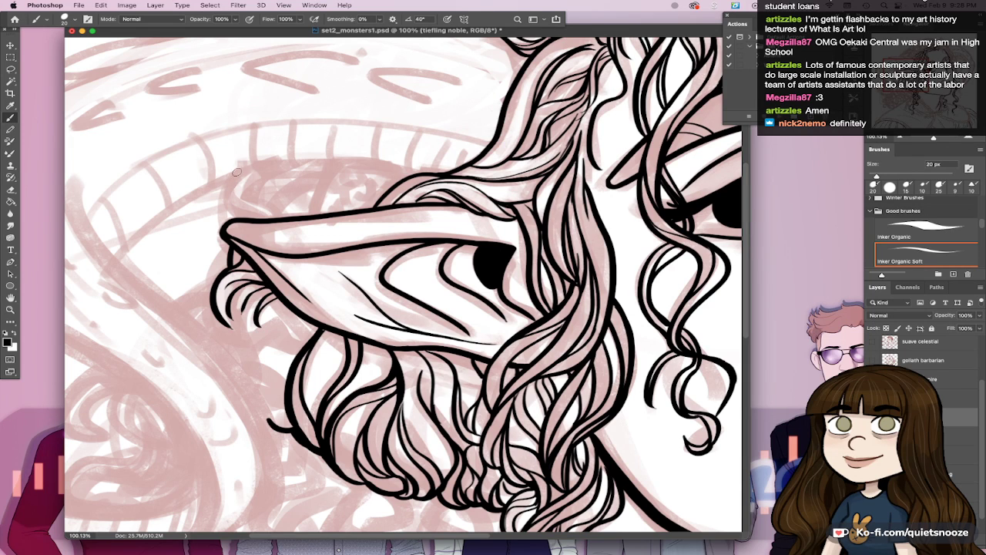
Step: Ink a tuft of curled strands rising above the ear tip
mouse_move(245, 170)
mouse_down()
mouse_move(228, 188)
mouse_move(265, 217)
mouse_up()
key(super+z)
drag(248, 168, 265, 217)
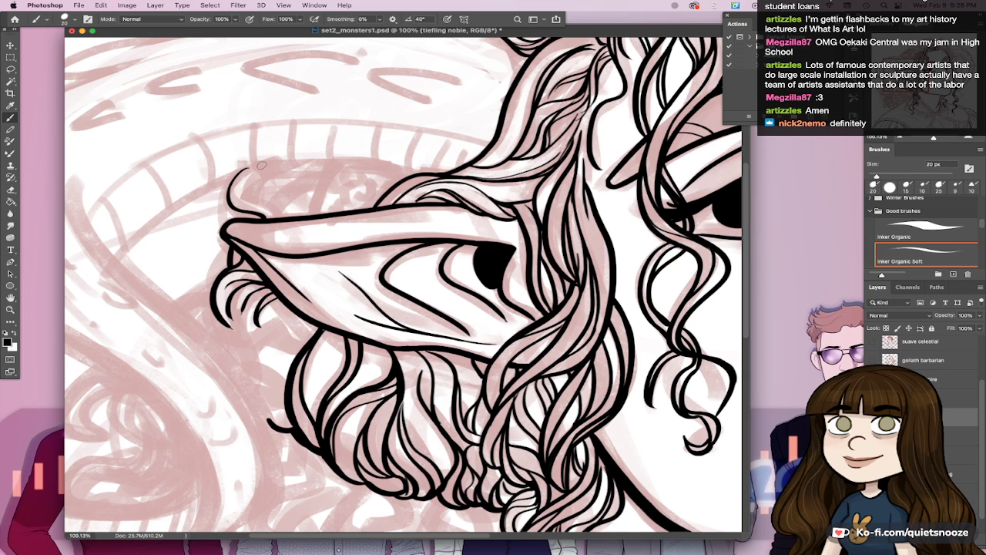
mouse_move(240, 174)
mouse_down()
mouse_move(280, 218)
mouse_move(284, 169)
mouse_up()
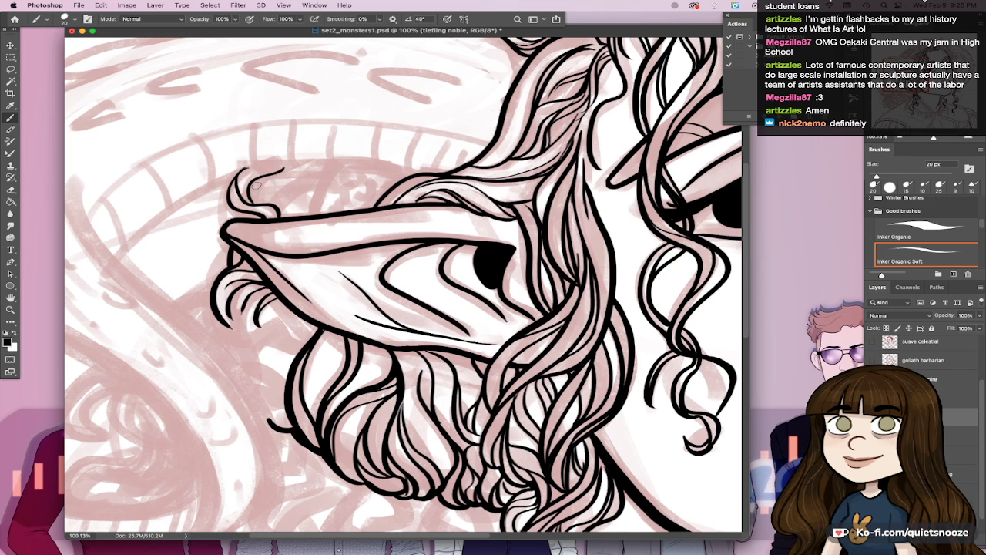
drag(257, 202, 267, 177)
key(super+z)
drag(226, 208, 236, 172)
Step: Ink a wavy lock along the ear's lower edge, between the small curl at the tip and the hair clump
mouse_move(302, 316)
mouse_down()
mouse_move(281, 386)
mouse_move(270, 364)
mouse_move(254, 365)
mouse_move(284, 352)
mouse_move(286, 335)
mouse_move(268, 360)
mouse_move(264, 348)
mouse_move(285, 387)
mouse_up()
drag(270, 349, 284, 388)
key(super+z)
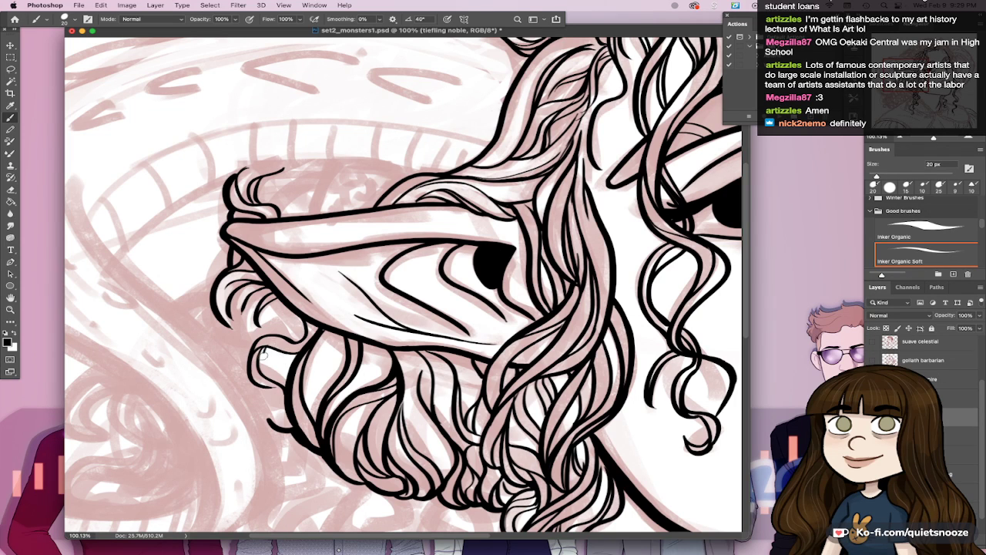
drag(263, 353, 285, 381)
key(super+z)
drag(263, 328, 253, 372)
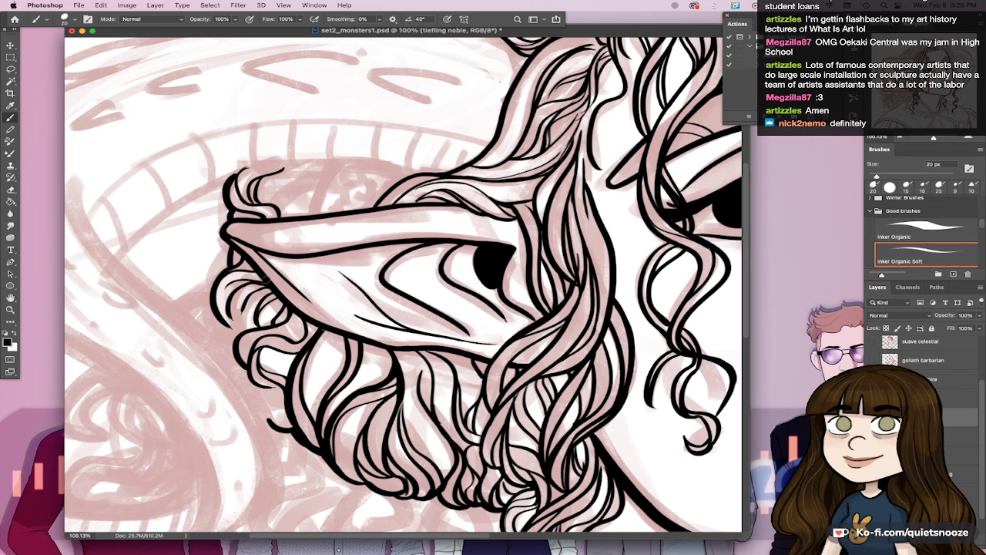
Step: Join the locks below the ear tip to the hair clump with outer contours and inner strands, and save the file
mouse_move(234, 352)
mouse_down()
mouse_move(223, 327)
mouse_move(231, 321)
mouse_move(235, 352)
mouse_up()
key(super+z)
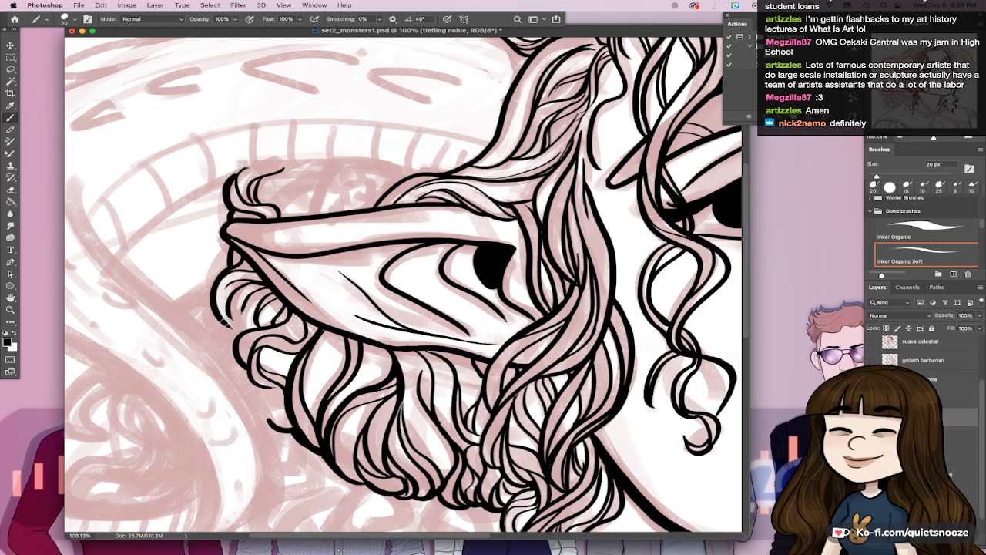
drag(224, 322, 248, 294)
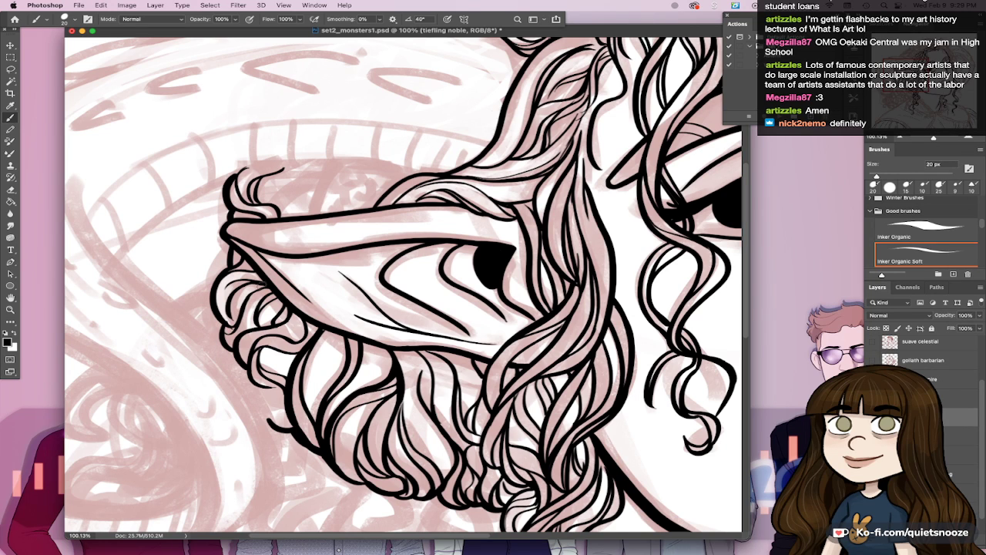
drag(269, 287, 245, 330)
mouse_move(348, 352)
mouse_down()
mouse_move(297, 373)
mouse_move(324, 337)
mouse_up()
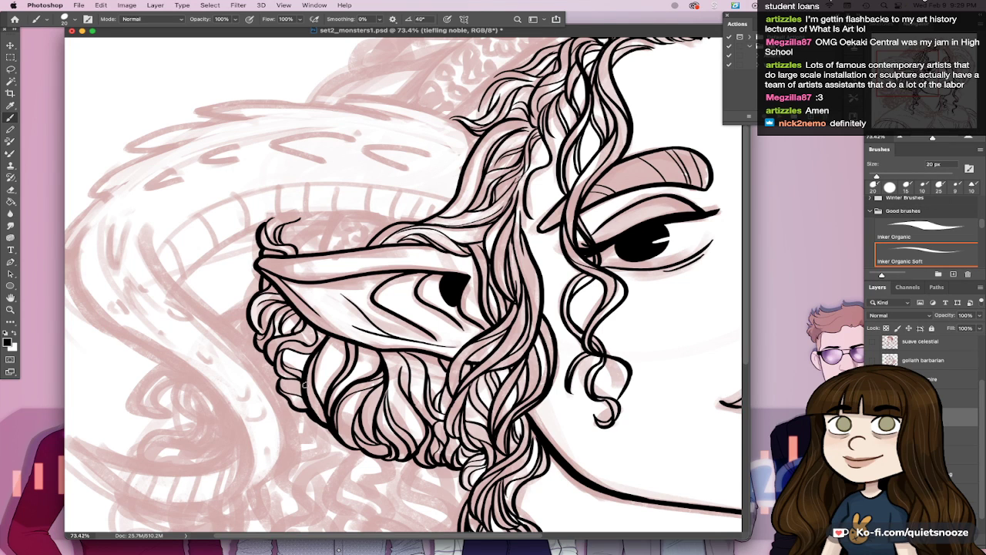
drag(285, 378, 297, 390)
drag(368, 345, 359, 378)
drag(427, 357, 358, 359)
key(super+s)
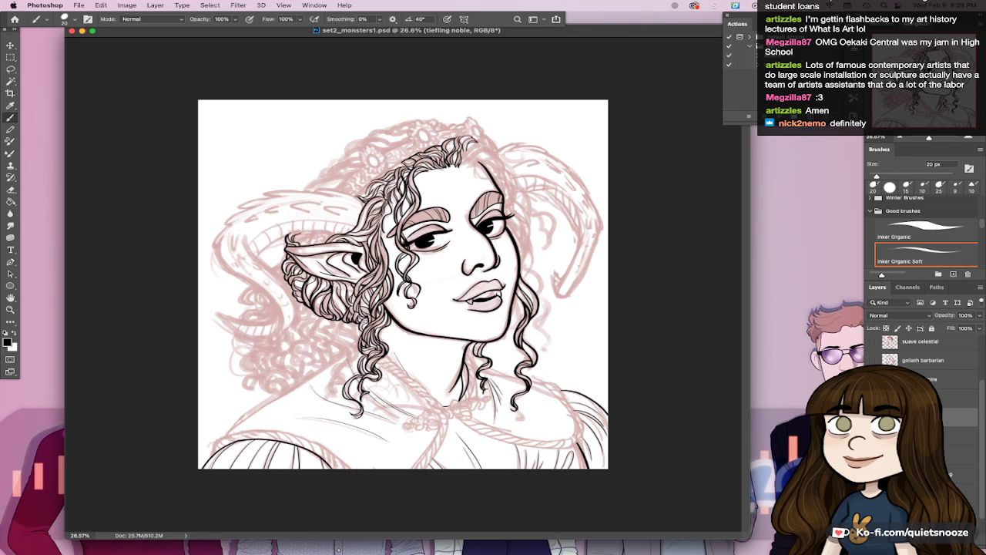
Step: Extend the tuft above the ear tip with thin wavy strands sweeping towards the face and small strands at its base
drag(296, 207, 385, 212)
drag(420, 242, 542, 402)
scroll(543, 402, down, 4)
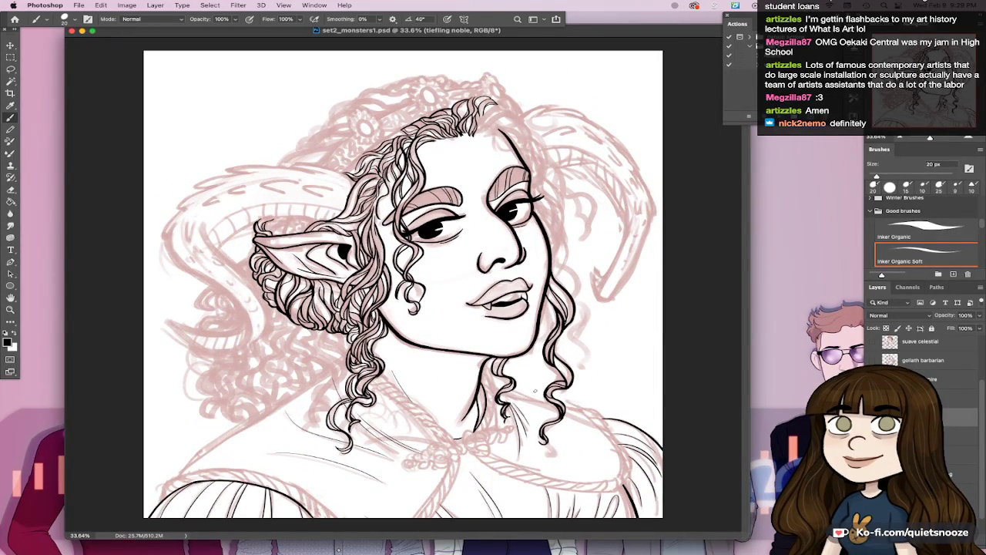
scroll(221, 151, up, 5)
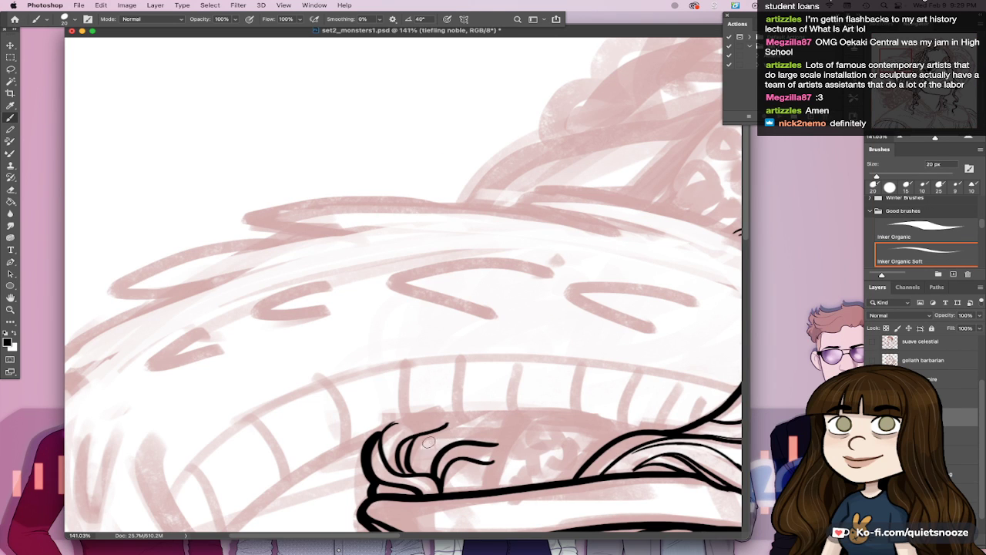
drag(414, 452, 498, 439)
drag(444, 427, 504, 431)
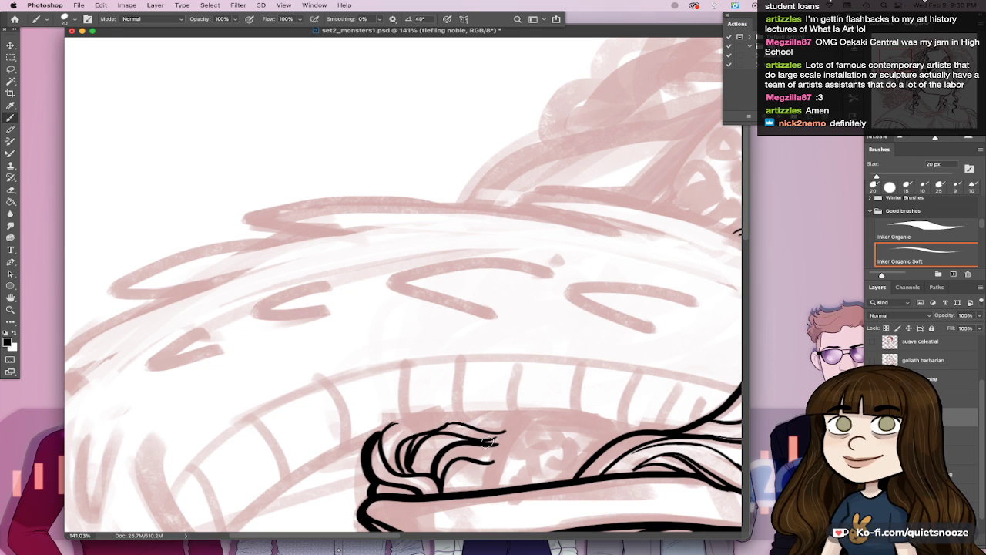
mouse_move(487, 443)
mouse_down()
mouse_move(505, 432)
mouse_move(497, 416)
mouse_move(508, 411)
mouse_up()
drag(455, 459, 468, 480)
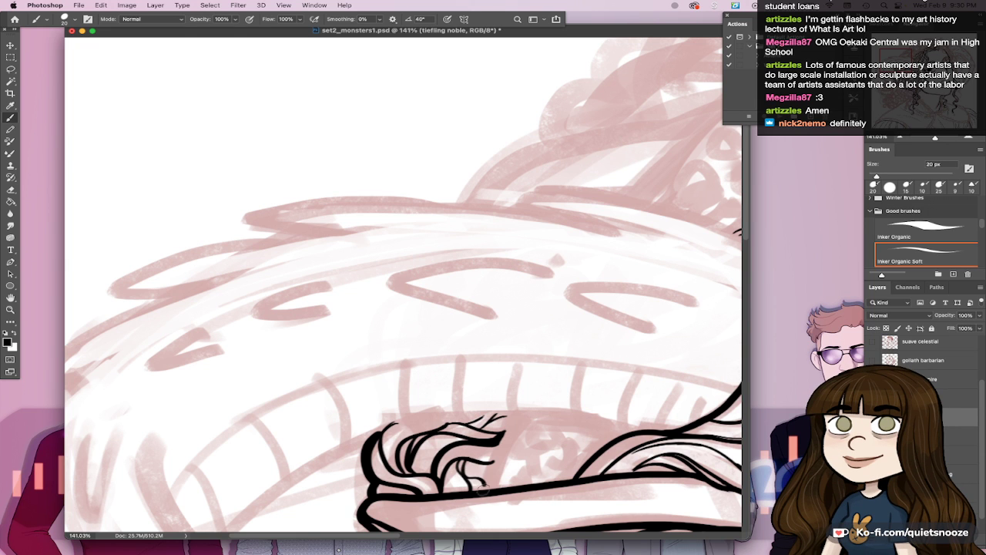
scroll(494, 462, down, 3)
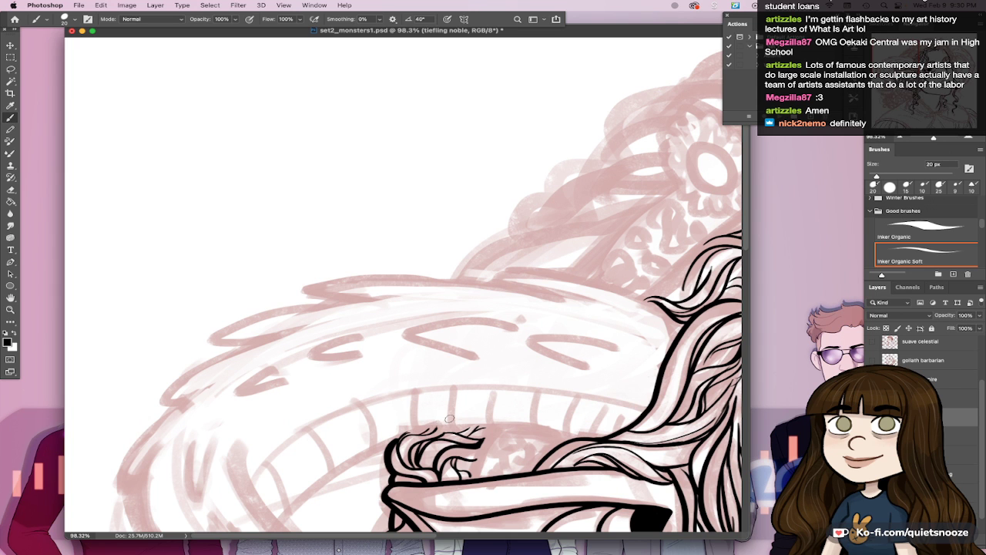
scroll(450, 418, down, 5)
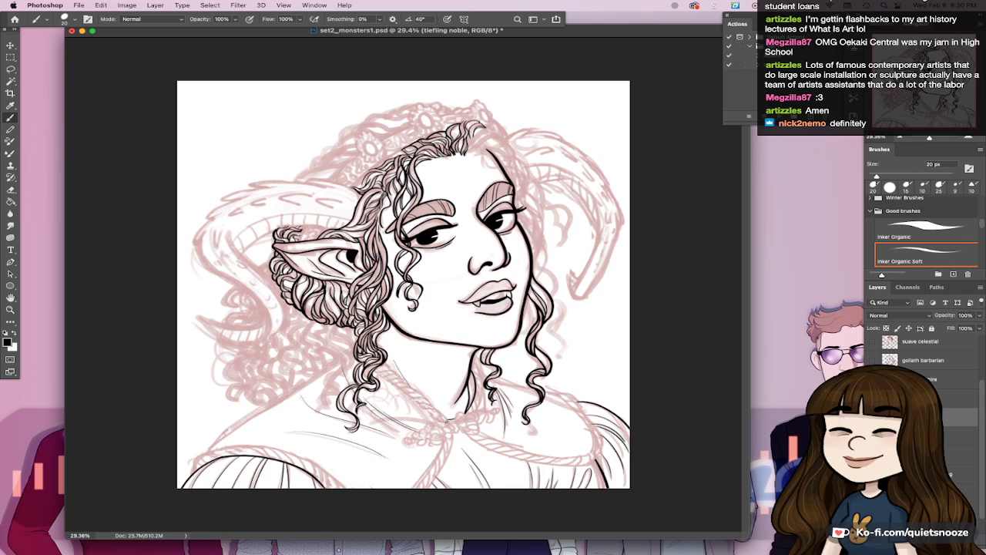
Step: Ink the outer contours of two wavy locks on the crown behind the headdress and add their first inner strands
scroll(356, 179, up, 5)
drag(407, 257, 497, 333)
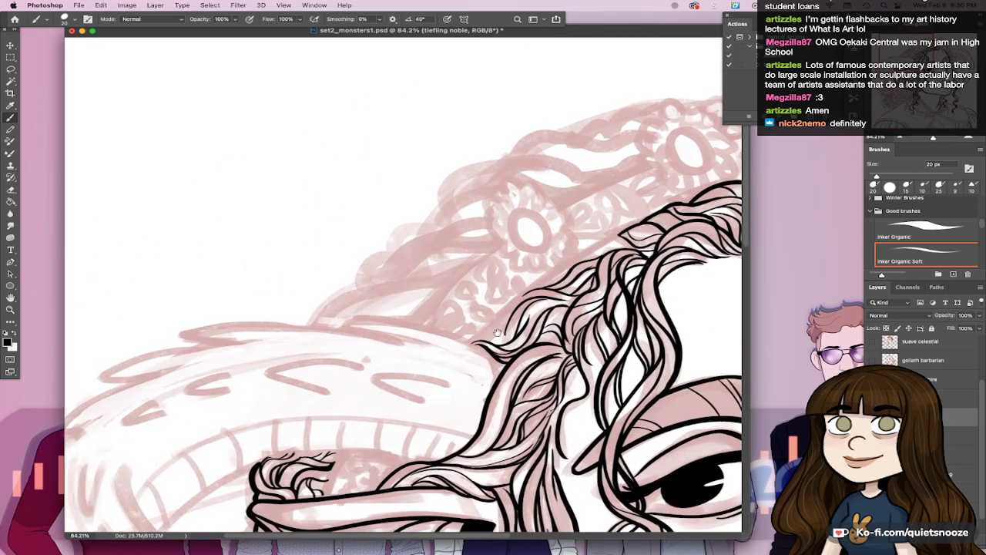
scroll(540, 231, right, 2)
mouse_move(626, 133)
mouse_down()
mouse_move(563, 135)
mouse_move(489, 160)
mouse_up()
mouse_move(625, 157)
mouse_down()
mouse_move(553, 172)
mouse_move(516, 162)
mouse_move(417, 208)
mouse_up()
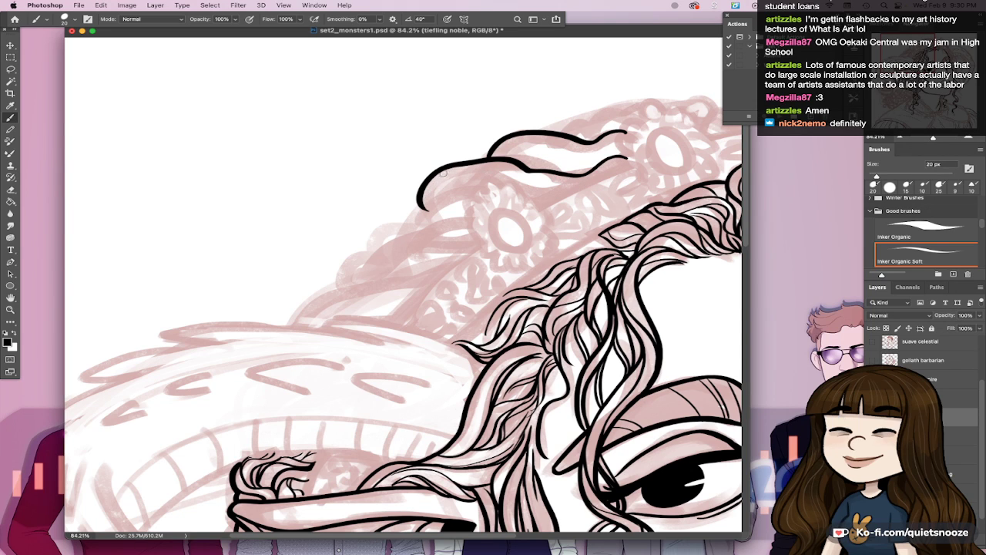
drag(443, 173, 621, 143)
mouse_move(539, 174)
mouse_down()
mouse_move(594, 180)
mouse_move(614, 155)
mouse_up()
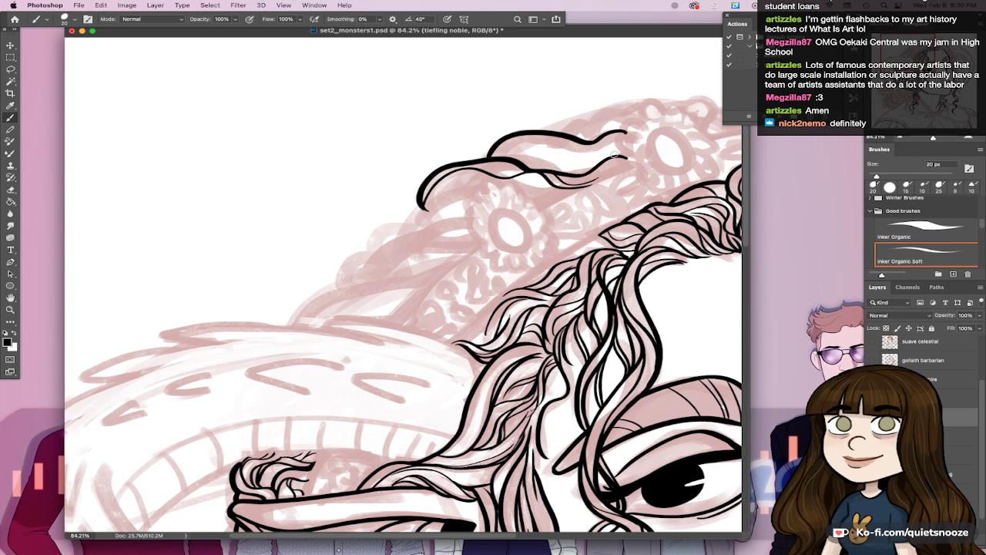
mouse_move(501, 157)
mouse_down()
mouse_move(526, 145)
mouse_move(590, 165)
mouse_up()
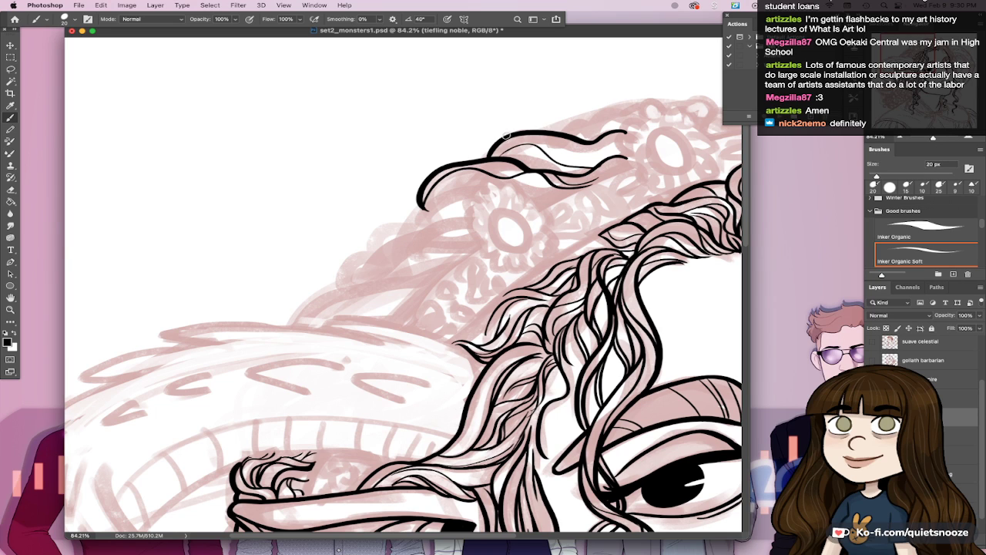
Step: Rework and add fine inner strands in the topmost wavy lock beside the upper headdress flower
mouse_move(539, 137)
mouse_down()
mouse_move(590, 162)
mouse_move(624, 148)
mouse_up()
key(super+z)
key(super+z)
key(super+z)
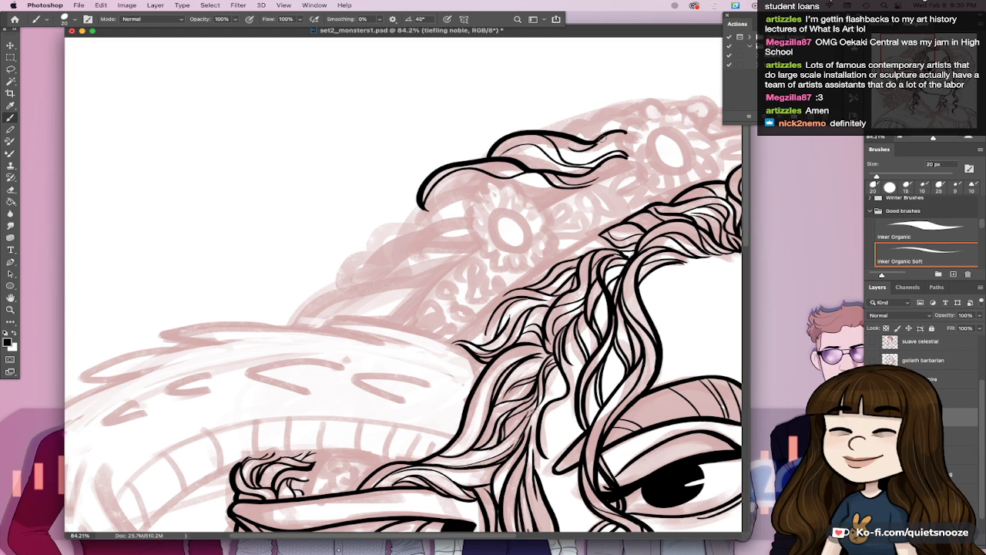
key(super+z)
drag(559, 141, 622, 134)
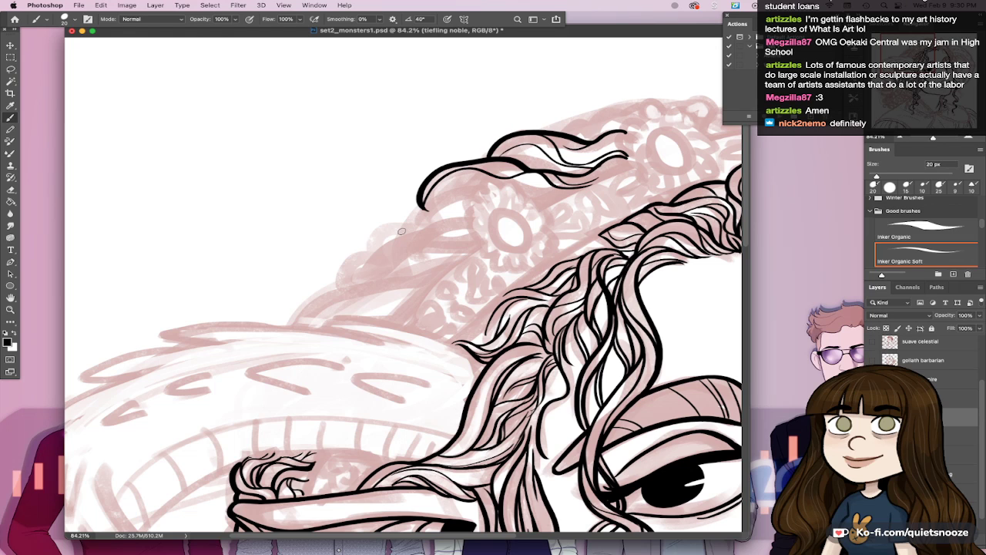
Step: Ink a third wavy lock beside the lower headdress flower, with inner strands and an outer contour joining it to the lock above
drag(543, 207, 350, 285)
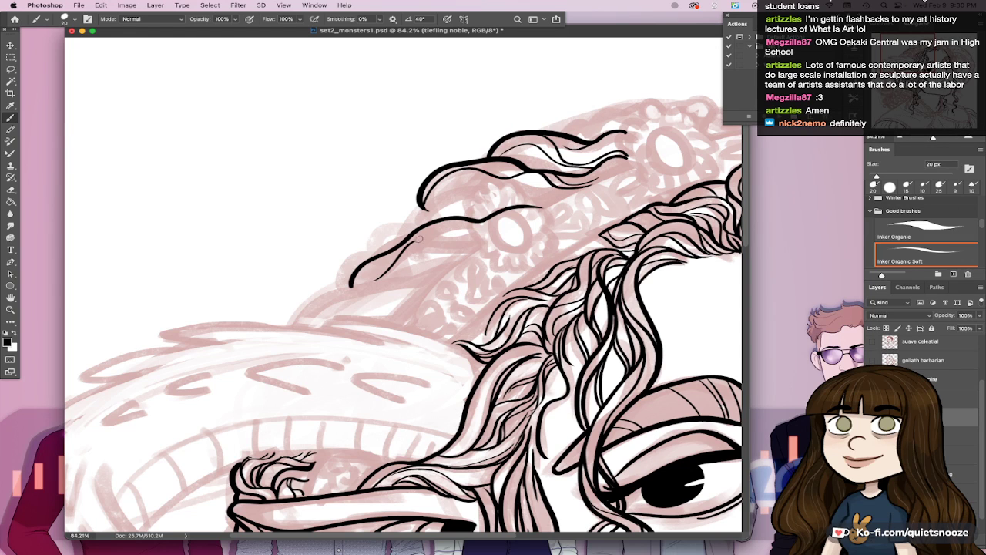
drag(382, 271, 487, 236)
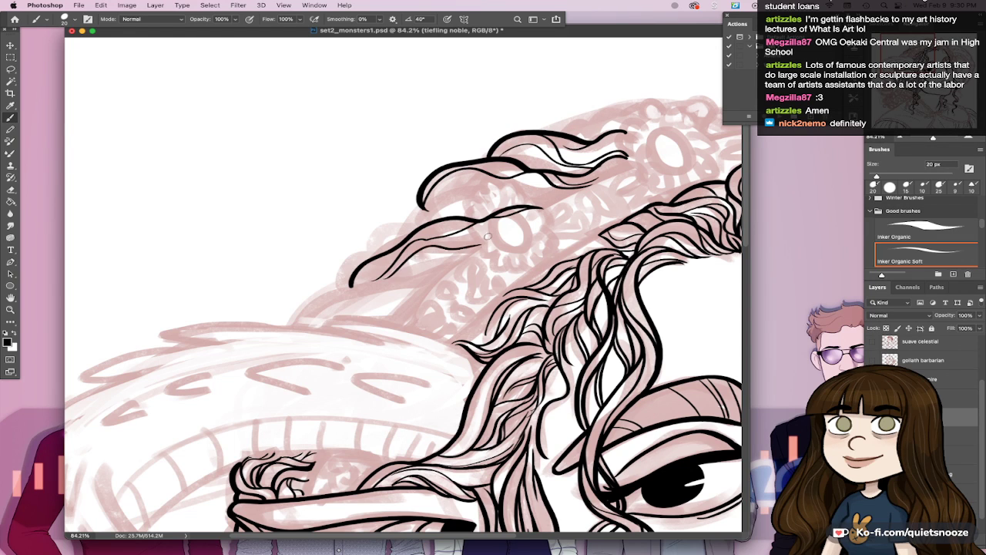
drag(407, 246, 495, 222)
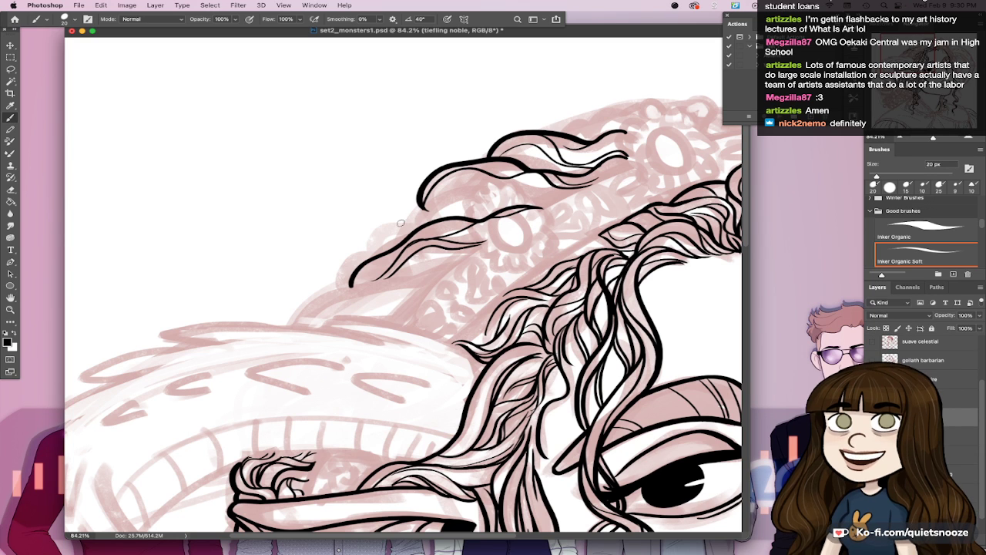
drag(380, 242, 475, 182)
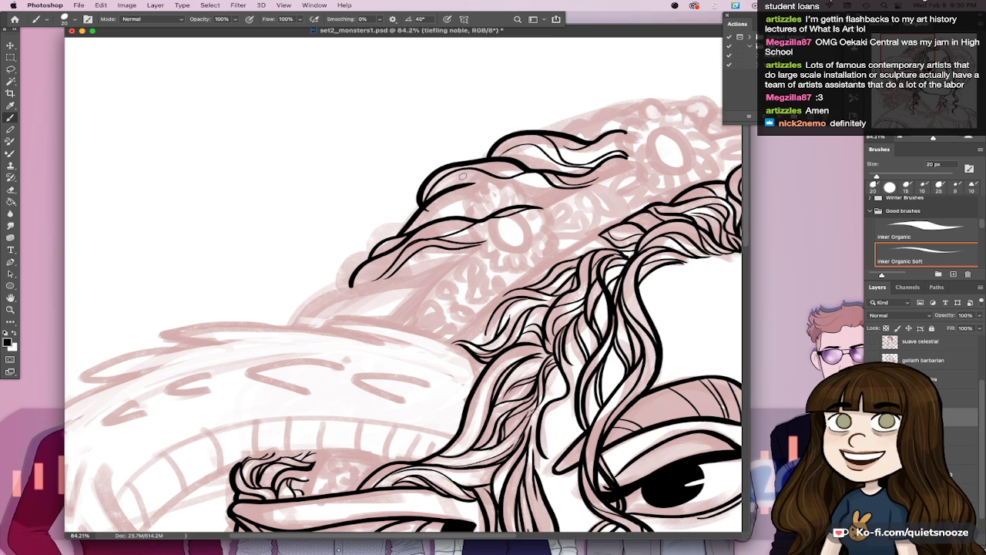
key(e)
key(comma)
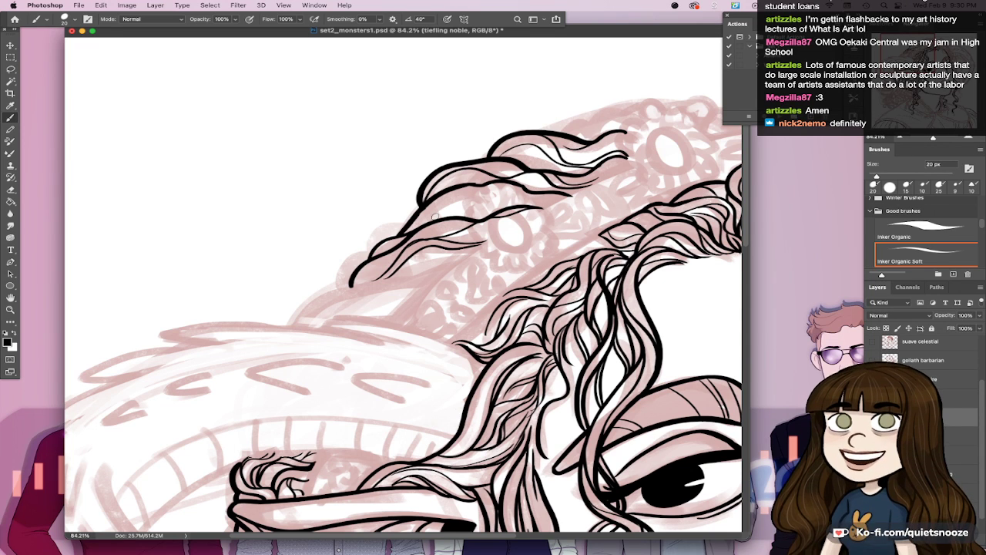
Step: Add and rework fine inner strands in the wavy locks beside the lower headdress flower
drag(424, 225, 503, 200)
key(super+z)
drag(426, 223, 514, 202)
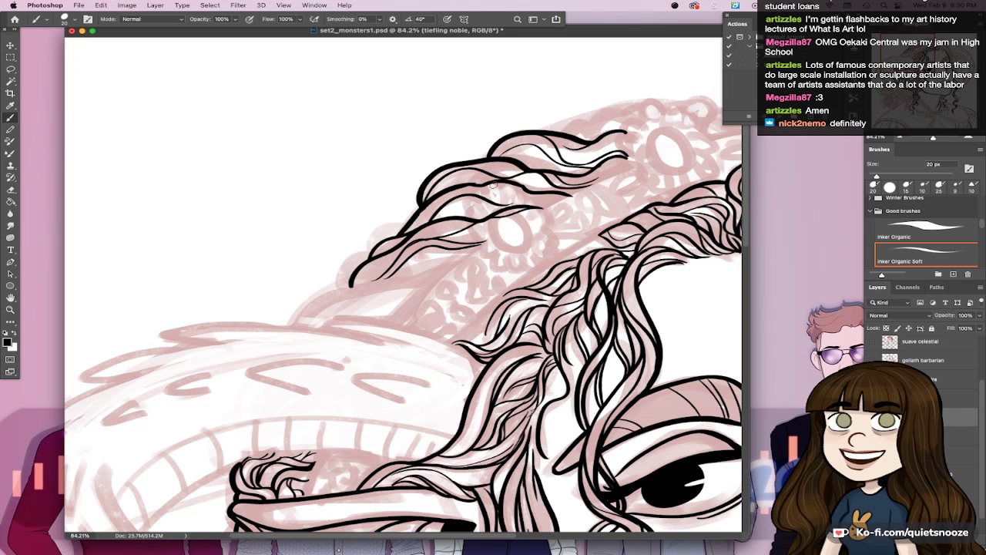
mouse_move(487, 186)
mouse_down()
mouse_move(523, 204)
mouse_move(508, 204)
mouse_move(542, 206)
mouse_up()
key(super+z)
key(super+z)
key(super+z)
key(super+z)
key(super+z)
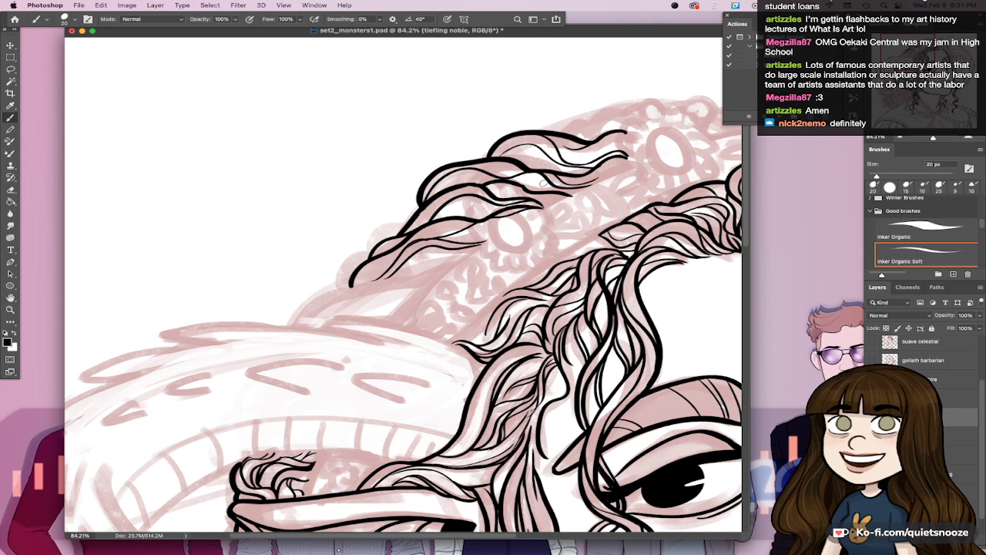
Step: Ink small stray curls outside the lowest crown lock and a wavy strand rising from the topmost lock to the upper flower
drag(340, 285, 402, 227)
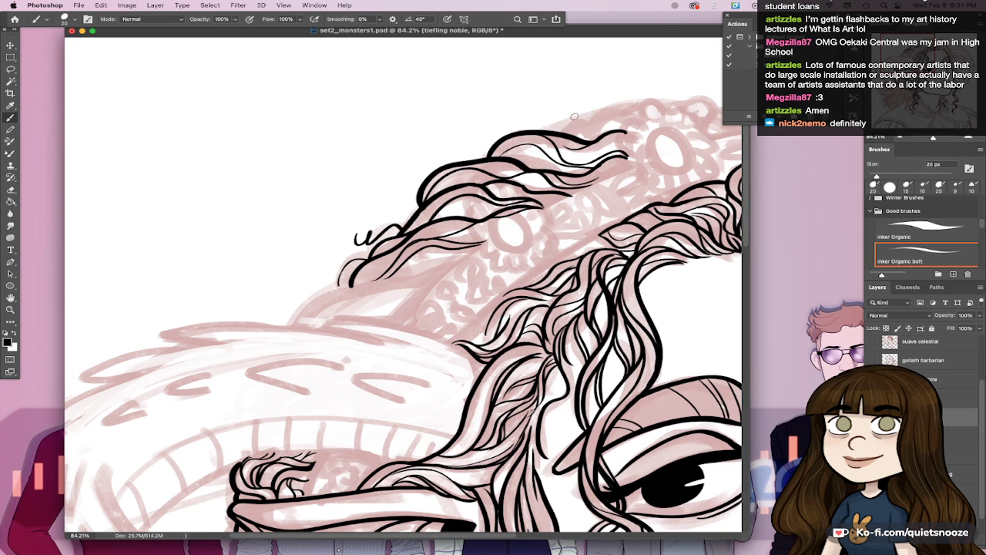
drag(559, 130, 628, 111)
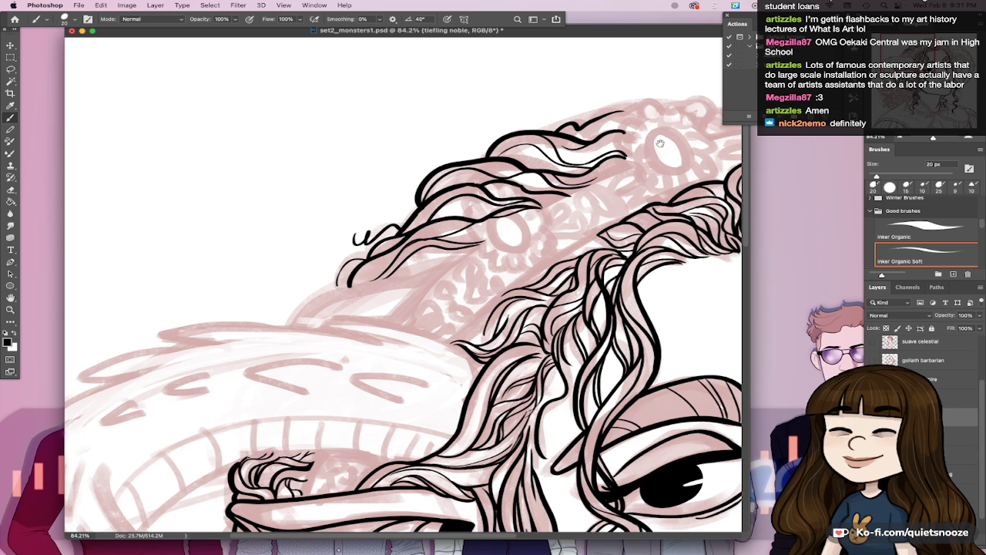
drag(653, 185, 567, 184)
drag(524, 115, 556, 104)
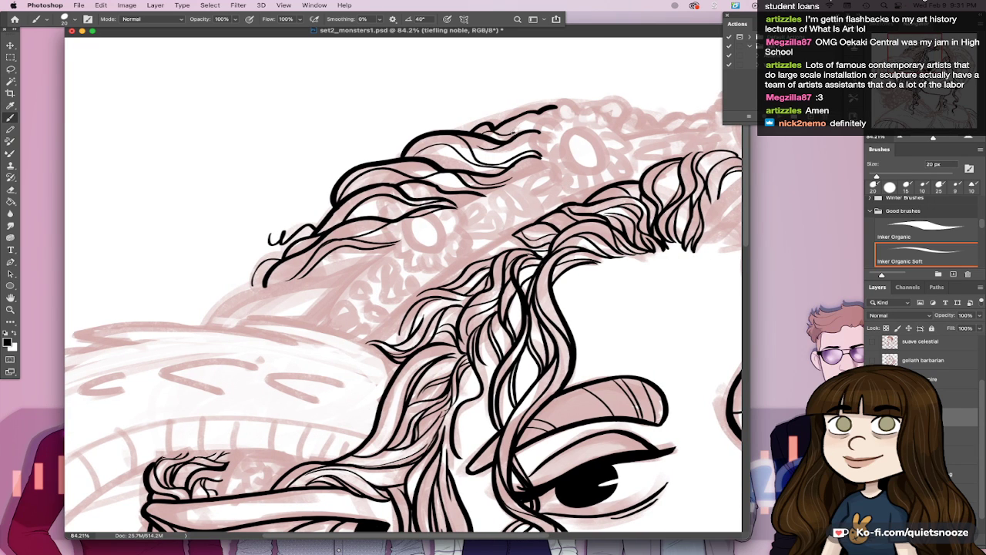
drag(513, 129, 549, 107)
Step: Ink short curly tufts along the top of the head in the gap between the two upper headdress flowers
drag(641, 163, 470, 127)
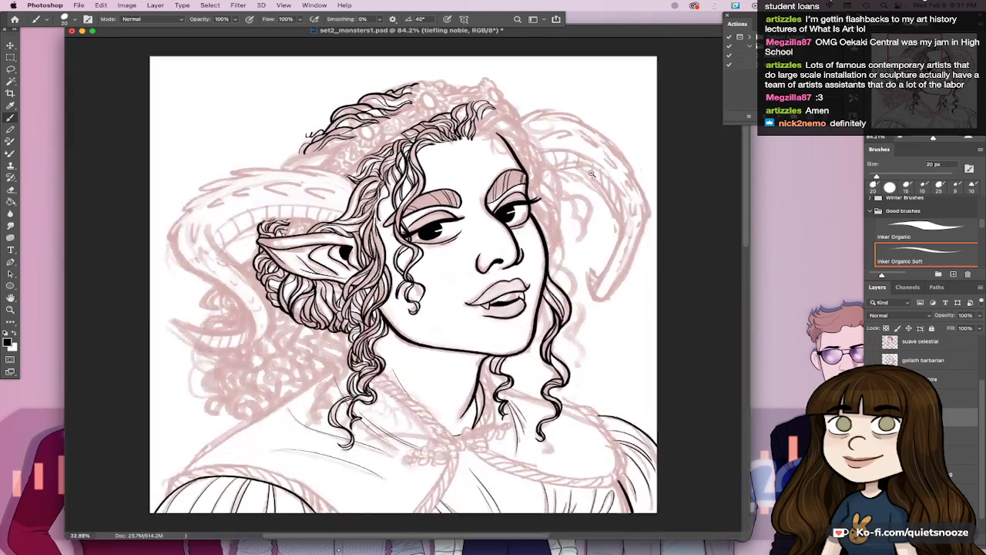
drag(396, 84, 520, 292)
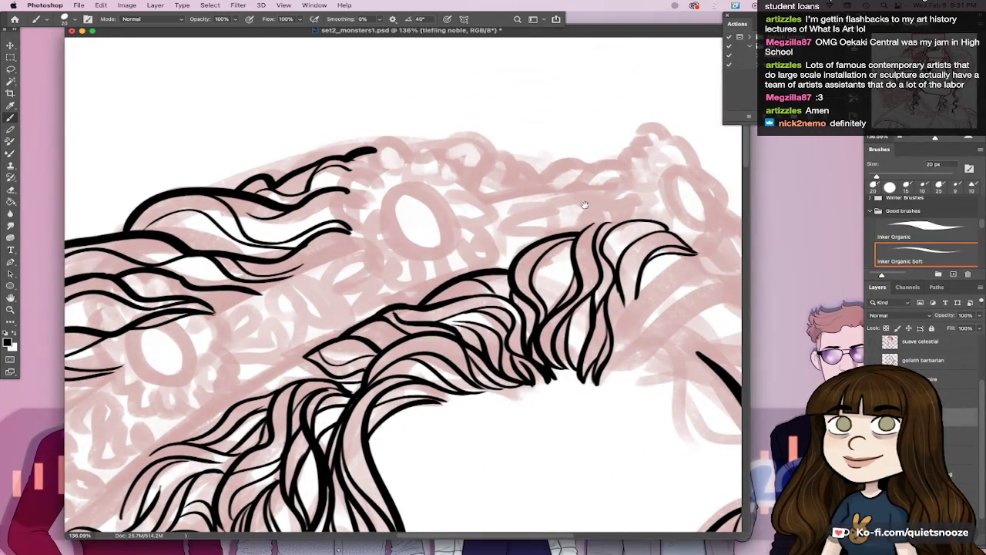
mouse_move(490, 151)
mouse_down()
mouse_move(544, 178)
mouse_move(630, 161)
mouse_up()
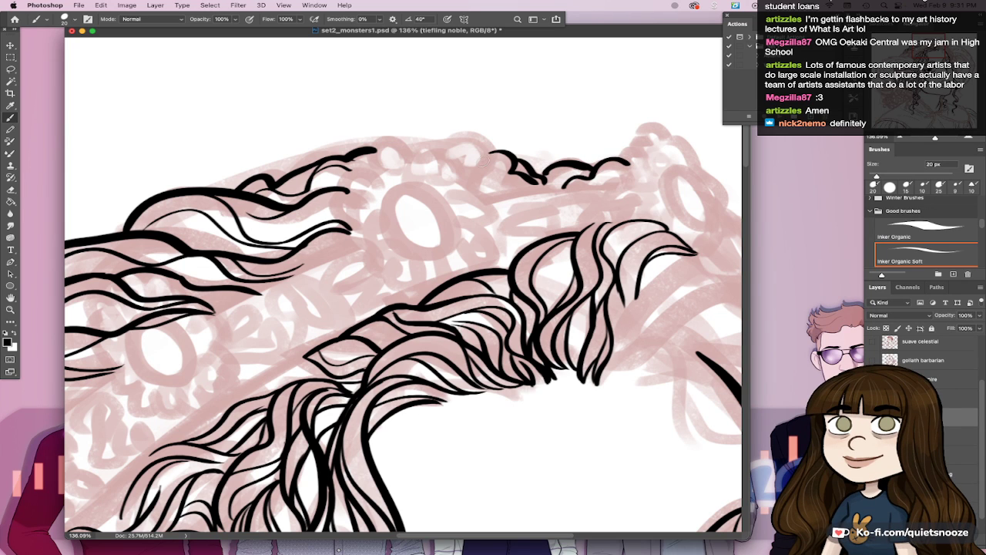
mouse_move(484, 158)
mouse_down()
mouse_move(495, 190)
mouse_move(510, 173)
mouse_move(508, 158)
mouse_move(510, 192)
mouse_move(505, 182)
mouse_move(528, 183)
mouse_up()
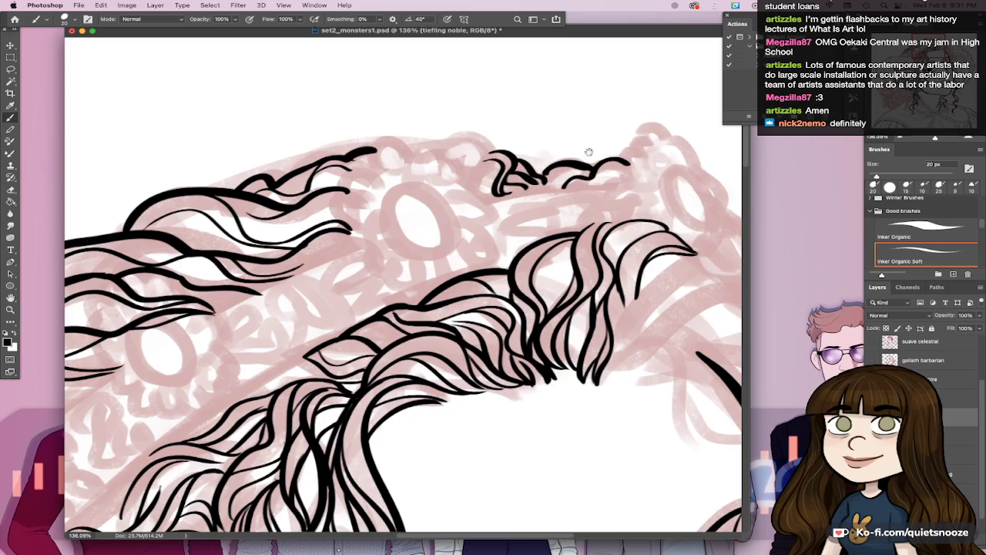
Step: Ink the swept-back lock above the far side of the forehead, with inner strands and a curled outer contour
mouse_move(630, 221)
mouse_down()
mouse_move(578, 235)
mouse_move(646, 212)
mouse_move(632, 251)
mouse_move(555, 290)
mouse_up()
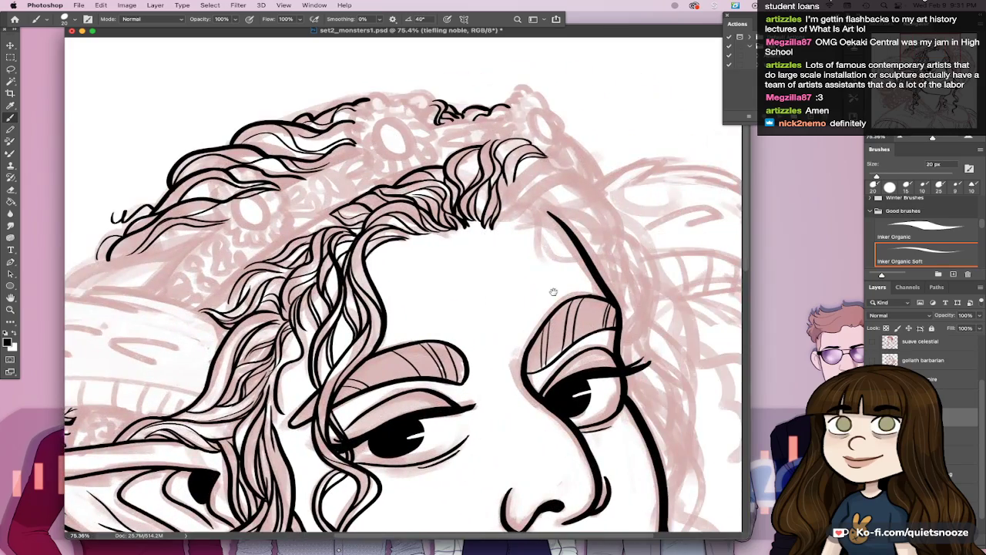
drag(499, 221, 586, 173)
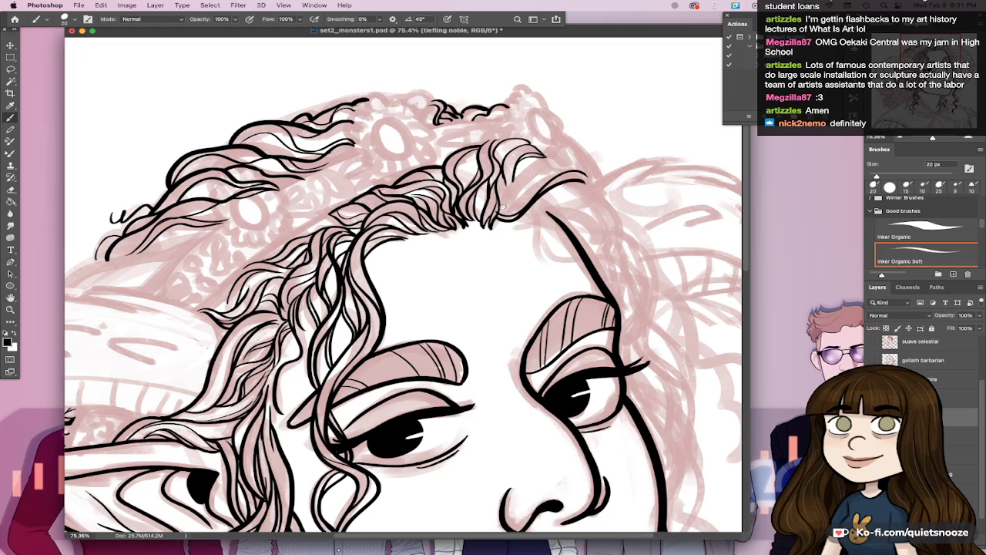
drag(503, 207, 570, 171)
drag(510, 214, 507, 183)
drag(505, 191, 574, 156)
drag(510, 209, 525, 182)
mouse_move(554, 170)
mouse_down()
mouse_move(581, 159)
mouse_move(568, 144)
mouse_up()
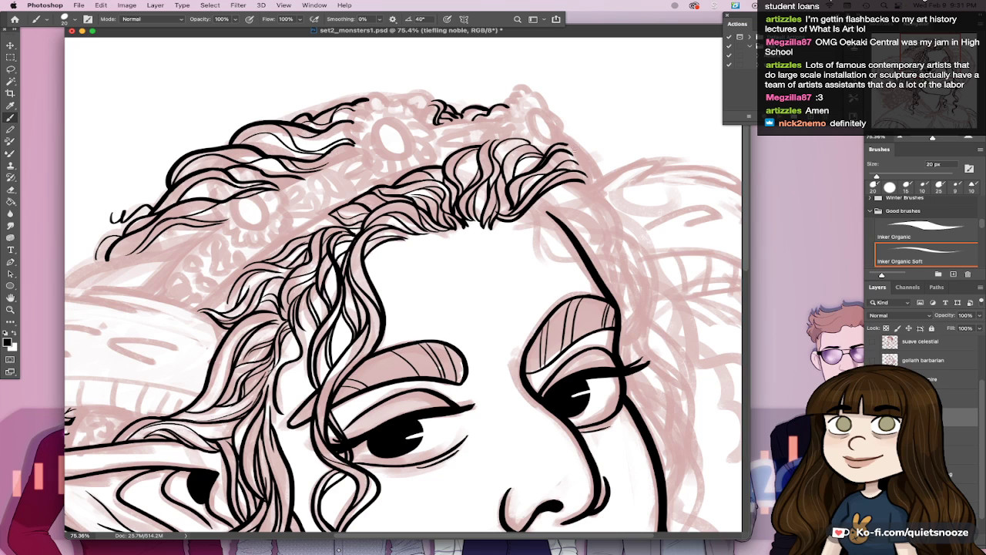
mouse_move(567, 144)
mouse_down()
mouse_move(584, 159)
mouse_move(570, 153)
mouse_up()
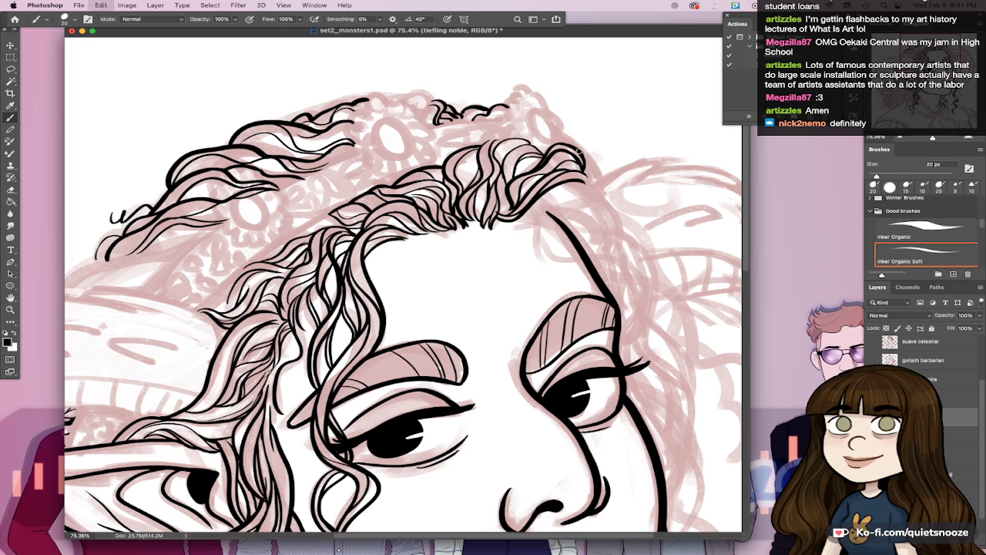
drag(582, 157, 597, 181)
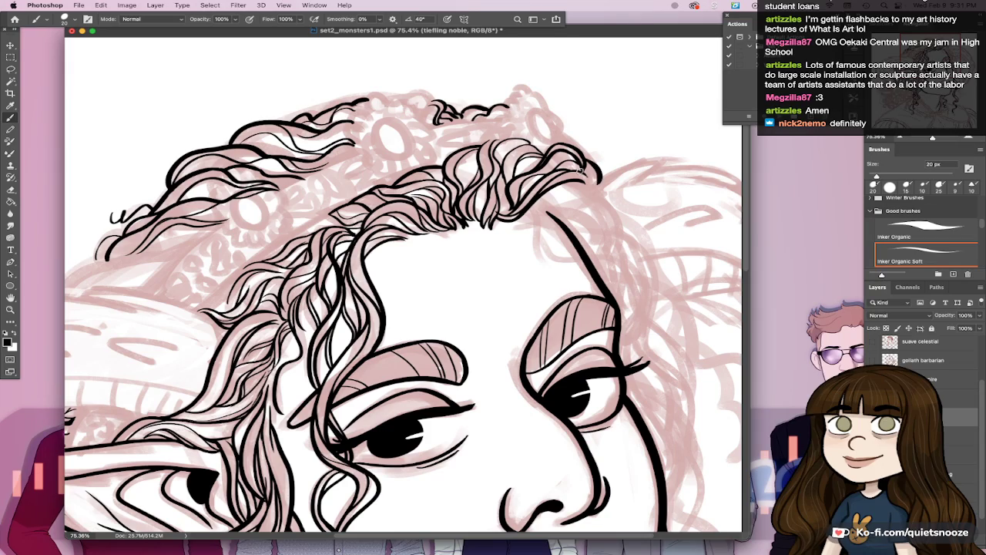
Step: Ink the contours of the wavy locks falling from the hairline down the far temple to the eyelashes
key(ctrl+0)
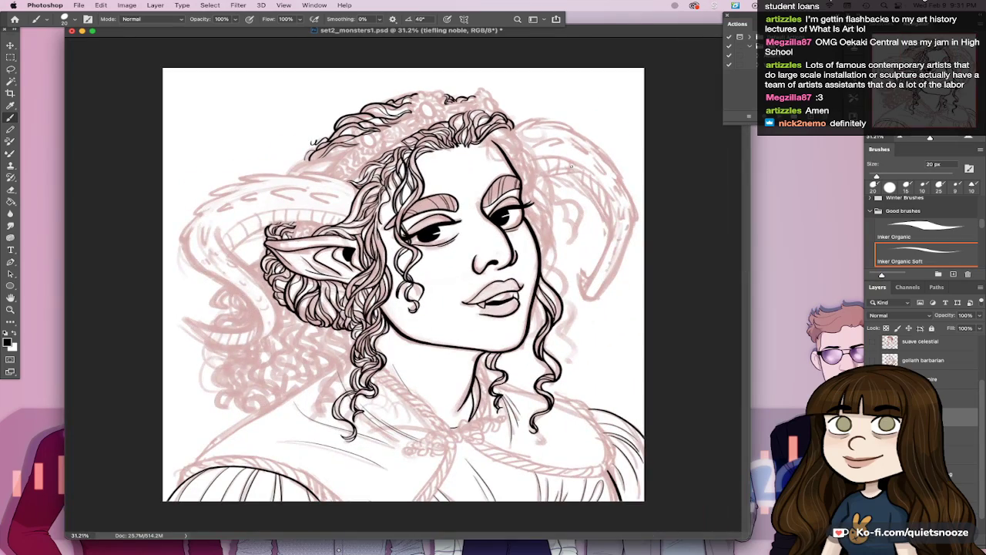
drag(519, 137, 578, 163)
drag(579, 173, 562, 231)
drag(409, 214, 505, 289)
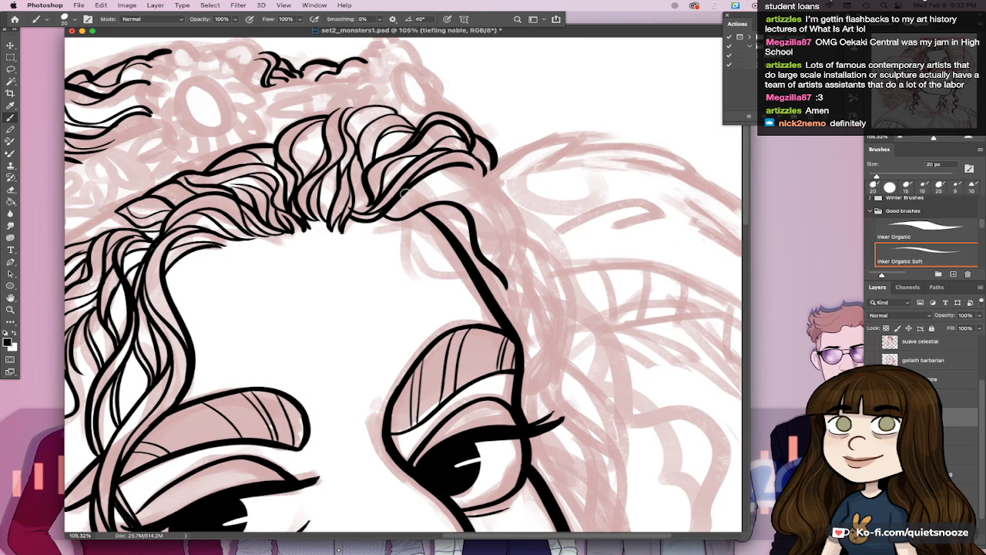
drag(394, 202, 516, 305)
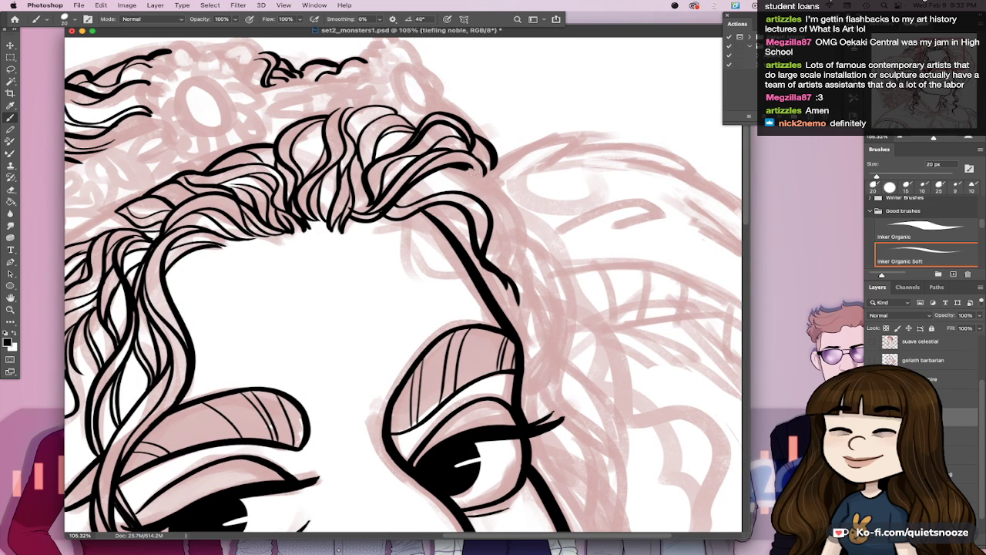
drag(466, 169, 541, 322)
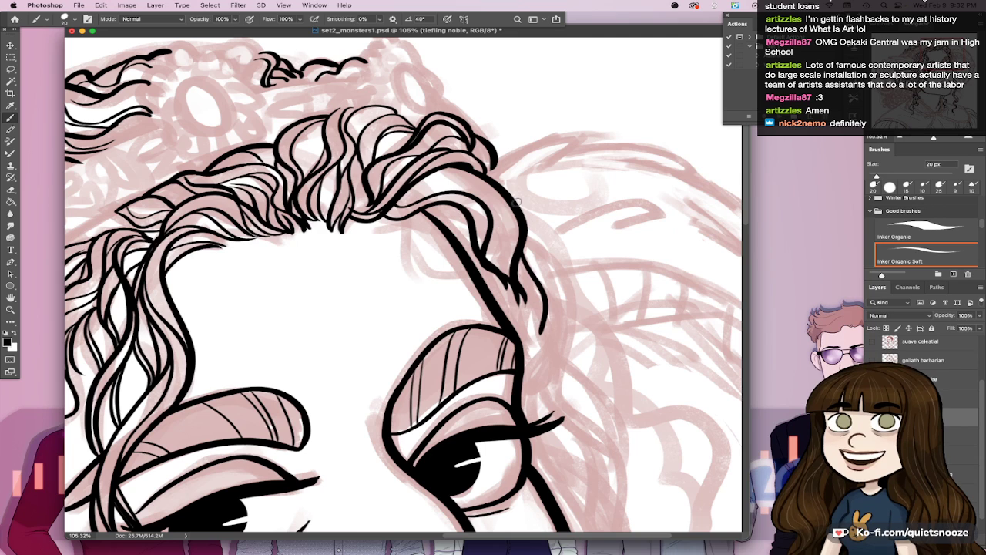
drag(538, 242, 564, 394)
mouse_move(530, 240)
mouse_down()
mouse_move(550, 267)
mouse_move(561, 403)
mouse_up()
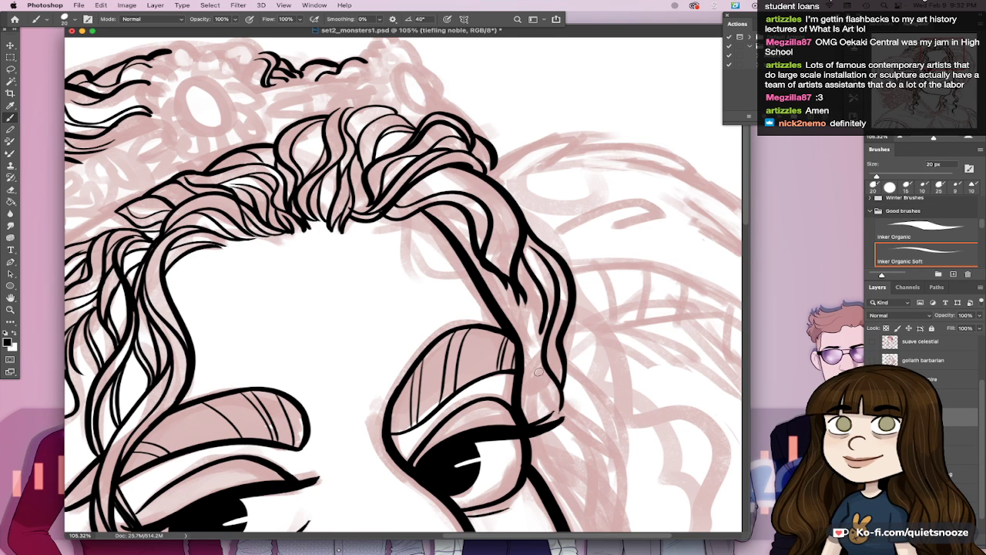
Step: Add inner strands to the far temple lock and ink a flicked-out strand curving past the eyelashes
drag(527, 272, 538, 310)
drag(524, 344, 562, 402)
mouse_move(531, 316)
mouse_down()
mouse_move(565, 390)
mouse_move(618, 451)
mouse_up()
drag(564, 391, 614, 467)
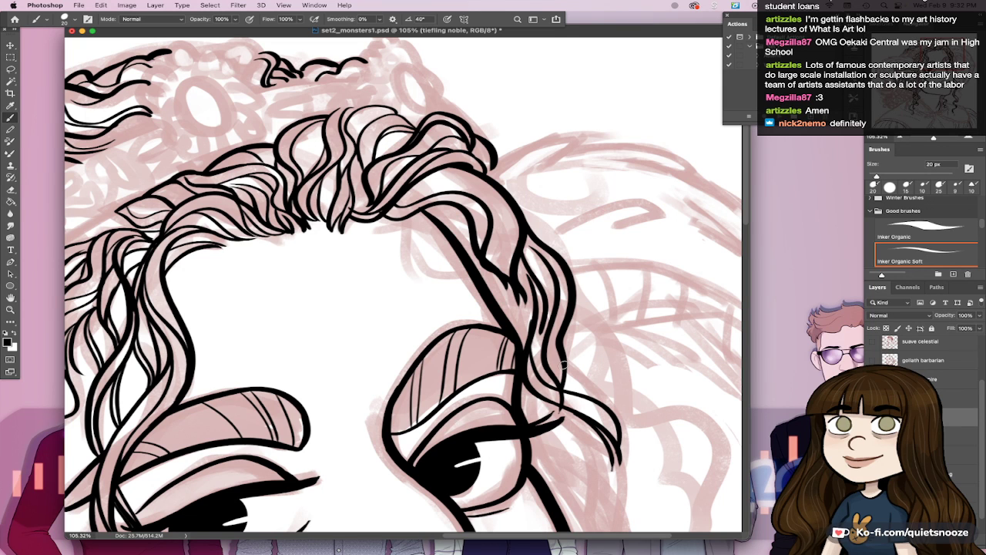
drag(566, 366, 619, 443)
mouse_move(553, 339)
mouse_down()
mouse_move(557, 265)
mouse_move(539, 287)
mouse_up()
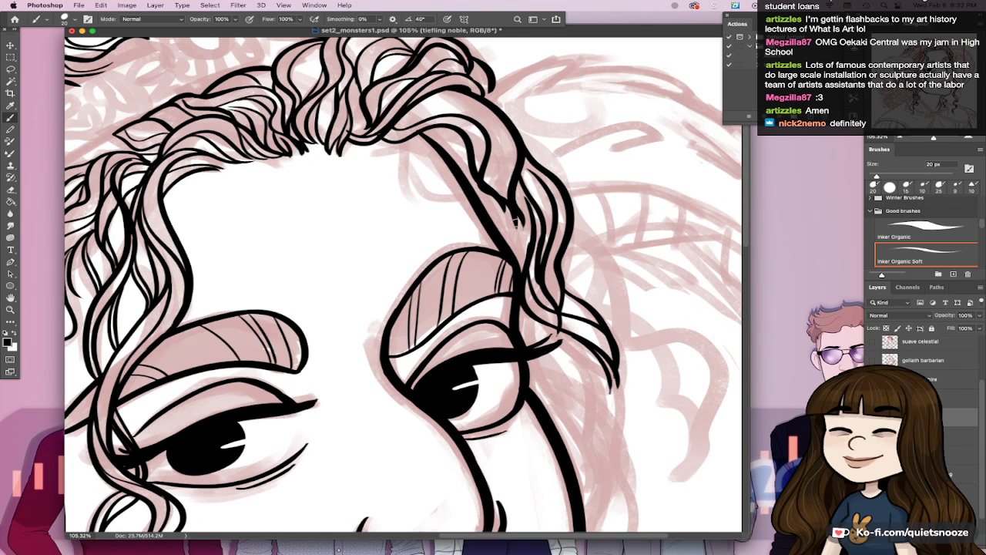
Step: Fill the gap between the face contour and the far temple lock with thin wavy strands above the eyebrow
drag(511, 206, 516, 263)
drag(513, 204, 524, 260)
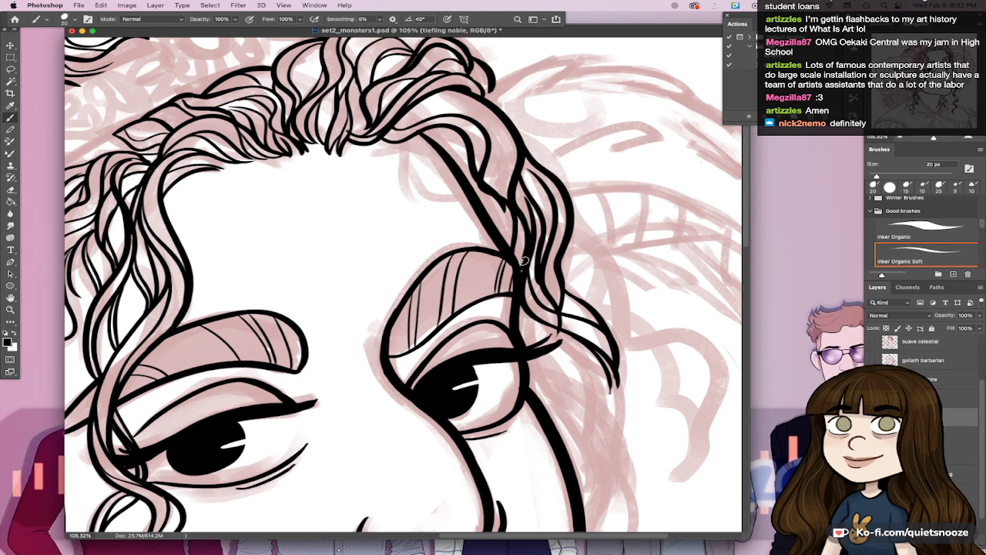
key(super+z)
drag(516, 209, 528, 250)
drag(500, 199, 509, 235)
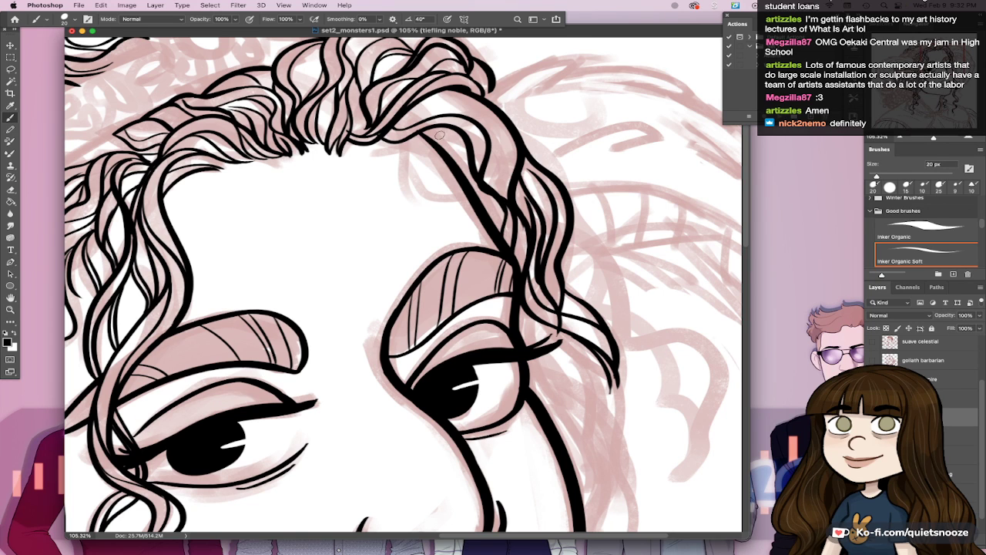
mouse_move(439, 144)
mouse_down()
mouse_move(489, 178)
mouse_move(494, 223)
mouse_up()
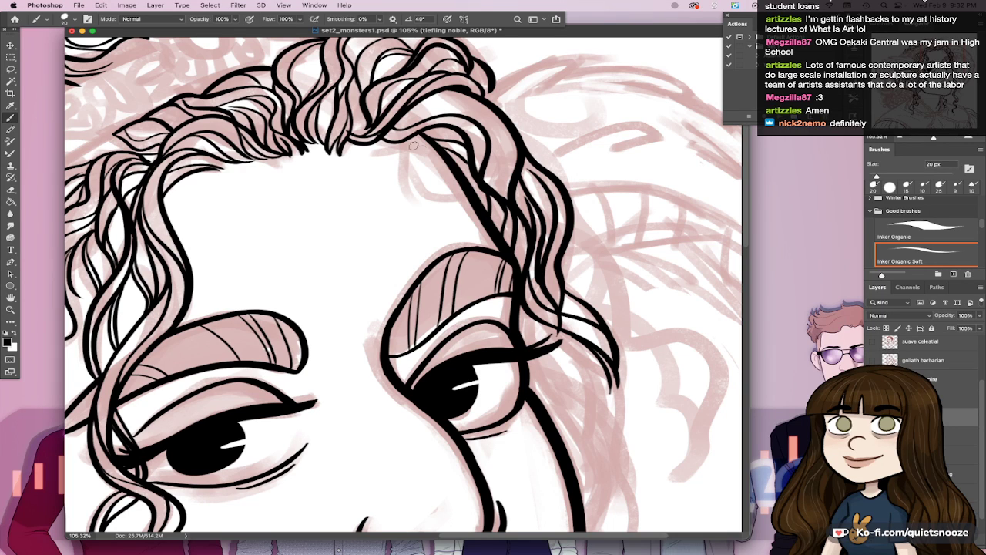
Step: Ink loose wavy strands over the far corner of the forehead and rework the fine strands at the temple
drag(407, 145, 449, 203)
key(super+z)
mouse_move(387, 146)
mouse_down()
mouse_move(450, 206)
mouse_move(456, 168)
mouse_up()
mouse_move(417, 136)
mouse_down()
mouse_move(481, 209)
mouse_move(501, 197)
mouse_move(517, 226)
mouse_up()
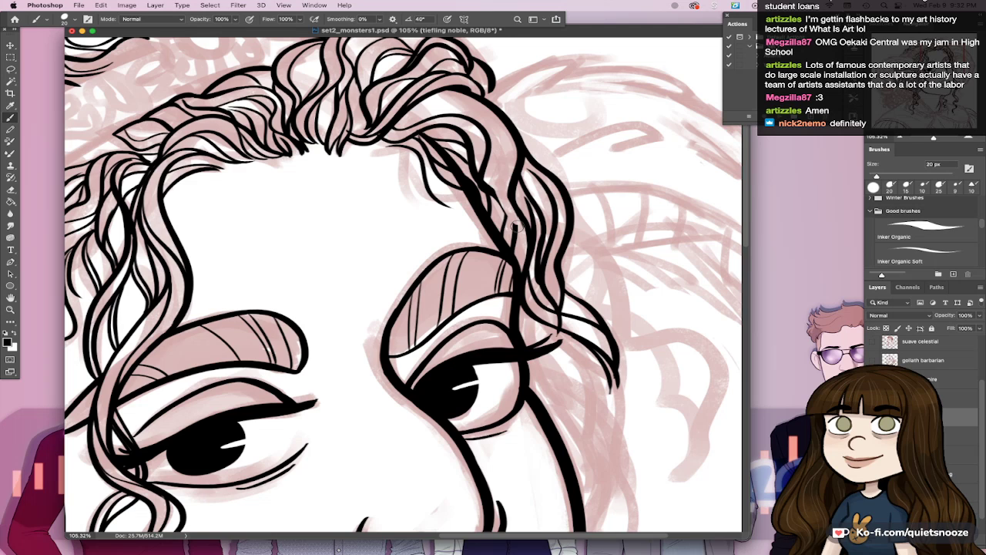
drag(494, 156, 529, 245)
key(super+z)
key(super+z)
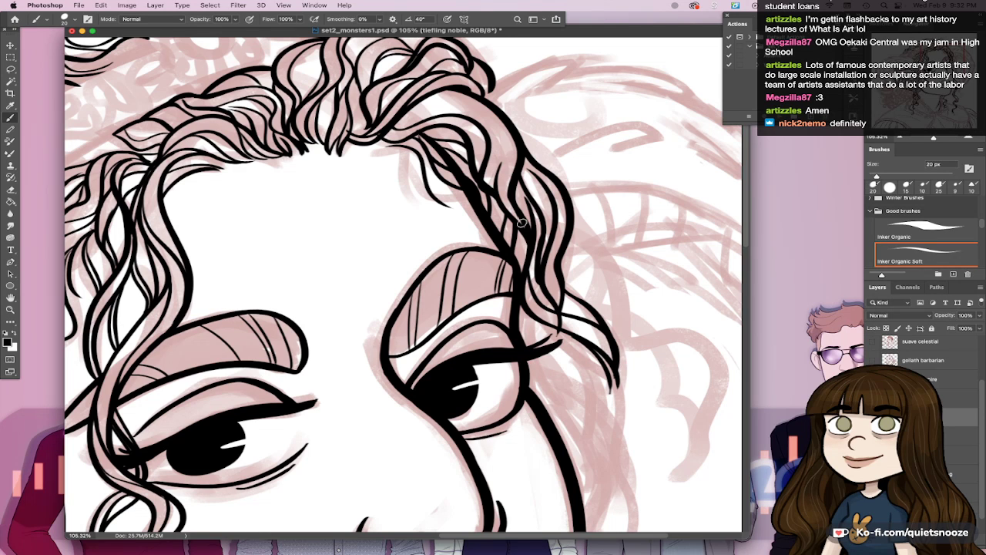
Step: View the whole portrait and save the document with the newly inked temple hair
mouse_move(640, 350)
mouse_down()
mouse_move(588, 351)
mouse_move(625, 346)
mouse_up()
drag(574, 243, 620, 466)
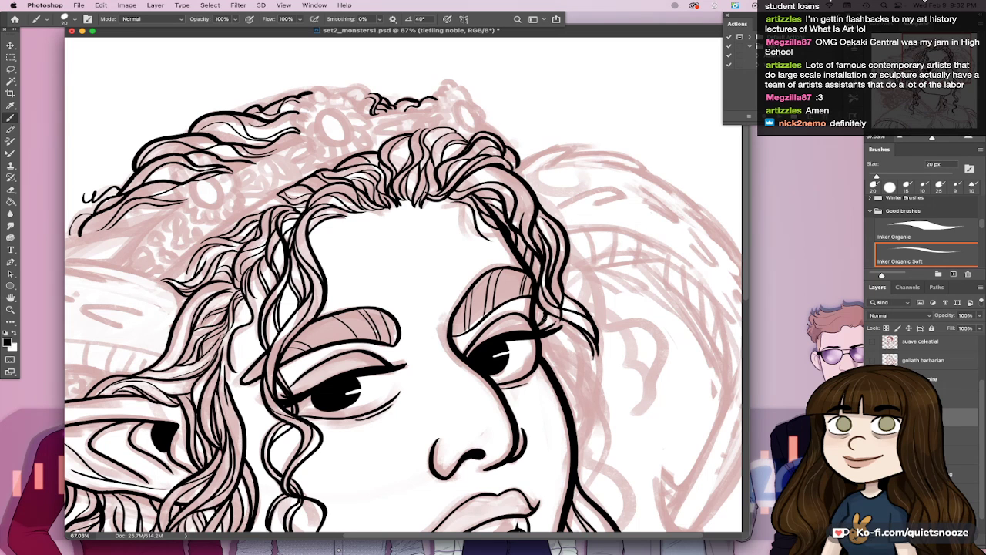
key(super+0)
key(super+s)
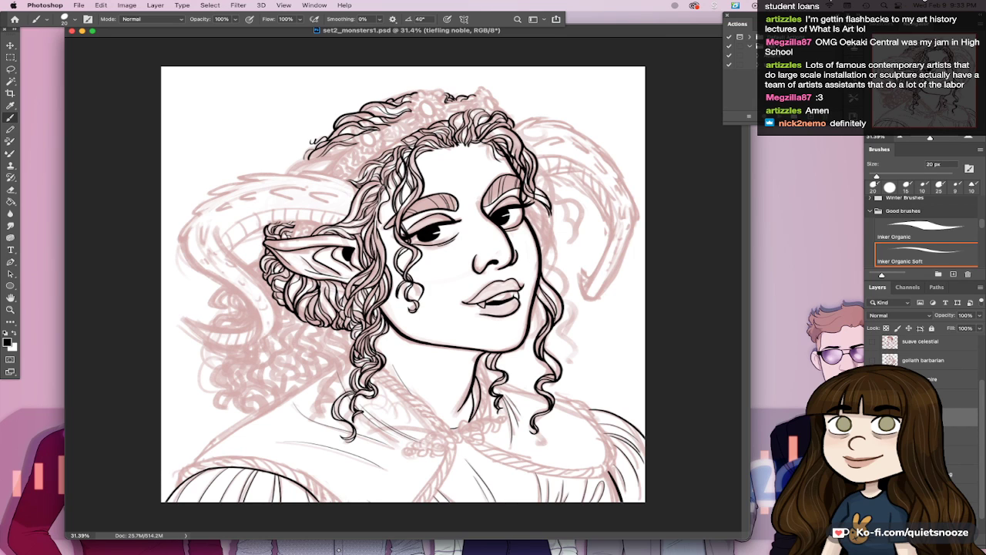
Step: Ink a wavy lock down the far cheek with inner strands, plus a shorter outer curl ending beside the jaw
drag(560, 208, 532, 281)
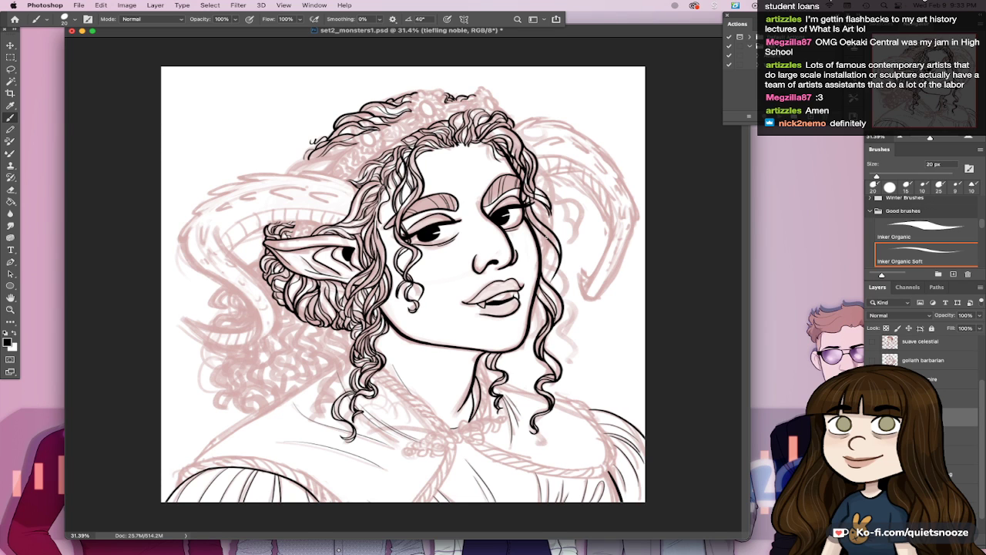
drag(549, 240, 547, 283)
drag(545, 247, 552, 268)
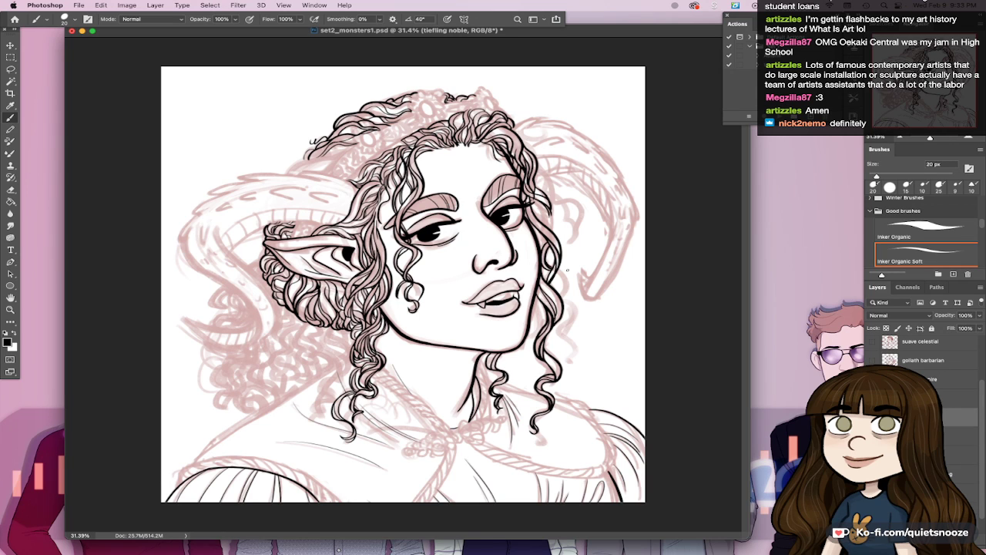
mouse_move(567, 269)
mouse_down()
mouse_move(559, 295)
mouse_move(573, 322)
mouse_move(559, 338)
mouse_move(574, 317)
mouse_move(567, 356)
mouse_move(576, 350)
mouse_move(568, 360)
mouse_up()
key(super+z)
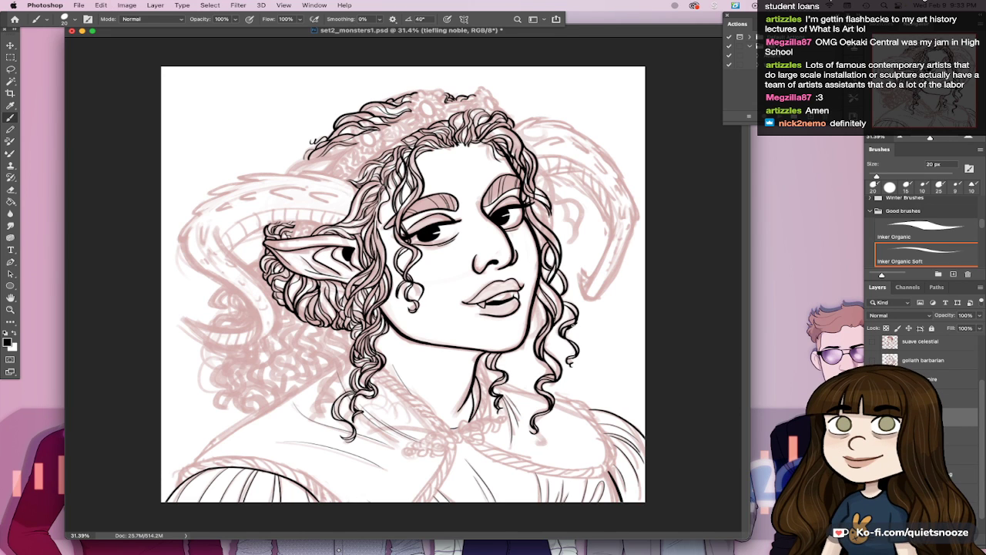
Step: Check the full portrait at a reduced size and save the document
scroll(583, 406, down, 3)
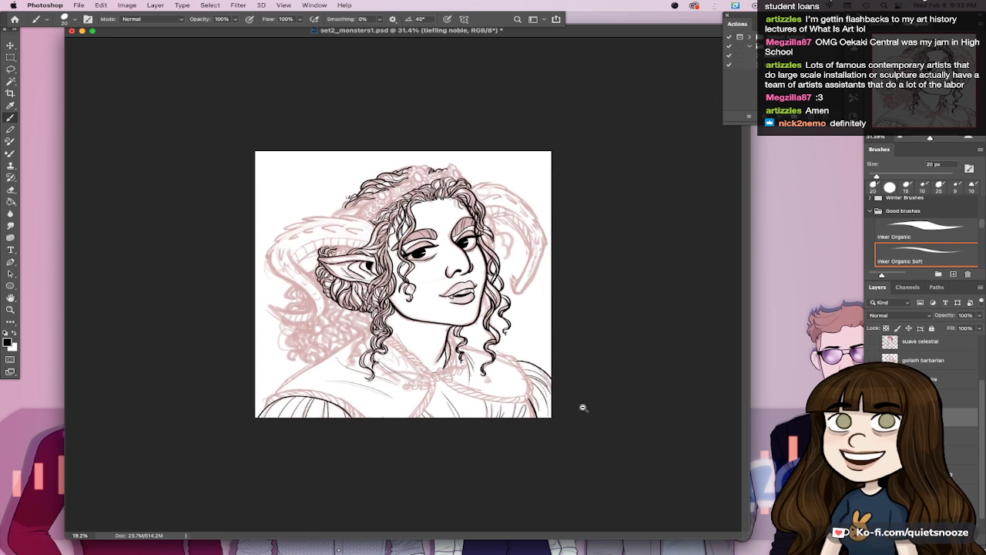
scroll(570, 402, up, 3)
key(super+s)
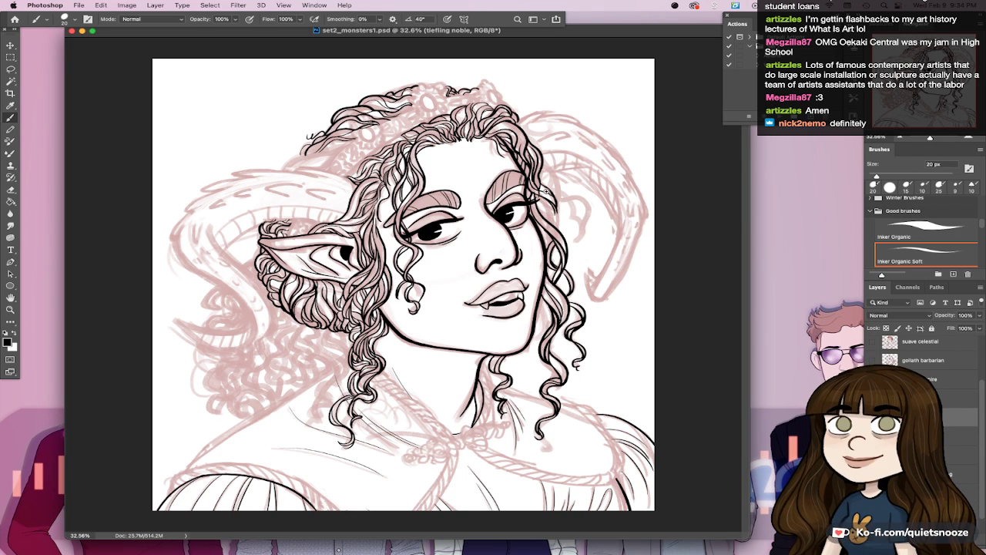
Step: Extend the outer contour of the flicked strand beside the far eye down to the cheek lock
drag(546, 192, 636, 341)
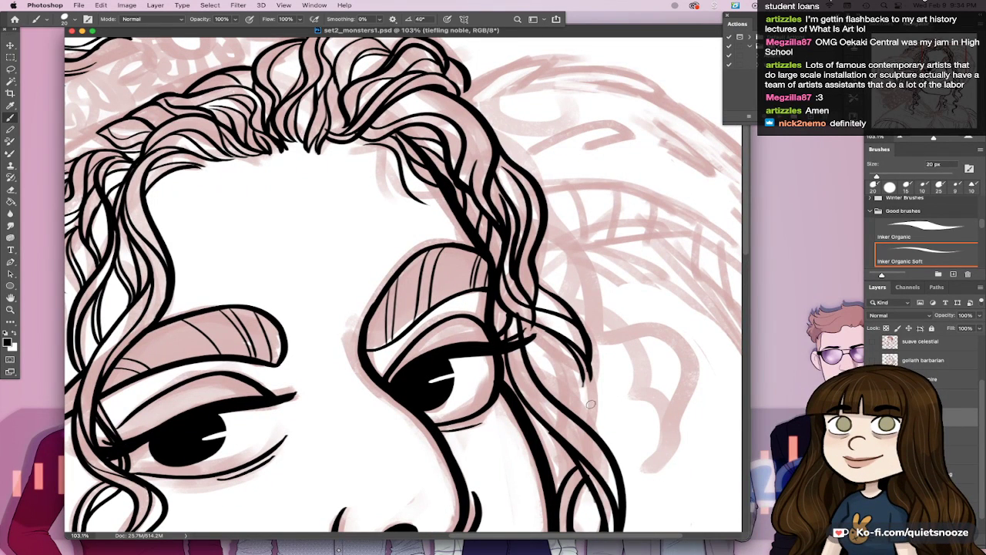
drag(588, 362, 598, 430)
drag(596, 389, 594, 429)
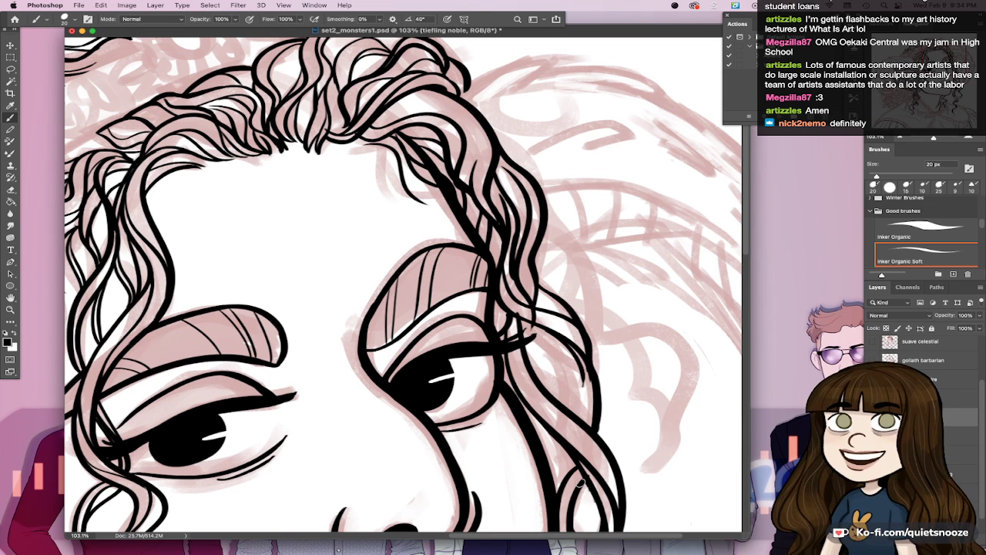
Step: Ink short strand lines at the crossing of the far cheek locks, plus a curved strand sweeping behind the crossing toward the cheek contour
drag(589, 496, 598, 520)
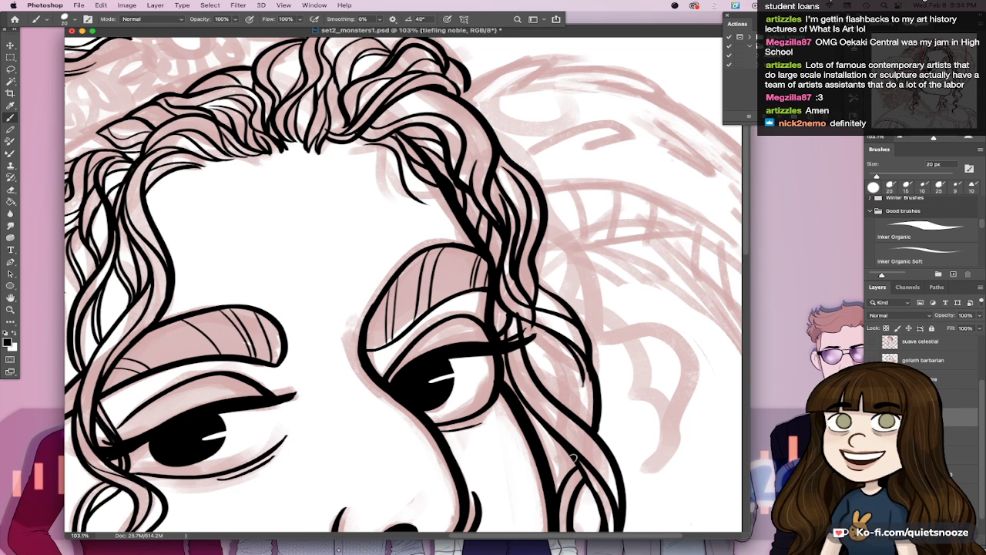
key(period)
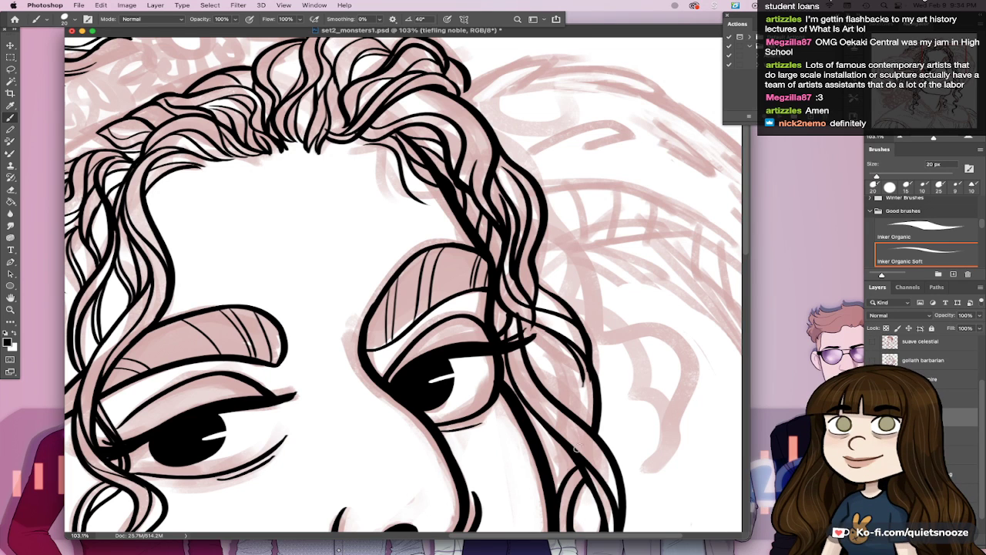
drag(565, 480, 569, 469)
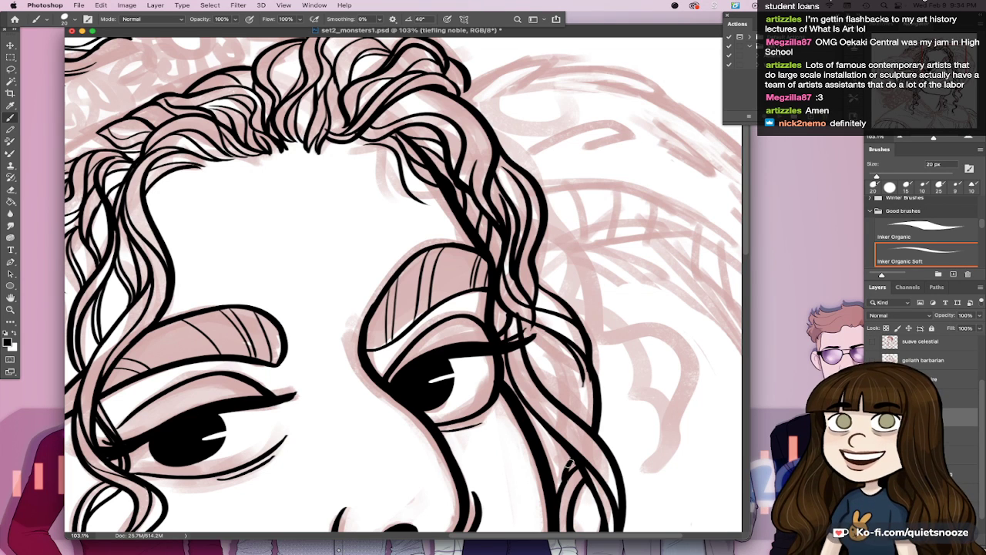
drag(587, 368, 578, 420)
key(super+z)
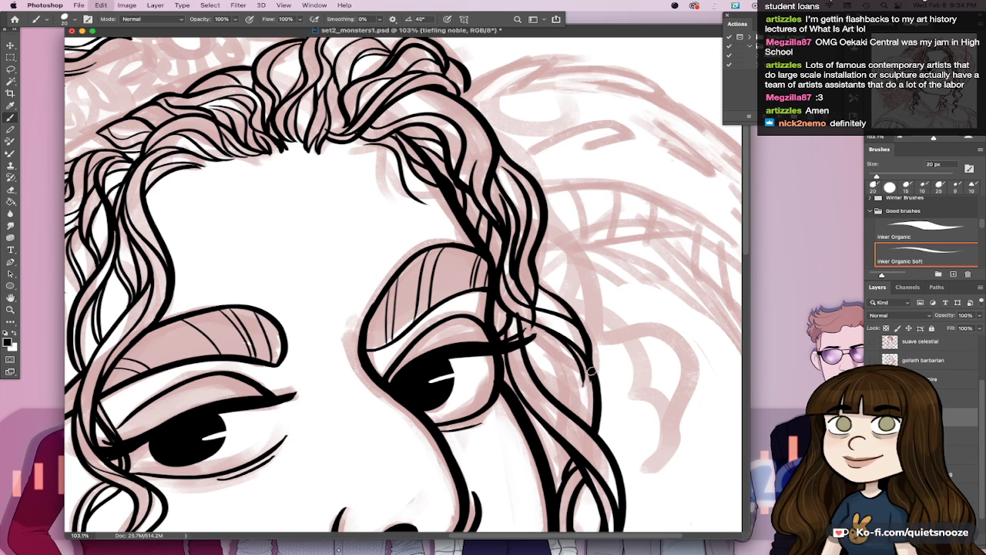
mouse_move(589, 363)
mouse_down()
mouse_move(580, 421)
mouse_move(549, 464)
mouse_up()
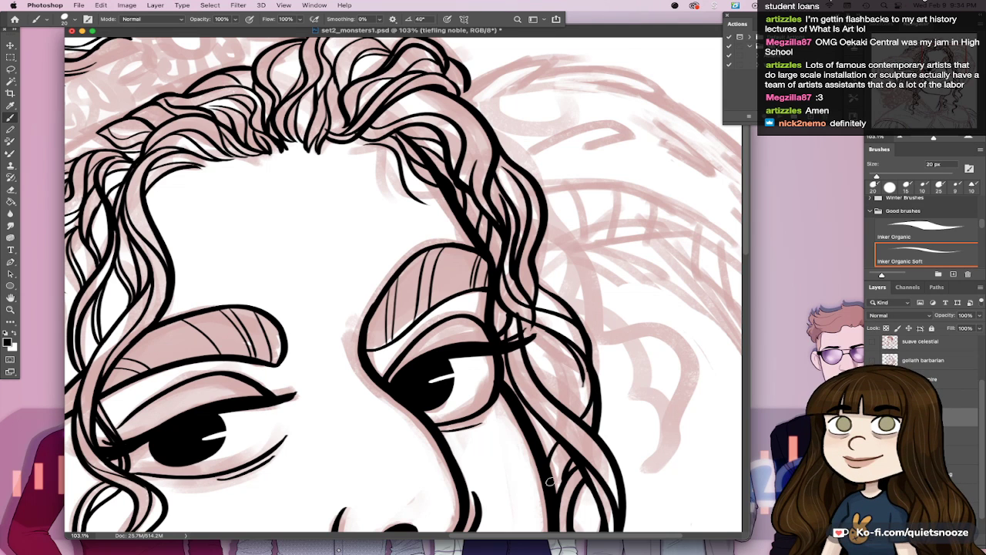
Step: Ink thin inner strand lines inside the looping lock beside the far eye, following its curve from the lash tip down toward the cheek
drag(525, 320, 585, 396)
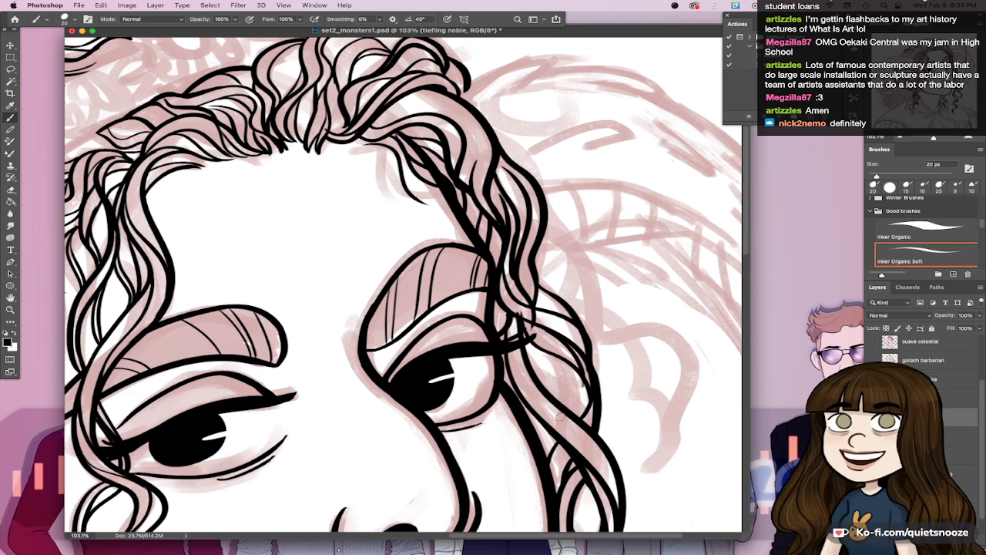
key(ctrl+z)
drag(523, 312, 579, 397)
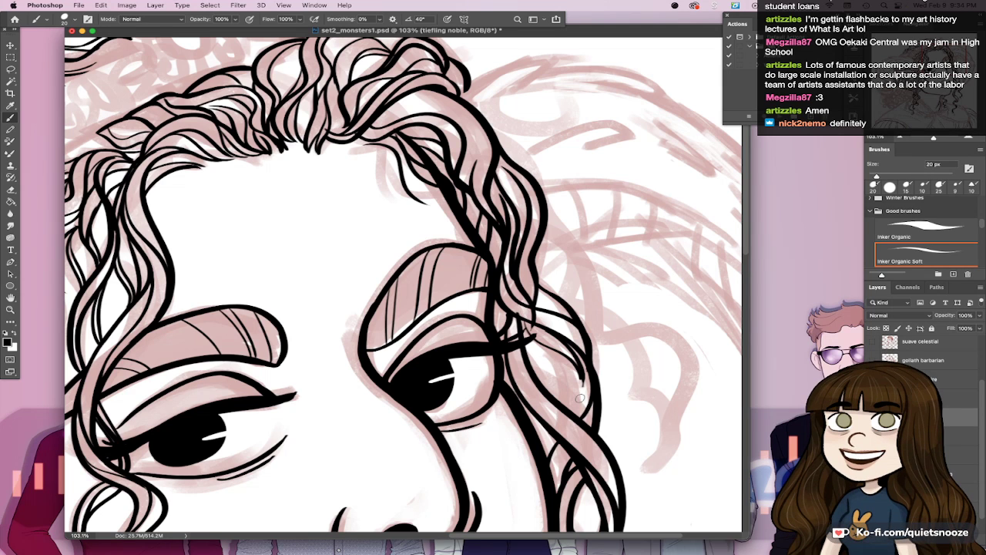
mouse_move(550, 351)
mouse_down()
mouse_move(569, 404)
mouse_move(553, 454)
mouse_up()
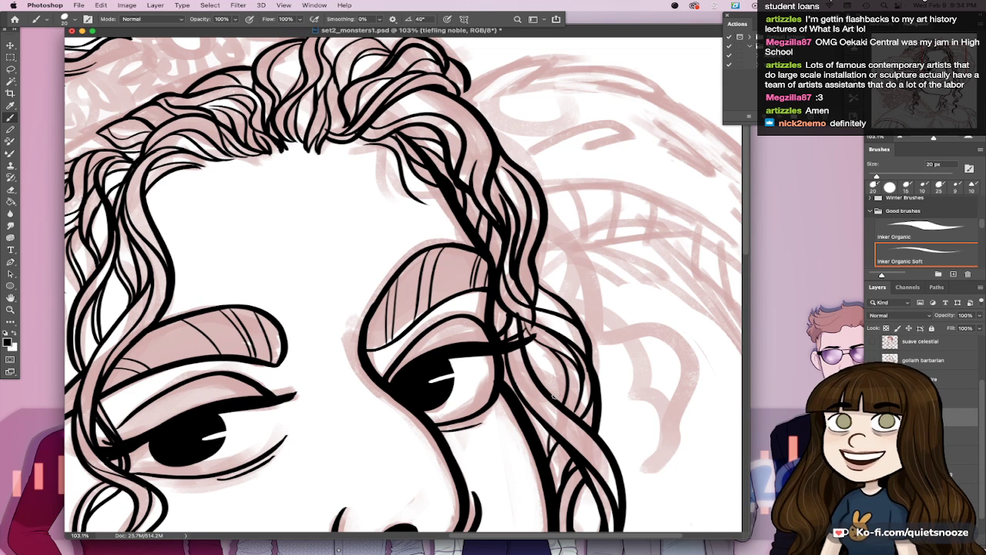
Step: Reduce the brush to 9 px and ink fine strands inside the lock beside the eye and cheek, cleaning up stray line ends
drag(525, 355, 562, 380)
key(ctrl+z)
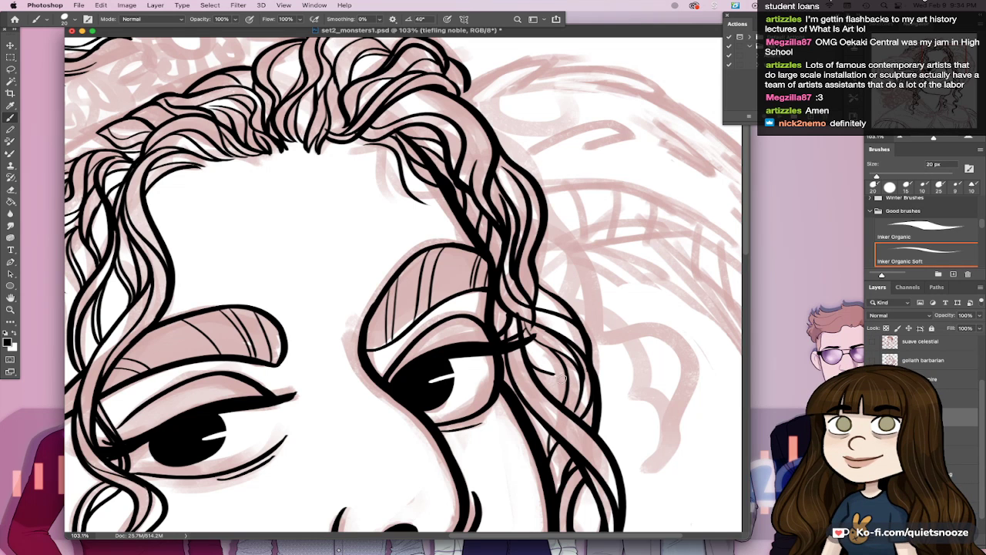
key(bracketleft)
key(bracketleft)
mouse_move(532, 370)
mouse_down()
mouse_move(560, 400)
mouse_move(550, 456)
mouse_up()
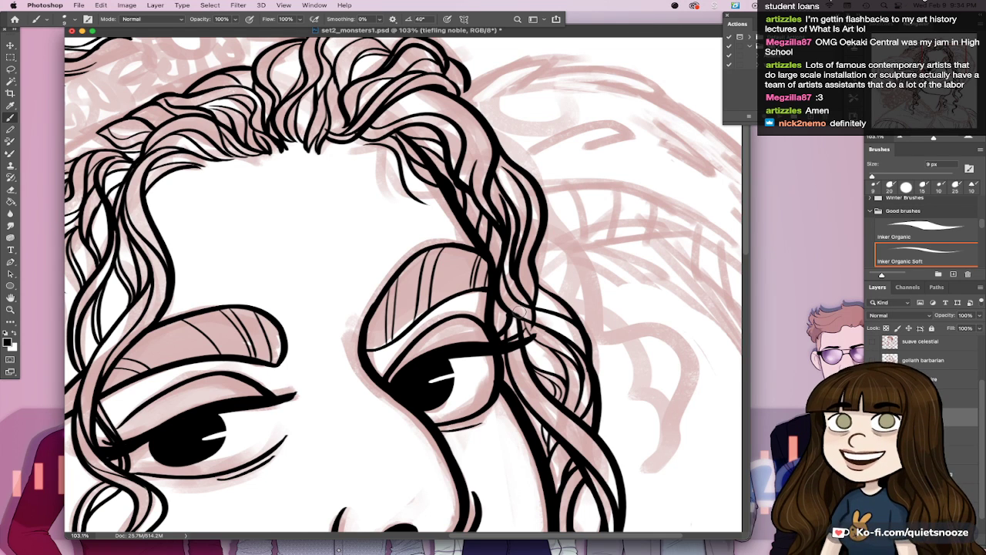
key(e)
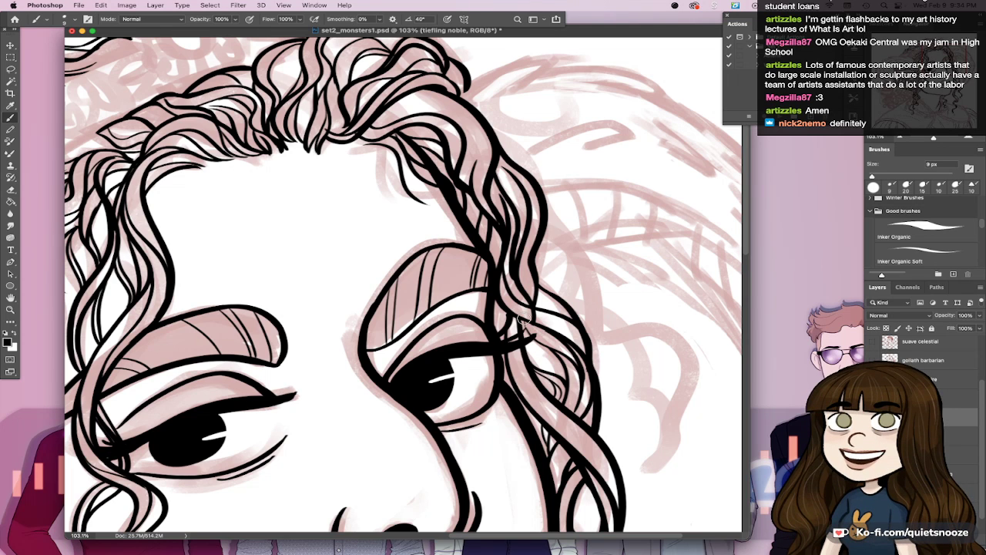
key(b)
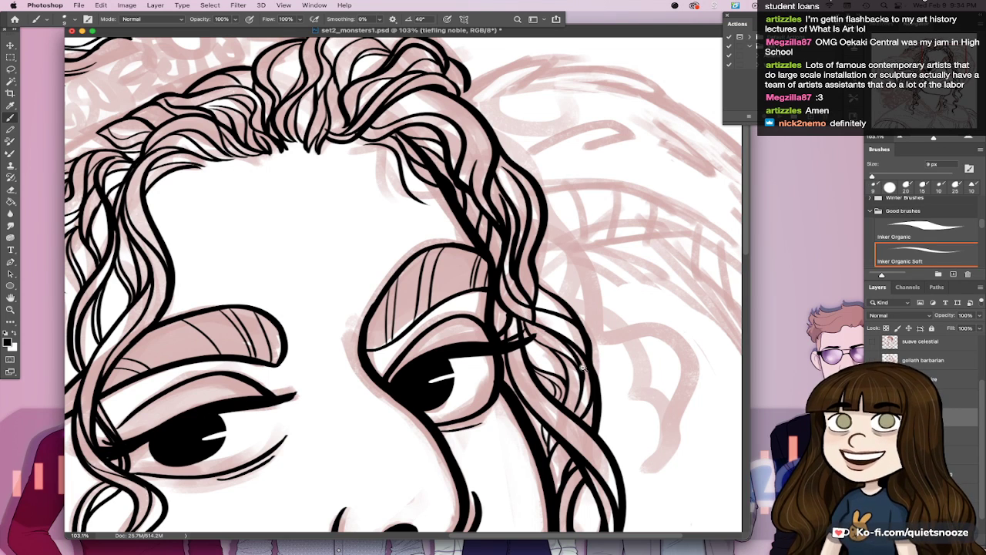
drag(589, 431, 562, 429)
scroll(562, 430, down, 2)
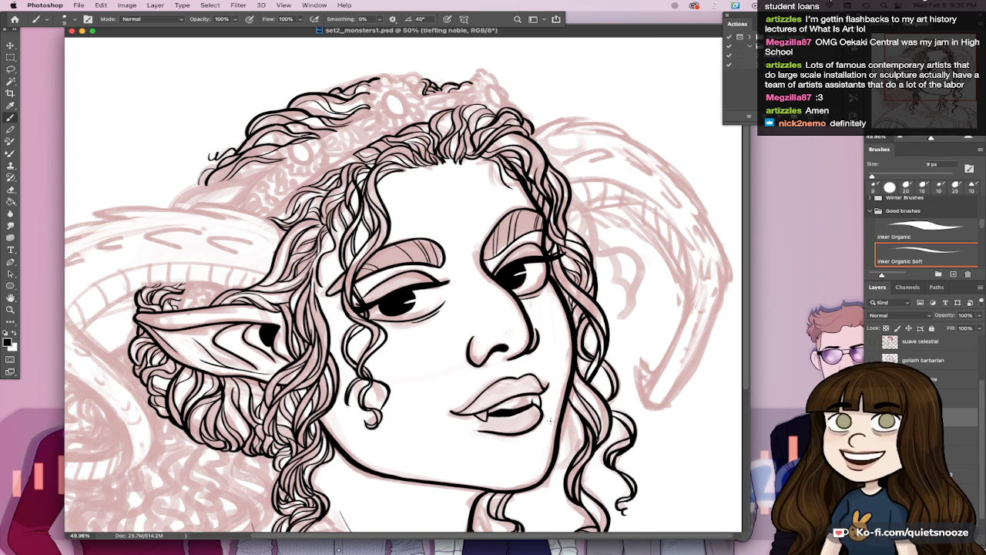
Step: Ink thin loose strands along the hairline above the forehead and save the file
drag(504, 145, 556, 145)
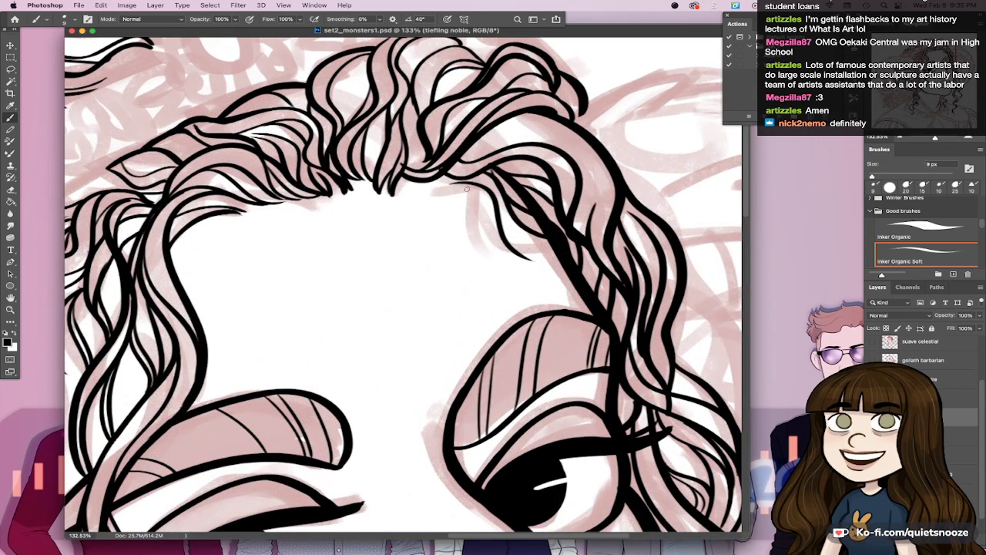
drag(458, 191, 504, 243)
key(super+z)
mouse_move(476, 171)
mouse_down()
mouse_move(506, 225)
mouse_move(547, 242)
mouse_up()
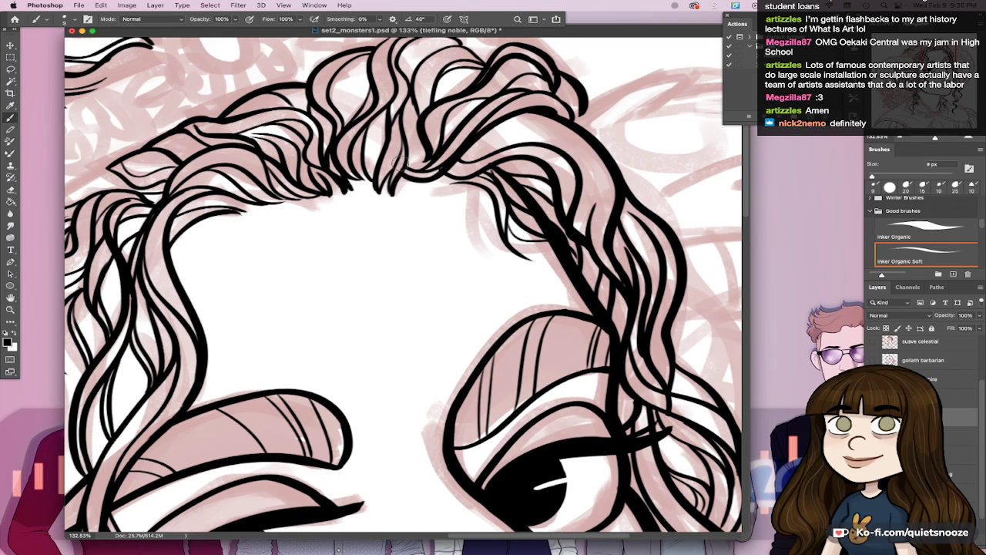
drag(424, 133, 429, 156)
key(super+0)
key(super+s)
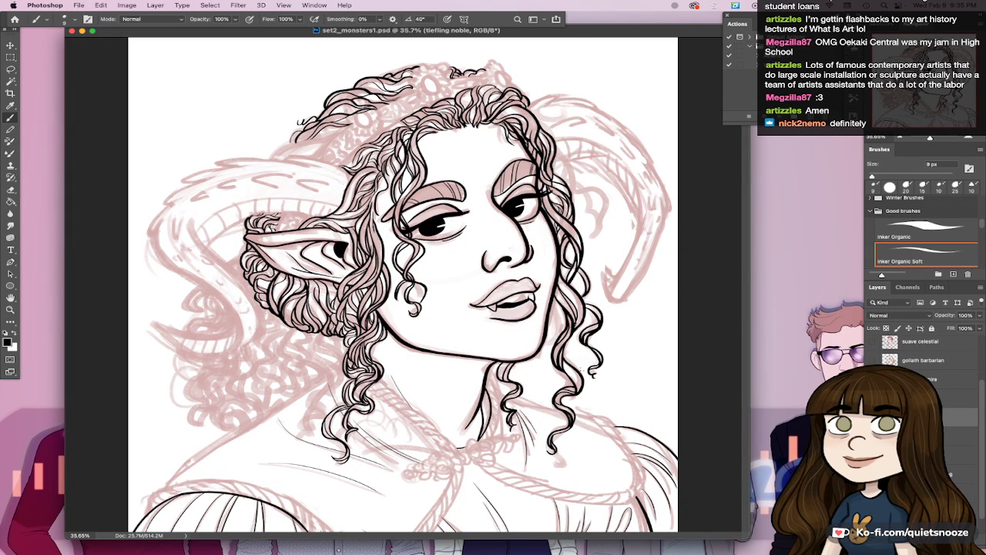
drag(565, 364, 571, 373)
key(super+z)
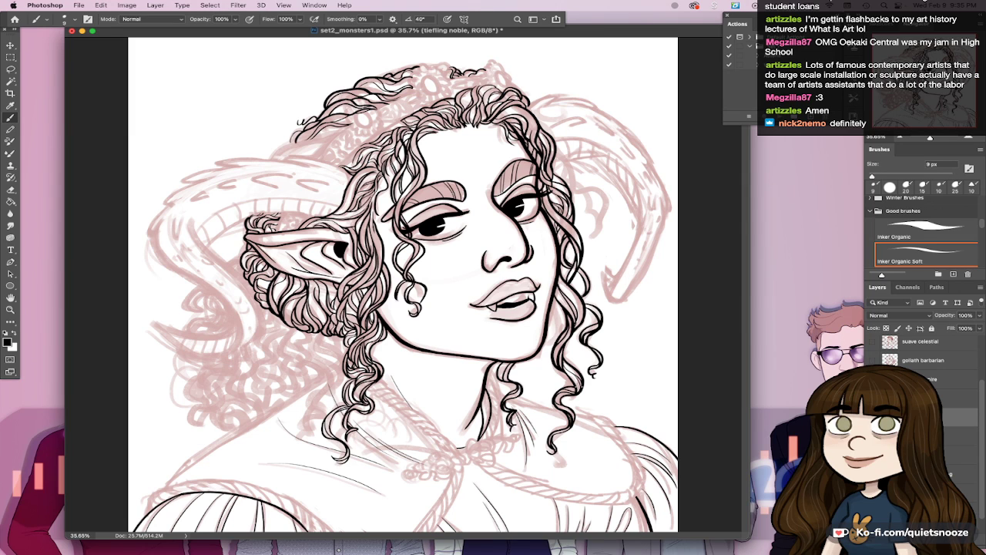
drag(614, 333, 614, 404)
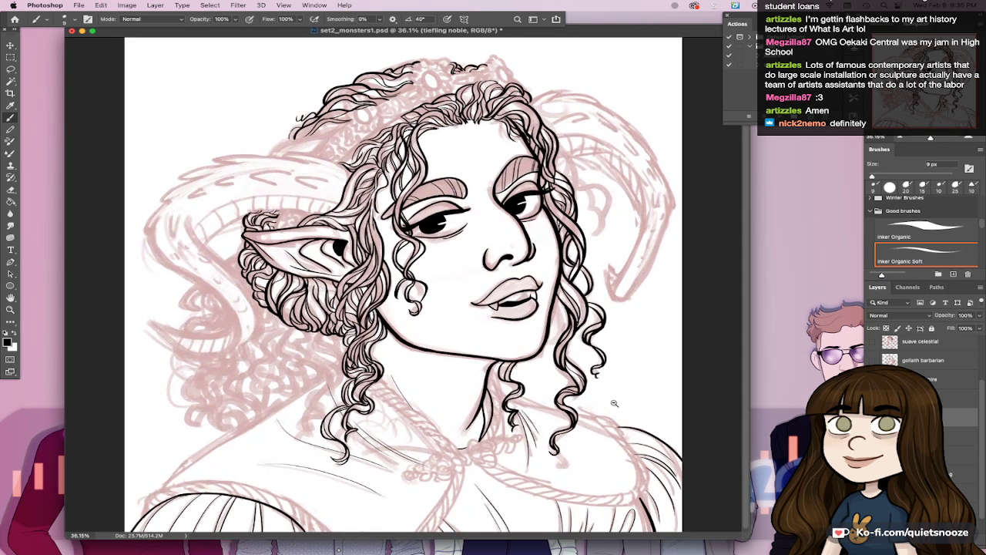
key(super+s)
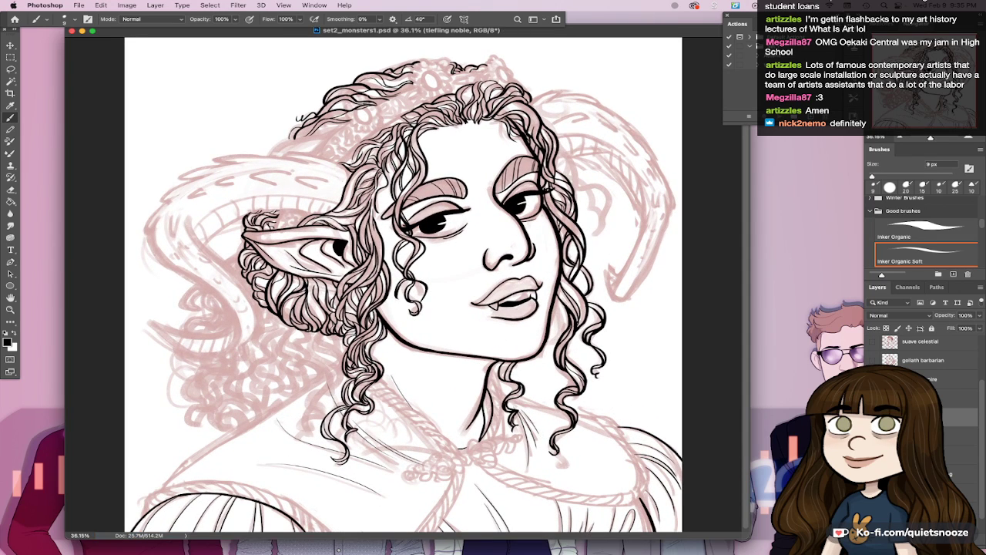
drag(542, 190, 552, 189)
key(super+z)
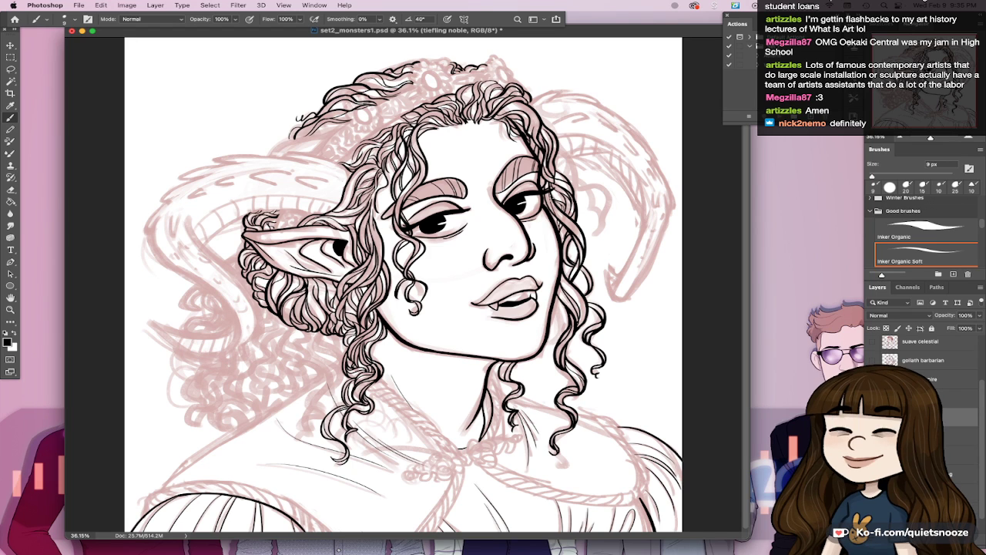
key(super+s)
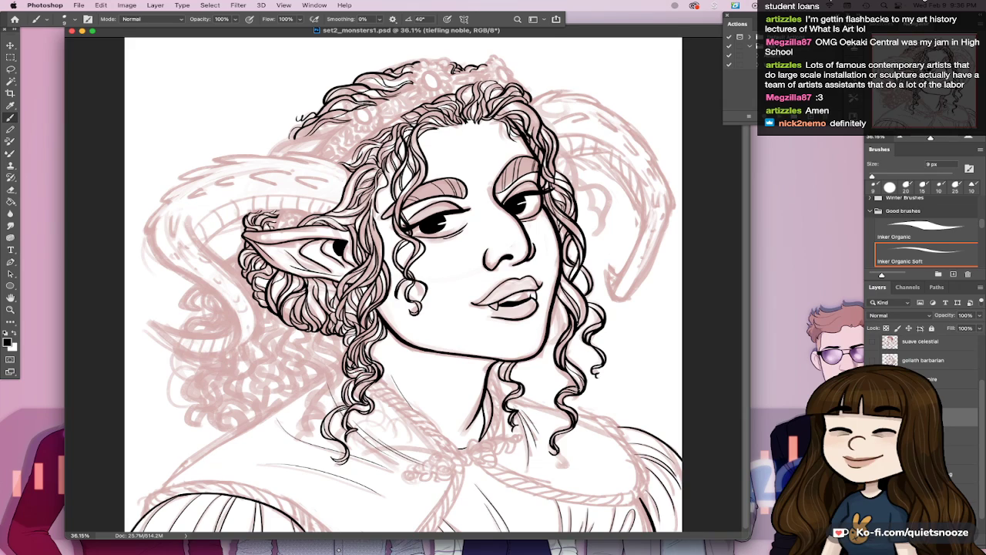
Step: Ink the curled tip of the small loose lock over the shoulder, beside the long curl below the ear
drag(311, 385, 377, 385)
mouse_move(292, 496)
mouse_down()
mouse_move(393, 495)
mouse_move(387, 507)
mouse_move(412, 492)
mouse_up()
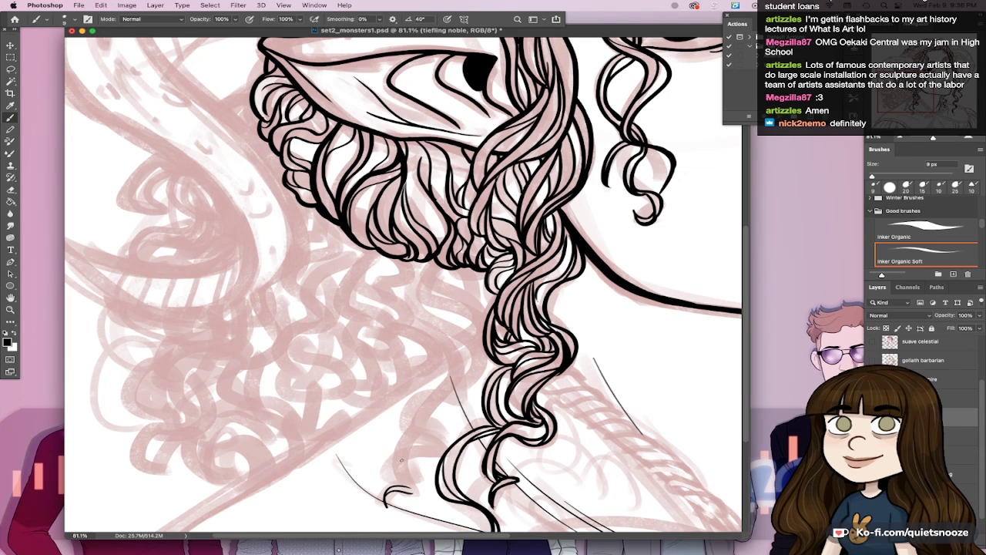
mouse_move(407, 448)
mouse_down()
mouse_move(396, 489)
mouse_move(414, 494)
mouse_move(414, 481)
mouse_move(413, 493)
mouse_up()
key(ctrl+z)
mouse_move(406, 448)
mouse_down()
mouse_move(397, 465)
mouse_move(411, 497)
mouse_move(401, 486)
mouse_move(410, 483)
mouse_up()
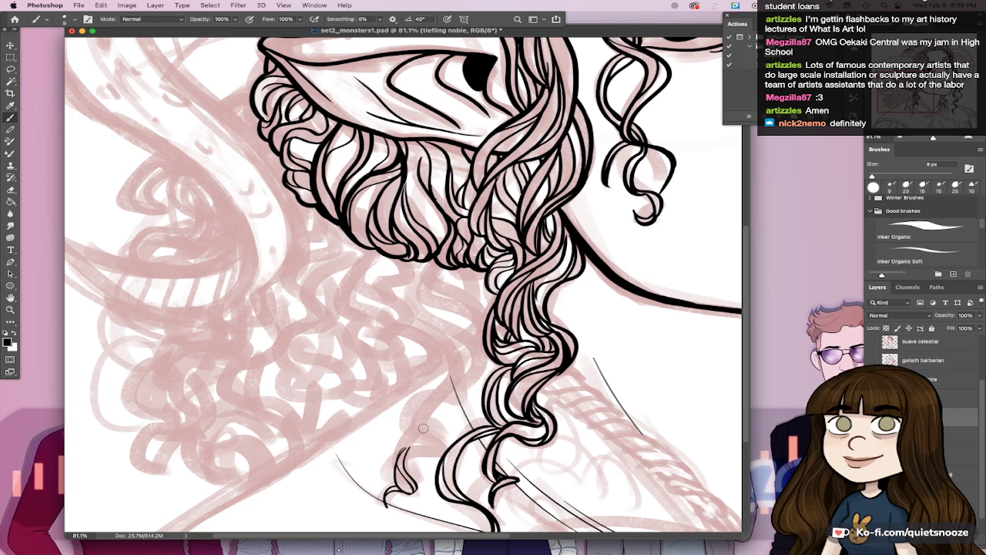
click(925, 255)
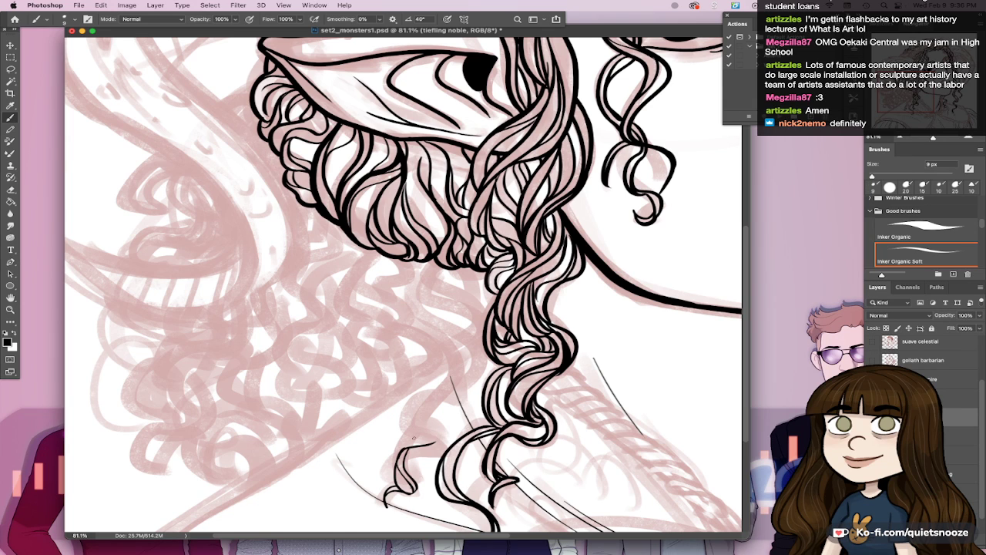
mouse_move(400, 453)
mouse_down()
mouse_move(437, 442)
mouse_move(392, 480)
mouse_up()
Step: Ink the wavy outline of a new lock hanging from the gathered hair below the ear, redoing unsatisfactory strokes
mouse_move(435, 260)
mouse_down()
mouse_move(426, 277)
mouse_move(456, 296)
mouse_move(434, 289)
mouse_move(439, 279)
mouse_move(475, 305)
mouse_up()
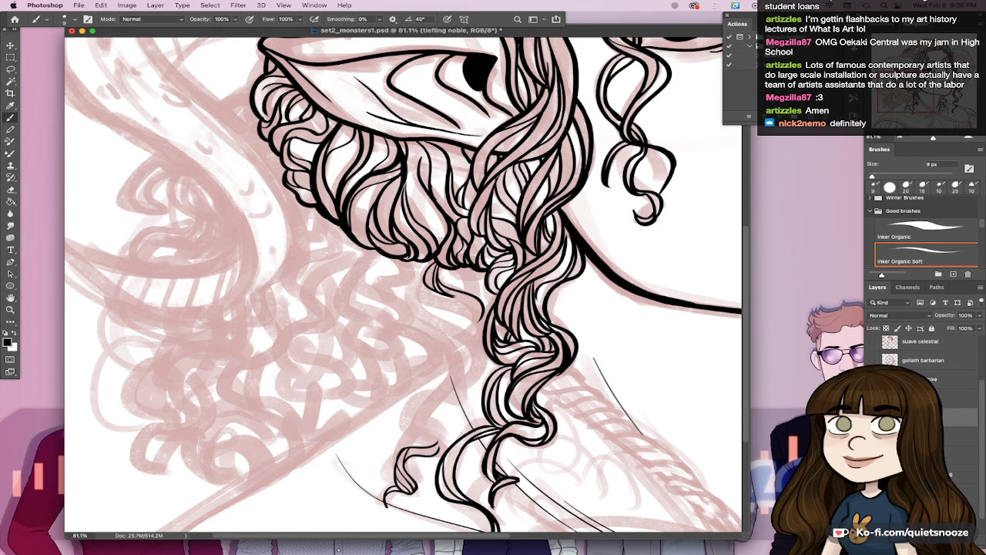
key(super+z)
mouse_move(438, 275)
mouse_down()
mouse_move(489, 314)
mouse_move(483, 330)
mouse_up()
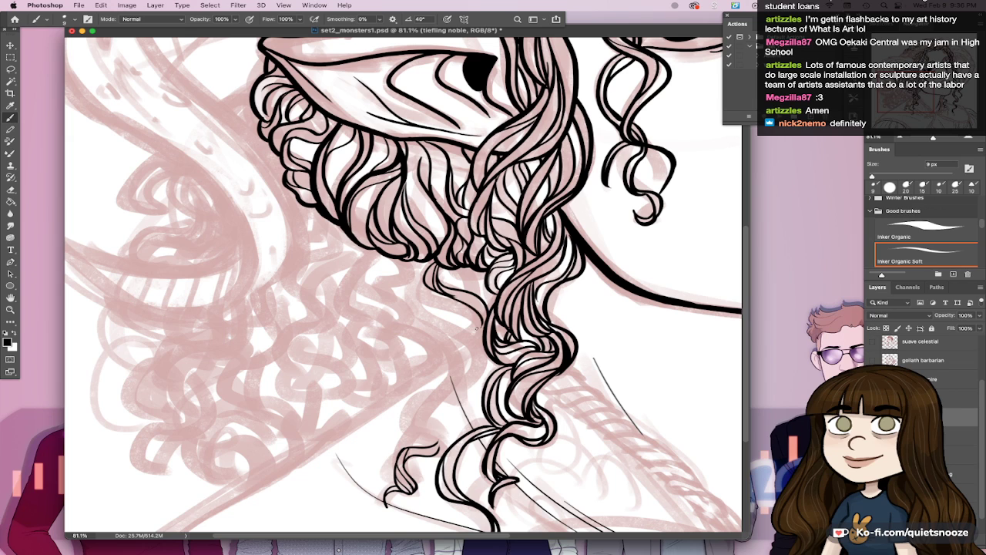
key(super+z)
mouse_move(452, 296)
mouse_down()
mouse_move(476, 334)
mouse_move(480, 325)
mouse_move(473, 335)
mouse_move(472, 306)
mouse_move(484, 333)
mouse_up()
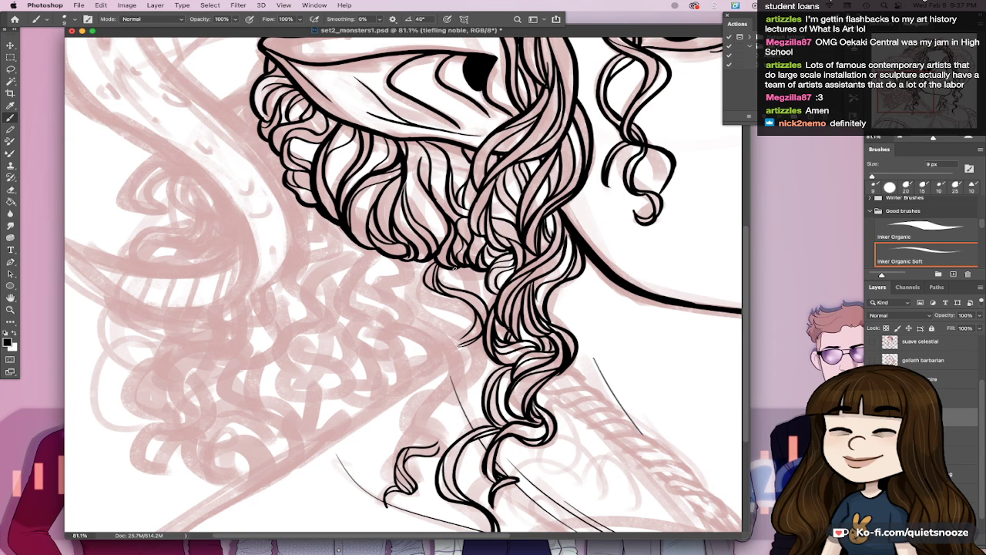
Step: Add the outer curve and fine inner strands to the wavy lock below the gathered hair
mouse_move(471, 266)
mouse_down()
mouse_move(479, 297)
mouse_move(447, 309)
mouse_move(474, 318)
mouse_up()
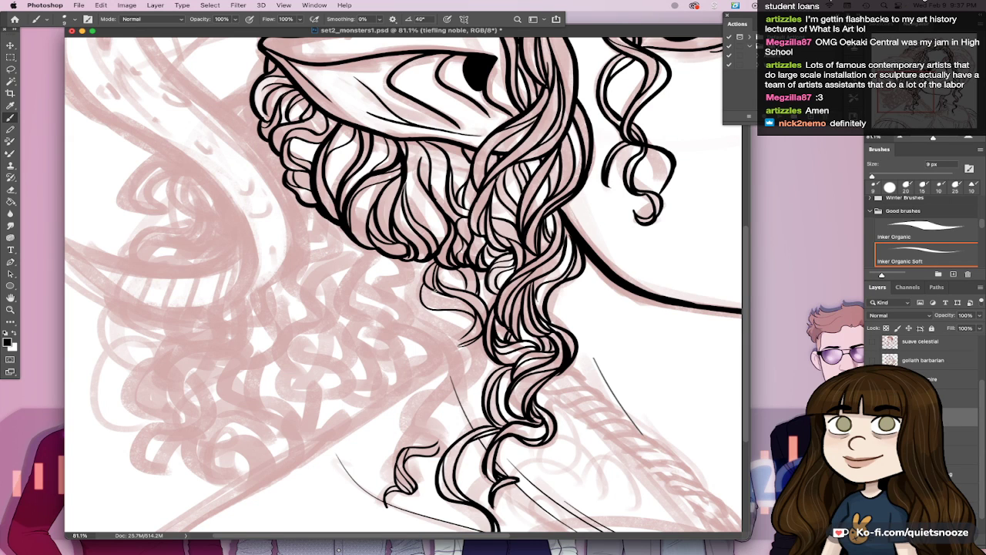
mouse_move(433, 285)
mouse_down()
mouse_move(429, 308)
mouse_move(469, 309)
mouse_up()
key(super+z)
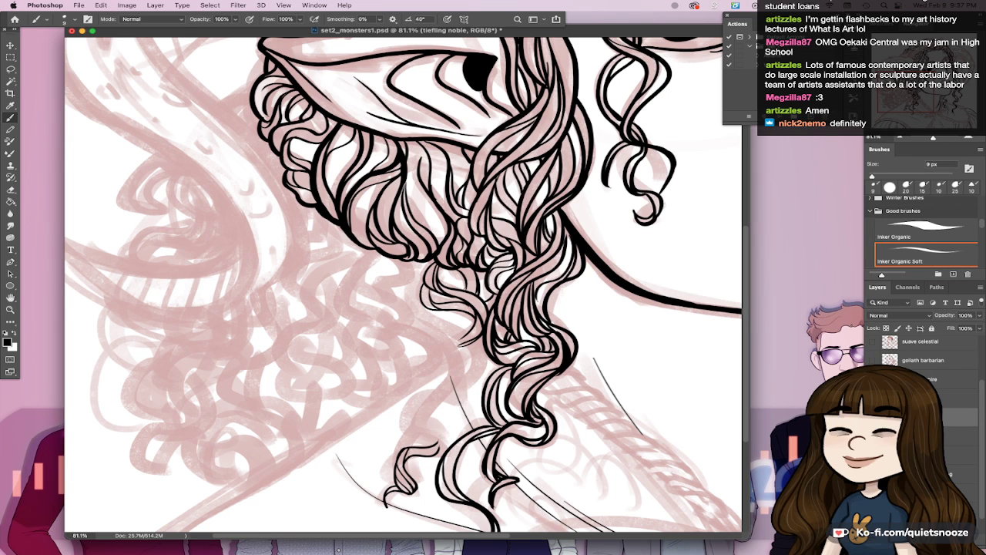
drag(438, 269, 466, 287)
key(super+z)
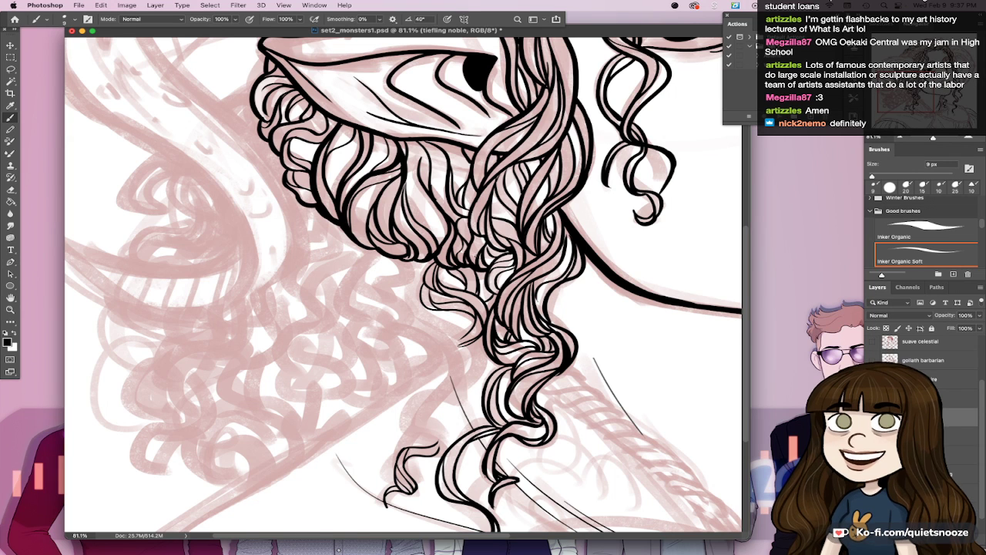
Step: Draw the S-shaped outline joining the upper hanging lock to the curled tip on the shoulder, and clean up its bend
drag(574, 357, 515, 358)
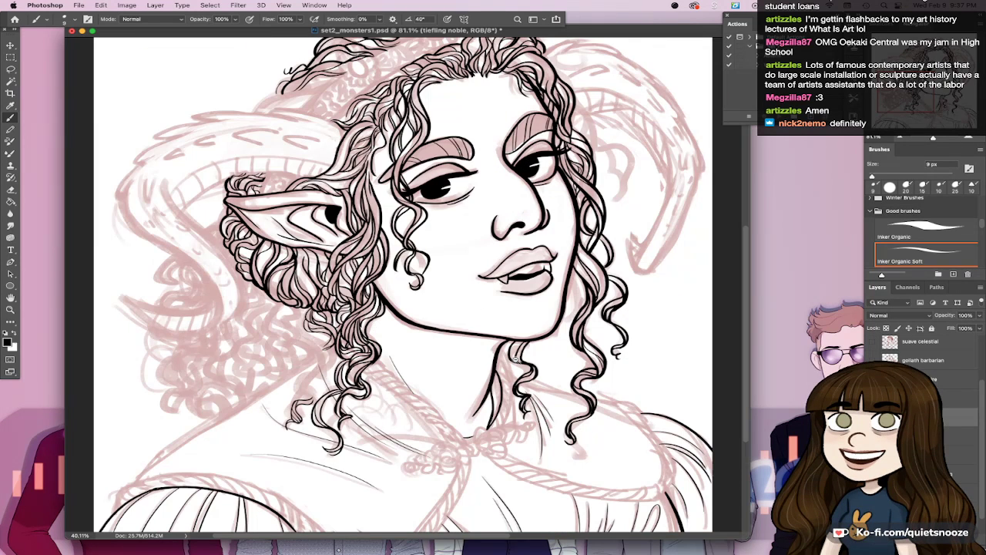
scroll(514, 359, down, 1)
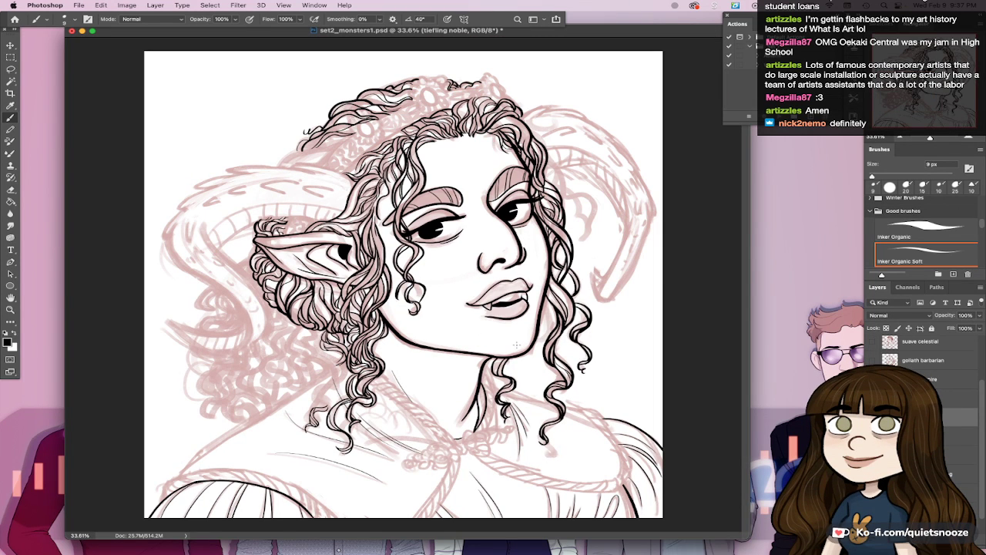
scroll(362, 360, up, 3)
drag(361, 360, 423, 396)
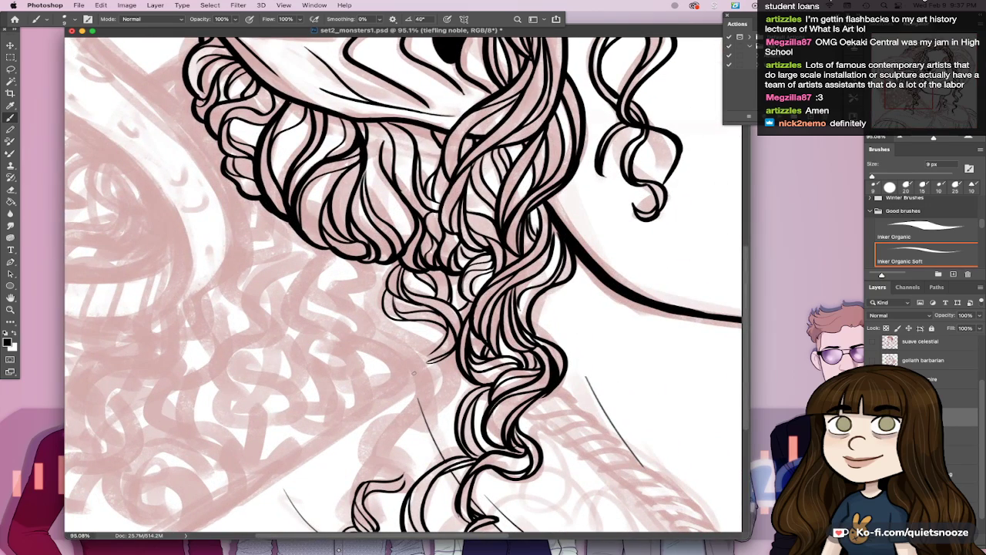
drag(406, 359, 410, 474)
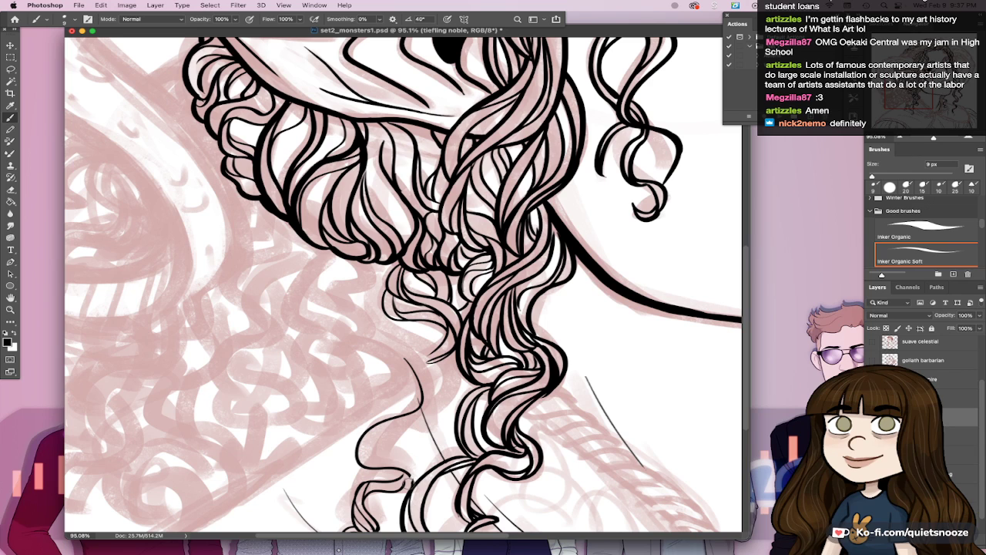
key(e)
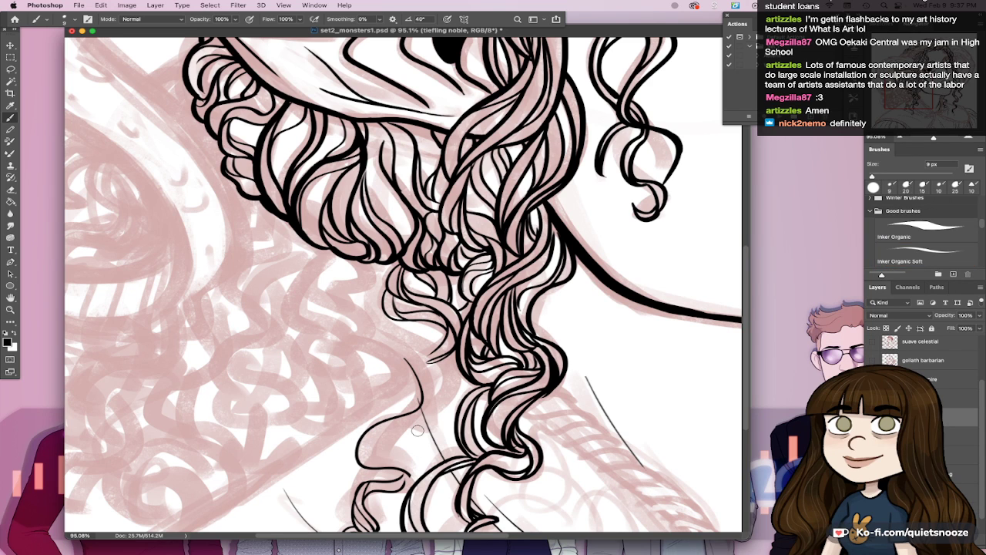
key(b)
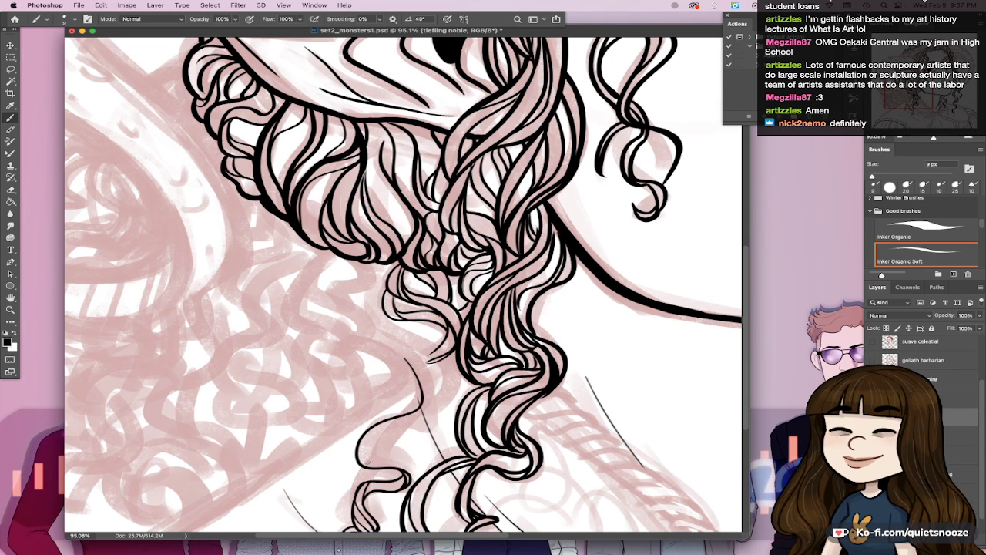
mouse_move(367, 466)
mouse_down()
mouse_move(364, 443)
mouse_move(430, 404)
mouse_up()
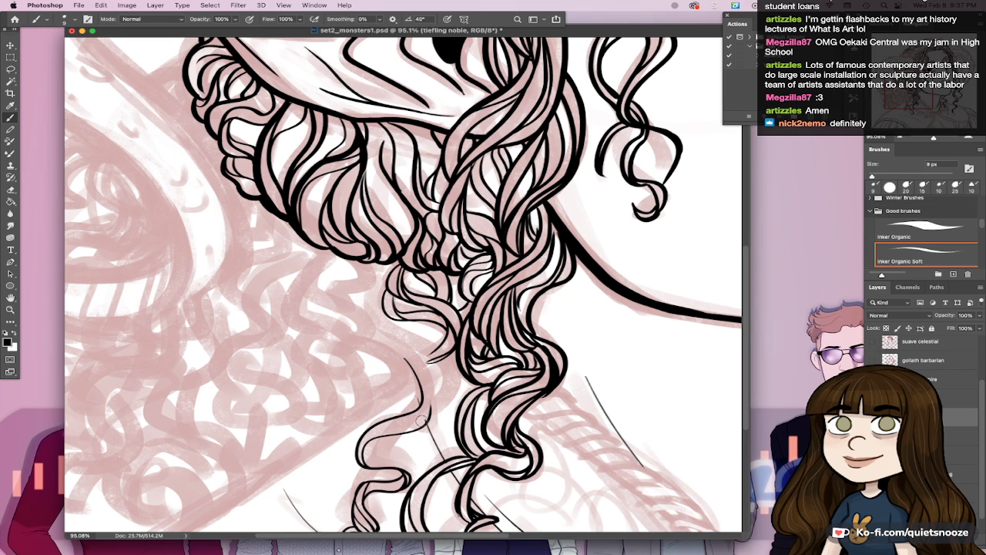
drag(421, 421, 428, 419)
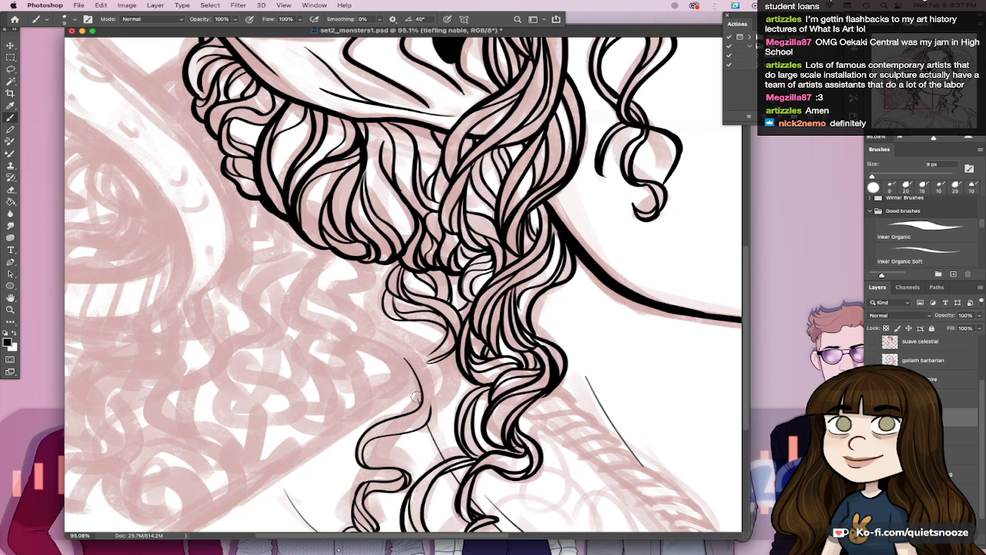
Step: Ink the tapered inner edge and inner strands of the S-shaped lock above the shoulder
drag(414, 370, 404, 410)
key(super+z)
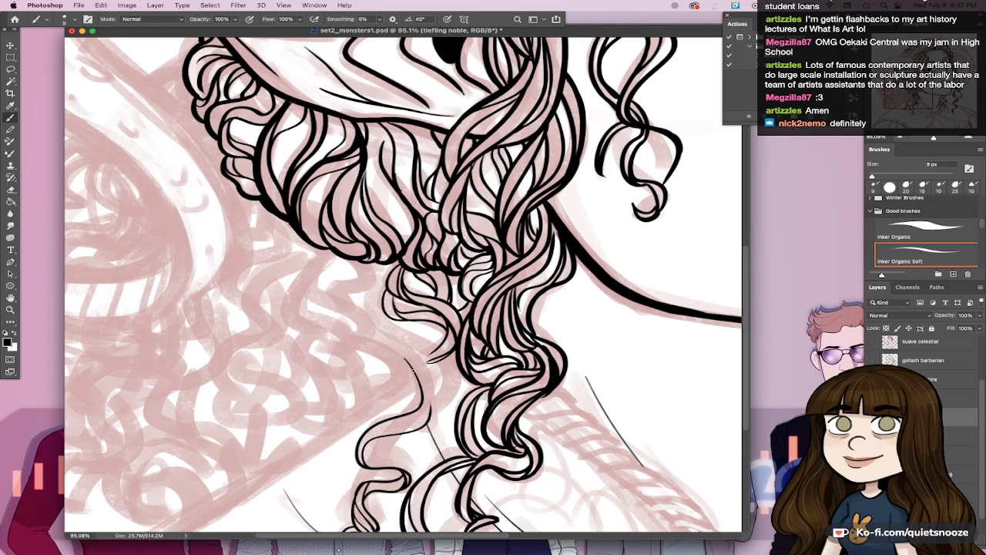
drag(415, 370, 403, 406)
drag(378, 437, 406, 478)
drag(366, 445, 413, 469)
key(super+z)
key(super+z)
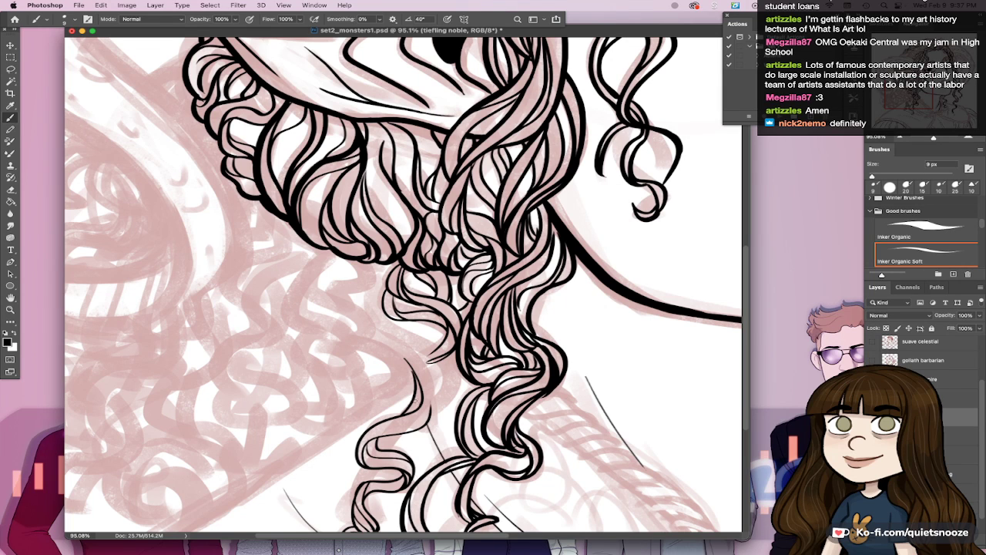
Step: Refine the strand line along the upper bend of the shoulder lock and save the file
drag(373, 428, 433, 412)
key(cmd+z)
drag(369, 430, 430, 416)
drag(368, 425, 433, 405)
key(cmd+z)
drag(376, 422, 433, 402)
key(cmd+z)
key(super+0)
key(super+s)
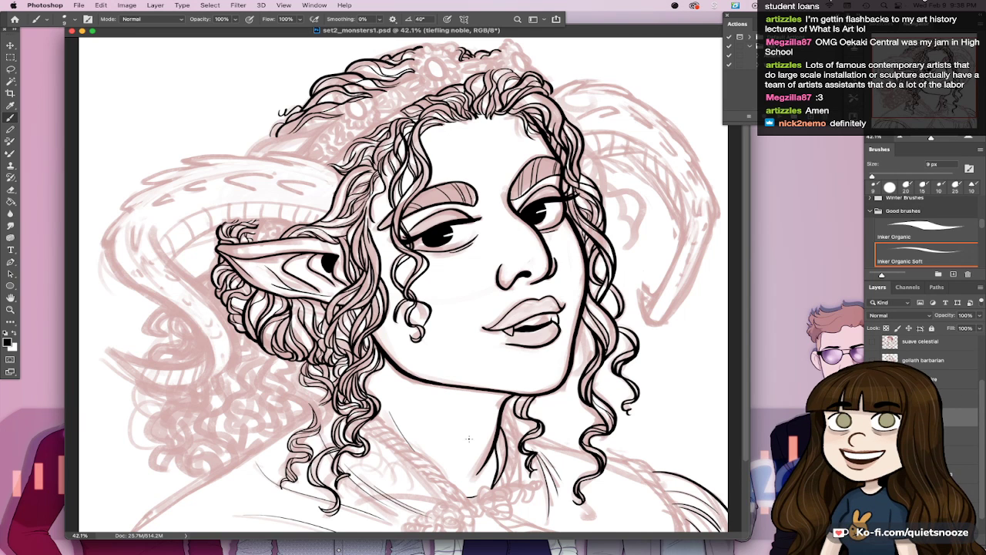
Step: Thicken the outer outline of the wavy lock below the gathered hair and extend it downward with a 15 px brush
drag(307, 370, 439, 354)
key(bracketright)
key(bracketright)
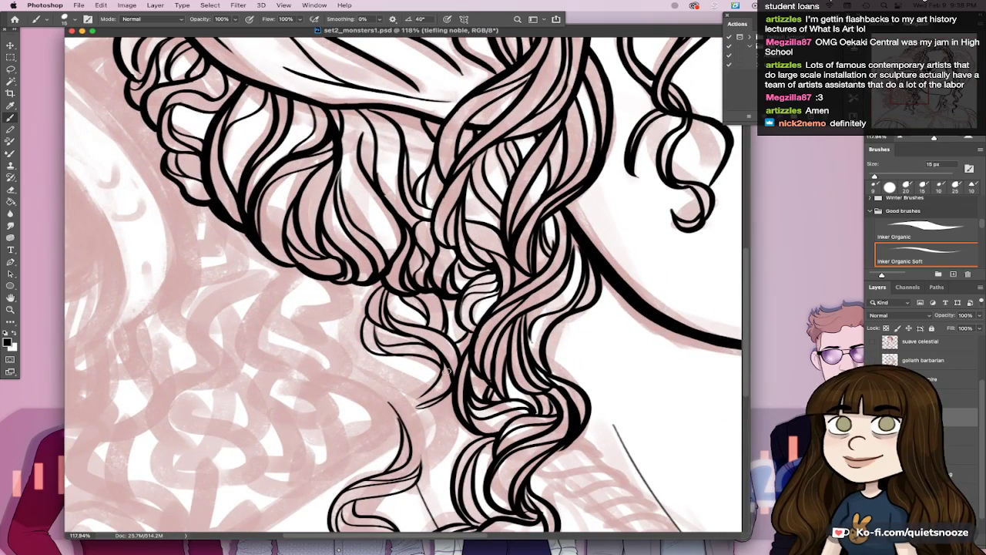
drag(426, 343, 440, 365)
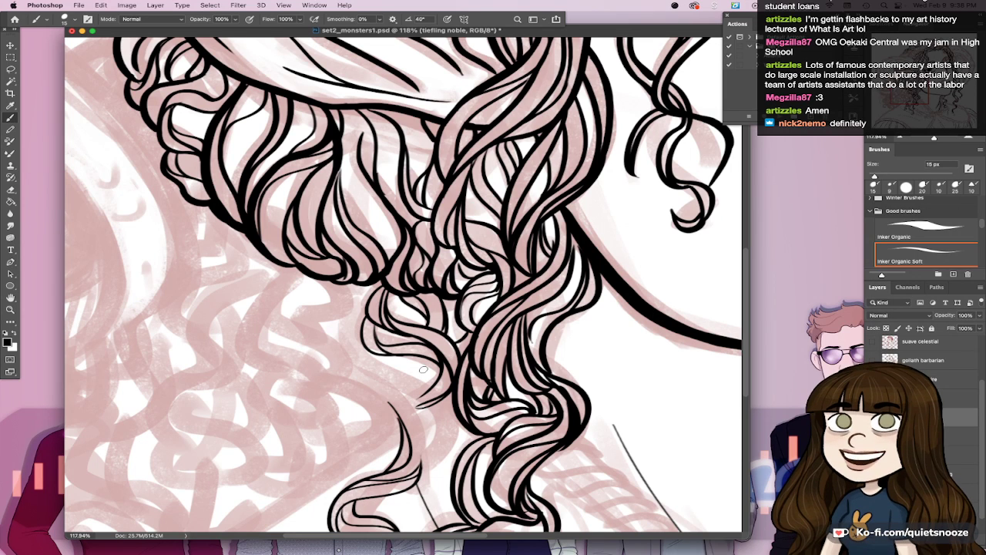
drag(419, 403, 441, 403)
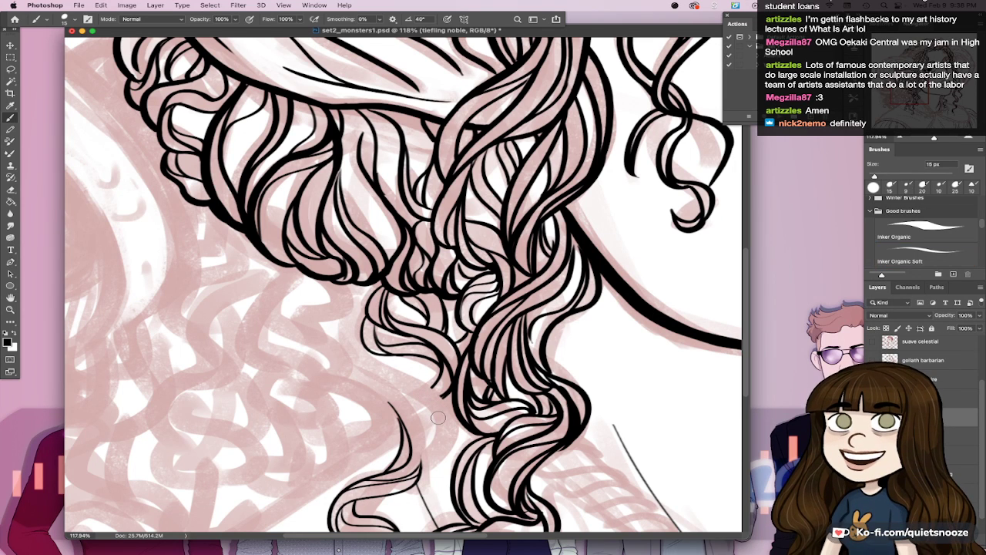
mouse_move(360, 315)
mouse_down()
mouse_move(362, 348)
mouse_move(379, 362)
mouse_up()
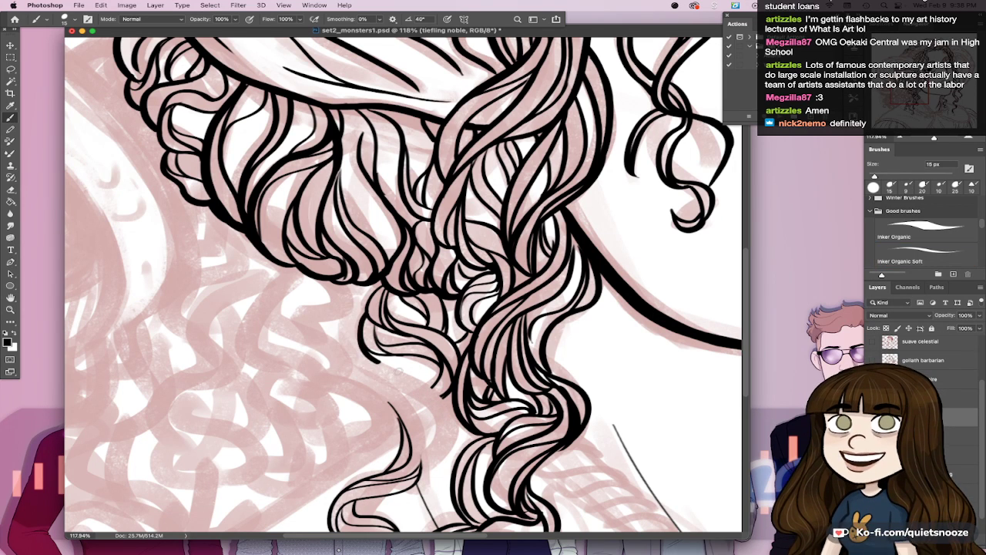
key(period)
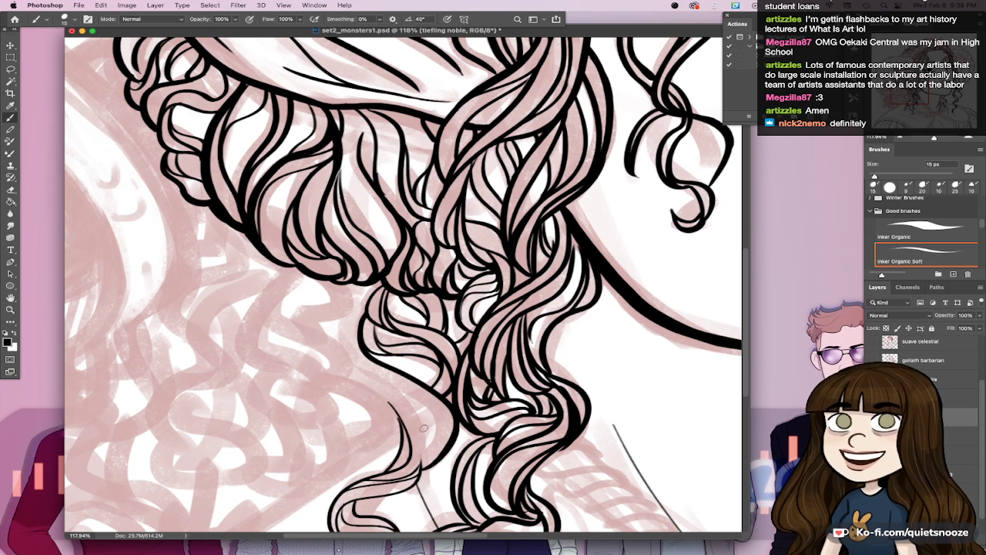
Step: Draw the lock's second outer curve from the gathered hair down and the tapered edge joining it to the shoulder curl
drag(349, 301, 452, 433)
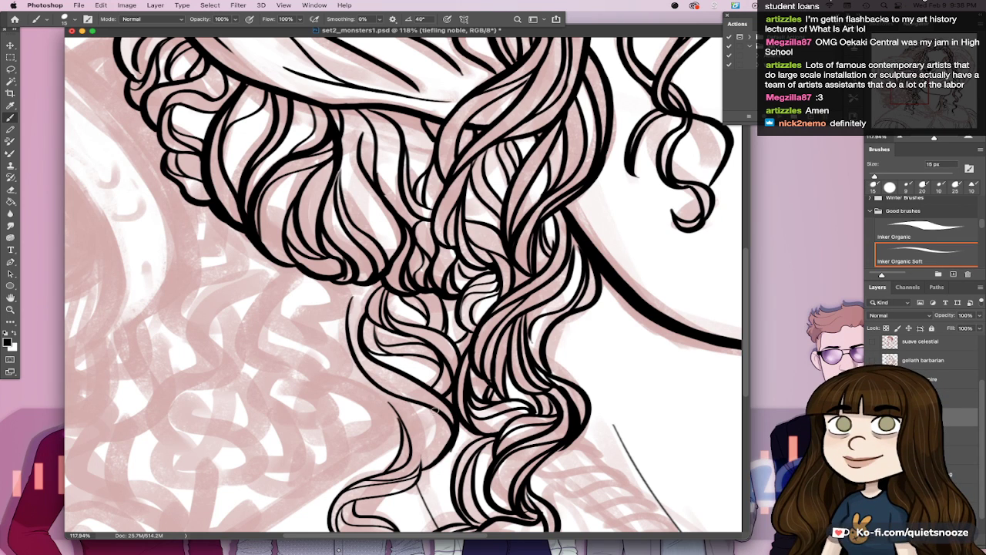
key(super+z)
mouse_move(355, 286)
mouse_down()
mouse_move(340, 333)
mouse_move(436, 440)
mouse_move(436, 420)
mouse_move(424, 409)
mouse_move(421, 469)
mouse_up()
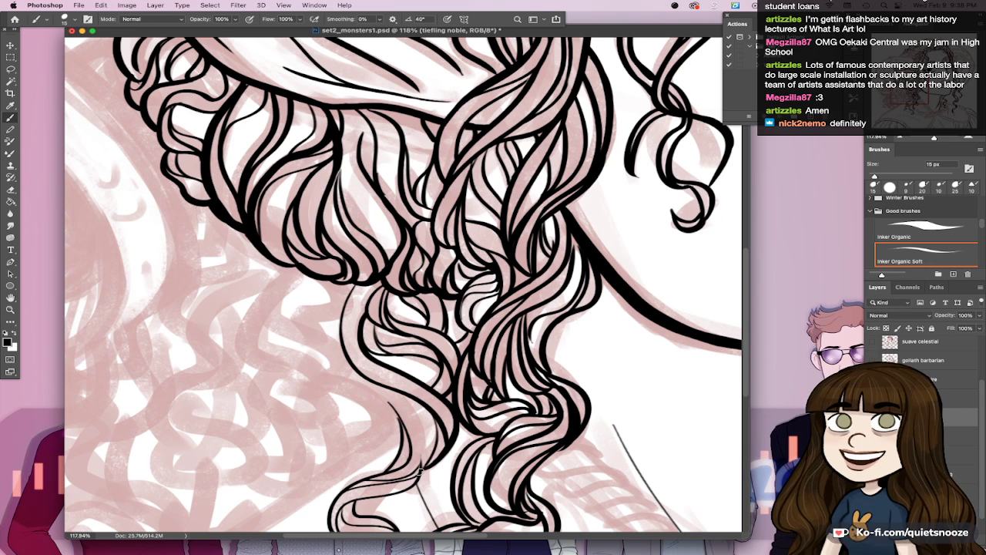
key(super+z)
drag(392, 388, 418, 473)
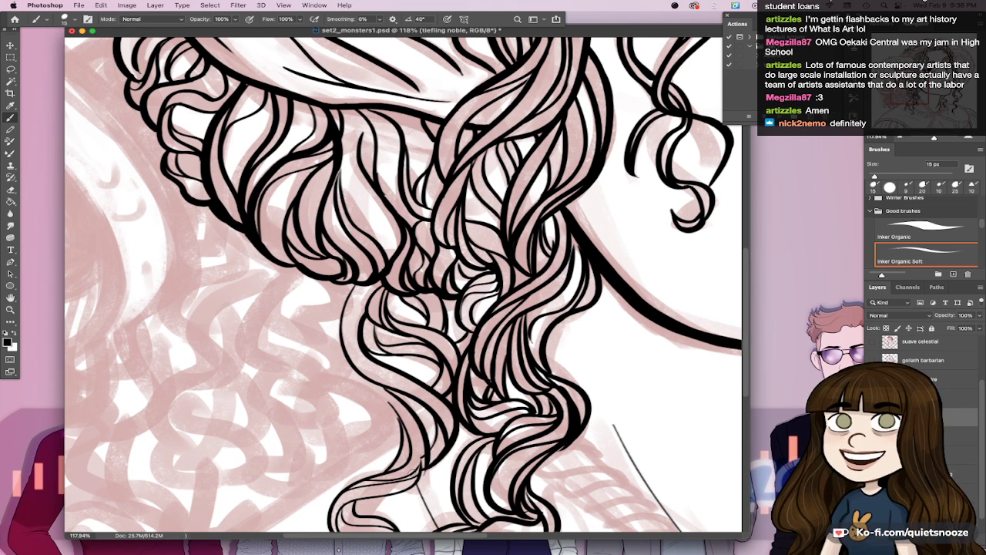
key(ctrl+z)
drag(391, 392, 411, 490)
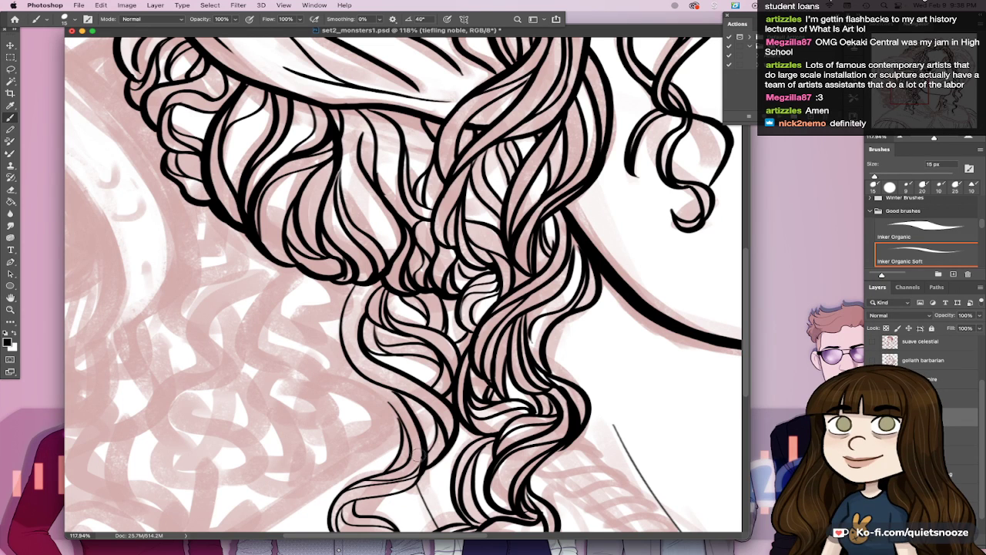
key(e)
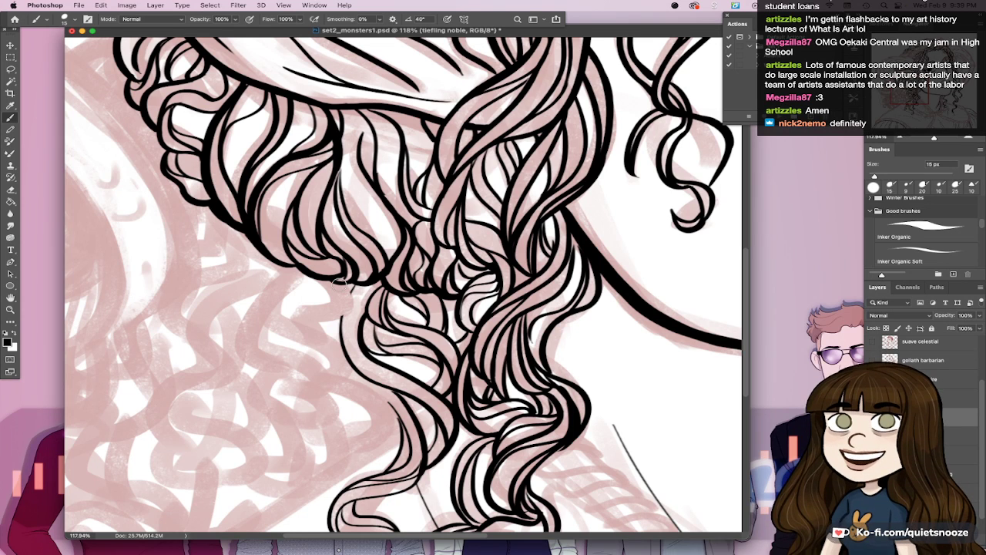
Step: Ink a short strand emerging under the gathered hair and join it to the top of the wavy lock's outer edge
key(period)
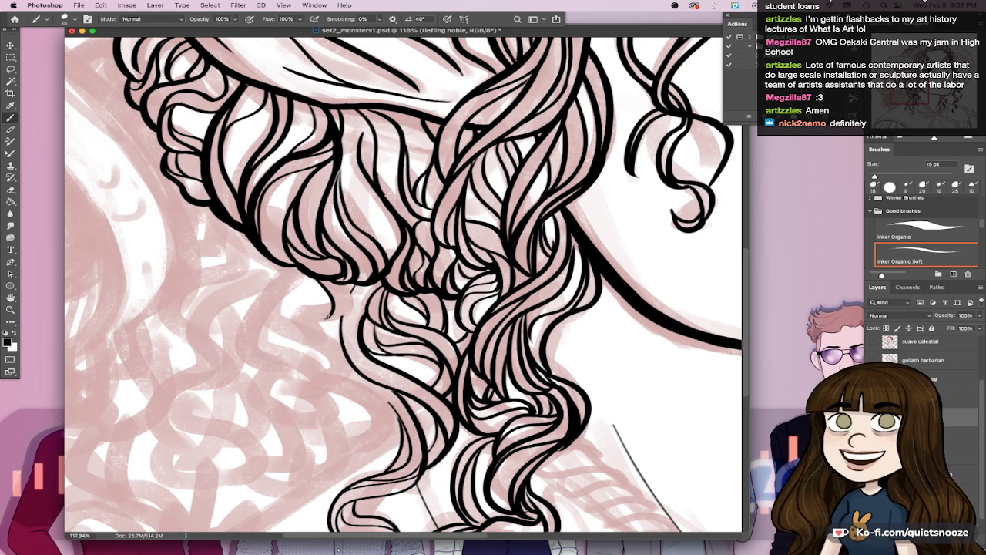
drag(325, 315, 347, 289)
key(super+z)
drag(352, 366, 378, 283)
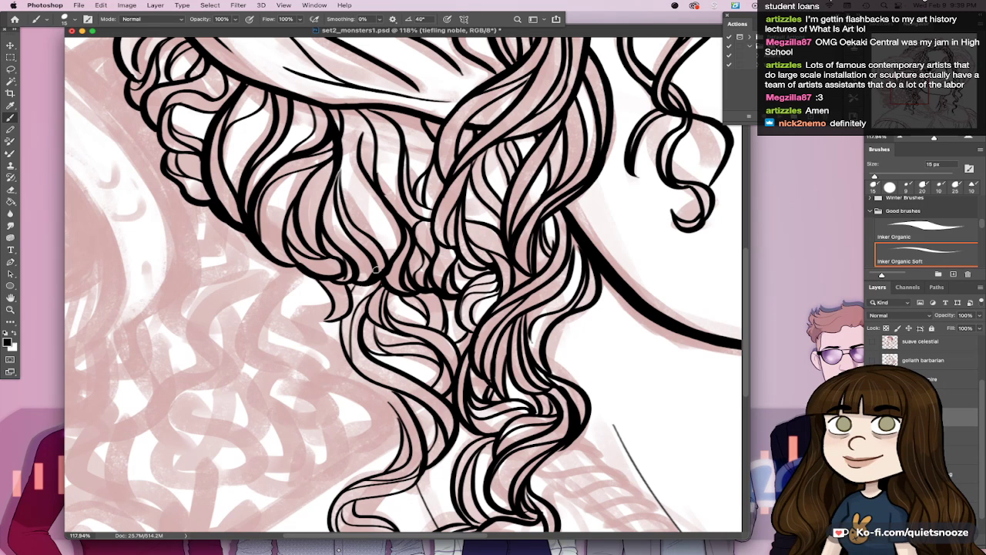
key(super+z)
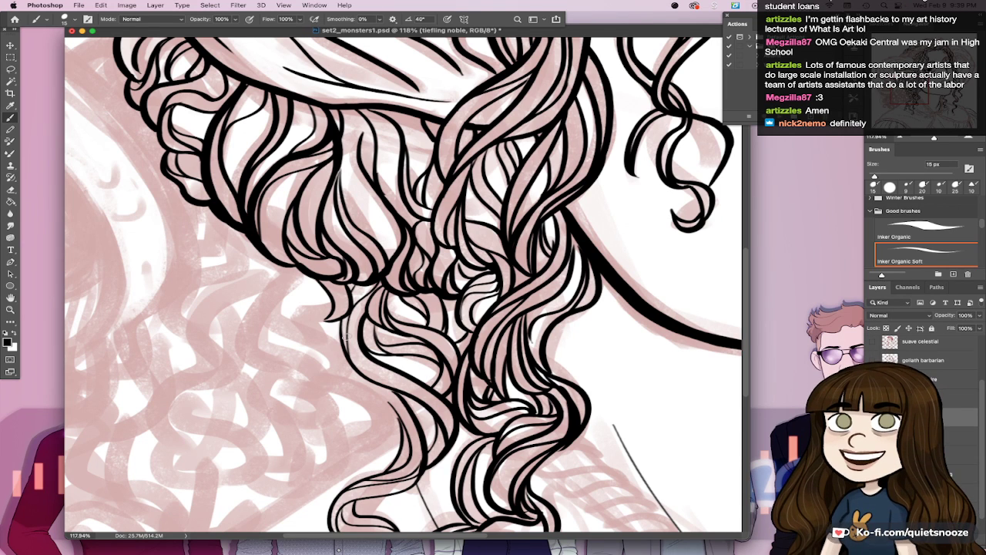
drag(346, 326, 405, 379)
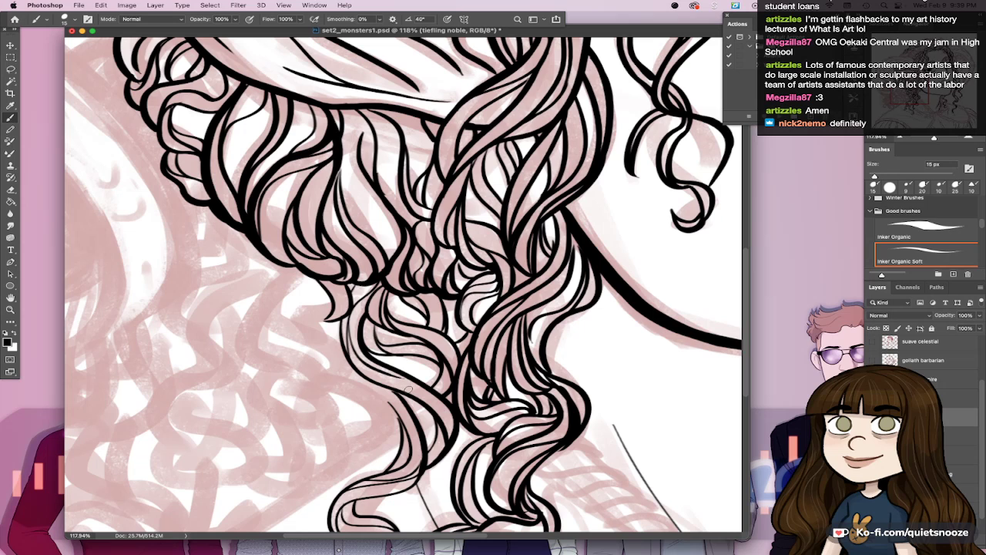
key(ctrl+z)
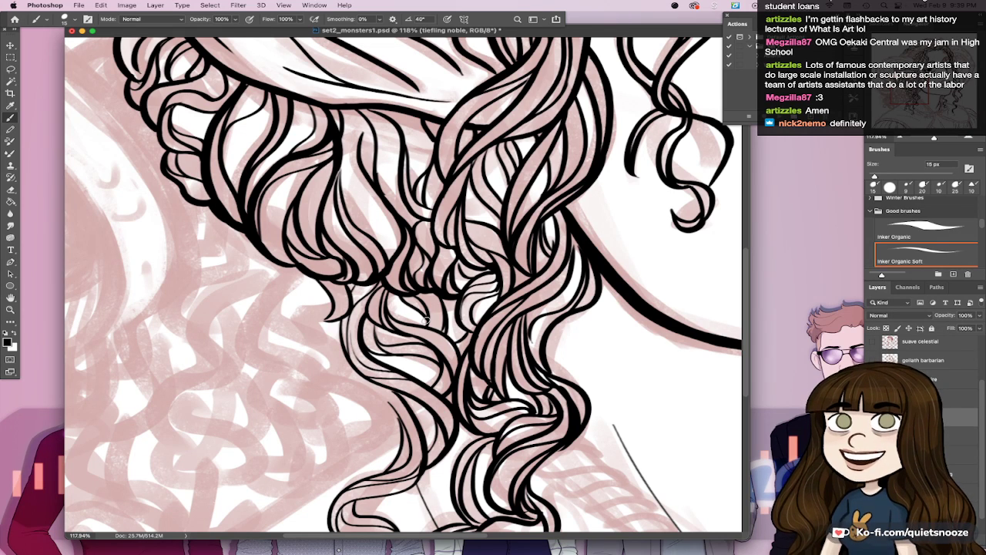
Step: Extend the short strand below the gathered hair into a small curled tip
scroll(369, 343, up, 5)
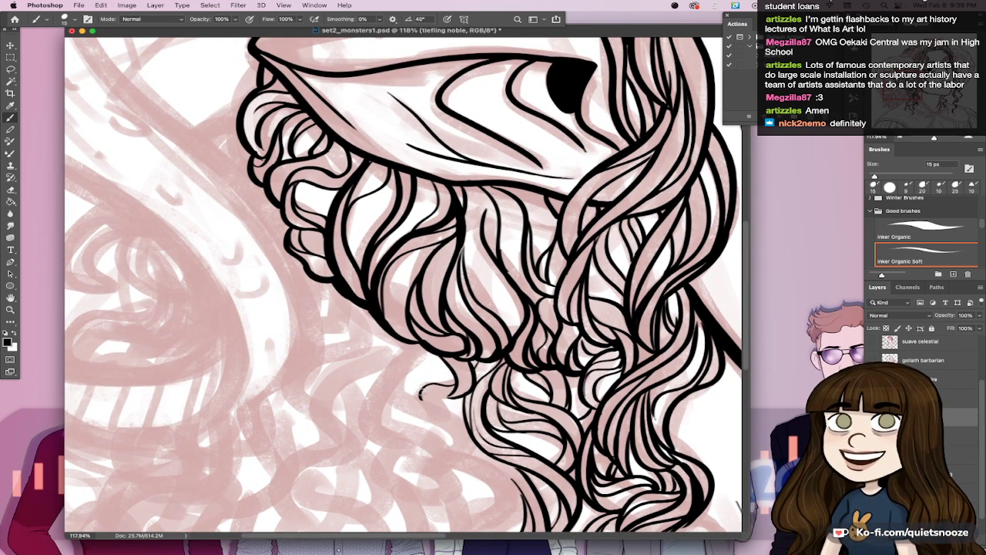
mouse_move(420, 399)
mouse_down()
mouse_move(453, 375)
mouse_move(466, 387)
mouse_move(445, 429)
mouse_up()
key(super+z)
key(ctrl+z)
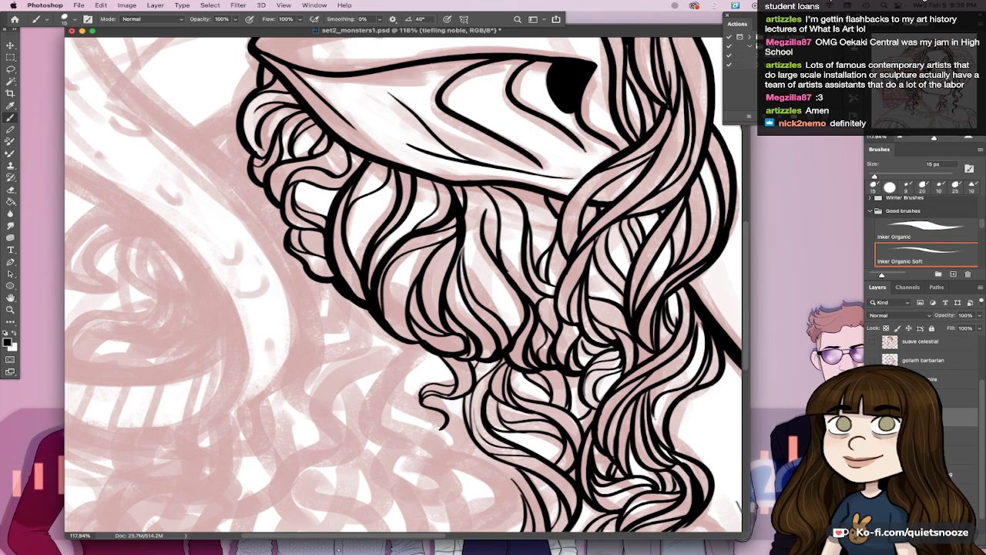
mouse_move(438, 396)
mouse_down()
mouse_move(452, 419)
mouse_move(444, 428)
mouse_up()
key(super+z)
Step: Ink a small thin curl between the far side of the jaw and the long hanging lock
scroll(493, 385, down, 3)
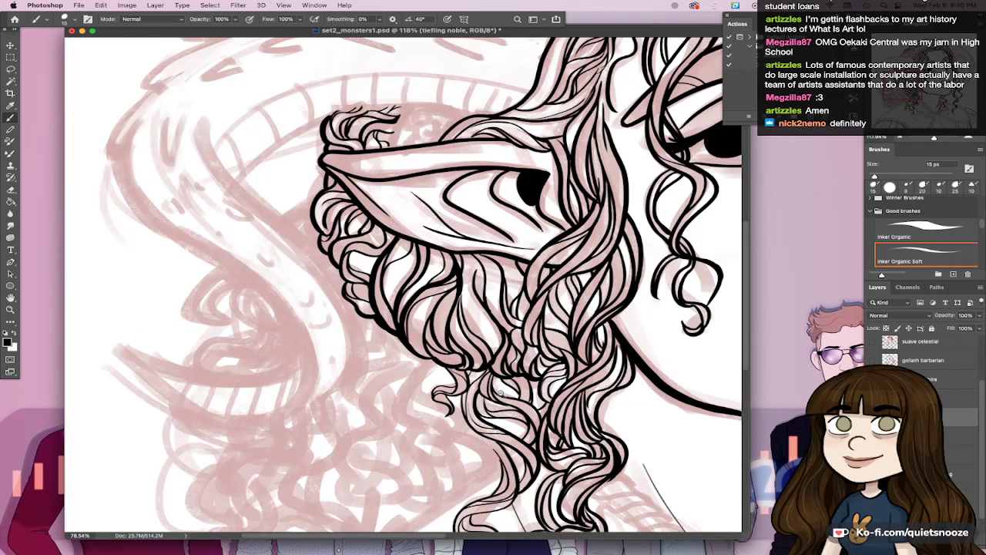
scroll(499, 394, down, 3)
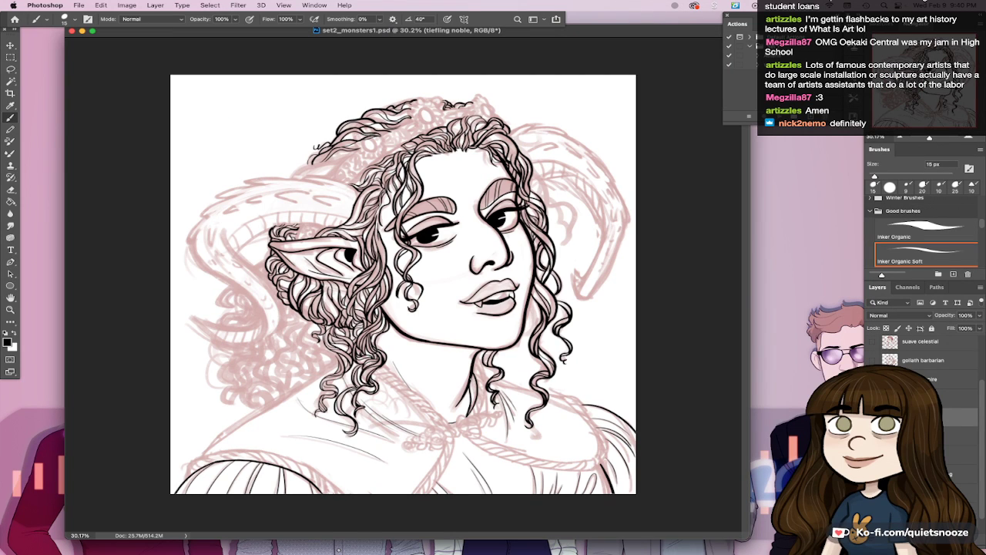
scroll(531, 308, up, 2)
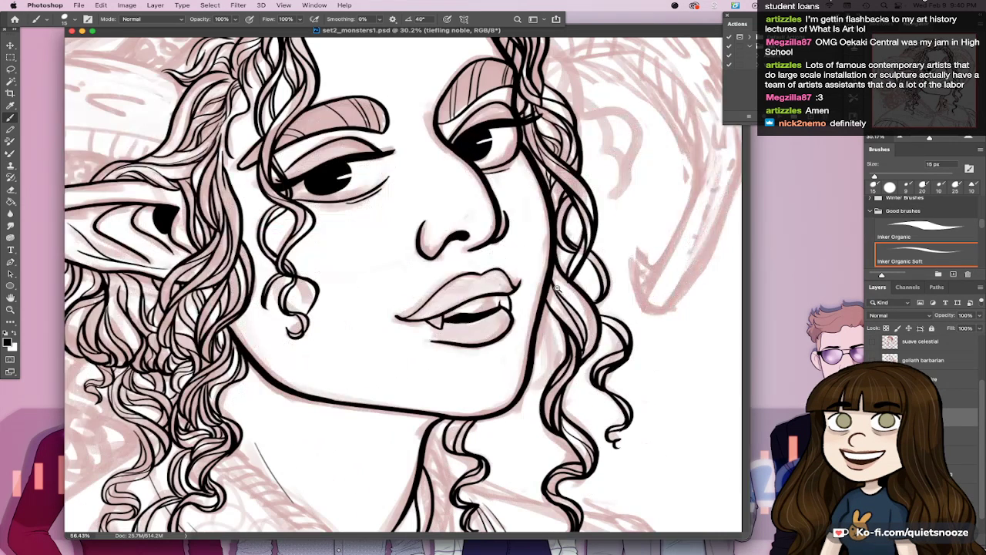
scroll(557, 288, up, 2)
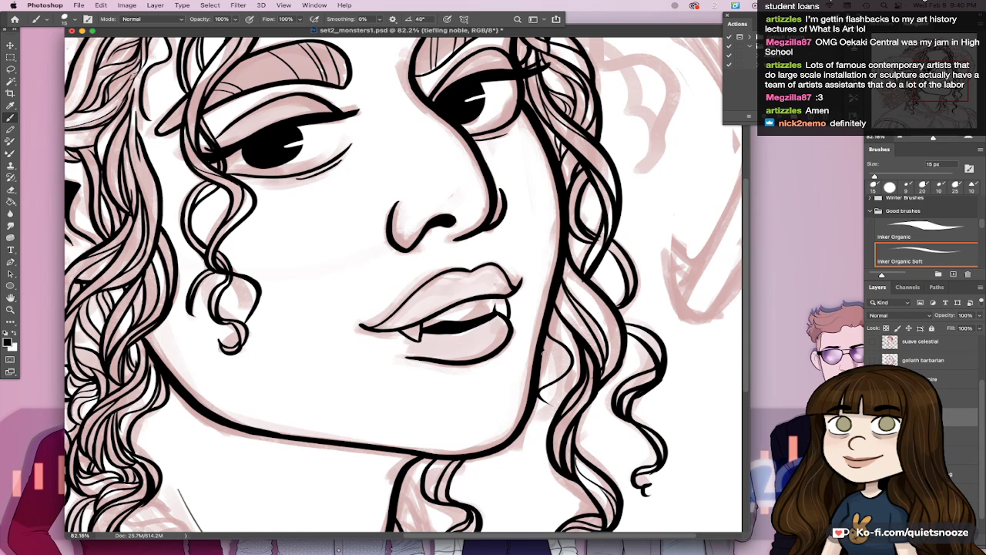
drag(544, 353, 555, 410)
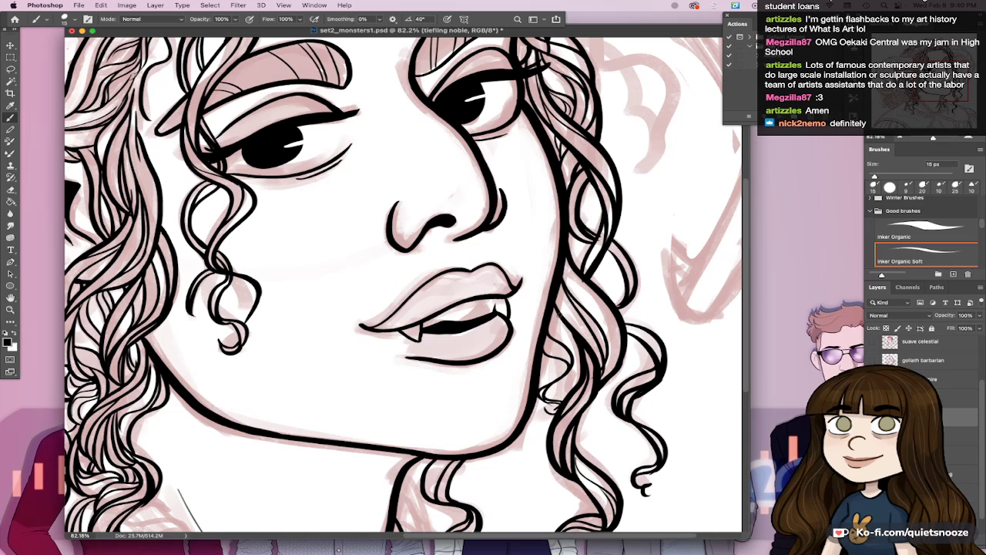
Step: Ink the cloak's near shoulder line from the puffed sleeve up to the hanging locks, continuing it through the gaps between the curls
scroll(566, 392, down, 10)
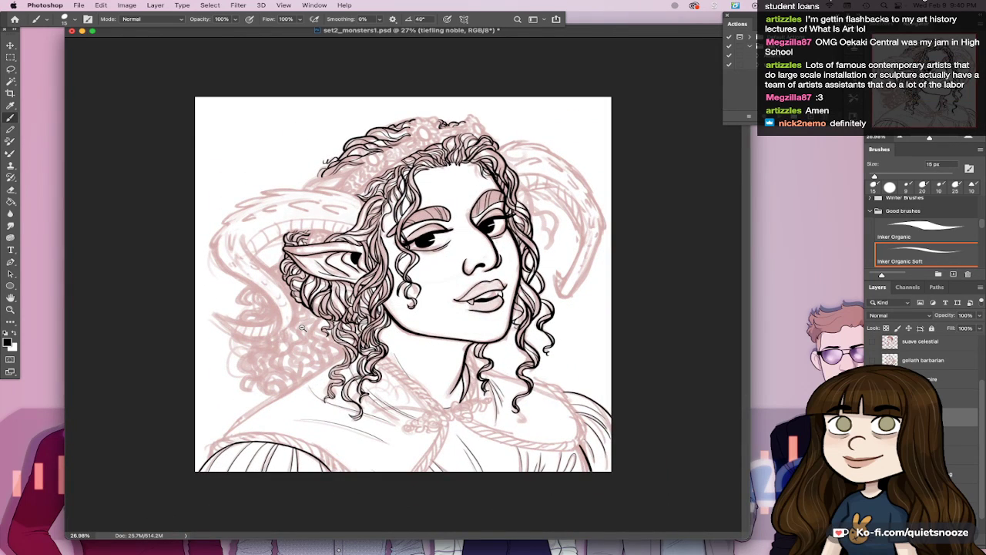
alt+scroll(303, 327, up, 4)
mouse_move(119, 466)
mouse_down()
mouse_move(280, 356)
mouse_move(320, 332)
mouse_up()
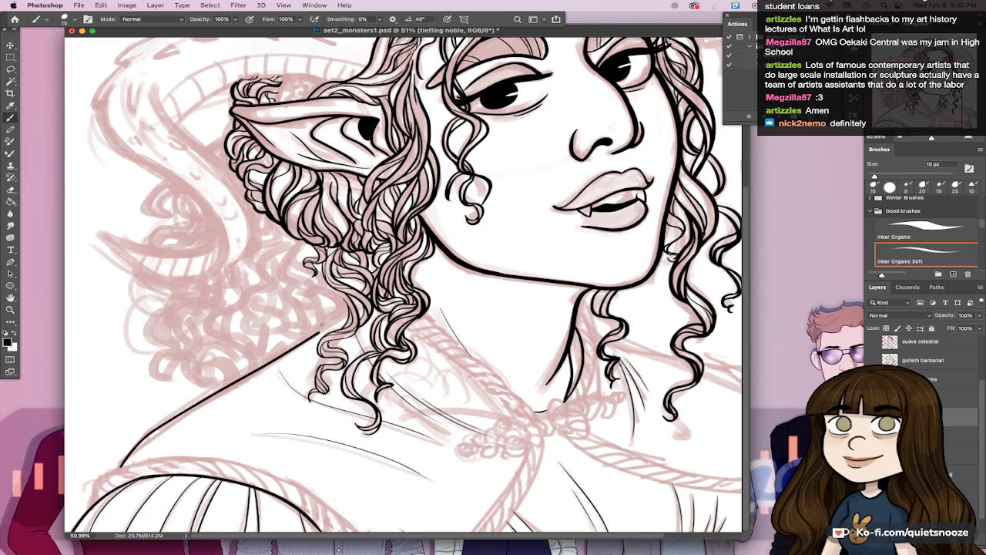
drag(320, 324, 348, 311)
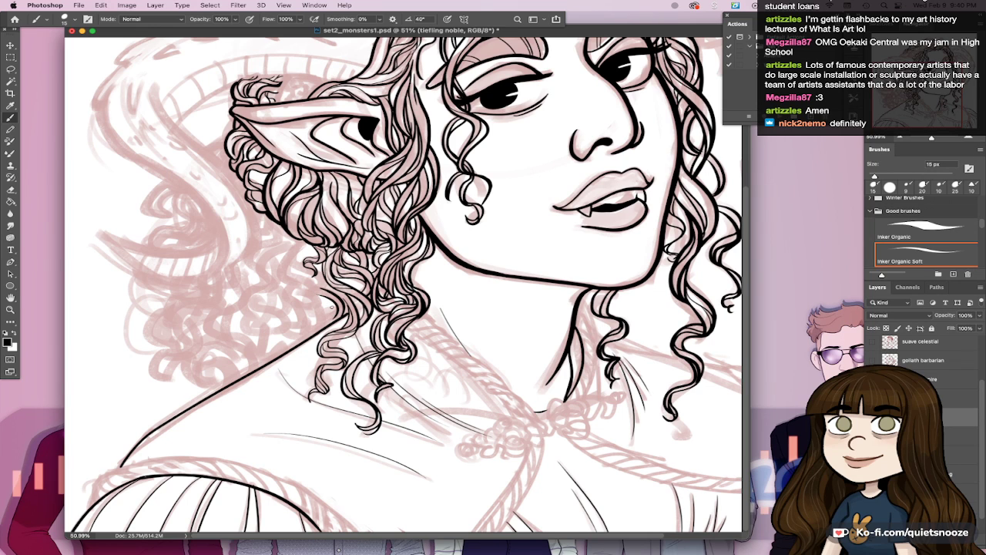
mouse_move(335, 299)
mouse_down()
mouse_move(325, 316)
mouse_move(343, 306)
mouse_up()
drag(360, 299, 356, 309)
scroll(452, 315, down, 3)
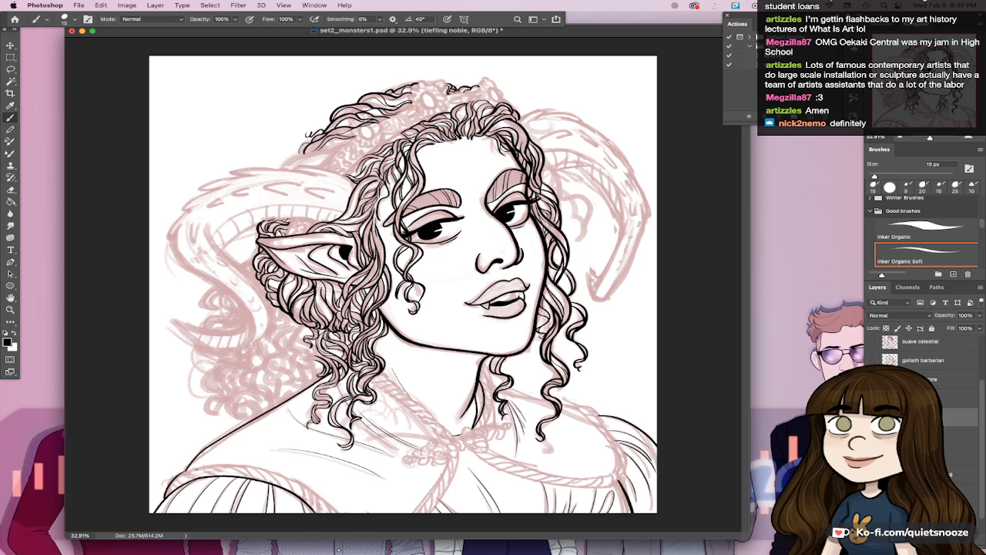
Step: Save the file and, on a new layer, ink the cloak's edge over the far shoulder with a 25 px brush
key(bracketright)
key(ctrl+s)
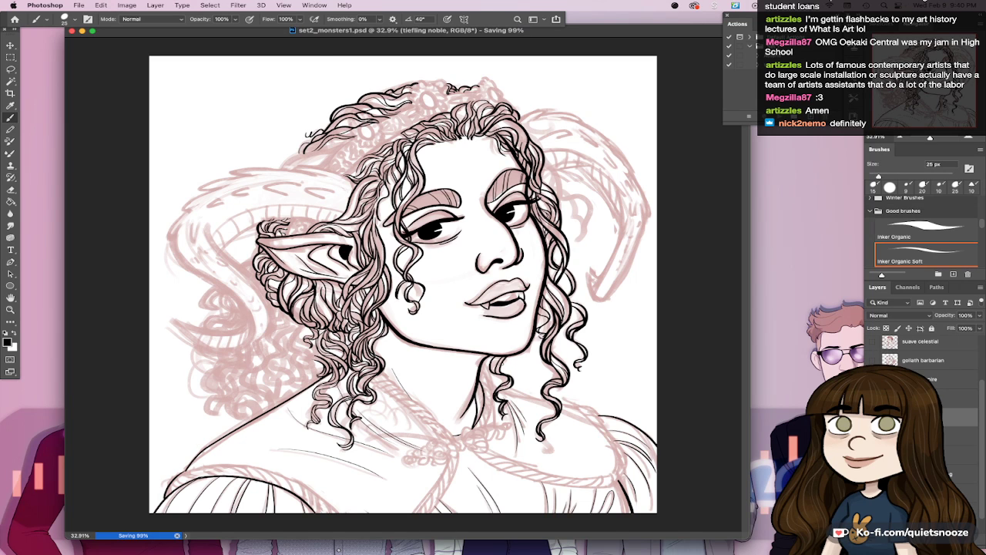
scroll(571, 390, down, 1)
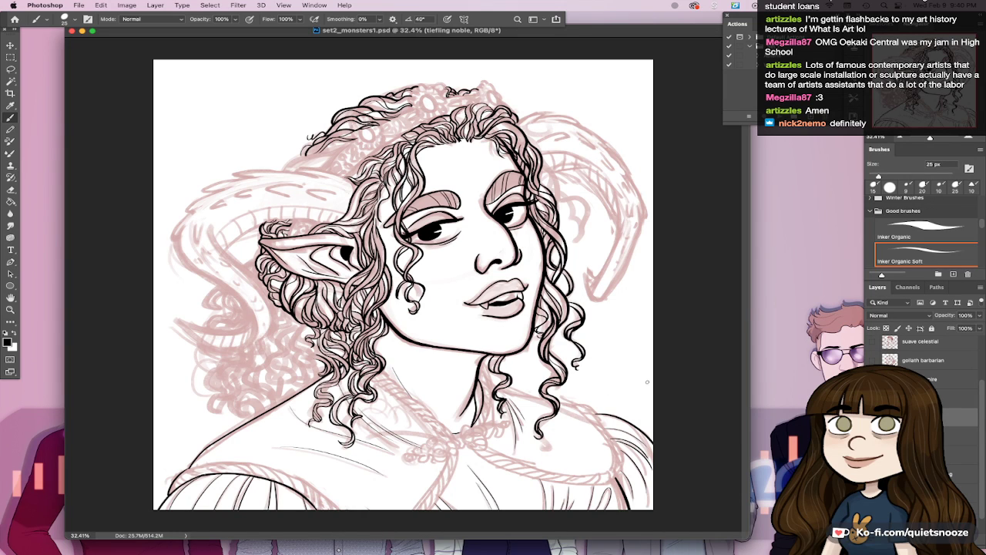
click(954, 515)
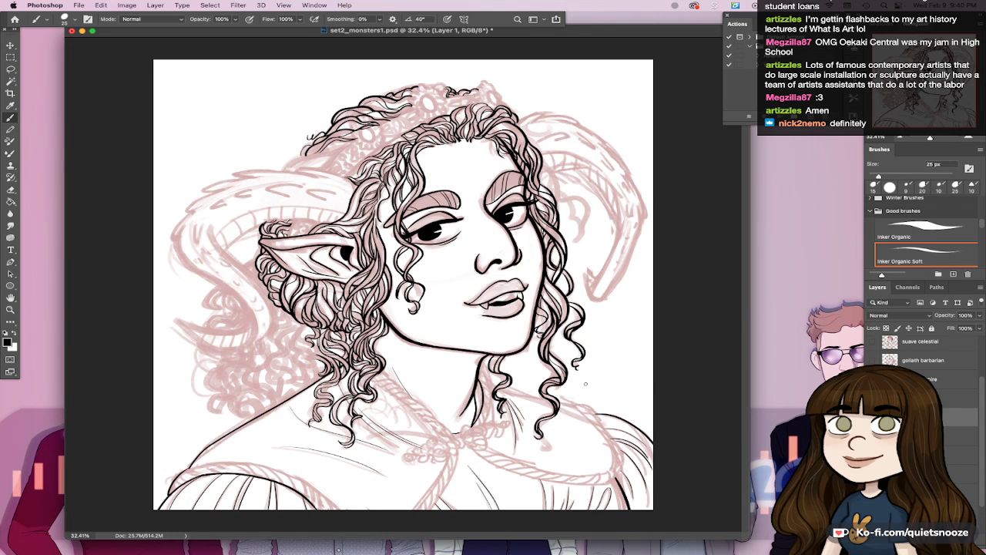
drag(493, 382, 605, 430)
key(ctrl+z)
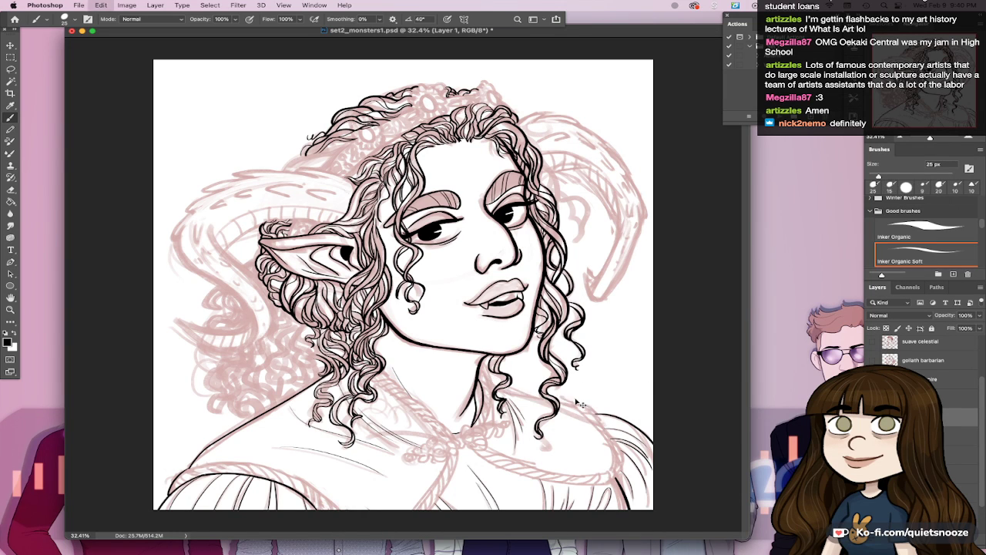
drag(490, 380, 595, 421)
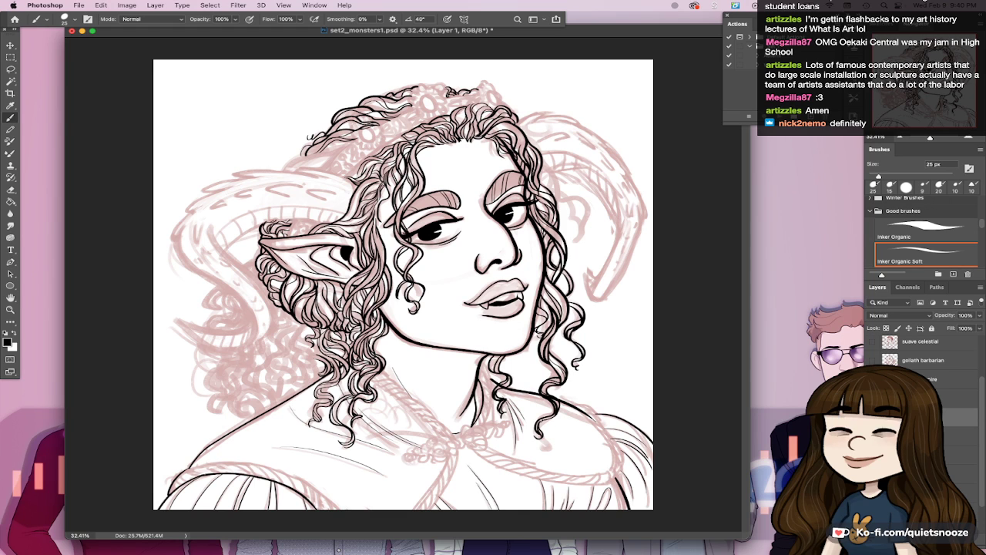
mouse_move(373, 378)
mouse_down()
mouse_move(418, 411)
mouse_move(425, 509)
mouse_up()
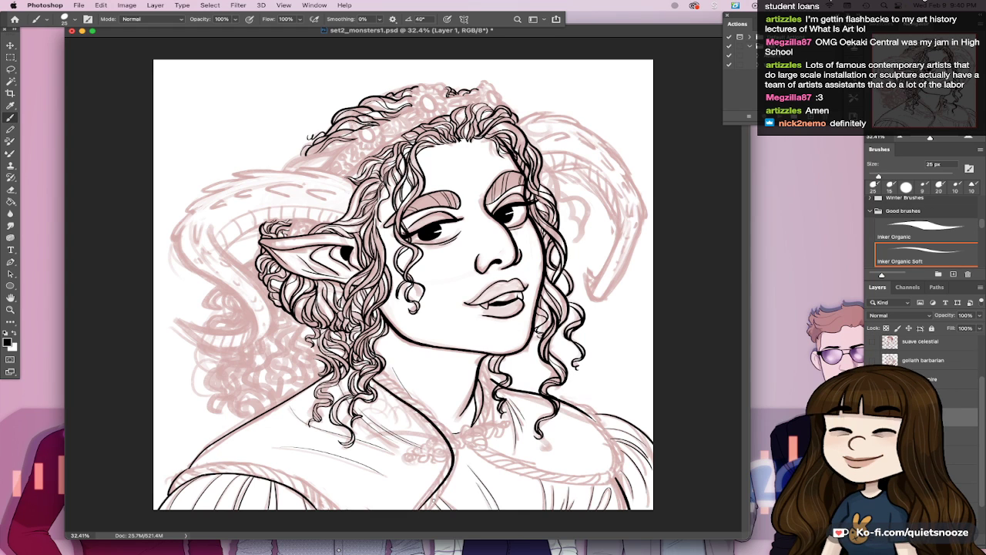
key(ctrl+z)
mouse_move(375, 379)
mouse_down()
mouse_move(441, 475)
mouse_move(431, 510)
mouse_up()
key(ctrl+z)
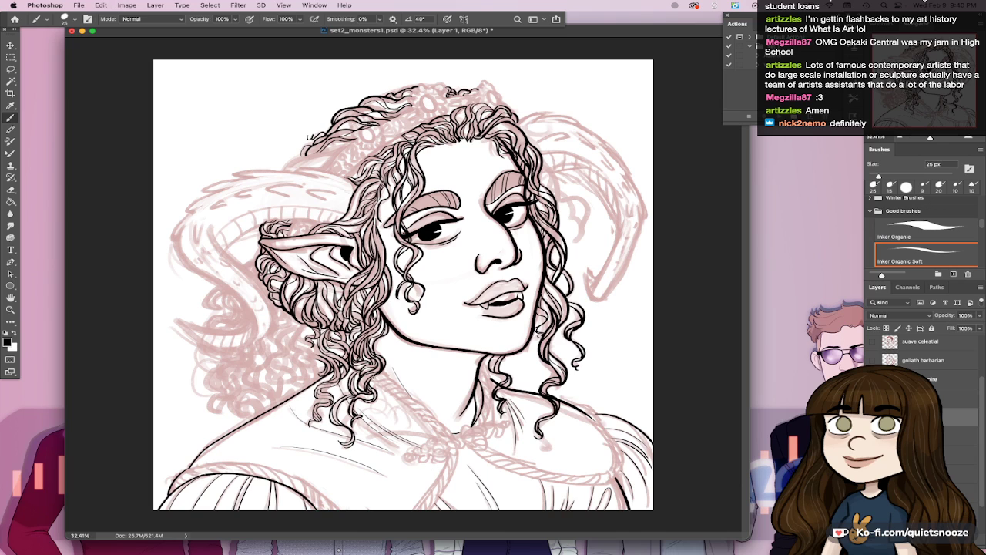
drag(375, 377, 445, 510)
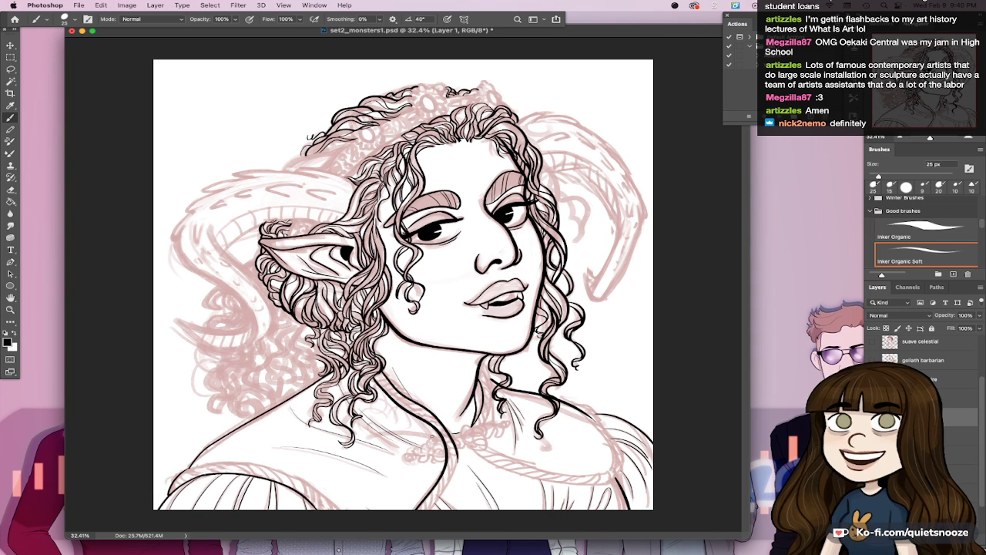
key(ctrl+z)
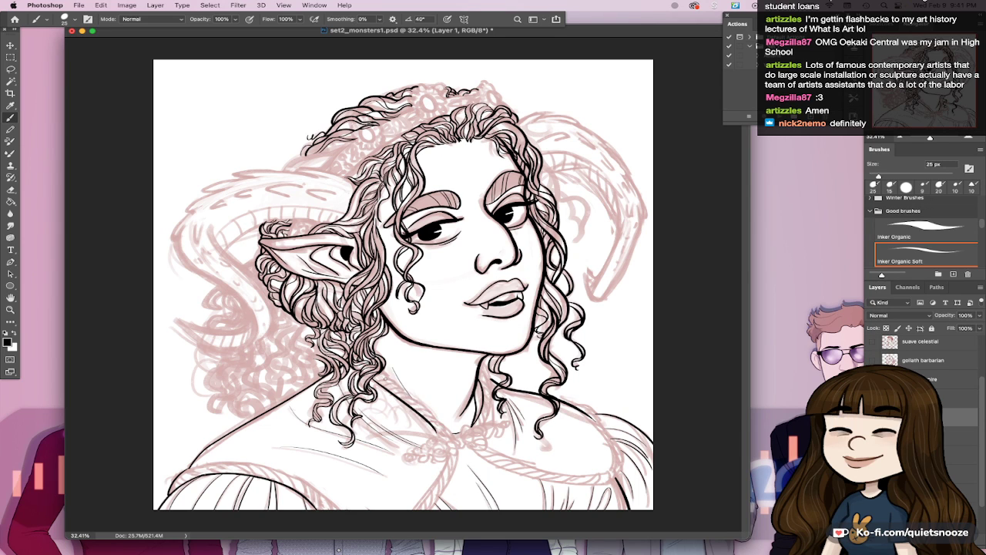
Step: Ink the near collar trim's edges down to the neck base and the far trim's inner edge around to the far shoulder
drag(377, 372, 449, 432)
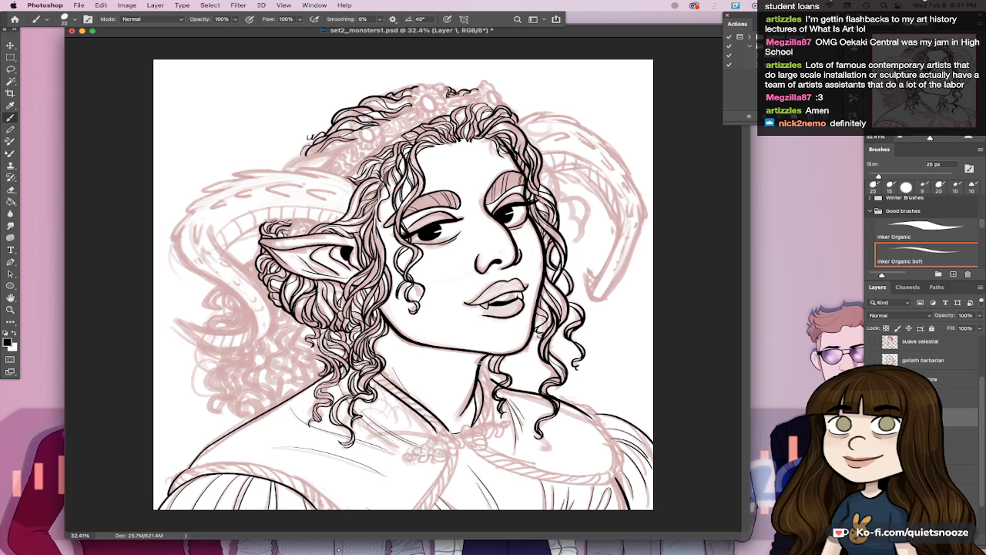
drag(492, 406, 484, 425)
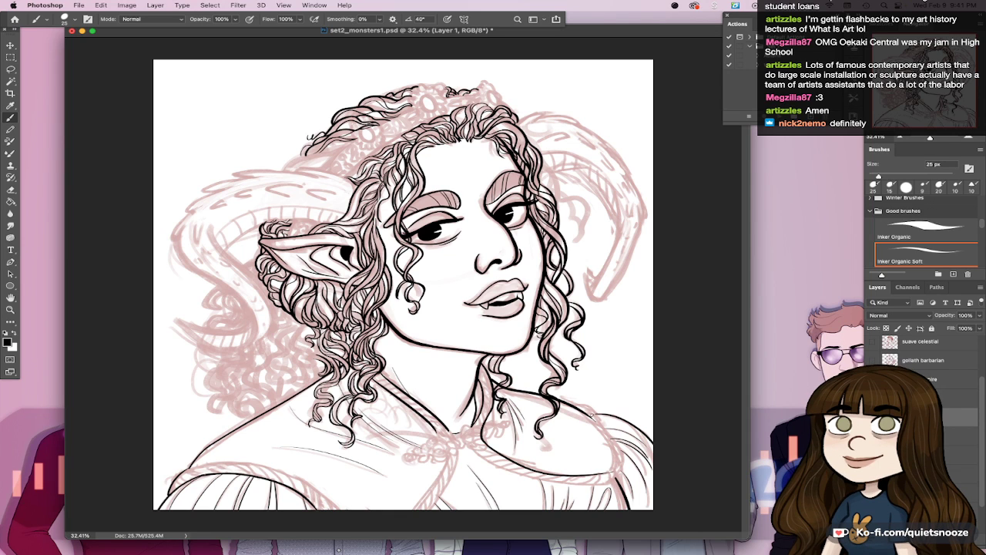
drag(590, 414, 605, 478)
key(e)
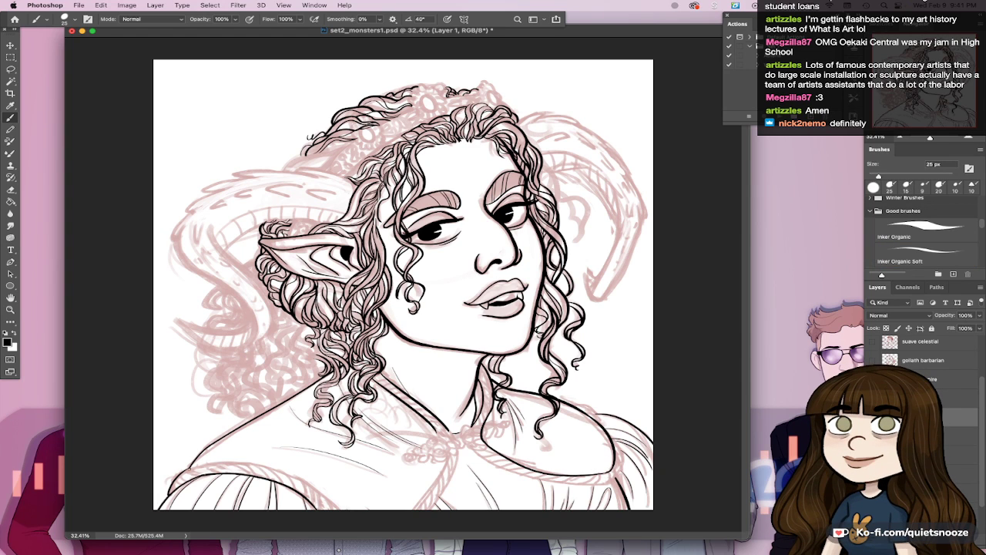
drag(178, 471, 351, 510)
key(shift+period)
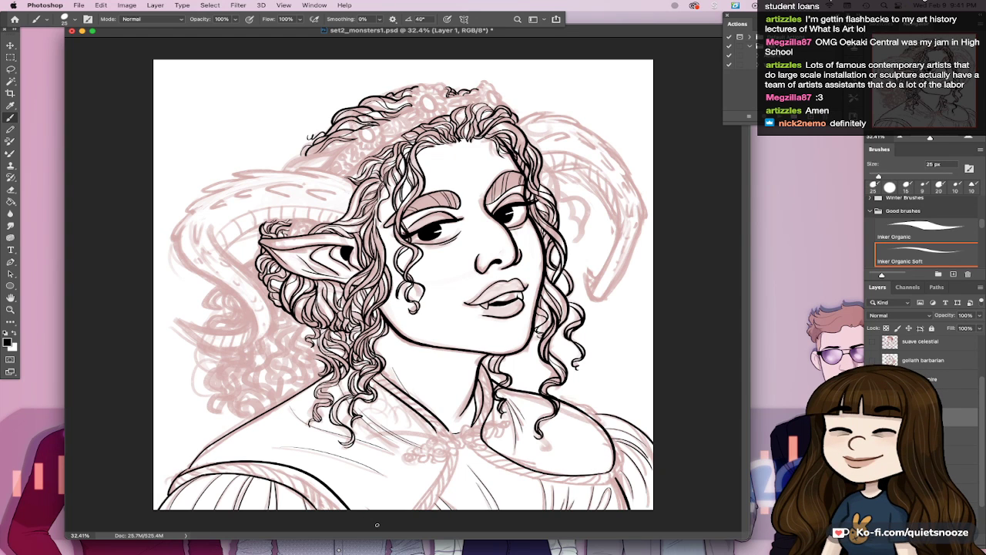
key(ctrl+z)
key(ctrl+z)
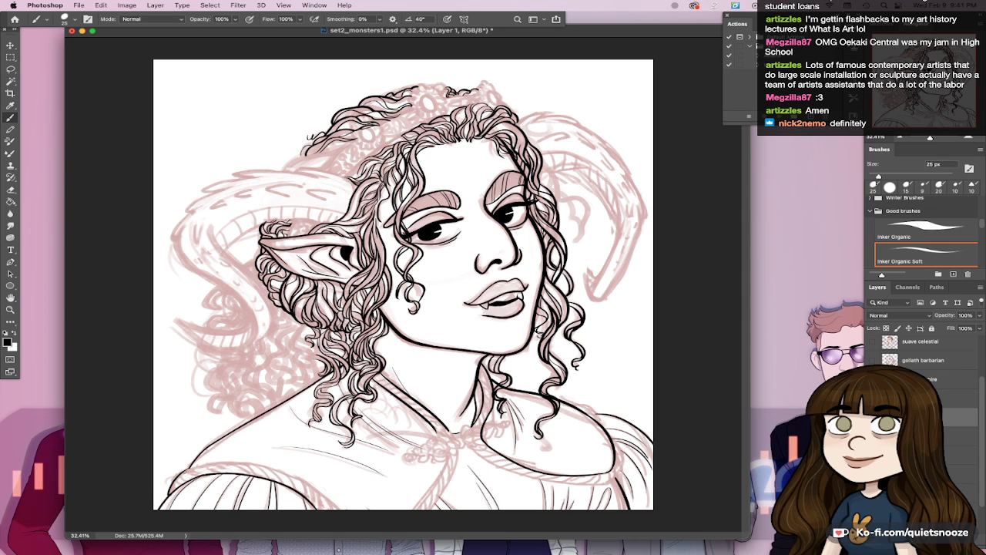
drag(183, 472, 341, 518)
key(ctrl+z)
mouse_move(183, 471)
mouse_down()
mouse_move(311, 485)
mouse_move(342, 514)
mouse_up()
key(ctrl+z)
Step: Ink the cloak's hem line arching over the near puffed sleeve from the shoulder tip down to the canvas's lower edge
drag(184, 470, 352, 519)
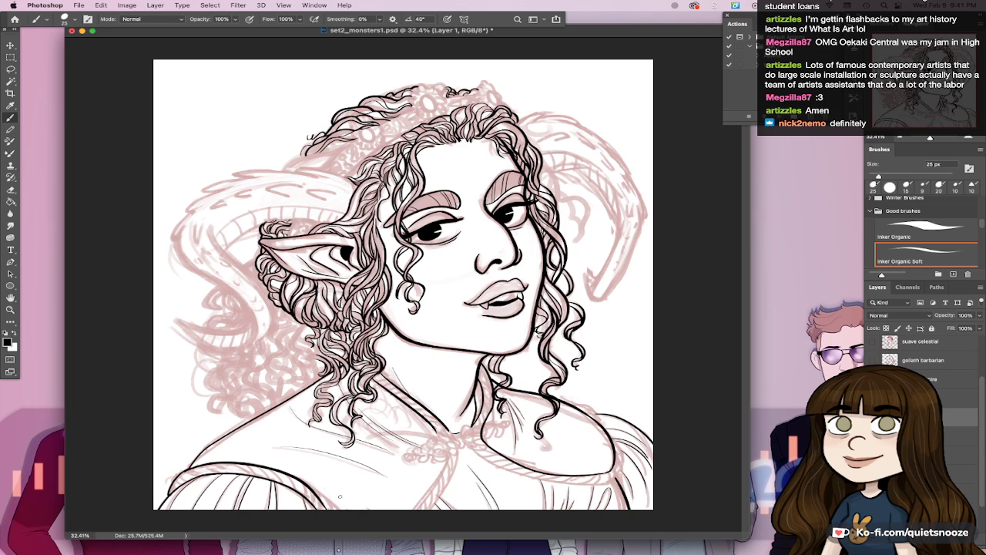
drag(303, 482, 339, 519)
drag(301, 485, 326, 510)
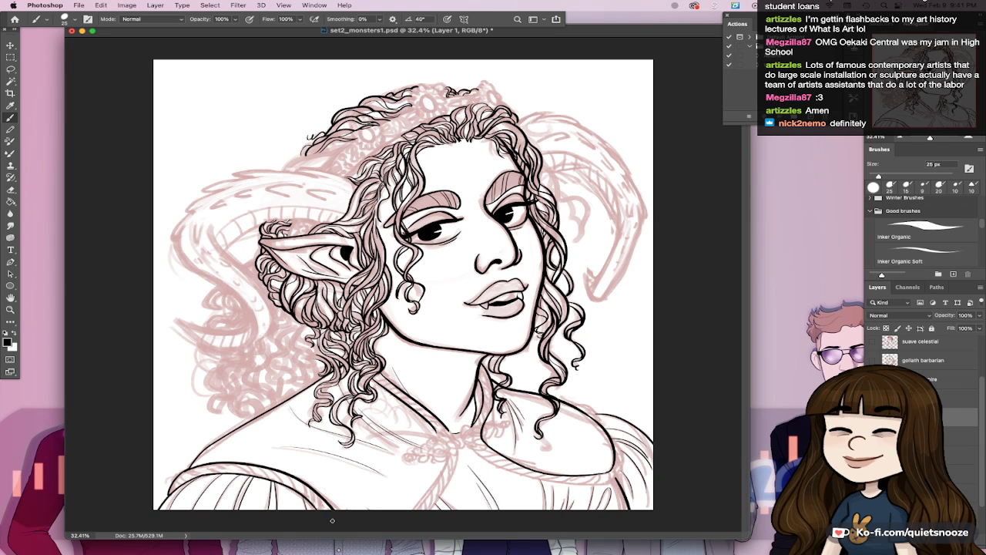
Step: Ink both edges of the near front trim, curving from the neck base down to the canvas's lower edge
mouse_move(445, 426)
mouse_down()
mouse_move(458, 453)
mouse_move(426, 510)
mouse_up()
mouse_move(431, 425)
mouse_down()
mouse_move(436, 489)
mouse_move(418, 512)
mouse_up()
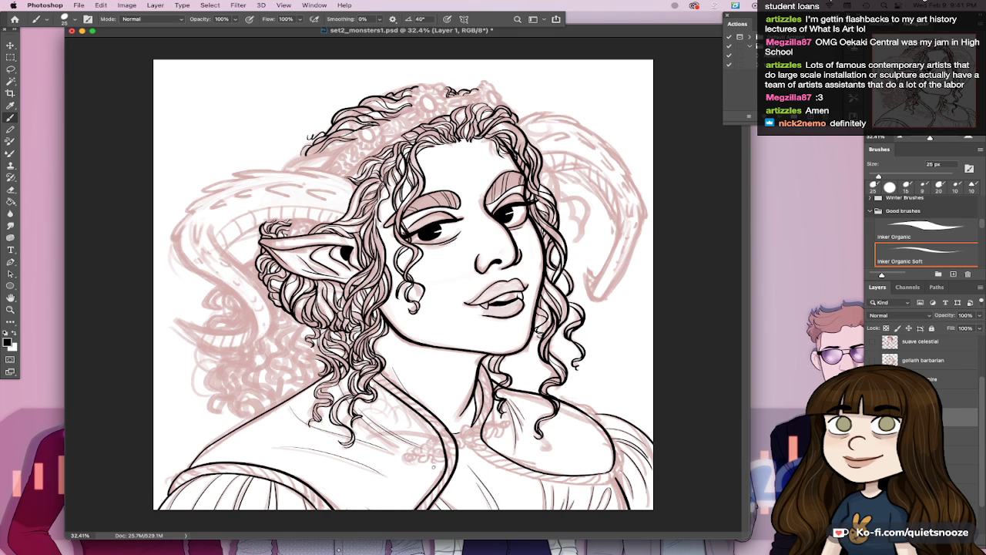
drag(441, 430, 414, 510)
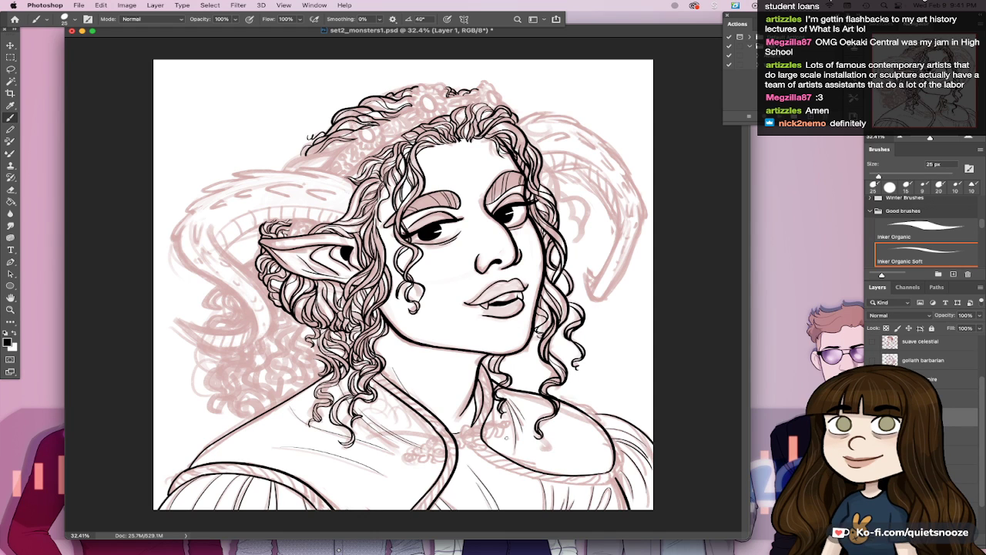
Step: Ink the outer edge of the far cloak trim from the neck opening along the chest to the far shoulder's corner
mouse_move(470, 422)
mouse_down()
mouse_move(472, 439)
mouse_move(581, 490)
mouse_up()
key(super+z)
drag(469, 423, 504, 466)
key(ctrl+z)
mouse_move(470, 427)
mouse_down()
mouse_move(518, 473)
mouse_move(616, 481)
mouse_up()
key(ctrl+z)
drag(609, 436, 612, 476)
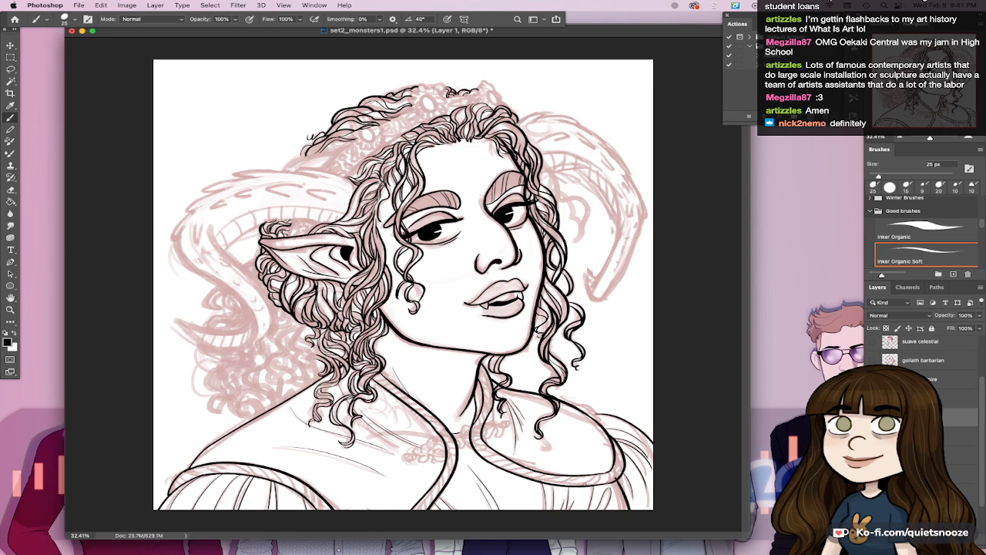
key(ctrl+z)
drag(569, 403, 607, 428)
key(super+z)
key(super+z)
drag(574, 405, 615, 441)
key(super+z)
drag(614, 443, 609, 433)
key(super+z)
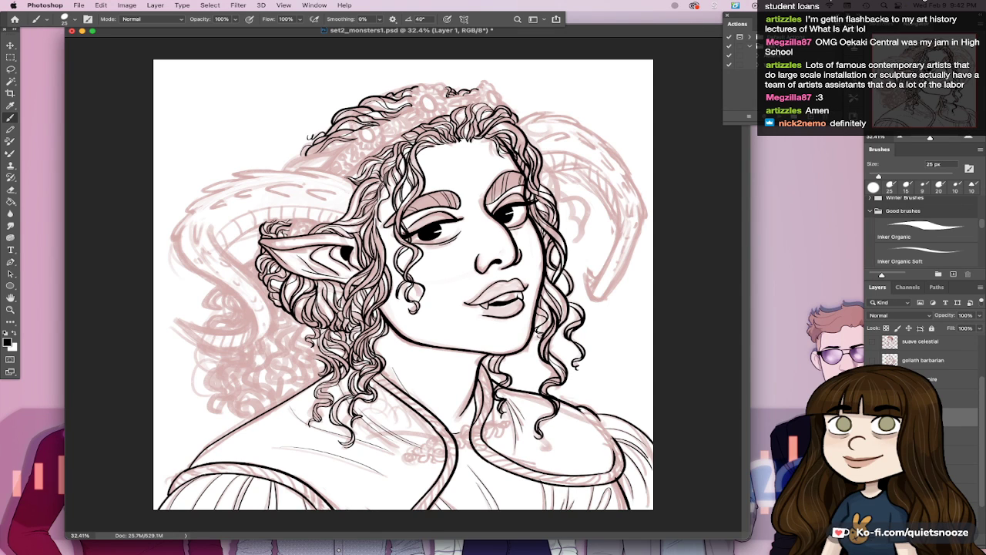
Step: Ink the trim's outer edge where it wraps over the far shoulder and touch up its lower corner
drag(580, 409, 613, 452)
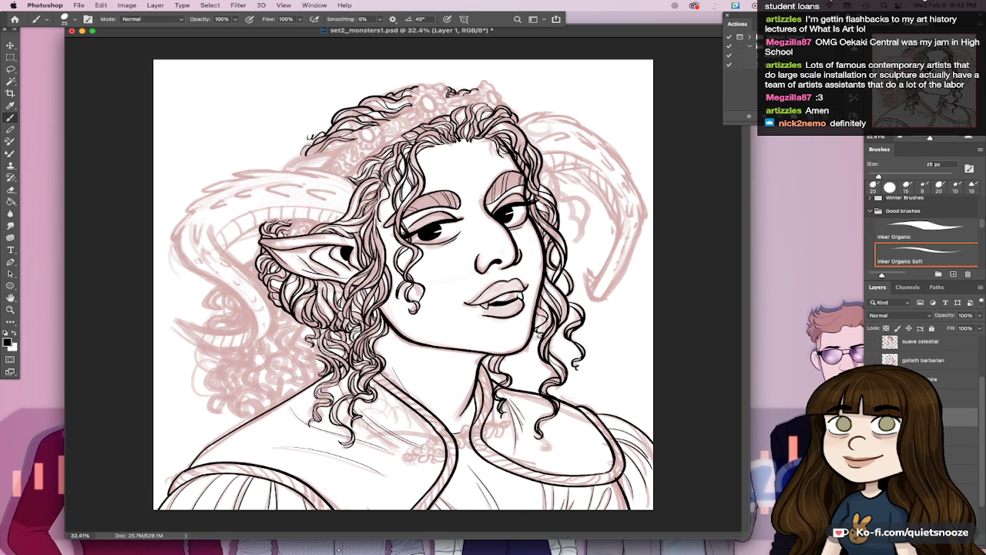
drag(620, 471, 616, 473)
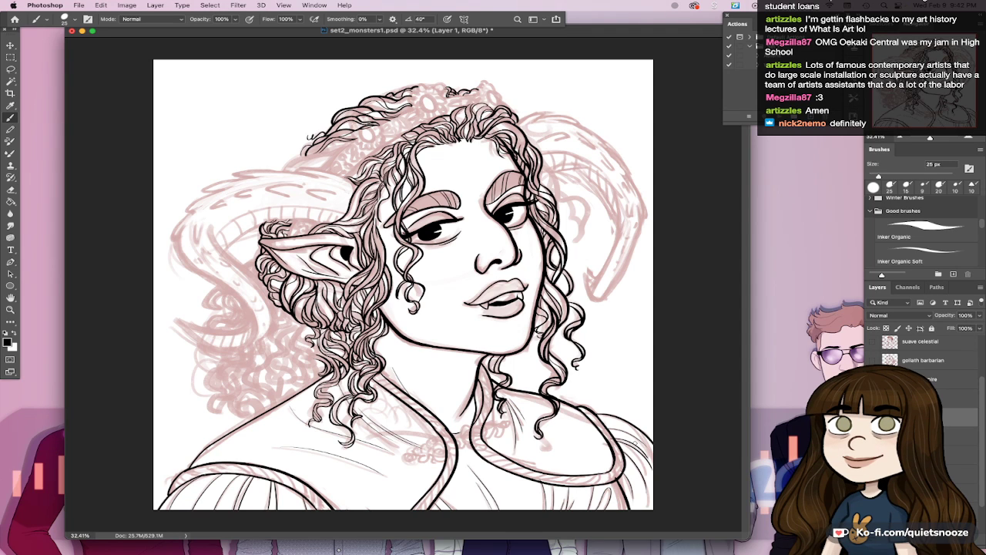
key(period)
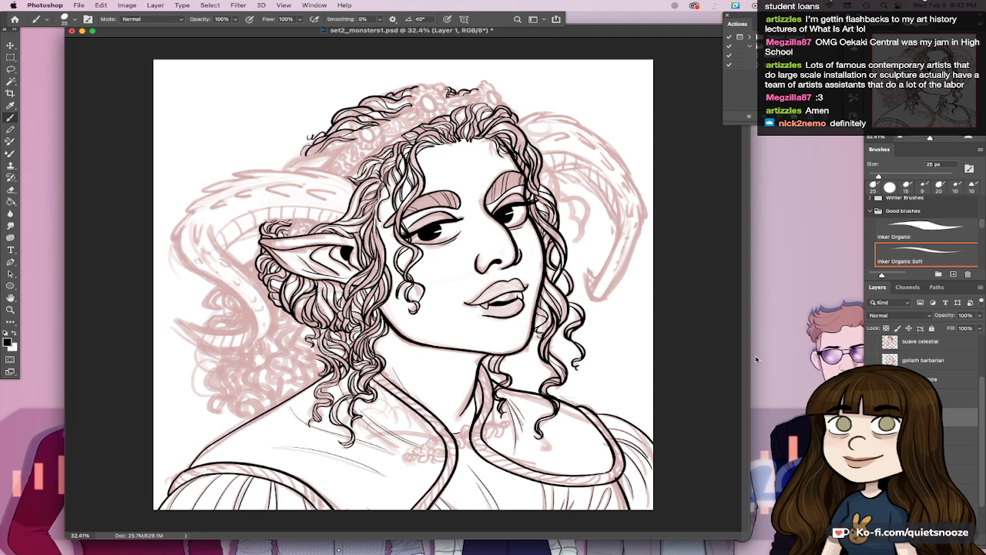
Step: Lower the opacity of Layer 1 so the trim lines act as a guide, and make the tiefling noble layer active
drag(979, 328, 949, 400)
click(953, 436)
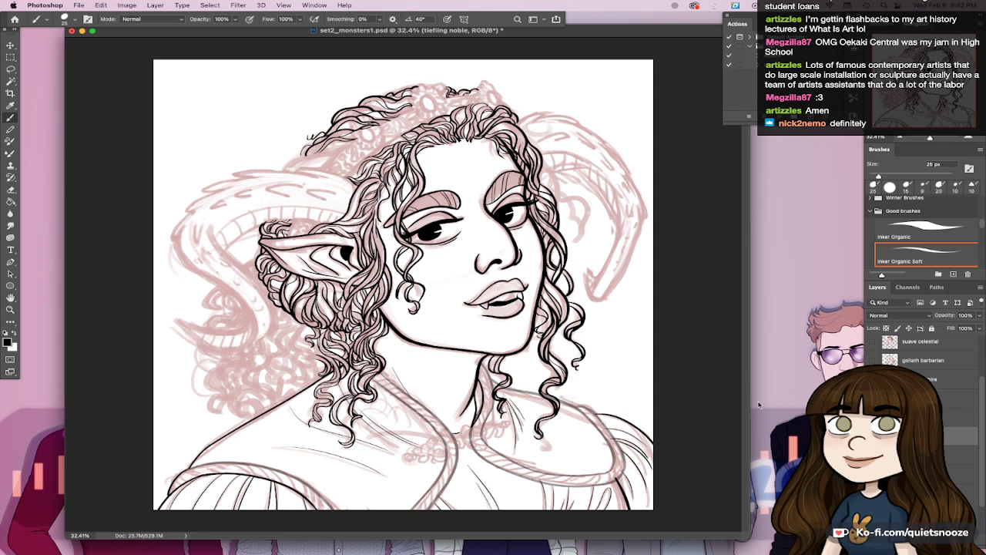
drag(497, 388, 550, 369)
Step: Reduce the brush to 9 px and ink the first curved rope twists at the lower end of the far collar
key(bracketleft)
key(bracketleft)
mouse_move(484, 436)
mouse_down()
mouse_move(497, 333)
mouse_move(486, 383)
mouse_up()
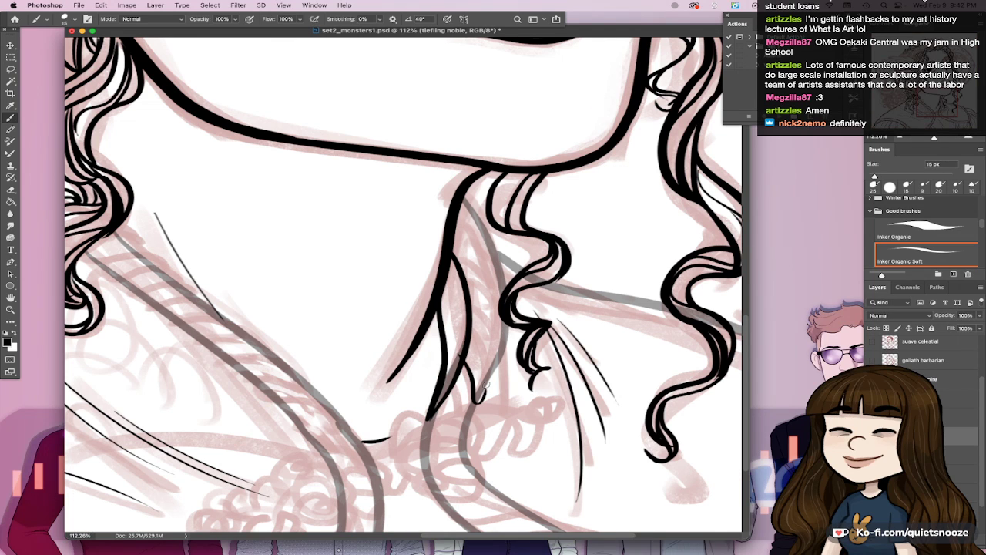
key(bracketleft)
key(bracketleft)
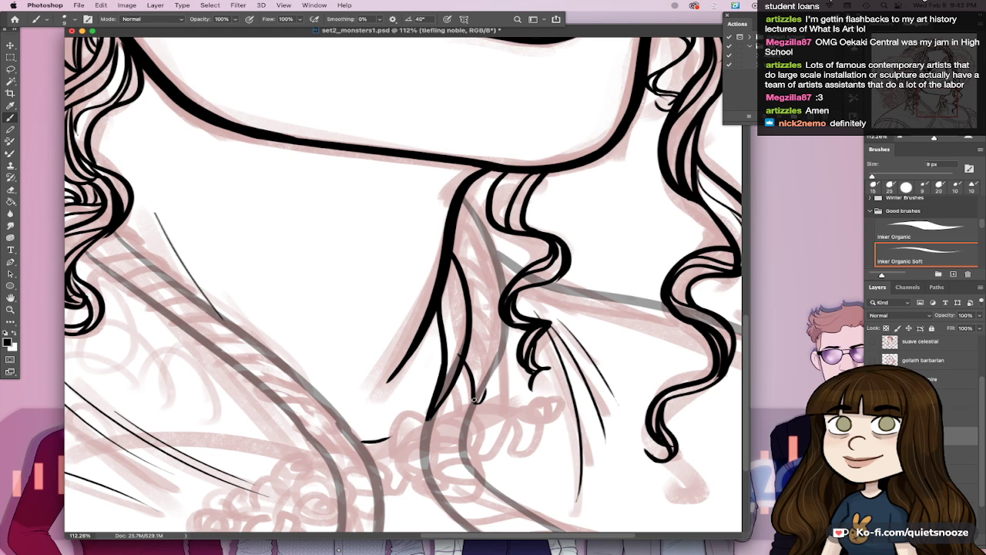
drag(484, 379, 474, 402)
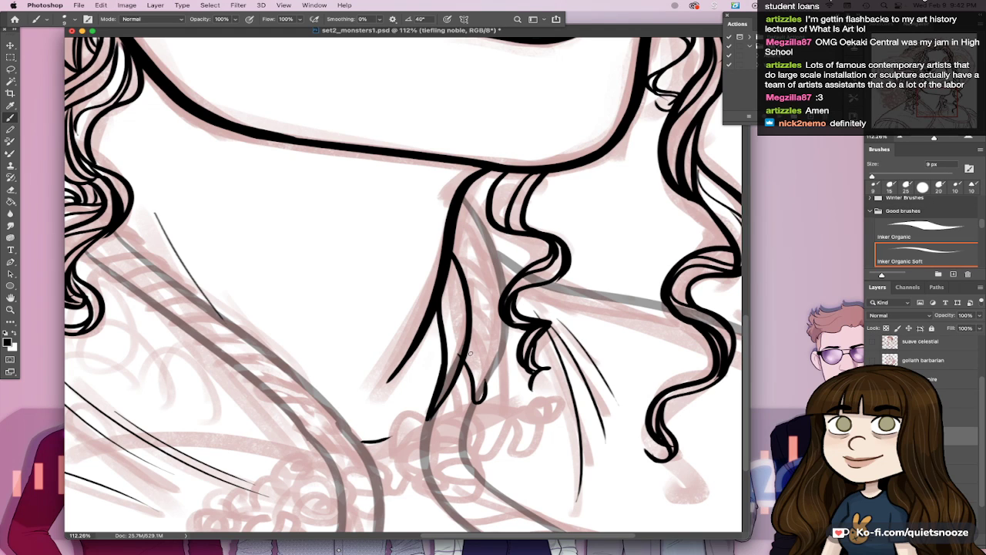
drag(470, 302, 501, 361)
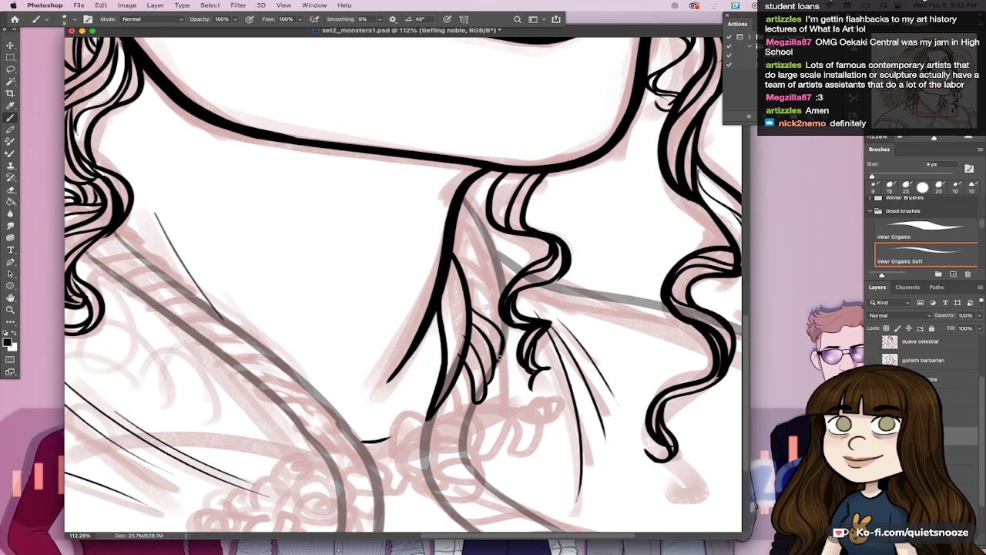
Step: Ink the remaining rope twists up the far collar to its top beneath the jaw
mouse_move(468, 284)
mouse_down()
mouse_move(491, 299)
mouse_move(502, 329)
mouse_up()
key(super+z)
mouse_move(468, 284)
mouse_down()
mouse_move(499, 306)
mouse_move(503, 332)
mouse_up()
mouse_move(455, 258)
mouse_down()
mouse_move(501, 283)
mouse_move(493, 288)
mouse_move(480, 272)
mouse_move(501, 300)
mouse_up()
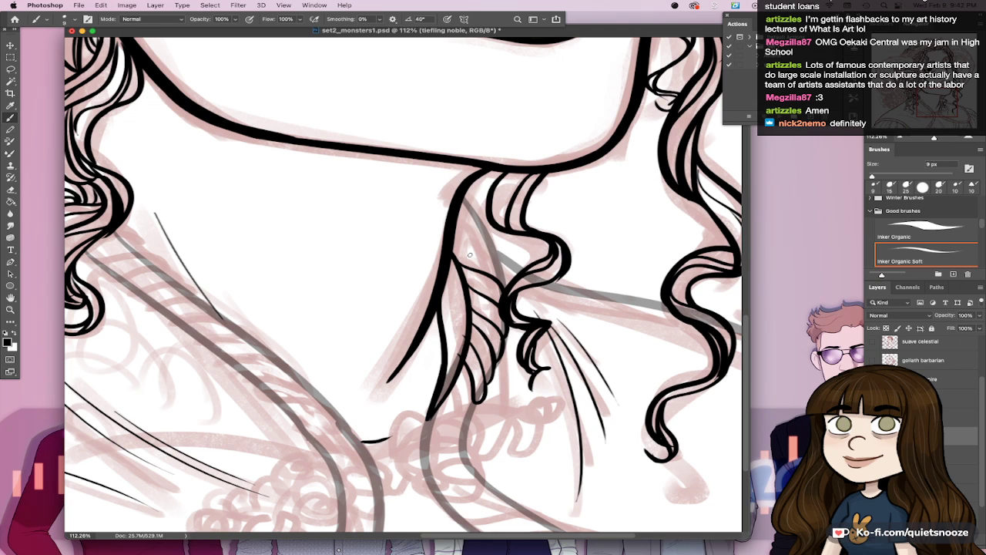
drag(459, 220, 494, 251)
mouse_move(459, 204)
mouse_down()
mouse_move(486, 234)
mouse_move(480, 221)
mouse_up()
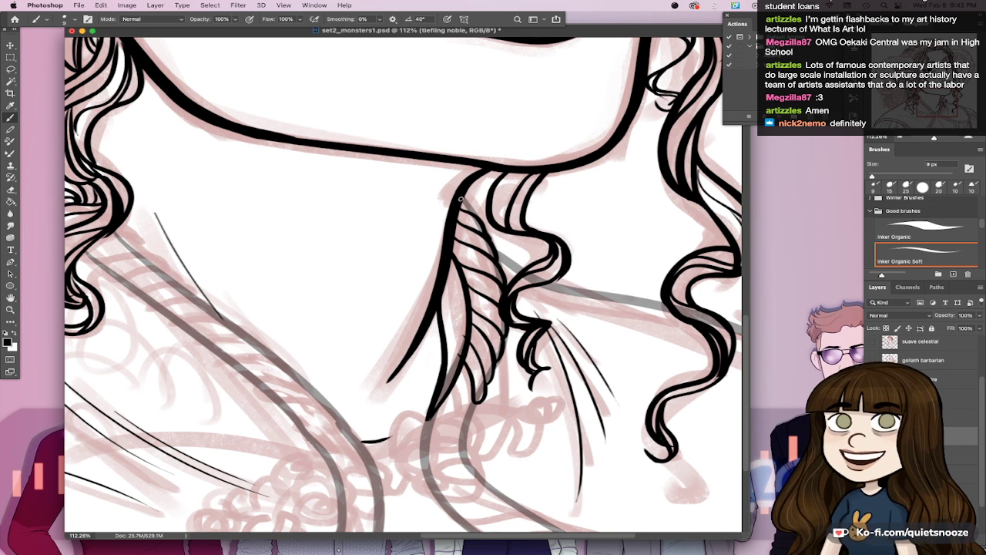
Step: Continue the rope twists down from the far collar, around the bend at the neck base and onto the chest trim
scroll(547, 376, down, 2)
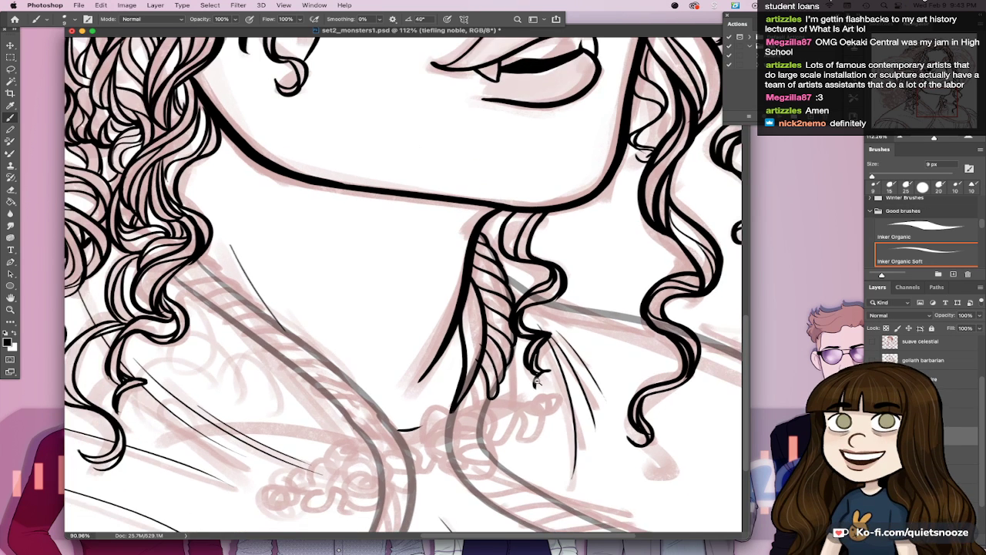
key(e)
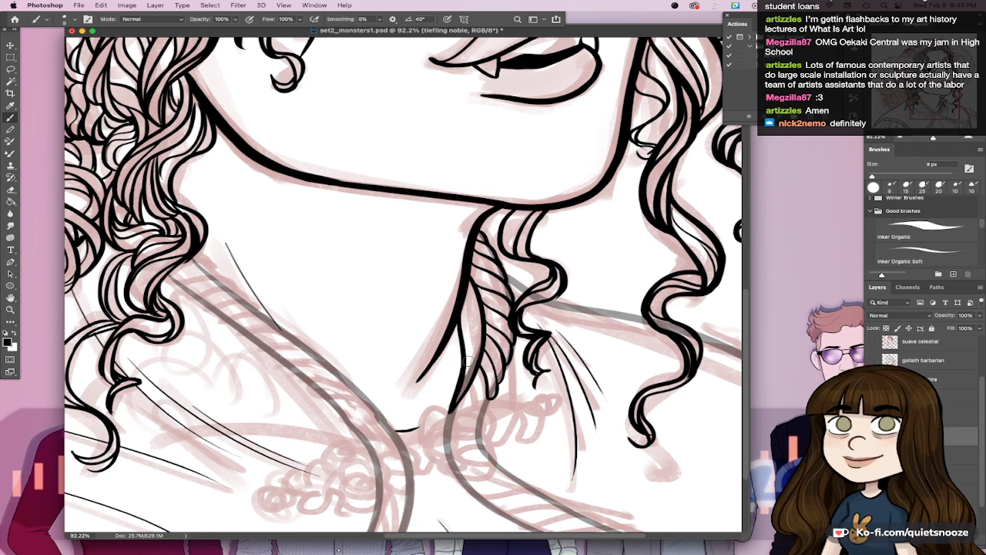
key(period)
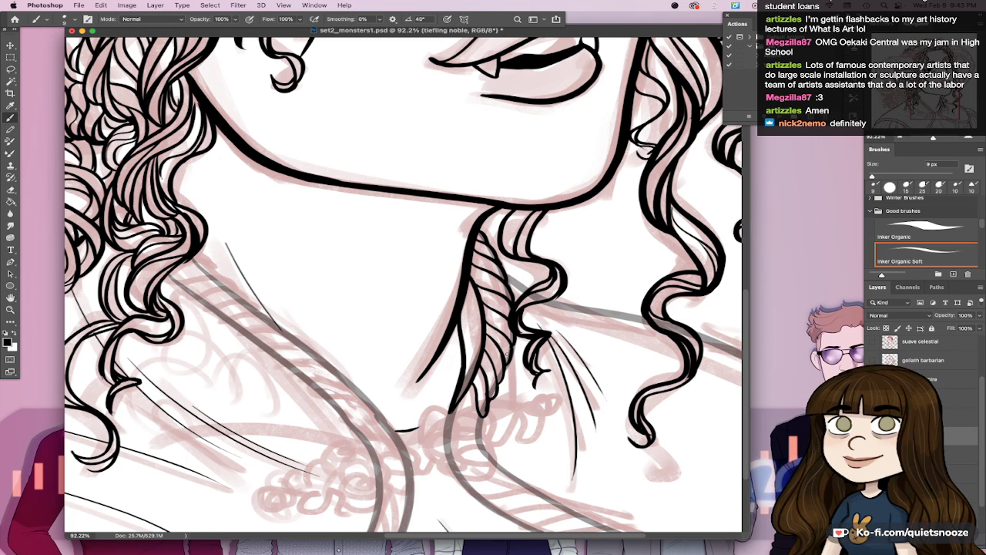
drag(462, 401, 480, 437)
mouse_move(447, 420)
mouse_down()
mouse_move(489, 453)
mouse_move(466, 484)
mouse_move(531, 480)
mouse_move(480, 497)
mouse_move(543, 501)
mouse_up()
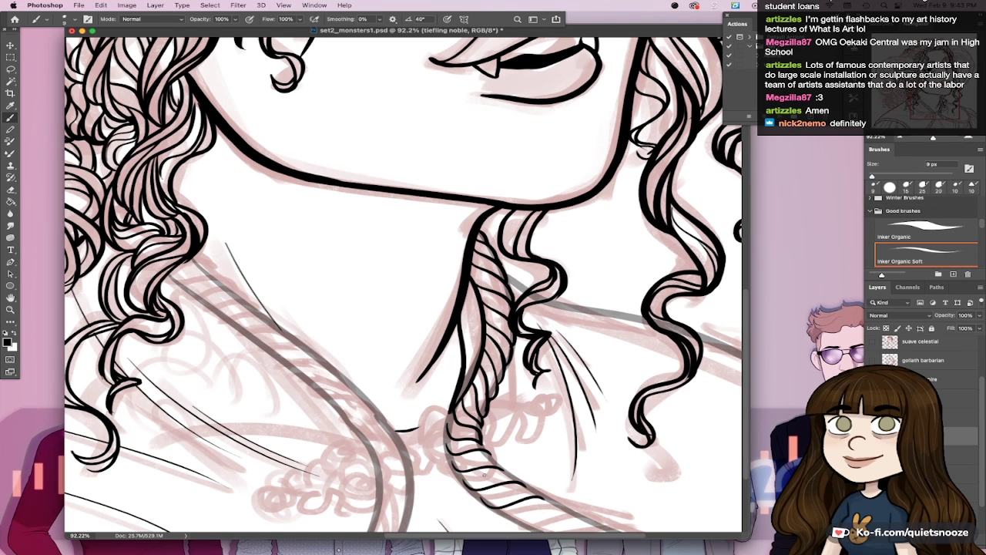
Step: Clean up the rope twists at the bend below the collar and ink their rounded outer edge
key(e)
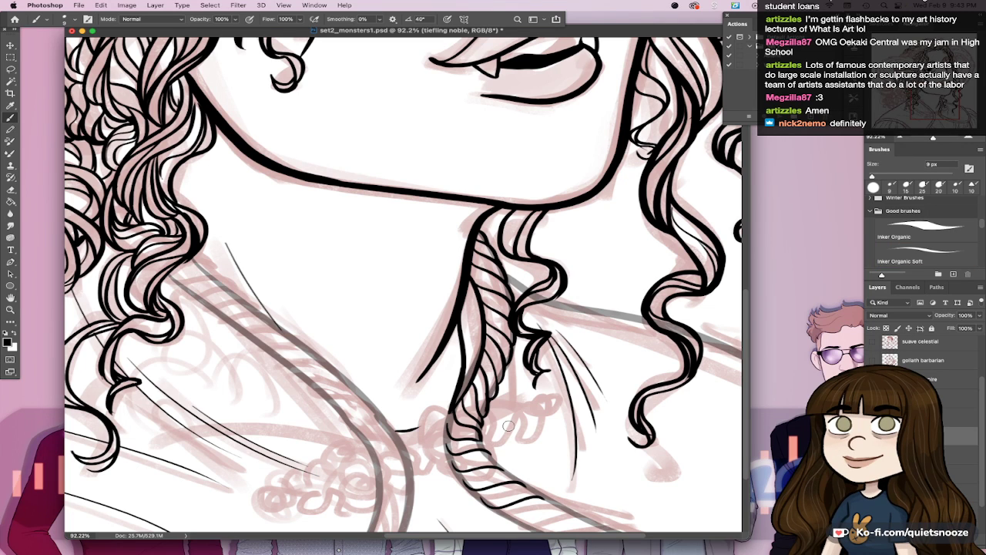
key(shift+period)
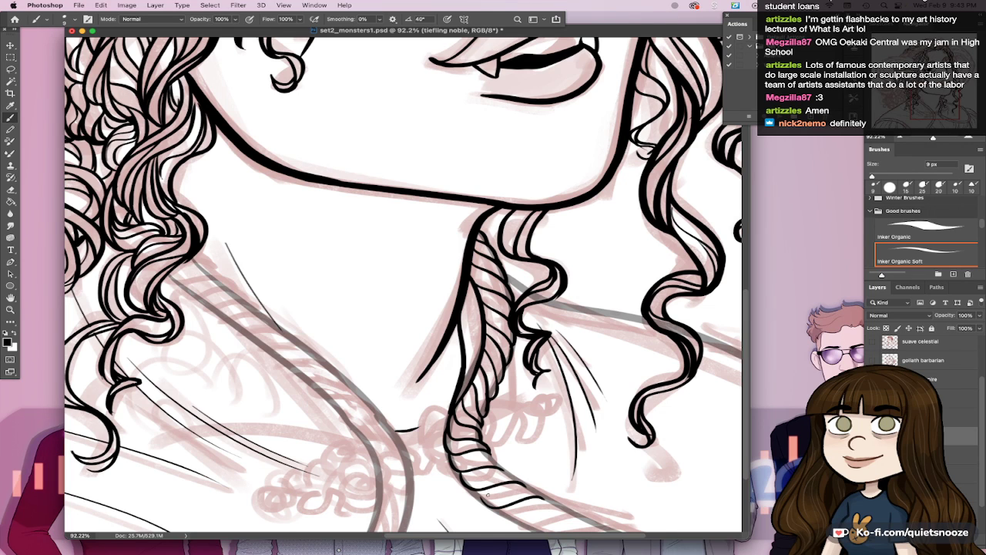
drag(477, 490, 496, 509)
Step: Ink the rope twists along the lower chest trim, from below the neck bend to the corner by the far sleeve
scroll(514, 443, down, 5)
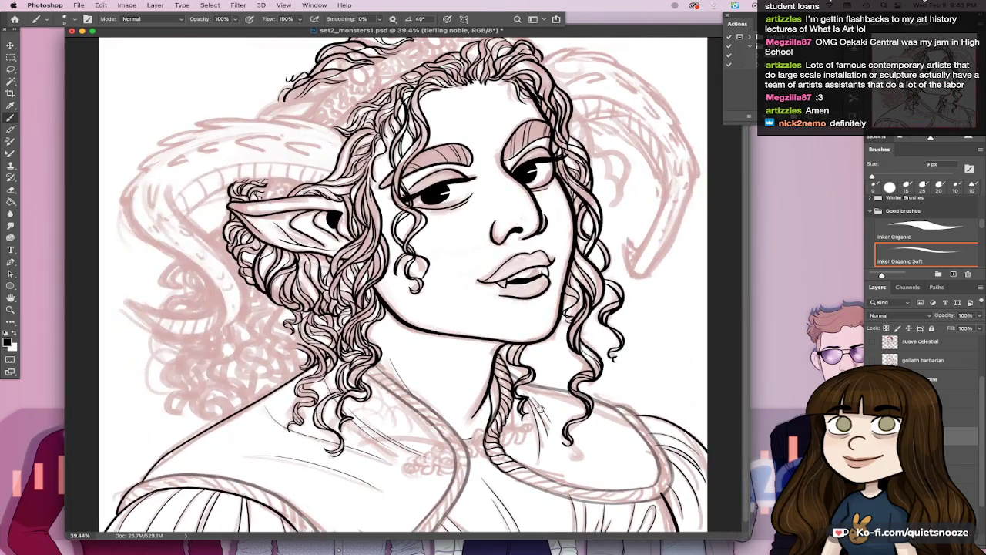
scroll(493, 459, up, 5)
scroll(462, 431, down, 2)
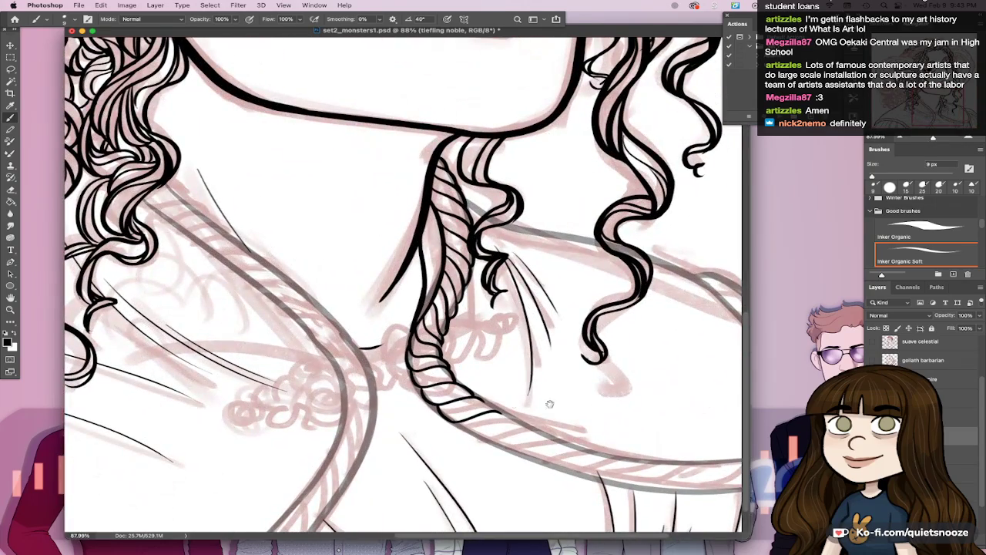
drag(454, 422, 558, 437)
mouse_move(510, 462)
mouse_down()
mouse_move(551, 459)
mouse_move(597, 444)
mouse_up()
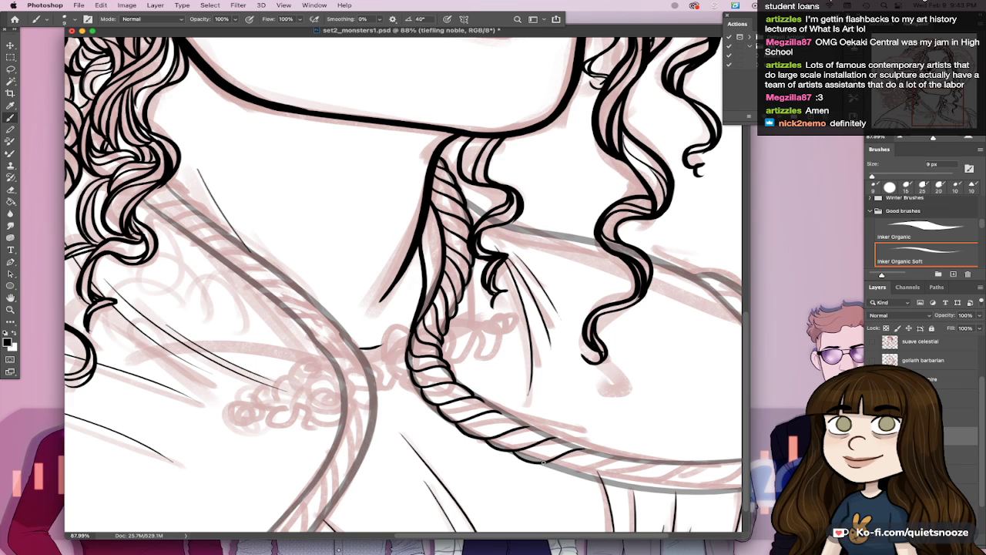
mouse_move(543, 463)
mouse_down()
mouse_move(618, 456)
mouse_move(573, 474)
mouse_move(654, 466)
mouse_move(606, 479)
mouse_move(615, 484)
mouse_move(676, 466)
mouse_up()
key(super+z)
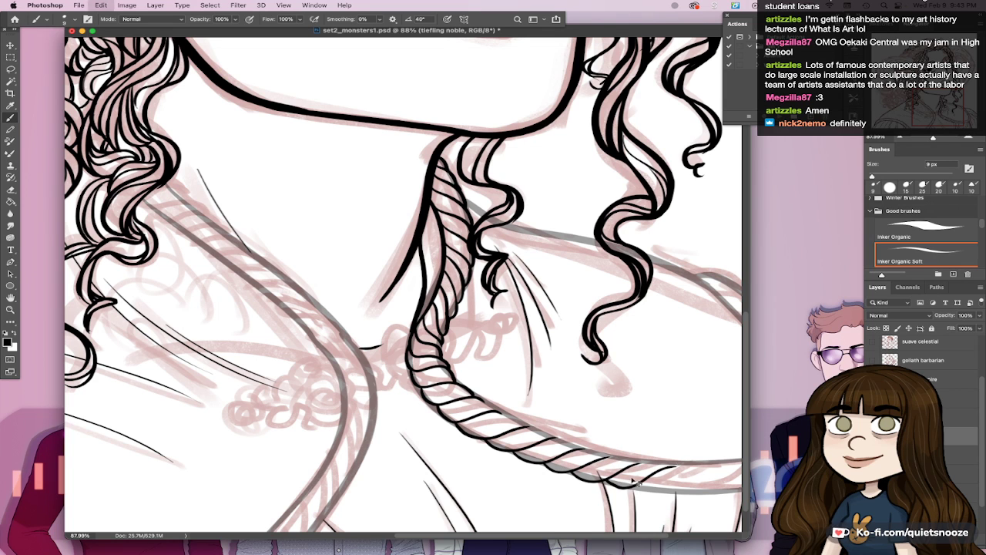
mouse_move(606, 478)
mouse_down()
mouse_move(677, 464)
mouse_move(545, 447)
mouse_move(594, 438)
mouse_move(563, 467)
mouse_move(606, 426)
mouse_move(614, 429)
mouse_move(611, 462)
mouse_move(591, 464)
mouse_move(621, 436)
mouse_move(604, 464)
mouse_move(635, 414)
mouse_move(621, 425)
mouse_move(626, 459)
mouse_move(616, 460)
mouse_move(641, 443)
mouse_move(628, 465)
mouse_move(619, 460)
mouse_move(639, 443)
mouse_move(643, 406)
mouse_move(630, 418)
mouse_move(645, 447)
mouse_move(638, 457)
mouse_move(666, 416)
mouse_move(635, 451)
mouse_up()
key(super+z)
key(super+z)
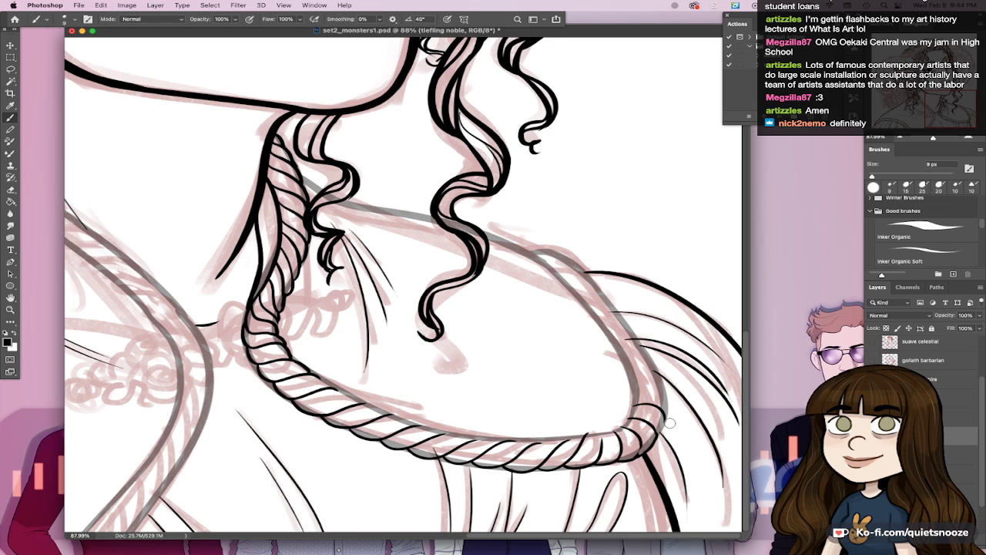
Step: Clean up the rope twists at the trim's corner by the far sleeve and round their inner edge
drag(639, 442, 640, 454)
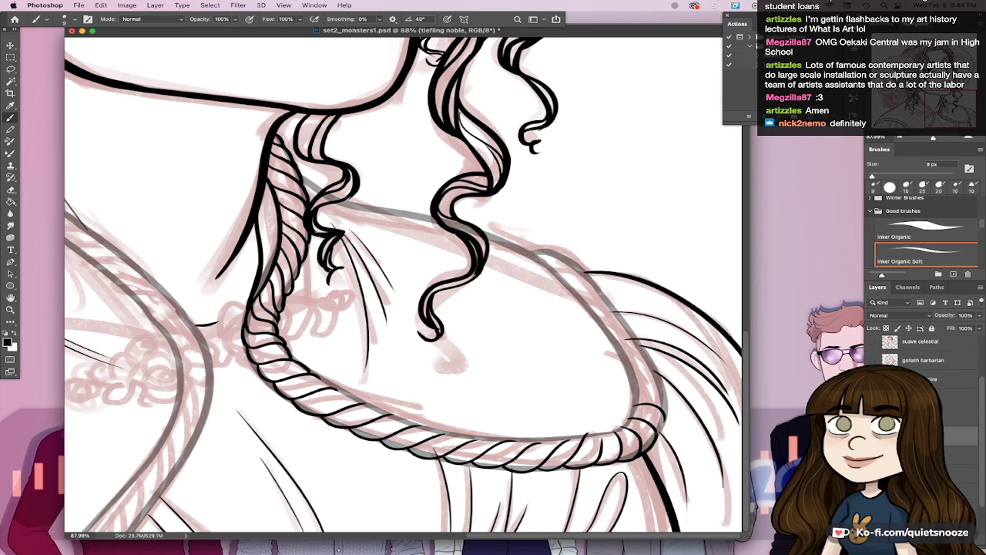
drag(656, 432, 662, 409)
key(super+z)
drag(632, 419, 623, 429)
key(super+z)
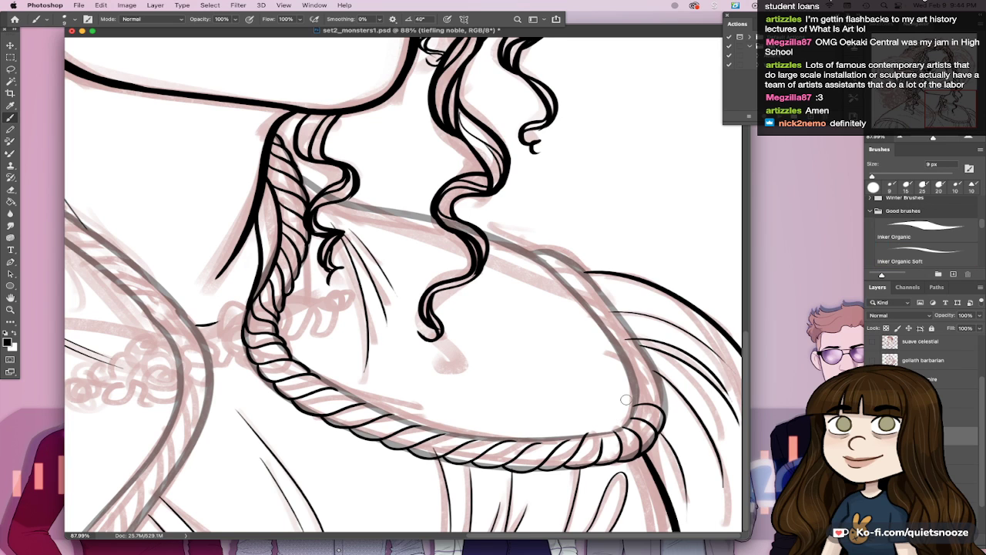
drag(614, 431, 636, 406)
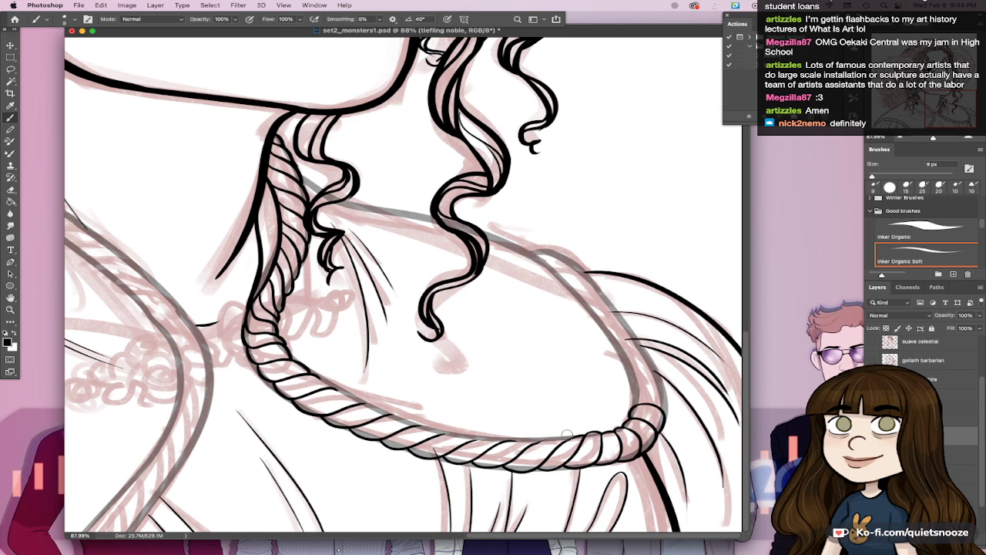
key(e)
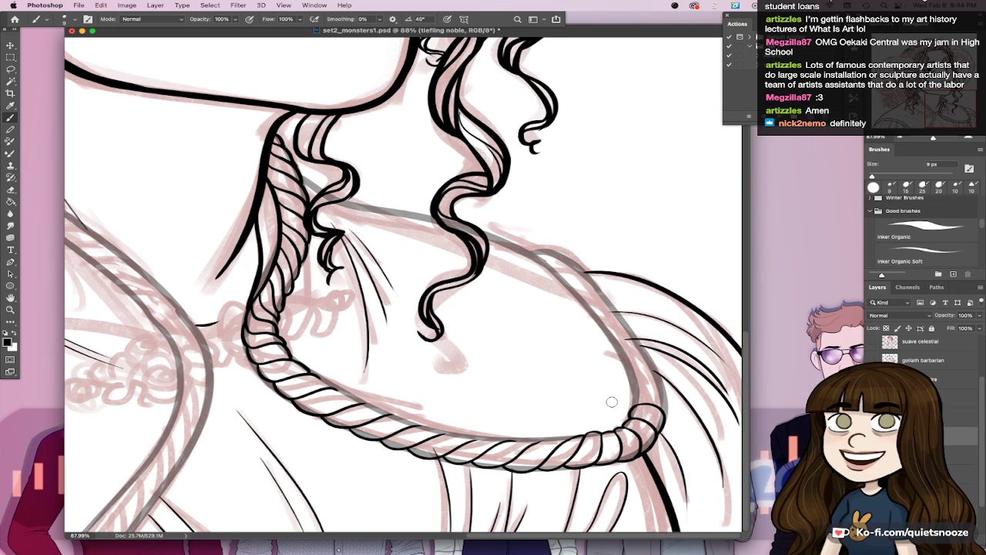
key(shift+period)
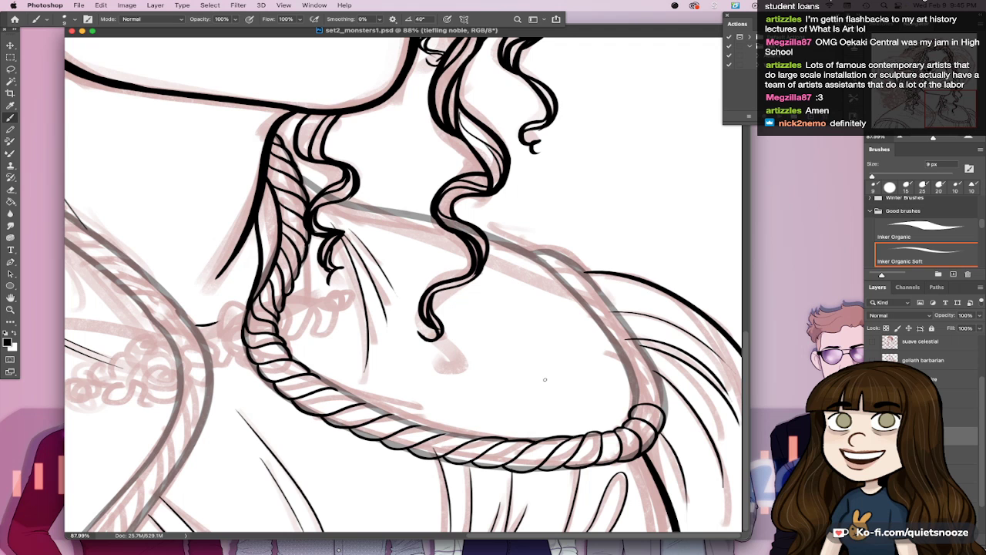
Step: Ink the rounded inner edge of the rope twists along the lower chest trim and save the file
drag(511, 414, 689, 435)
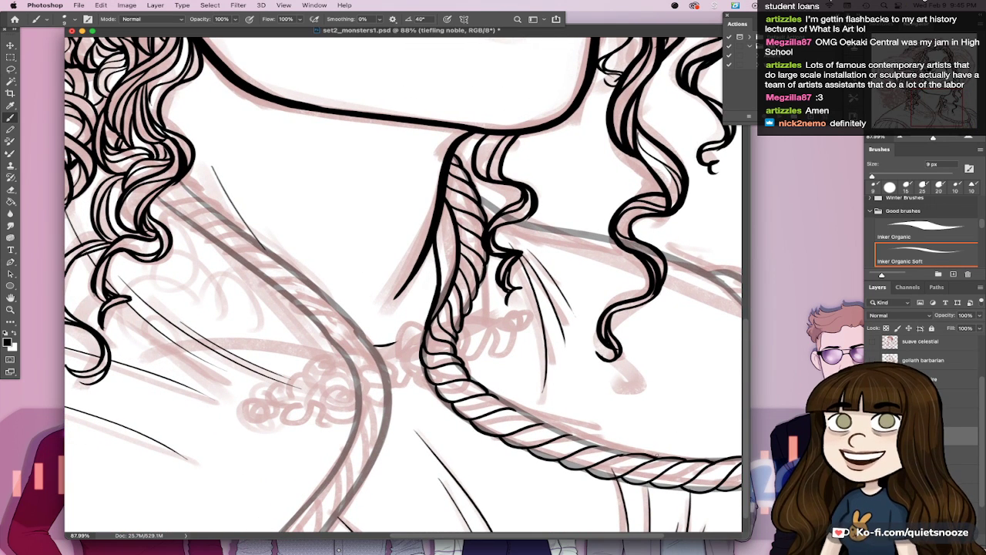
drag(629, 453, 654, 456)
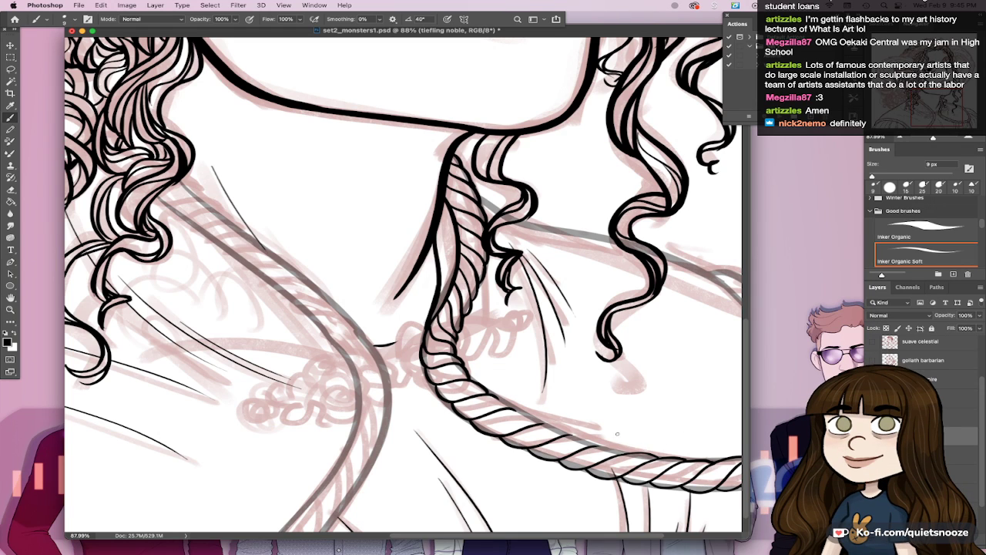
drag(587, 447, 622, 449)
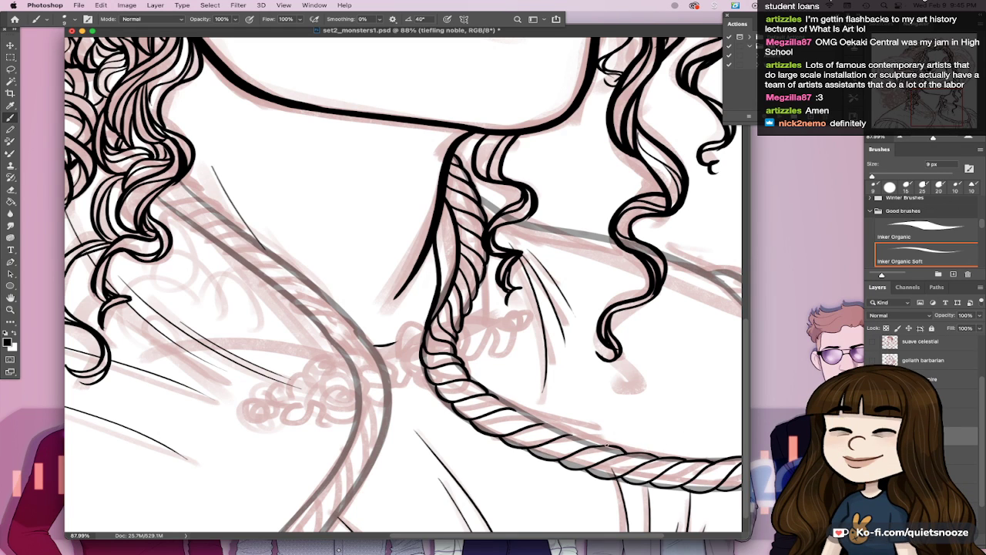
drag(562, 434, 603, 444)
key(super+z)
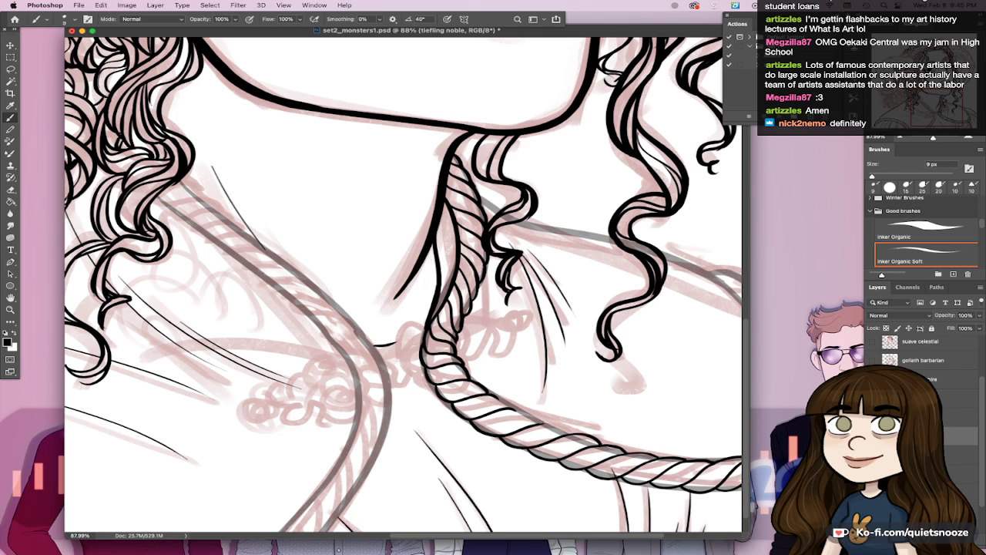
drag(530, 423, 568, 431)
key(super+z)
key(super+0)
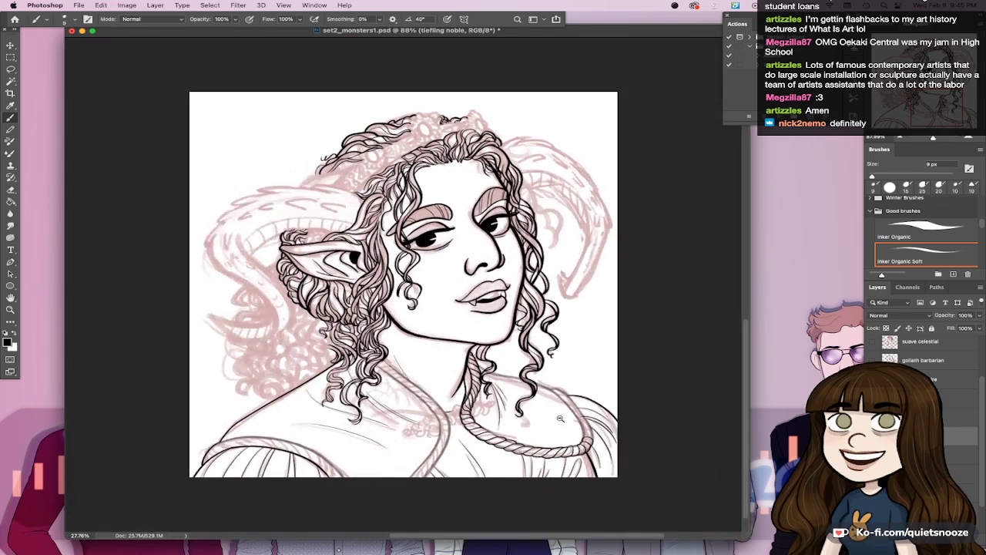
key(super+s)
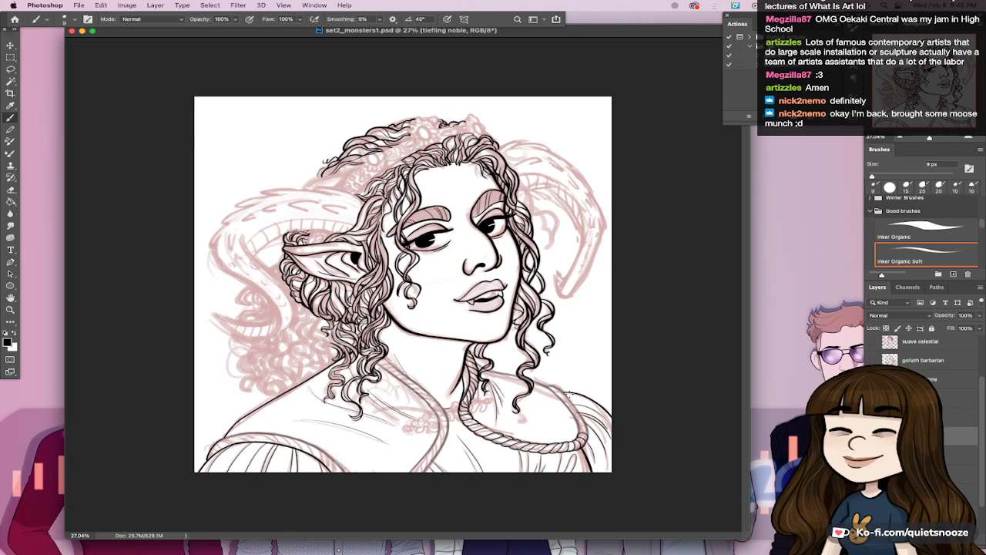
Step: Close the gaps along the rope's inner edge at the neck bend and upper chest trim, and save the file
drag(459, 399, 533, 385)
drag(736, 485, 602, 424)
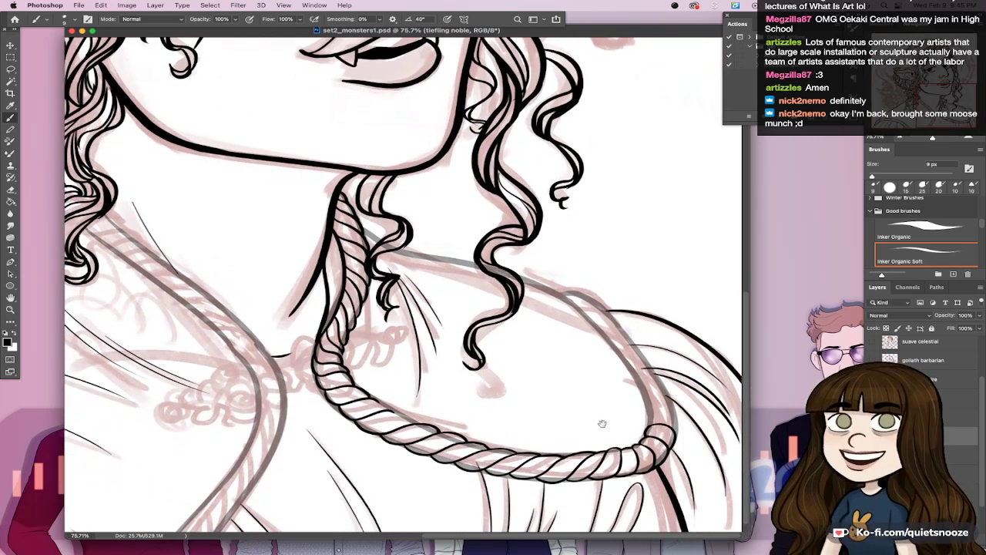
scroll(428, 400, up, 3)
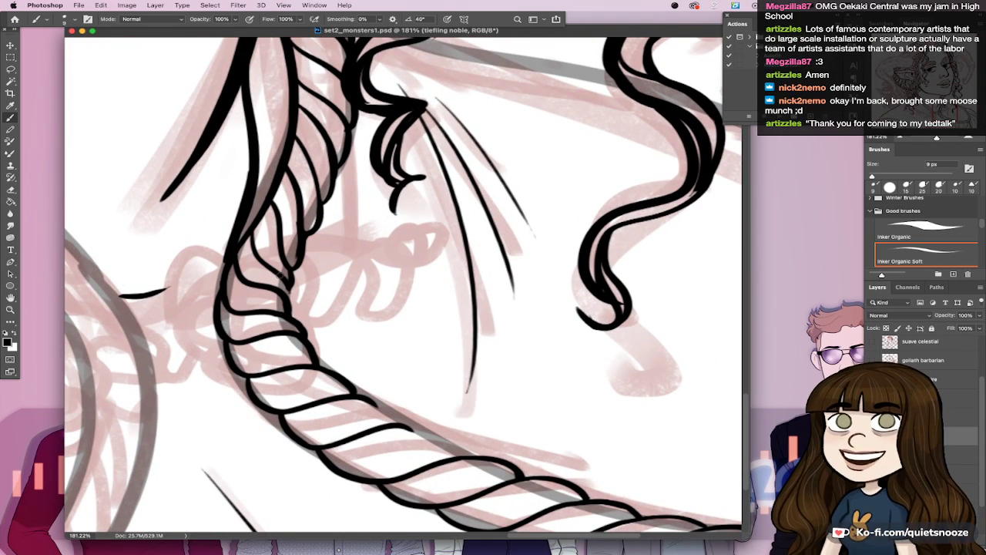
drag(285, 280, 290, 296)
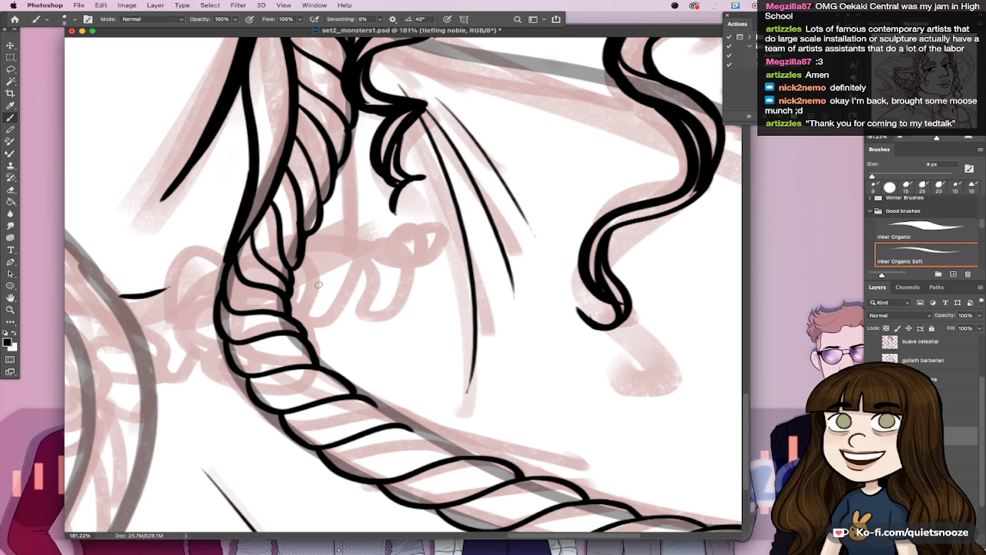
mouse_move(362, 396)
mouse_down()
mouse_move(390, 425)
mouse_move(488, 456)
mouse_up()
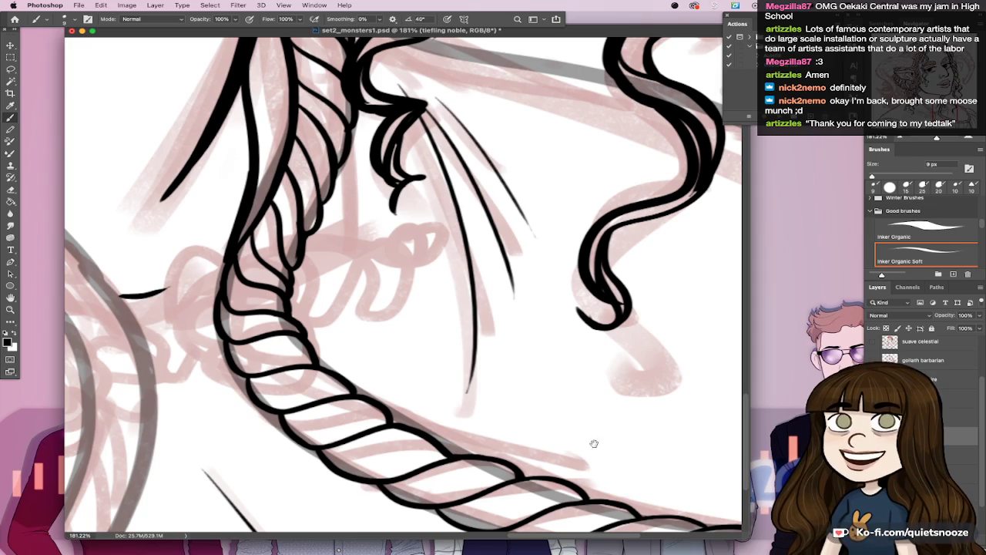
drag(653, 459, 622, 461)
key(super+0)
key(super+s)
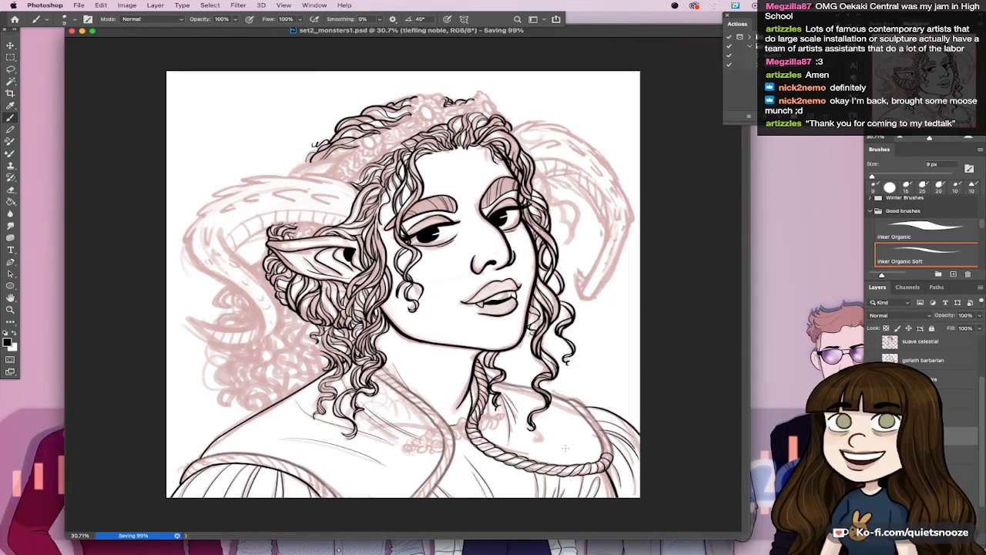
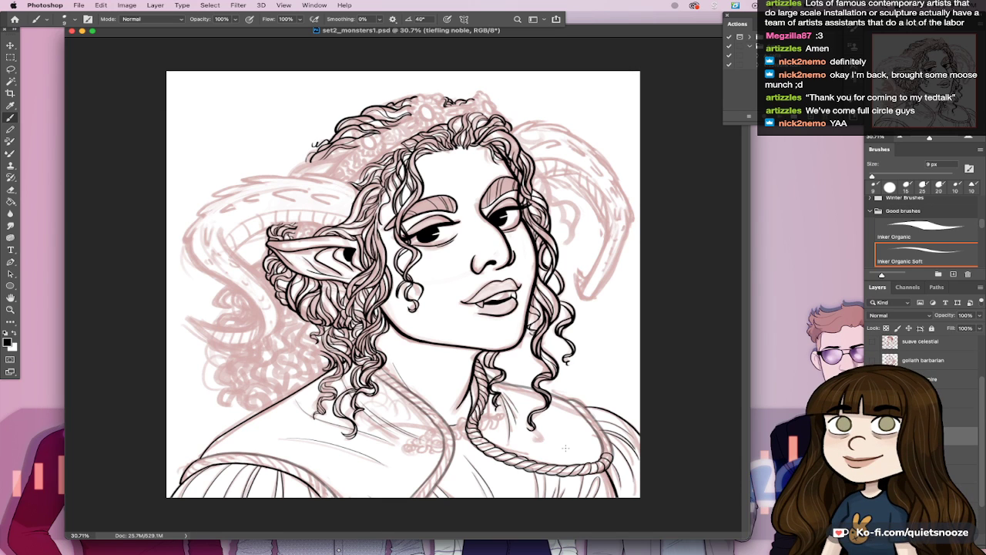
Step: Ink the first rope twists running up from the trim's corner along the far sleeve
mouse_move(581, 434)
mouse_down()
mouse_move(644, 439)
mouse_move(642, 394)
mouse_move(669, 445)
mouse_up()
key(super+z)
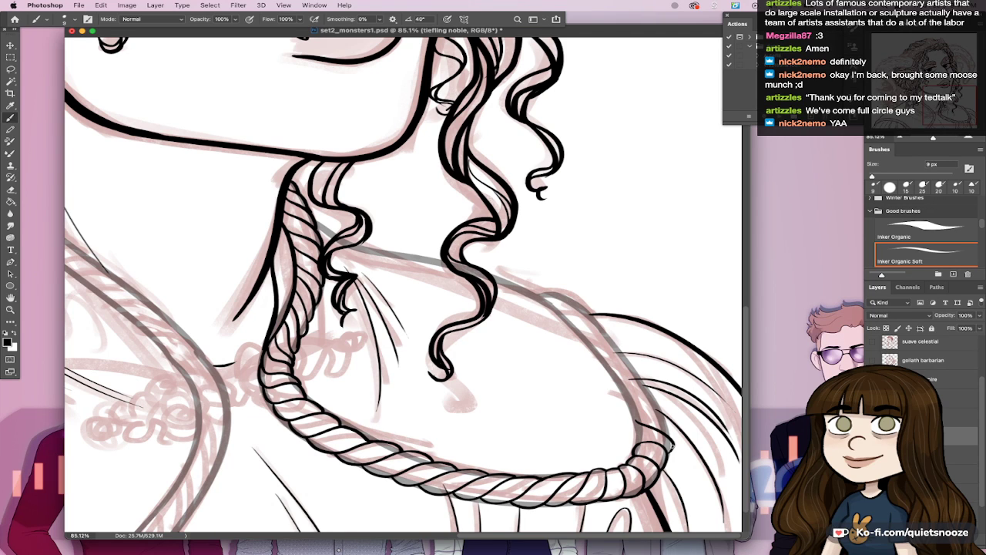
drag(638, 423, 639, 443)
drag(628, 396, 667, 434)
key(super+z)
drag(628, 396, 667, 433)
drag(643, 401, 665, 418)
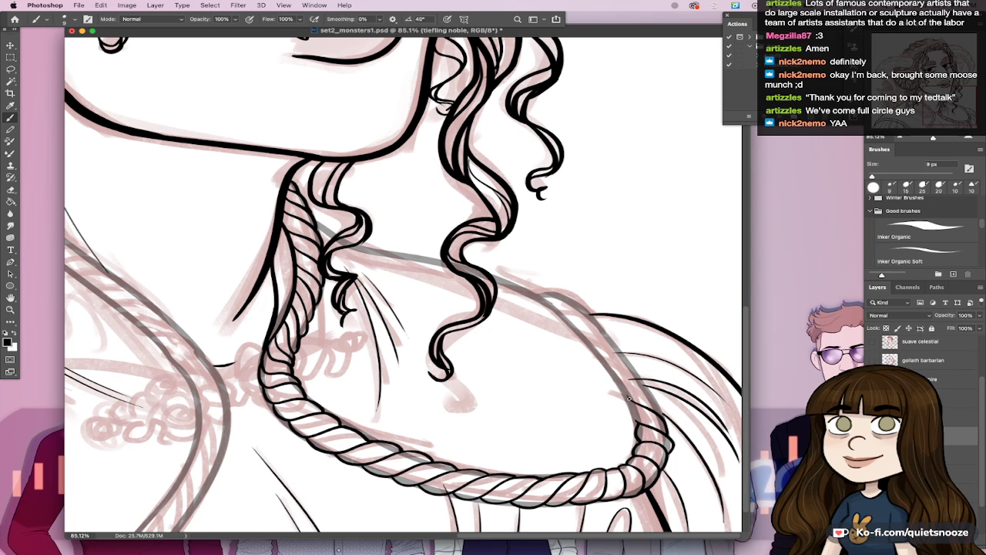
drag(629, 399, 638, 422)
mouse_move(618, 383)
mouse_down()
mouse_move(630, 401)
mouse_move(661, 414)
mouse_up()
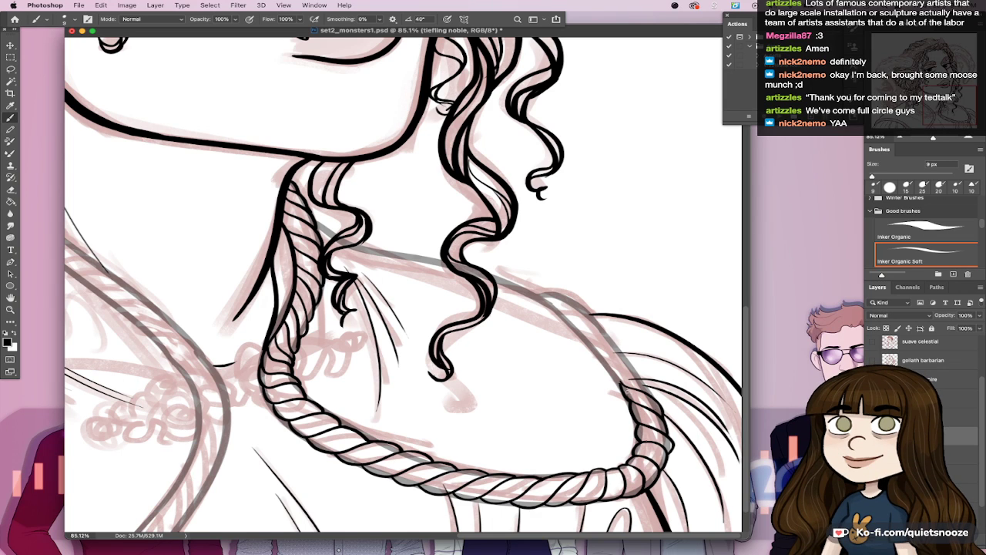
Step: Clean up the newest twist's end and continue the rope twists up the far sleeve edge toward the shoulder
drag(629, 379, 599, 334)
drag(624, 369, 614, 374)
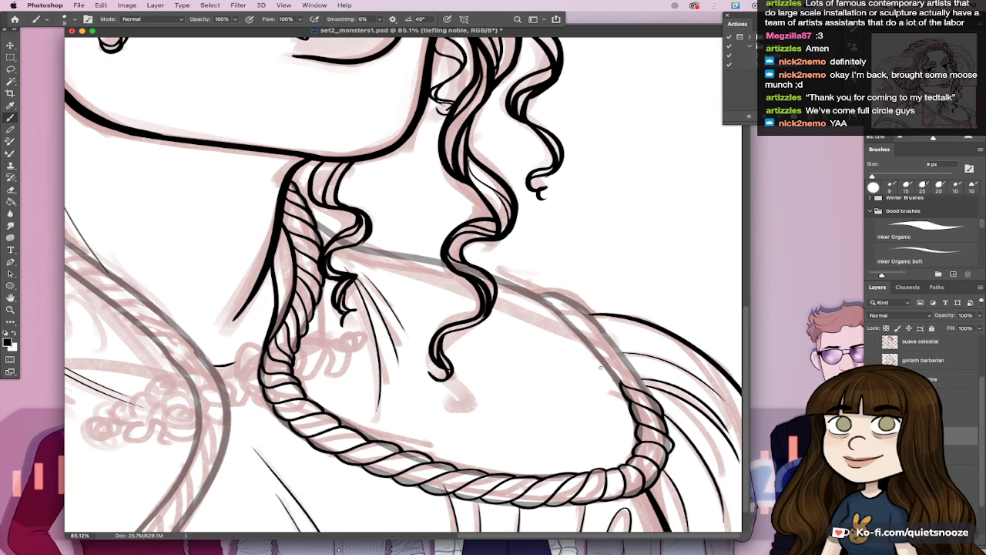
key(b)
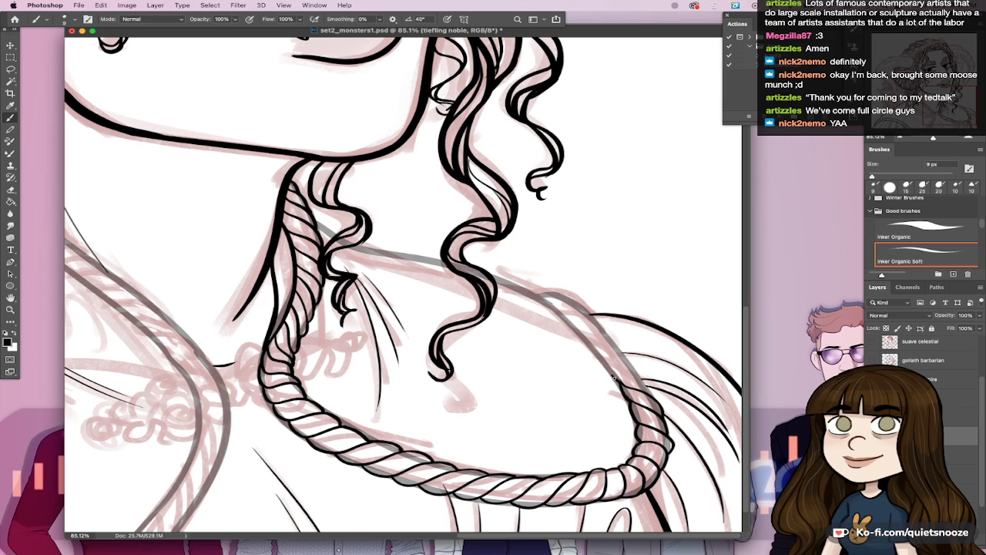
drag(615, 365, 660, 407)
drag(605, 364, 621, 382)
drag(592, 348, 636, 370)
key(super+z)
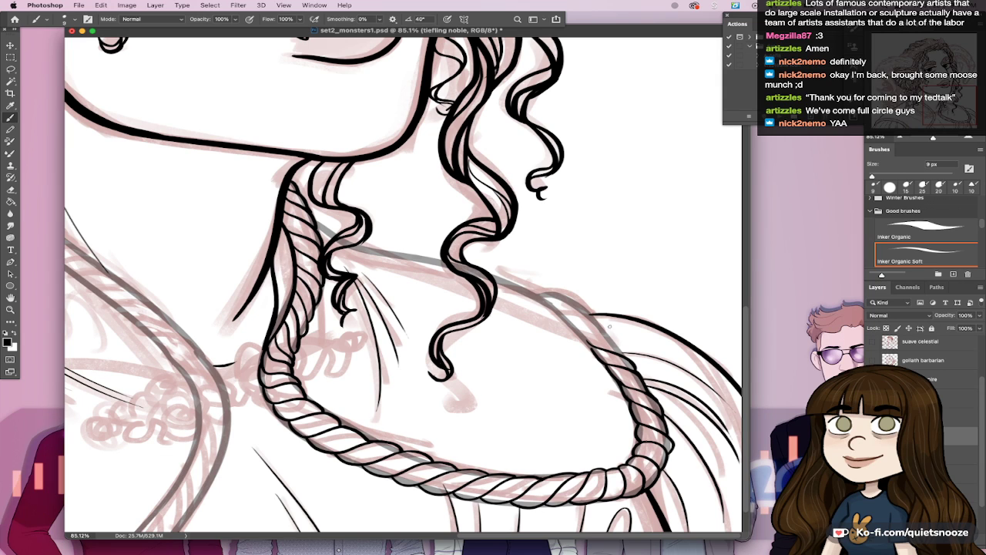
Step: Ink the last rope twists to the top of the far shoulder, finishing the trim's tip and inner edge
drag(576, 327, 628, 360)
drag(554, 309, 599, 327)
drag(546, 299, 592, 318)
drag(535, 291, 566, 297)
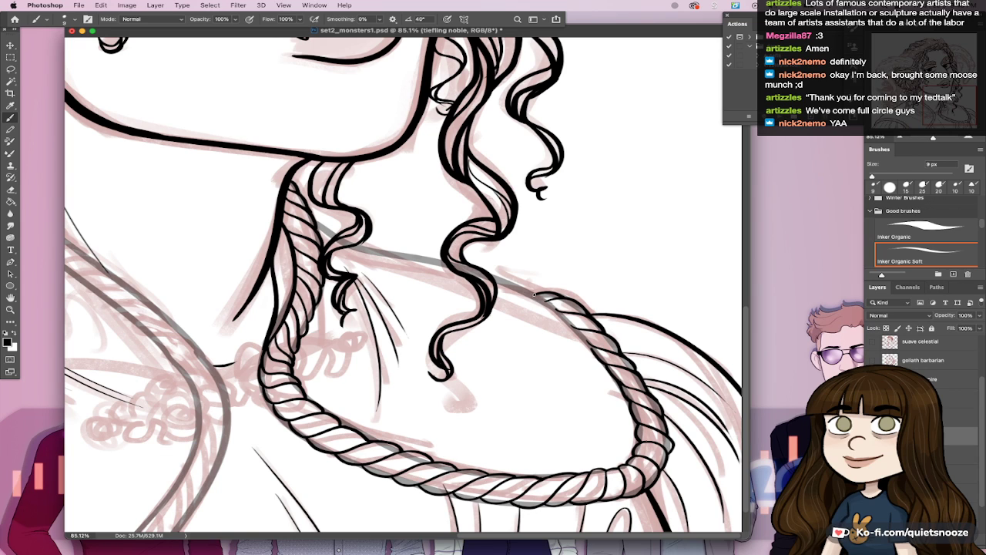
drag(535, 296, 571, 331)
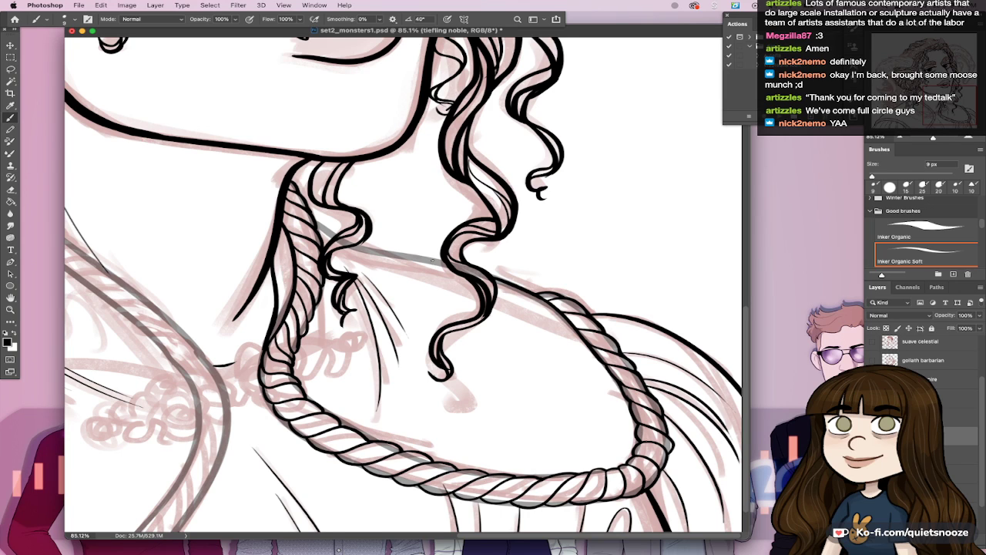
Step: Enlarge the brush to 15 px, ink the far shoulder line between the collar and the hanging curl, and save the file
key(bracketright)
key(bracketright)
mouse_move(312, 219)
mouse_down()
mouse_move(362, 250)
mouse_move(437, 263)
mouse_up()
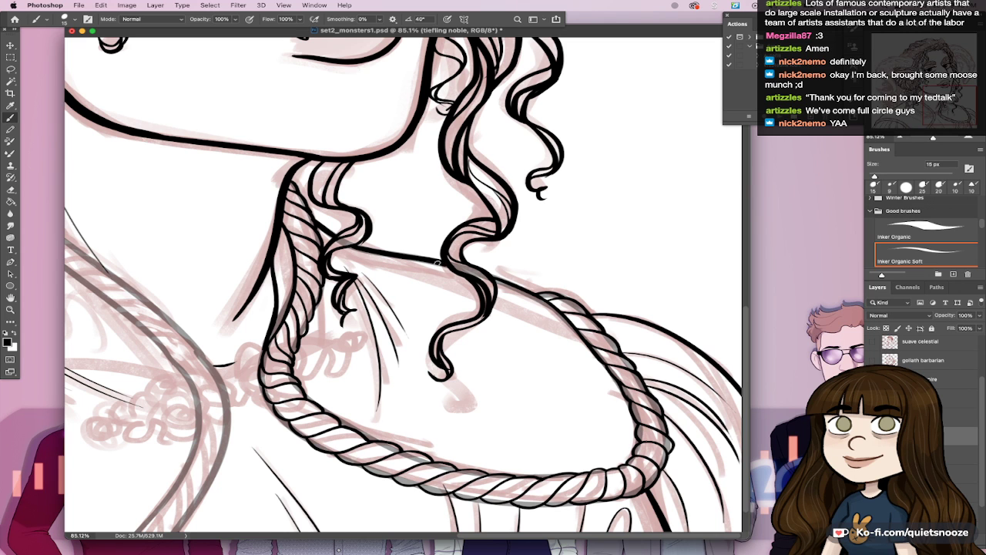
scroll(489, 275, down, 3)
scroll(587, 443, down, 4)
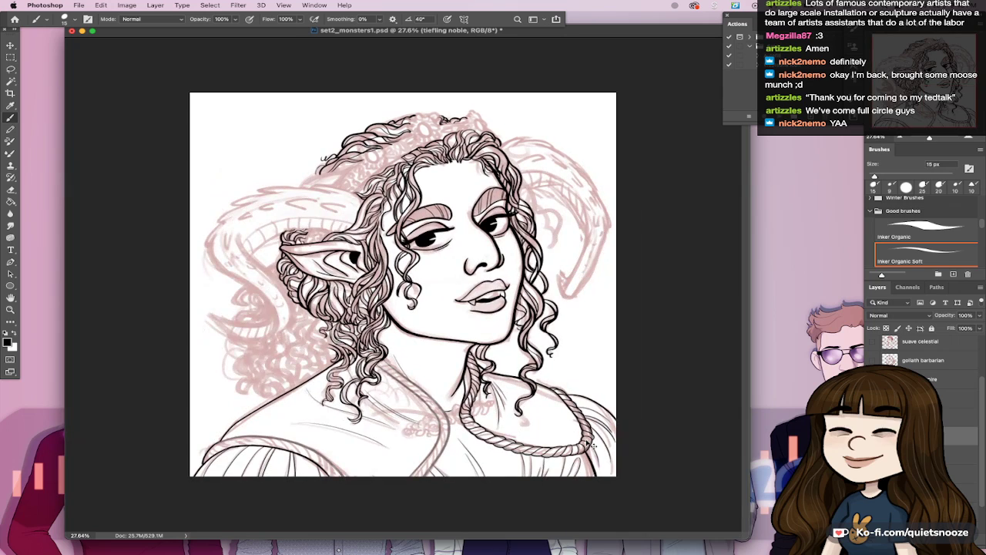
key(super+s)
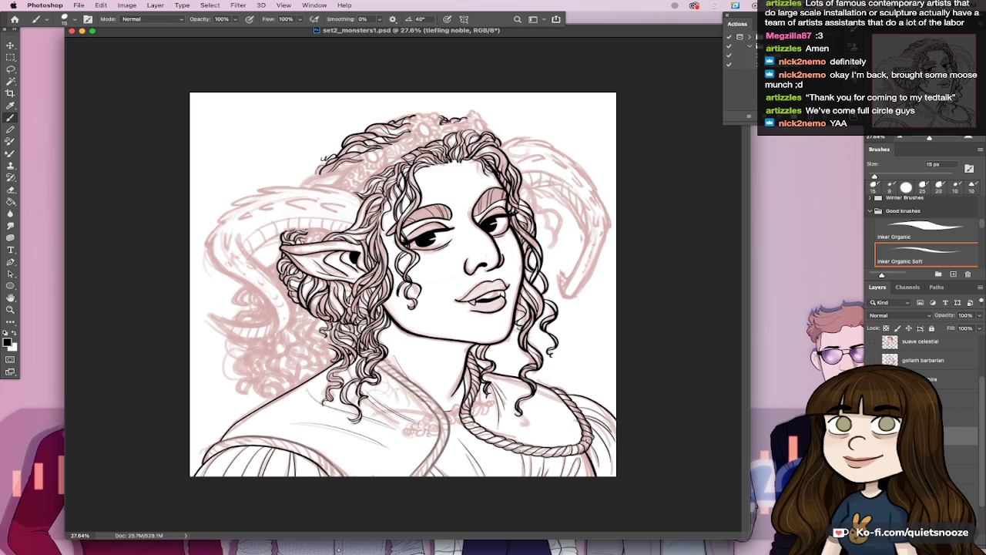
Step: Set the brush to 9 px and ink the rope-twist dividers around the bend of the near collar's trim
drag(433, 450, 514, 439)
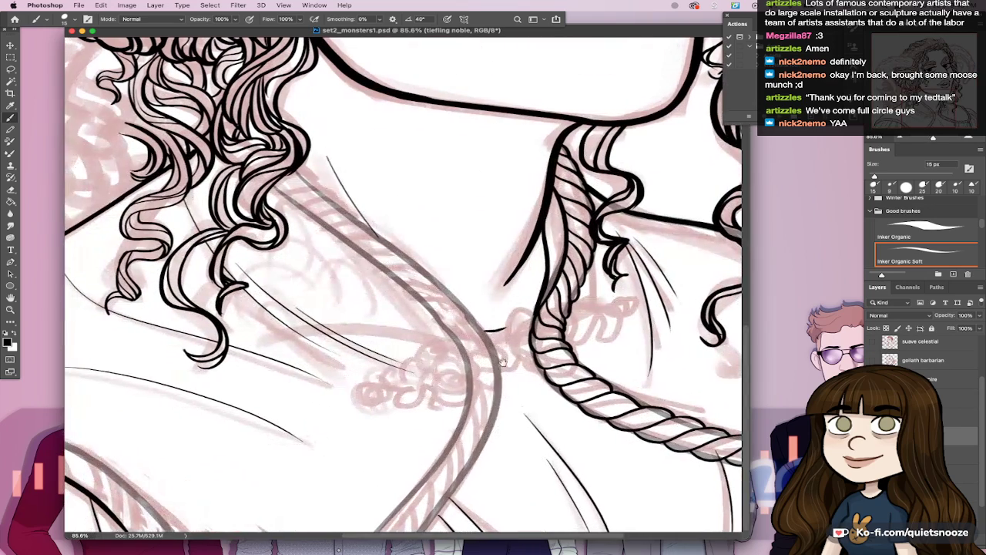
key(bracketleft)
key(bracketleft)
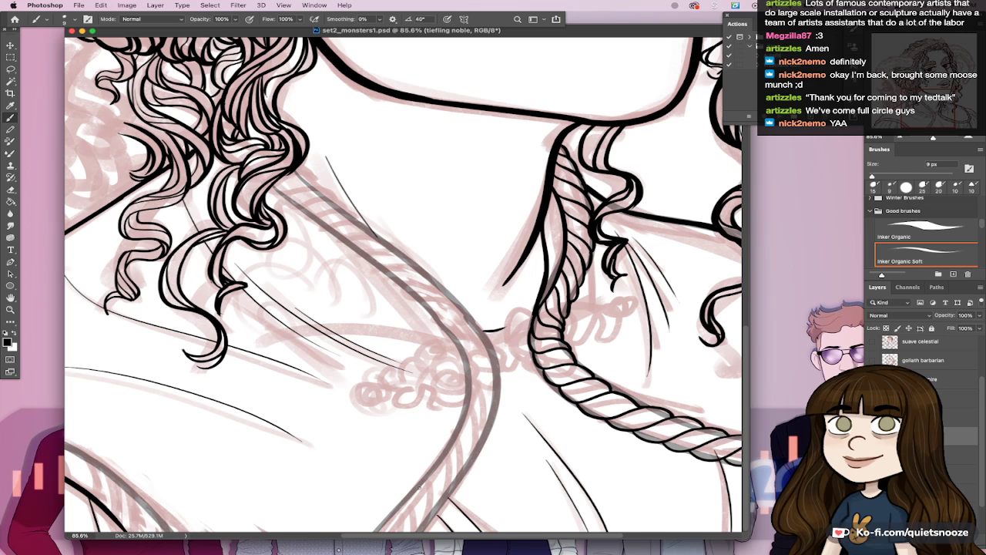
drag(448, 445, 431, 498)
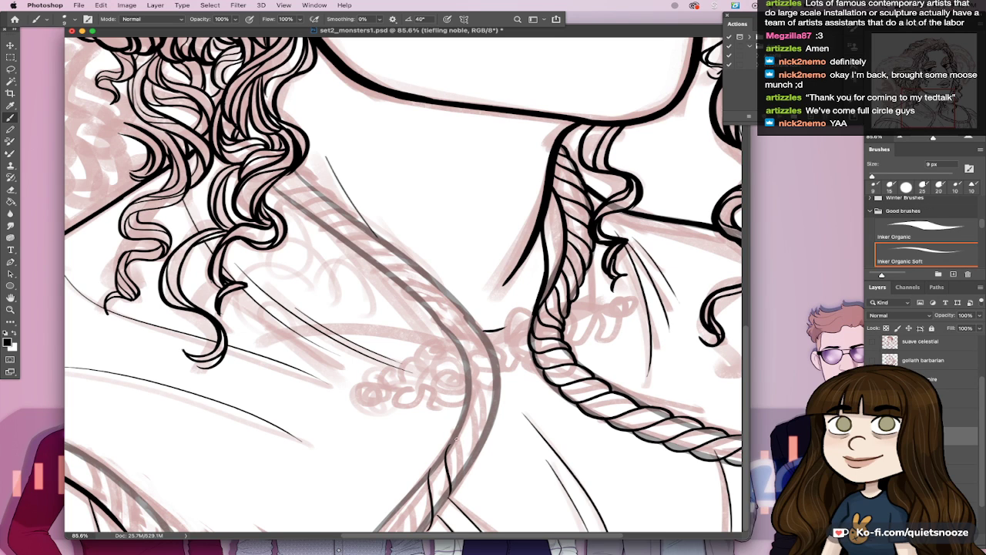
drag(468, 419, 461, 473)
drag(466, 391, 480, 448)
drag(470, 387, 488, 424)
mouse_move(463, 353)
mouse_down()
mouse_move(468, 393)
mouse_move(493, 383)
mouse_up()
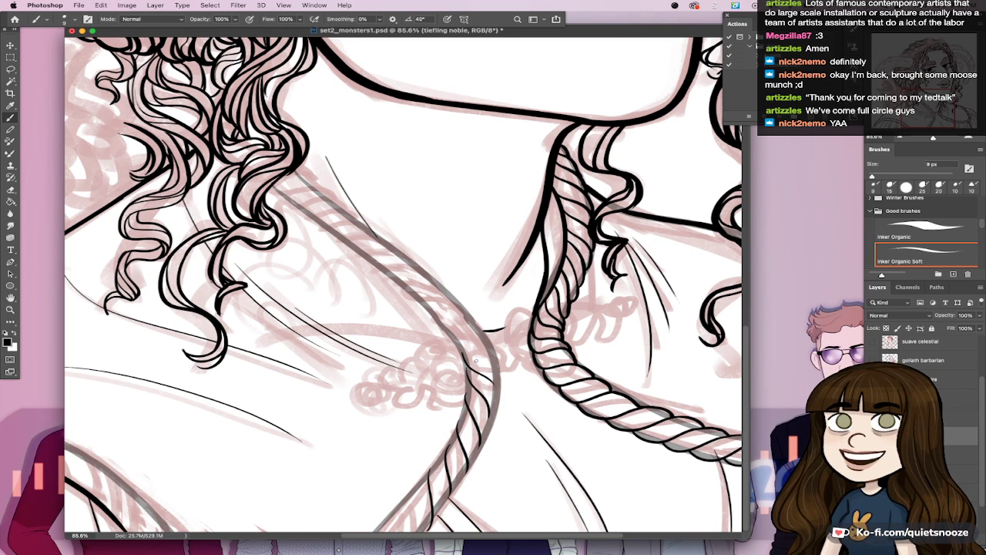
mouse_move(453, 336)
mouse_down()
mouse_move(467, 361)
mouse_move(494, 361)
mouse_up()
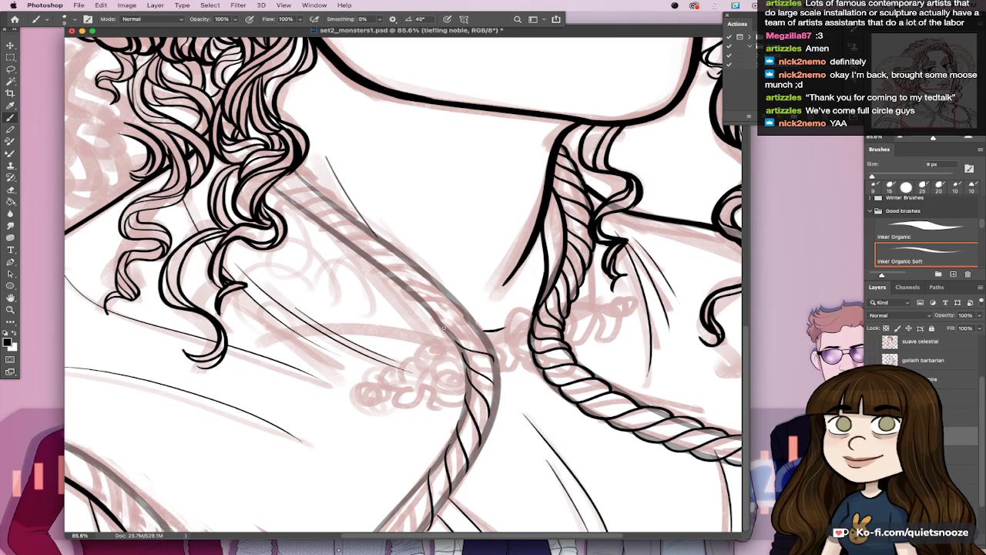
drag(443, 327, 487, 344)
drag(433, 311, 478, 321)
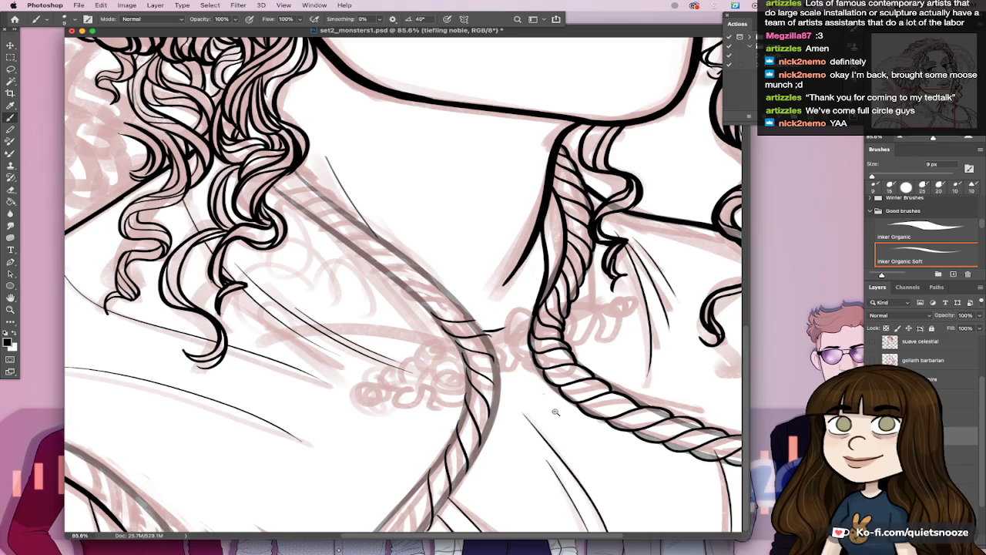
Step: Ink the bulging inner edge of the near collar's rope twists, from below the bend up to the newest divider
drag(555, 412, 521, 421)
drag(479, 477, 512, 423)
drag(489, 465, 516, 430)
key(super+z)
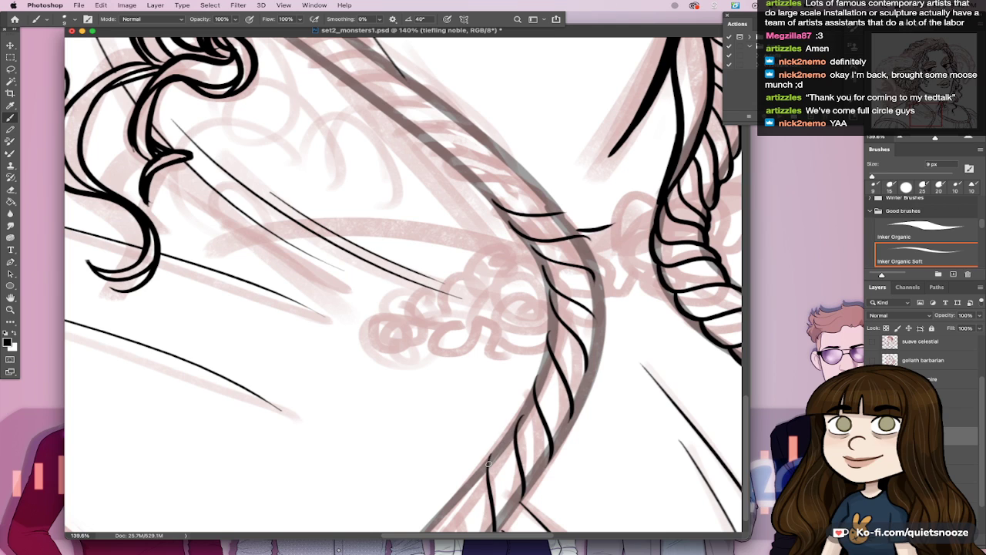
mouse_move(488, 468)
mouse_down()
mouse_move(515, 430)
mouse_move(517, 408)
mouse_move(516, 432)
mouse_move(536, 401)
mouse_move(549, 352)
mouse_move(544, 315)
mouse_move(550, 352)
mouse_move(547, 281)
mouse_up()
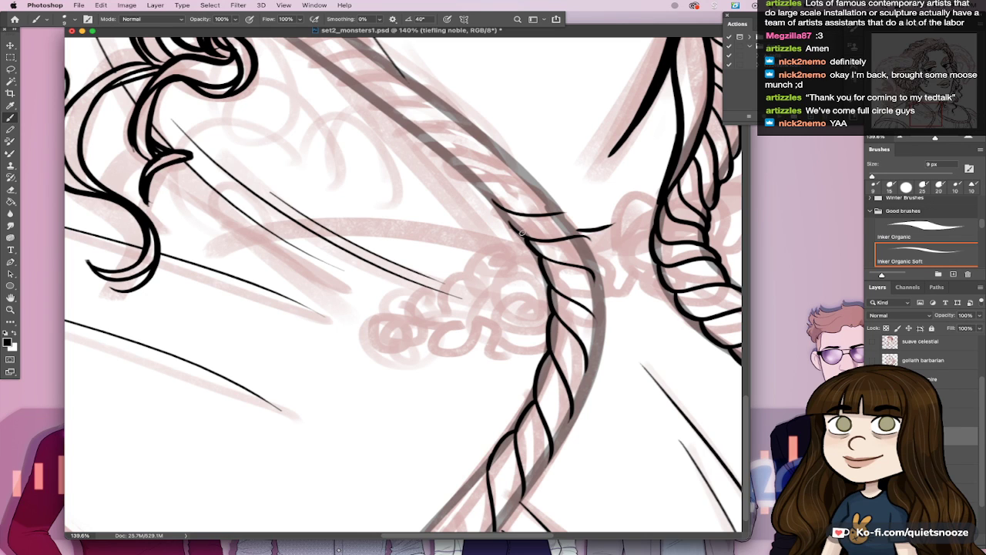
drag(528, 239, 501, 207)
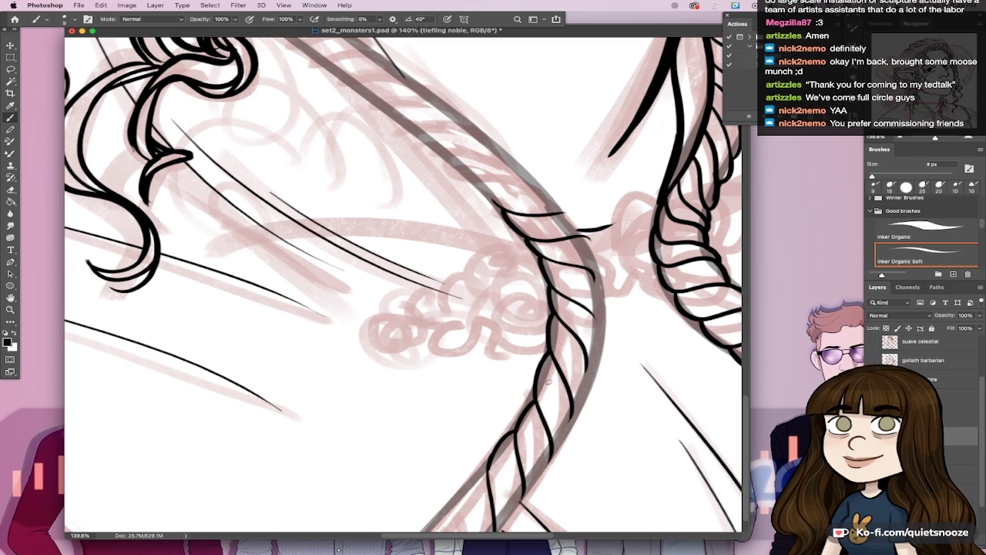
Step: Ink the outer edge of the rope twists around the near collar's bend and save the file
drag(550, 451, 572, 405)
key(super+z)
mouse_move(553, 449)
mouse_down()
mouse_move(583, 344)
mouse_move(578, 397)
mouse_move(589, 317)
mouse_move(590, 365)
mouse_move(590, 286)
mouse_move(597, 316)
mouse_move(591, 270)
mouse_up()
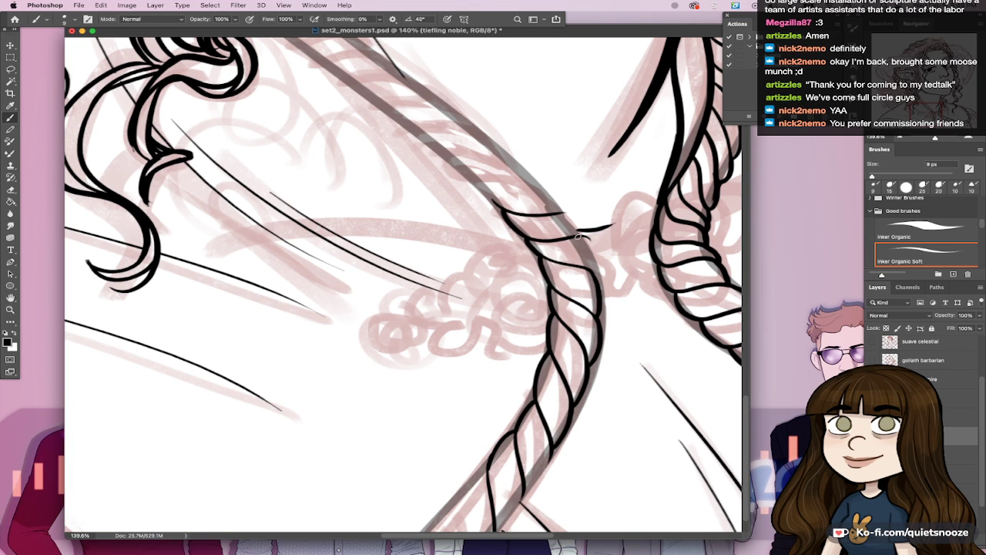
drag(578, 236, 596, 273)
drag(558, 216, 578, 232)
drag(536, 191, 568, 215)
key(super+z)
key(super+0)
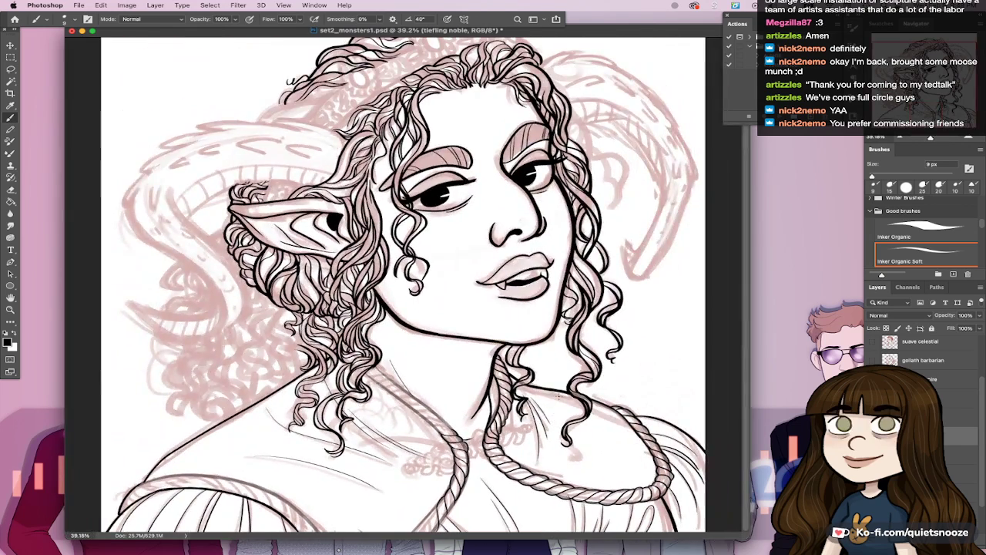
key(super+s)
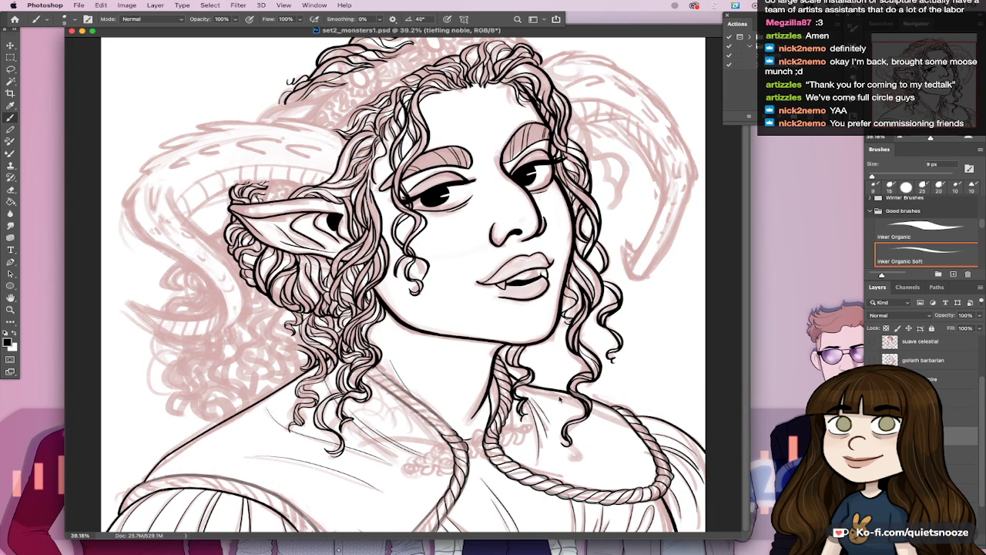
Step: Extend the near collar's rope twists from the bend down toward the canvas's lower edge and save the file
key(super+minus)
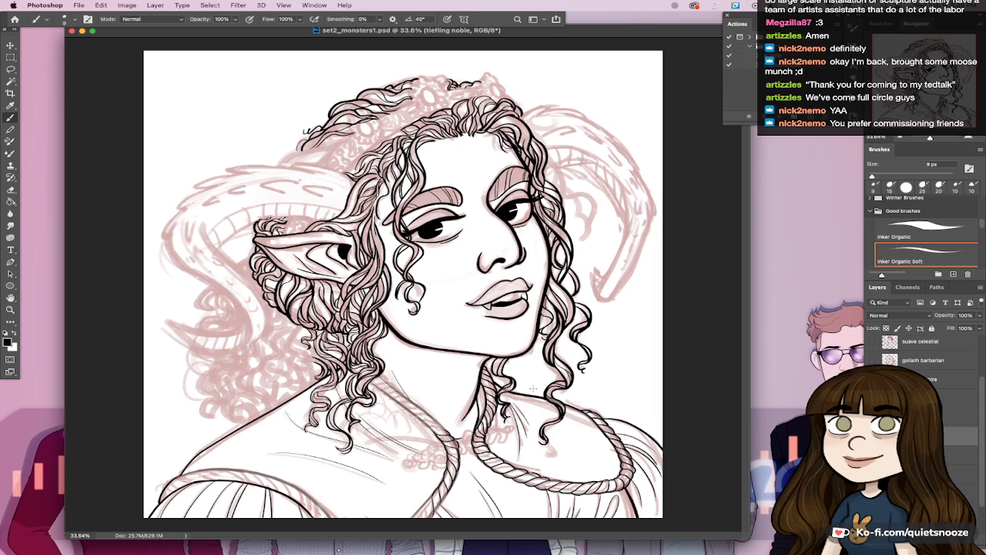
drag(437, 483, 532, 375)
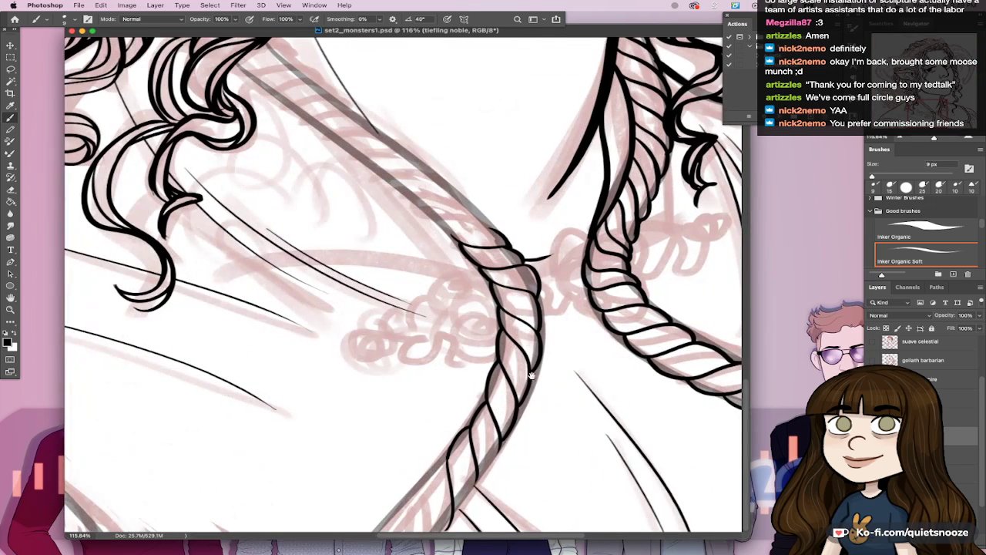
drag(478, 474, 500, 438)
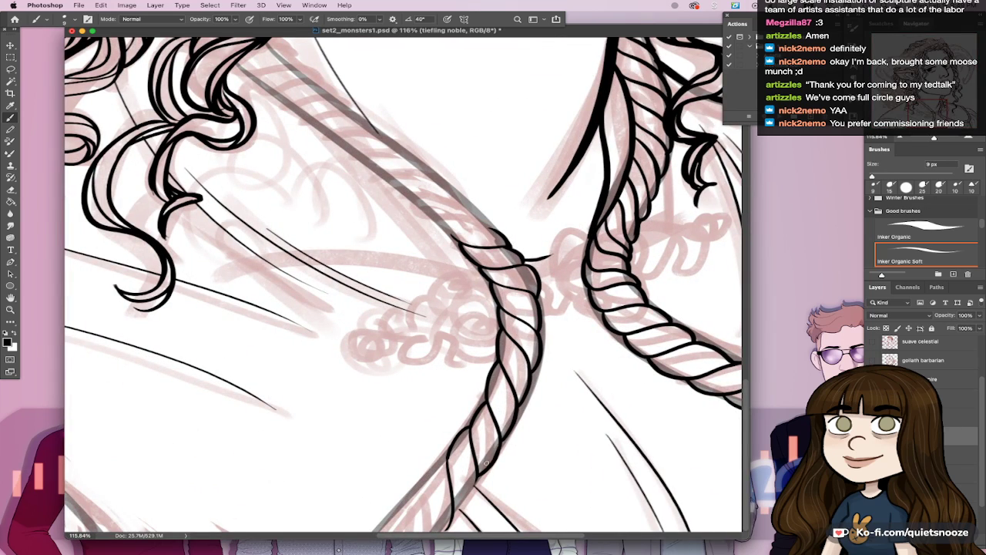
drag(454, 507, 477, 476)
mouse_move(433, 530)
mouse_down()
mouse_move(424, 468)
mouse_move(401, 530)
mouse_move(448, 451)
mouse_up()
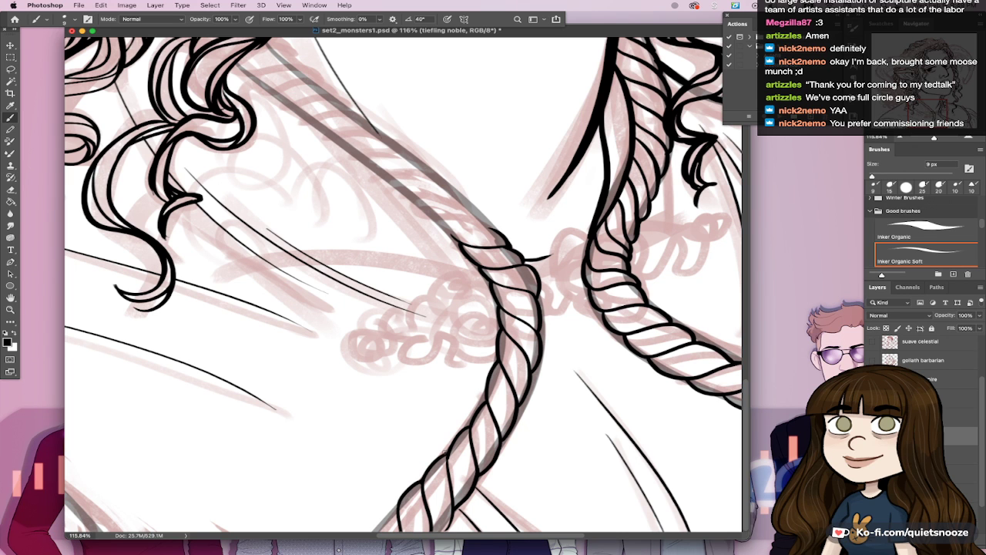
mouse_move(398, 507)
mouse_down()
mouse_move(378, 539)
mouse_move(370, 533)
mouse_up()
key(super+0)
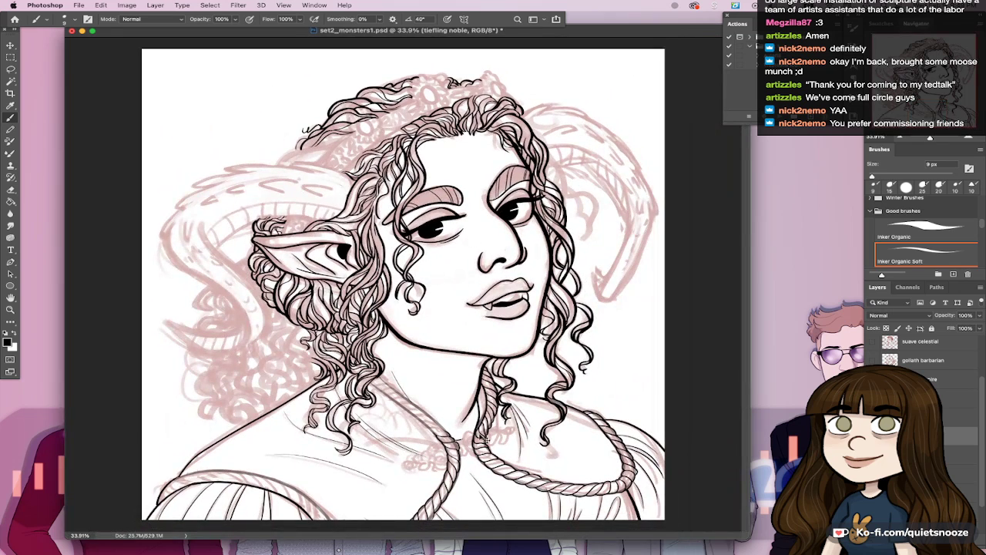
key(super+s)
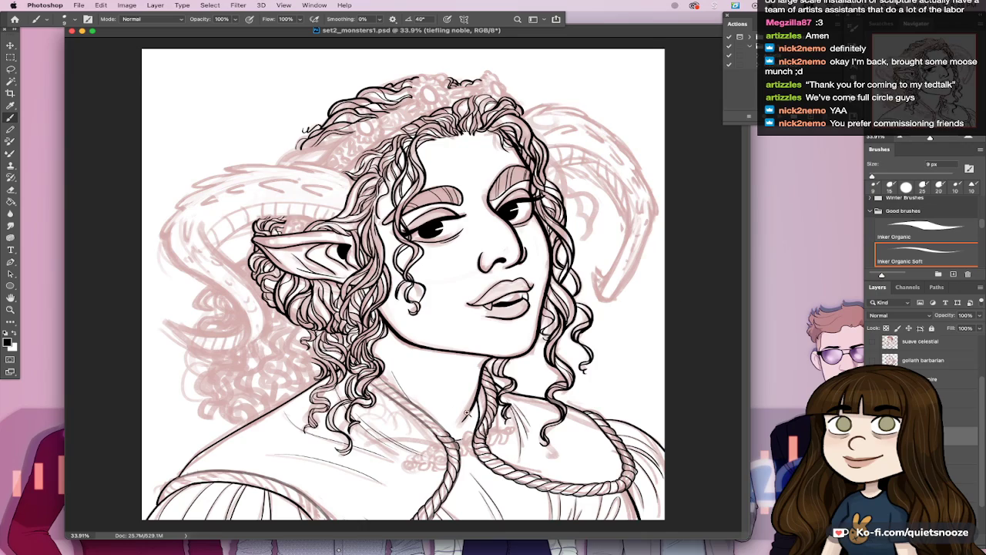
Step: Ink the rope-twist dividers up the near collar's diagonal trim, from the bend to the hanging hair
drag(468, 413, 518, 402)
mouse_move(529, 448)
mouse_down()
mouse_move(531, 344)
mouse_move(609, 376)
mouse_up()
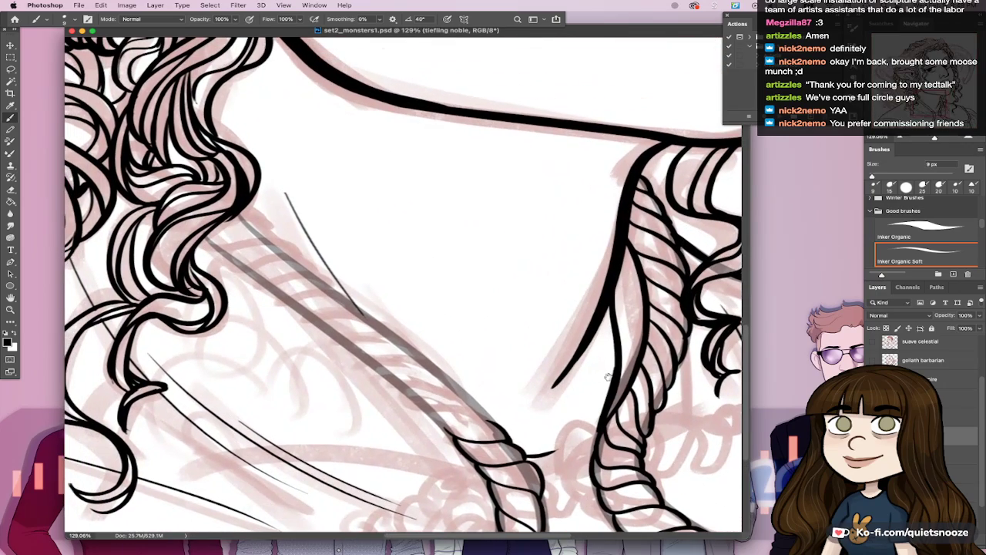
mouse_move(423, 403)
mouse_down()
mouse_move(509, 422)
mouse_move(500, 426)
mouse_up()
key(super+z)
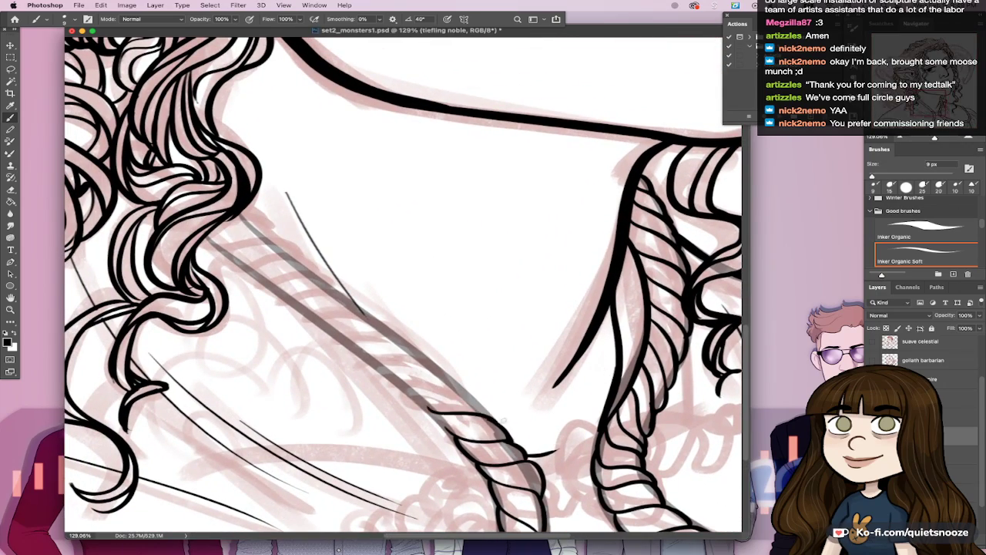
drag(402, 383, 482, 400)
drag(364, 354, 445, 371)
drag(334, 334, 404, 343)
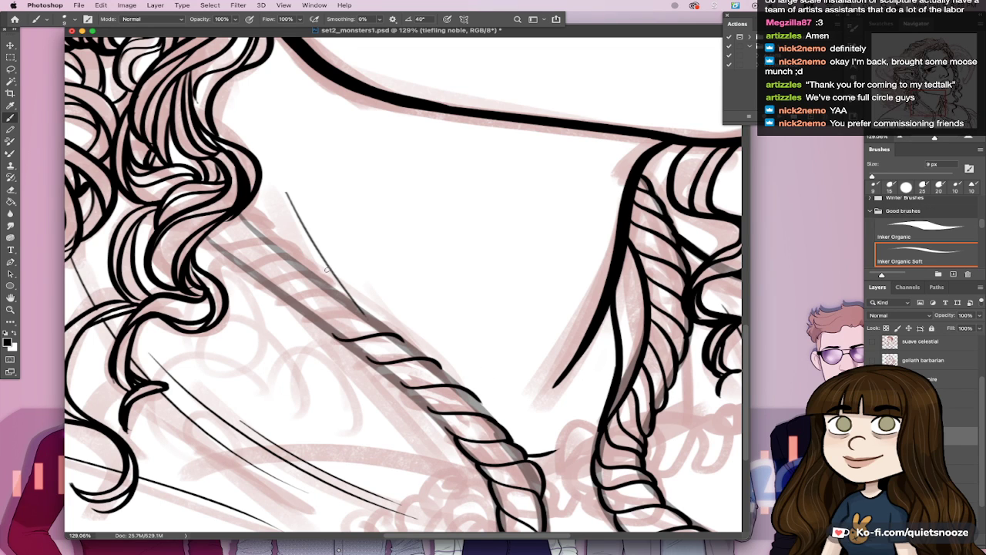
drag(302, 316, 376, 318)
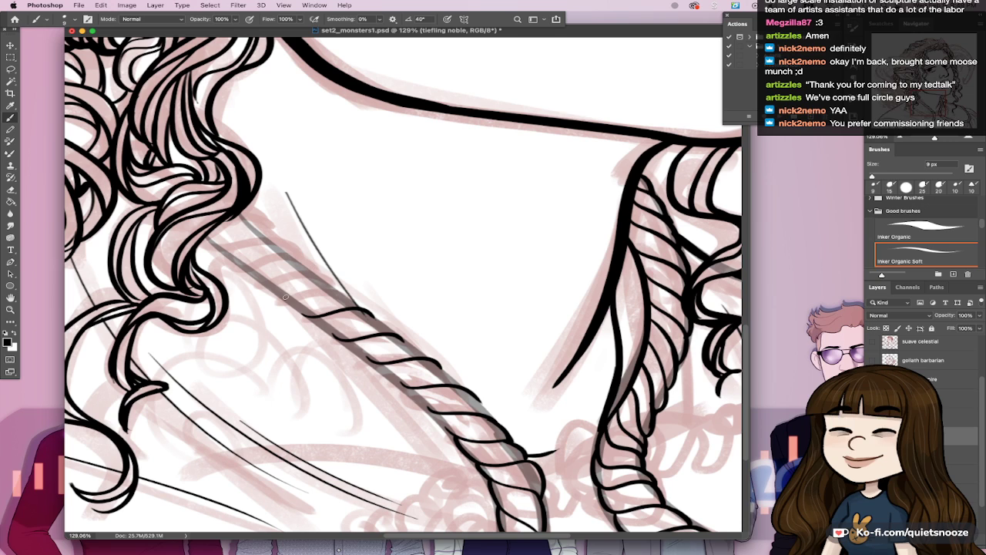
drag(279, 291, 345, 293)
drag(253, 275, 319, 271)
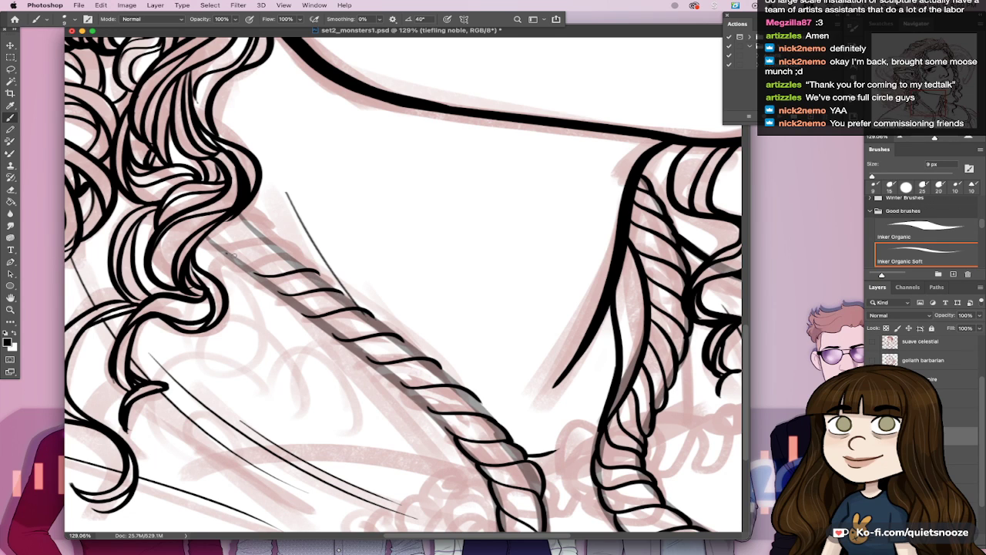
drag(229, 254, 294, 251)
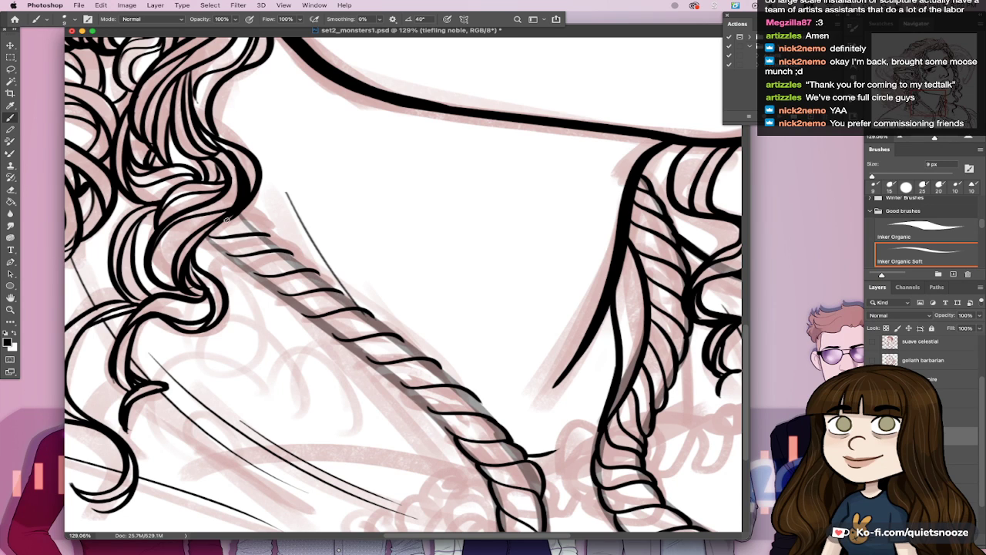
Step: Outline both edges of the rope twists along the near collar's diagonal stretch and save the file
mouse_move(227, 221)
mouse_down()
mouse_move(267, 231)
mouse_move(243, 210)
mouse_up()
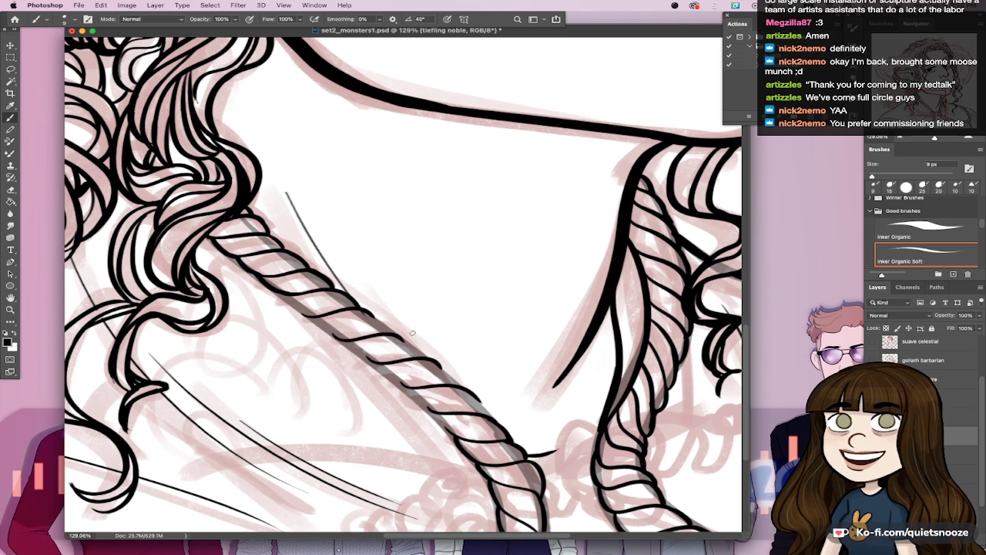
drag(359, 313, 374, 321)
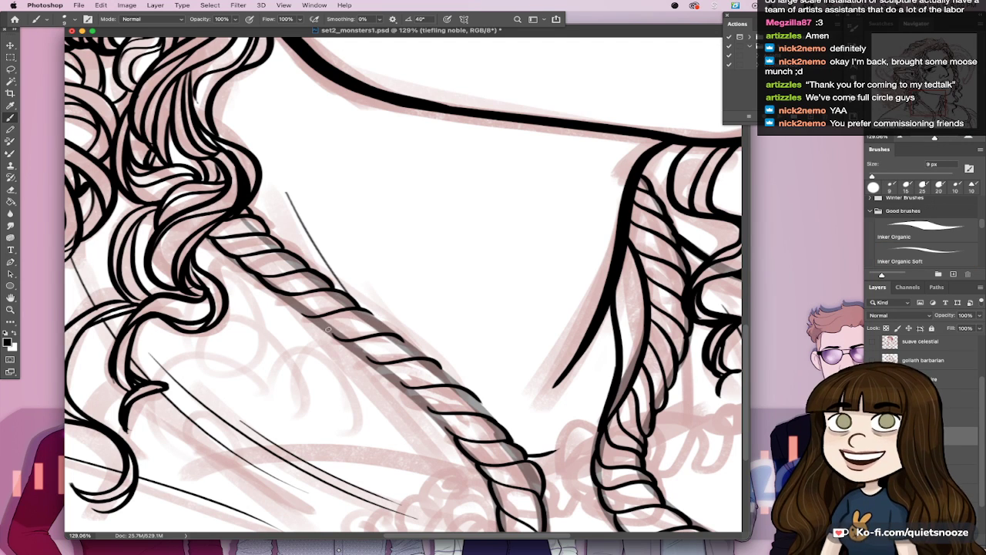
key([)
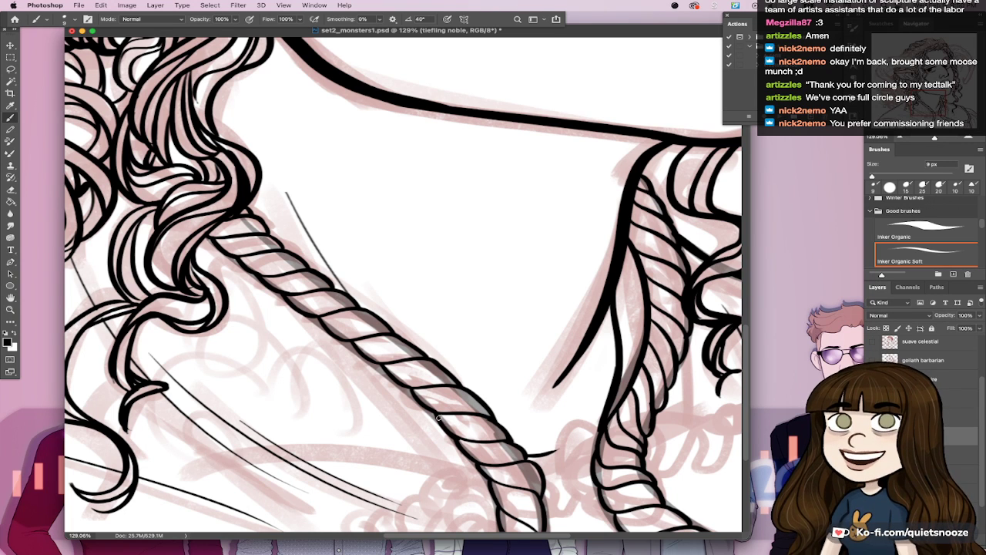
key(super+0)
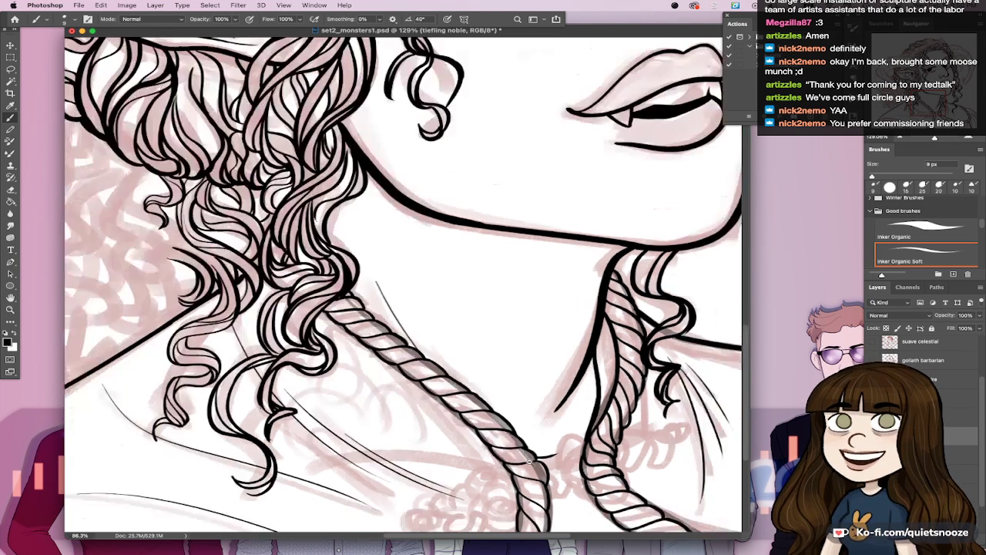
key(super+s)
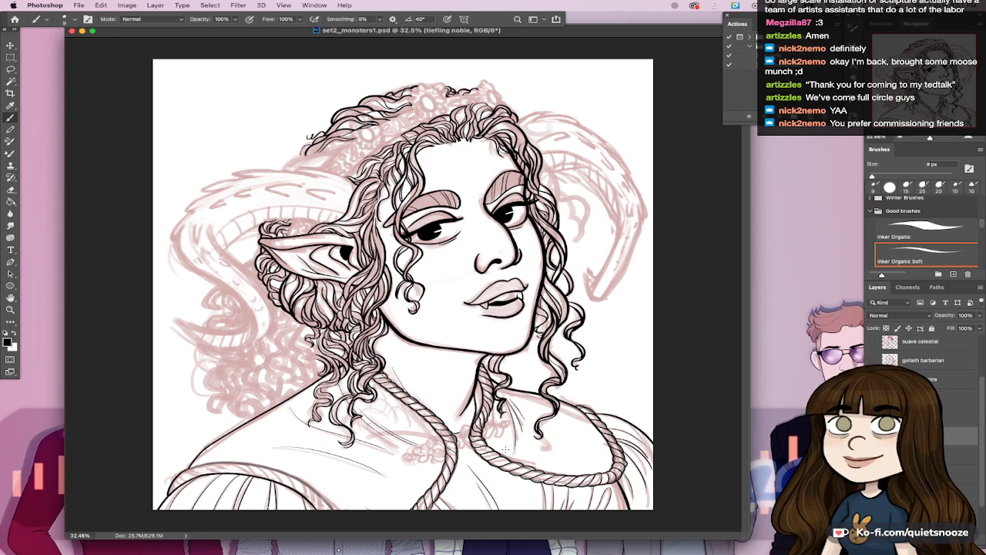
Step: Ink the first rope-twist dividers on the near sleeve's trim, from its lower inner end up toward the arc's top
drag(314, 474, 392, 466)
drag(405, 454, 487, 321)
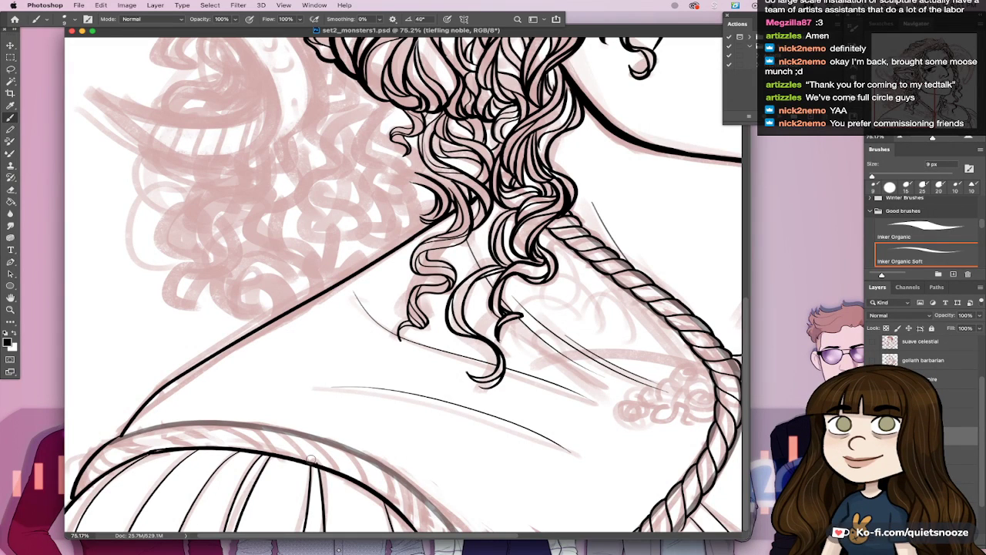
drag(312, 460, 320, 461)
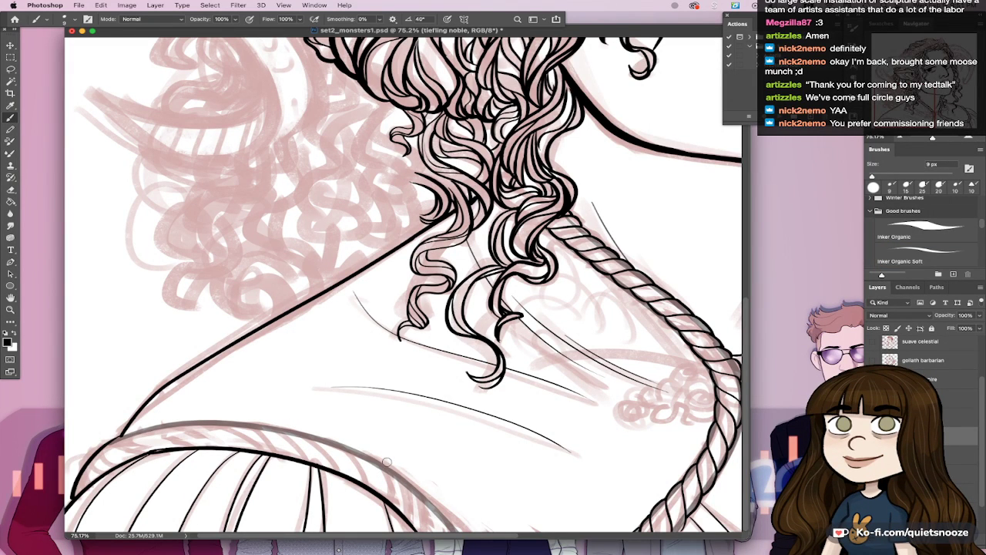
mouse_move(402, 483)
mouse_down()
mouse_move(413, 526)
mouse_move(448, 531)
mouse_up()
drag(380, 463, 396, 503)
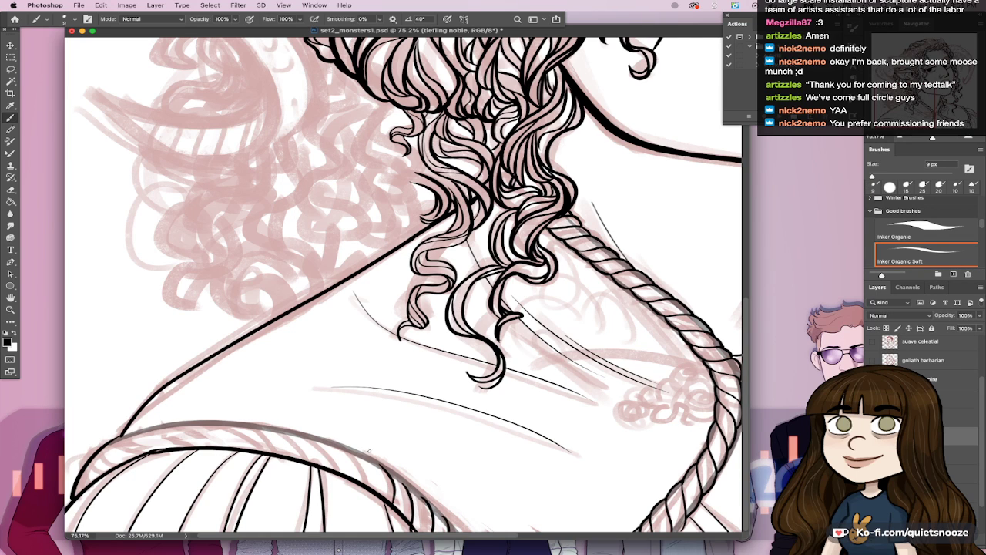
drag(347, 448, 367, 483)
drag(313, 438, 336, 470)
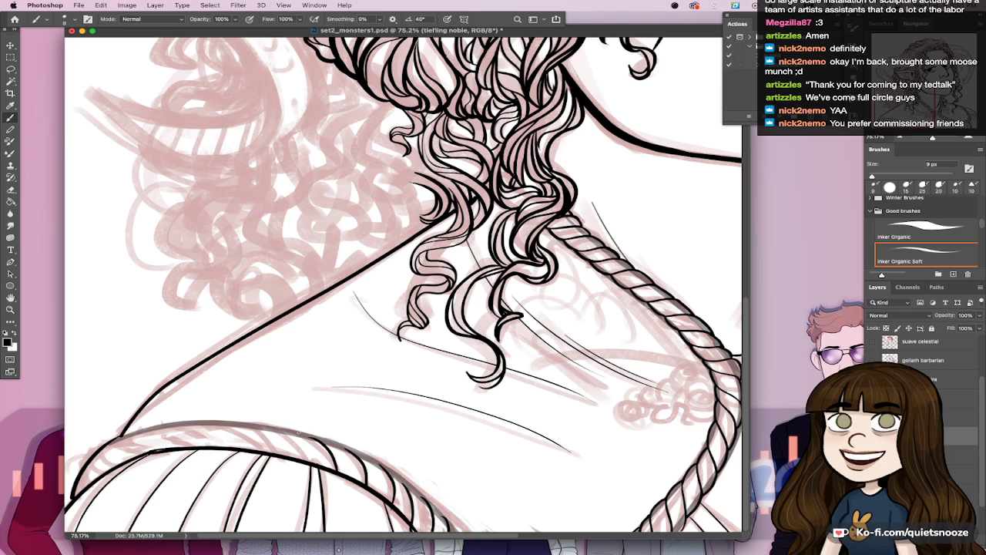
drag(277, 428, 301, 459)
Step: Ink the remaining rope-twist dividers on the near sleeve's trim, from the arc's top down to its lower outer end
drag(553, 404, 579, 403)
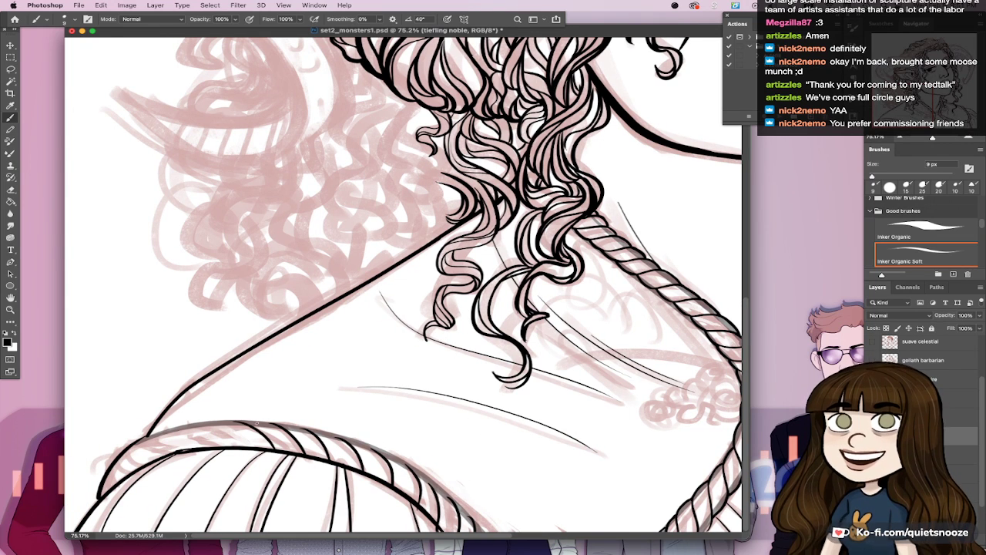
key(super+z)
drag(211, 423, 245, 446)
key(super+z)
drag(177, 427, 216, 446)
drag(156, 437, 187, 450)
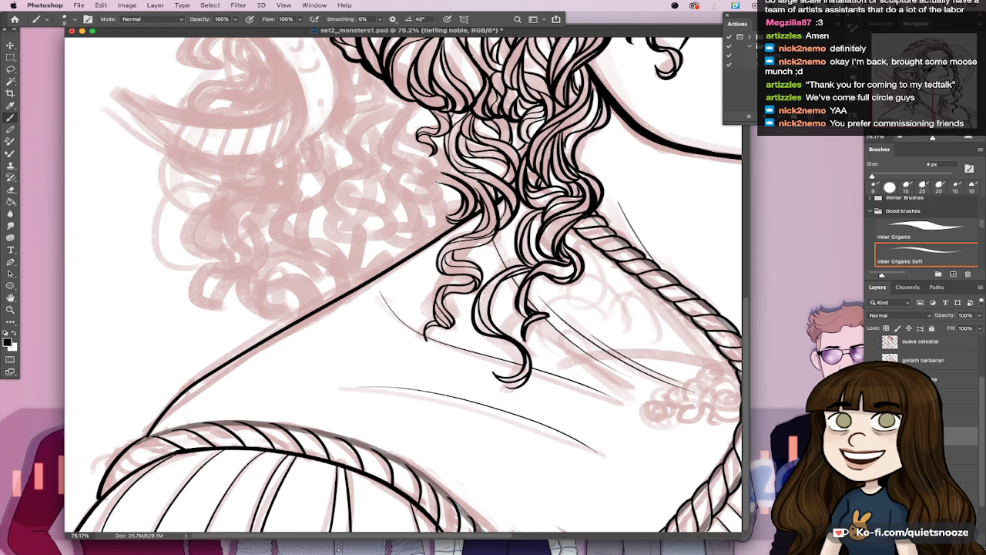
mouse_move(134, 456)
mouse_down()
mouse_move(166, 446)
mouse_move(129, 451)
mouse_up()
mouse_move(129, 469)
mouse_down()
mouse_move(140, 464)
mouse_move(110, 488)
mouse_up()
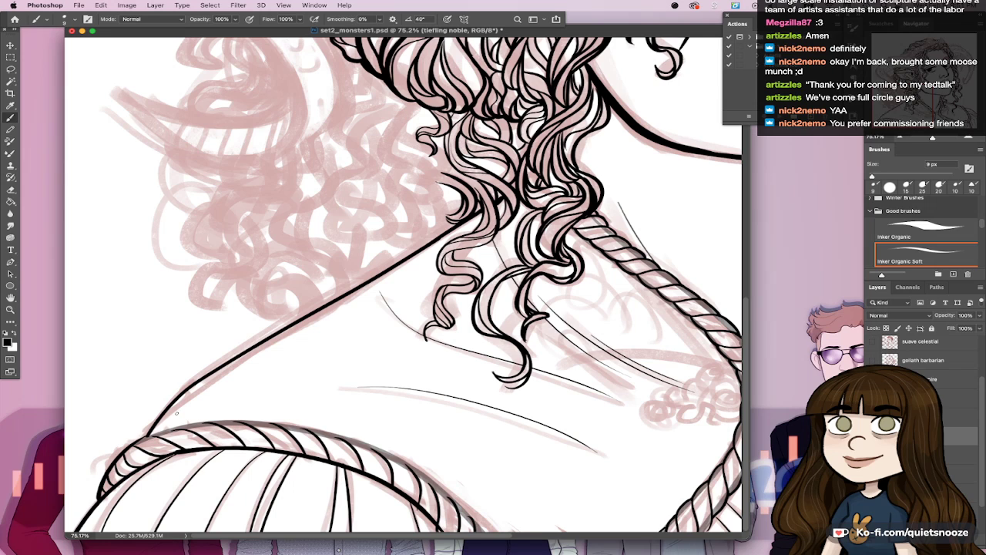
Step: Outline the upper edge of the near sleeve's rope trim along its outer stretch and save the file
mouse_move(138, 442)
mouse_down()
mouse_move(183, 425)
mouse_move(171, 429)
mouse_move(274, 423)
mouse_up()
key(super+z)
key(super+z)
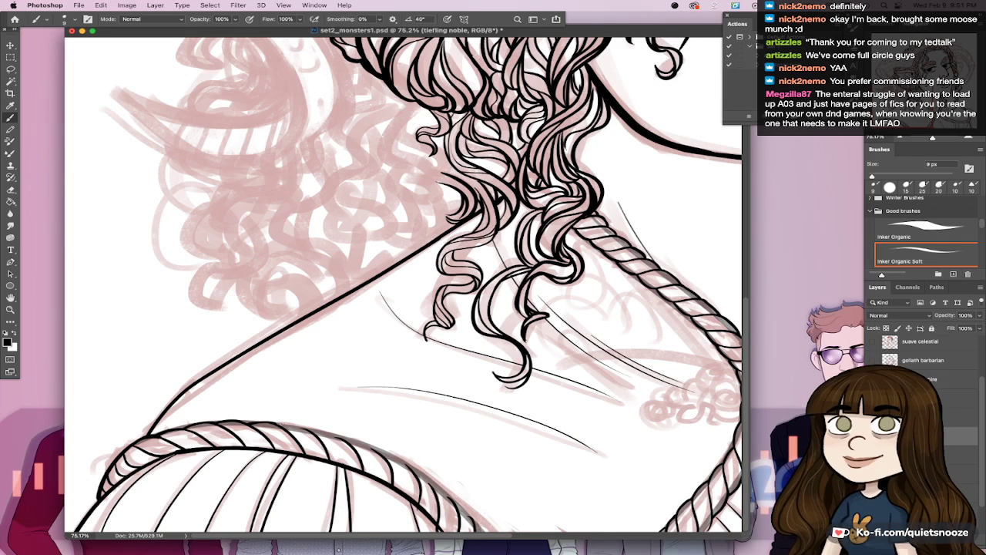
scroll(294, 365, down, 10)
key(super+s)
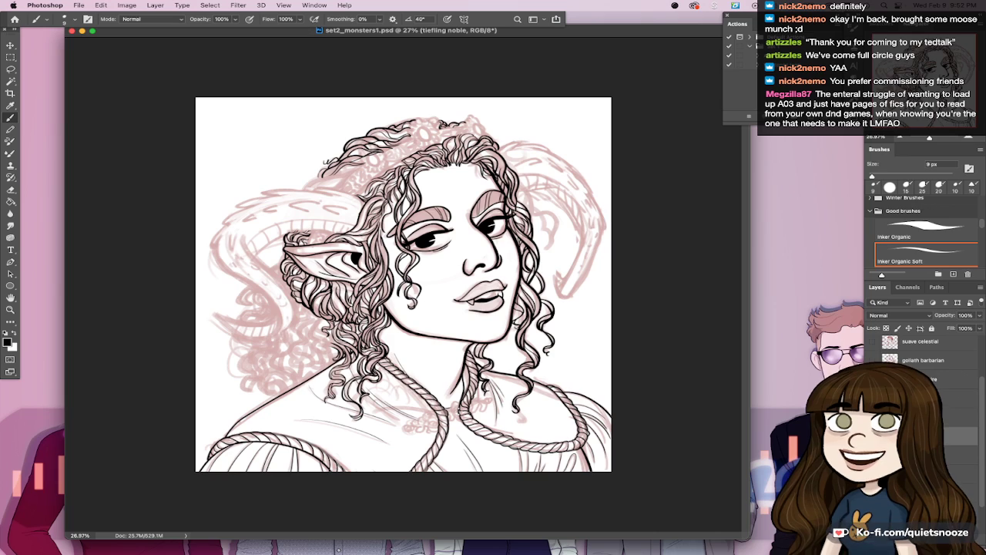
Step: Erase and redraw the rope twist lines at the lower inner end of the near sleeve's trim
drag(315, 435, 352, 438)
scroll(351, 437, up, 2)
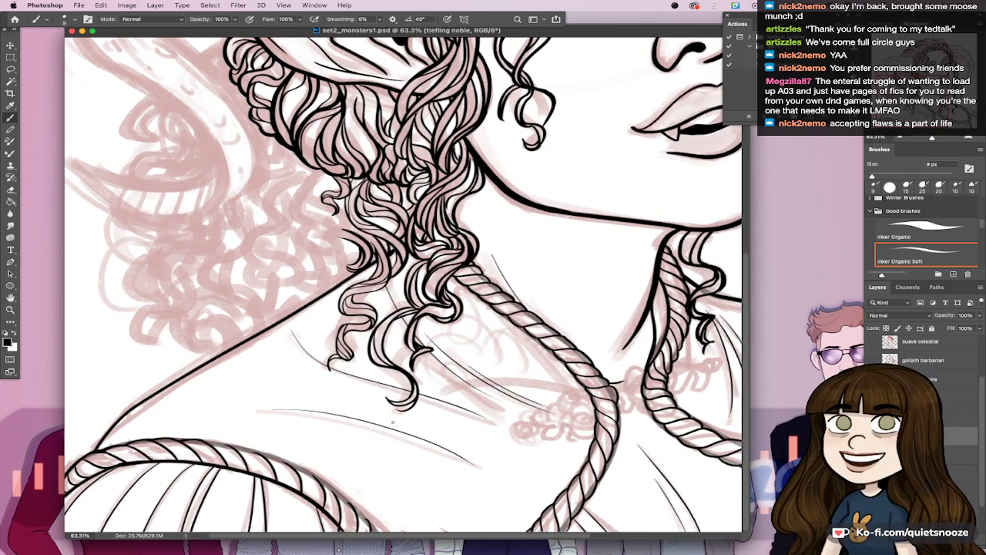
key(e)
drag(325, 504, 341, 531)
key(b)
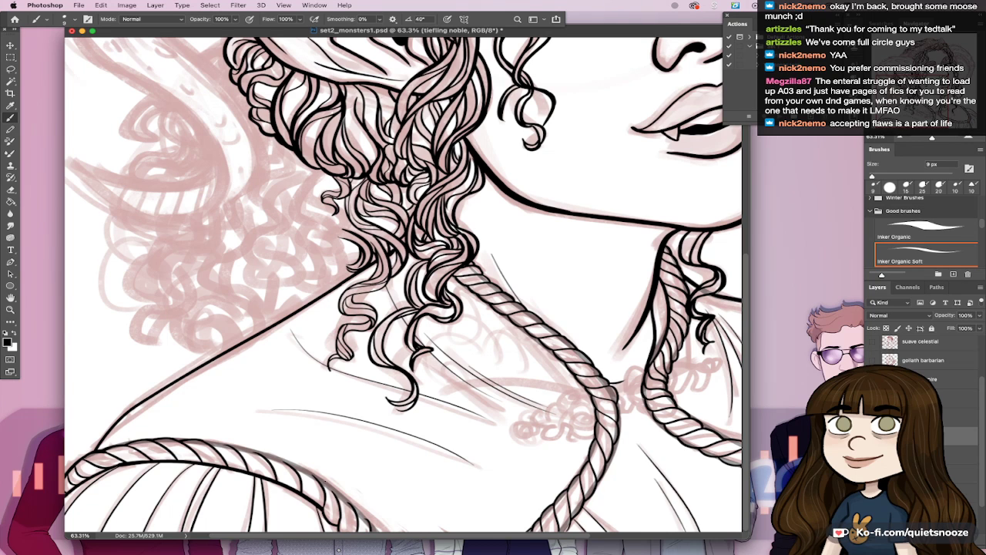
drag(339, 511, 341, 531)
drag(353, 508, 382, 533)
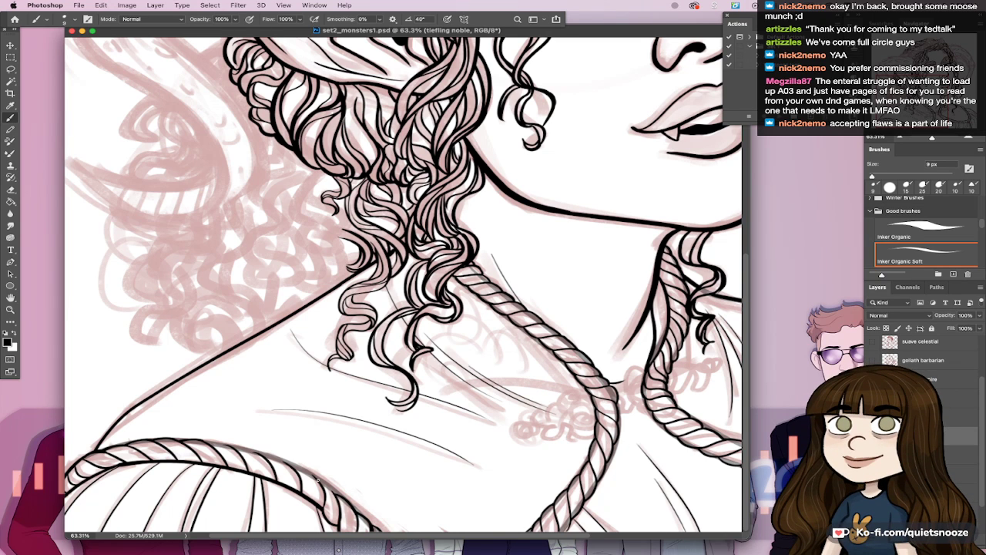
Step: Outline the upper edge of the near sleeve's rope twists from the inner end up toward the arc's top
drag(318, 481, 334, 505)
drag(290, 466, 322, 487)
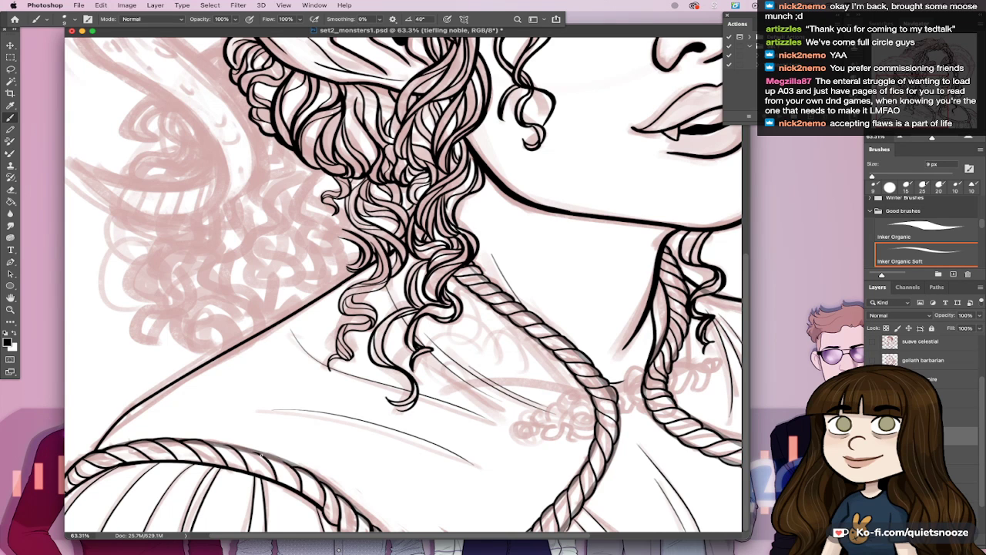
drag(263, 455, 293, 467)
key(super+z)
drag(235, 447, 263, 456)
Step: Merge the rope-trim ink with the neighbouring line-art layer and save the file
drag(516, 426, 489, 427)
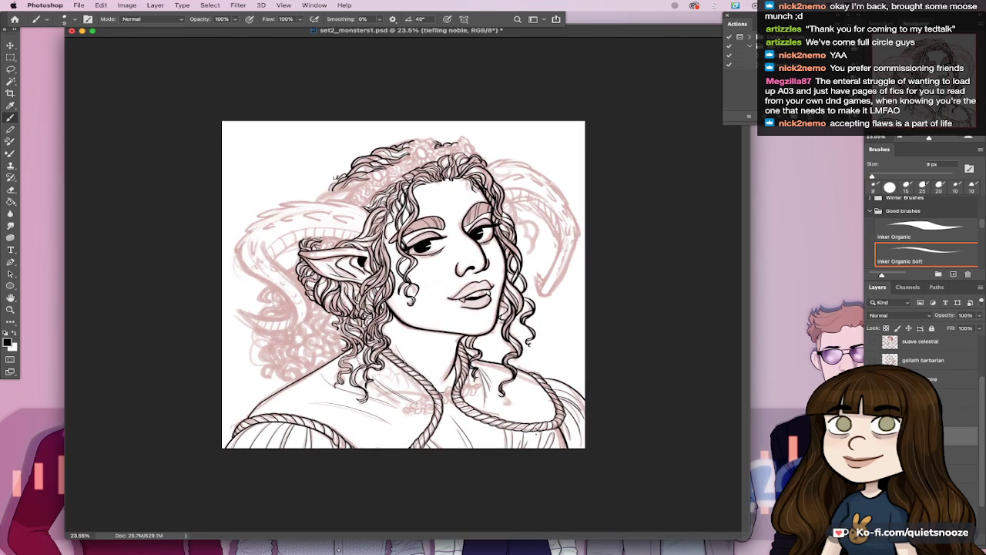
drag(419, 436, 455, 434)
drag(495, 370, 507, 373)
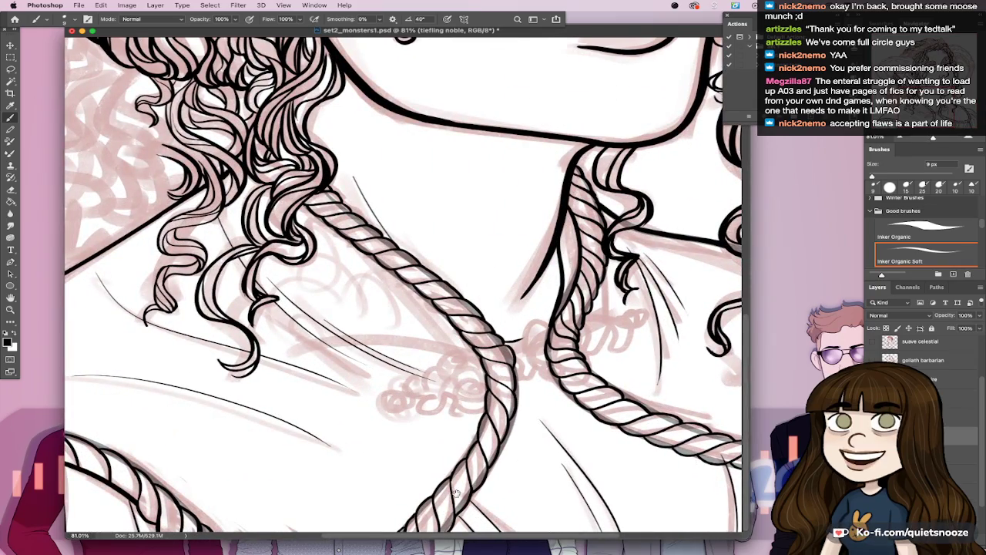
drag(524, 430, 494, 428)
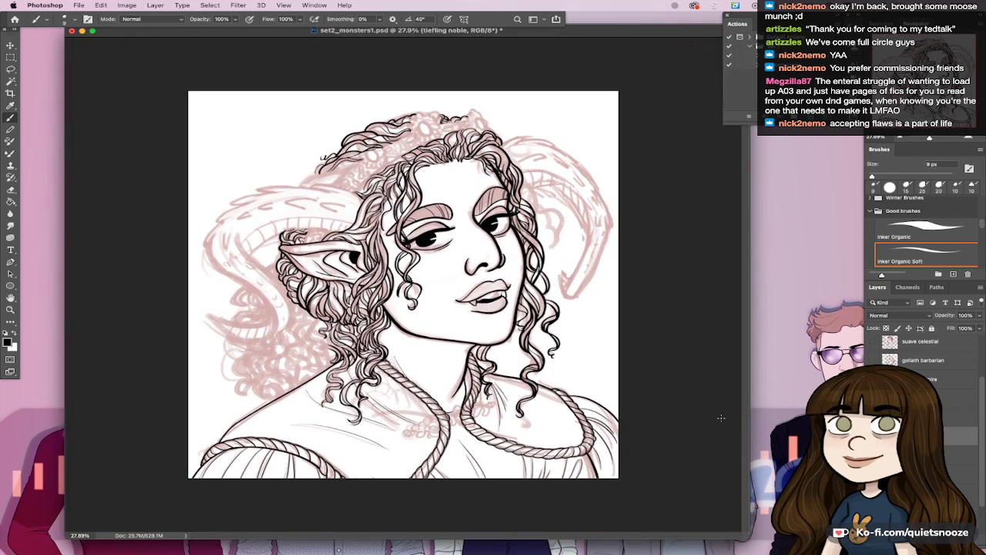
click(924, 417)
key(super+e)
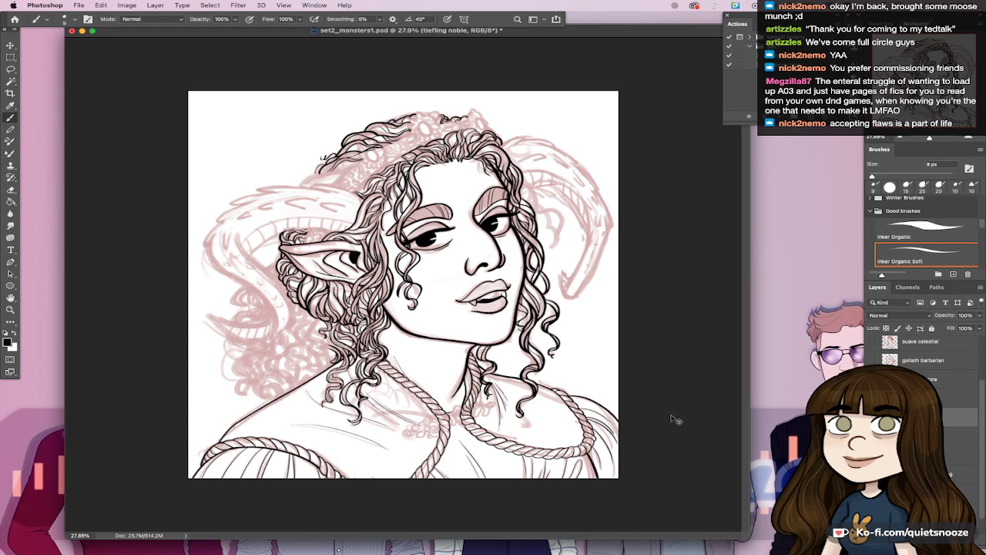
key(ctrl+s)
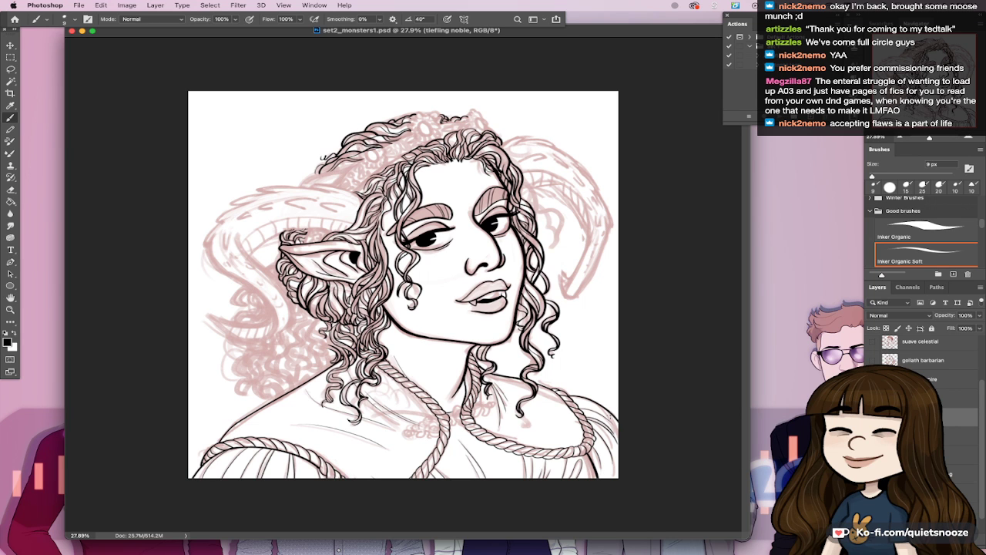
Step: Set the brush to 15 px and refine the lower edge of the near sleeve's rope trim along the arc
drag(282, 437, 375, 422)
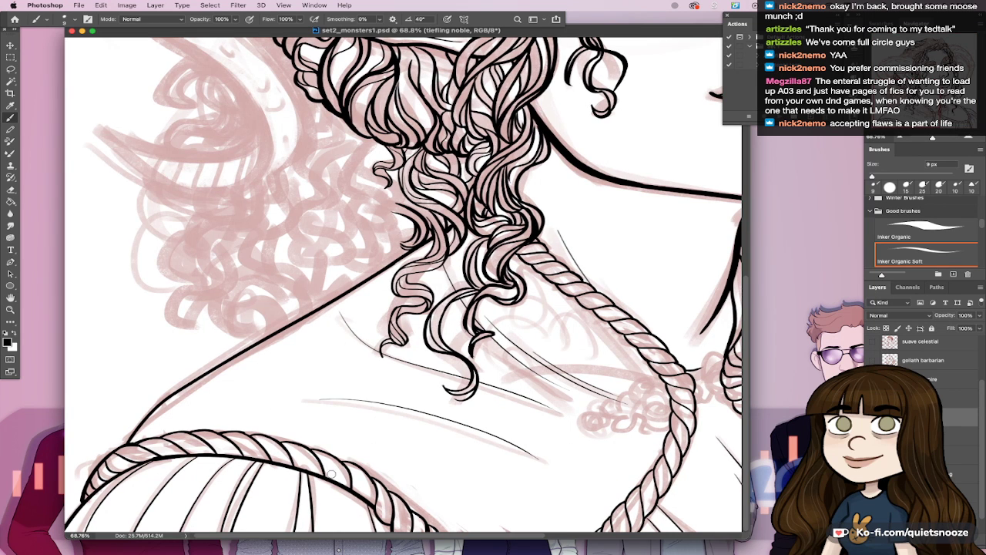
drag(329, 473, 353, 492)
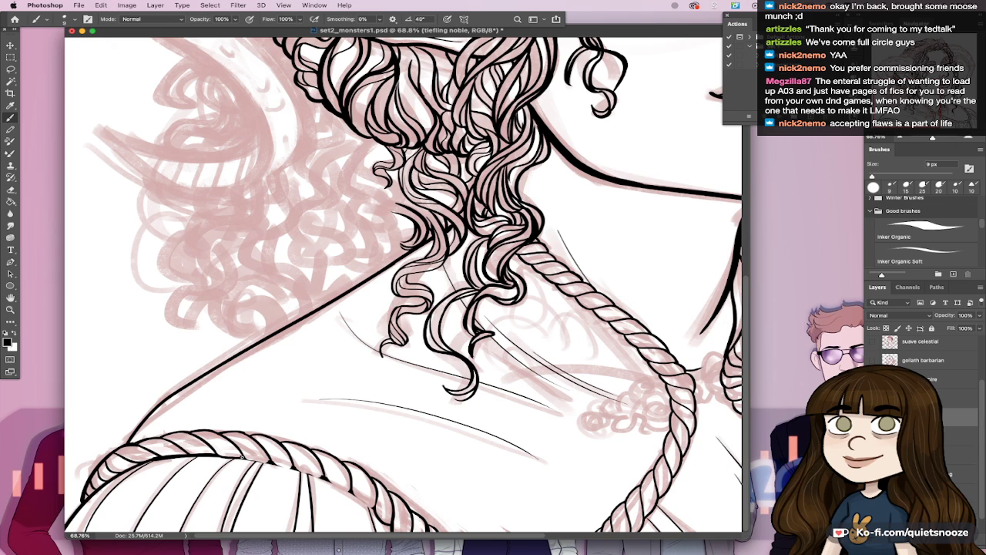
key(period)
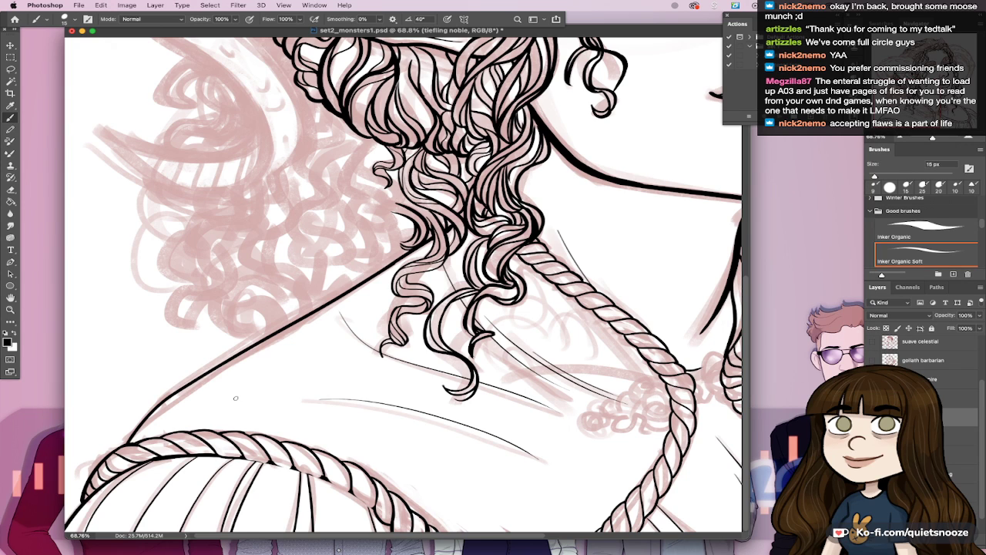
drag(310, 473, 314, 477)
drag(352, 485, 378, 510)
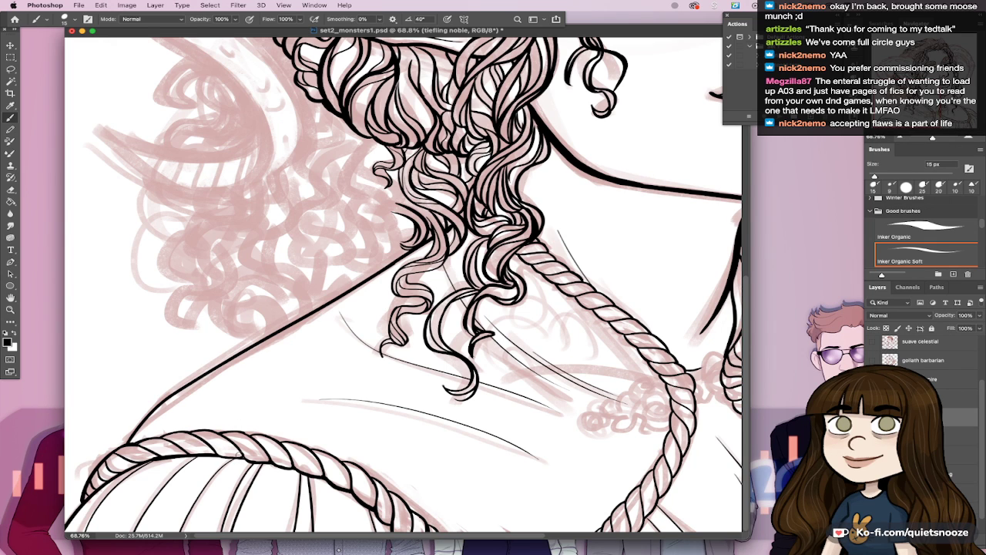
drag(191, 452, 209, 456)
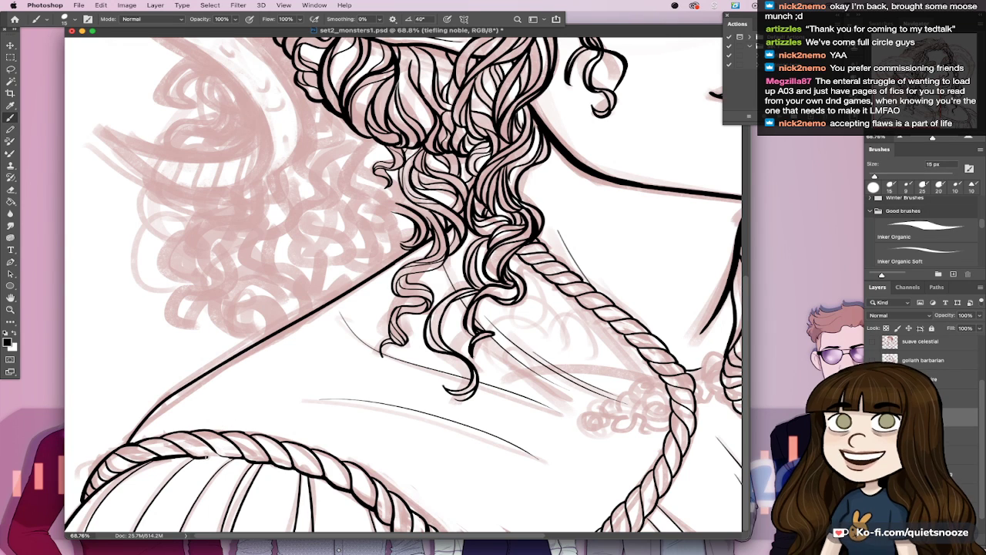
key(b)
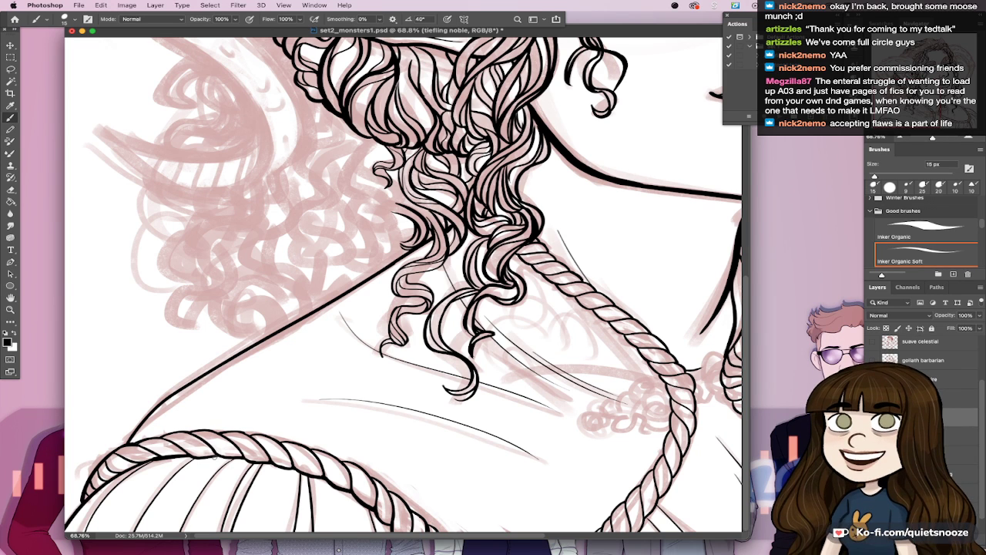
drag(164, 453, 183, 454)
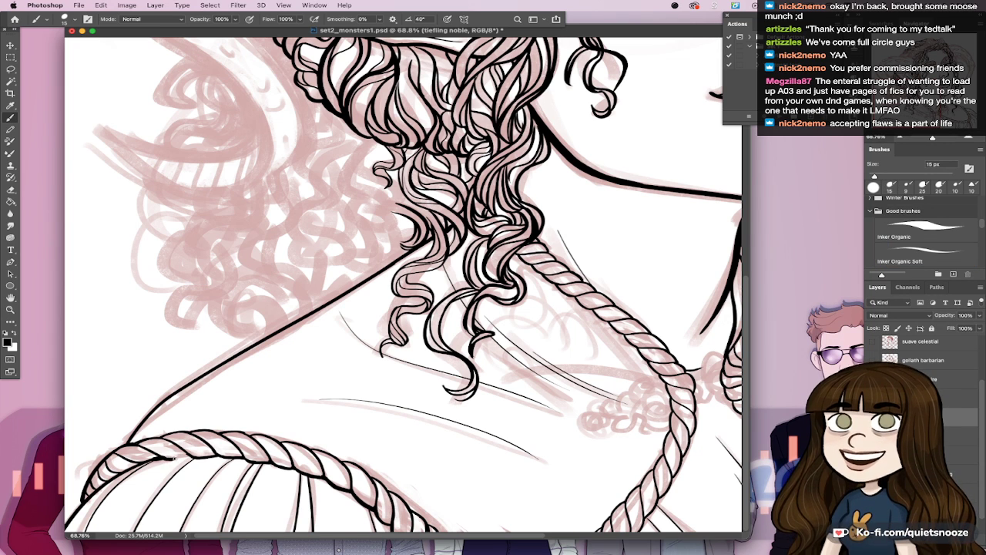
key(b)
key(super+z)
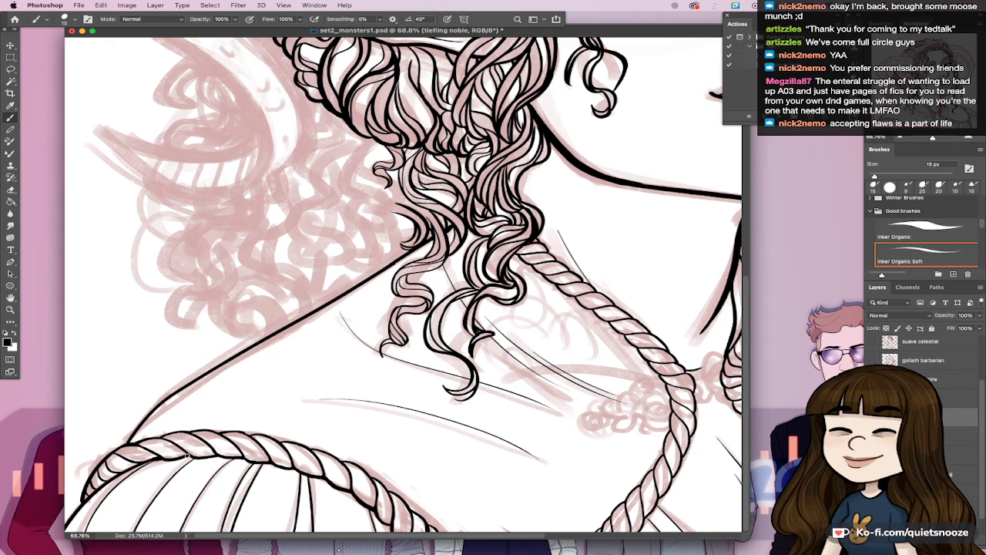
Step: Touch up the lower edge of the far collar's rope trim and save the file
drag(405, 433, 354, 434)
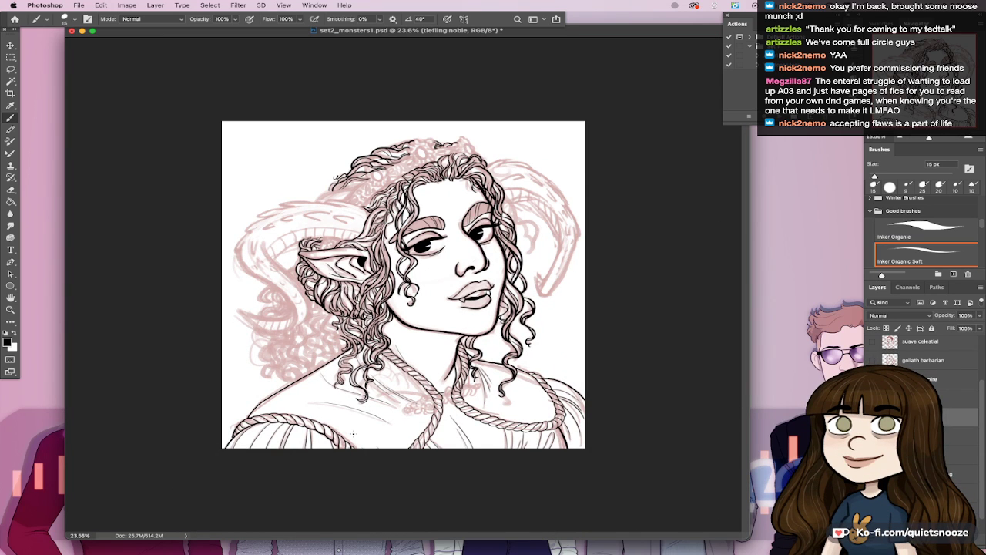
scroll(353, 433, up, 5)
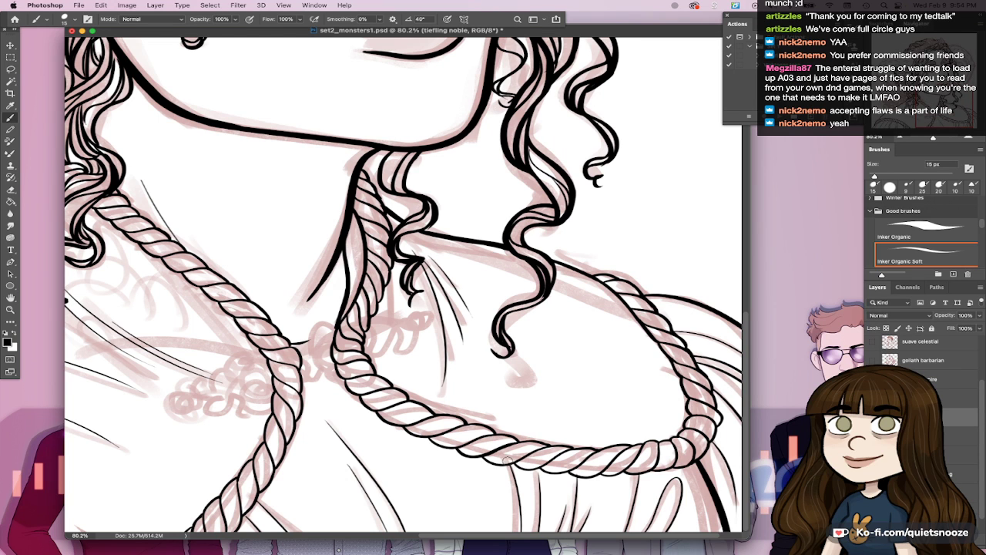
drag(509, 458, 509, 461)
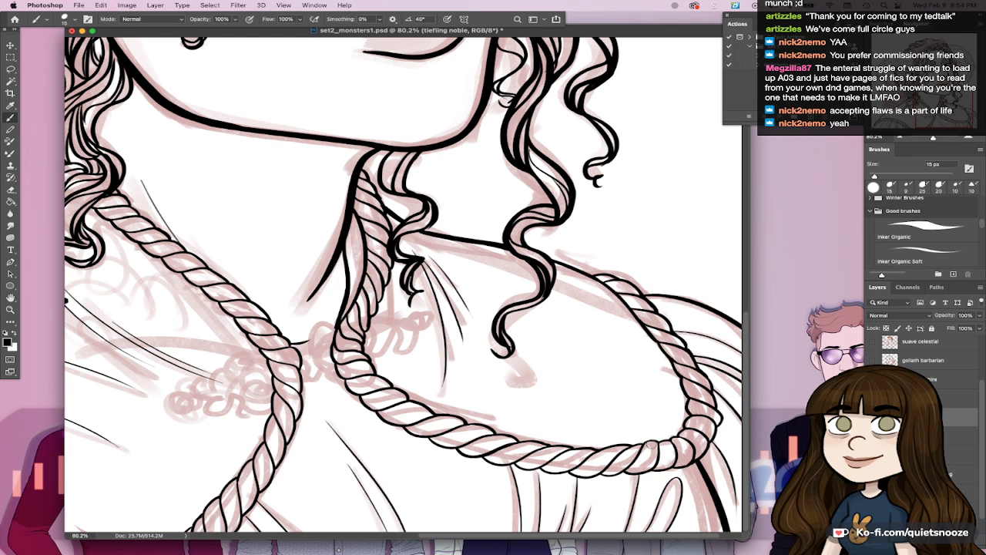
scroll(434, 453, down, 6)
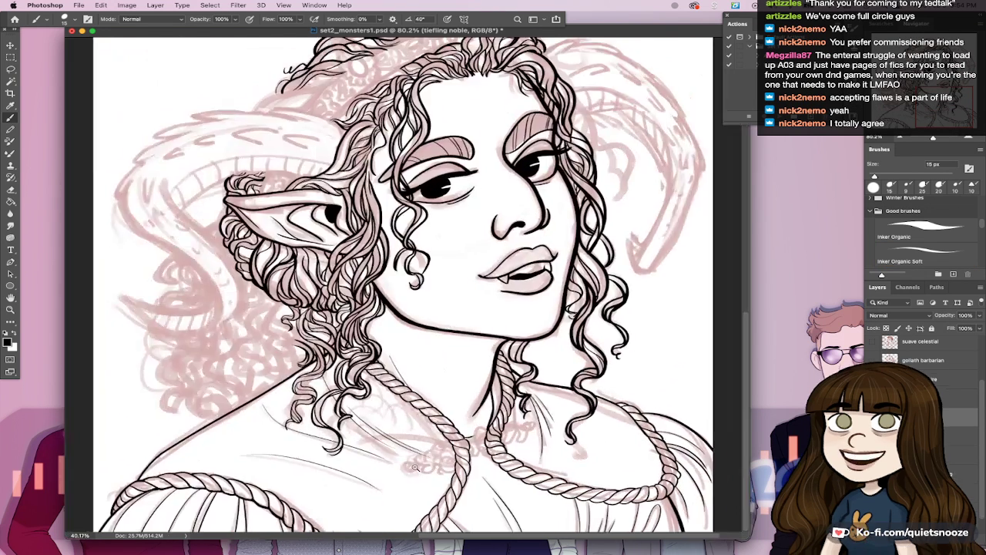
key(ctrl+s)
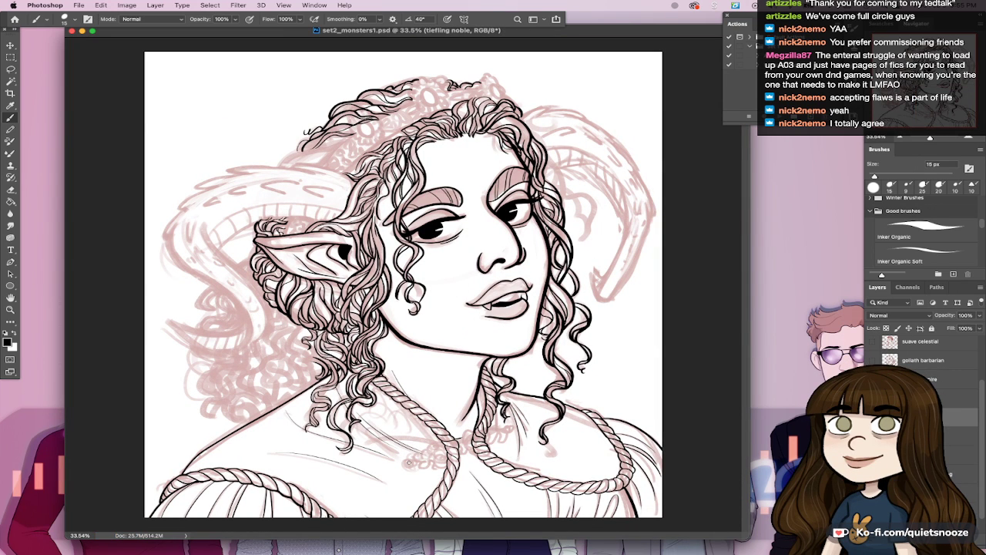
Step: Ink the upper strands of a new hanging curl below the gathered hair behind the near ear
scroll(577, 407, down, 3)
scroll(574, 400, up, 1)
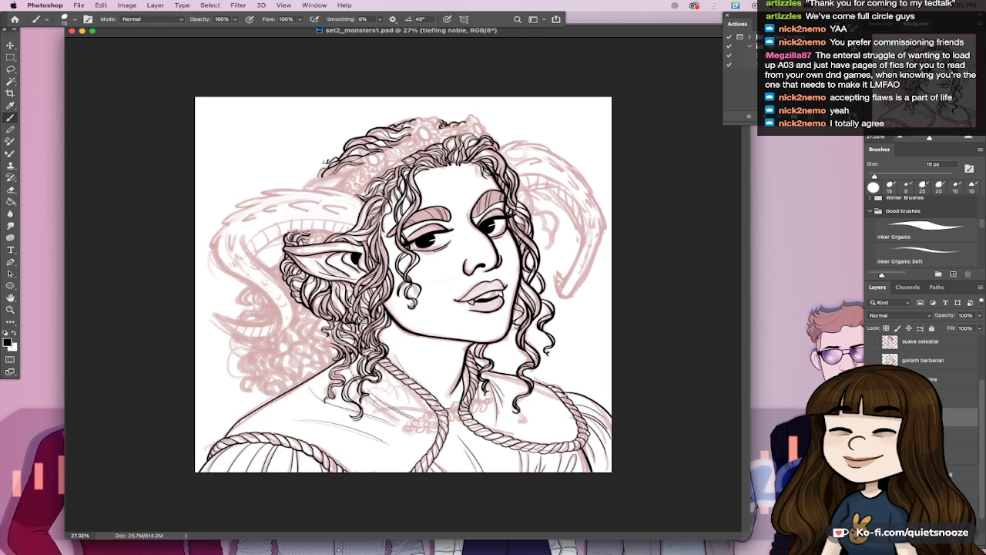
scroll(312, 309, up, 5)
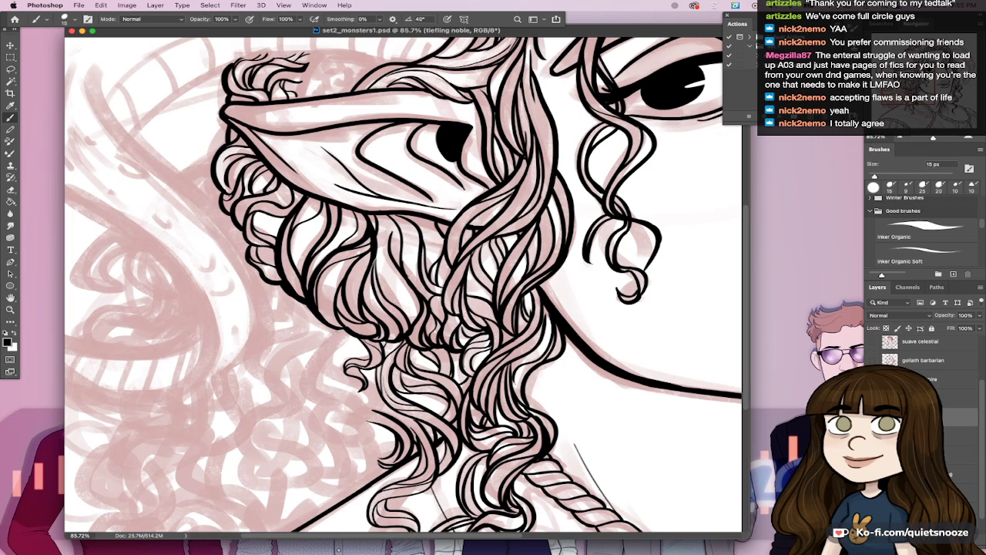
drag(338, 332, 310, 389)
drag(350, 336, 317, 394)
mouse_move(332, 350)
mouse_down()
mouse_move(339, 385)
mouse_move(368, 407)
mouse_up()
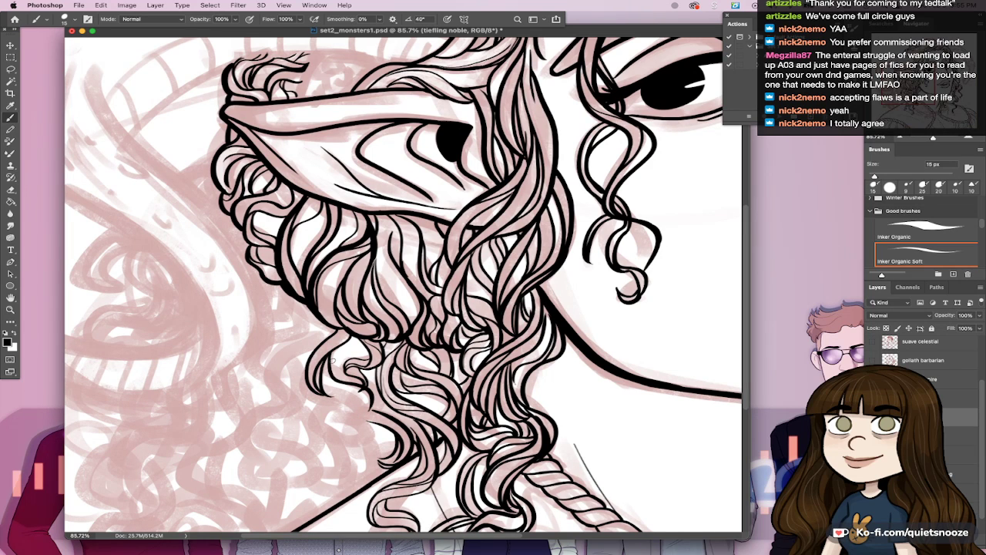
Step: Extend the new curls behind the near ear down to the shoulder line and save the file
drag(332, 362, 316, 443)
mouse_move(345, 407)
mouse_down()
mouse_move(359, 451)
mouse_move(345, 388)
mouse_move(360, 426)
mouse_move(362, 439)
mouse_move(352, 435)
mouse_move(362, 441)
mouse_move(367, 476)
mouse_up()
key(super+z)
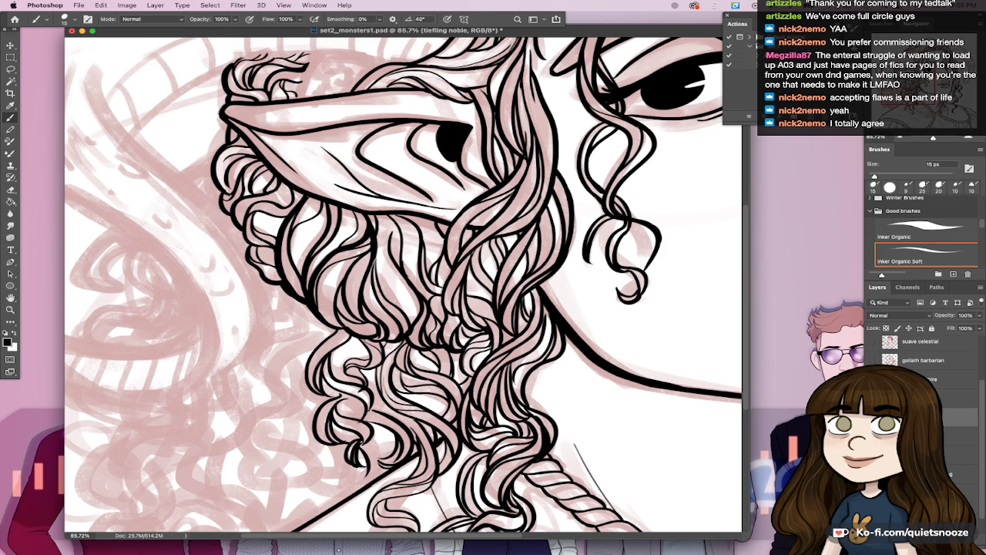
mouse_move(375, 437)
mouse_down()
mouse_move(371, 477)
mouse_move(345, 493)
mouse_up()
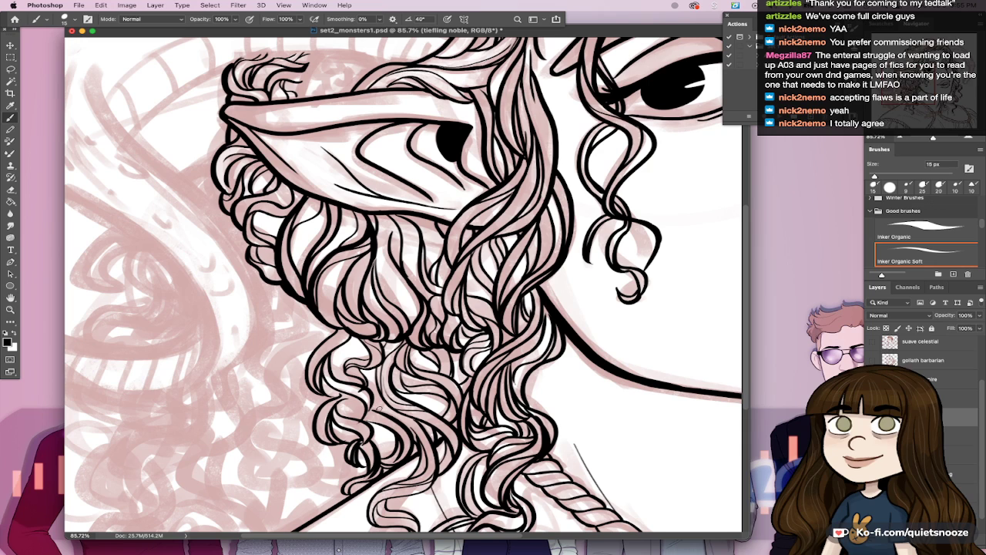
drag(377, 409, 386, 403)
key(super+minus)
key(super+minus)
key(super+minus)
key(super+minus)
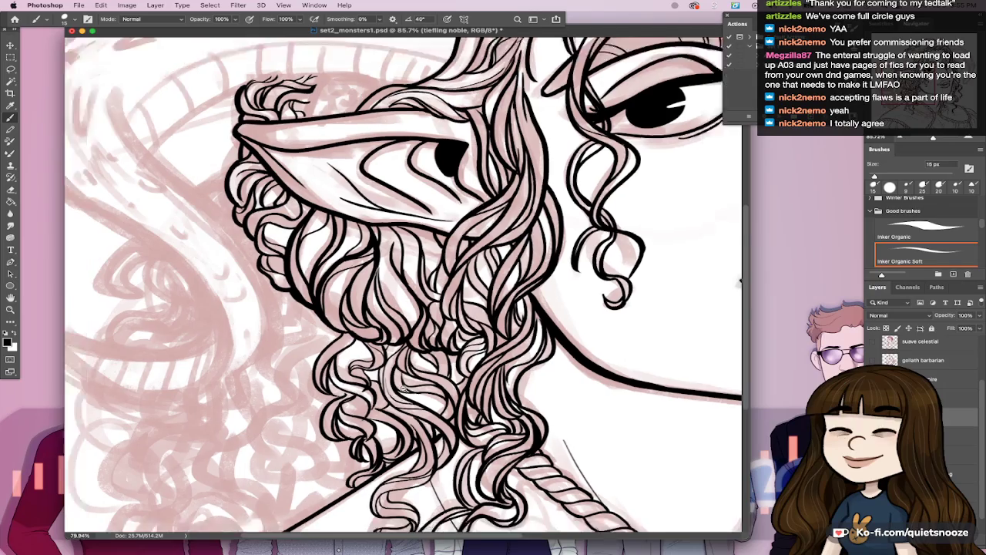
key(super+s)
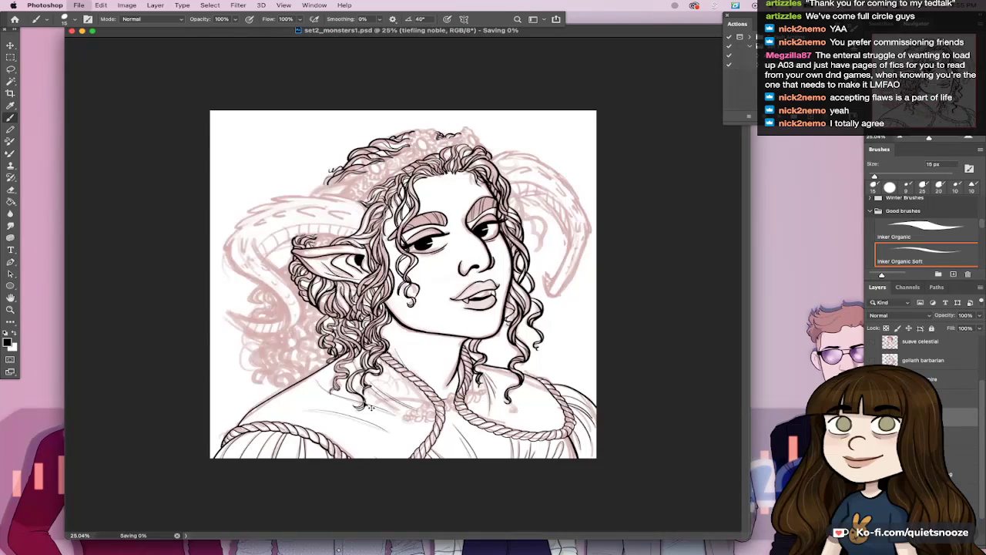
Step: Ink another wavy curl hanging outward from the gathered hair behind the near ear and save the file
mouse_move(292, 309)
mouse_down()
mouse_move(400, 312)
mouse_move(483, 253)
mouse_move(414, 279)
mouse_move(431, 312)
mouse_up()
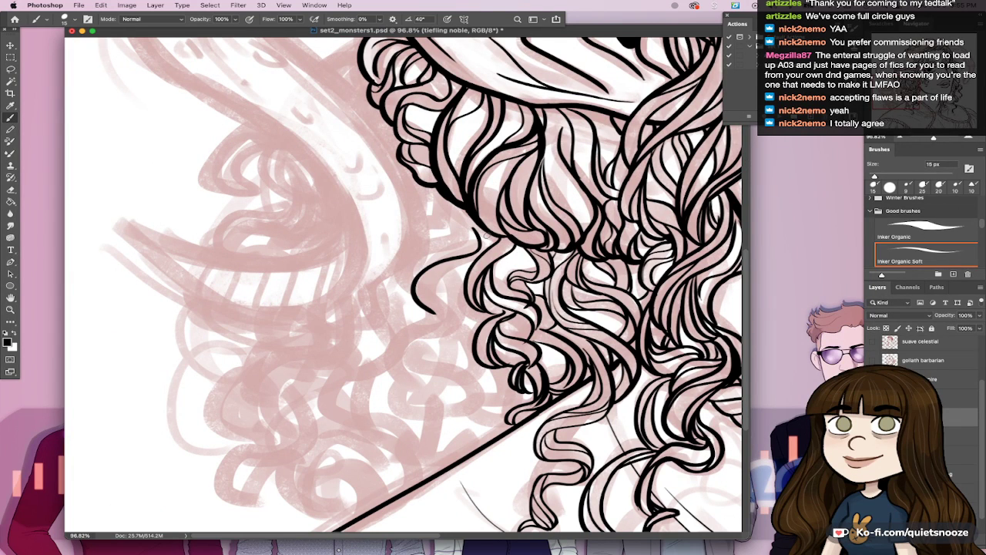
drag(486, 236, 437, 315)
mouse_move(450, 275)
mouse_down()
mouse_move(430, 293)
mouse_move(428, 343)
mouse_up()
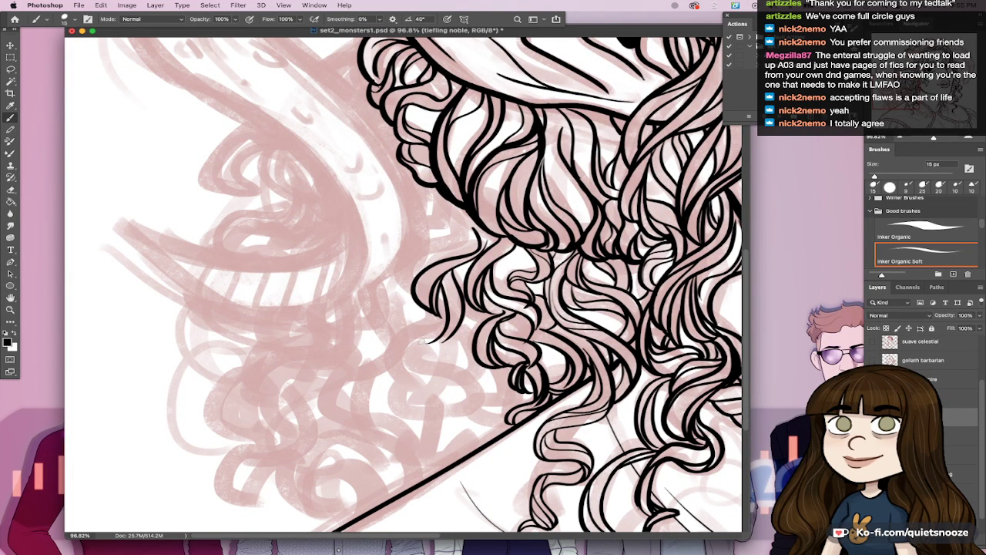
drag(446, 300, 395, 379)
drag(443, 329, 420, 372)
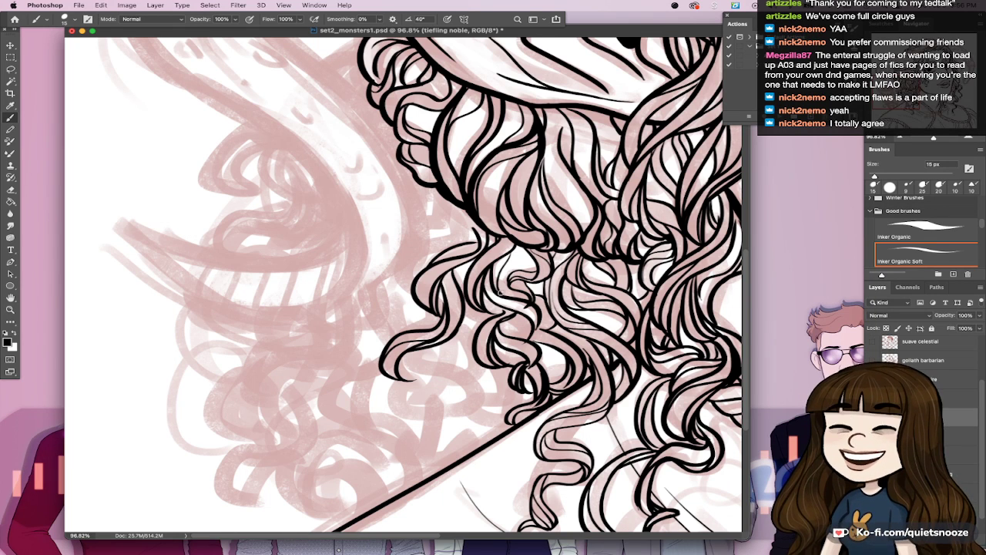
drag(540, 365, 550, 437)
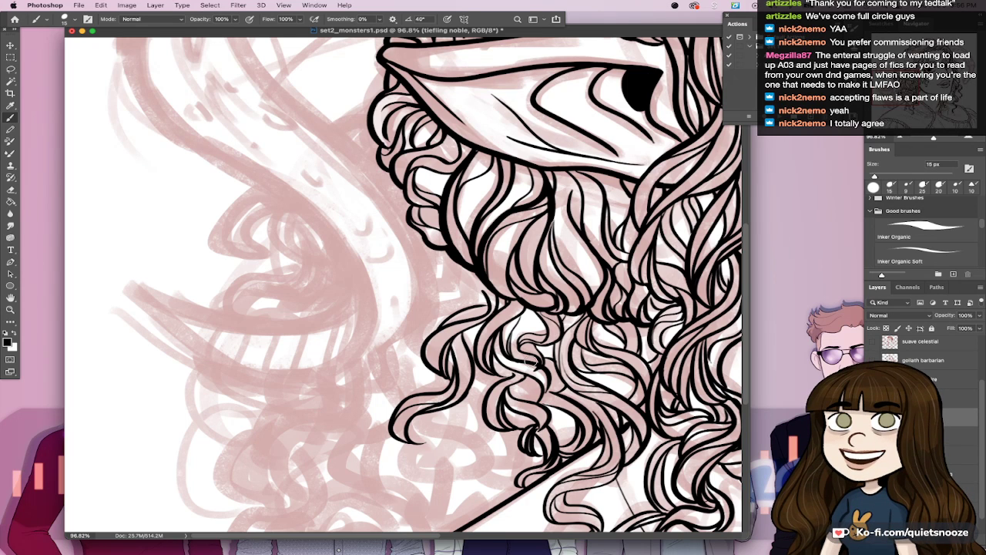
drag(510, 372, 514, 373)
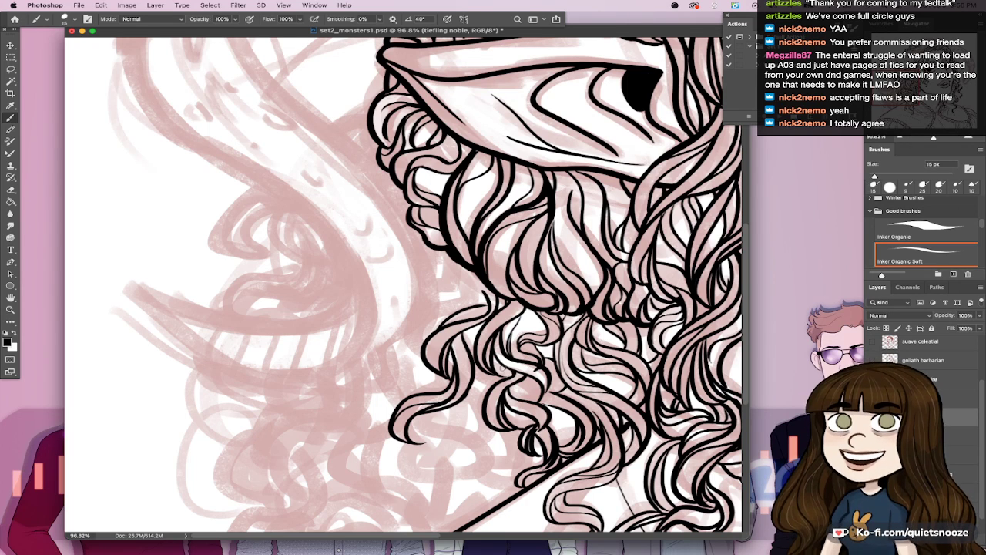
scroll(502, 367, down, 10)
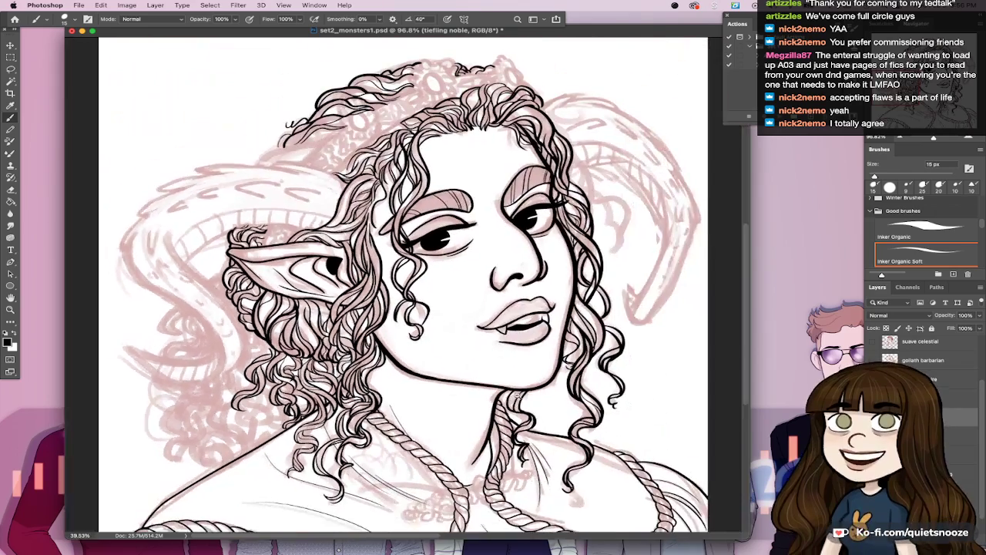
key(super+s)
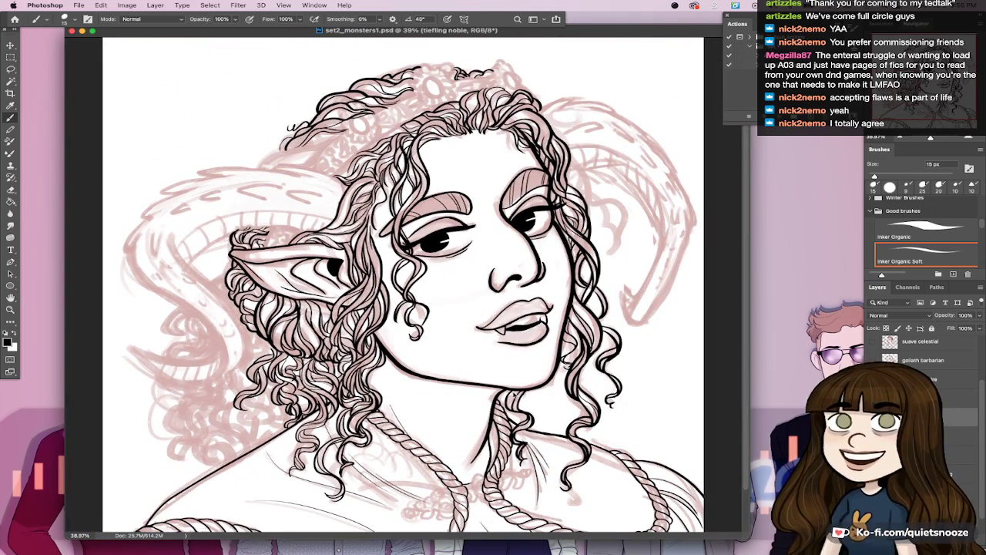
Step: Touch up the hair strand line just above the near ear and save the file
scroll(514, 392, up, 10)
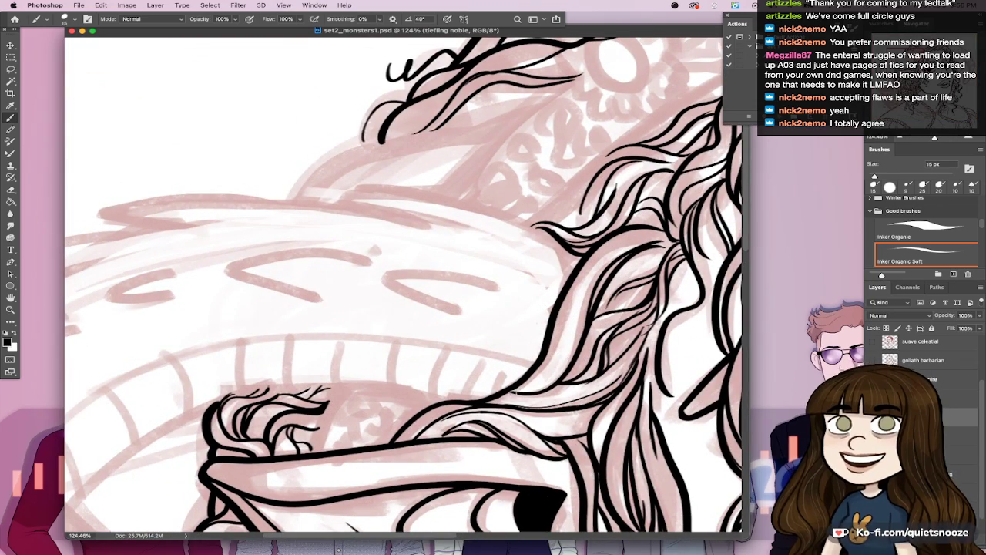
drag(516, 392, 492, 397)
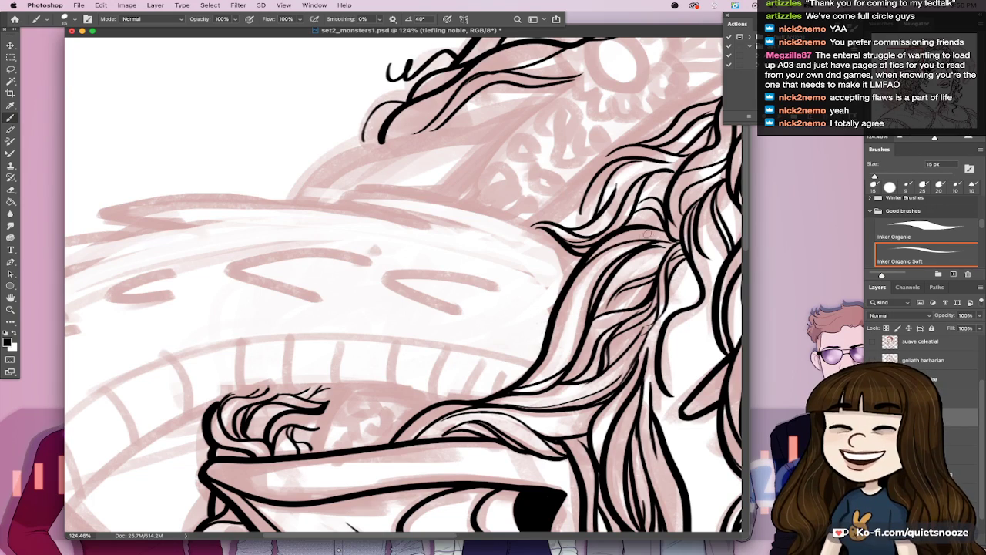
key(ctrl+0)
key(ctrl+s)
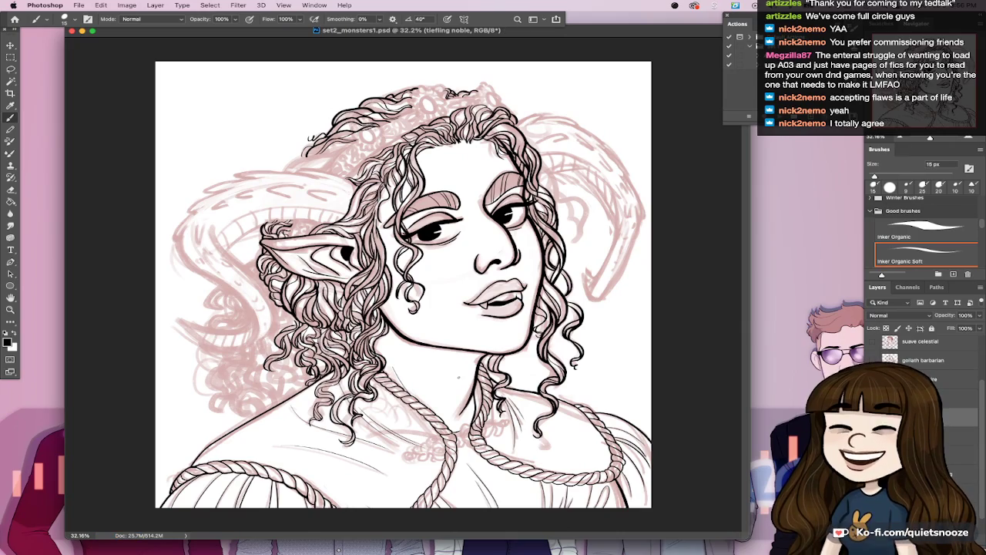
Step: Extend the outer curl behind the near ear with a rounded lower loop curving toward the shoulder
drag(289, 365, 323, 351)
drag(323, 350, 463, 360)
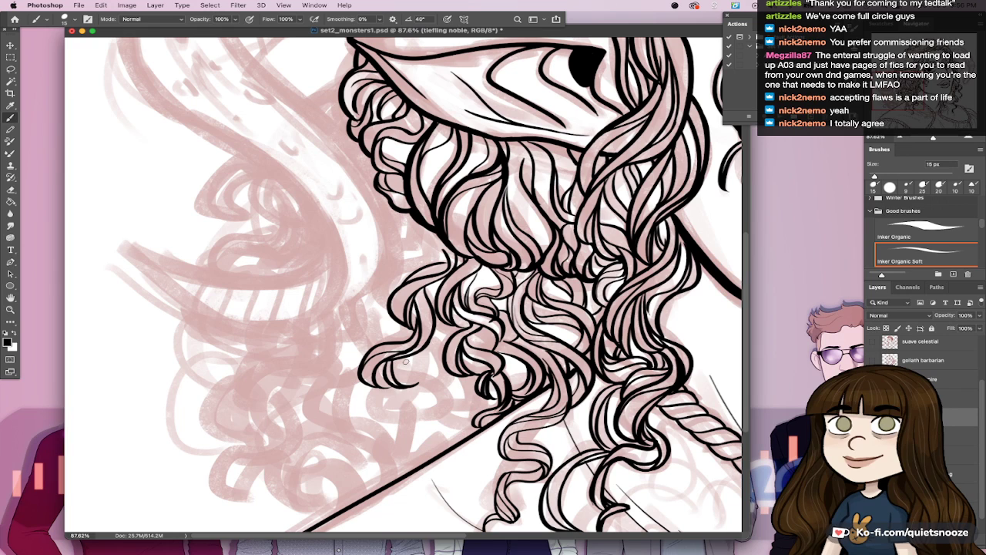
mouse_move(398, 357)
mouse_down()
mouse_move(445, 380)
mouse_move(448, 403)
mouse_up()
key(super+z)
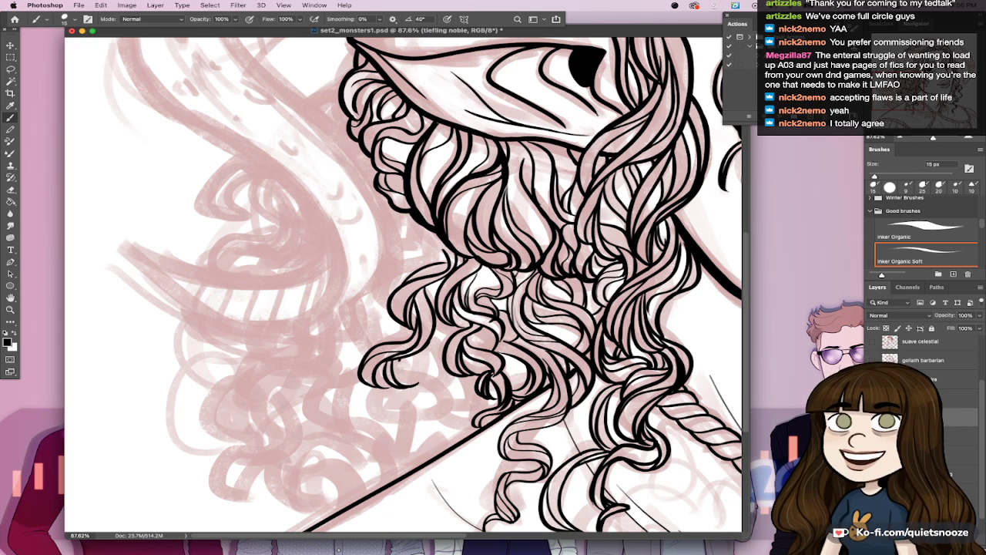
drag(415, 375, 453, 414)
key(super+z)
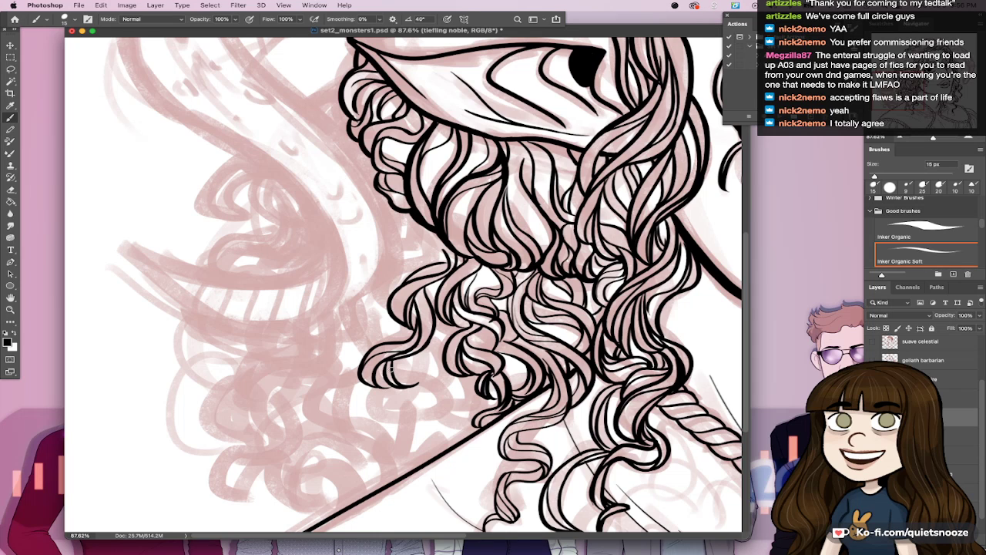
drag(391, 368, 448, 416)
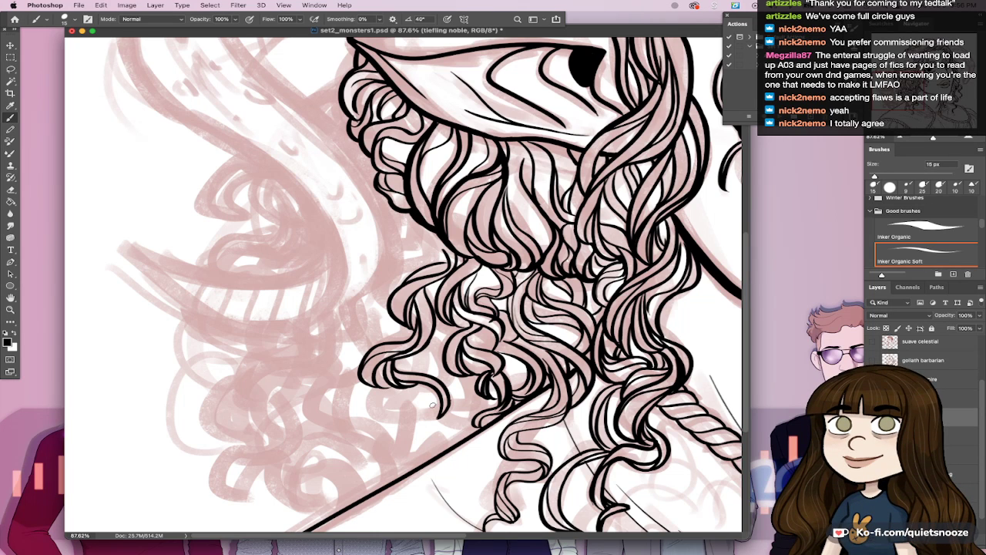
mouse_move(440, 417)
mouse_down()
mouse_move(415, 413)
mouse_move(443, 420)
mouse_up()
key(super+z)
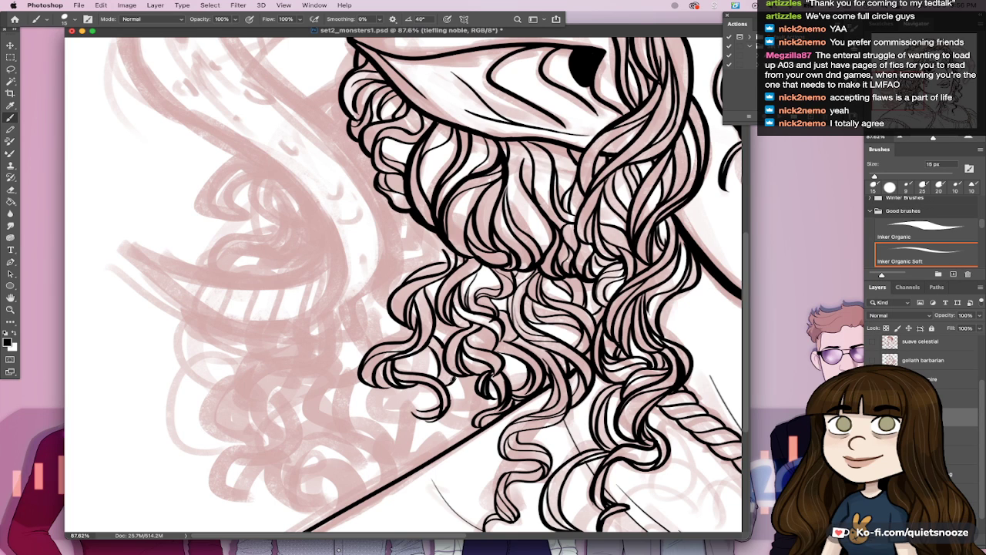
Step: Set the brush to 9 px, fill the gap above the shoulder line with small curls, and save the file
key(bracketleft)
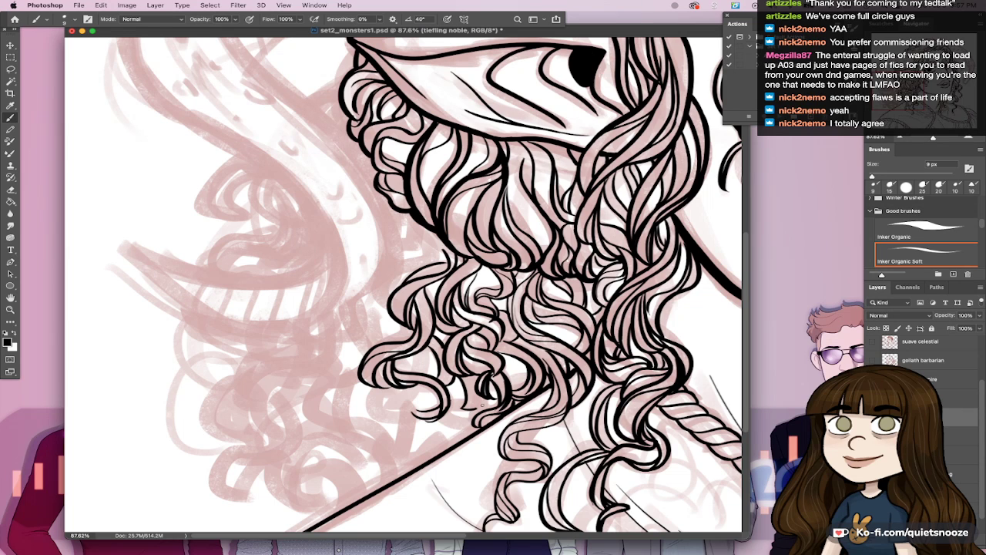
mouse_move(483, 403)
mouse_down()
mouse_move(450, 404)
mouse_move(464, 403)
mouse_move(456, 436)
mouse_move(472, 425)
mouse_move(453, 441)
mouse_up()
mouse_move(475, 427)
mouse_down()
mouse_move(460, 440)
mouse_move(467, 436)
mouse_up()
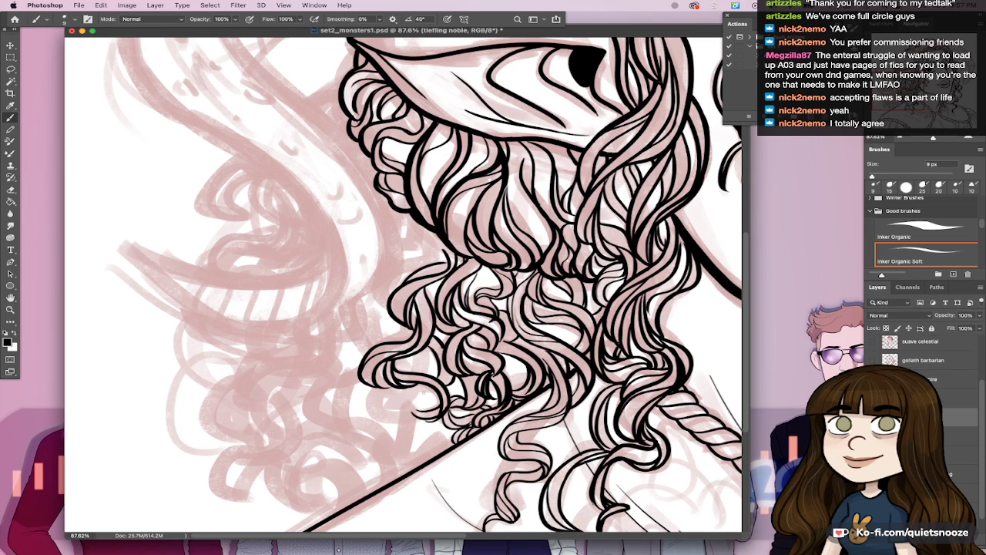
mouse_move(368, 389)
mouse_down()
mouse_move(405, 422)
mouse_move(416, 413)
mouse_move(421, 441)
mouse_move(393, 446)
mouse_move(402, 461)
mouse_move(416, 456)
mouse_up()
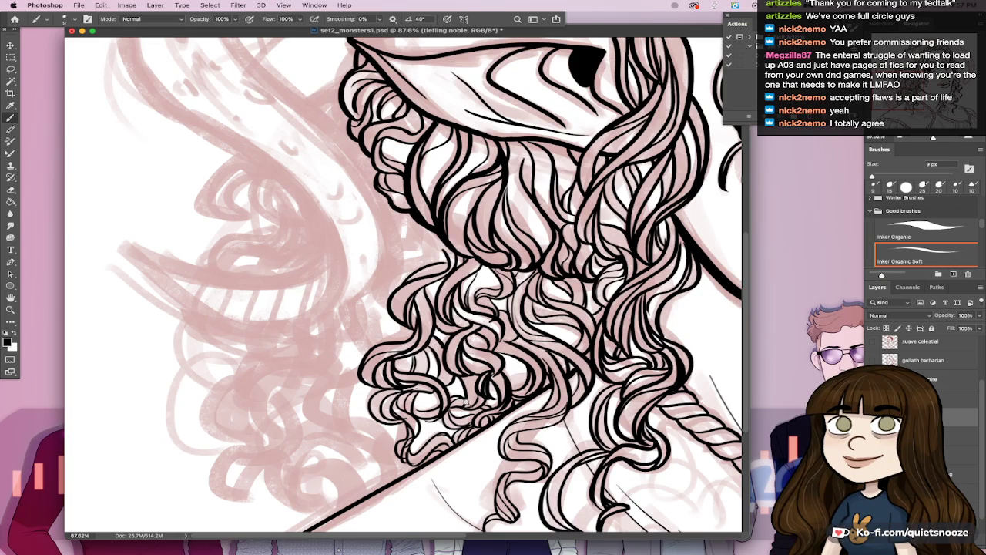
drag(466, 401, 419, 398)
key(super+s)
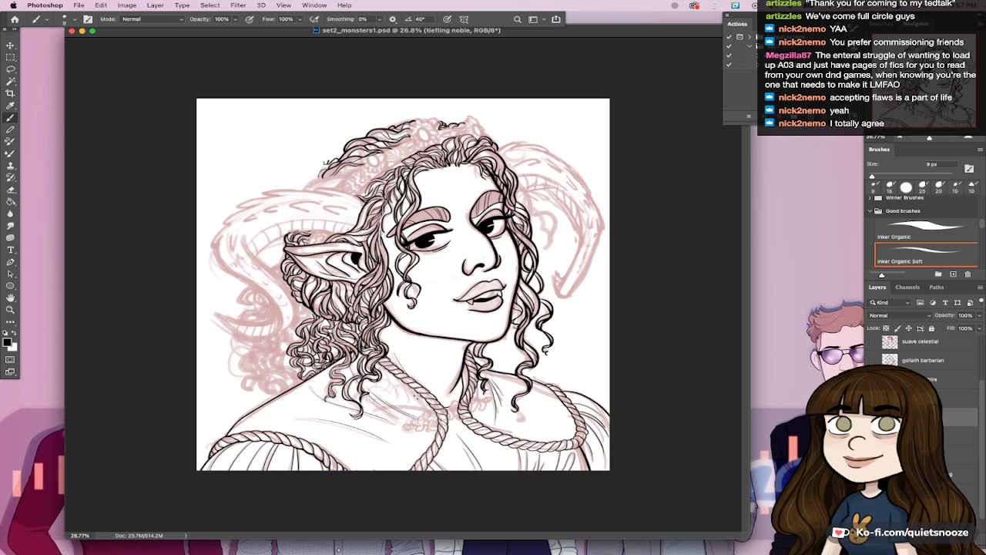
Step: Ink a thin loose curl falling from the hair beside the far temple, in front of the far horn
drag(516, 162, 620, 280)
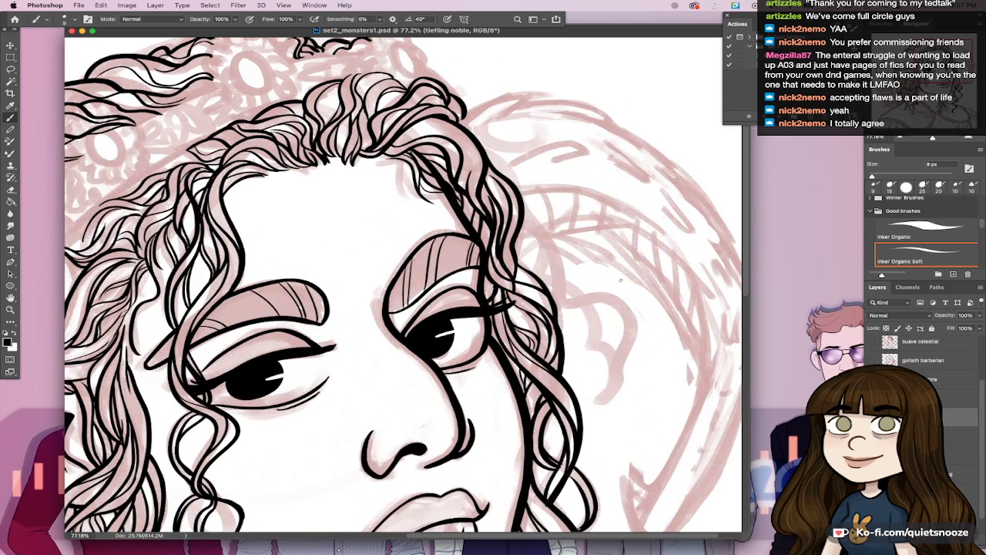
drag(525, 212, 583, 309)
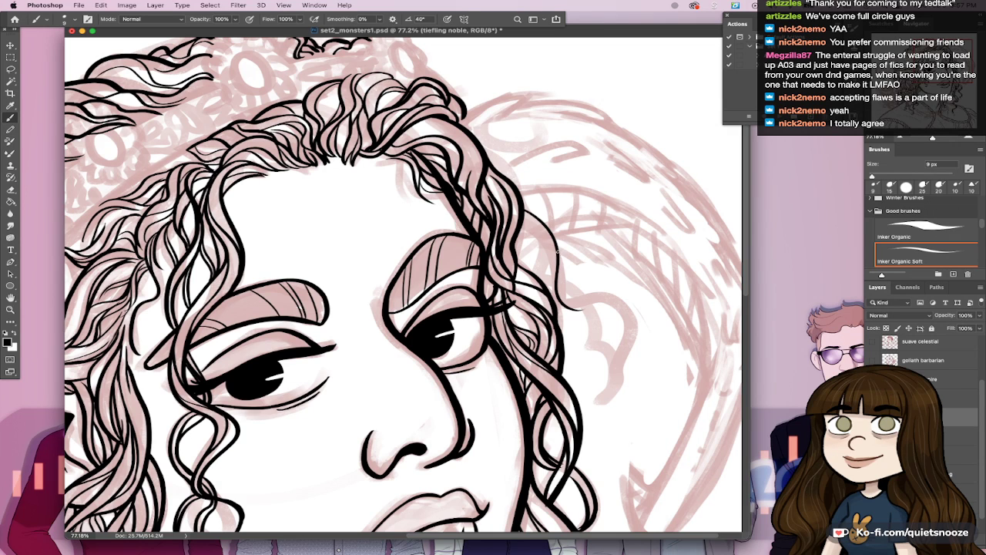
mouse_move(558, 254)
mouse_down()
mouse_move(579, 298)
mouse_move(606, 301)
mouse_move(597, 298)
mouse_move(601, 325)
mouse_move(589, 295)
mouse_move(561, 279)
mouse_move(600, 334)
mouse_up()
drag(563, 287, 606, 393)
drag(593, 349, 605, 389)
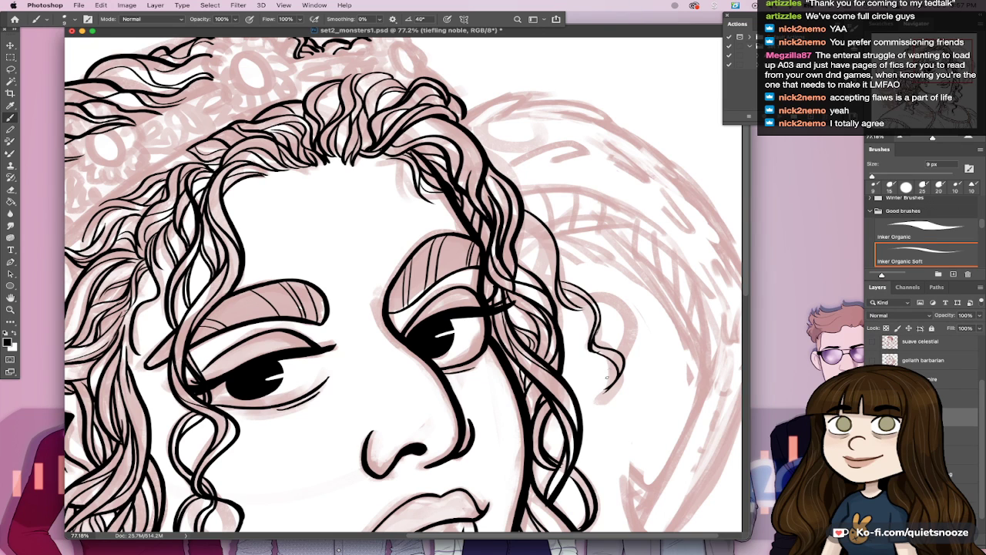
key(super+z)
drag(591, 351, 622, 366)
key(super+z)
key(super+z)
mouse_move(609, 354)
mouse_down()
mouse_move(600, 402)
mouse_move(624, 360)
mouse_move(600, 402)
mouse_move(631, 366)
mouse_move(625, 359)
mouse_up()
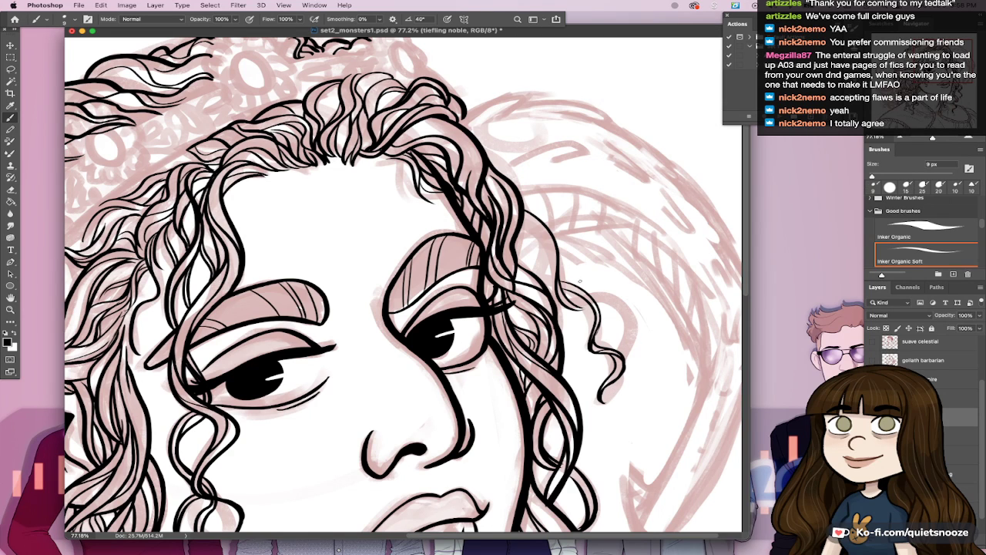
Step: Ink the outer contour of a second looping curl branching off the loose curl beside the far temple
scroll(599, 249, down, 5)
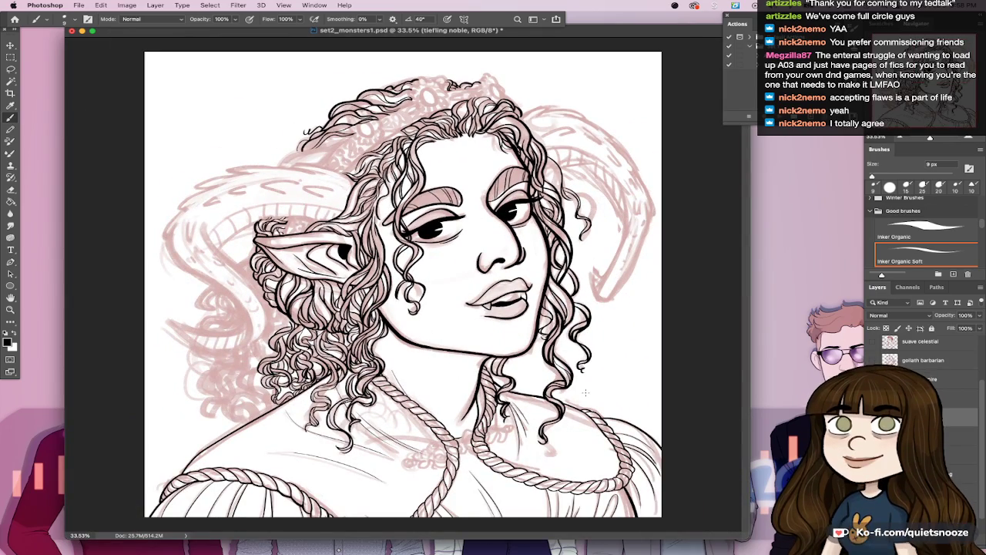
scroll(574, 145, up, 3)
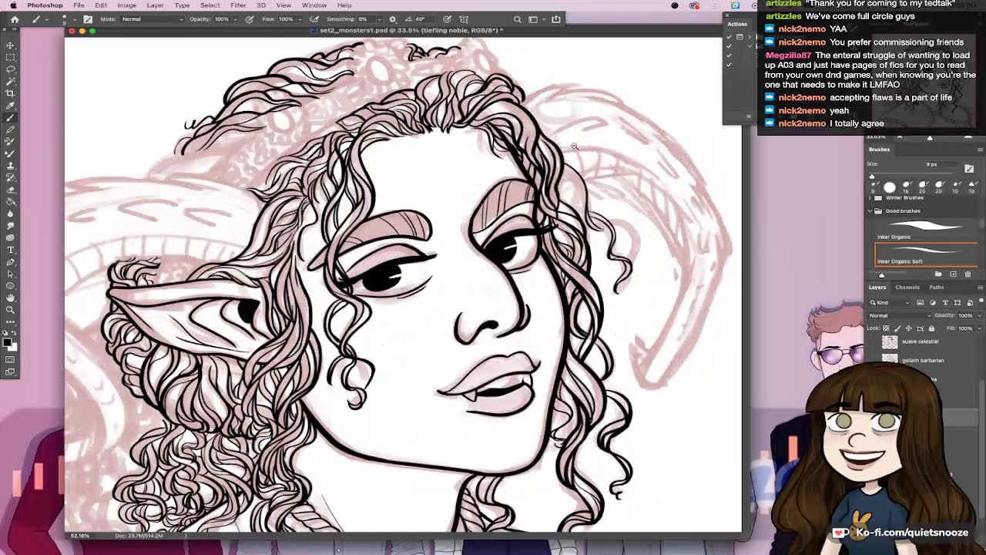
scroll(574, 146, up, 4)
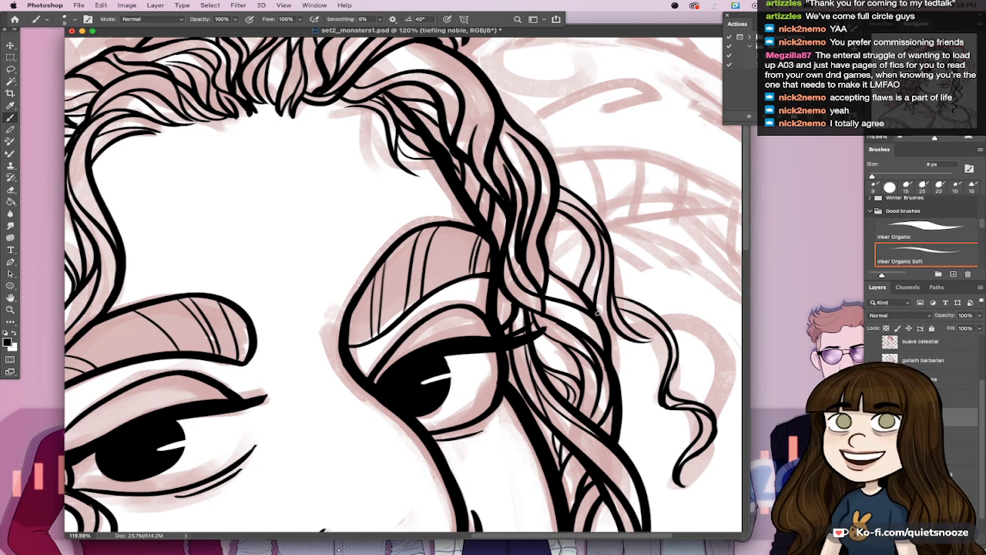
drag(596, 286, 530, 384)
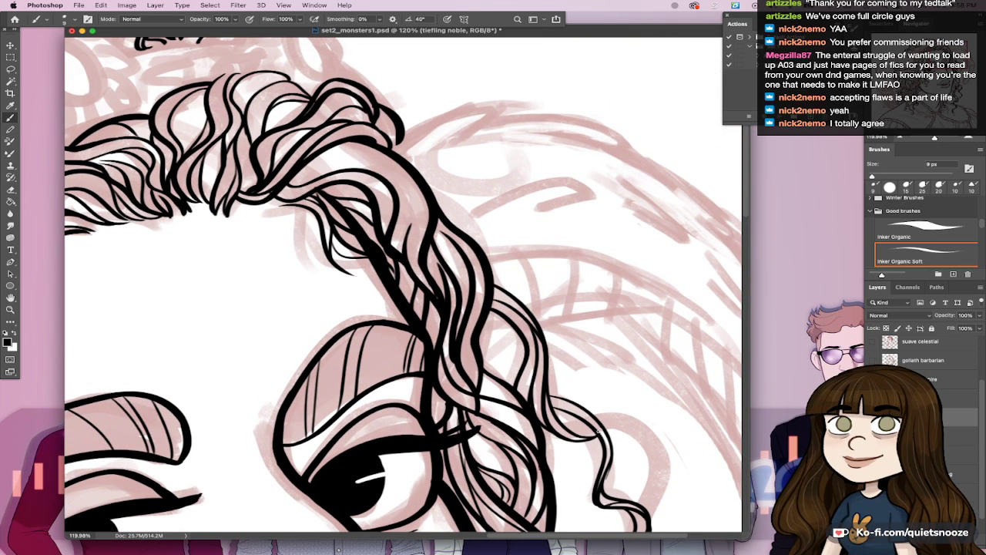
mouse_move(560, 422)
mouse_down()
mouse_move(592, 417)
mouse_move(660, 435)
mouse_move(666, 460)
mouse_move(652, 505)
mouse_up()
key(super+z)
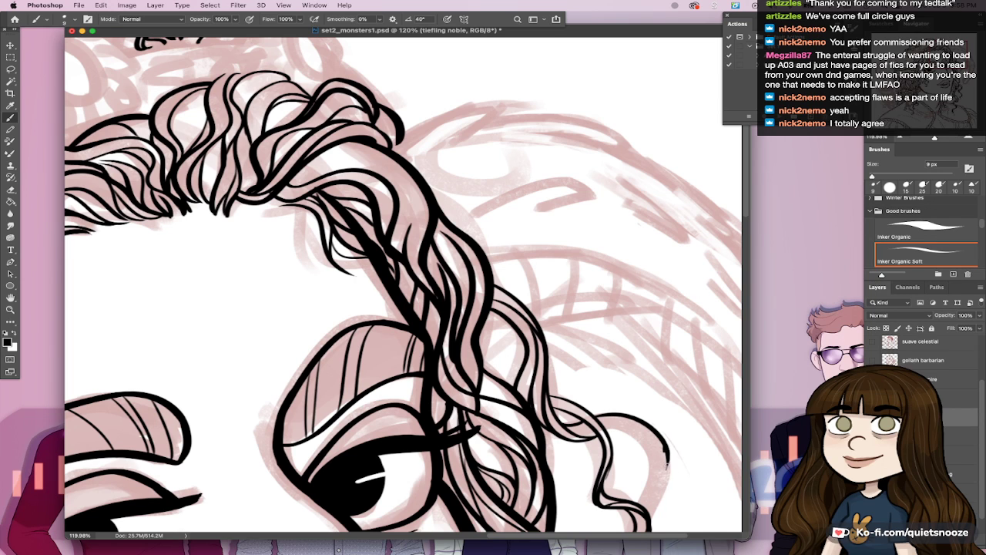
drag(667, 448, 649, 513)
key(super+z)
drag(665, 447, 651, 512)
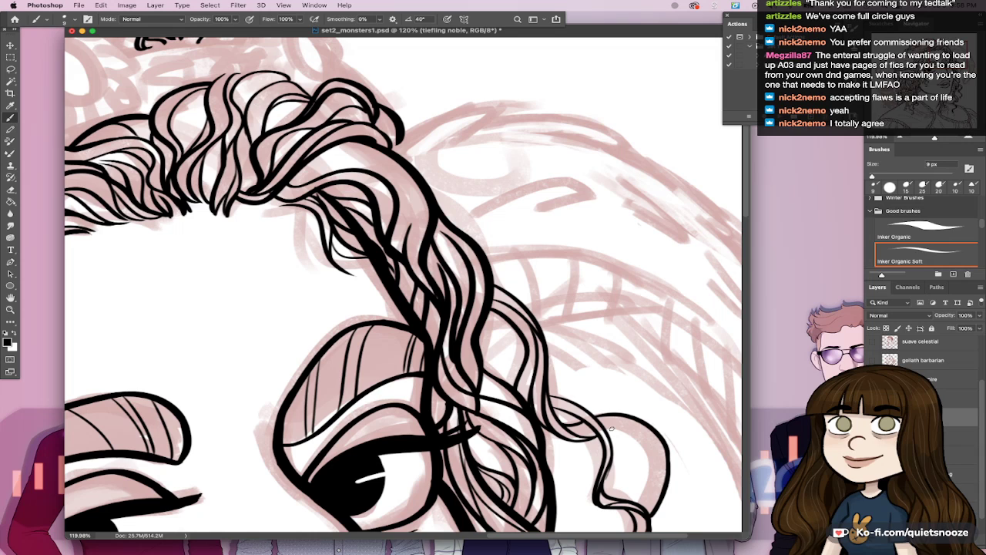
Step: Ink the inner contour of the second looping curl near the far horn and save the file
drag(611, 429, 641, 509)
drag(651, 467, 642, 504)
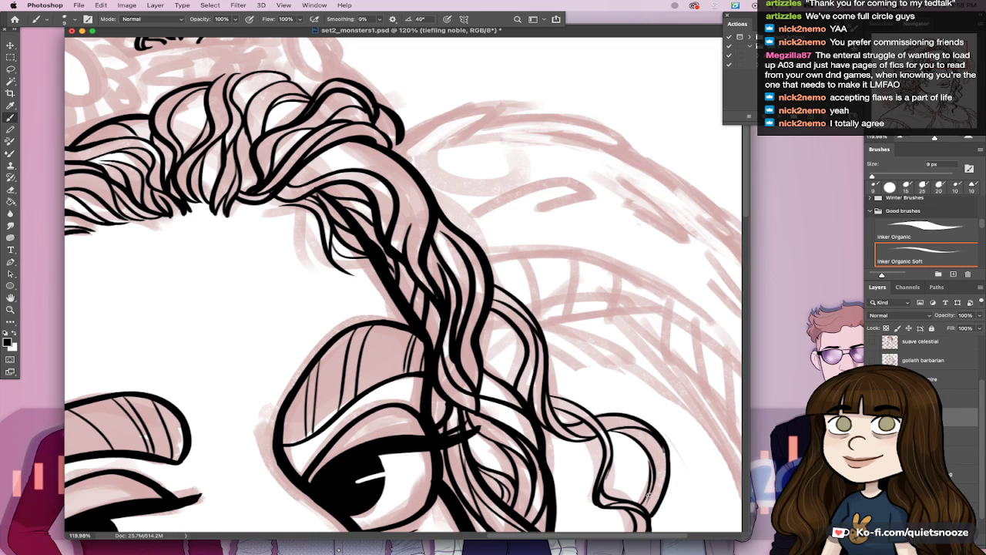
key(super+z)
drag(653, 463, 643, 510)
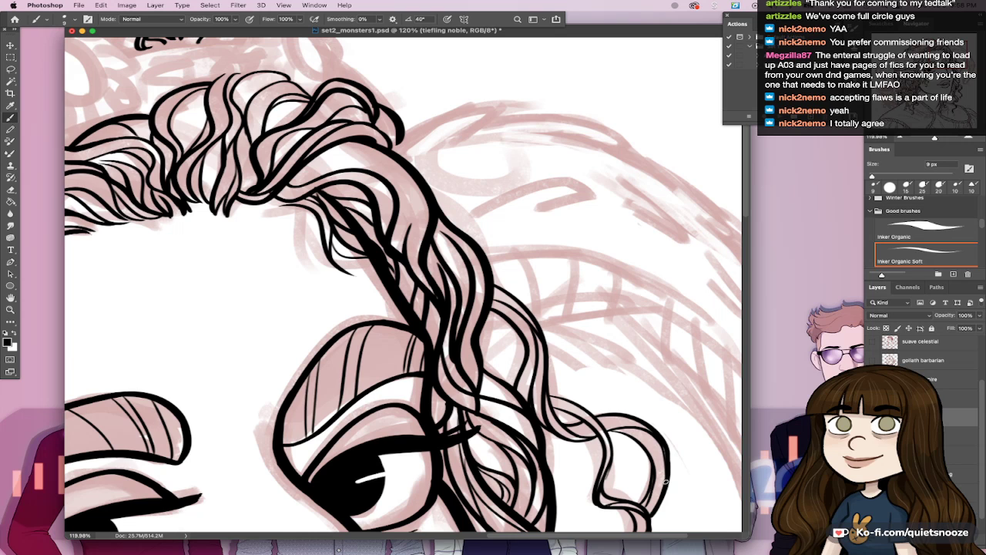
scroll(664, 482, down, 4)
mouse_move(643, 459)
mouse_down()
mouse_move(634, 481)
mouse_move(631, 455)
mouse_move(645, 458)
mouse_up()
scroll(652, 439, down, 6)
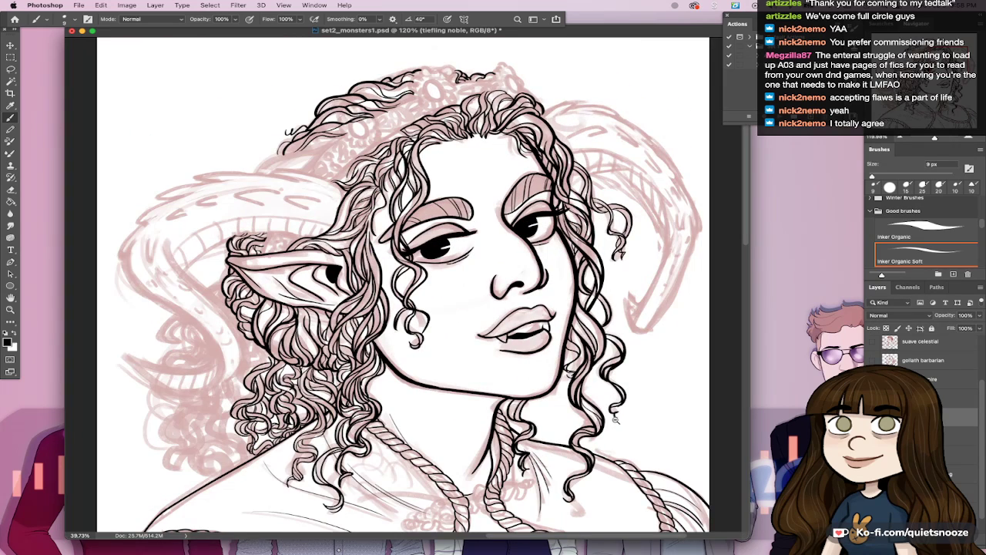
drag(616, 419, 621, 418)
key(super+s)
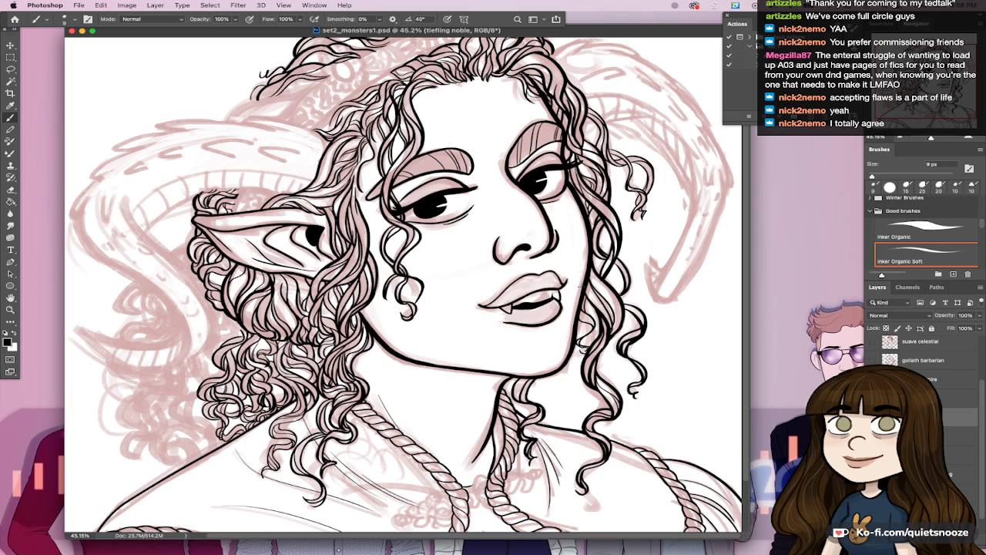
Step: Set the brush to 15 px and clean away the stray line crossing the tip of the long lock beside the far temple
mouse_move(576, 106)
mouse_down()
mouse_move(616, 102)
mouse_move(620, 356)
mouse_move(602, 456)
mouse_up()
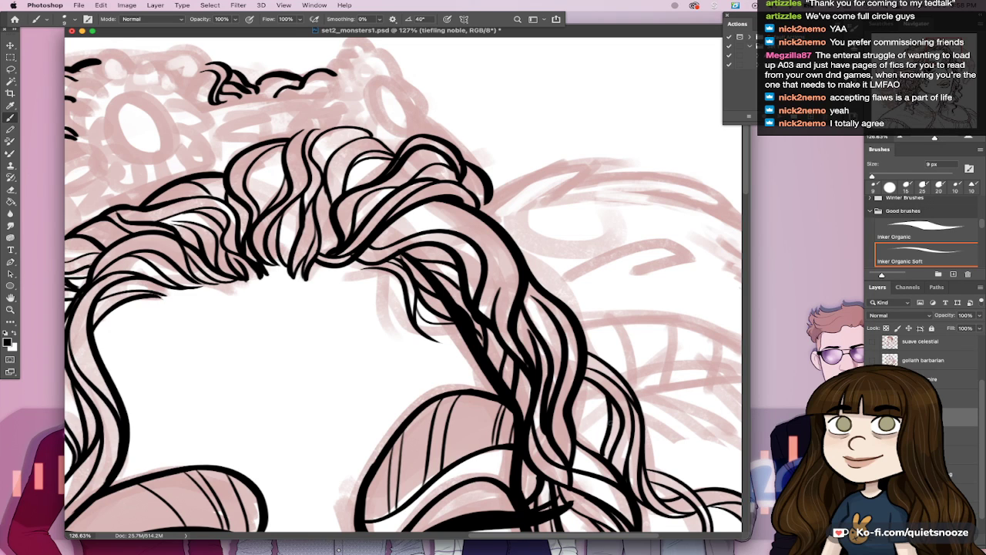
drag(610, 423, 603, 462)
key(bracketright)
key(bracketright)
key(e)
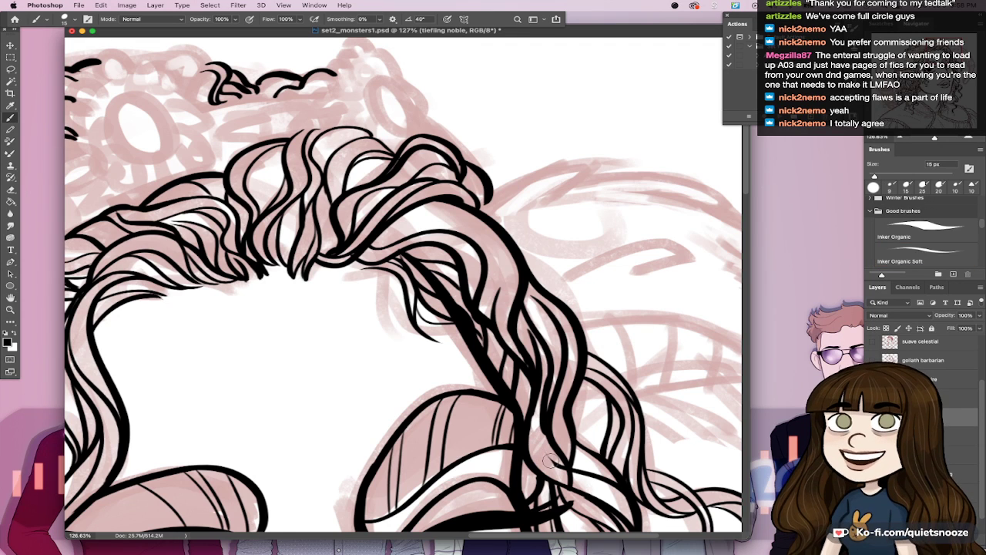
drag(560, 439, 552, 456)
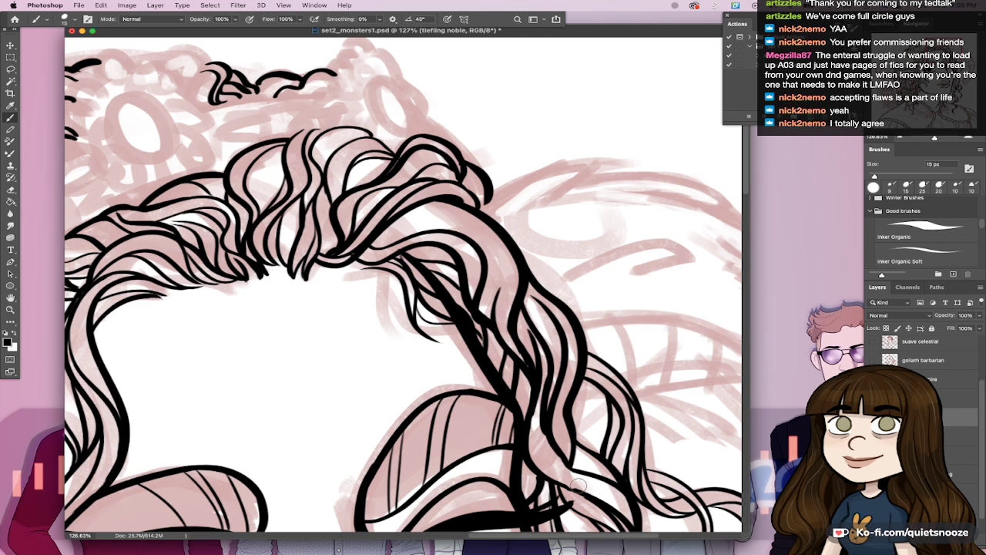
Step: Clear the remaining overlap at the tip of the lock beside the far eyebrow and re-ink its tapered end
key(period)
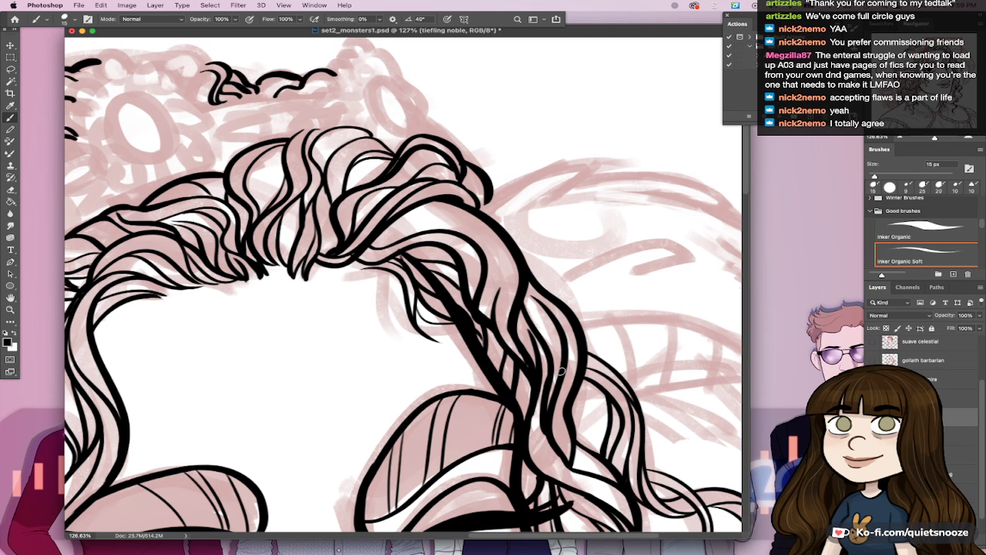
mouse_move(556, 440)
mouse_down()
mouse_move(564, 464)
mouse_move(570, 456)
mouse_up()
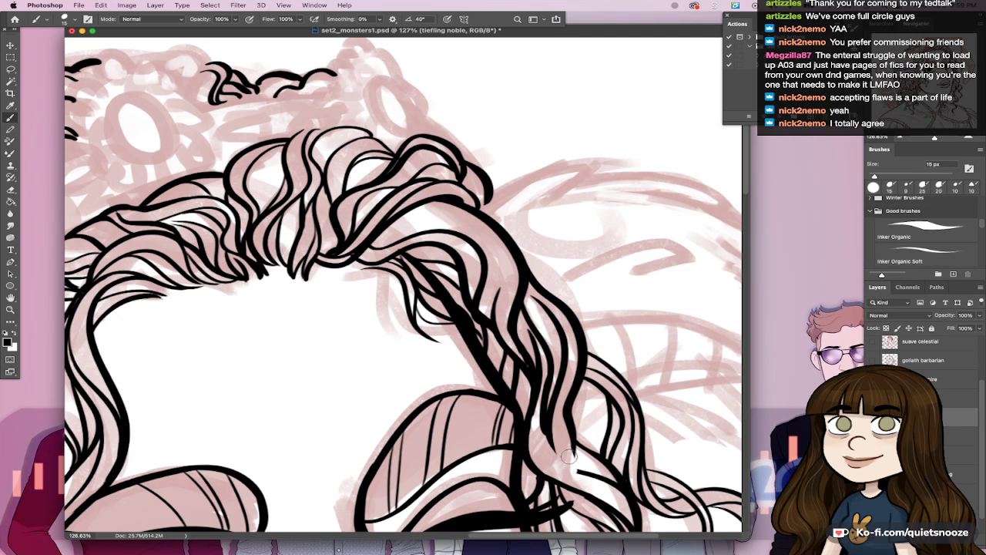
mouse_move(551, 420)
mouse_down()
mouse_move(566, 470)
mouse_move(573, 436)
mouse_move(567, 472)
mouse_move(570, 428)
mouse_move(568, 477)
mouse_up()
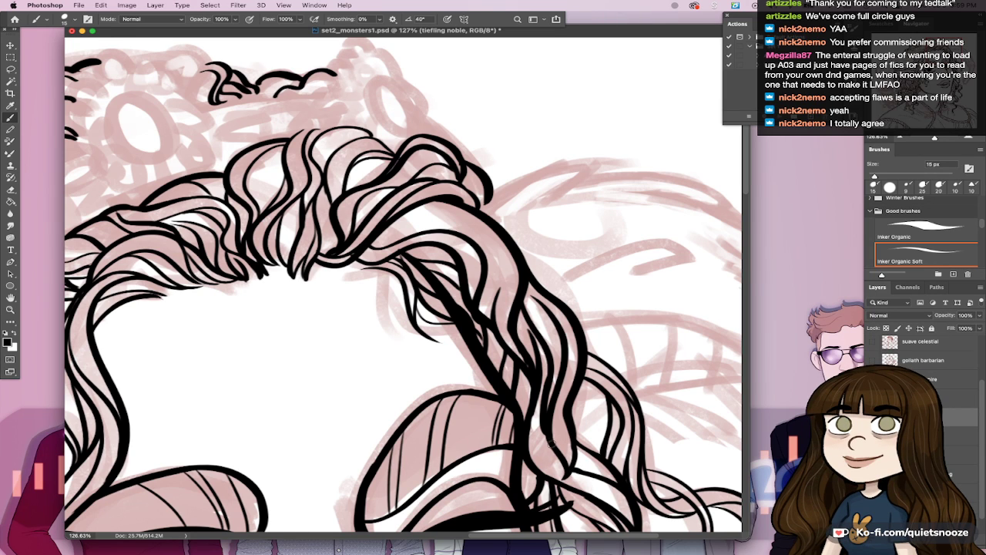
key(super+z)
drag(535, 398, 560, 465)
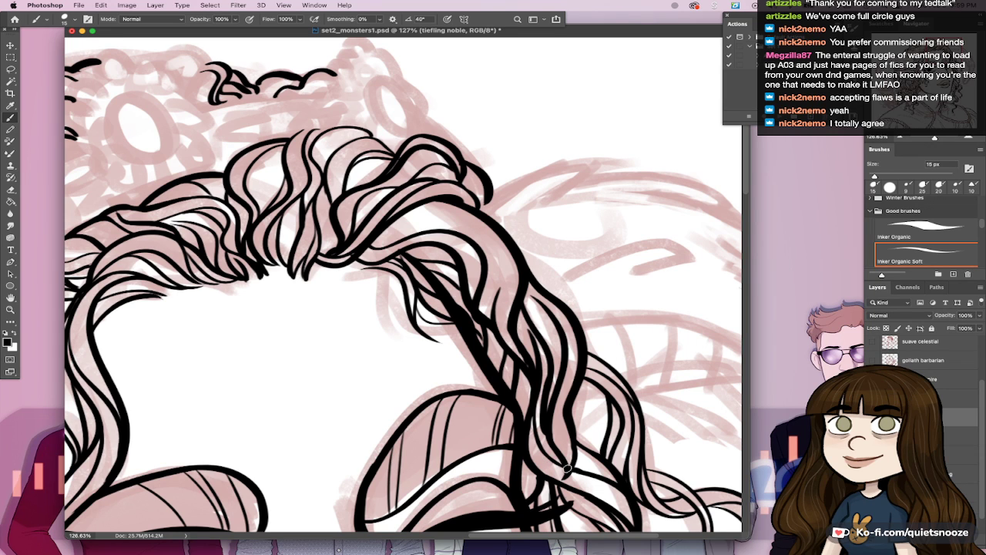
Step: Fill the gap between the front lock and the outer hair beside the far temple with small wavy strands
drag(621, 397, 570, 419)
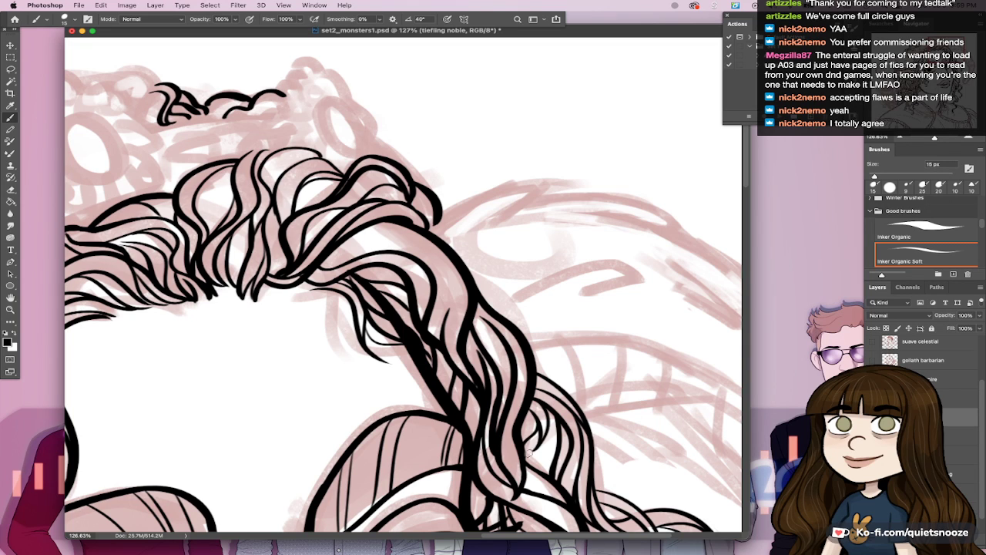
mouse_move(532, 464)
mouse_down()
mouse_move(540, 444)
mouse_move(556, 452)
mouse_up()
key(super+z)
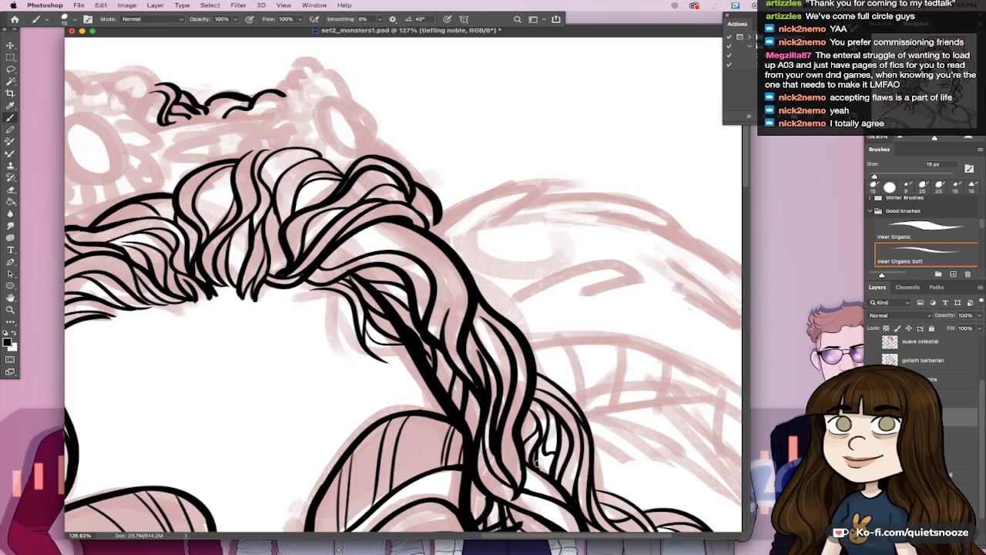
scroll(538, 461, down, 8)
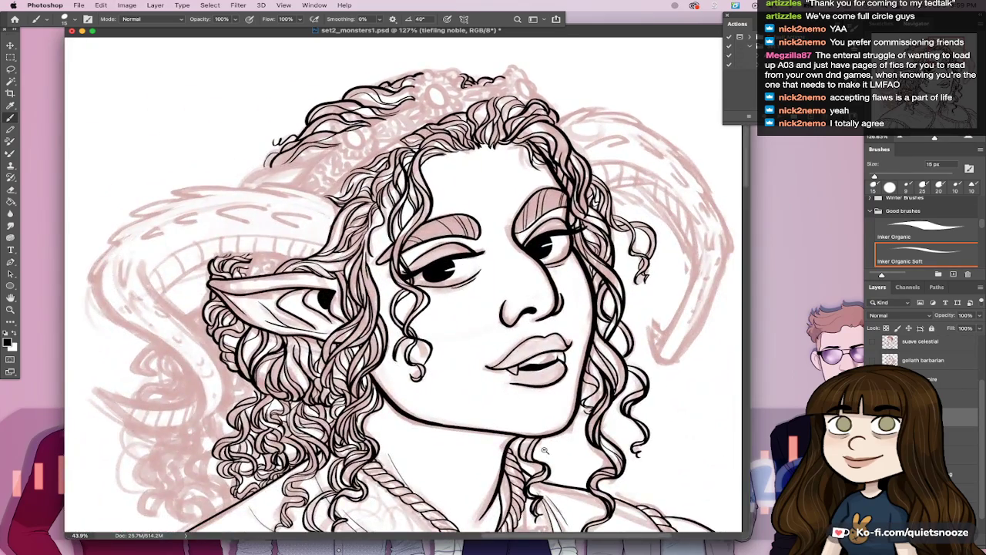
scroll(601, 100, up, 8)
drag(605, 465, 599, 429)
drag(585, 499, 589, 446)
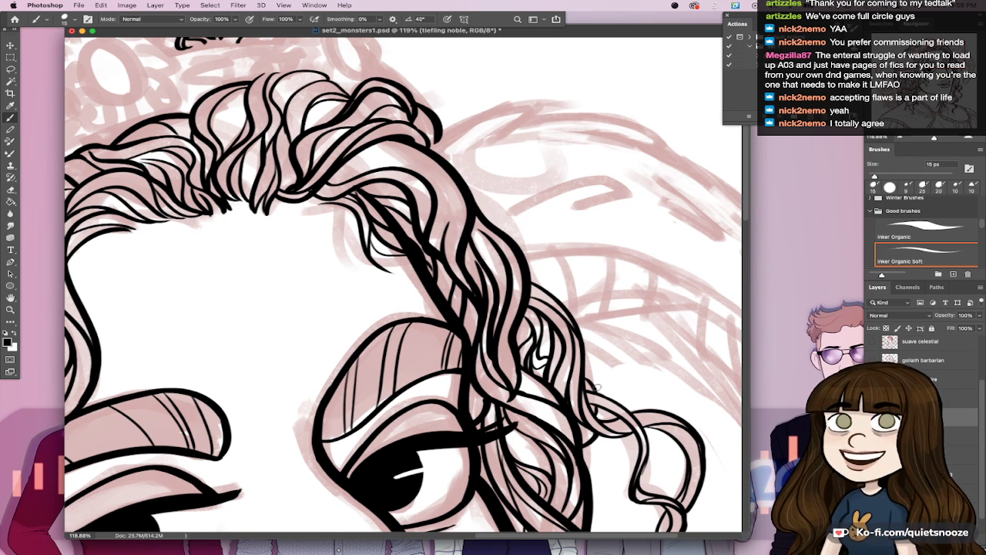
Step: Set the brush to 8 px, refine the strands where the loose curls leave the hair beside the far temple, and save the file
mouse_move(629, 397)
mouse_down()
mouse_move(595, 396)
mouse_move(624, 396)
mouse_up()
key(bracketleft)
key(bracketleft)
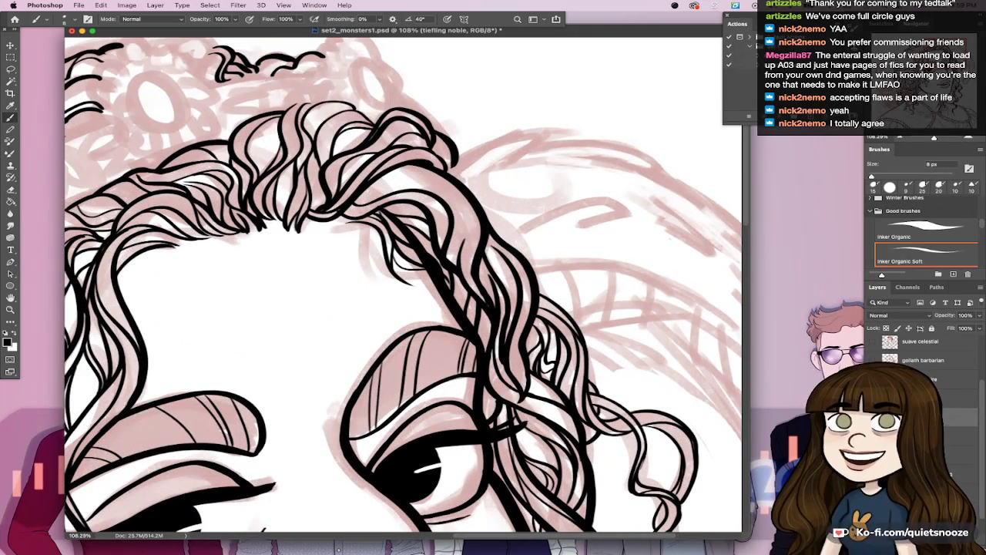
drag(599, 411, 597, 417)
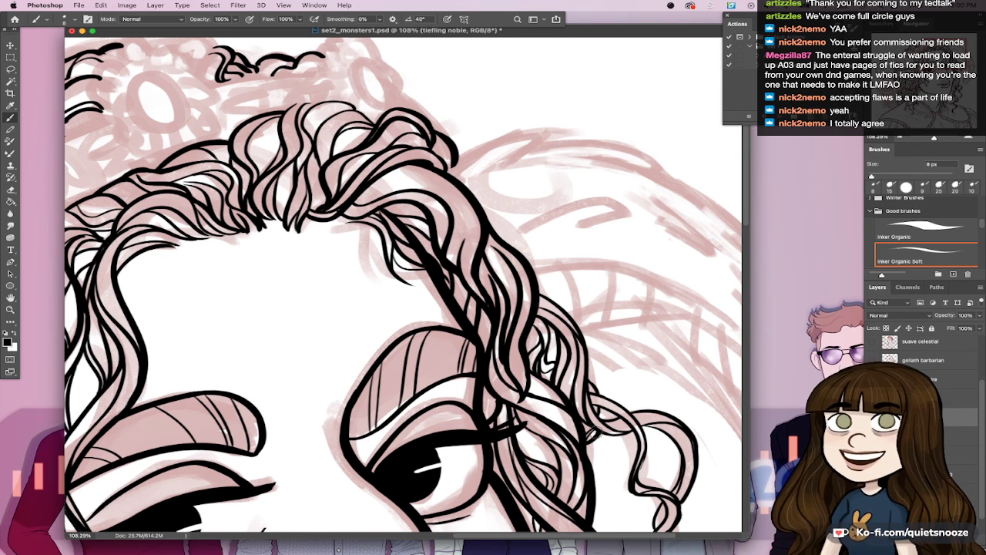
mouse_move(601, 431)
mouse_down()
mouse_move(588, 439)
mouse_move(595, 451)
mouse_up()
key(ctrl+0)
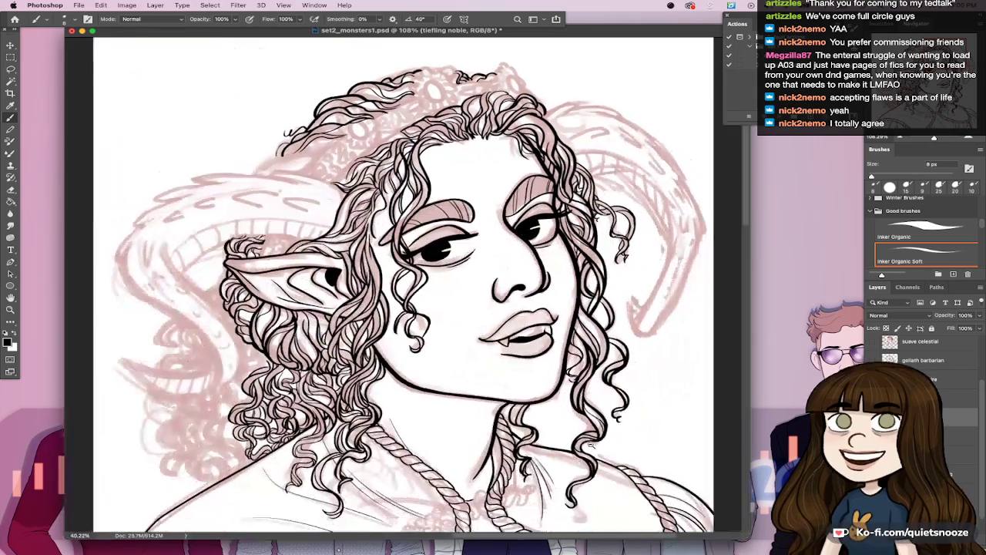
key(ctrl+s)
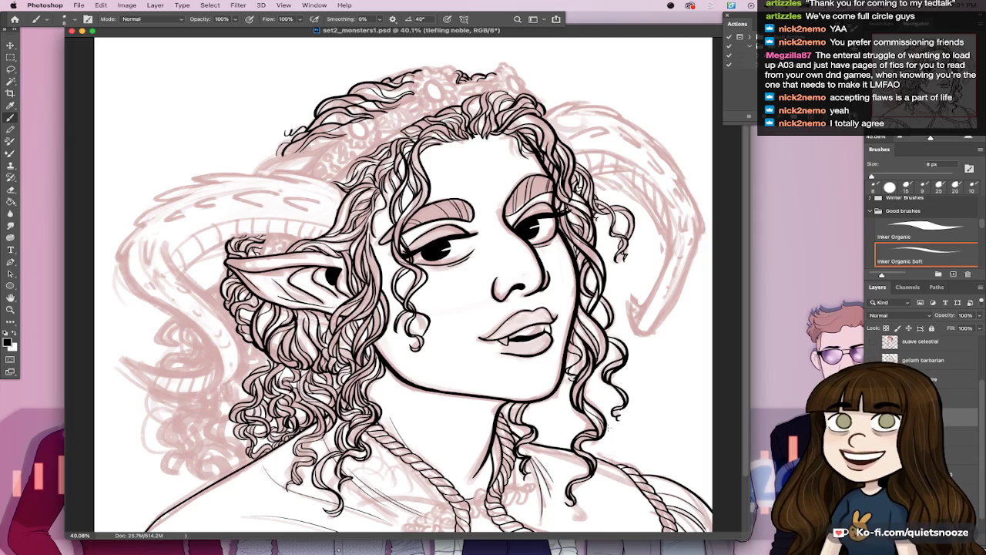
Step: Ink a short loose curl on the outer edge of the curls below the near ear, beside the near horn
drag(218, 415, 329, 406)
drag(329, 406, 455, 335)
scroll(455, 333, down, 2)
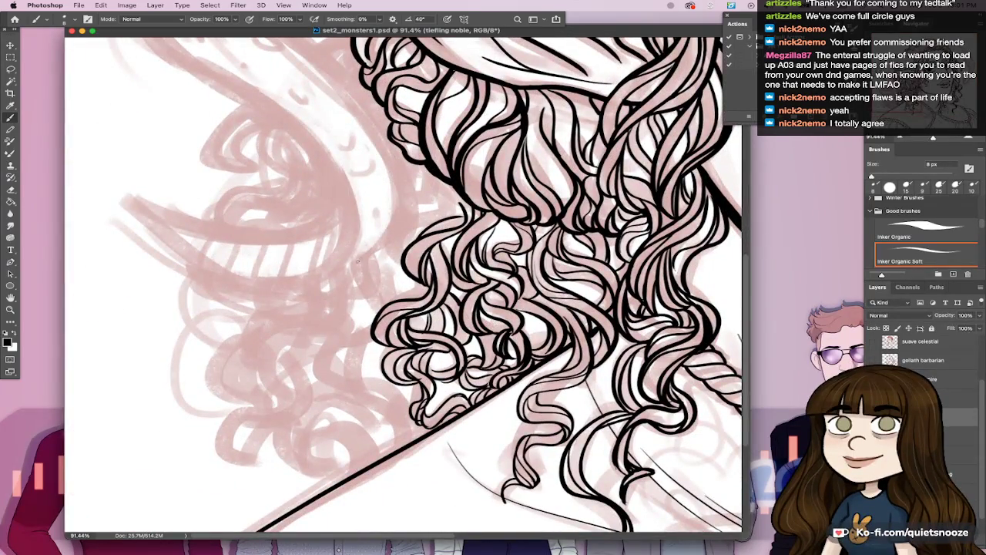
drag(358, 262, 354, 291)
drag(368, 248, 384, 302)
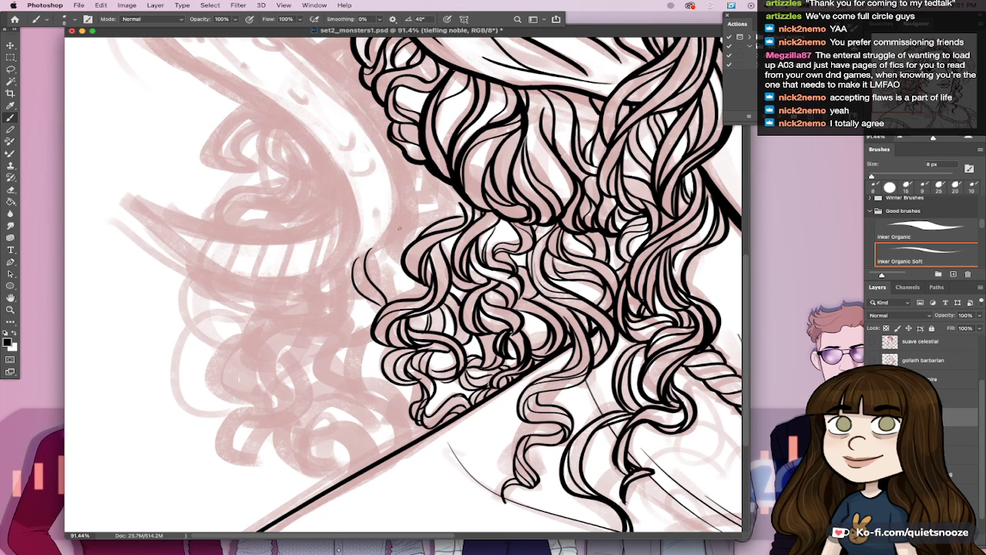
Step: With a 10 px brush, ink wavy strands joining the hair behind the near ear to the lower curls, and save the file
drag(400, 258, 453, 208)
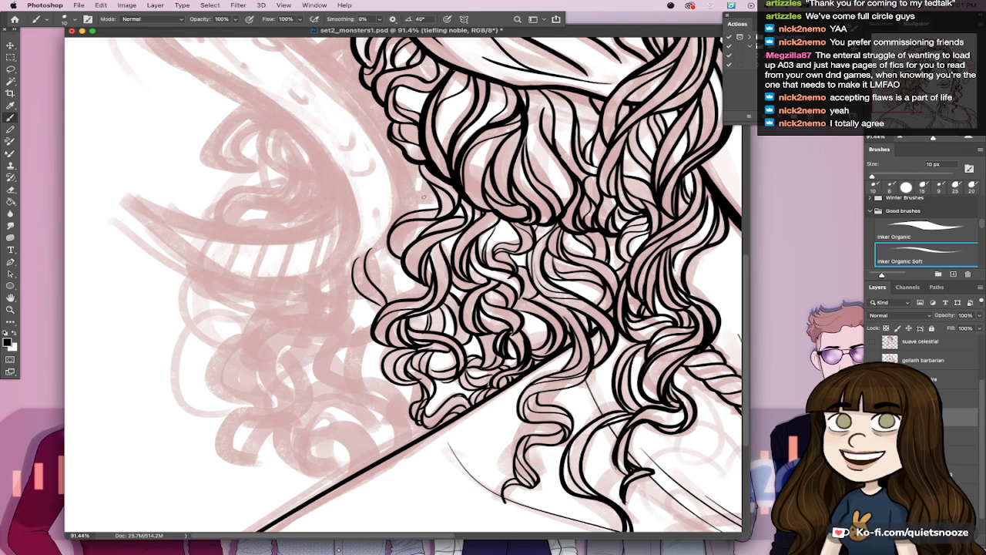
key(super+z)
drag(400, 249, 431, 223)
key(super+z)
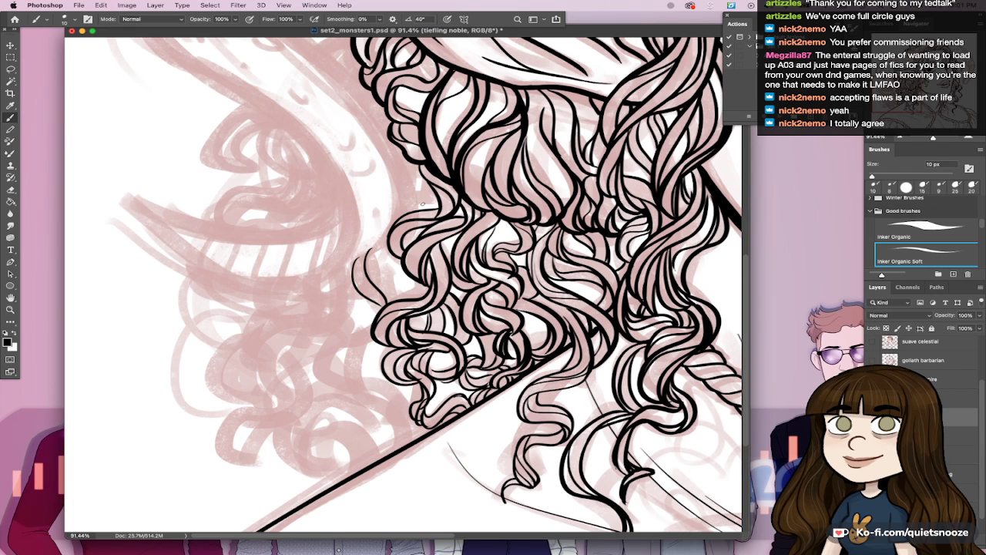
key(super+z)
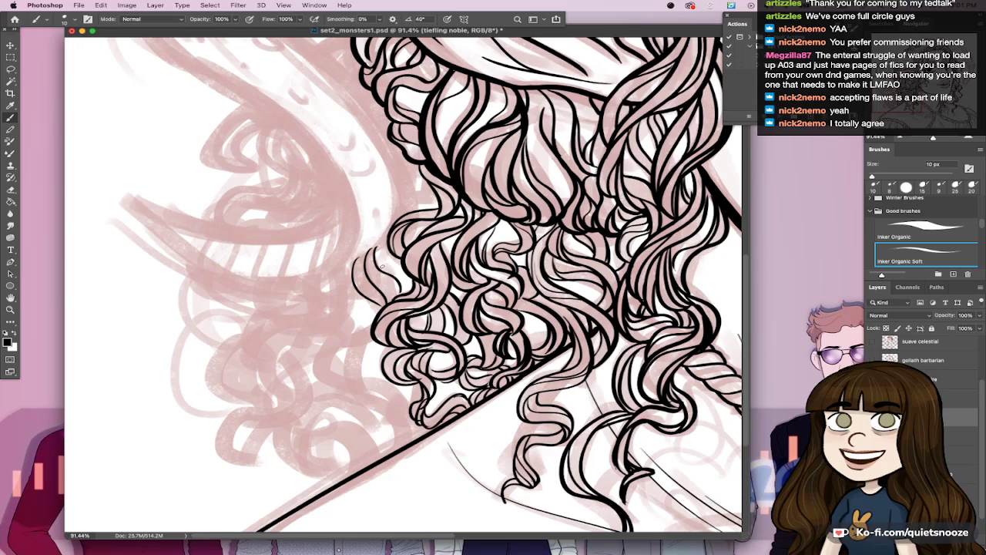
scroll(509, 358, down, 10)
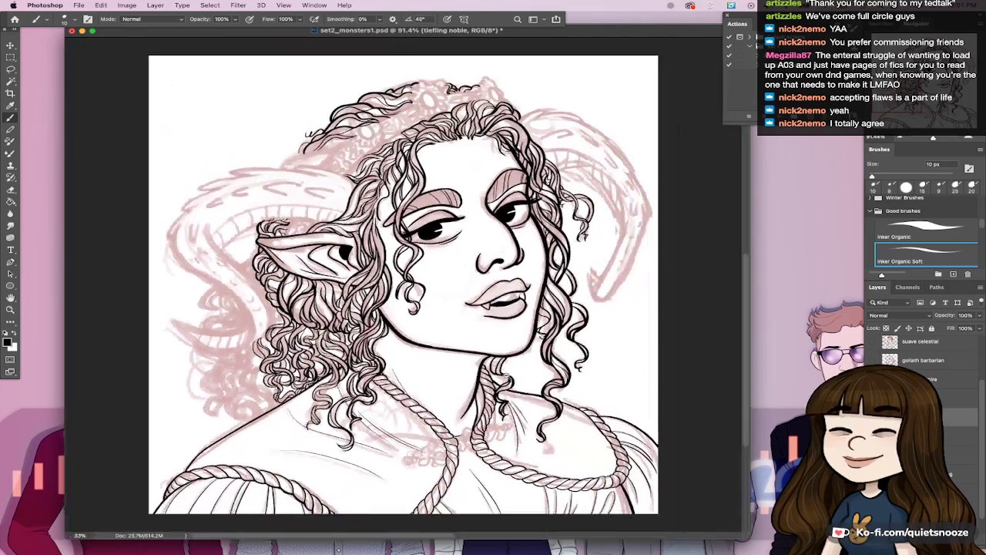
Step: Ink short flyaway wisps along the outer edge of the hair behind the near ear and just below the ear's tip
scroll(288, 268, up, 5)
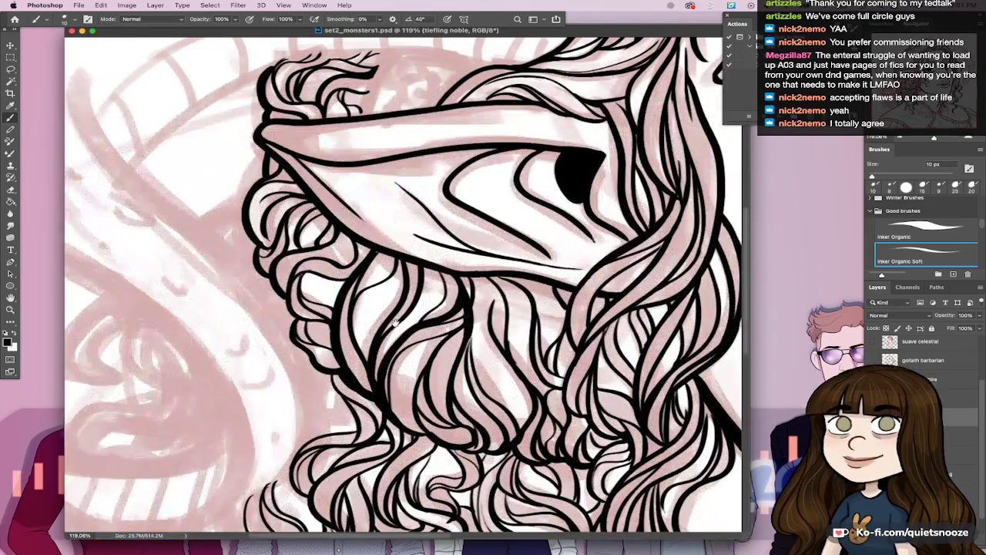
mouse_move(325, 426)
mouse_down()
mouse_move(354, 410)
mouse_move(327, 411)
mouse_move(327, 423)
mouse_move(340, 424)
mouse_up()
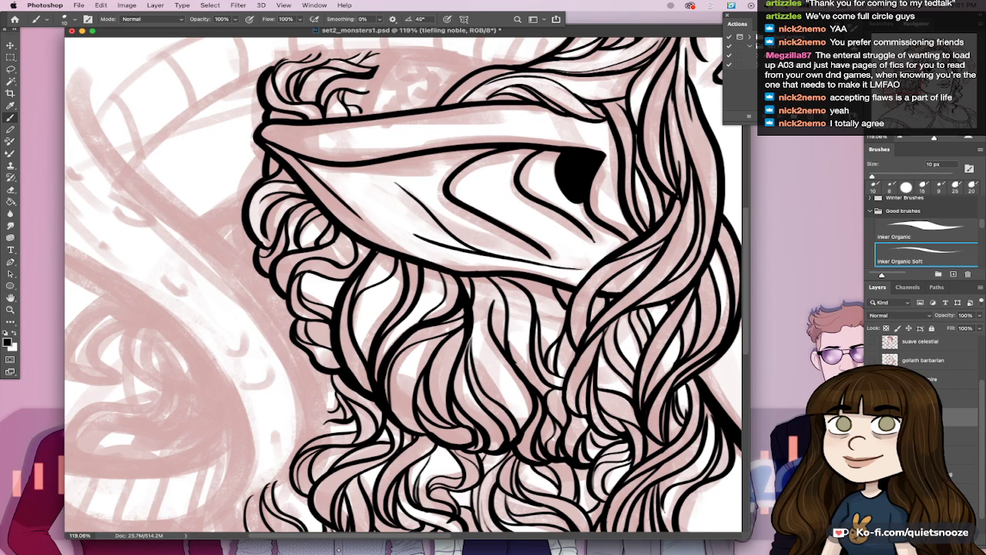
mouse_move(322, 386)
mouse_down()
mouse_move(327, 401)
mouse_move(313, 386)
mouse_move(327, 384)
mouse_move(313, 398)
mouse_up()
mouse_move(269, 252)
mouse_down()
mouse_move(352, 376)
mouse_move(374, 387)
mouse_move(418, 388)
mouse_move(431, 332)
mouse_up()
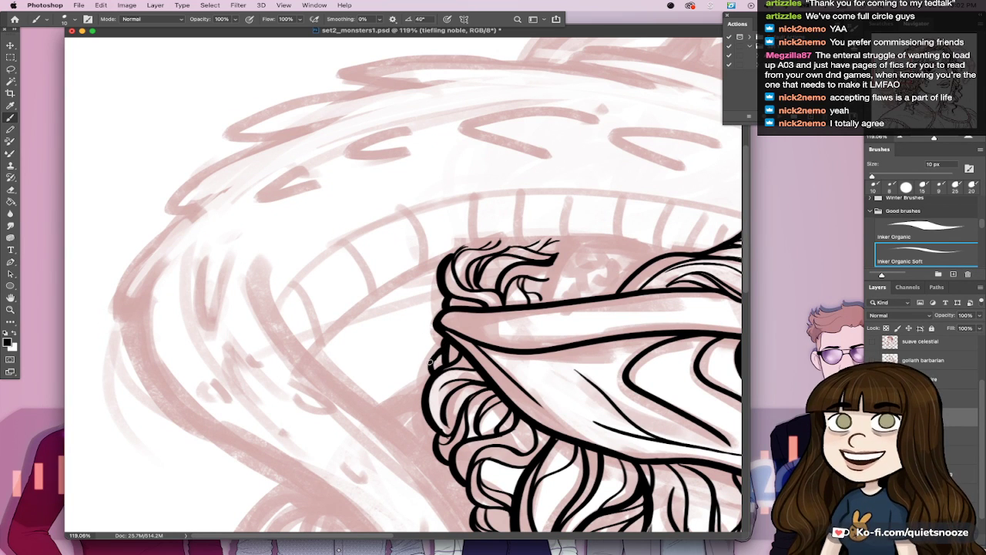
mouse_move(428, 381)
mouse_down()
mouse_move(387, 406)
mouse_move(419, 395)
mouse_move(413, 416)
mouse_move(402, 409)
mouse_move(424, 401)
mouse_move(416, 444)
mouse_up()
drag(400, 392, 425, 381)
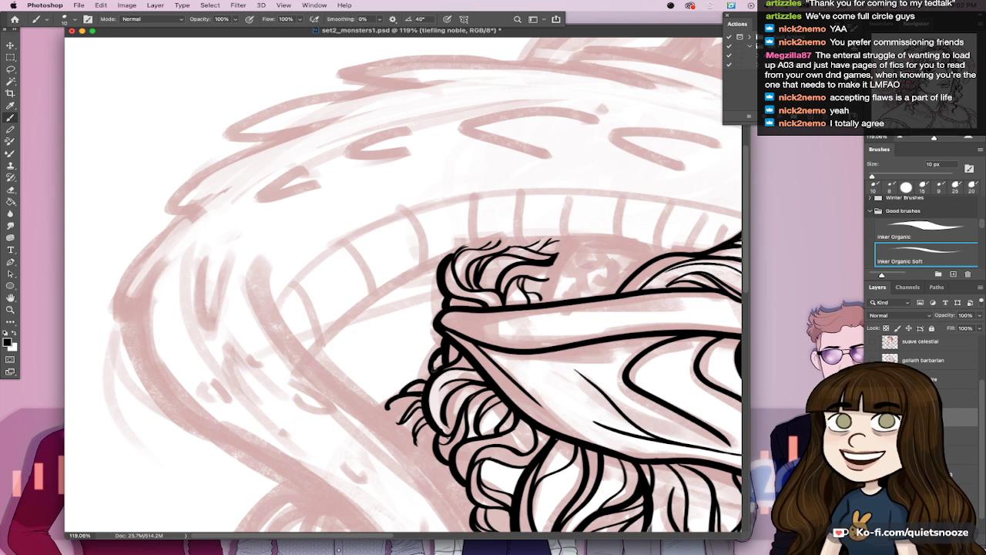
Step: Ink inner strand lines in the small curls below the near ear's tip and save the file
drag(435, 423, 452, 431)
drag(455, 392, 450, 429)
key(super+z)
drag(462, 388, 451, 425)
key(super+z)
drag(461, 389, 455, 424)
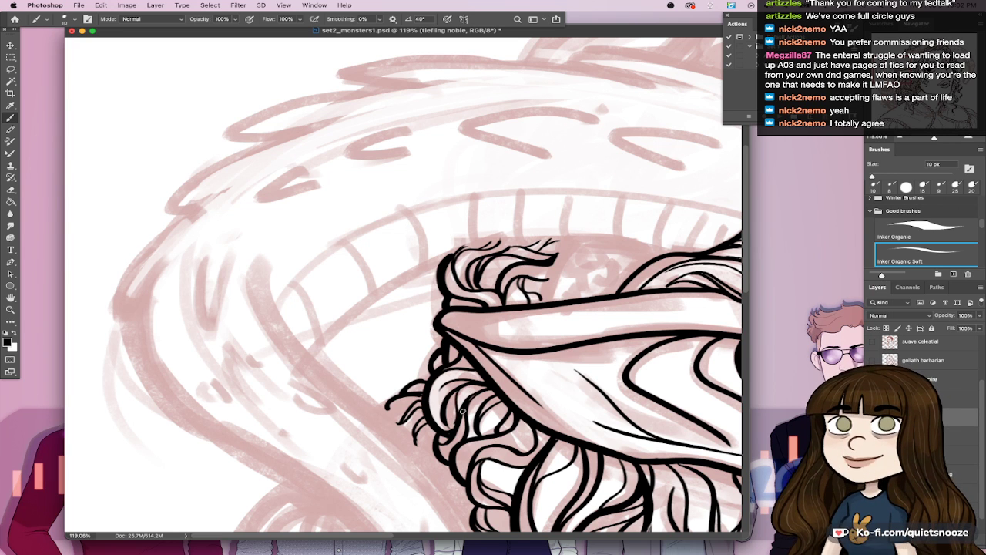
mouse_move(500, 396)
mouse_down()
mouse_move(455, 412)
mouse_move(434, 401)
mouse_up()
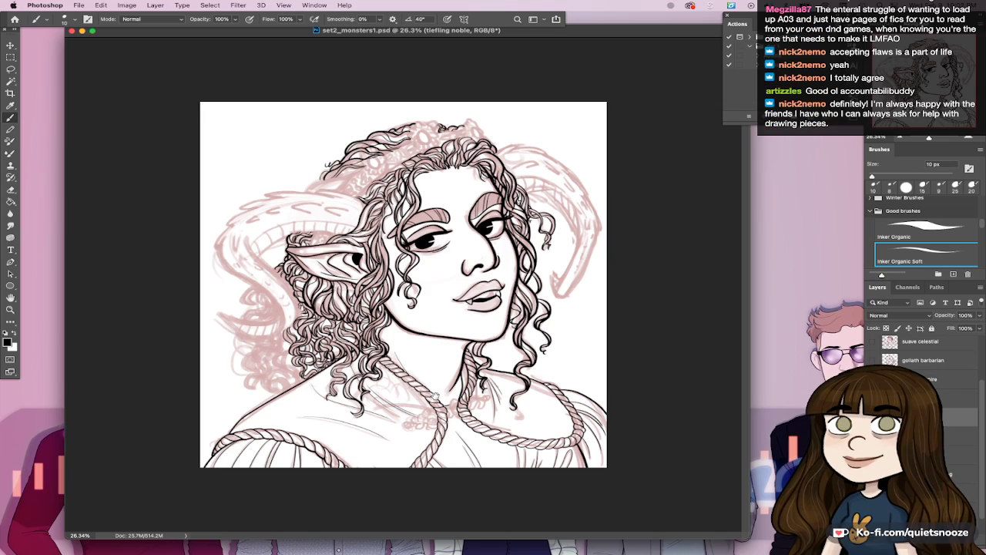
Step: Ink a short curved lock with two strokes over the sketched curls beneath the near horn's tip and save the file
drag(435, 396, 451, 394)
scroll(452, 394, up, 2)
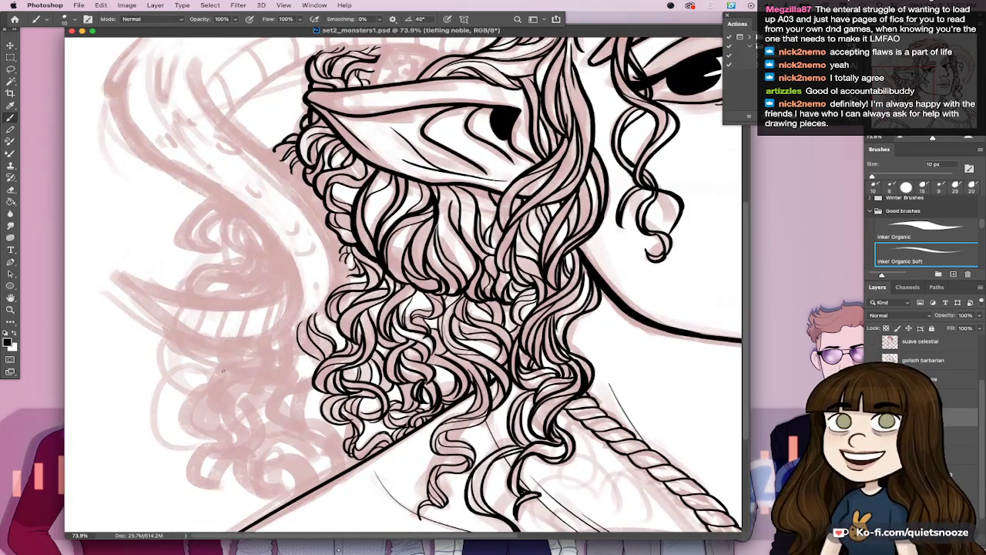
drag(254, 378, 251, 447)
drag(248, 378, 259, 437)
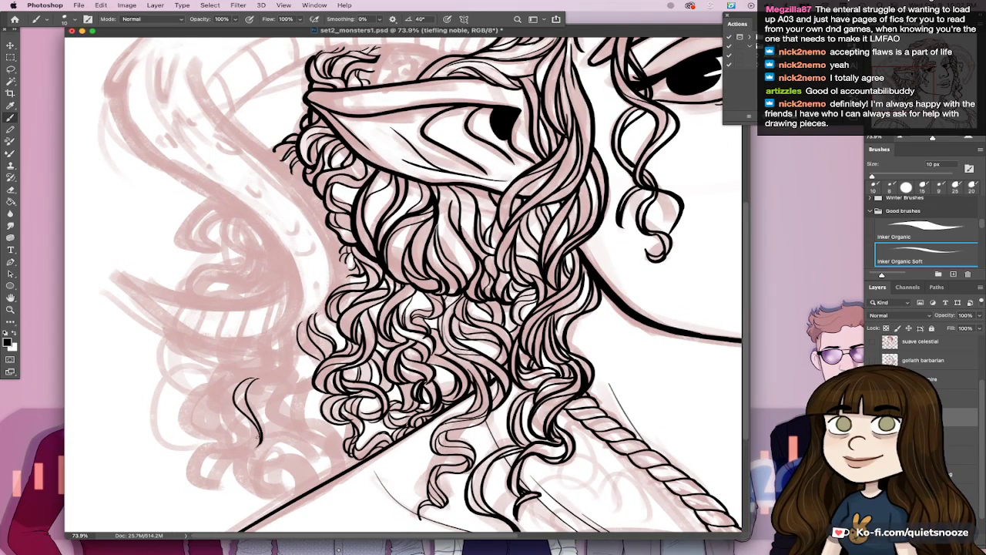
drag(547, 412, 529, 424)
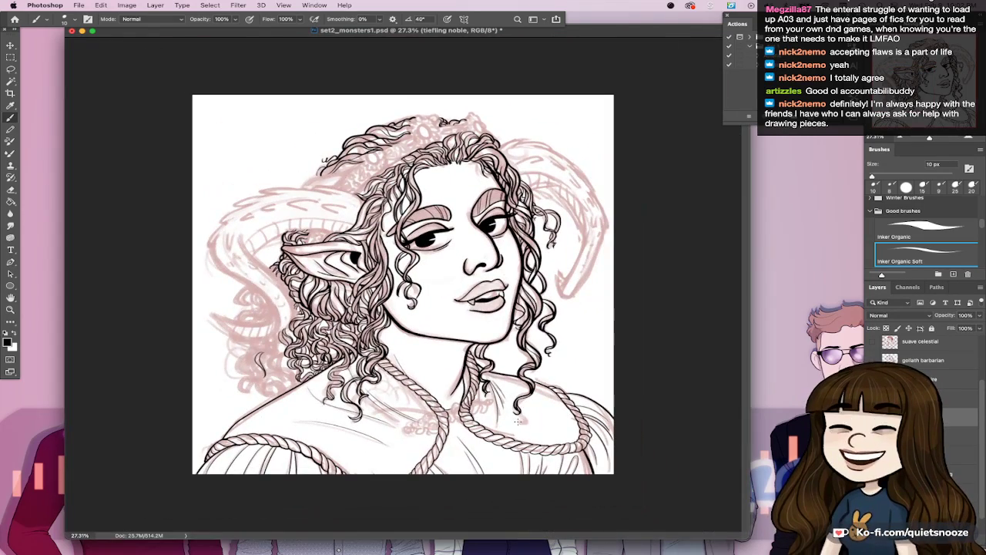
key(ctrl+s)
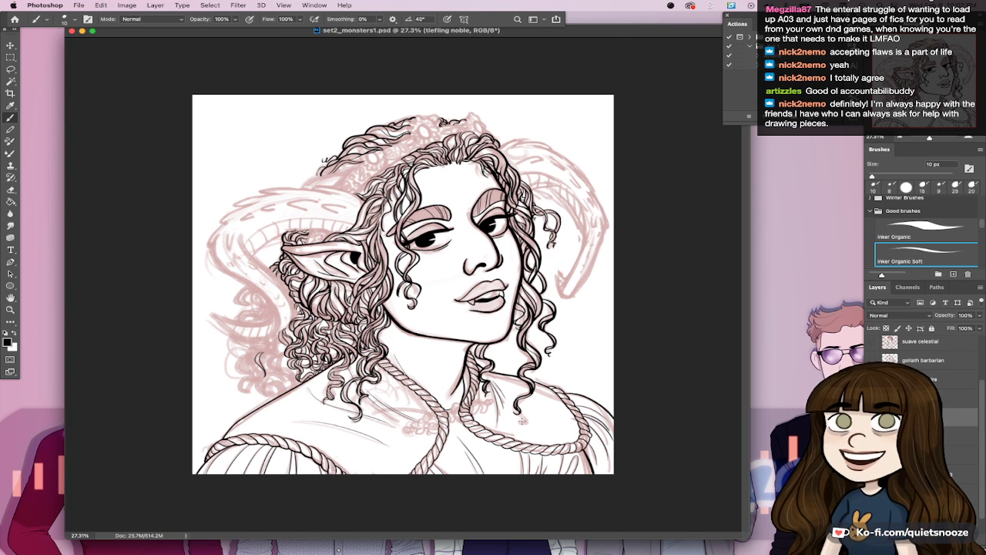
Step: Touch up the strands of the lock hanging beside the jaw below the near ear, and save the file
drag(310, 289, 354, 301)
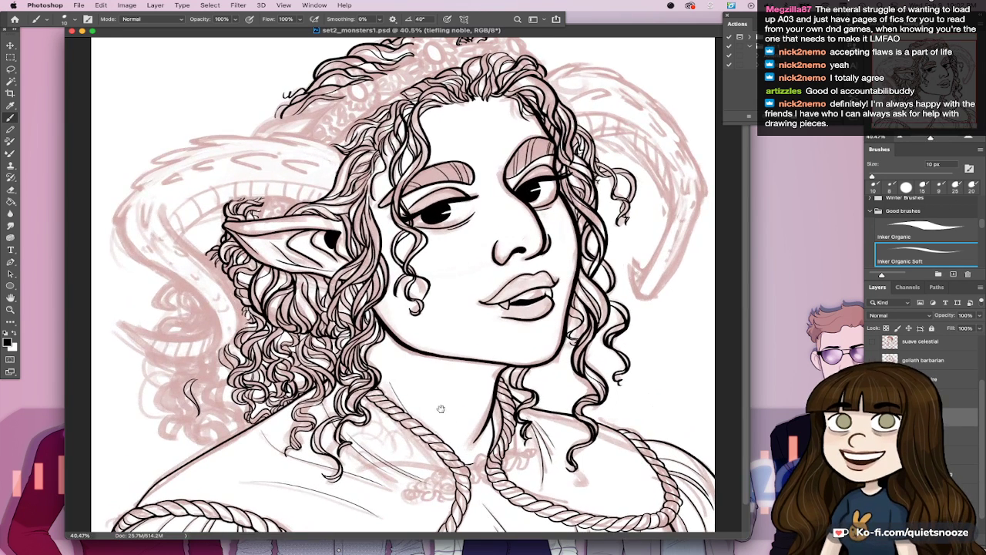
drag(441, 408, 407, 438)
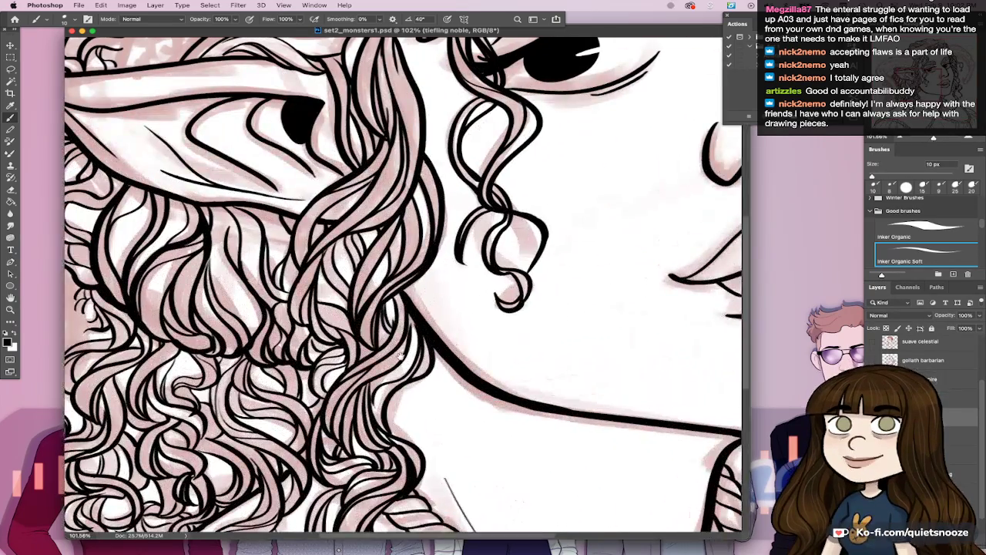
key(super+z)
drag(399, 389, 416, 449)
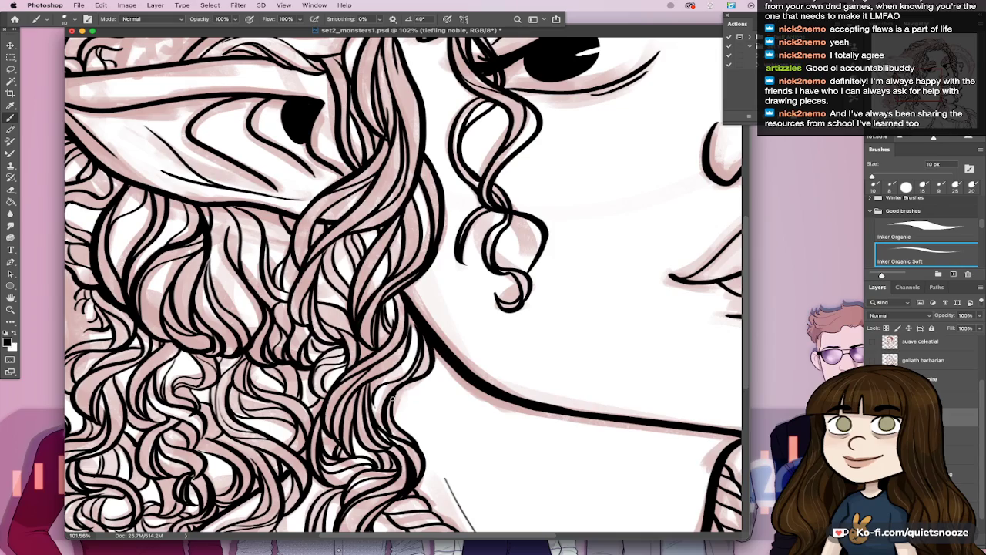
mouse_move(467, 376)
mouse_down()
mouse_move(422, 377)
mouse_move(466, 376)
mouse_up()
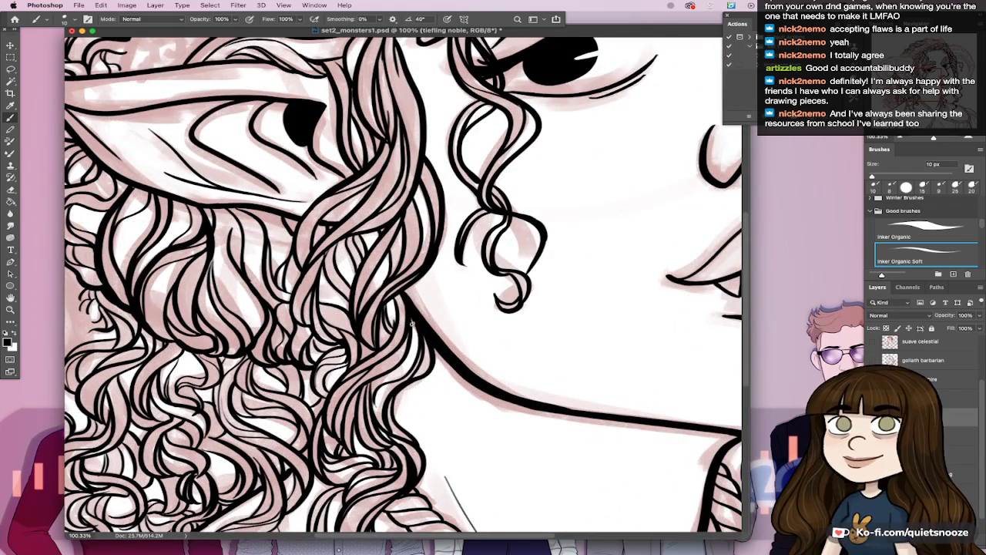
drag(464, 340, 415, 381)
key(ctrl+s)
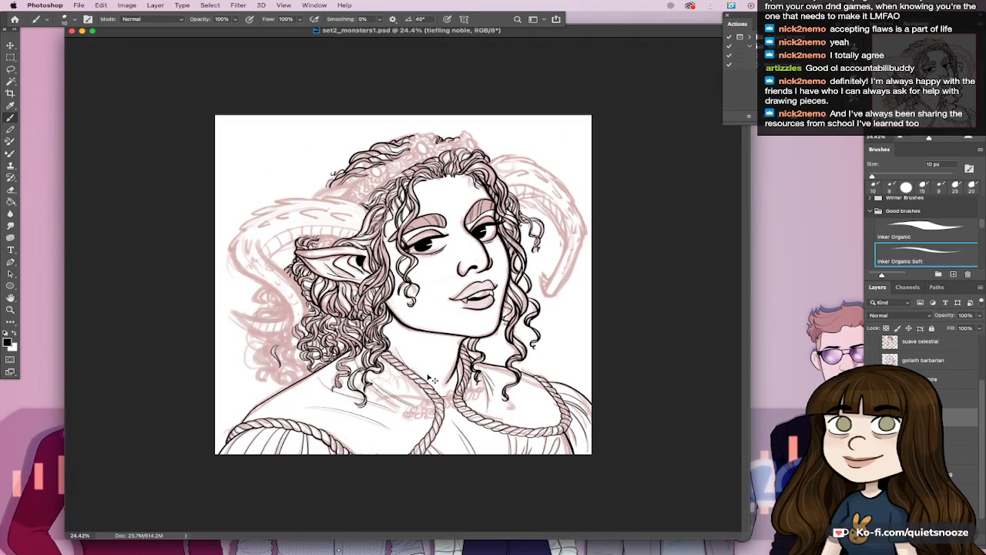
key(ctrl+plus)
key(ctrl+0)
key(ctrl+plus)
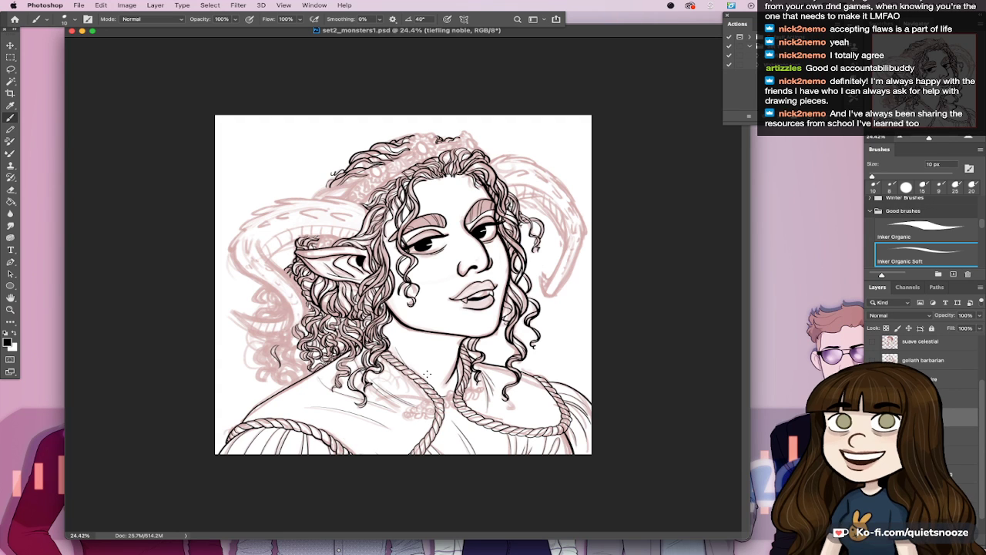
key(ctrl+0)
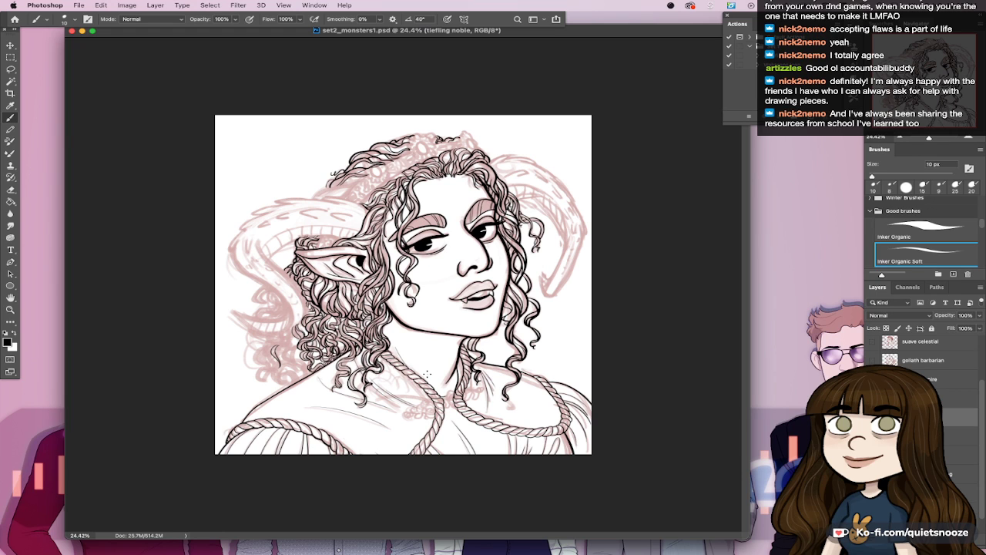
key(ctrl+plus)
key(ctrl+0)
key(ctrl+plus)
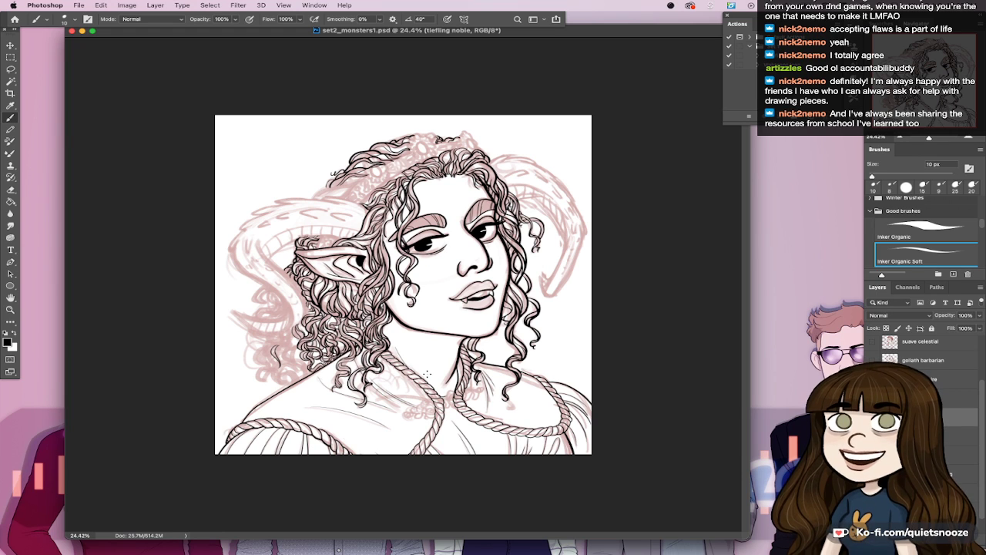
key(ctrl+0)
key(ctrl+plus)
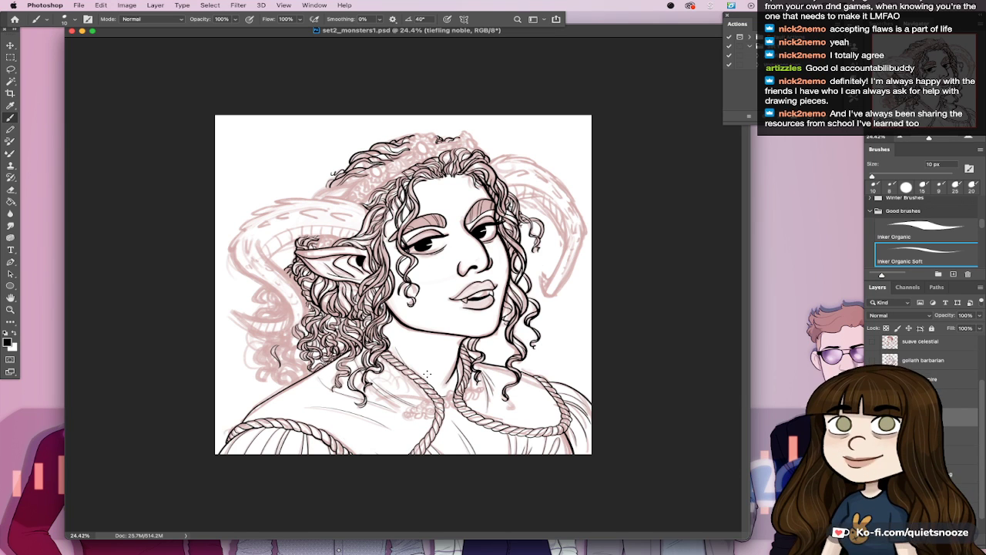
key(ctrl+0)
key(ctrl+plus)
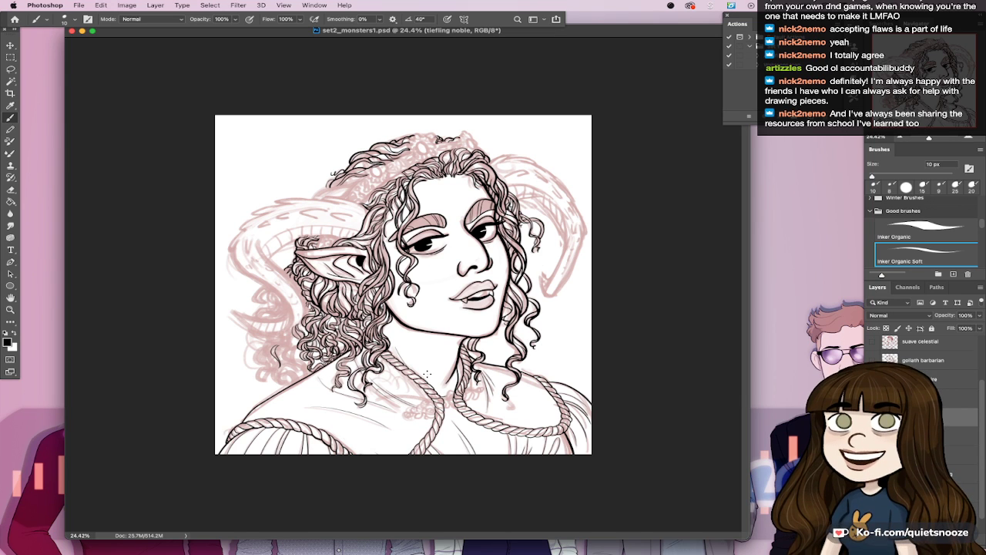
key(ctrl+0)
key(ctrl+plus)
key(ctrl+0)
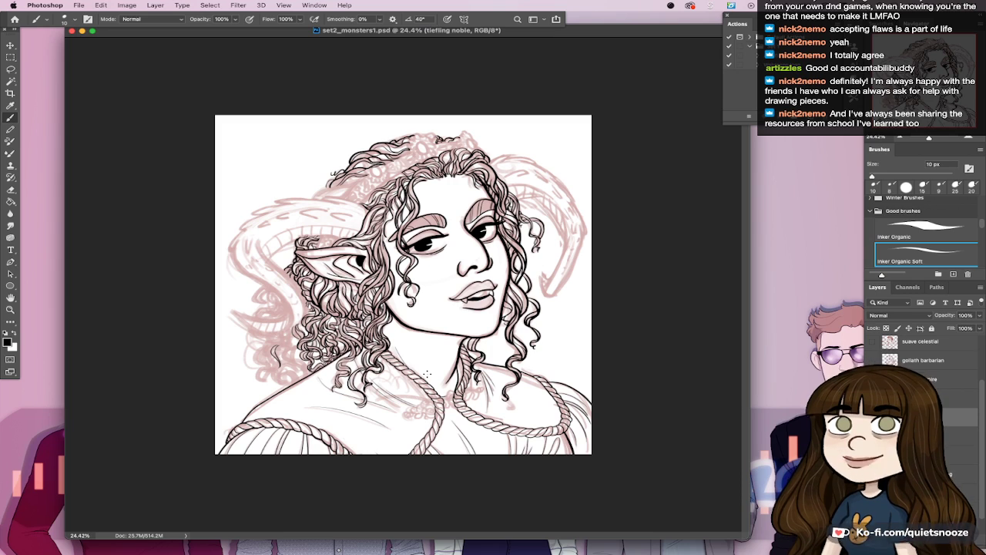
Step: With a 20 px brush, extend the short lock beneath the near horn's tip into a wavy curl with inner strands
scroll(486, 352, up, 5)
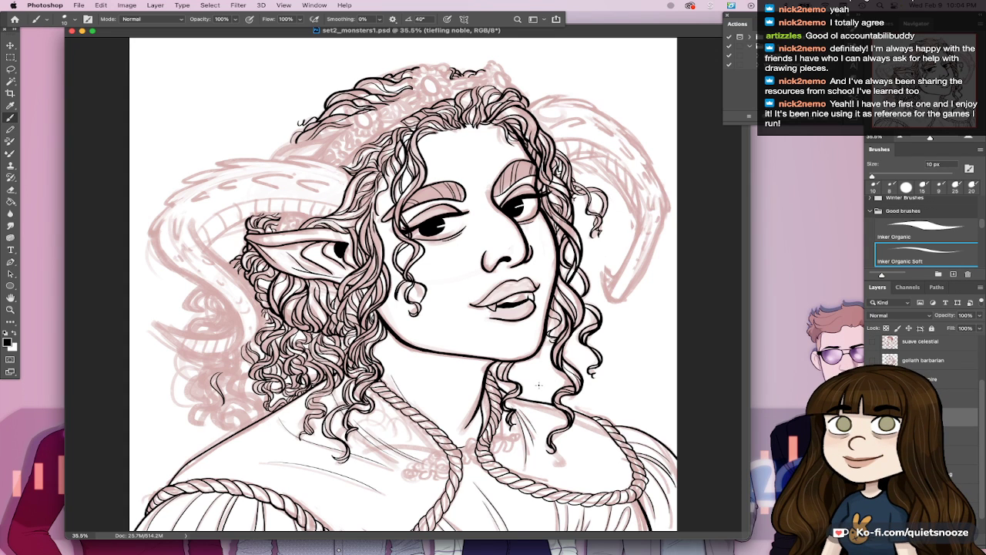
drag(220, 383, 391, 358)
key(bracketright)
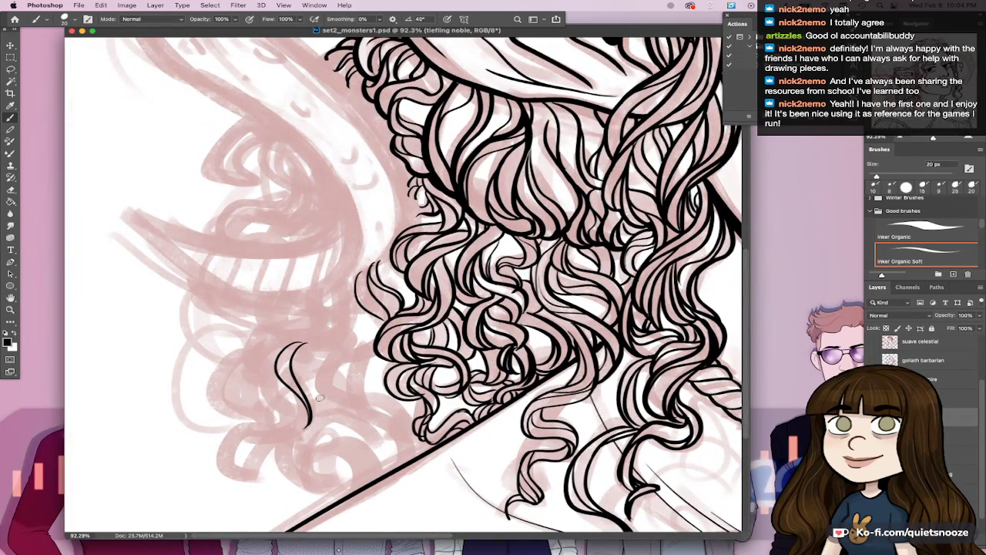
mouse_move(289, 339)
mouse_down()
mouse_move(293, 411)
mouse_move(289, 420)
mouse_move(294, 395)
mouse_move(265, 426)
mouse_move(254, 478)
mouse_up()
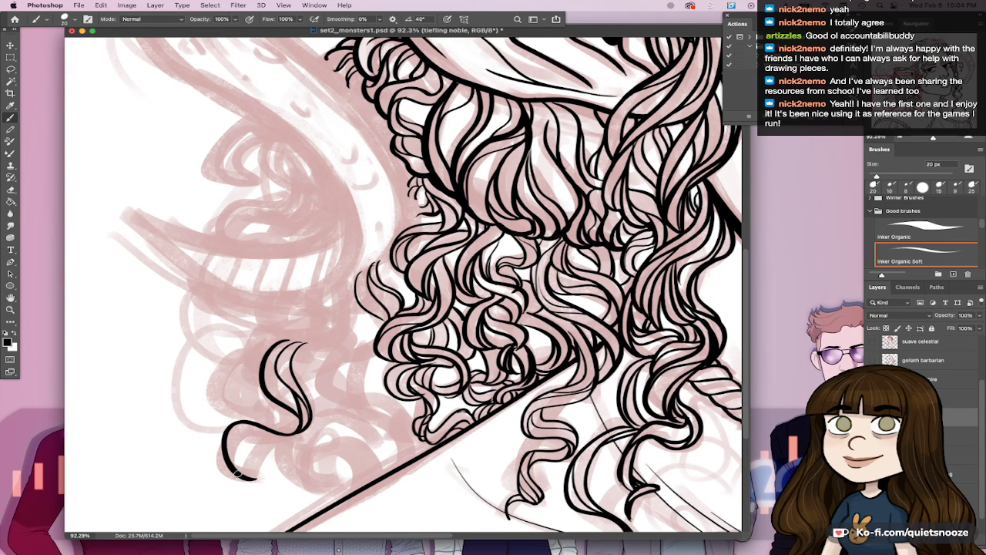
drag(248, 470, 296, 435)
key(super+z)
drag(235, 443, 291, 433)
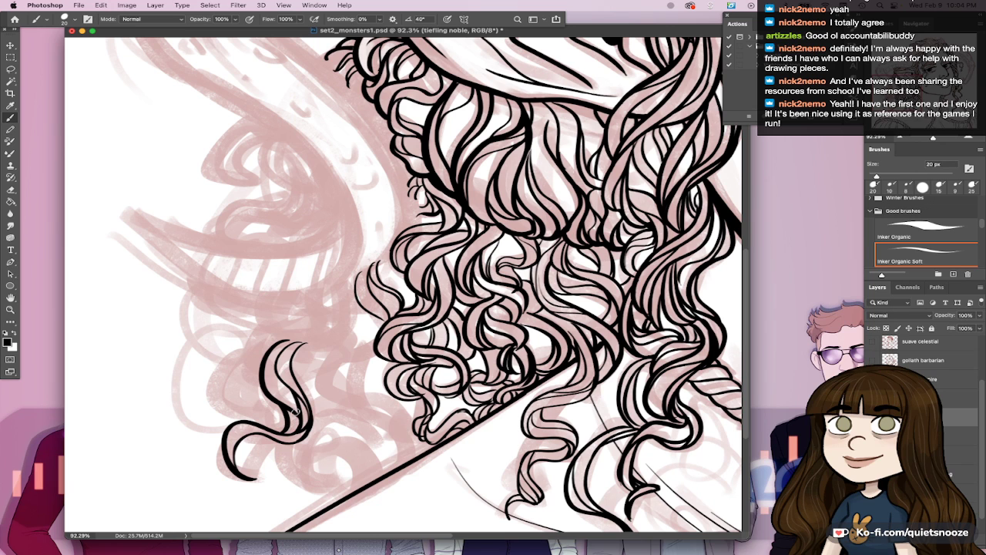
drag(359, 391, 340, 406)
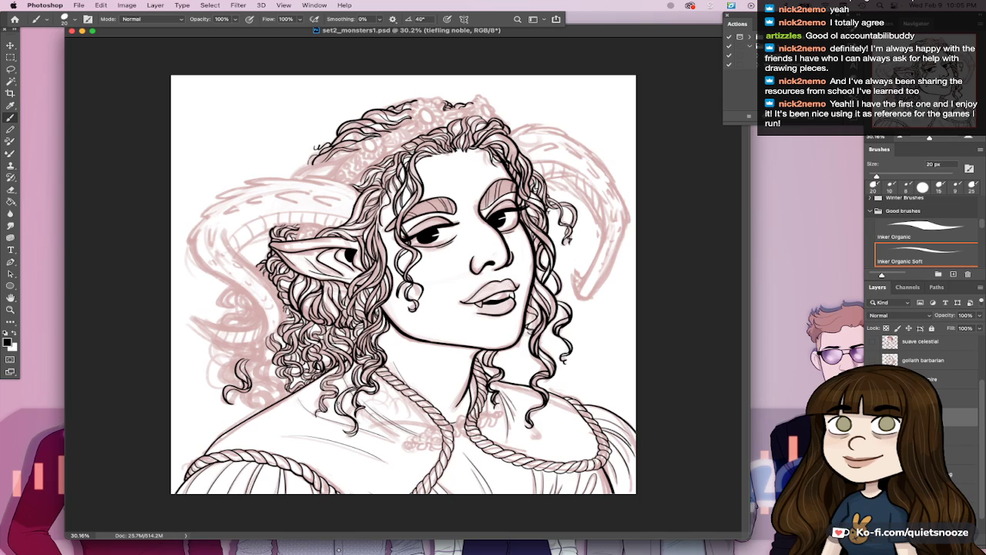
Step: Ink a C-shaped curl between the detached wavy lock and the outer edge of the lower curls
mouse_move(262, 353)
mouse_down()
mouse_move(308, 349)
mouse_move(282, 355)
mouse_move(314, 403)
mouse_up()
drag(300, 362, 283, 407)
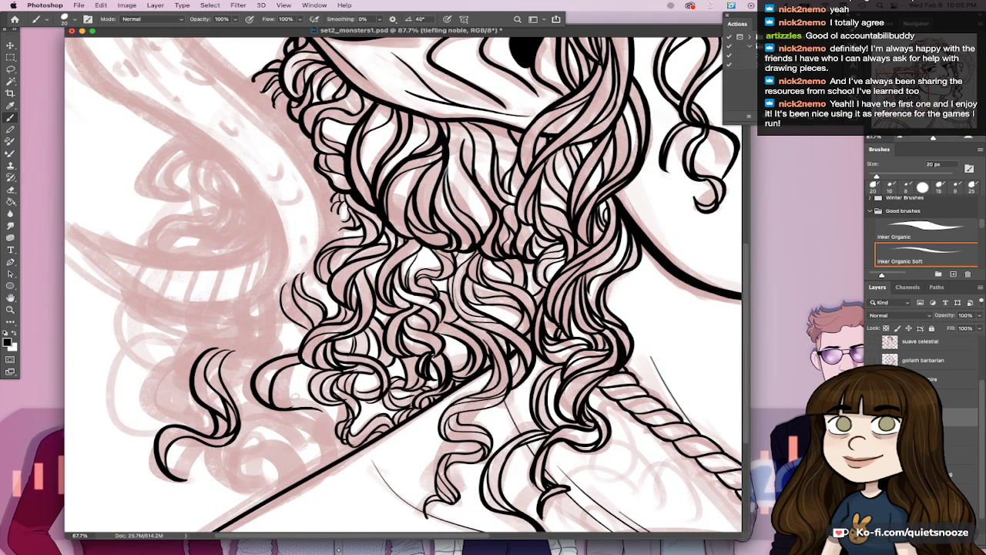
mouse_move(290, 366)
mouse_down()
mouse_move(302, 398)
mouse_move(282, 390)
mouse_move(332, 428)
mouse_up()
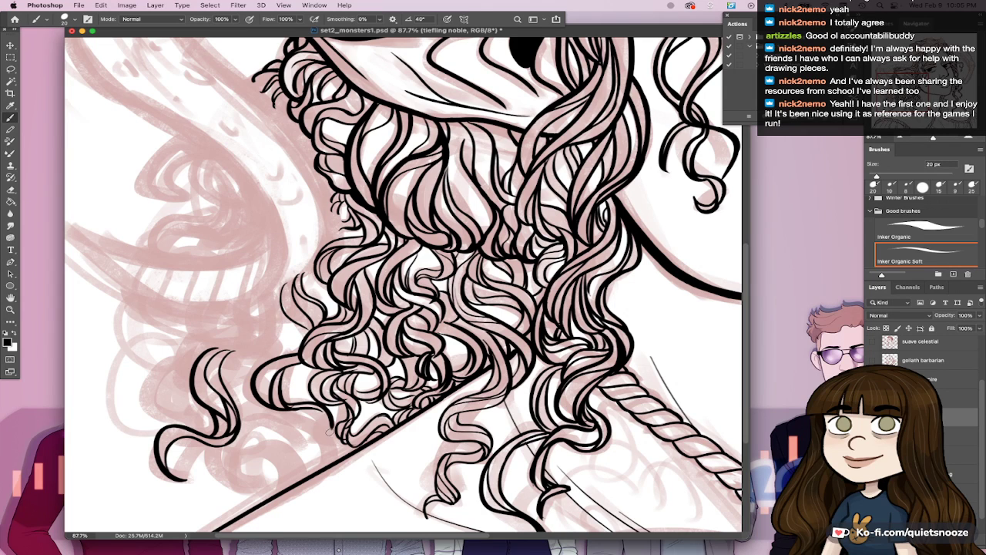
key(ctrl+z)
drag(281, 399, 328, 409)
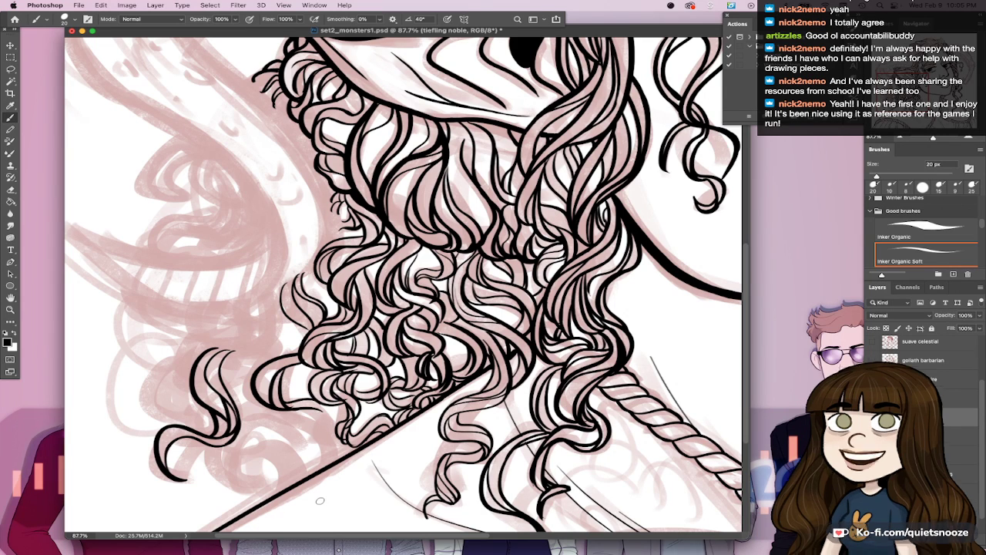
key(e)
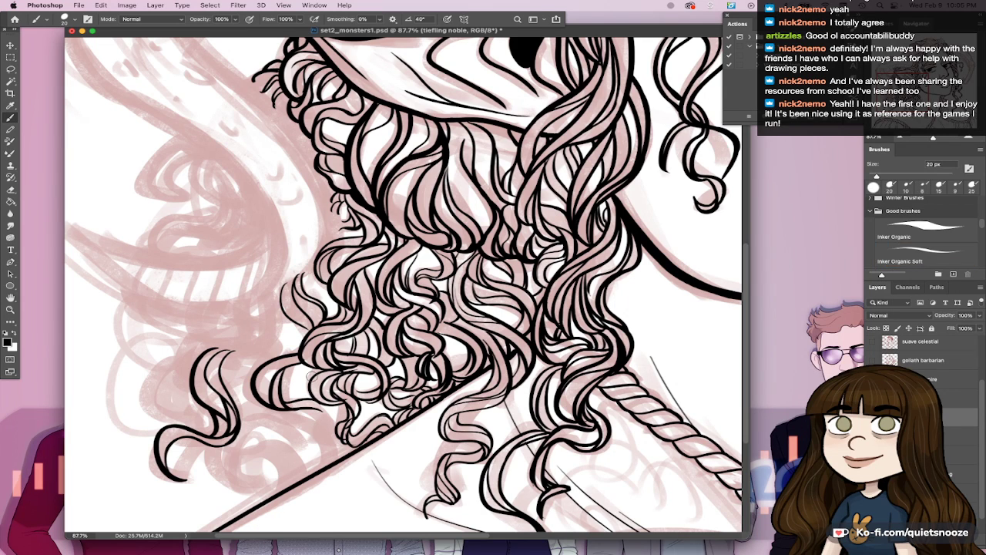
Step: Ink the lower edge of a curl branching from the detached wavy lock toward the shoulder line, redoing the stroke until it fits
drag(234, 451, 291, 484)
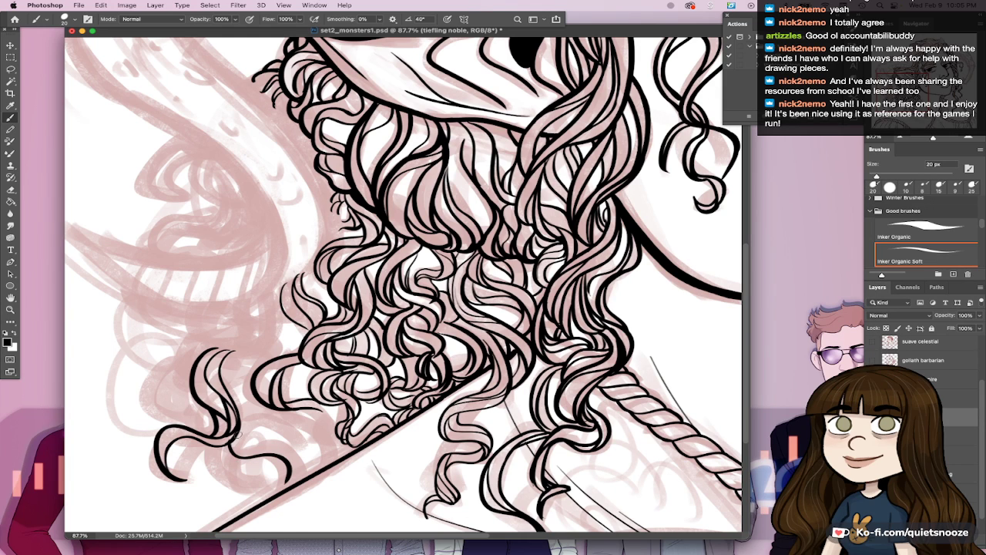
key(super+z)
mouse_move(225, 439)
mouse_down()
mouse_move(287, 480)
mouse_move(275, 496)
mouse_move(258, 498)
mouse_up()
key(super+z)
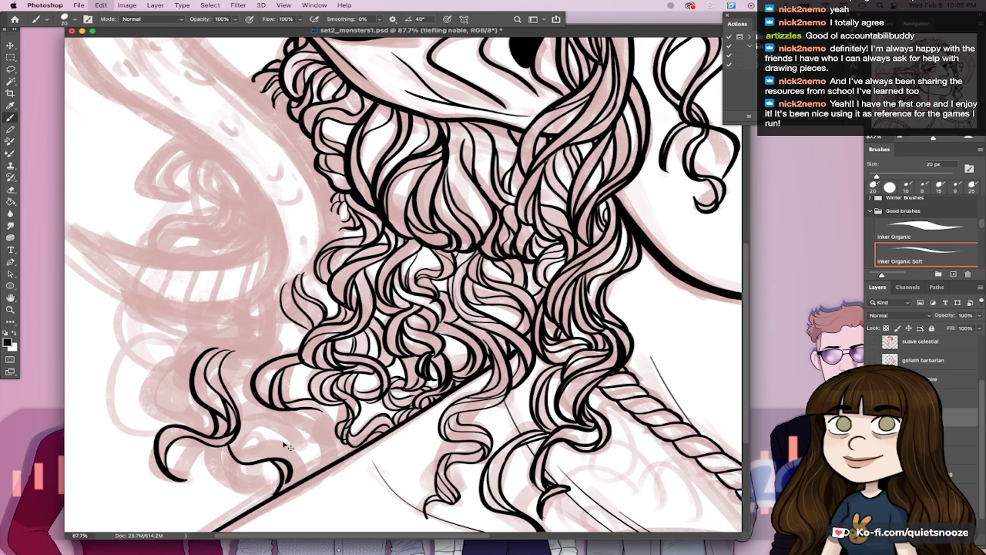
key(super+z)
drag(266, 459, 289, 482)
mouse_move(288, 482)
mouse_down()
mouse_move(259, 498)
mouse_move(283, 488)
mouse_up()
key(super+z)
Step: Ink the upper edge of the branching curl above the shoulder line and save the file
drag(236, 444, 310, 471)
key(super+z)
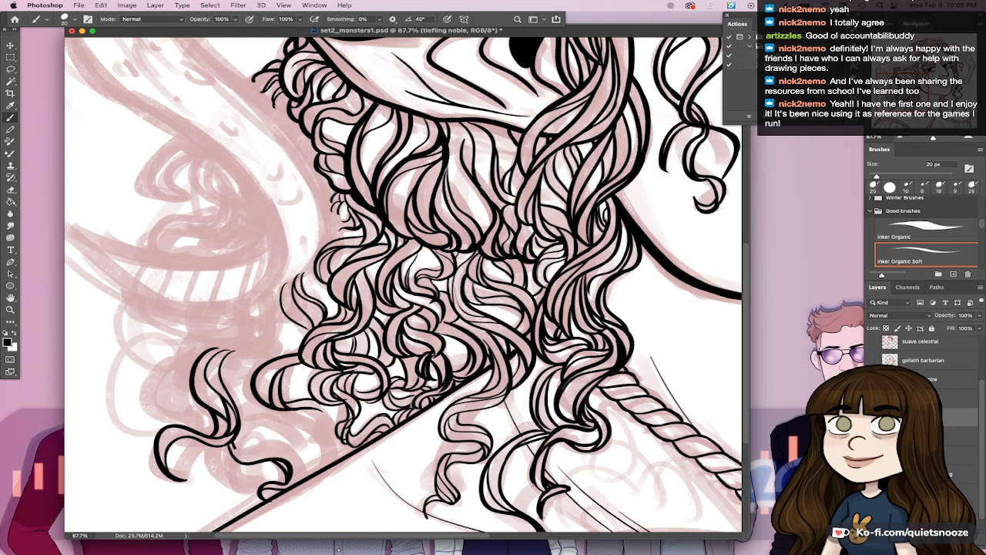
drag(234, 447, 304, 467)
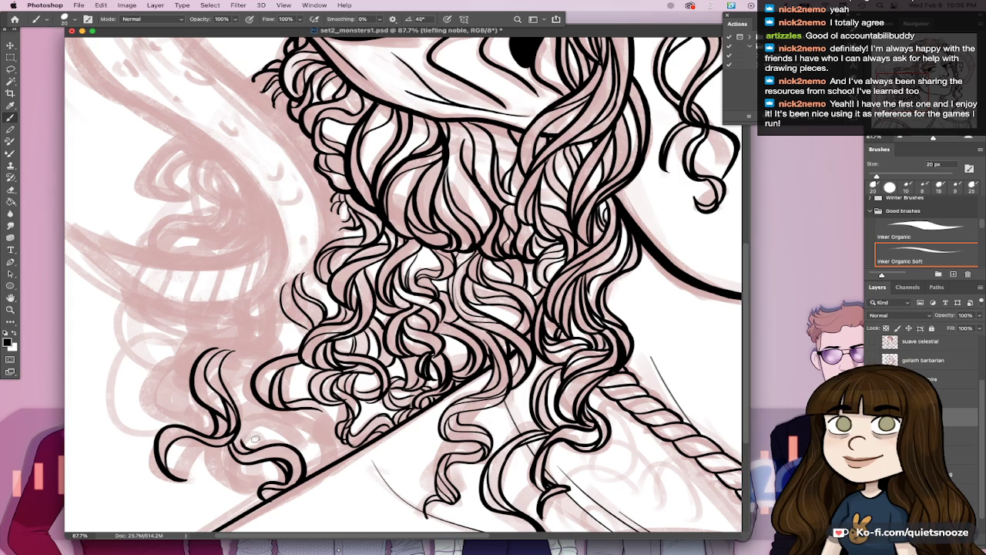
key(super+0)
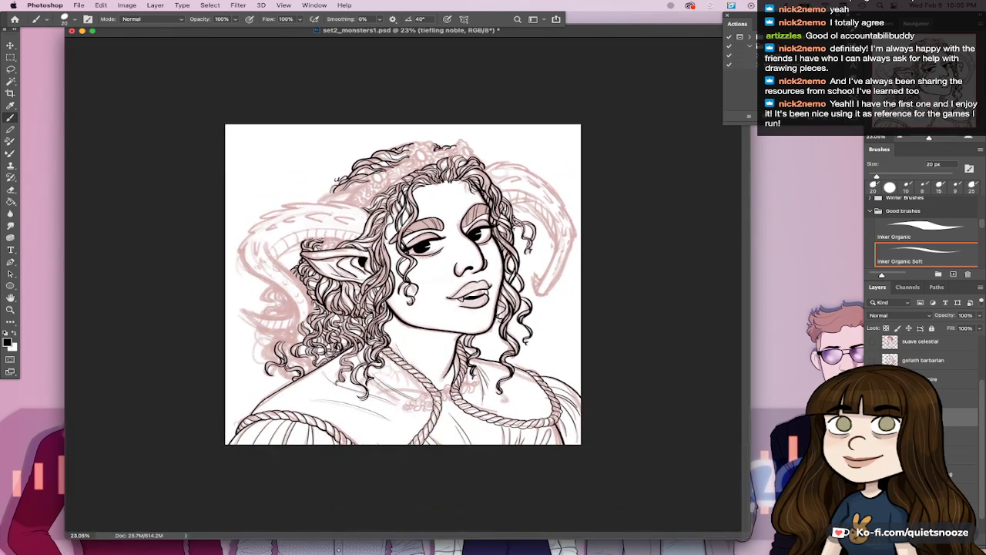
key(super+s)
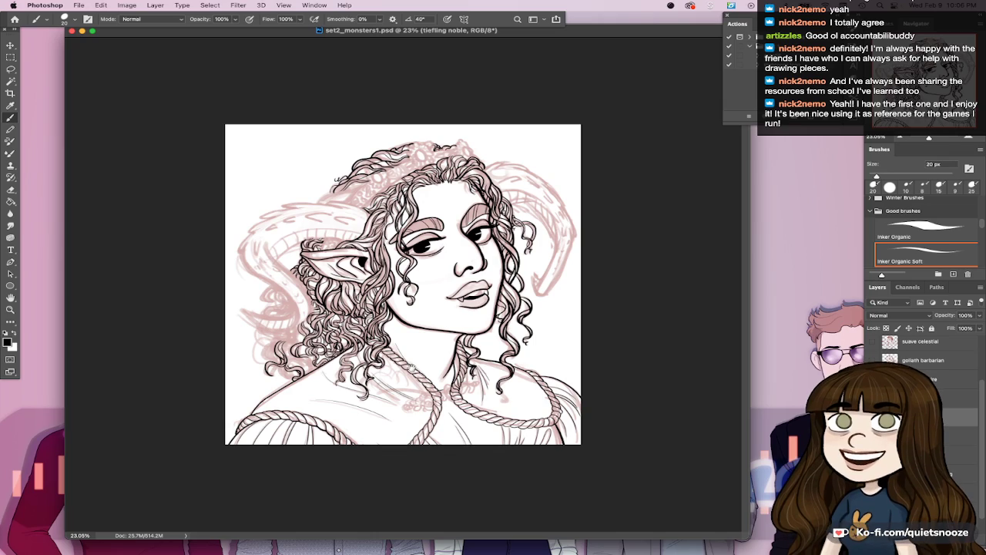
Step: Group the tiefling portrait's layers, name the group tiefling noble, and save the file
drag(412, 369, 476, 374)
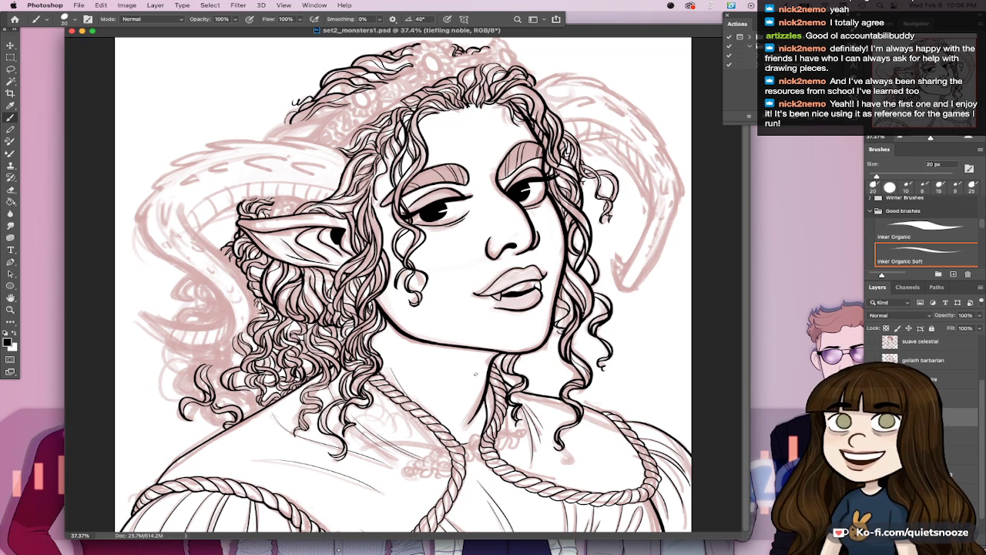
shift+click(960, 436)
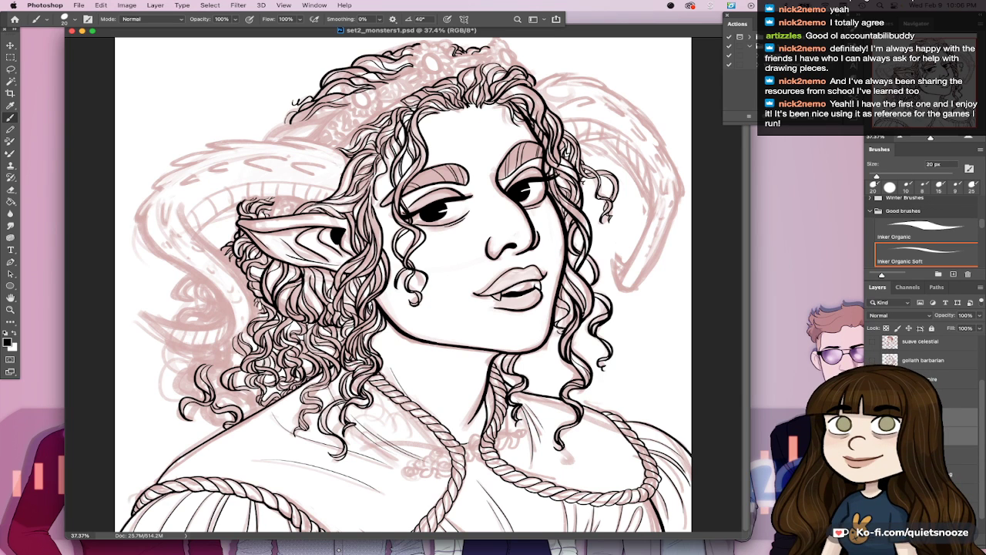
key(ctrl+g)
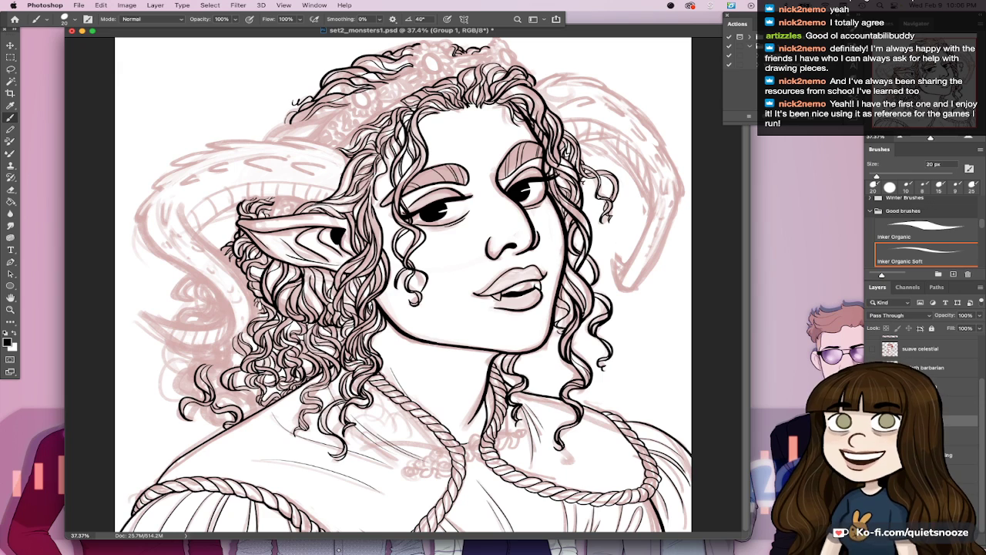
key(ctrl+s)
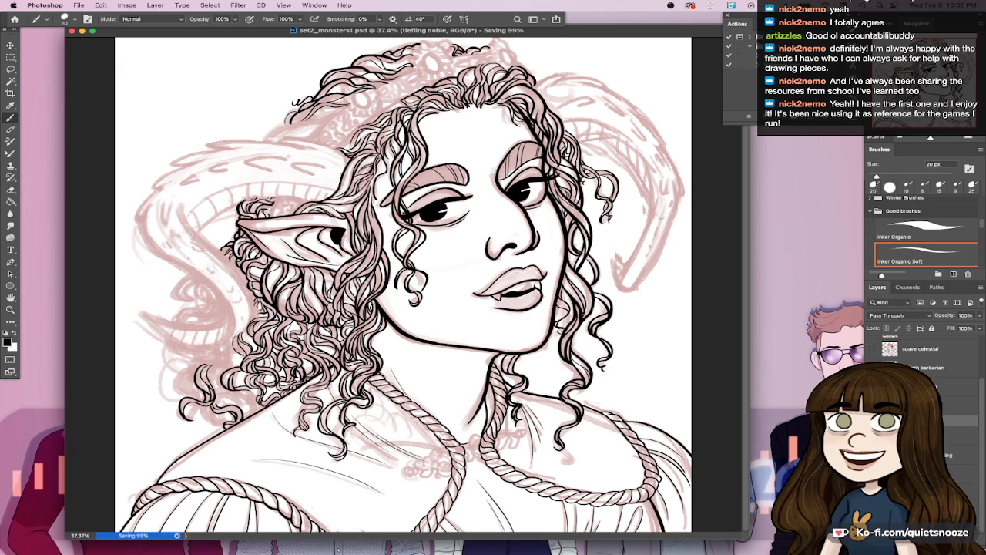
scroll(555, 345, down, 2)
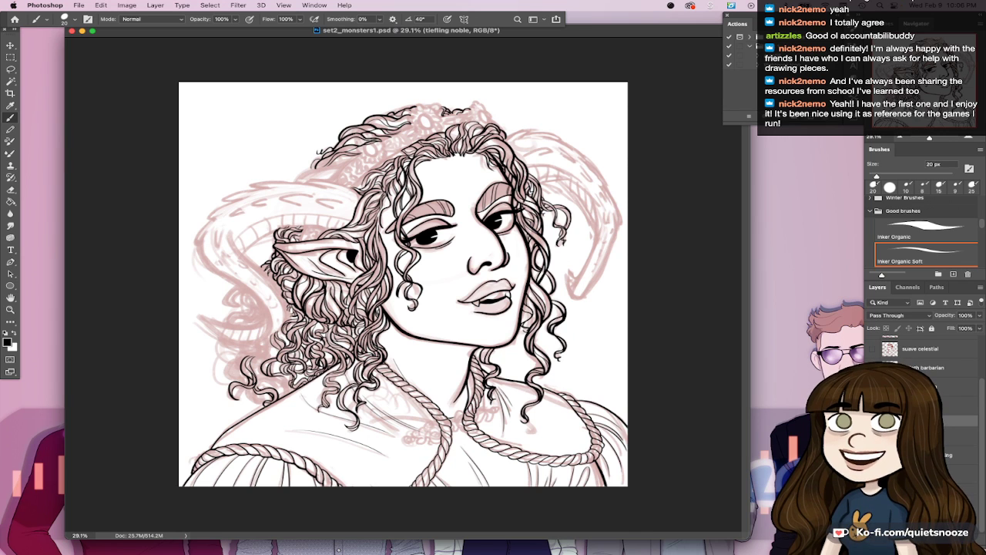
Step: Switch layer visibility to compare other portrait sketches, hiding the tiefling noble group and leaving the child with bleeding eyes shown
click(872, 420)
click(872, 404)
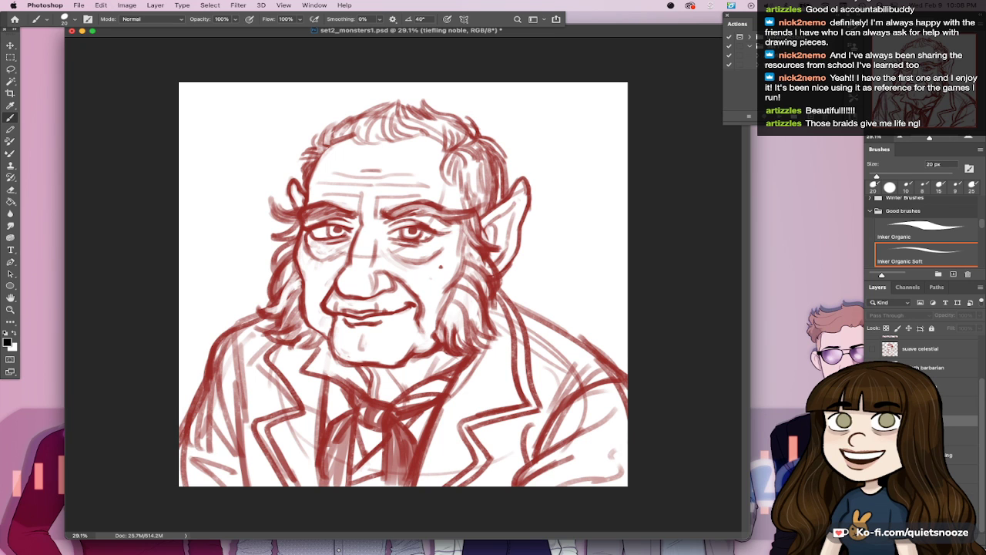
click(873, 420)
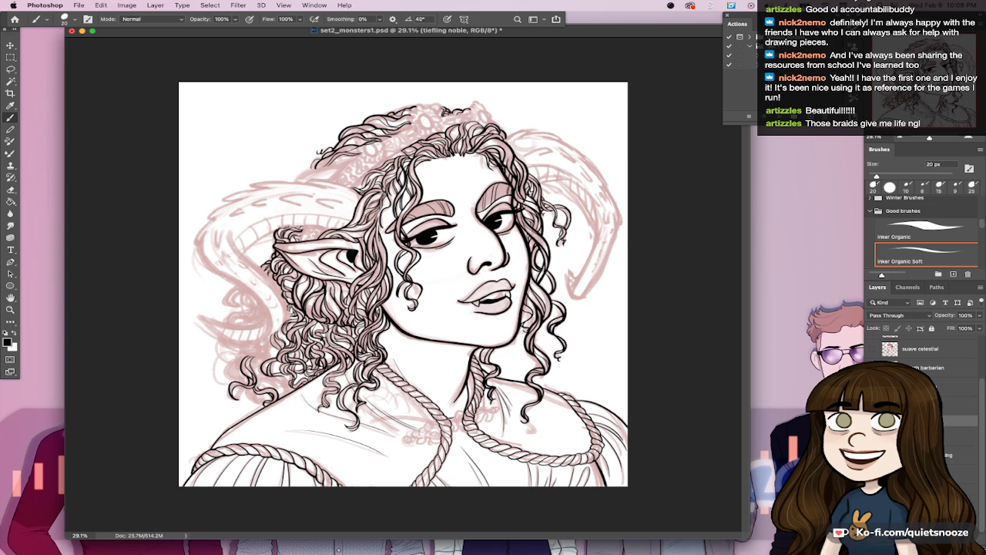
click(873, 421)
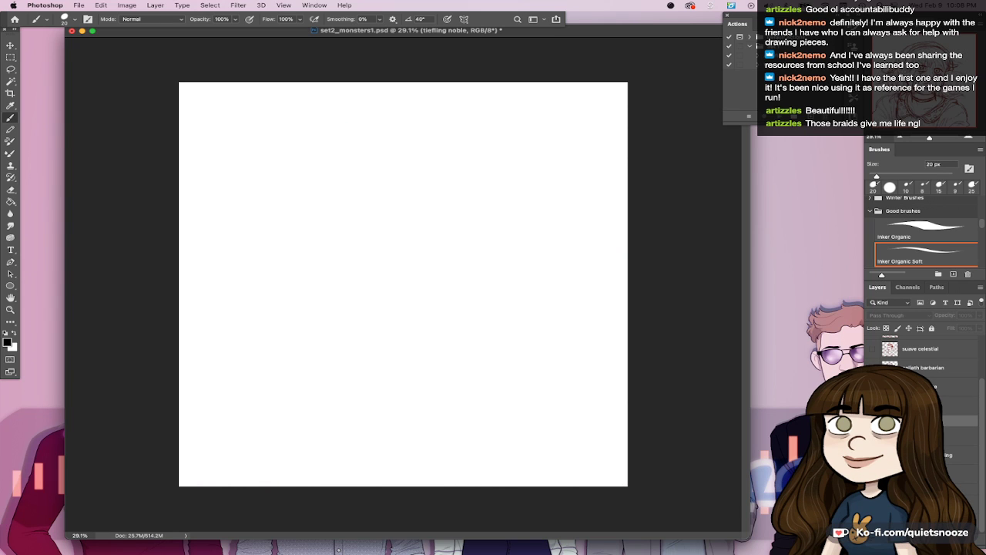
click(873, 438)
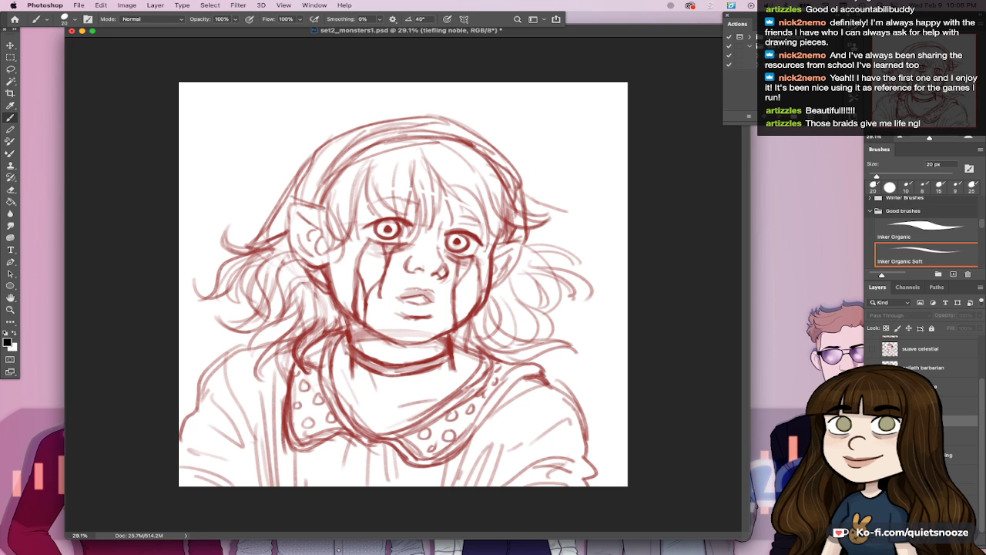
Step: Inspect the bleeding-eyed child sketch up close and compare it with the fanged, pointed-eared man and the bald tattooed man
drag(416, 347, 477, 340)
drag(671, 397, 628, 413)
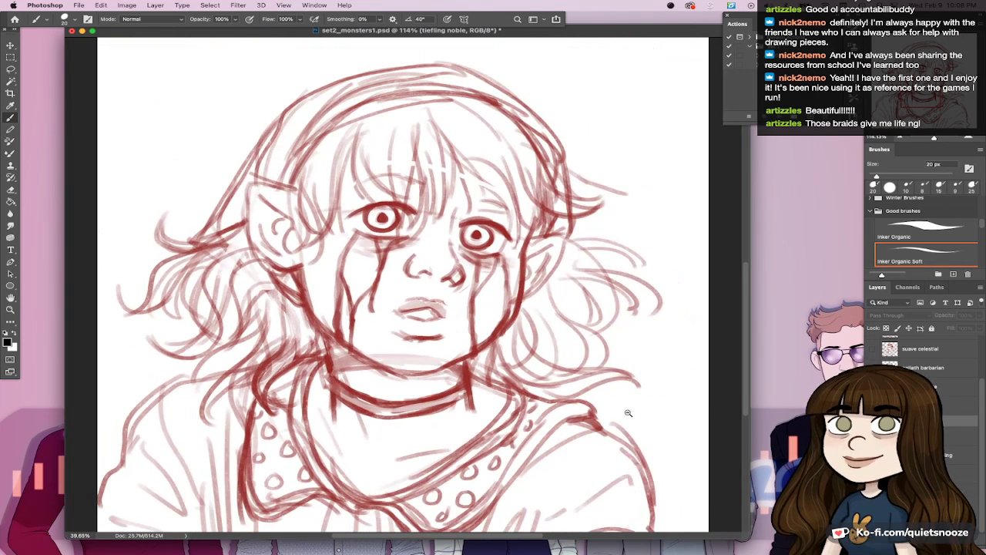
alt+click(628, 413)
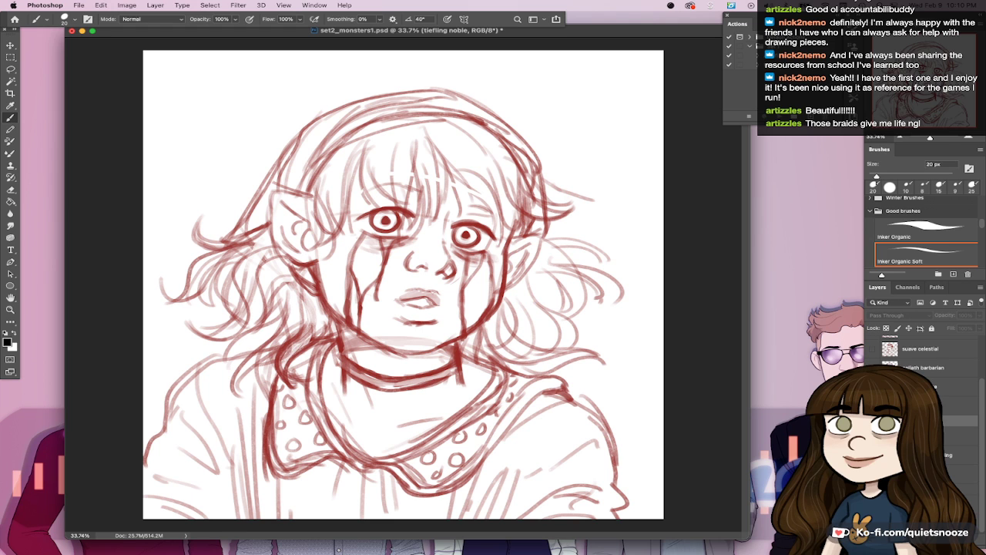
click(872, 369)
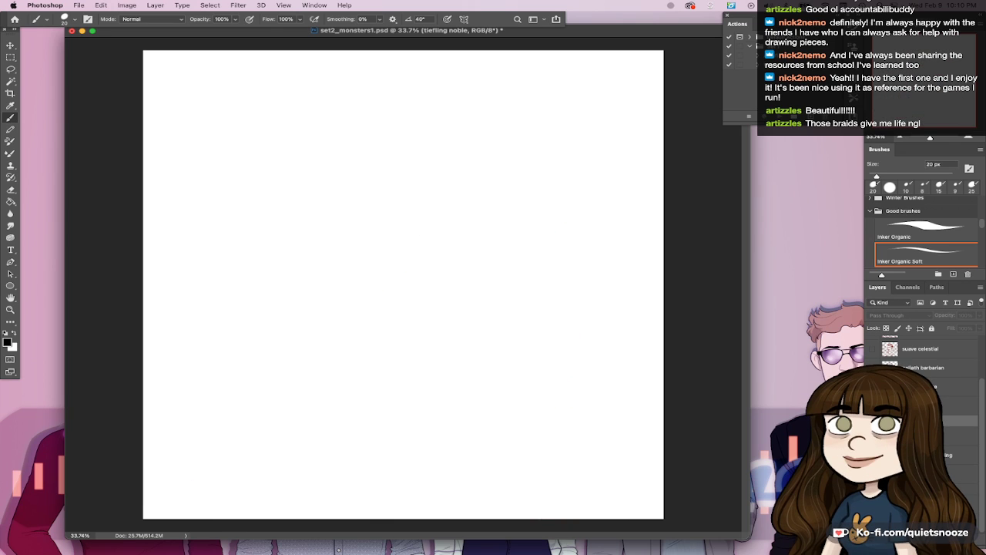
key(ctrl+comma)
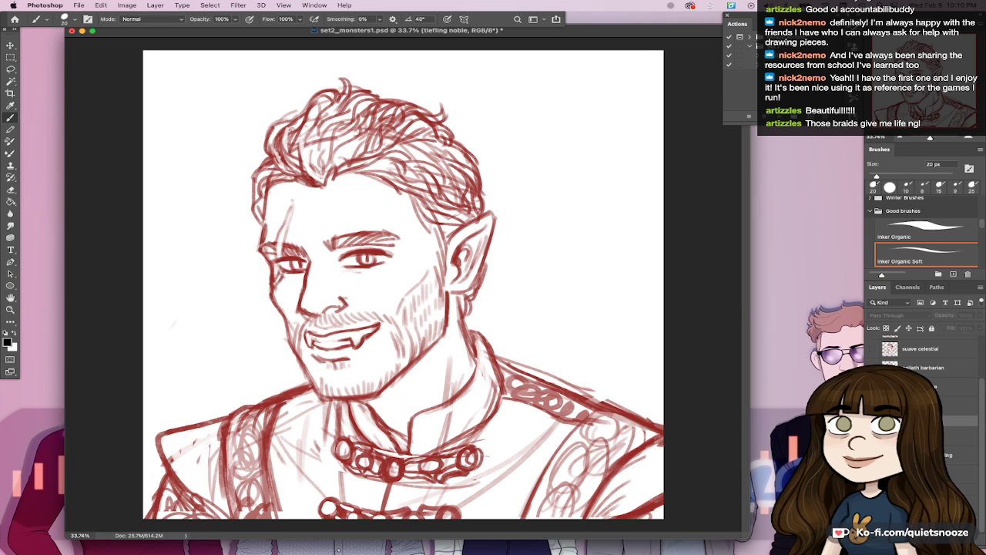
scroll(923, 400, up, 3)
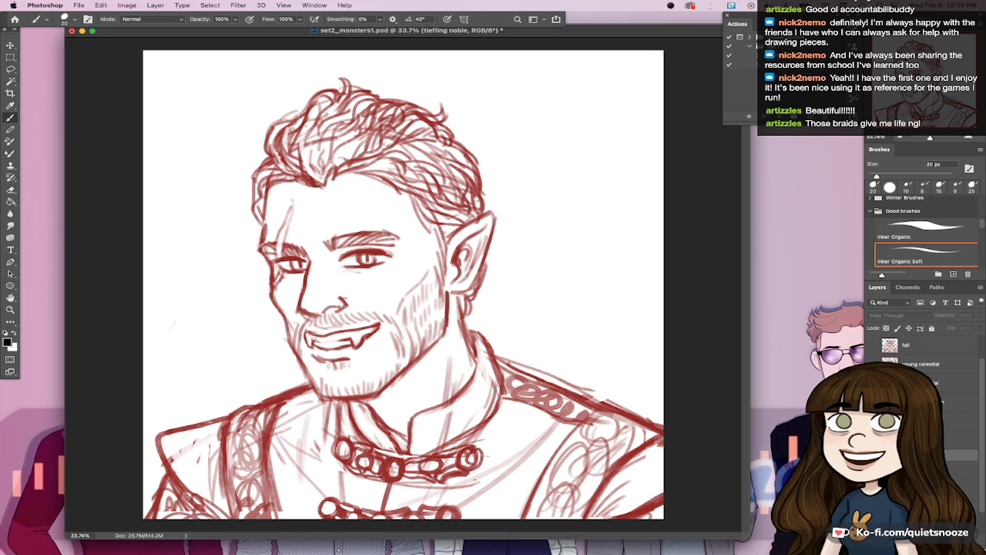
click(872, 456)
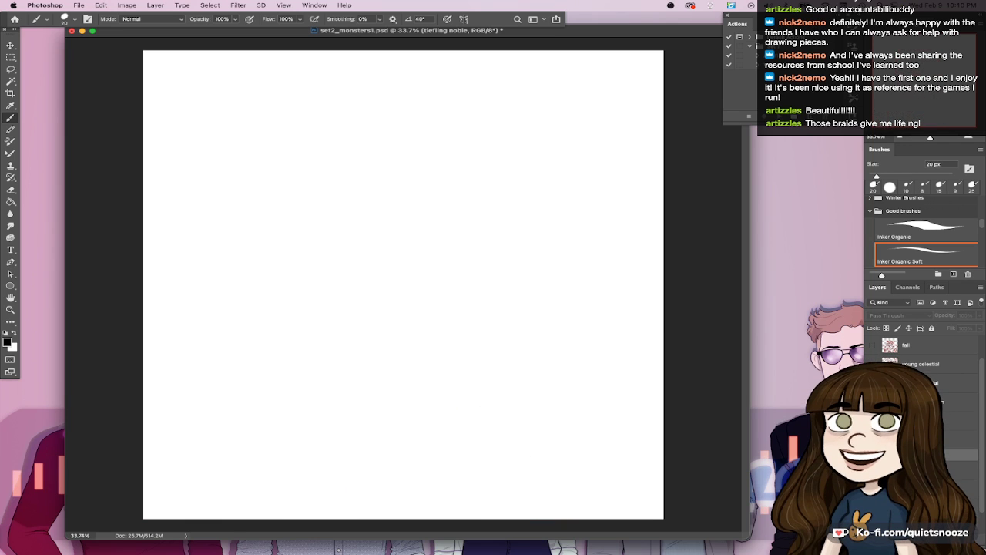
click(872, 439)
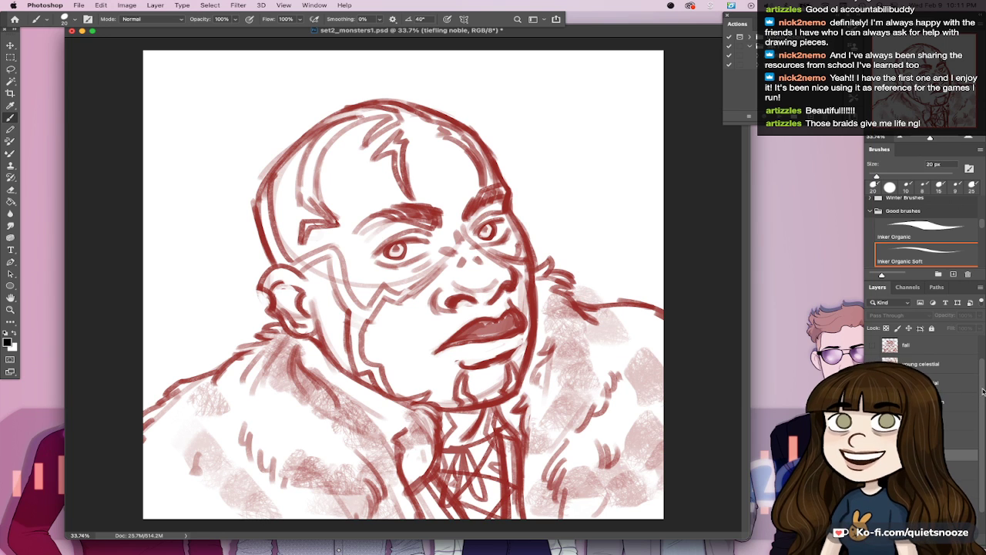
Step: Switch layer visibility to view the haloed short-haired celestial, the curly-haired celestial and the leopard sketch in turn, one at a time
drag(982, 395, 981, 374)
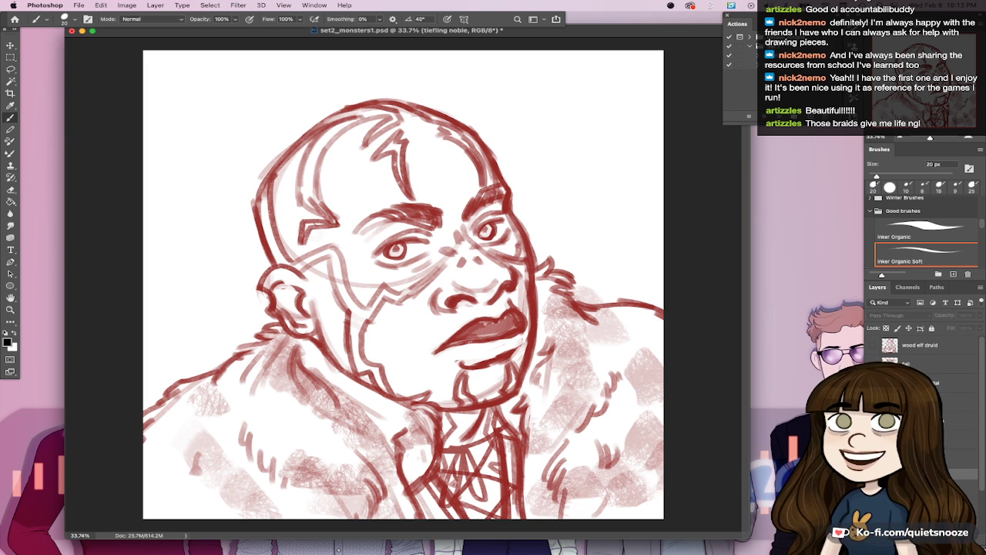
click(872, 401)
click(872, 383)
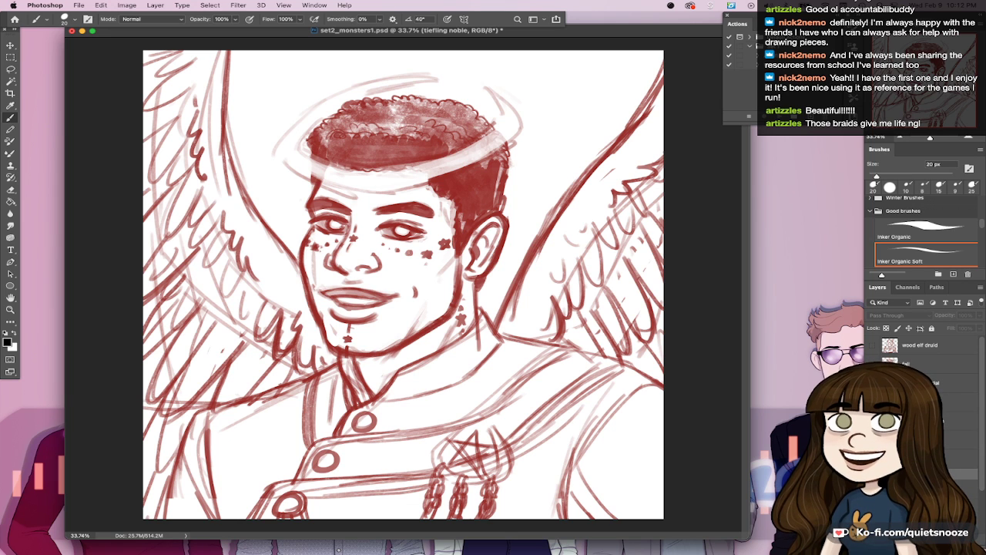
click(872, 402)
click(872, 382)
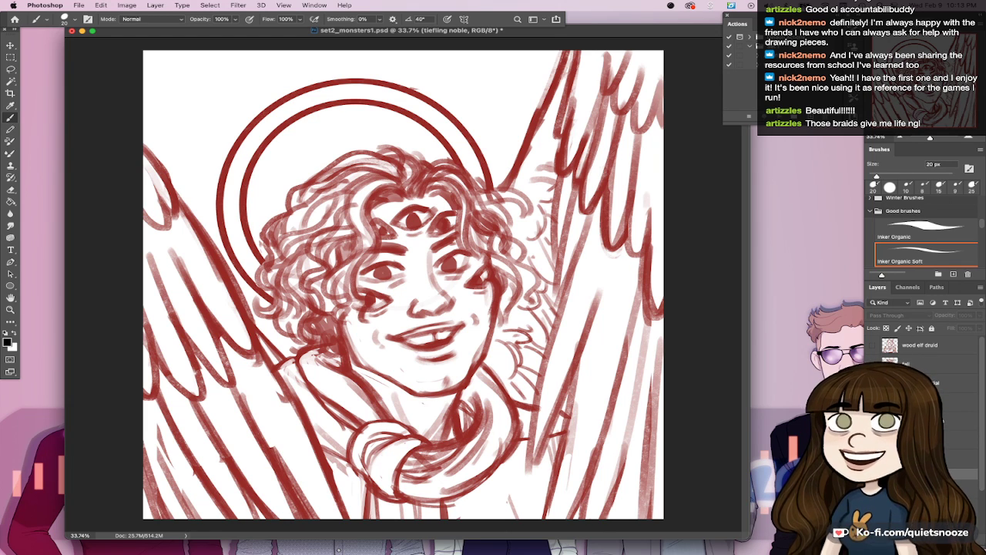
click(872, 383)
click(872, 364)
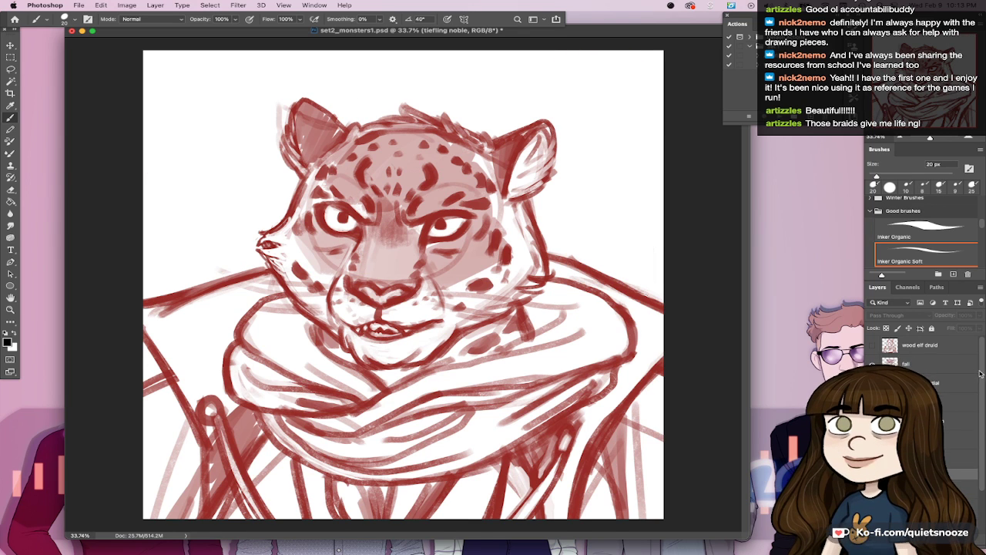
Step: Select the fall layer and compare its leopard sketch with the wood elf druid, leaving only the druid shown
click(934, 364)
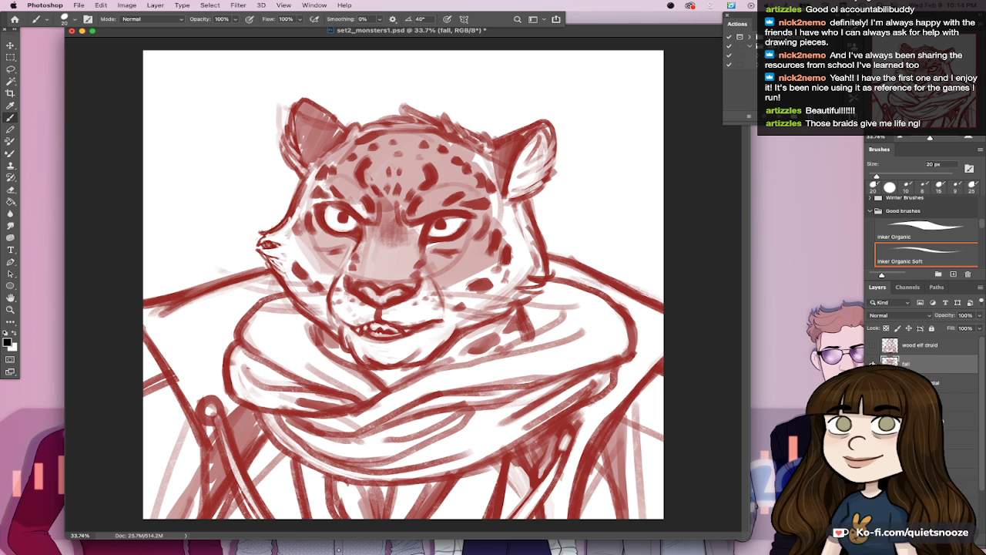
click(872, 362)
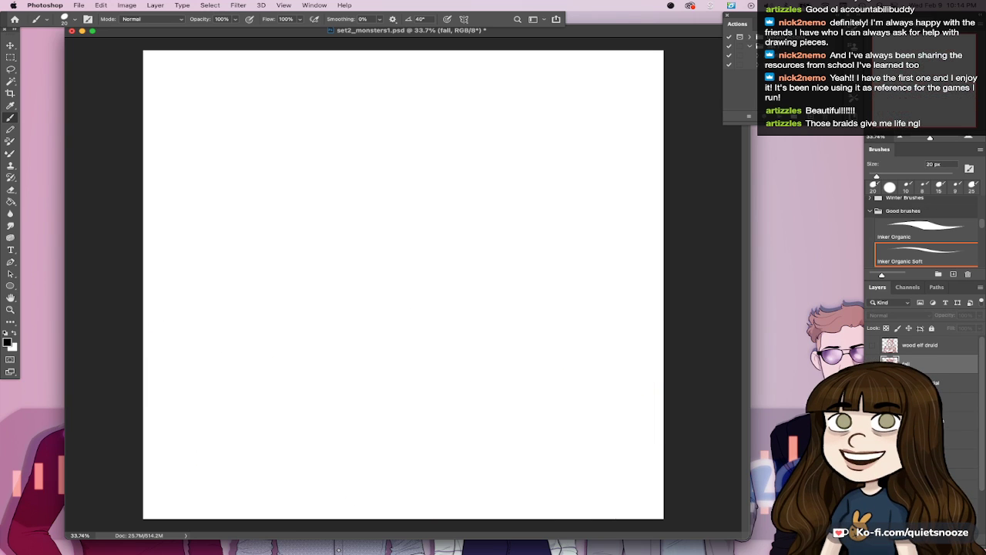
click(875, 346)
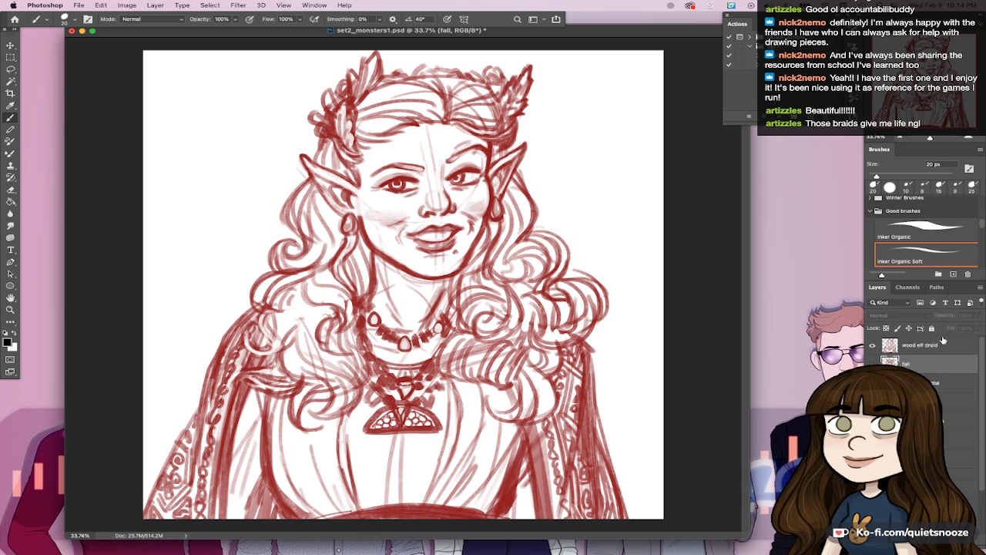
click(872, 345)
click(872, 360)
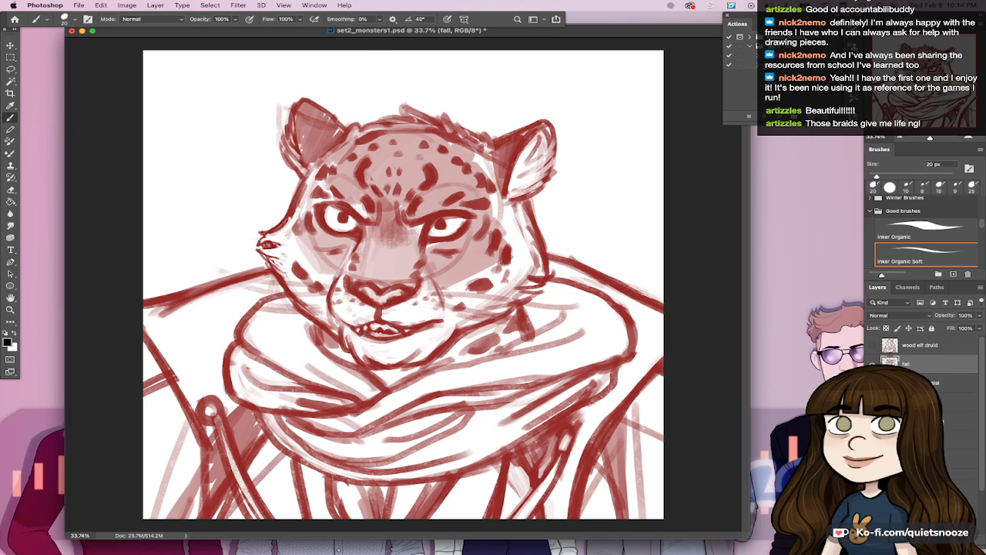
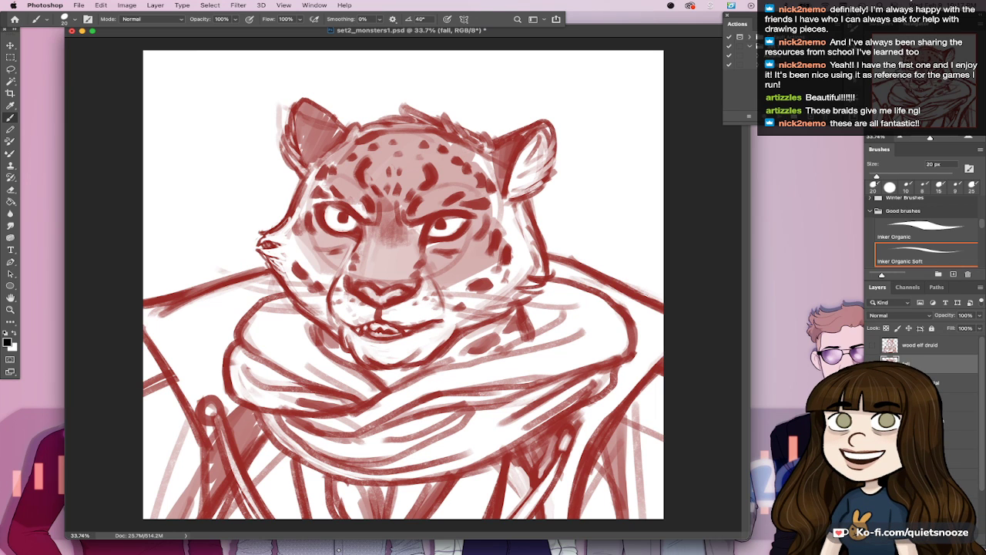
click(873, 363)
click(872, 345)
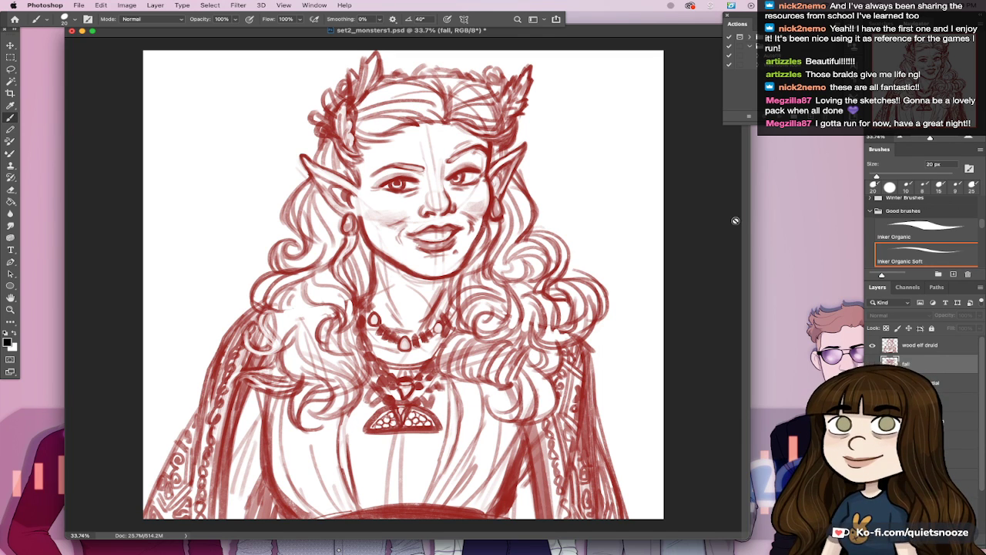
mouse_move(669, 553)
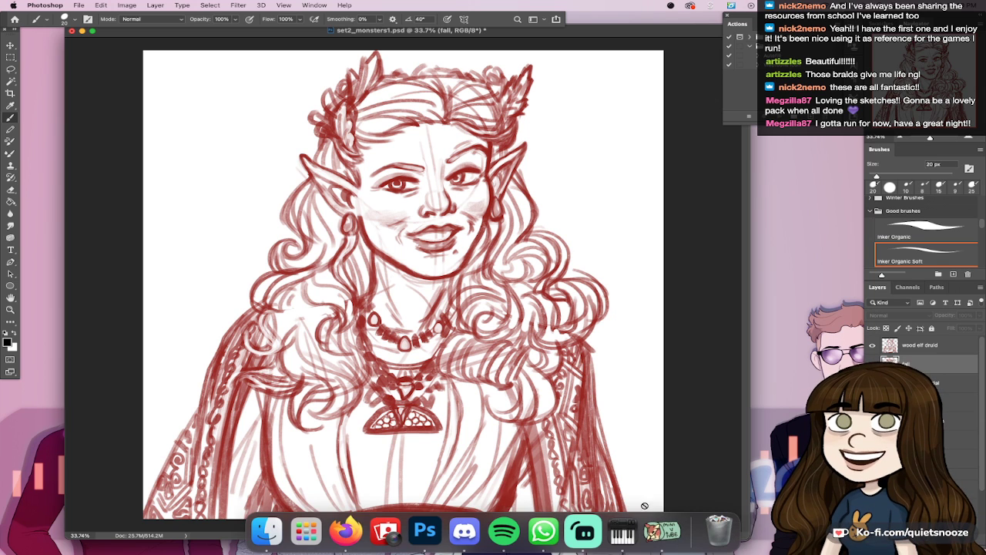